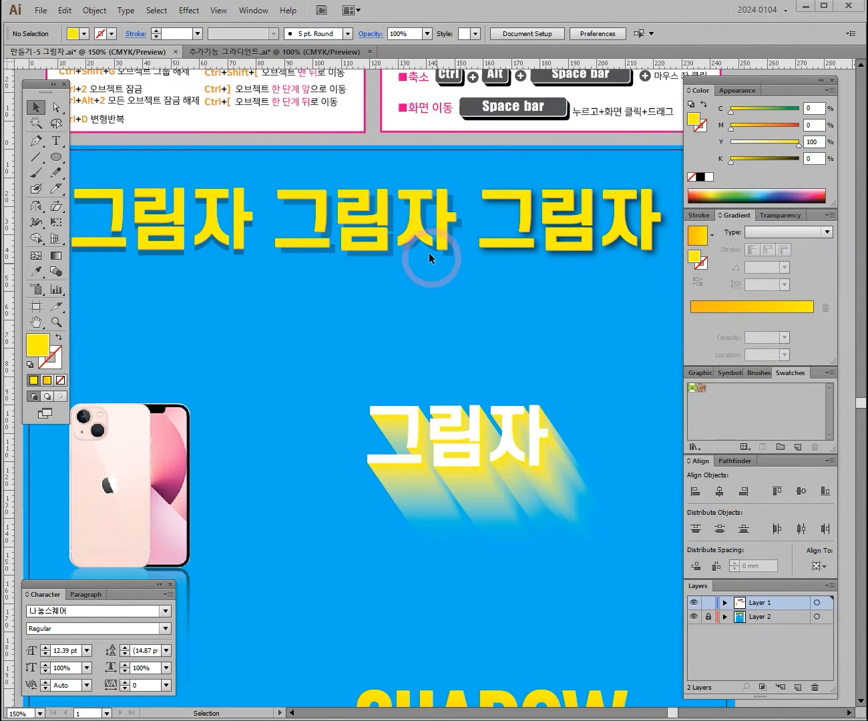
- Look over the title, the shortcut notes and the finished shadow examples in the document
{"action": "key", "text": "space"}
{"action": "left_click_drag", "start_coordinate": [365, 180], "coordinate": [358, 453]}
{"action": "left_click_drag", "start_coordinate": [328, 326], "coordinate": [384, 330]}
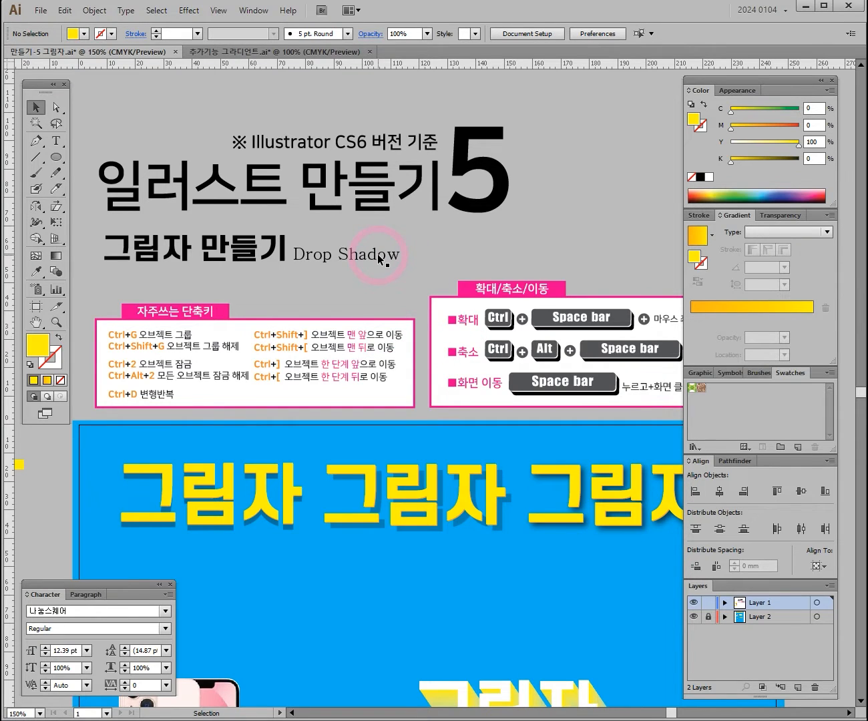
{"action": "key", "text": "space"}
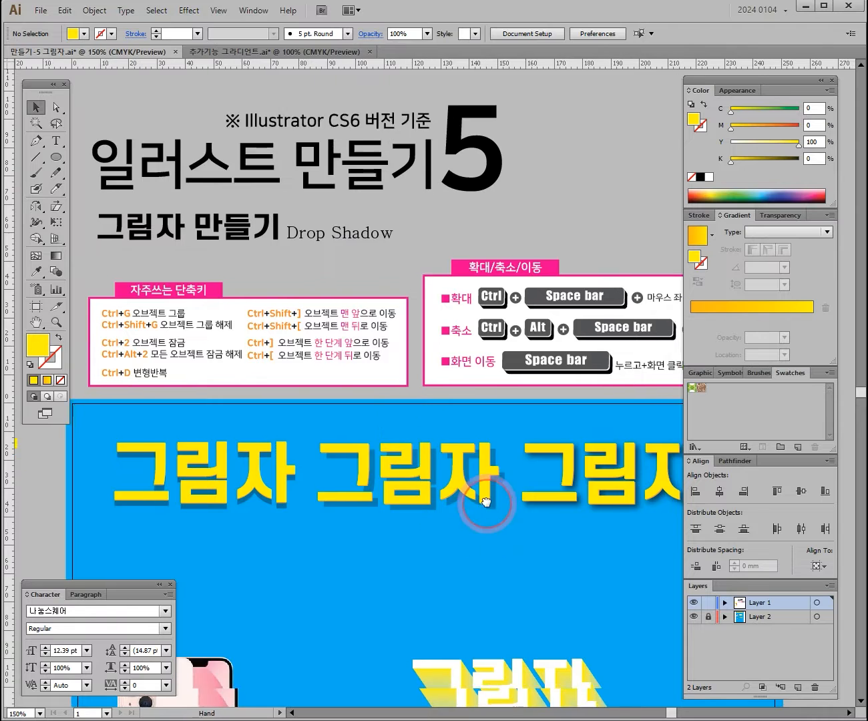
{"action": "left_click_drag", "start_coordinate": [484, 500], "coordinate": [477, 306]}
{"action": "left_click_drag", "start_coordinate": [449, 383], "coordinate": [446, 212]}
{"action": "left_click_drag", "start_coordinate": [452, 461], "coordinate": [457, 306]}
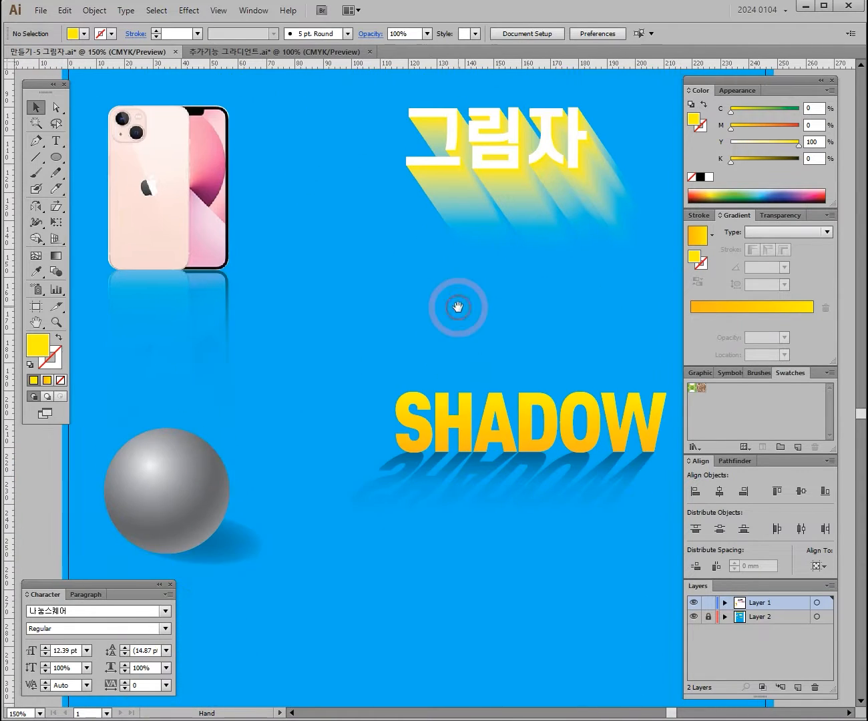
{"action": "left_click_drag", "start_coordinate": [471, 446], "coordinate": [450, 357]}
{"action": "mouse_move", "coordinate": [460, 282]}
{"action": "left_mouse_down"}
{"action": "mouse_move", "coordinate": [448, 447]}
{"action": "mouse_move", "coordinate": [452, 436]}
{"action": "left_mouse_up"}
{"action": "mouse_move", "coordinate": [449, 321]}
{"action": "left_mouse_down"}
{"action": "mouse_move", "coordinate": [459, 427]}
{"action": "mouse_move", "coordinate": [425, 413]}
{"action": "left_mouse_up"}
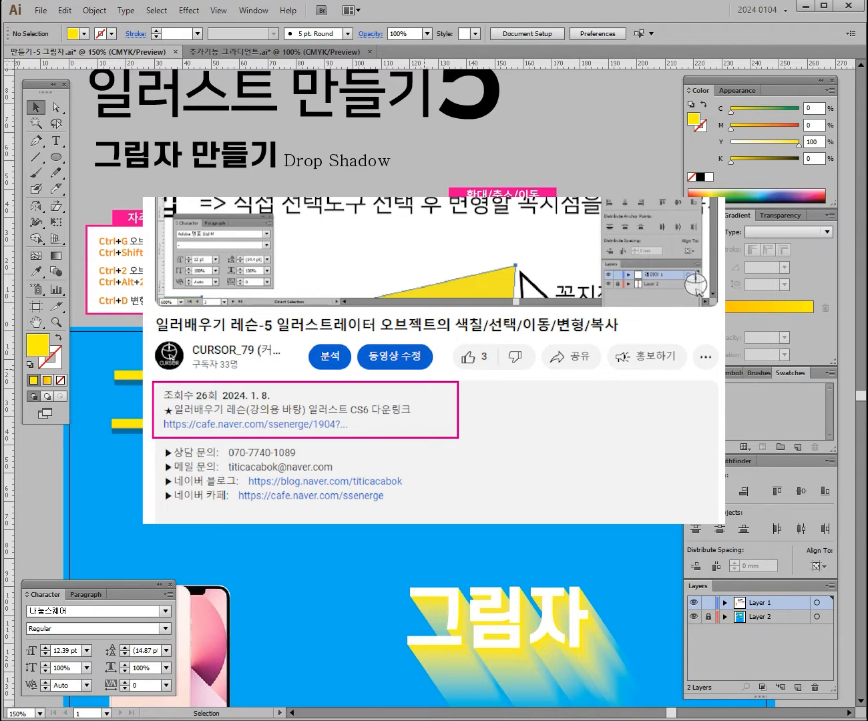
{"action": "left_click_drag", "start_coordinate": [411, 321], "coordinate": [436, 393]}
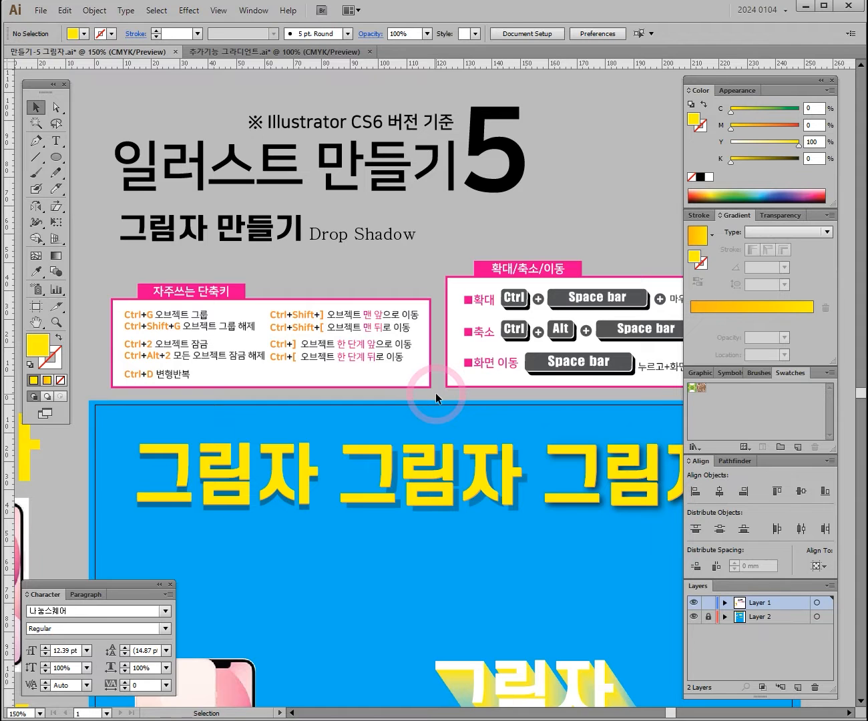
- View the files available for opening in the 썸네일 링크파일 folder and close the dialog without opening any
{"action": "left_click_drag", "start_coordinate": [294, 310], "coordinate": [261, 318]}
{"action": "left_click_drag", "start_coordinate": [399, 274], "coordinate": [446, 307]}
{"action": "key", "text": "ctrl+o"}
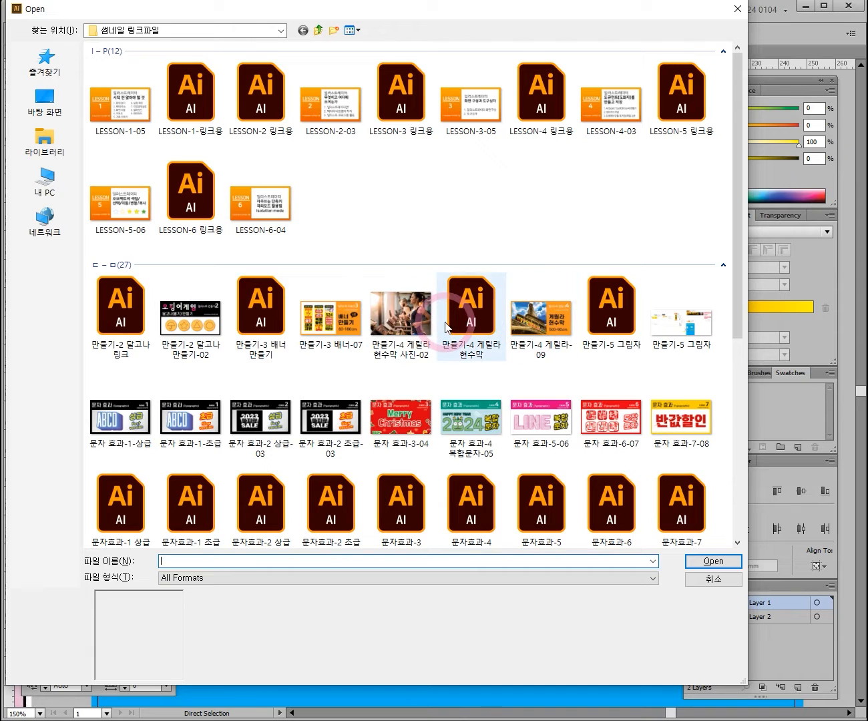
{"action": "left_click", "coordinate": [737, 11]}
- Review the shortcut and zoom/pan reference boxes above the artboard and the practice objects beside it
{"action": "left_click_drag", "start_coordinate": [496, 300], "coordinate": [273, 296]}
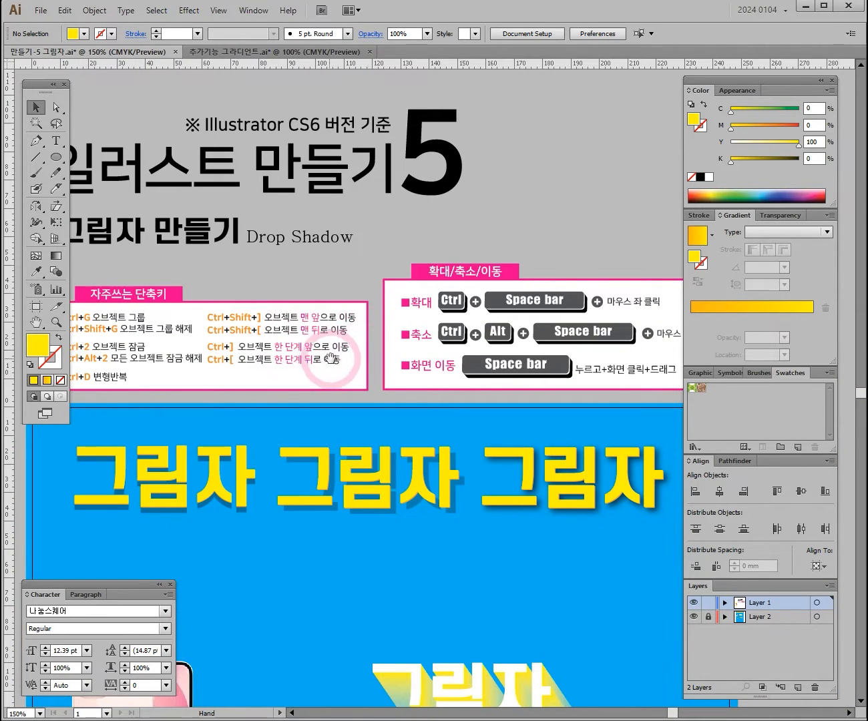
{"action": "left_click_drag", "start_coordinate": [326, 359], "coordinate": [407, 306]}
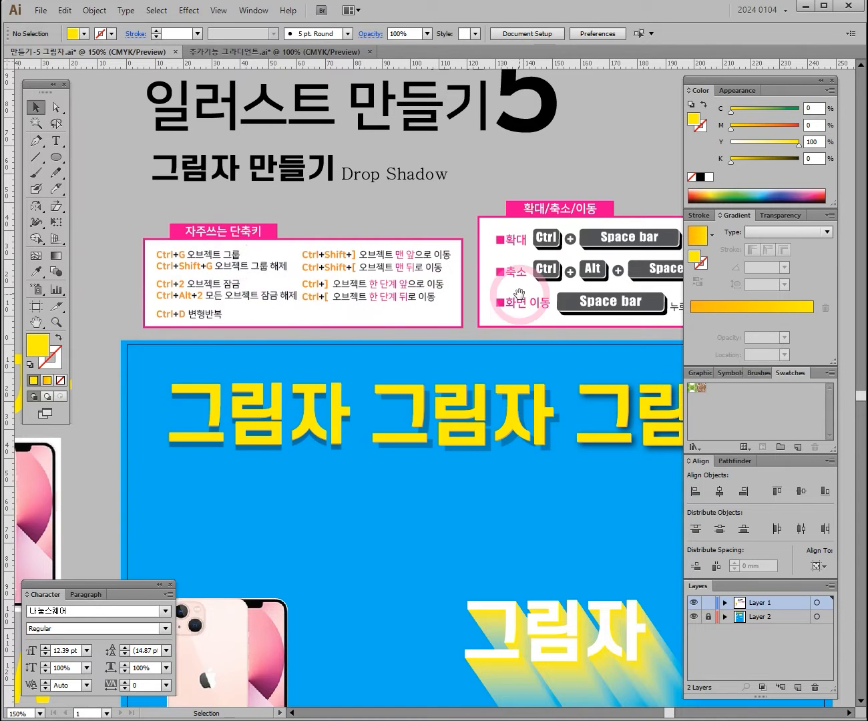
{"action": "left_click_drag", "start_coordinate": [515, 293], "coordinate": [339, 300]}
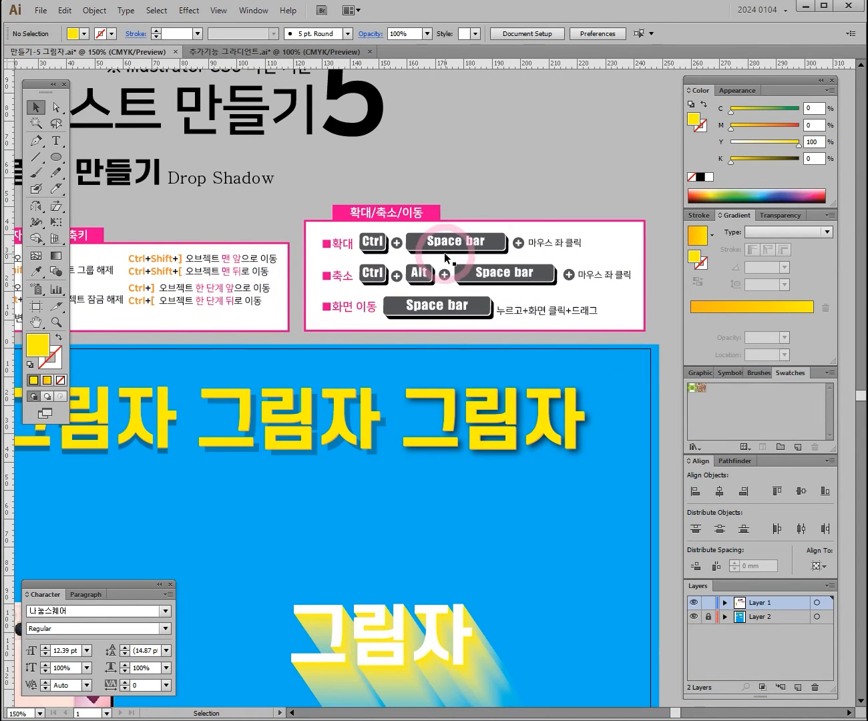
{"action": "left_click_drag", "start_coordinate": [238, 302], "coordinate": [407, 283]}
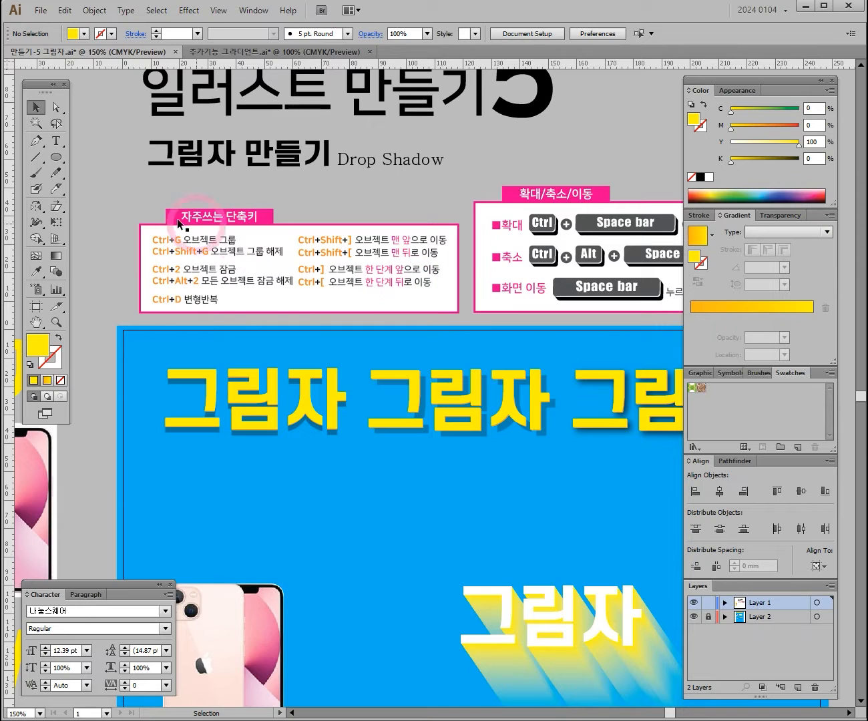
{"action": "left_click_drag", "start_coordinate": [543, 262], "coordinate": [416, 297]}
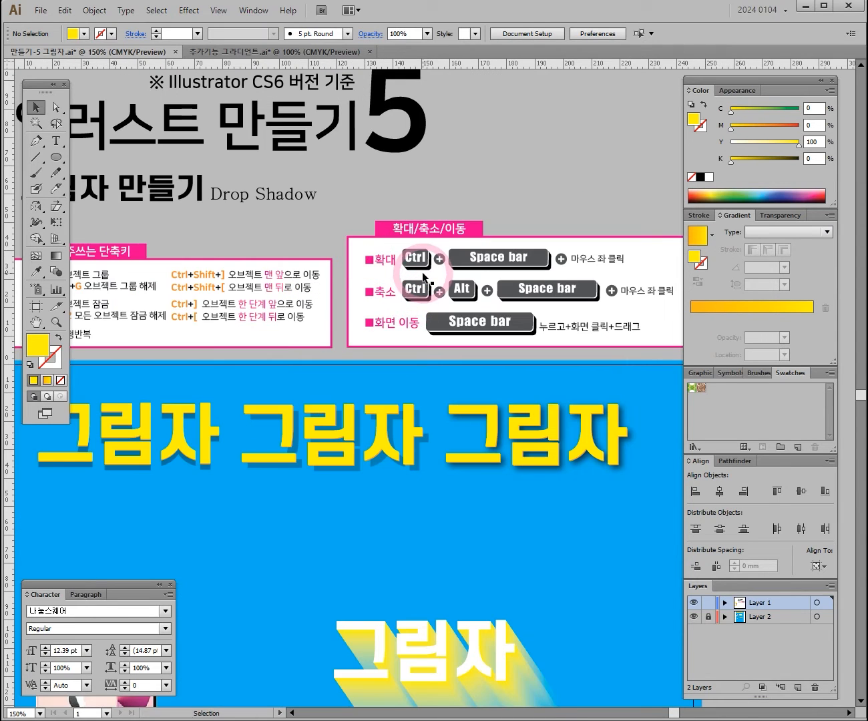
{"action": "left_click_drag", "start_coordinate": [369, 337], "coordinate": [487, 245]}
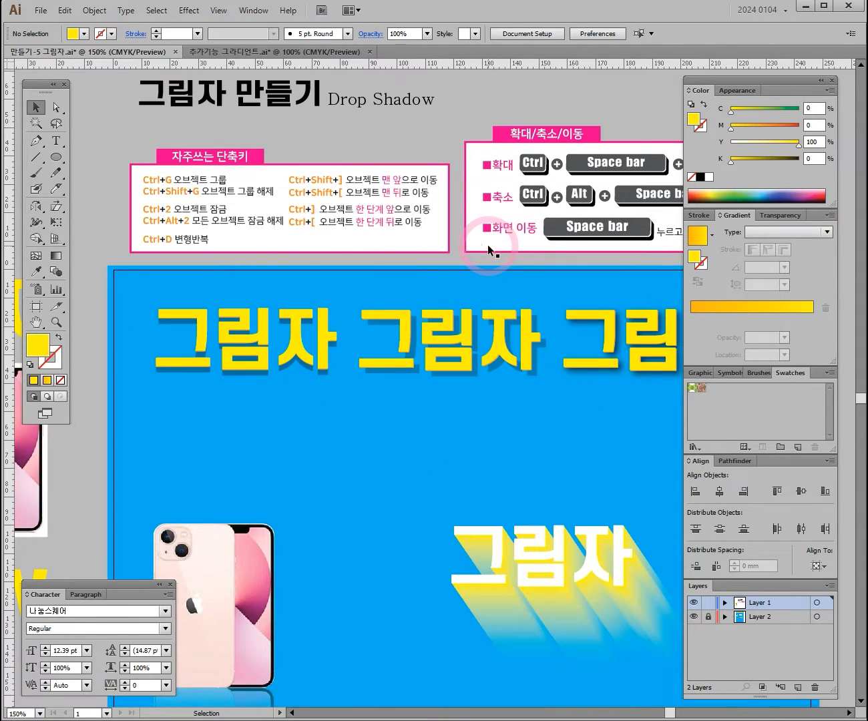
{"action": "left_click_drag", "start_coordinate": [324, 297], "coordinate": [401, 196]}
{"action": "left_click_drag", "start_coordinate": [285, 296], "coordinate": [469, 274]}
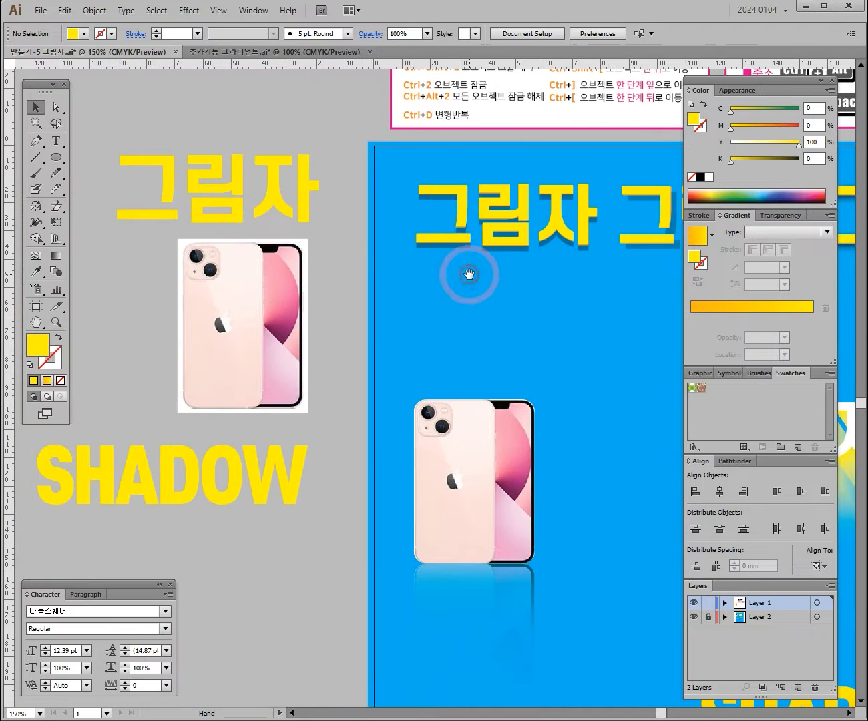
{"action": "left_click_drag", "start_coordinate": [291, 227], "coordinate": [348, 229]}
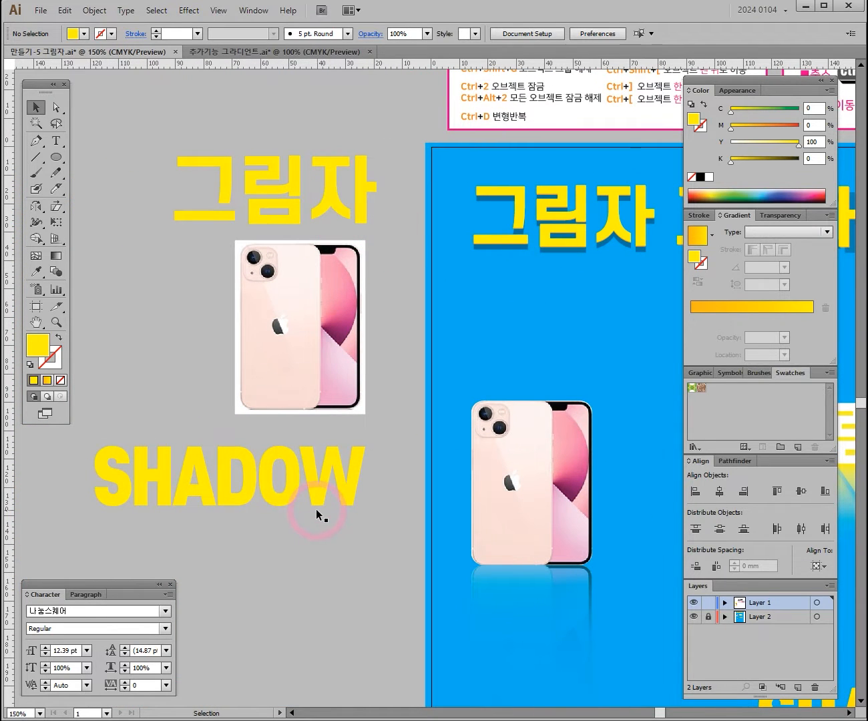
- Inspect the 그림자 text, the phone image and the SHADOW text beside the artboard by selecting each in turn, and deselect them
{"action": "left_click", "coordinate": [300, 348]}
{"action": "left_click", "coordinate": [317, 228]}
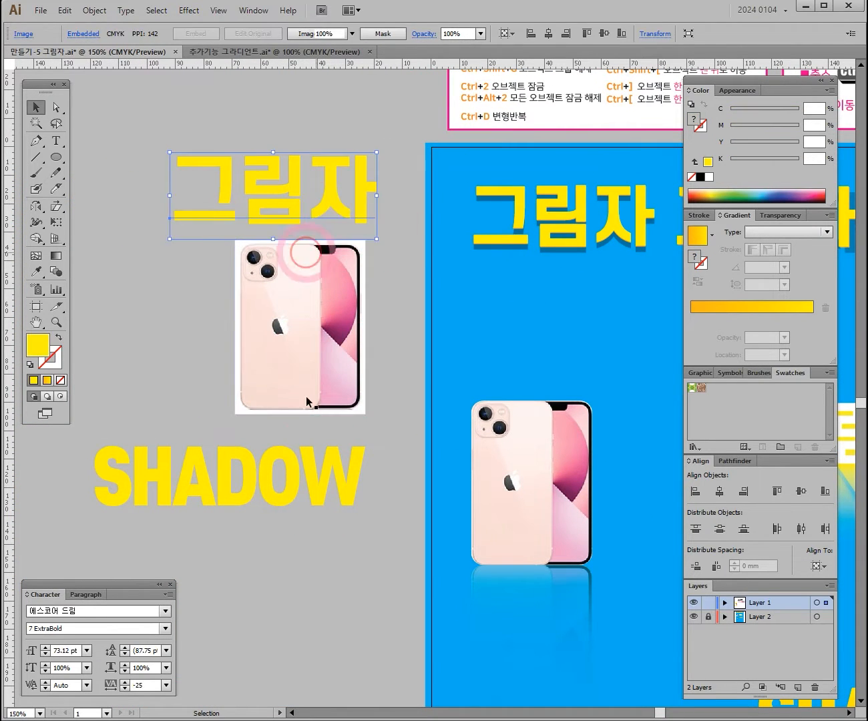
{"action": "left_click", "coordinate": [303, 479]}
{"action": "left_click", "coordinate": [309, 361]}
{"action": "left_click", "coordinate": [335, 193]}
{"action": "left_click", "coordinate": [353, 353]}
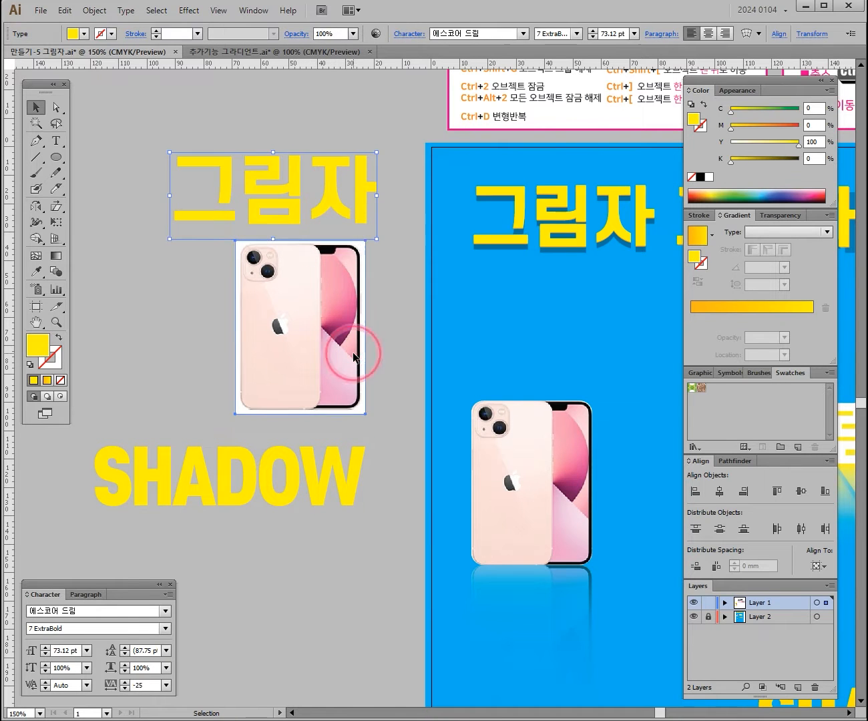
{"action": "left_click", "coordinate": [313, 475]}
{"action": "left_click", "coordinate": [389, 384]}
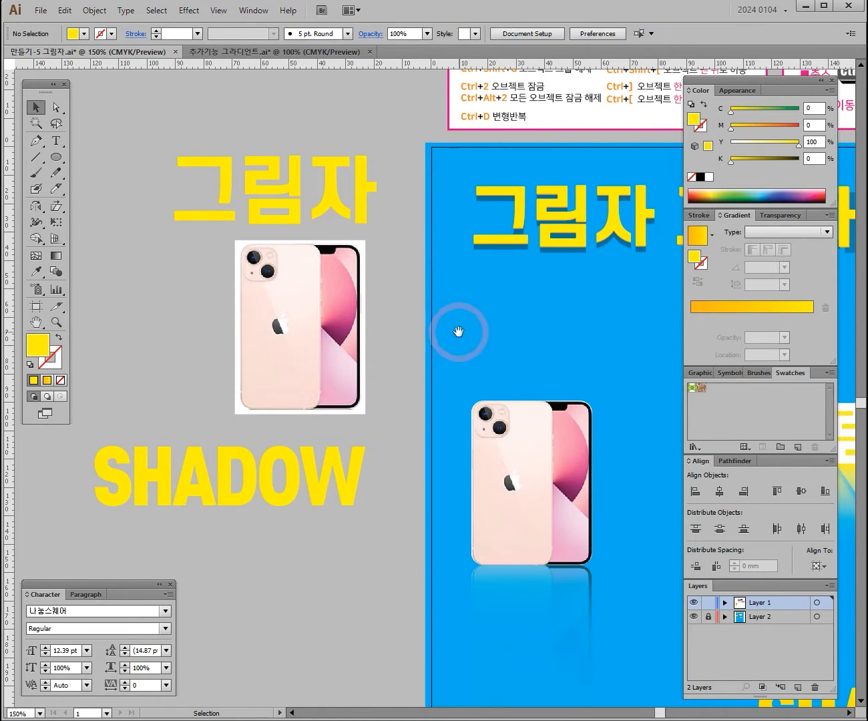
- Duplicate the yellow 그림자 text beside the artboard directly above the original
{"action": "left_click_drag", "start_coordinate": [457, 332], "coordinate": [376, 372]}
{"action": "left_click", "coordinate": [182, 234]}
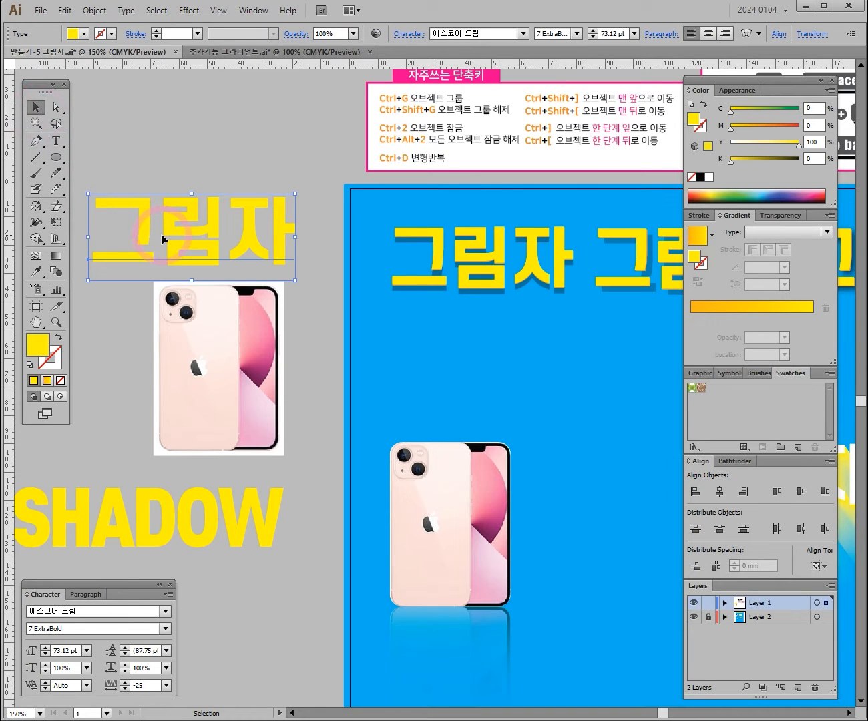
{"action": "key", "text": "ctrl+space"}
{"action": "left_click", "coordinate": [205, 239], "text": "ctrl"}
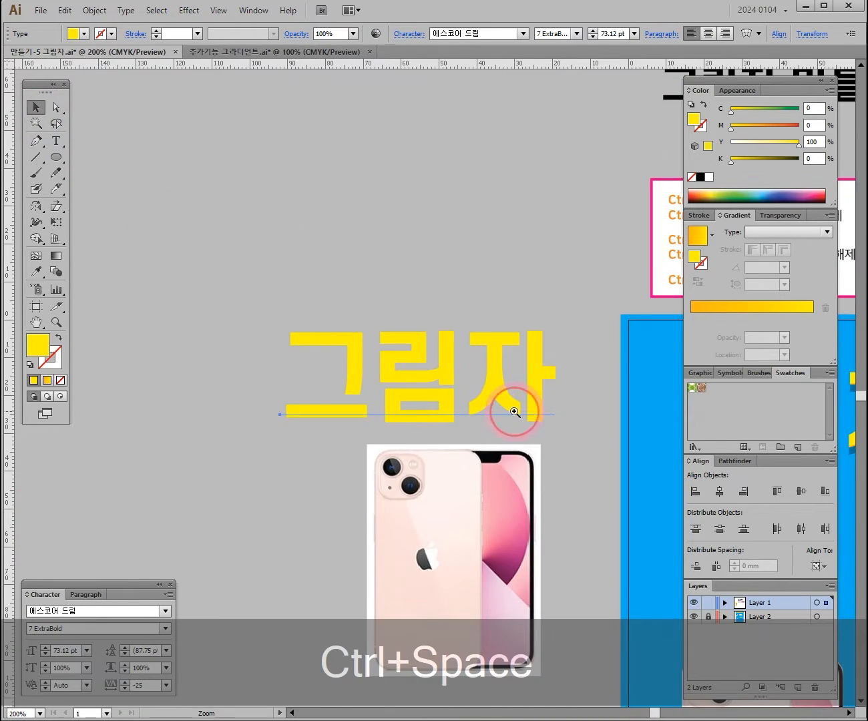
{"action": "left_click", "coordinate": [514, 410], "text": "ctrl"}
{"action": "left_click_drag", "start_coordinate": [325, 321], "coordinate": [331, 162]}
- Convert the upper copy of the 그림자 text to outlines and delete it
{"action": "right_click", "coordinate": [332, 162]}
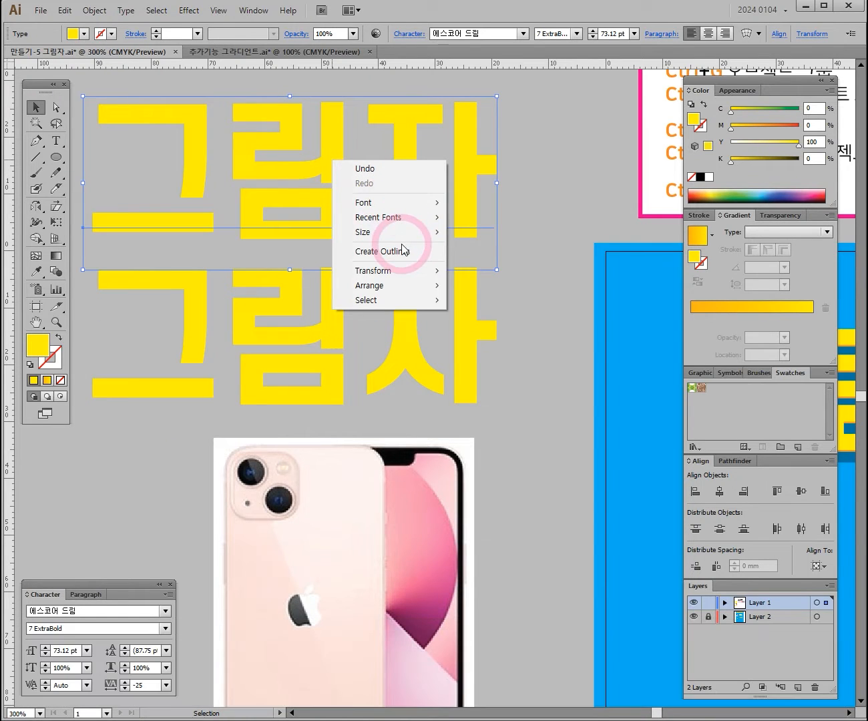
{"action": "left_click", "coordinate": [403, 252]}
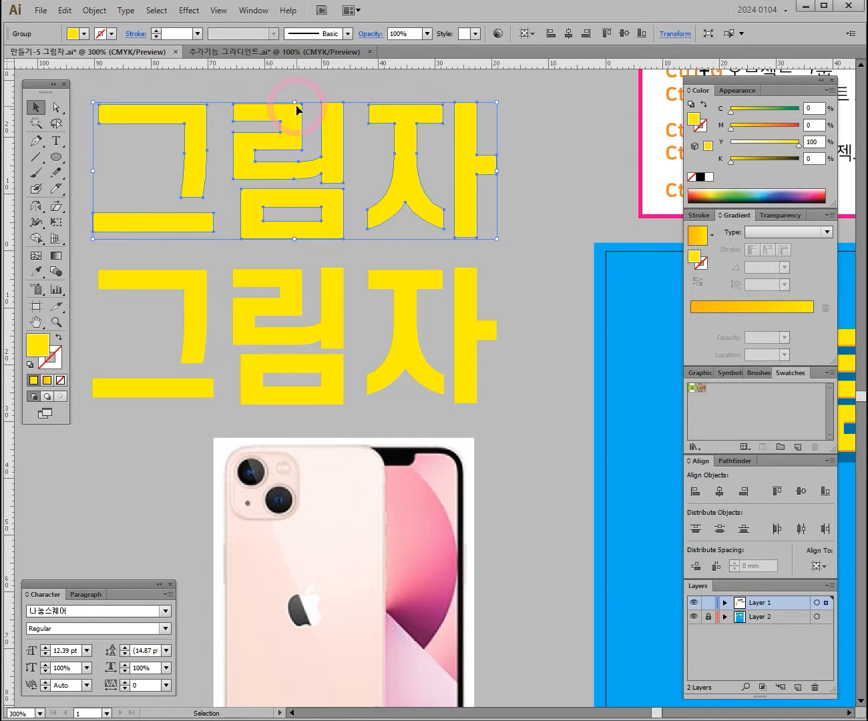
{"action": "key", "text": "Delete"}
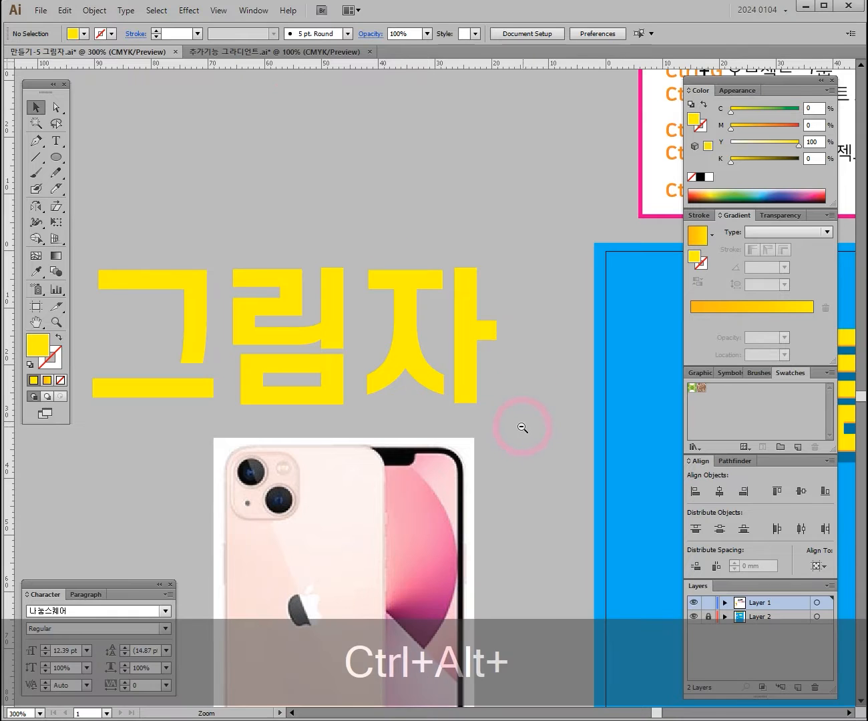
- Compare the plain 그림자 text beside the artboard with the shadowed 그림자 examples on it
{"action": "left_click", "coordinate": [512, 423], "text": "ctrl+alt"}
{"action": "left_click_drag", "start_coordinate": [544, 411], "coordinate": [360, 264]}
{"action": "left_click_drag", "start_coordinate": [476, 323], "coordinate": [305, 292]}
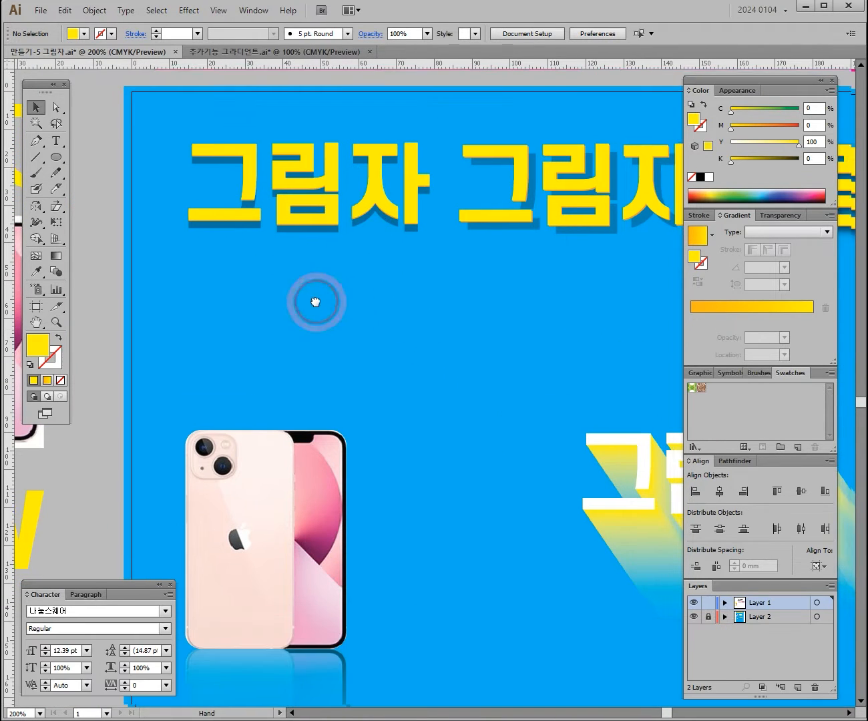
{"action": "left_click_drag", "start_coordinate": [316, 304], "coordinate": [167, 259]}
{"action": "left_click_drag", "start_coordinate": [259, 270], "coordinate": [302, 275]}
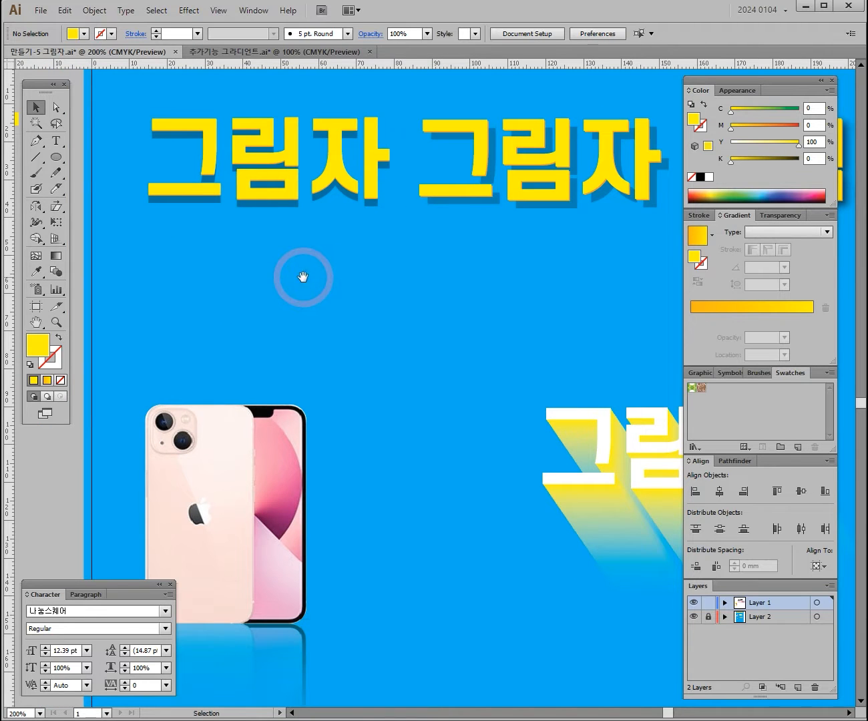
{"action": "left_click", "coordinate": [303, 276], "text": "ctrl"}
{"action": "left_click_drag", "start_coordinate": [253, 294], "coordinate": [571, 388]}
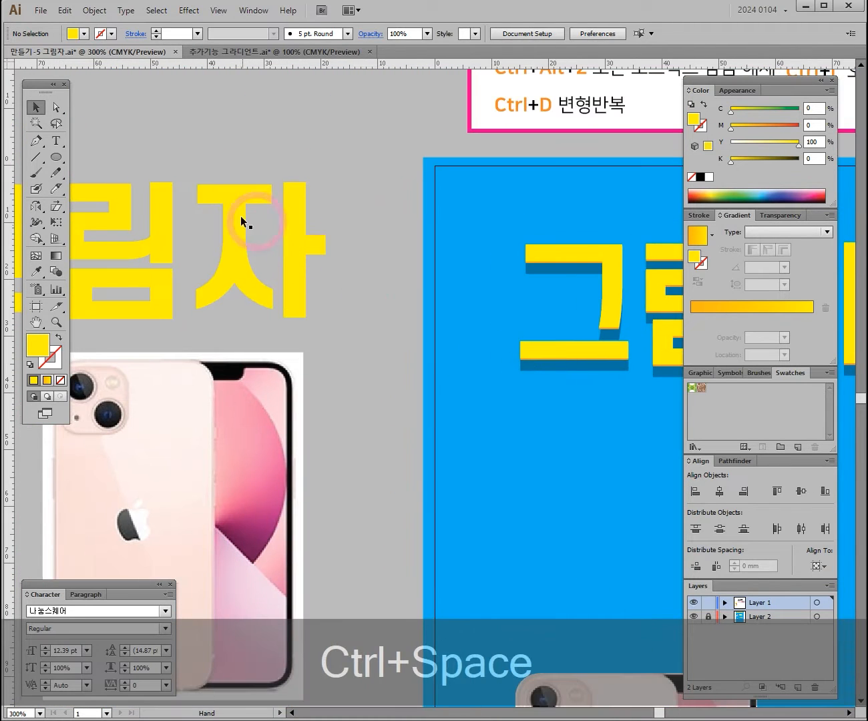
{"action": "left_click_drag", "start_coordinate": [503, 345], "coordinate": [320, 260]}
{"action": "left_click_drag", "start_coordinate": [458, 232], "coordinate": [420, 241]}
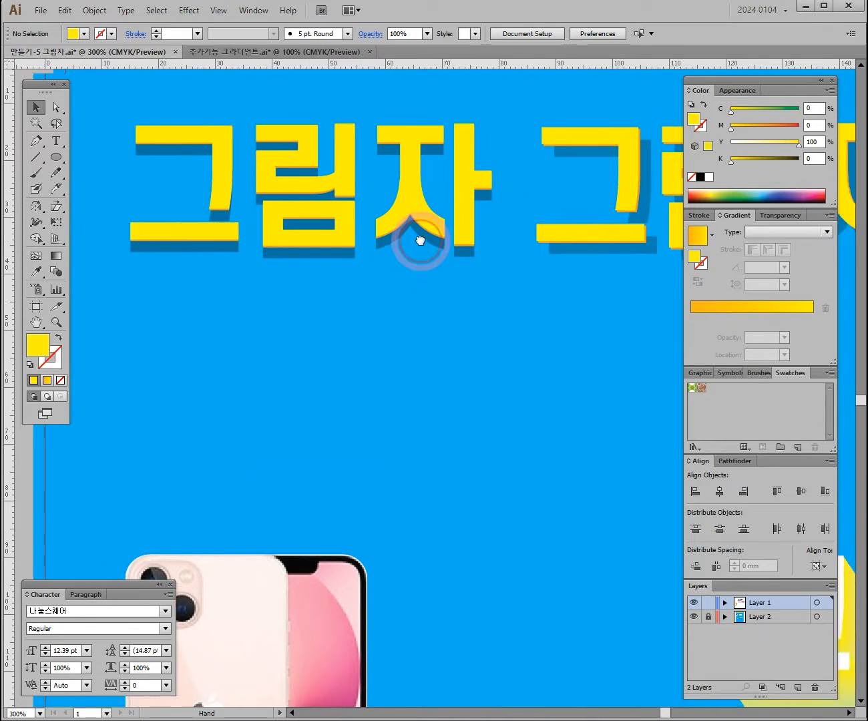
- Add the sample text "퓰율ㅇgfnfgn" on the blue artboard below the first shadowed word and move it slightly up and to the right
{"action": "left_click", "coordinate": [56, 141]}
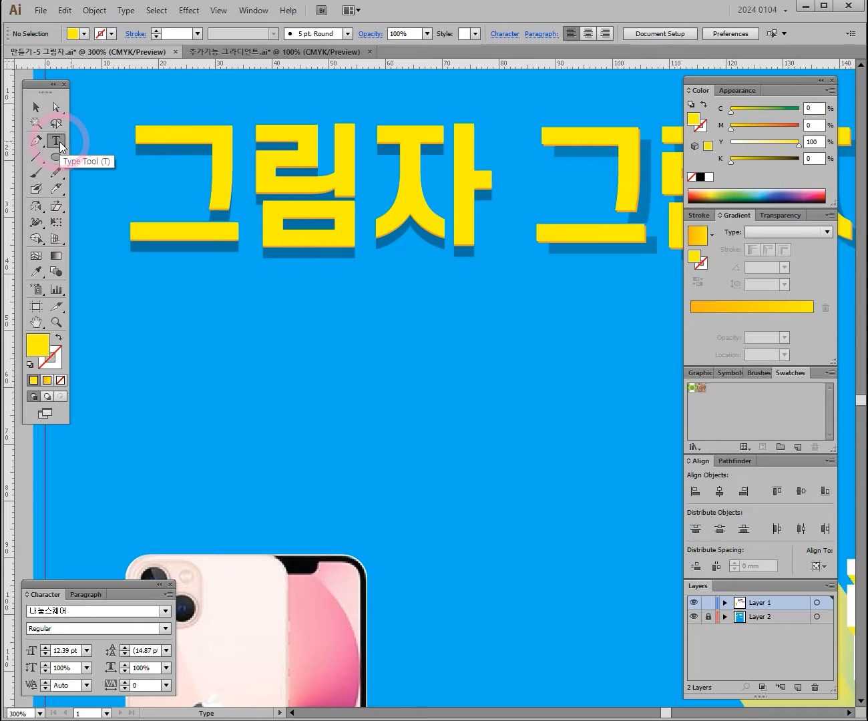
{"action": "left_click", "coordinate": [198, 373]}
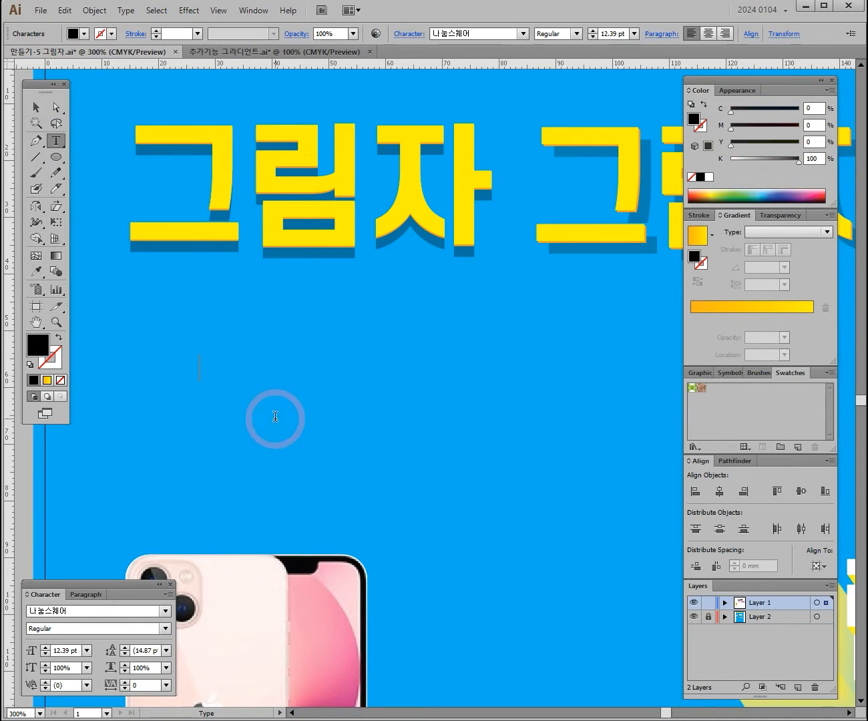
{"action": "type", "text": "퓰율ㅇ"}
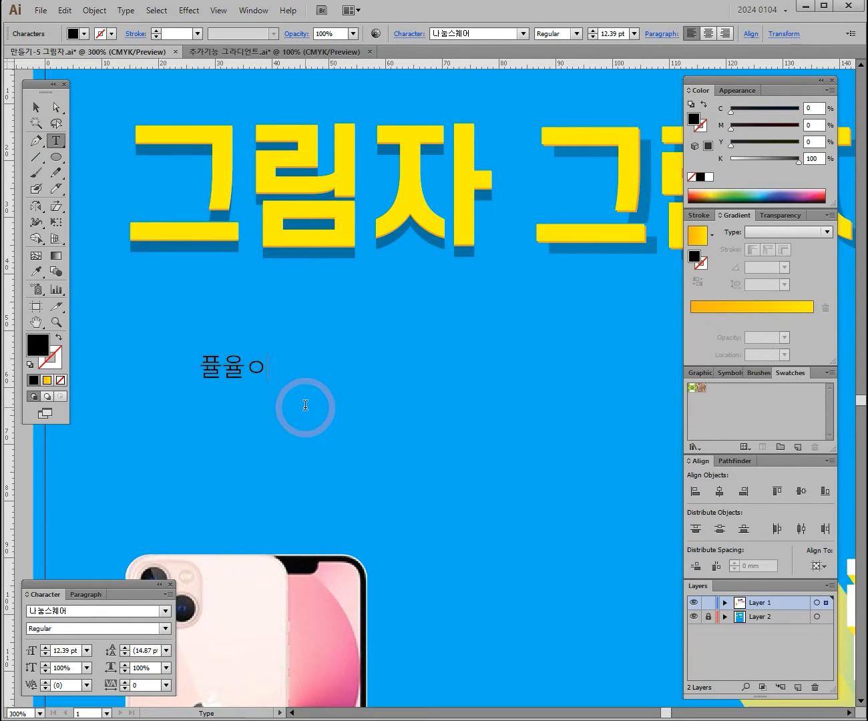
{"action": "type", "text": "gfnfgn"}
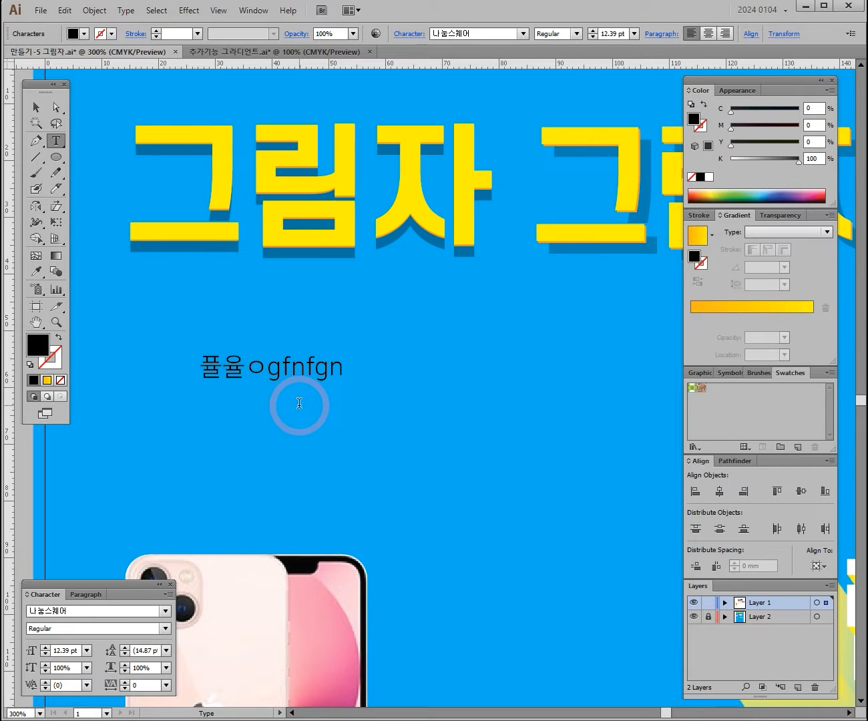
{"action": "left_click", "coordinate": [36, 107]}
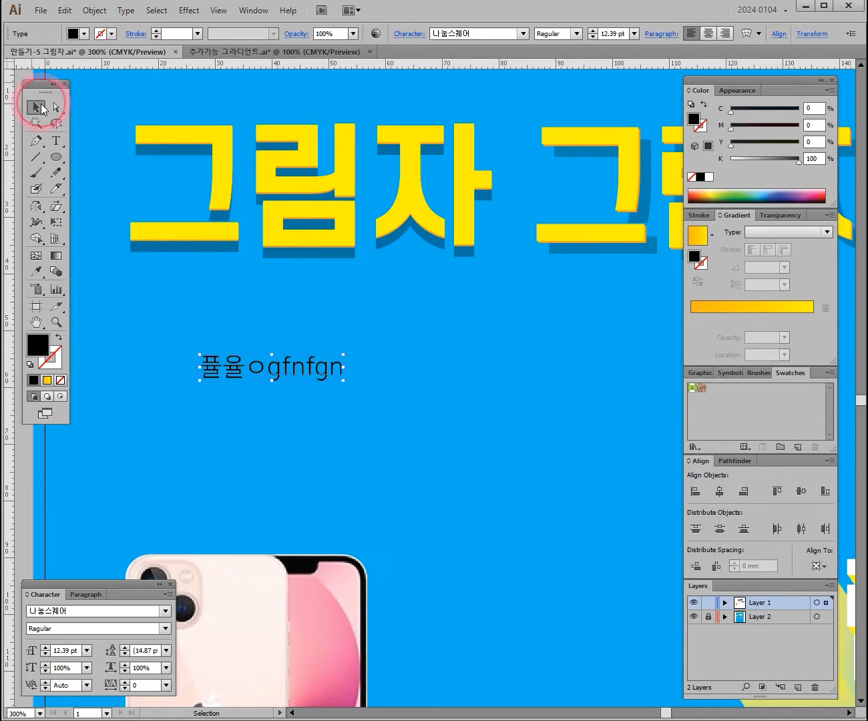
{"action": "left_click_drag", "start_coordinate": [288, 380], "coordinate": [320, 357]}
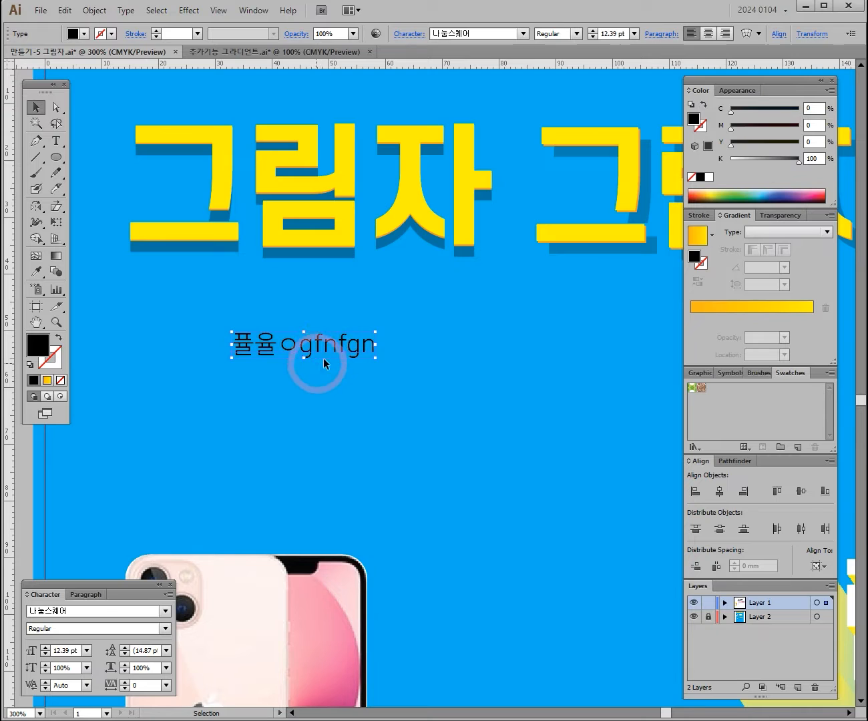
- Check the display setting of the Character type window and deselect the sample text
{"action": "left_click", "coordinate": [252, 10]}
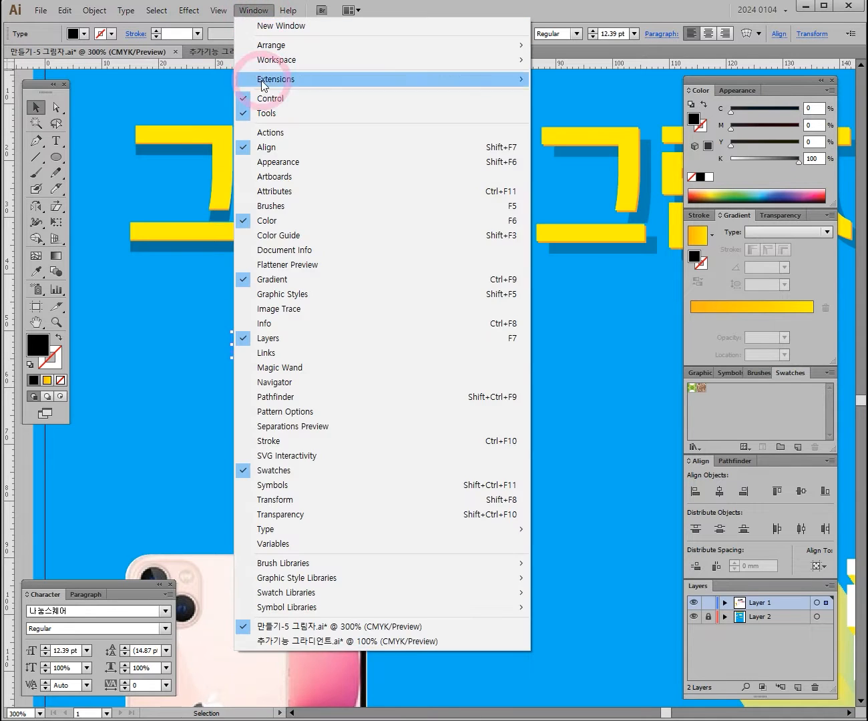
{"action": "mouse_move", "coordinate": [332, 534]}
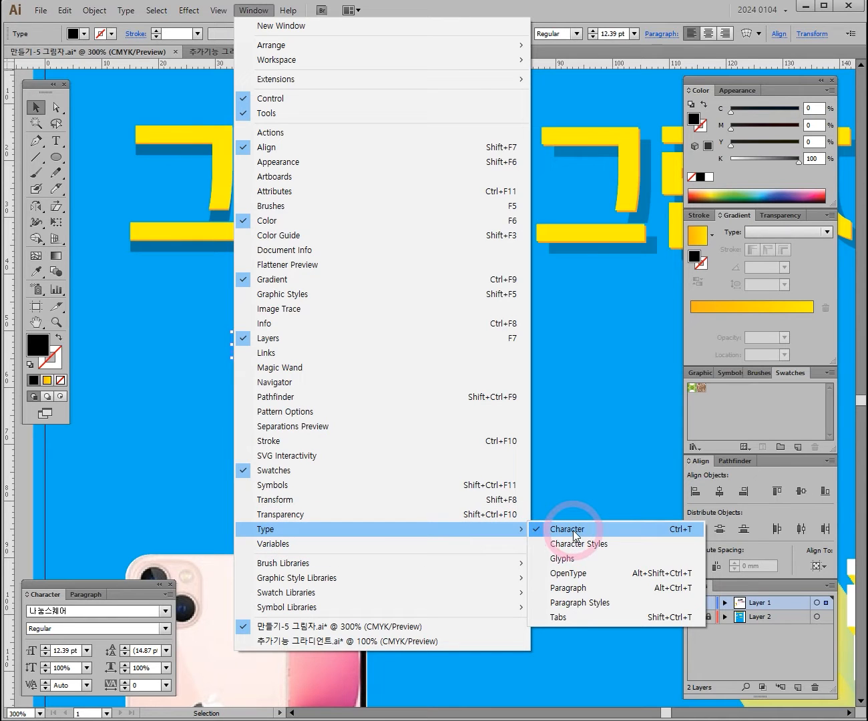
{"action": "left_click", "coordinate": [101, 494]}
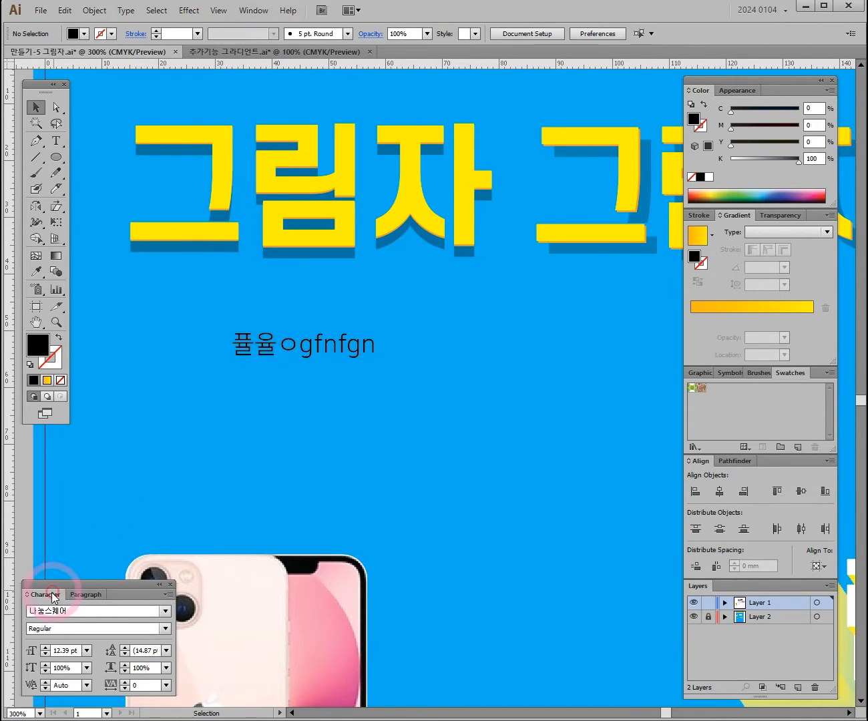
- Set the font weight of the sample text "퓰율ㅇgfnfgn" to ExtraBold
{"action": "left_click_drag", "start_coordinate": [50, 589], "coordinate": [52, 547]}
{"action": "left_click", "coordinate": [36, 107]}
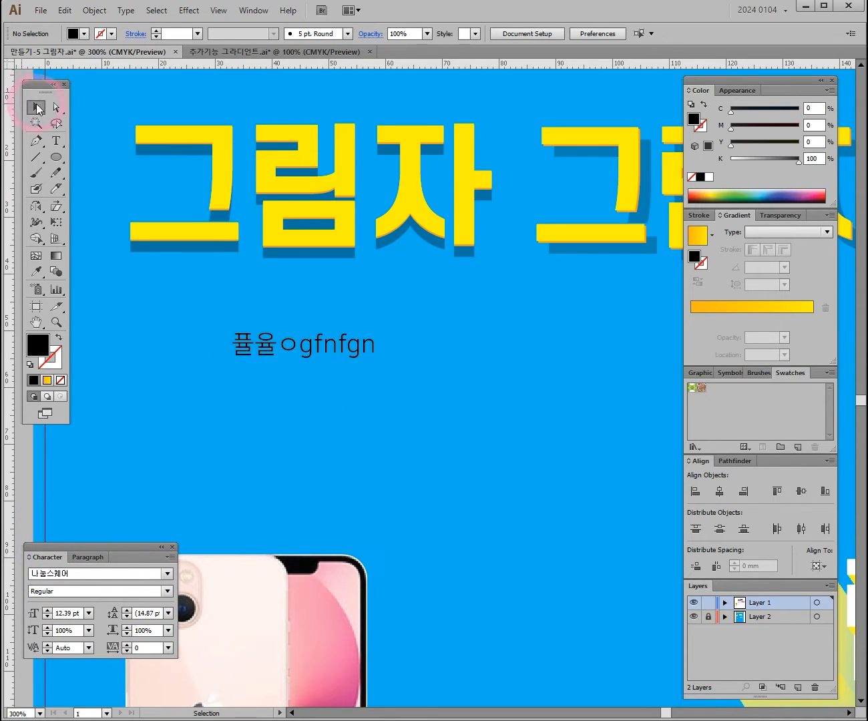
{"action": "left_click", "coordinate": [294, 352]}
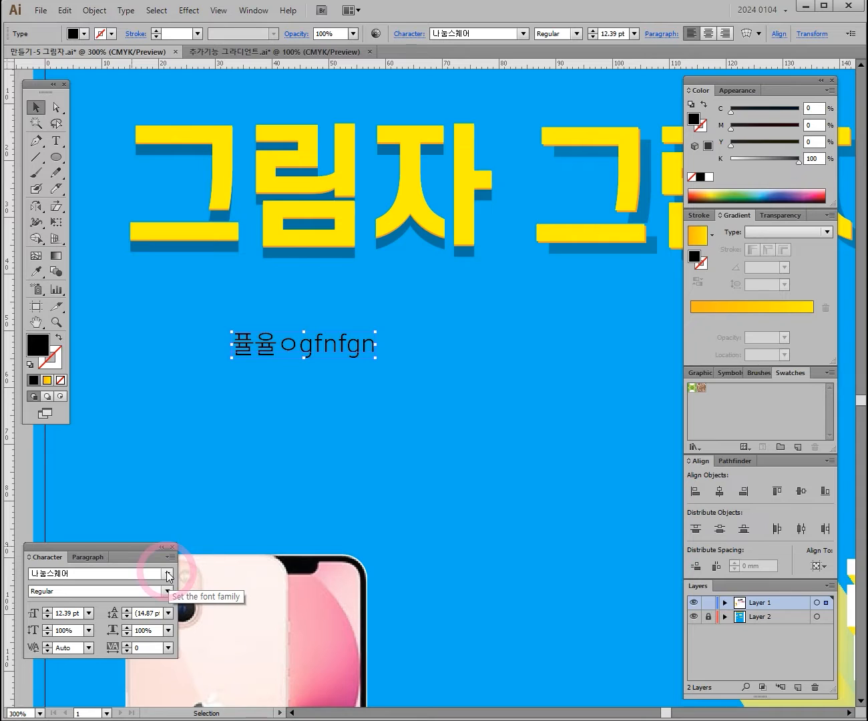
{"action": "left_click", "coordinate": [168, 590]}
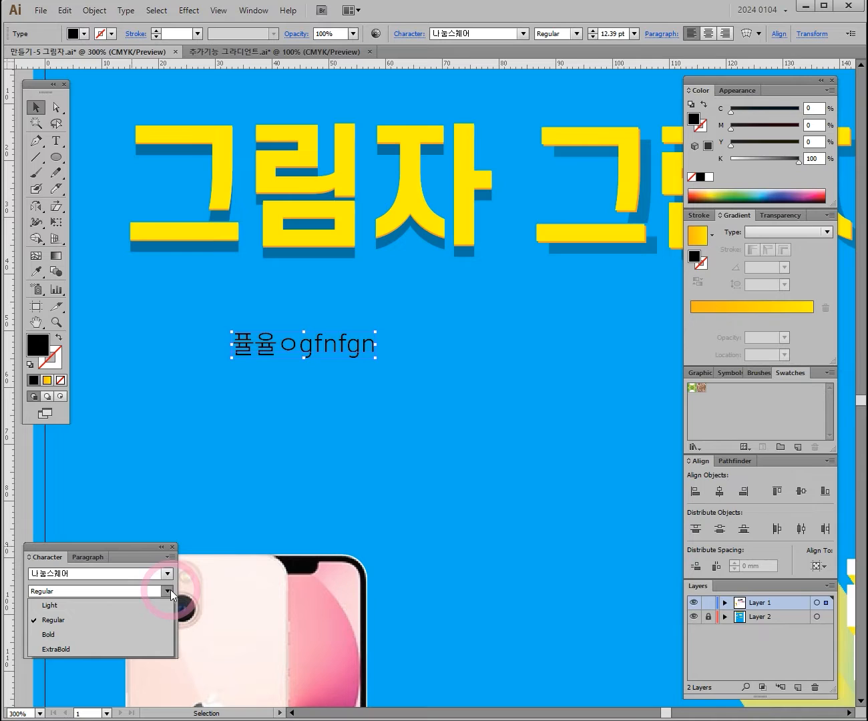
{"action": "left_click", "coordinate": [143, 648]}
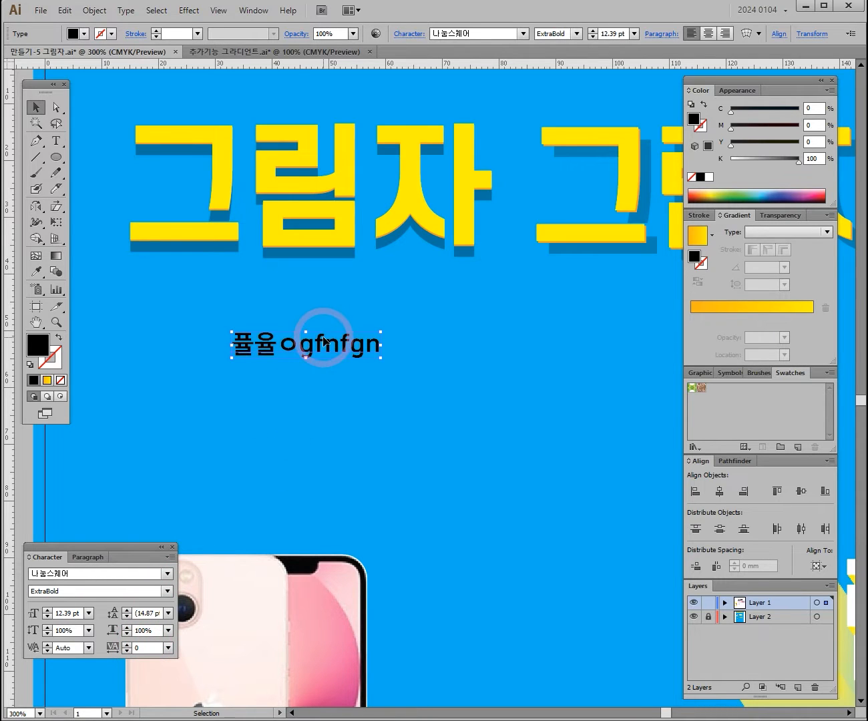
- Delete the sample text "퓰율ㅇgfnfgn" from the blue artboard
{"action": "left_click", "coordinate": [229, 403]}
{"action": "left_click_drag", "start_coordinate": [217, 404], "coordinate": [550, 422]}
{"action": "left_click_drag", "start_coordinate": [309, 418], "coordinate": [485, 521]}
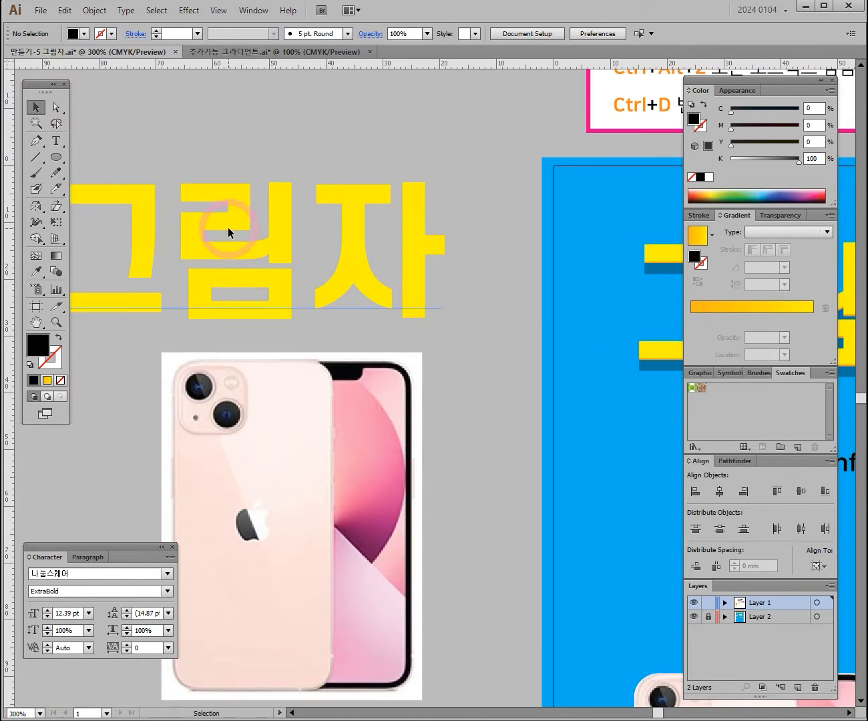
{"action": "left_click", "coordinate": [228, 227]}
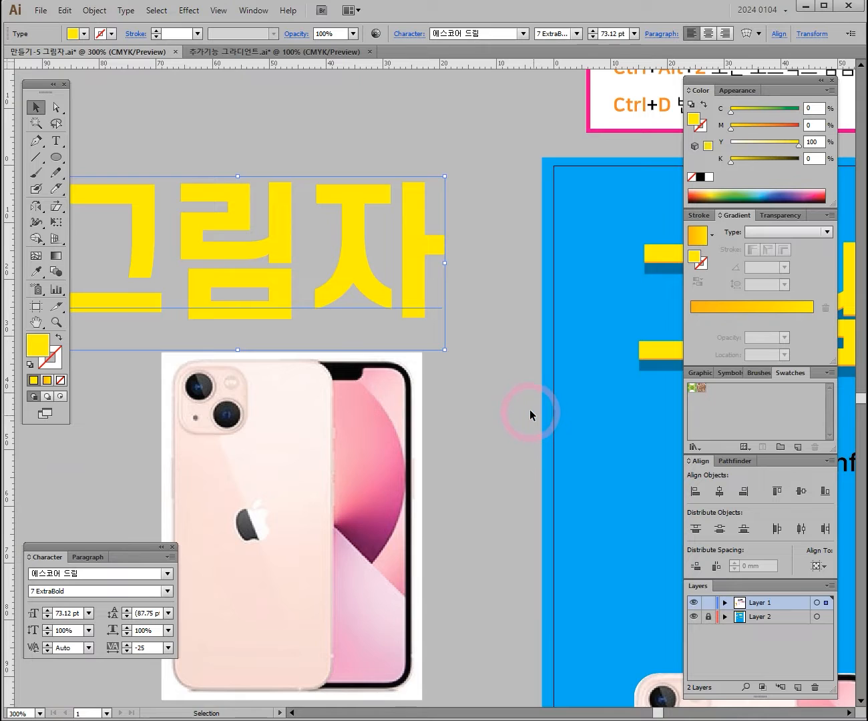
{"action": "key", "text": "ctrl+minus"}
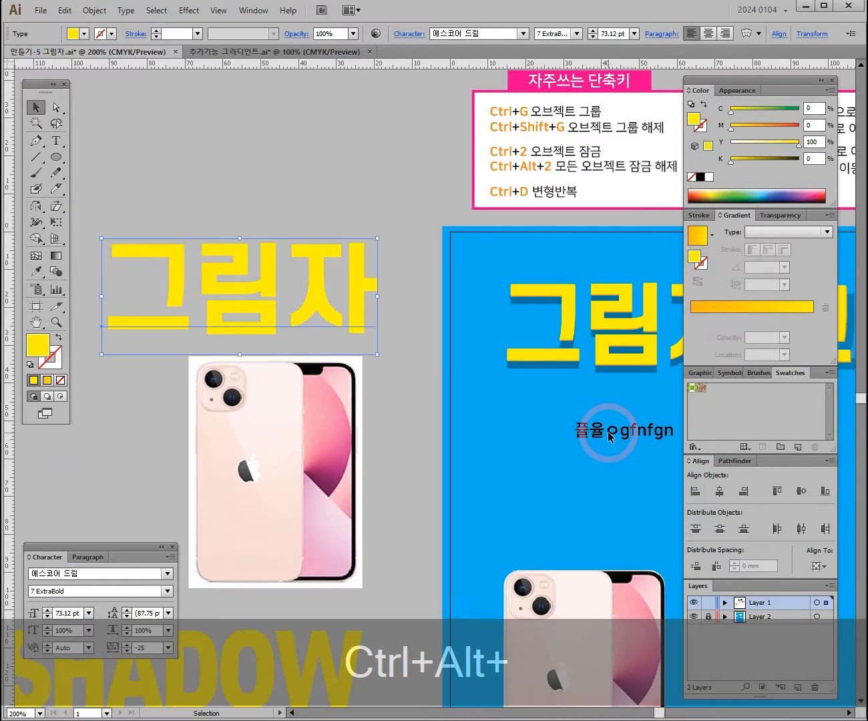
{"action": "left_click", "coordinate": [608, 437]}
{"action": "key", "text": "Delete"}
- Place the plain yellow 그림자 text from beside the artboard onto the blue artboard, beneath the first shadowed 그림자
{"action": "left_click_drag", "start_coordinate": [371, 333], "coordinate": [267, 317]}
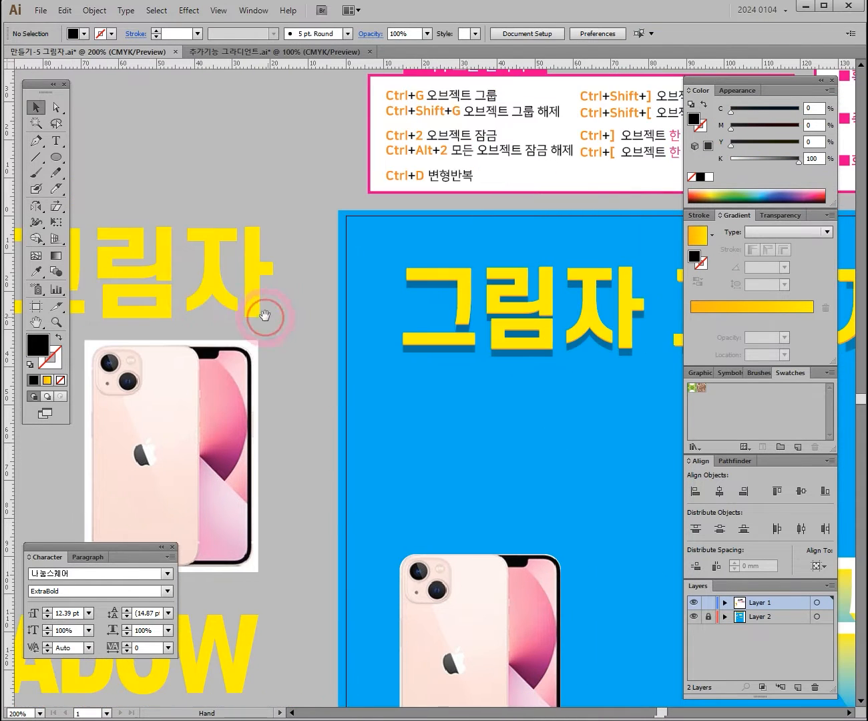
{"action": "left_click_drag", "start_coordinate": [155, 281], "coordinate": [561, 455]}
{"action": "left_click", "coordinate": [563, 452], "text": "ctrl"}
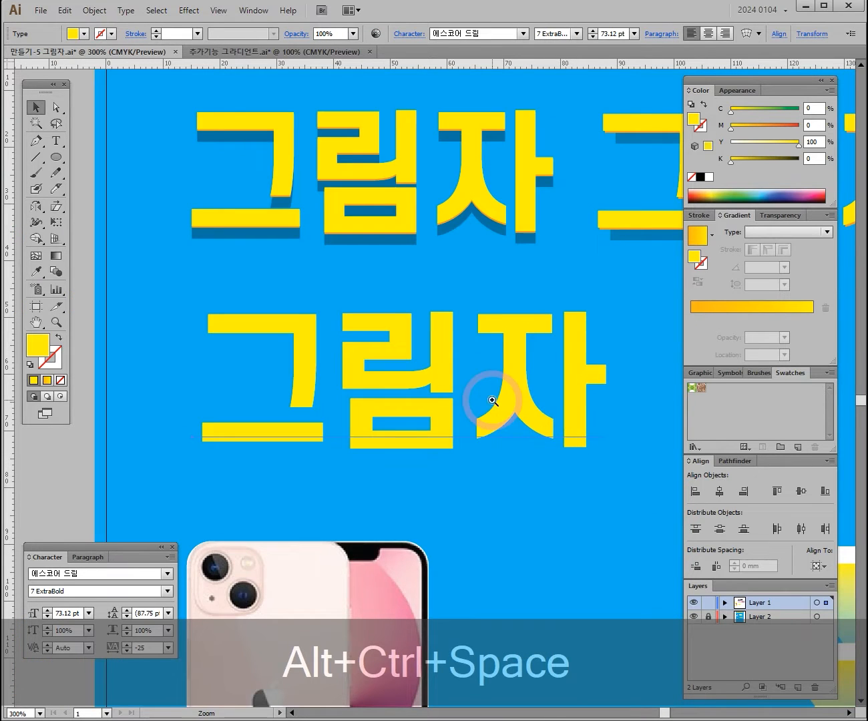
{"action": "left_click_drag", "start_coordinate": [497, 396], "coordinate": [397, 394]}
{"action": "left_click_drag", "start_coordinate": [384, 322], "coordinate": [333, 310]}
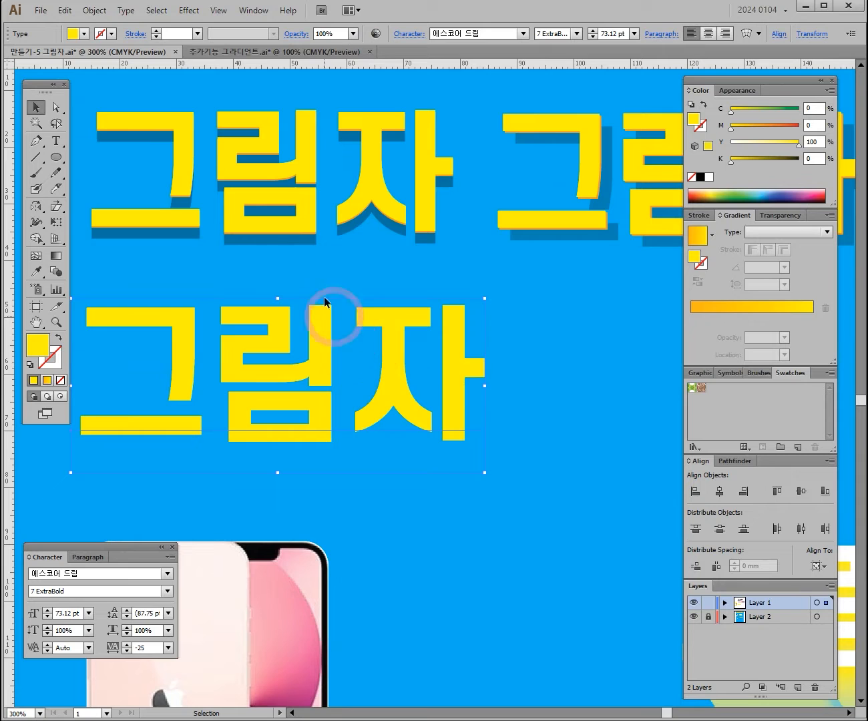
- Examine the orange edge and dark shadow of the first 그림자 example up close and compare them with the plain text
{"action": "left_click", "coordinate": [334, 247], "text": "ctrl"}
{"action": "left_click", "coordinate": [362, 329], "text": "ctrl"}
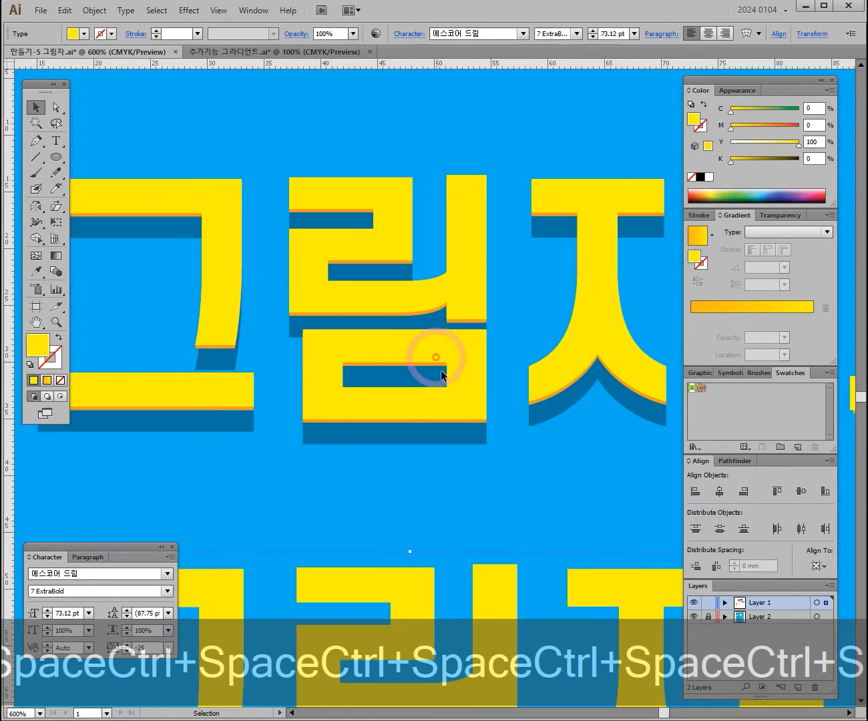
{"action": "left_click_drag", "start_coordinate": [495, 455], "coordinate": [461, 386]}
{"action": "left_click", "coordinate": [401, 336], "text": "ctrl"}
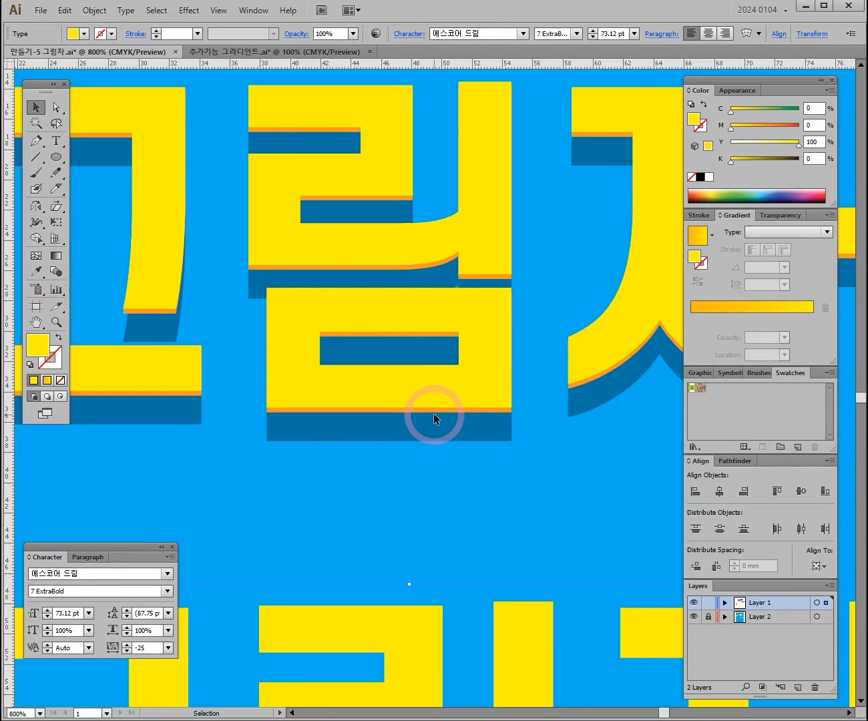
{"action": "left_click", "coordinate": [423, 535], "text": "ctrl"}
{"action": "left_click_drag", "start_coordinate": [451, 535], "coordinate": [433, 295]}
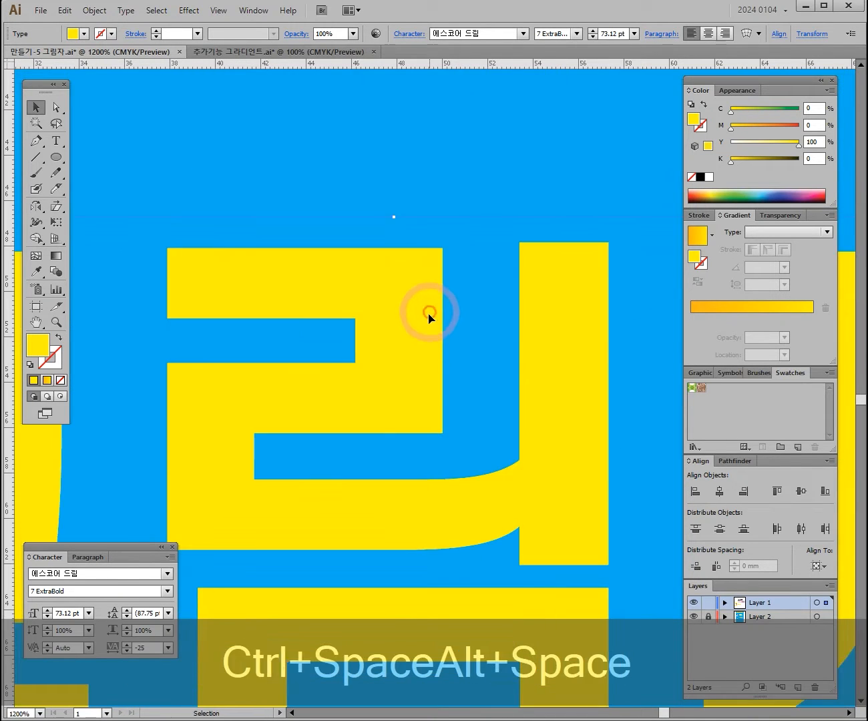
{"action": "left_click", "coordinate": [424, 371], "text": "ctrl+alt"}
{"action": "left_click", "coordinate": [426, 375], "text": "ctrl+alt"}
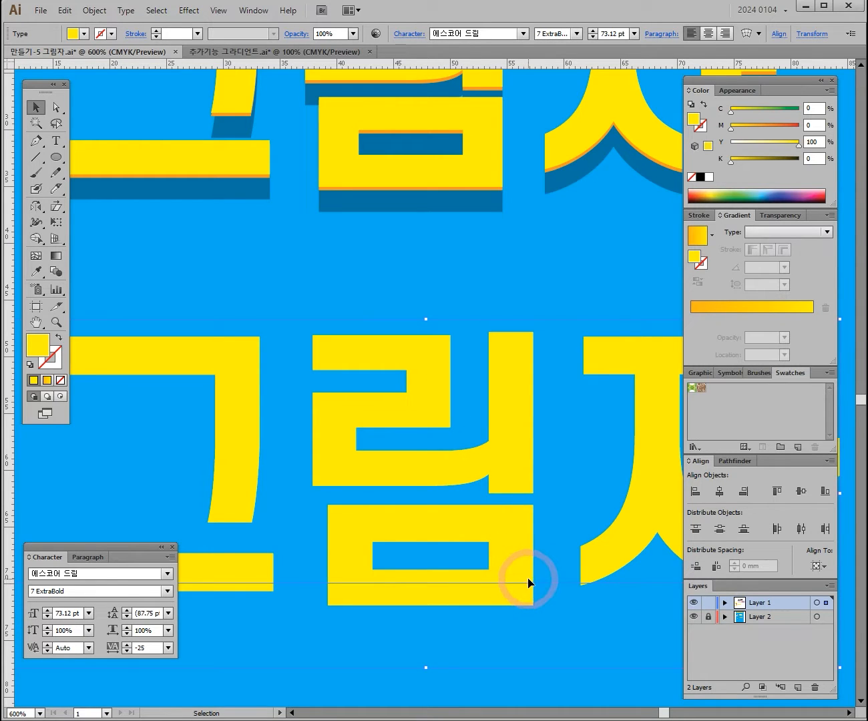
{"action": "key", "text": "space"}
{"action": "left_click_drag", "start_coordinate": [467, 296], "coordinate": [438, 385]}
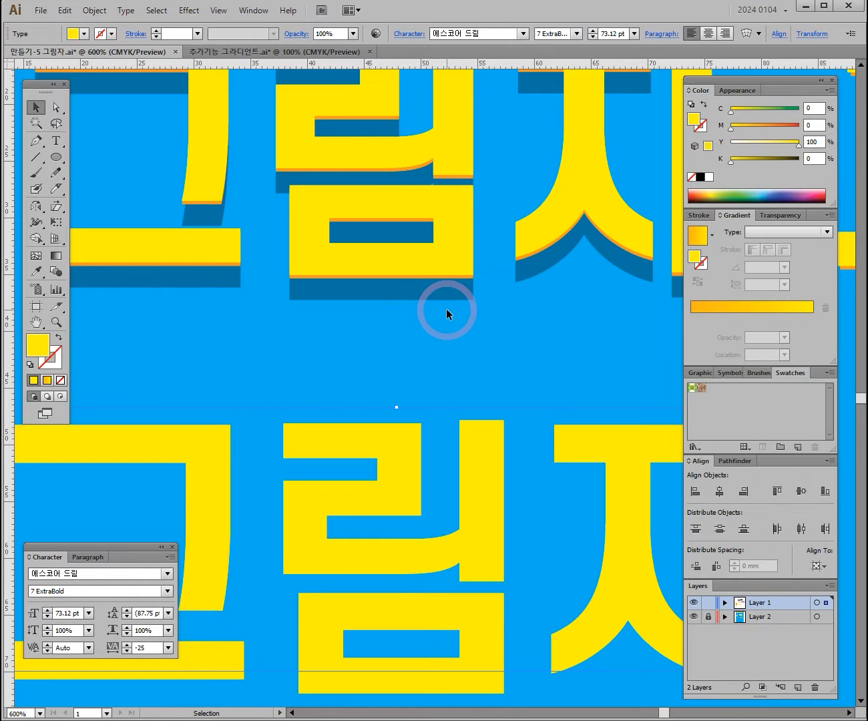
{"action": "left_click", "coordinate": [413, 350], "text": "ctrl+alt"}
{"action": "left_click_drag", "start_coordinate": [501, 406], "coordinate": [439, 245]}
{"action": "left_click", "coordinate": [415, 273], "text": "ctrl+alt"}
{"action": "mouse_move", "coordinate": [437, 426]}
{"action": "left_mouse_down"}
{"action": "mouse_move", "coordinate": [430, 434]}
{"action": "mouse_move", "coordinate": [443, 417]}
{"action": "left_mouse_up"}
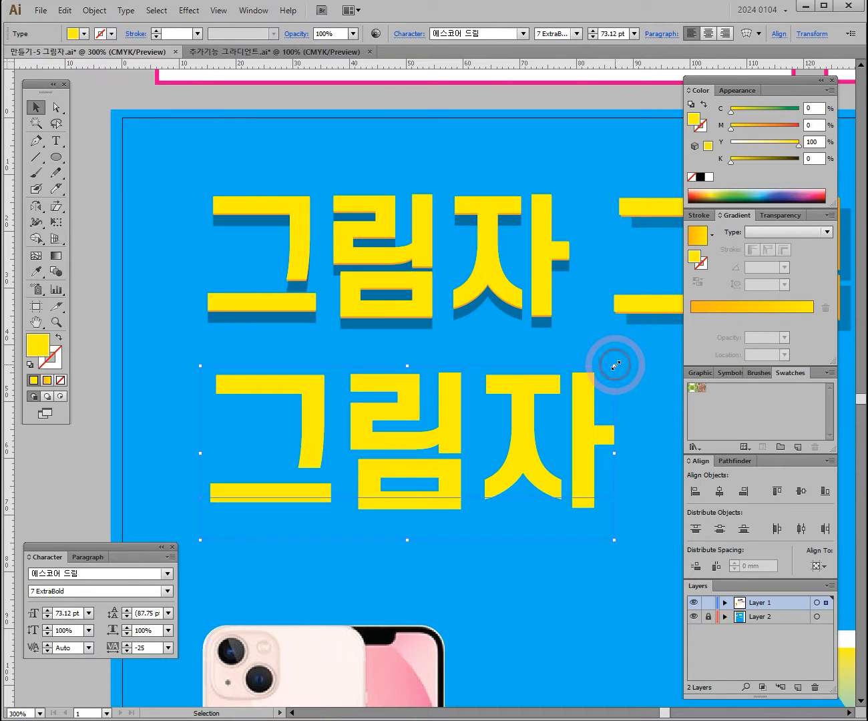
- Scale the plain 그림자 text proportionally to 62.01 pt, centred roughly beneath the first shadowed word, and copy it
{"action": "left_click_drag", "start_coordinate": [616, 366], "coordinate": [445, 462]}
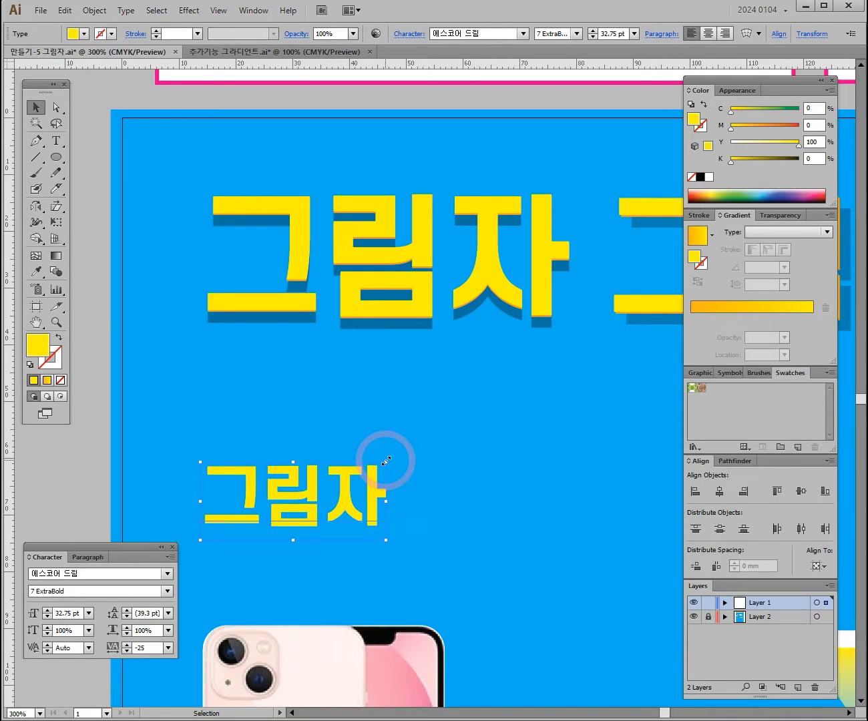
{"action": "left_click_drag", "start_coordinate": [385, 460], "coordinate": [550, 285]}
{"action": "key", "text": "shift"}
{"action": "left_click_drag", "start_coordinate": [469, 467], "coordinate": [475, 459]}
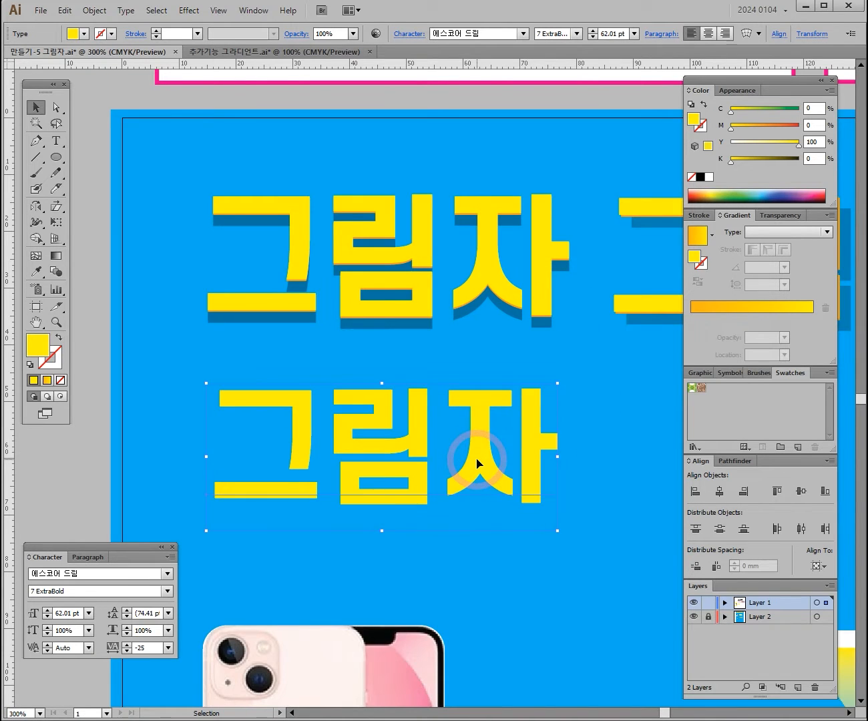
{"action": "left_click", "coordinate": [35, 108]}
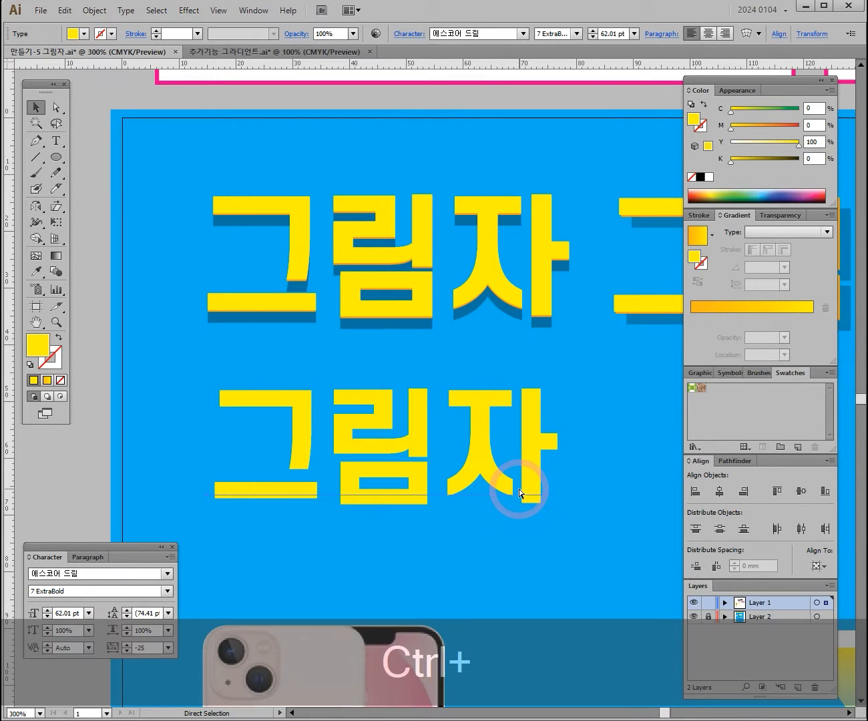
{"action": "key", "text": "ctrl+c"}
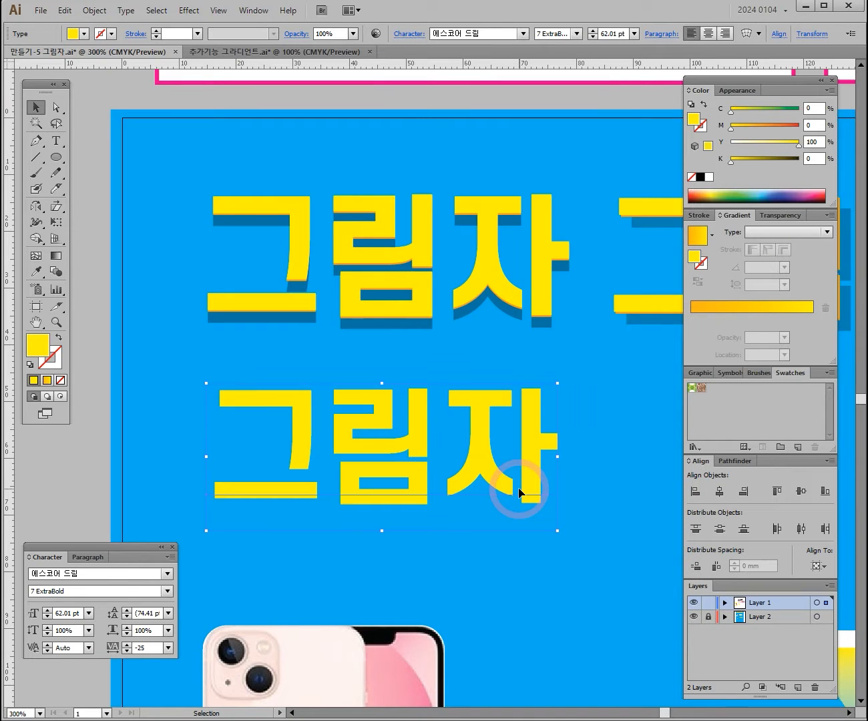
- Try a regular paste of the copied 그림자 text and remove the pasted duplicate
{"action": "left_click", "coordinate": [638, 378]}
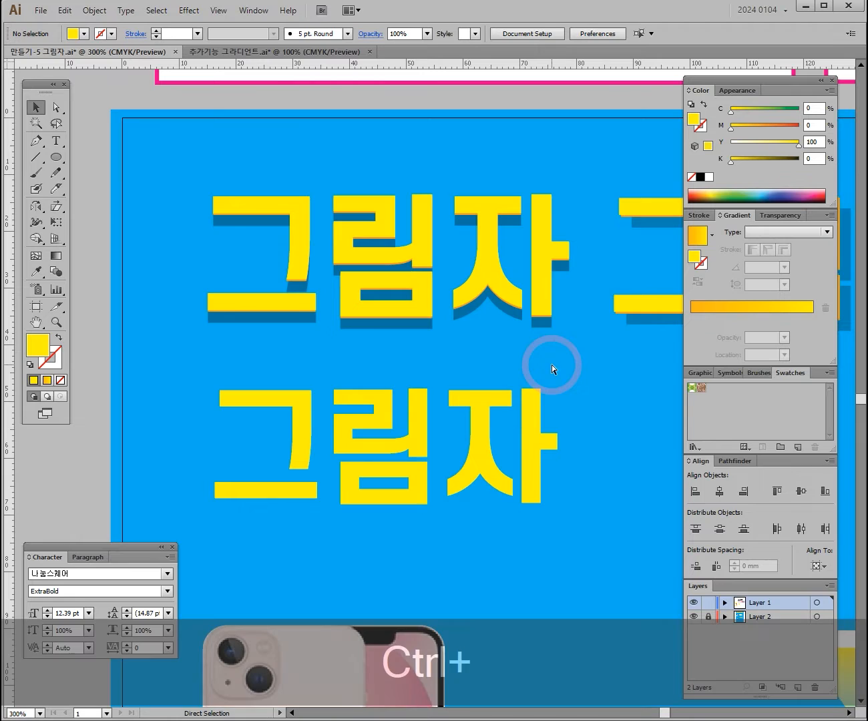
{"action": "key", "text": "ctrl+v"}
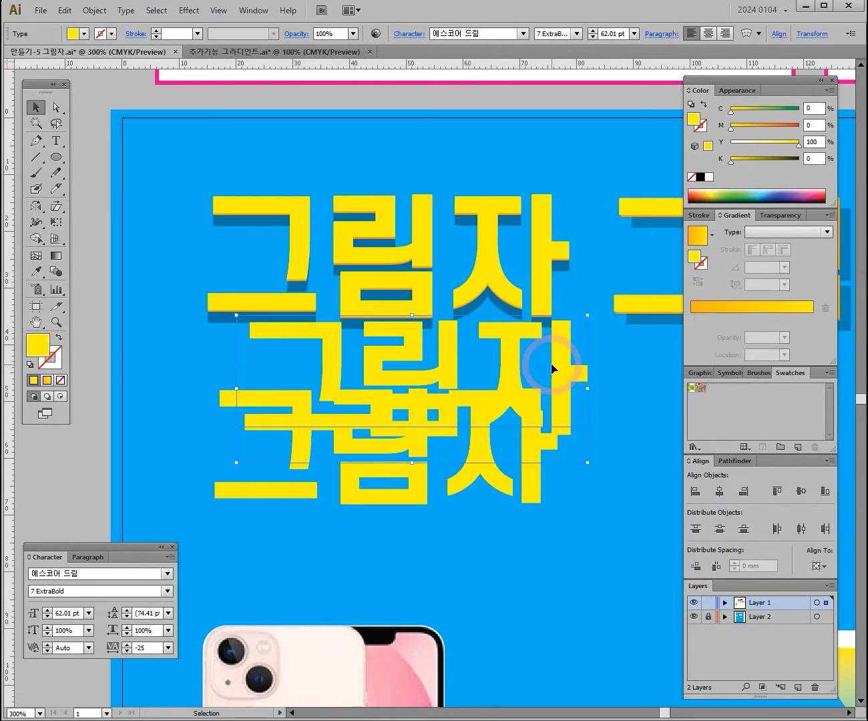
{"action": "key", "text": "ctrl+v"}
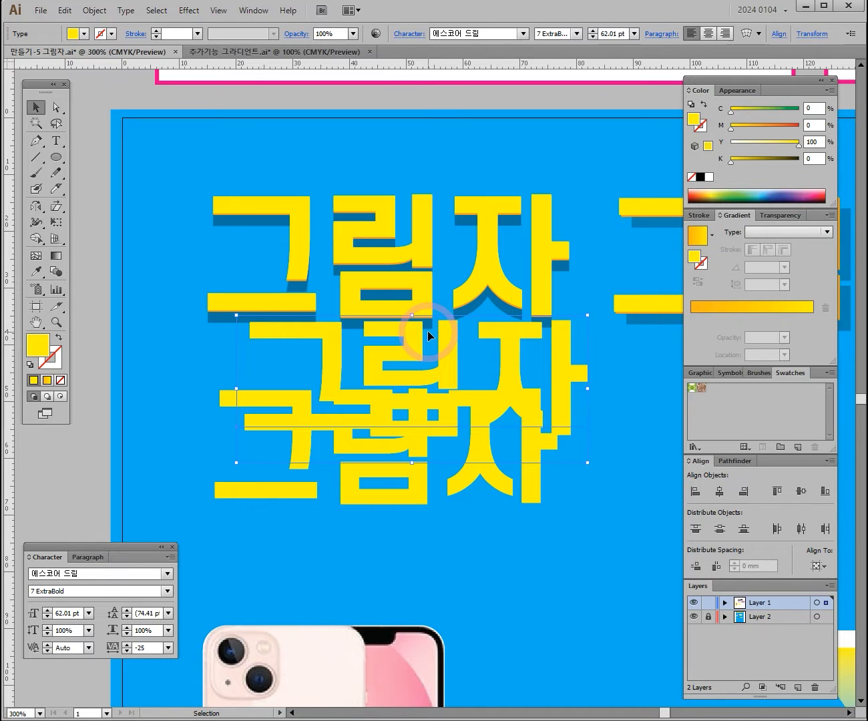
{"action": "key", "text": "ctrl+shift+a"}
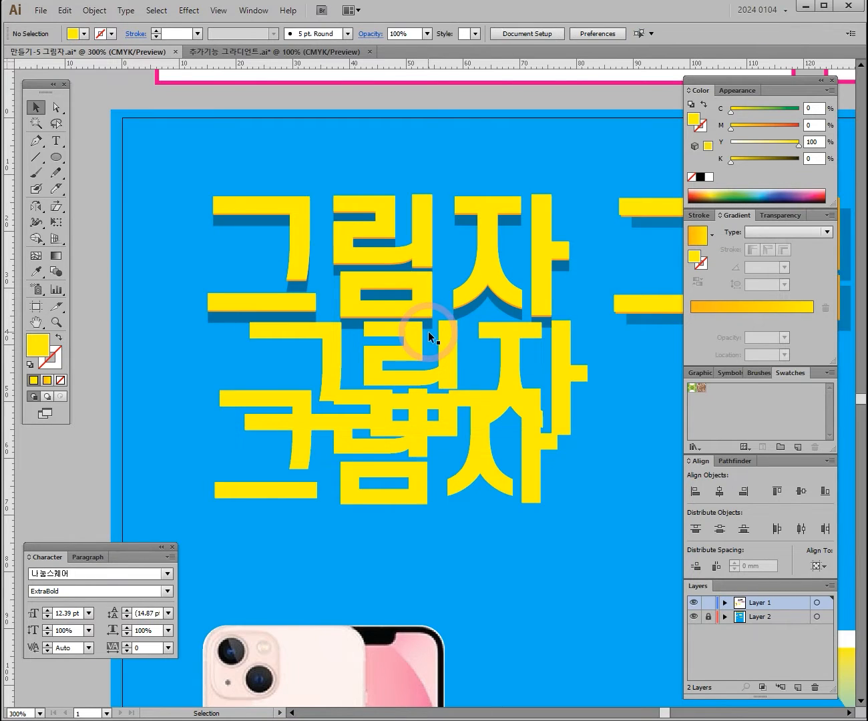
{"action": "left_click", "coordinate": [501, 333]}
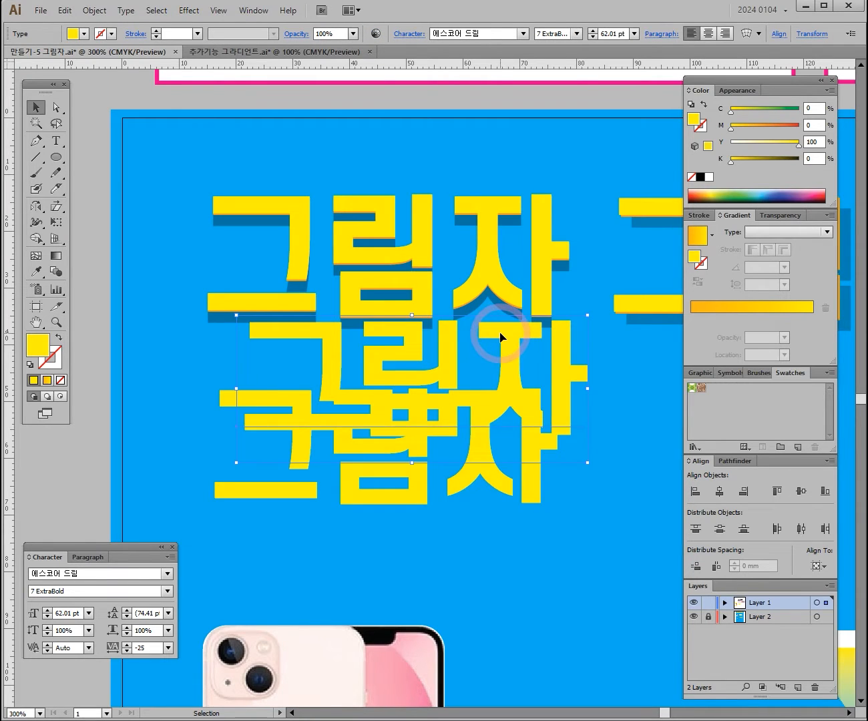
{"action": "left_click", "coordinate": [499, 333]}
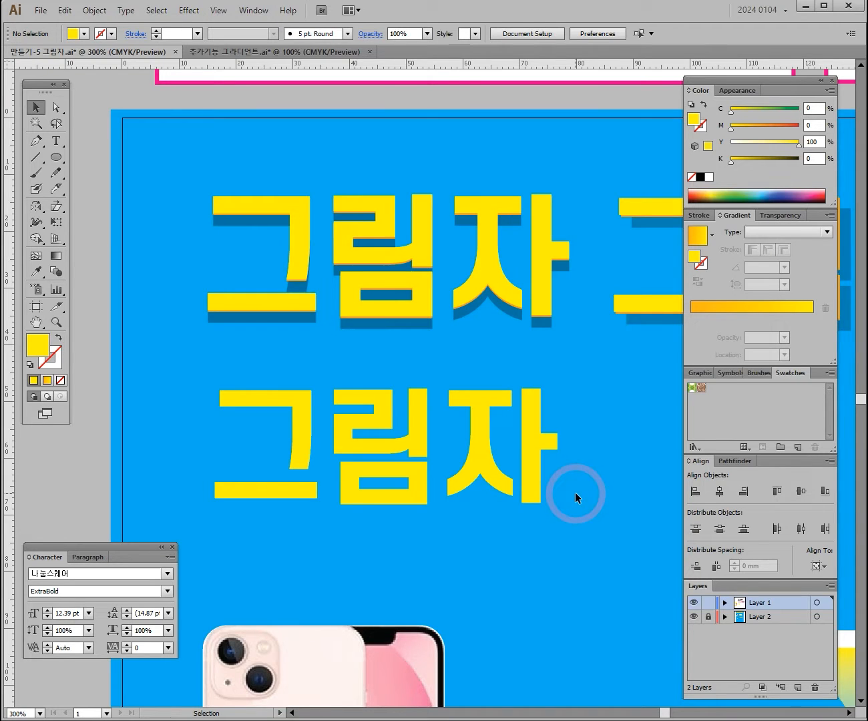
- Paste the copied 그림자 text in place behind the original and make its fill orange with magenta at 51%
{"action": "key", "text": "ctrl"}
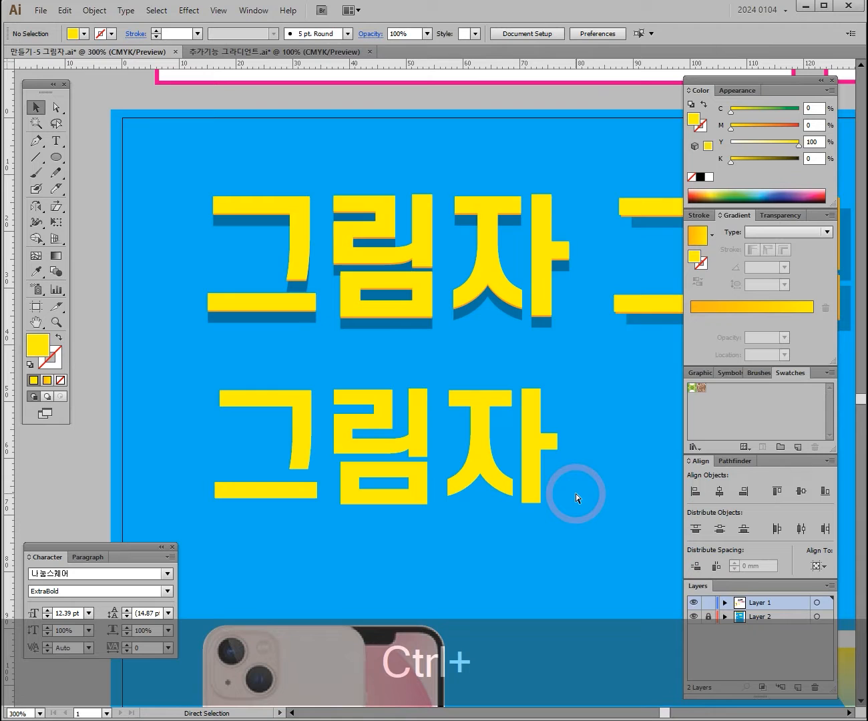
{"action": "key", "text": "ctrl+b"}
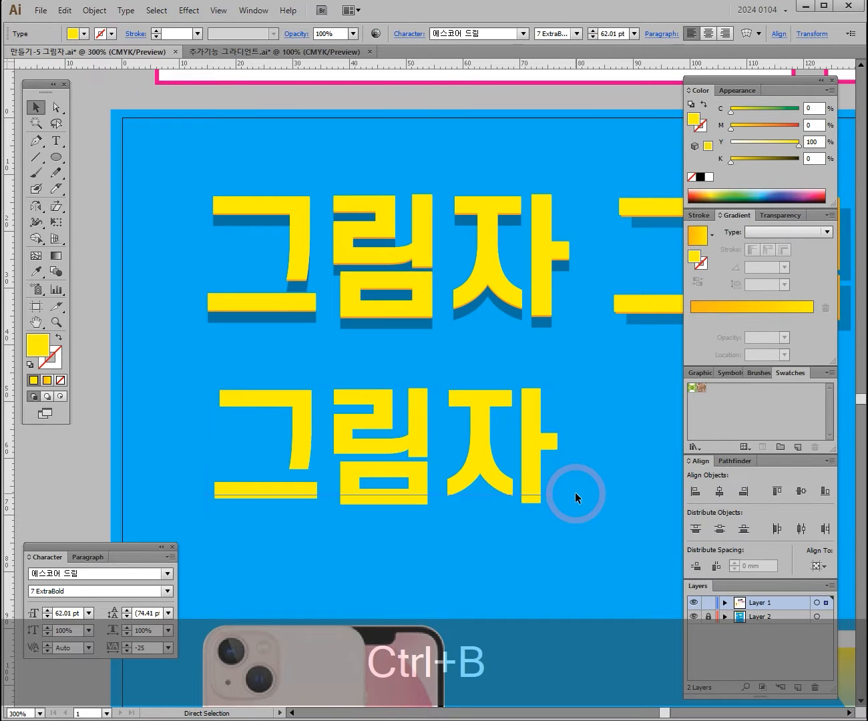
{"action": "key", "text": "ctrl+space"}
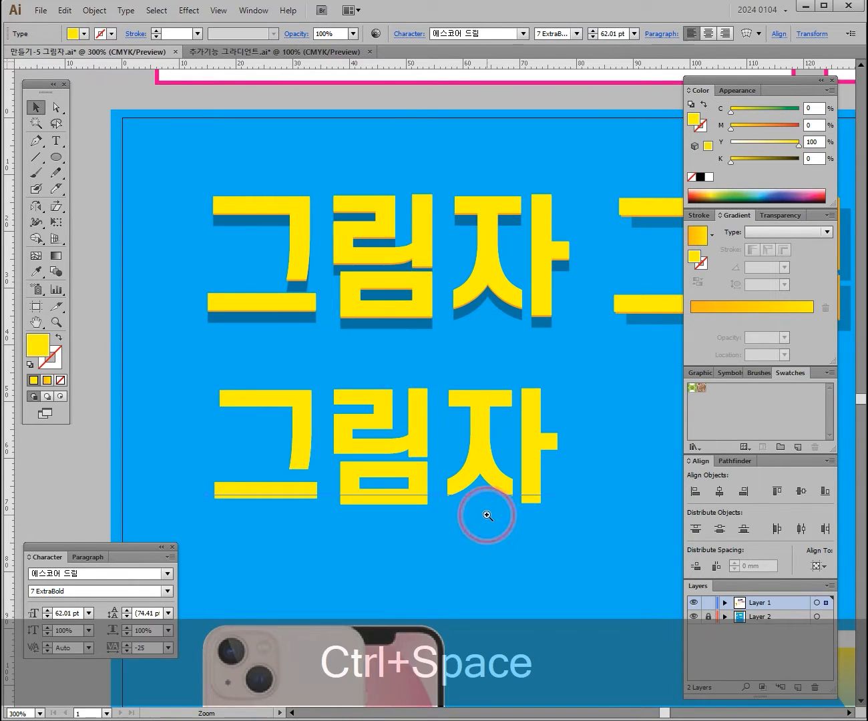
{"action": "left_click", "coordinate": [488, 514], "text": "ctrl"}
{"action": "key", "text": "space"}
{"action": "left_click_drag", "start_coordinate": [438, 418], "coordinate": [513, 455]}
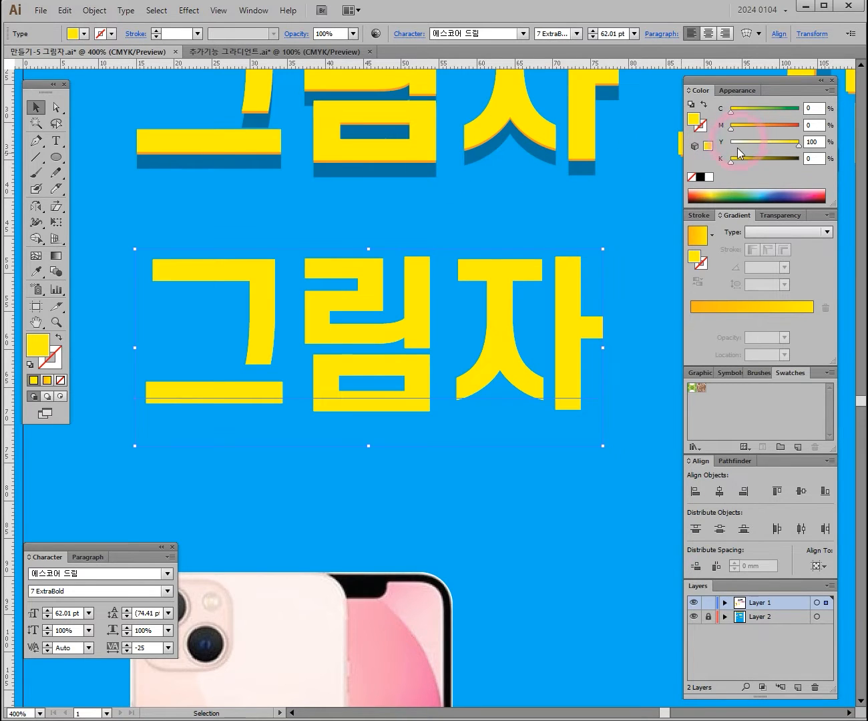
{"action": "left_click_drag", "start_coordinate": [733, 128], "coordinate": [766, 129]}
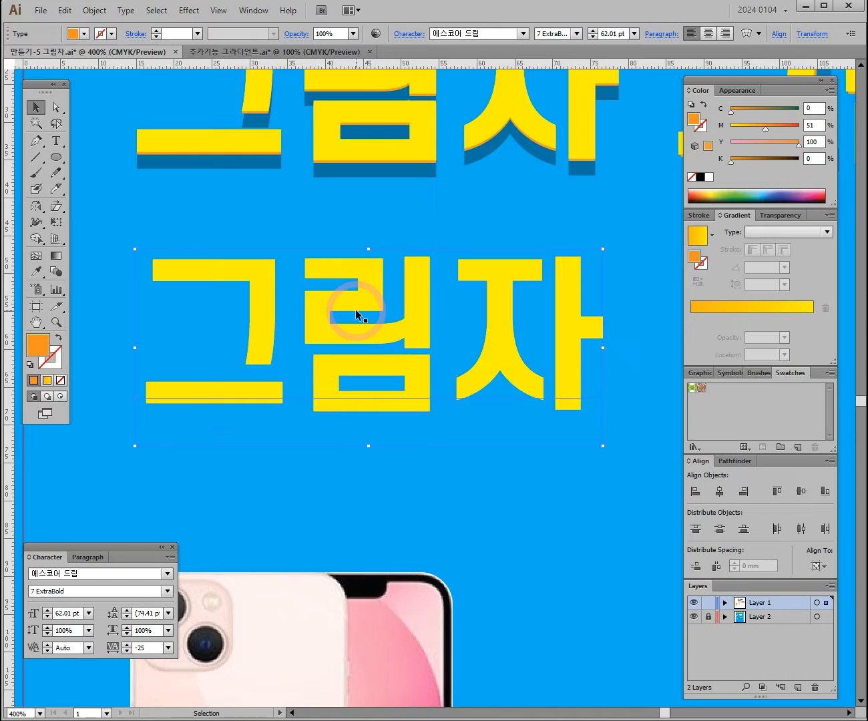
- Nudge the orange back copy slightly downward, leaving a thin orange edge beneath the yellow 그림자 letters
{"action": "key", "text": "Down"}
{"action": "key", "text": "Down"}
{"action": "key", "text": "Down"}
{"action": "key", "text": "Down"}
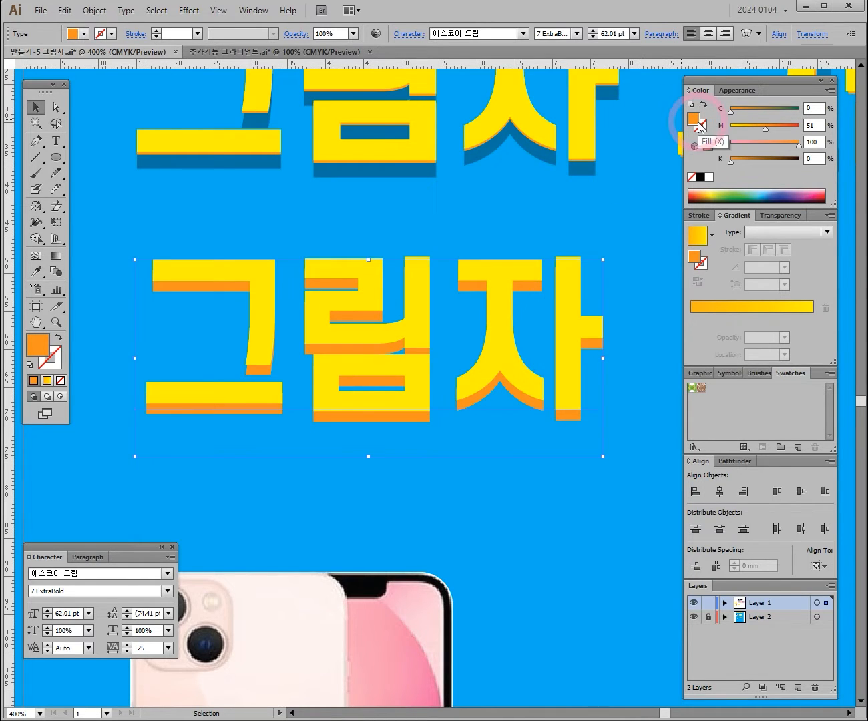
{"action": "left_click", "coordinate": [375, 357]}
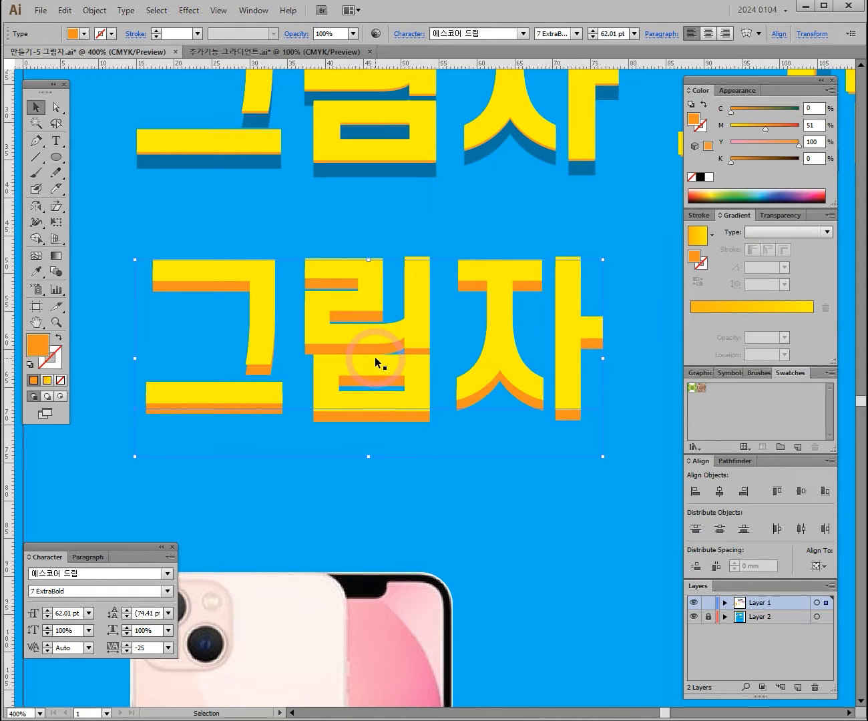
{"action": "key", "text": "Up"}
{"action": "key", "text": "Up"}
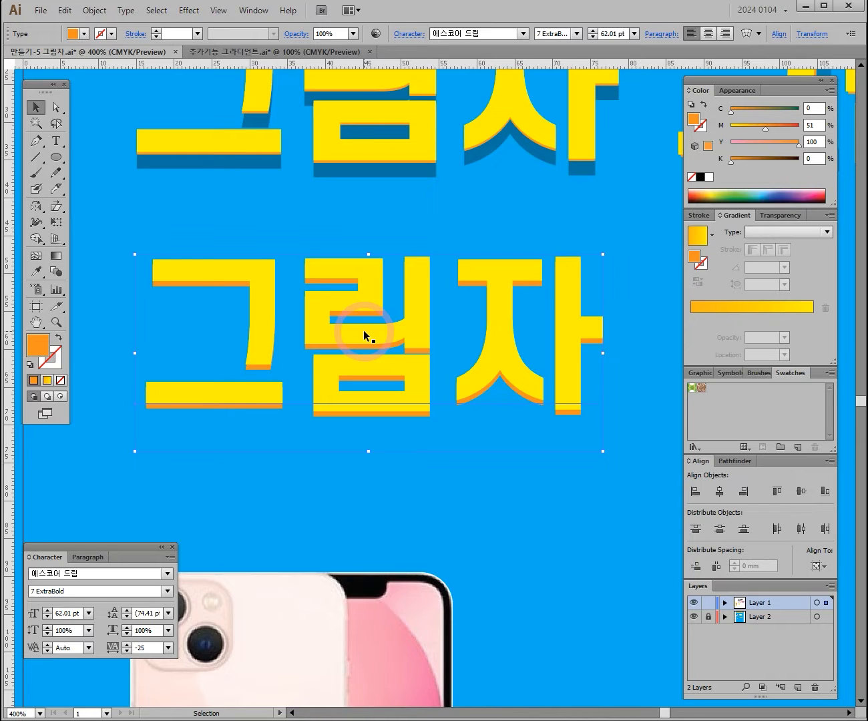
{"action": "key", "text": "ctrl"}
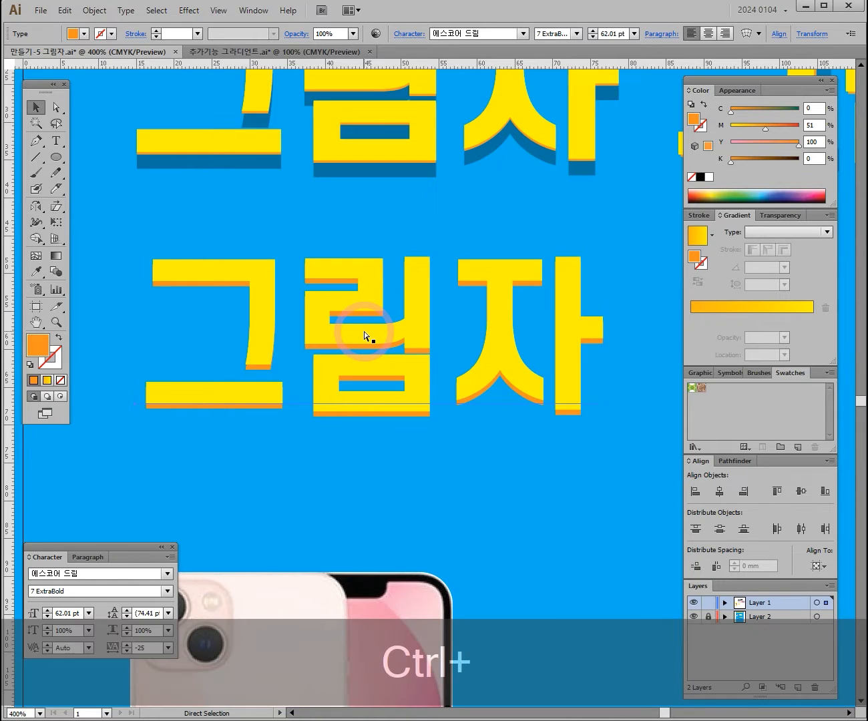
- Copy the orange 그림자 back text and deselect it
{"action": "key", "text": "ctrl+c"}
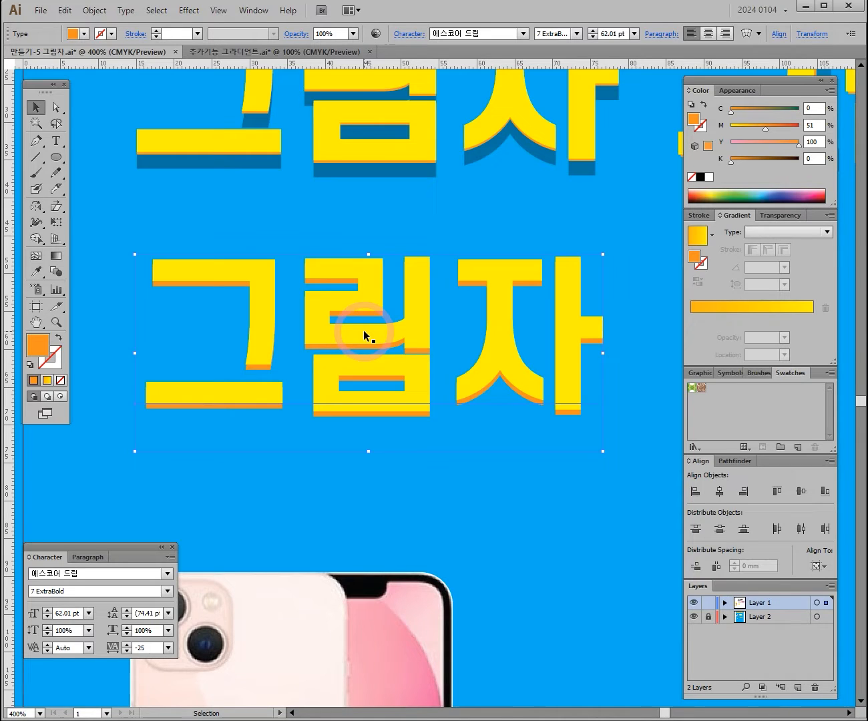
{"action": "left_click", "coordinate": [550, 198]}
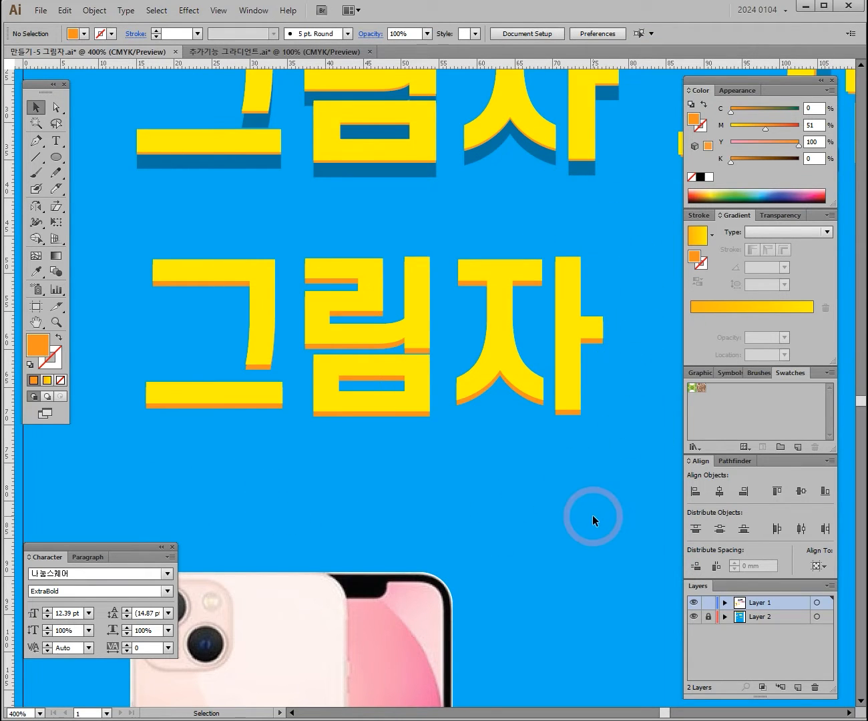
- Try a regular paste of the copied orange 그림자 text and undo it
{"action": "key", "text": "ctrl"}
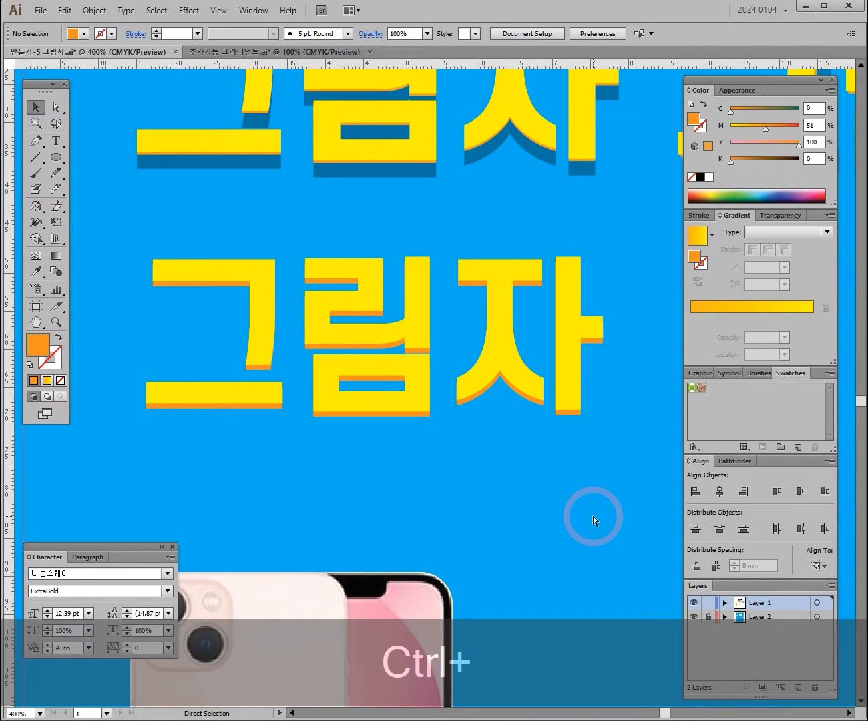
{"action": "key", "text": "ctrl+v"}
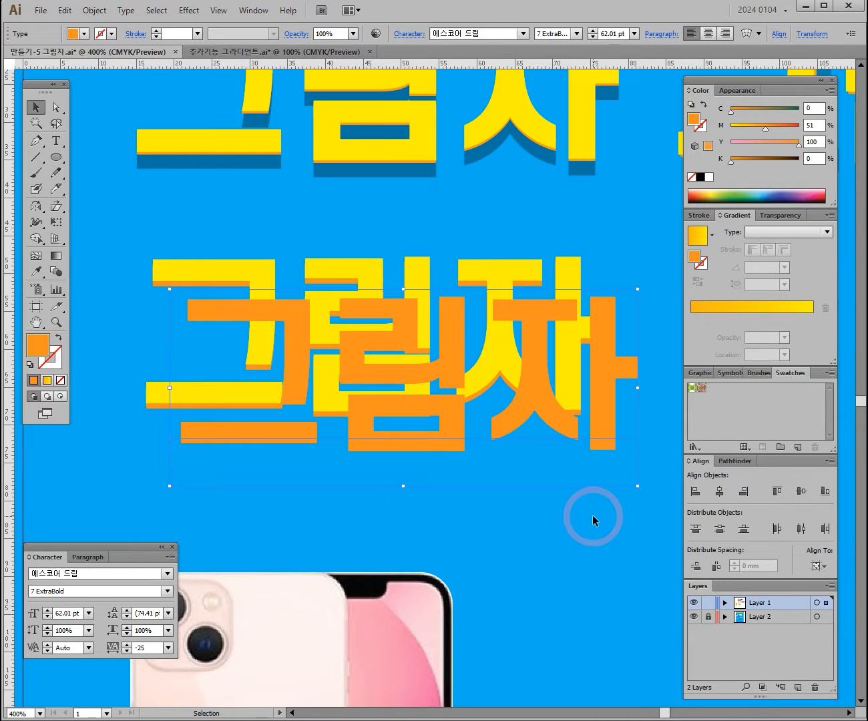
{"action": "key", "text": "ctrl"}
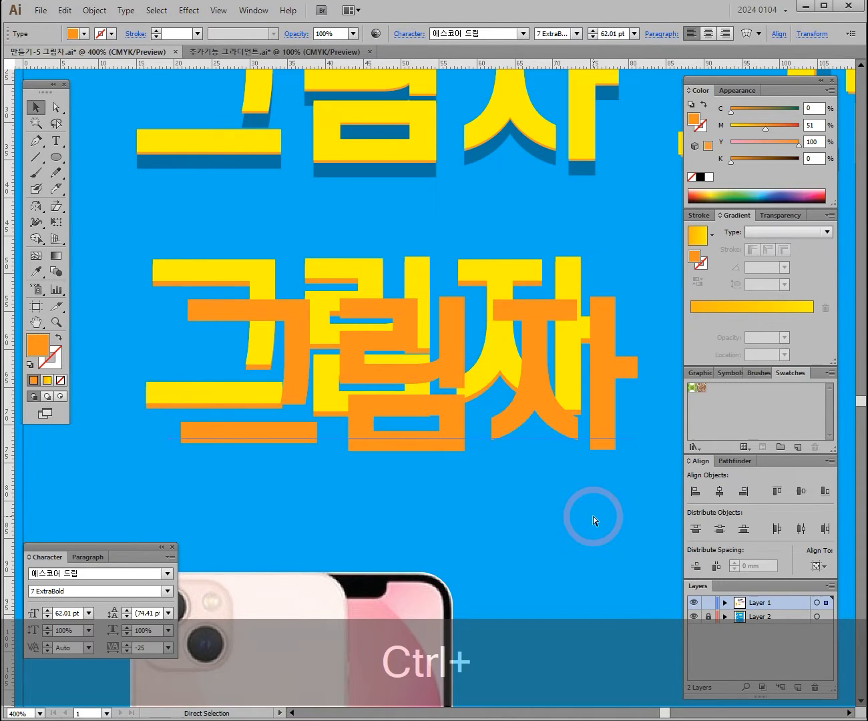
{"action": "key", "text": "ctrl+z"}
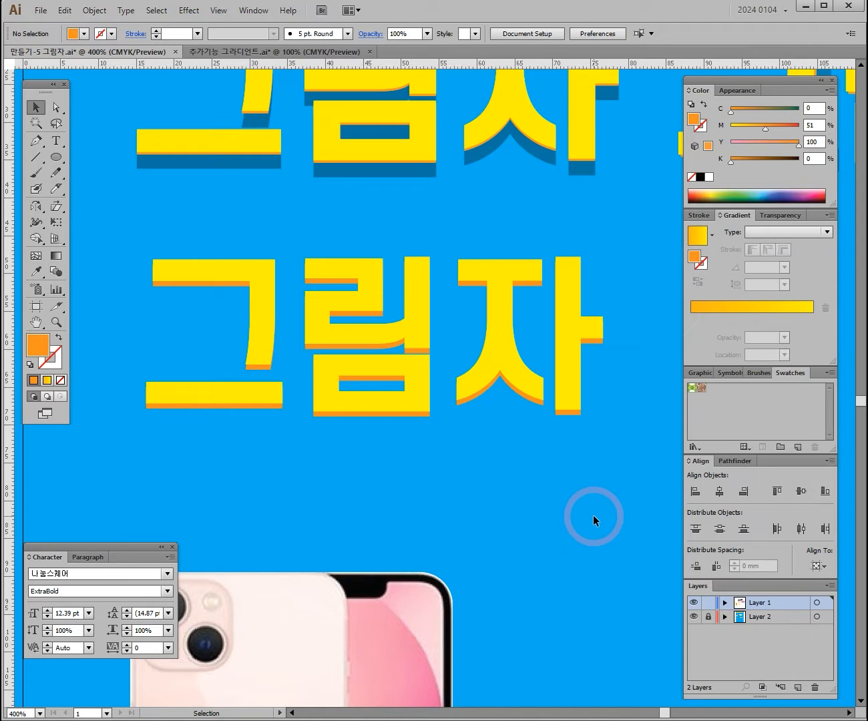
- Paste the copied orange 그림자 text in place behind the original and fill the new copy with black
{"action": "key", "text": "ctrl+b"}
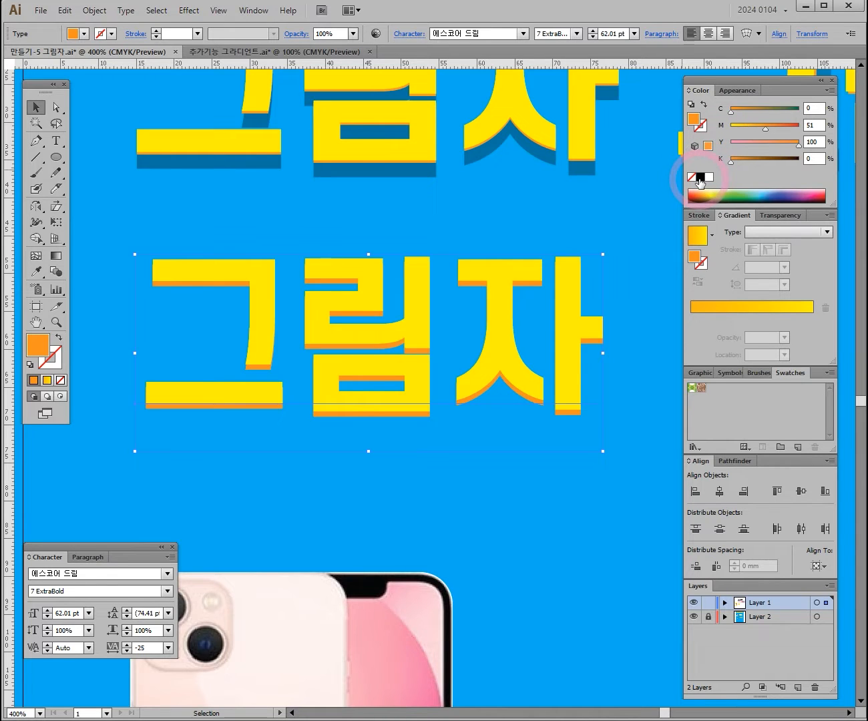
{"action": "left_click", "coordinate": [700, 179]}
- Try a light-blue fill and stroke on the rearmost 그림자 copy, and try pink as its stroke colour
{"action": "left_click", "coordinate": [40, 358]}
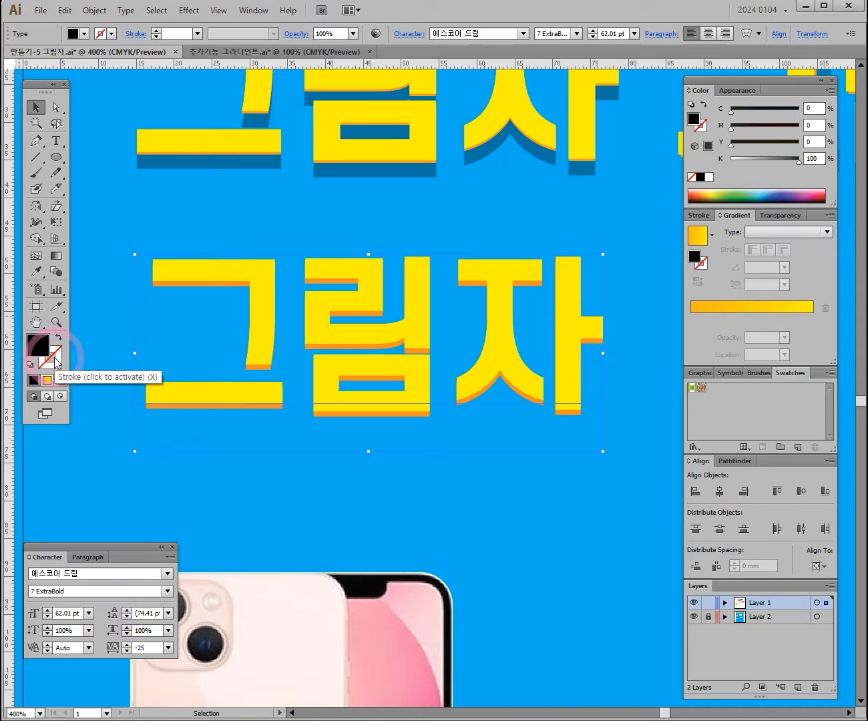
{"action": "left_click", "coordinate": [56, 361]}
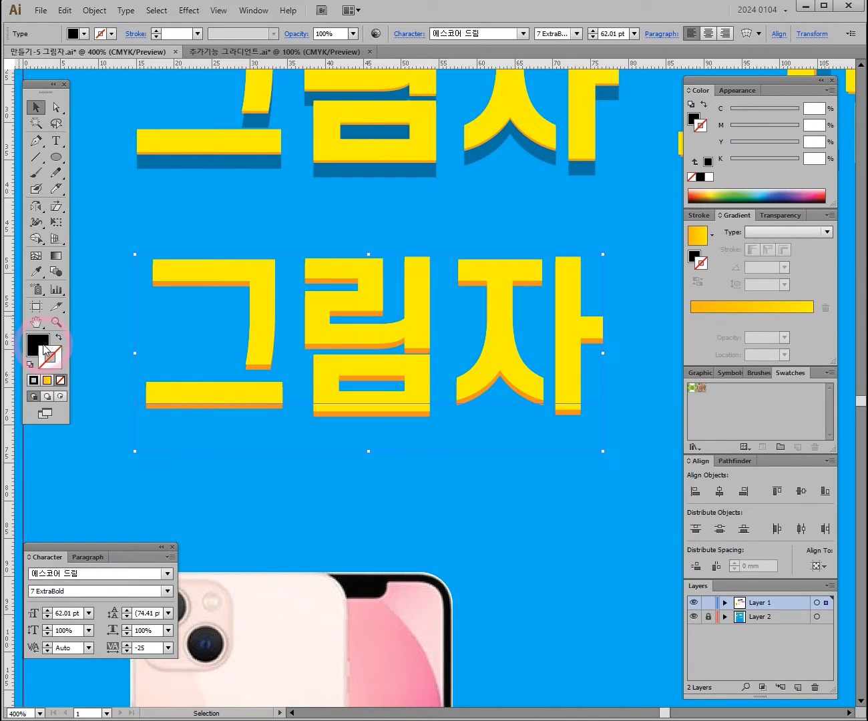
{"action": "left_click", "coordinate": [41, 346]}
{"action": "left_click", "coordinate": [53, 357]}
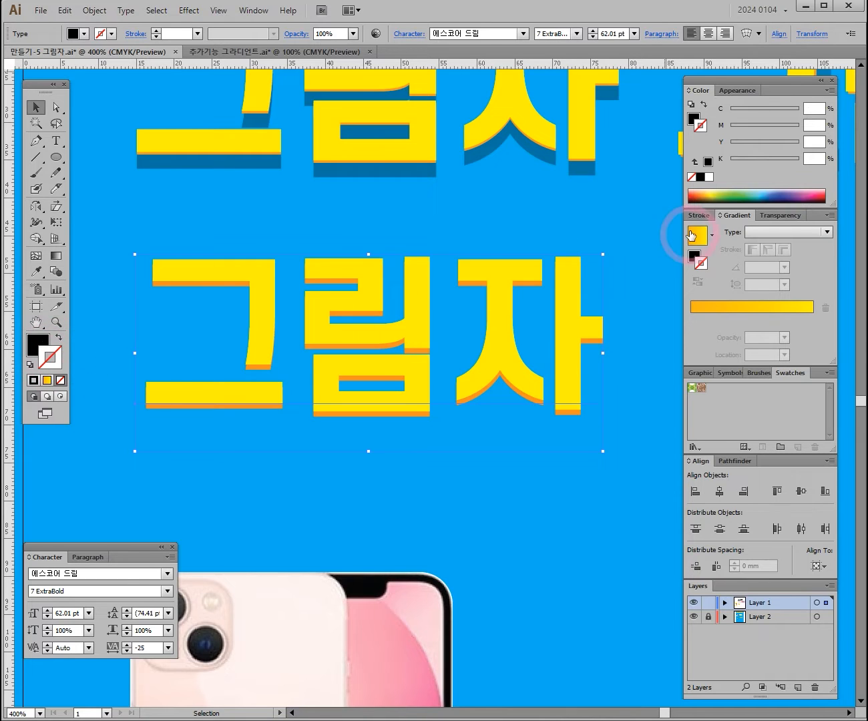
{"action": "left_click", "coordinate": [728, 196]}
{"action": "left_click", "coordinate": [753, 190]}
{"action": "left_click", "coordinate": [40, 342]}
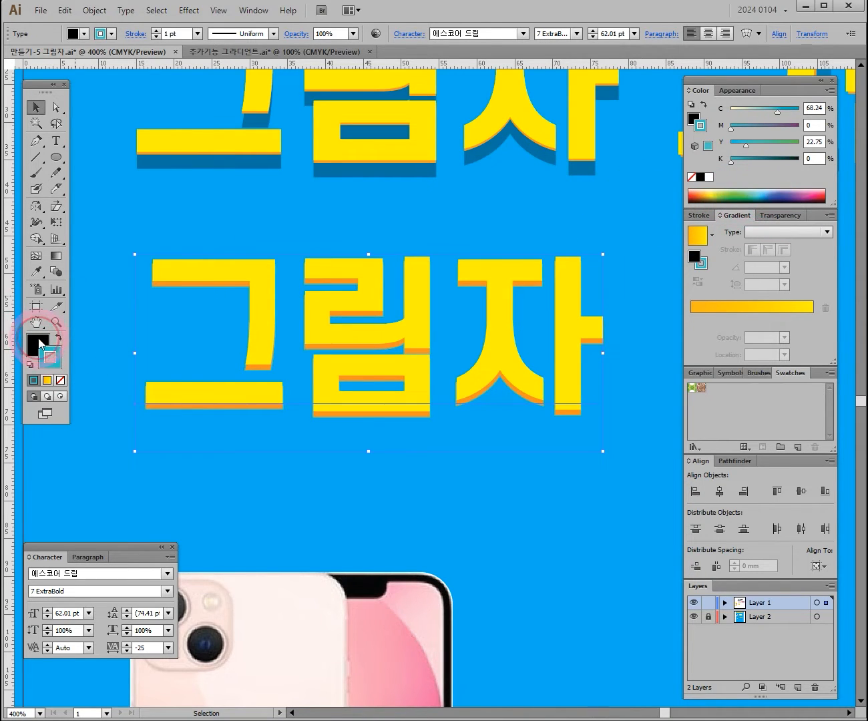
{"action": "left_click", "coordinate": [757, 196]}
{"action": "left_click", "coordinate": [758, 192]}
{"action": "left_click", "coordinate": [53, 353]}
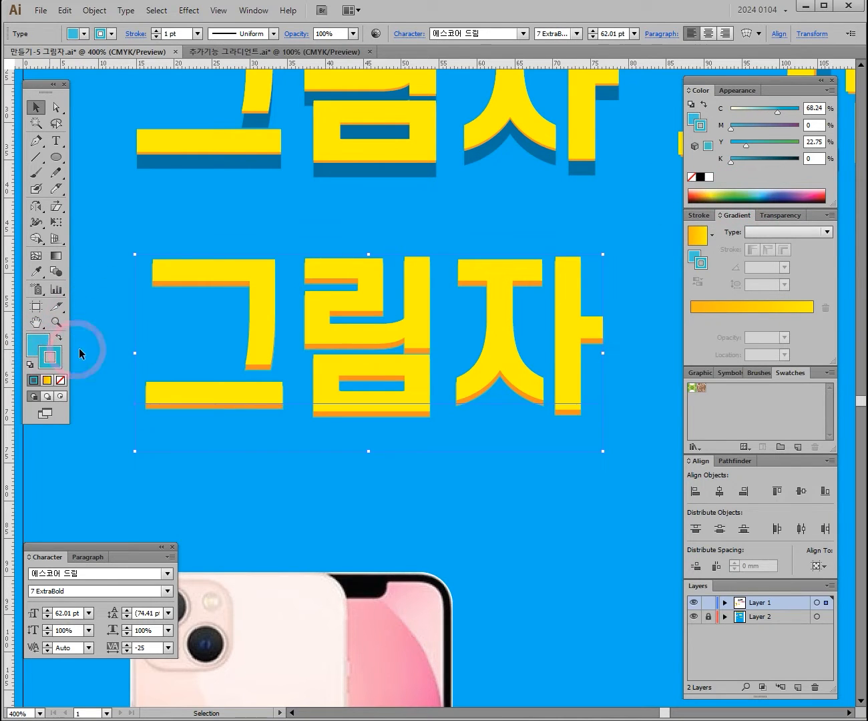
{"action": "left_click_drag", "start_coordinate": [785, 195], "coordinate": [805, 192]}
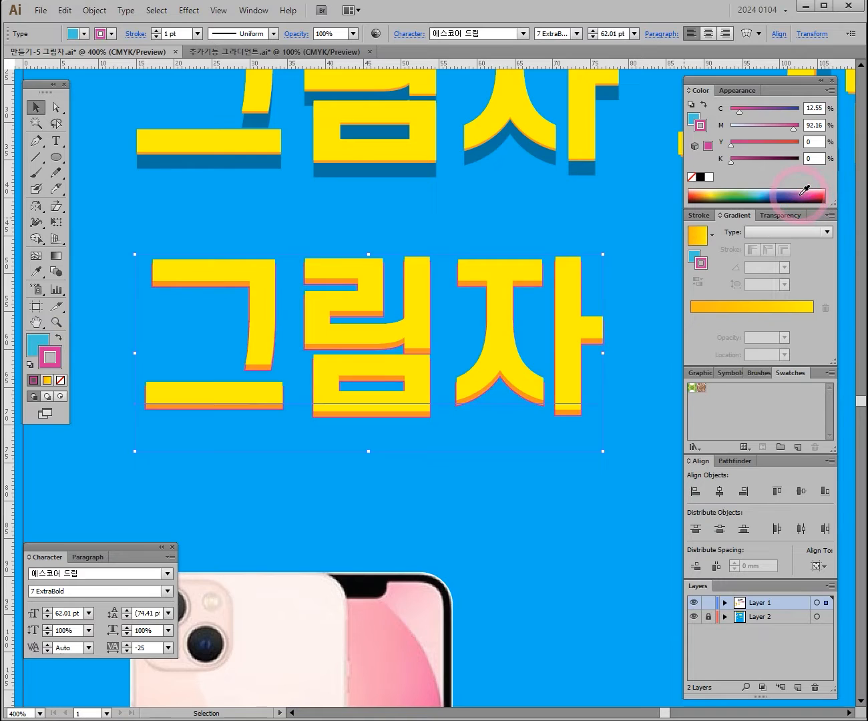
- Remove the stroke from the rearmost 그림자 copy and make its fill black
{"action": "left_click", "coordinate": [62, 379]}
{"action": "left_click", "coordinate": [52, 360]}
{"action": "left_click", "coordinate": [42, 344]}
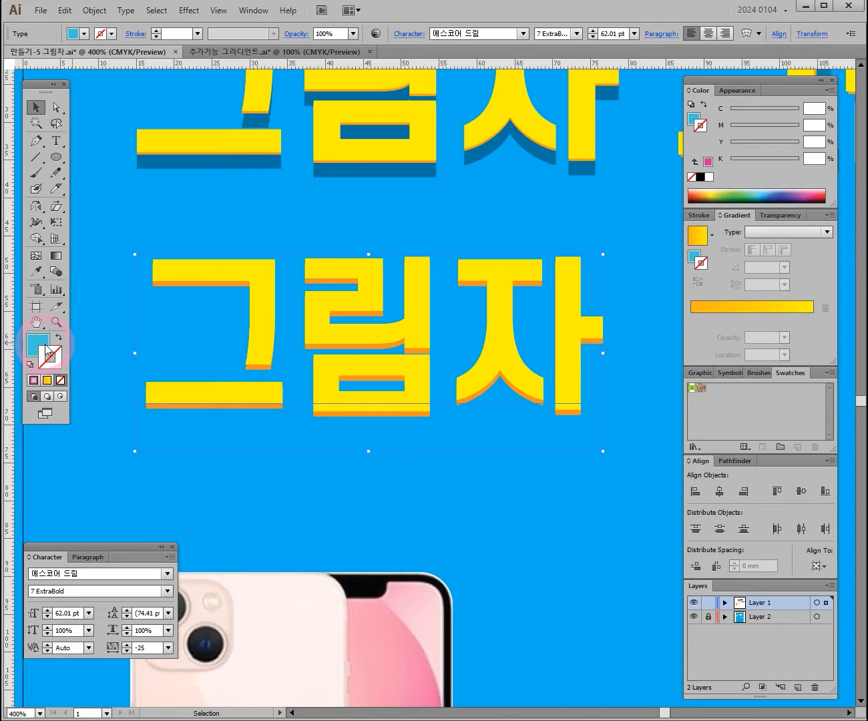
{"action": "left_click", "coordinate": [41, 343]}
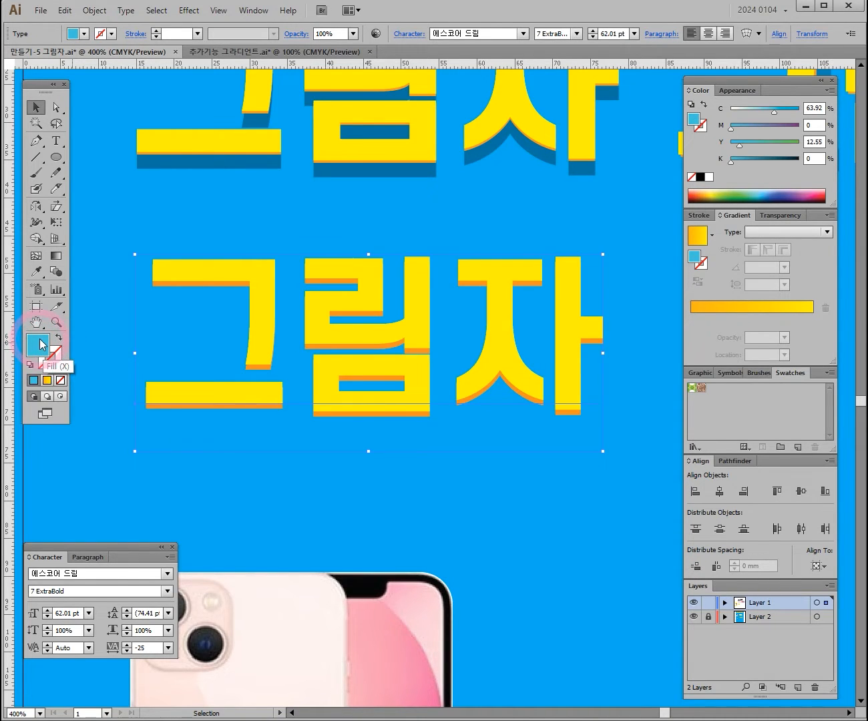
{"action": "left_click", "coordinate": [700, 178]}
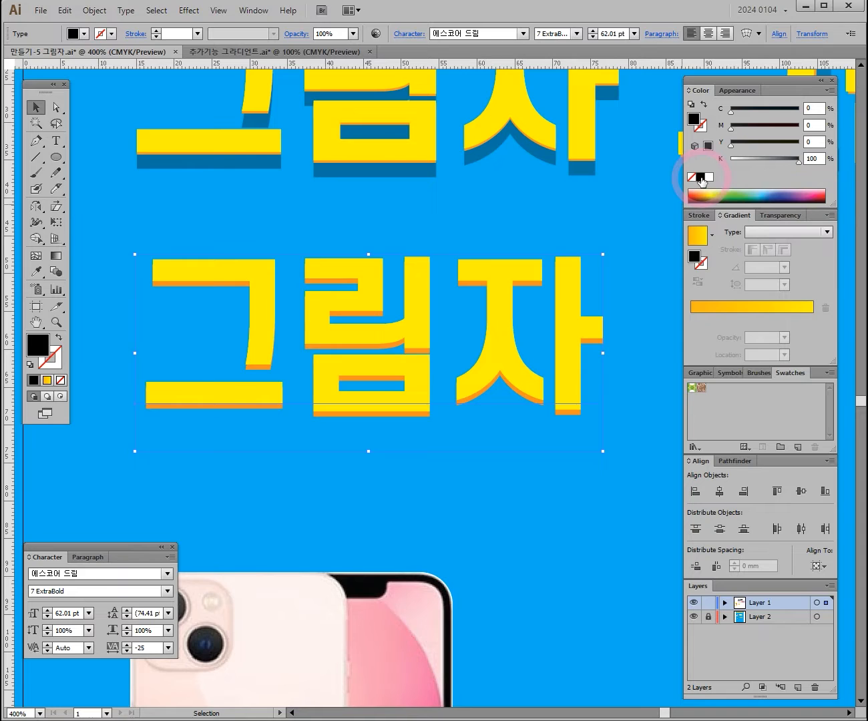
- Nudge the black 그림자 copy downward so it extends below the orange edge as a shadow
{"action": "key", "text": "Down"}
{"action": "key", "text": "Down"}
{"action": "key", "text": "Down"}
{"action": "key", "text": "Down"}
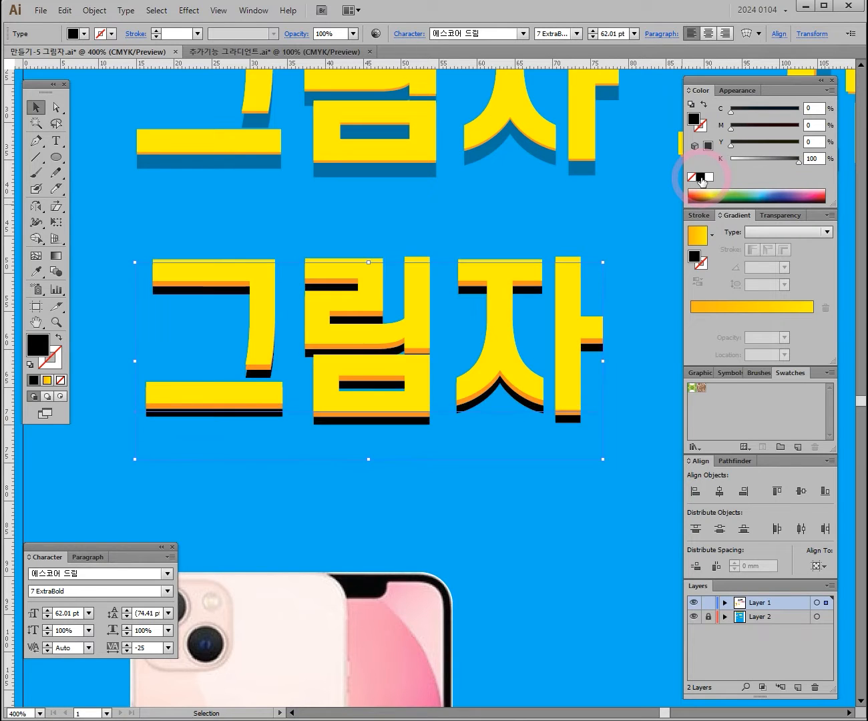
{"action": "key", "text": "Down"}
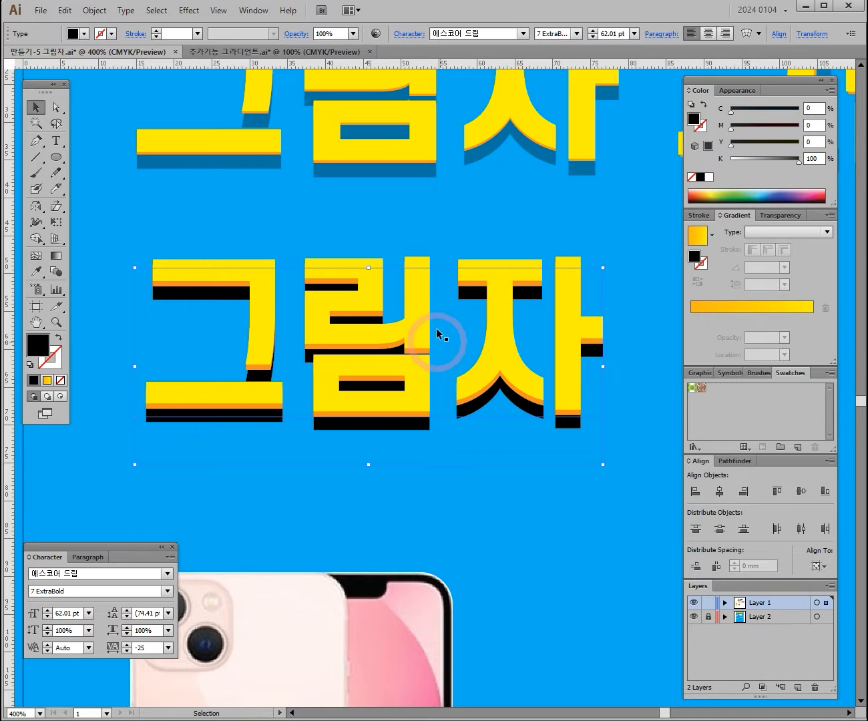
- Show the transparency settings and reduce the black copy's opacity, trying 50% and 10% before settling on 40%
{"action": "left_click", "coordinate": [420, 296], "text": "ctrl+alt"}
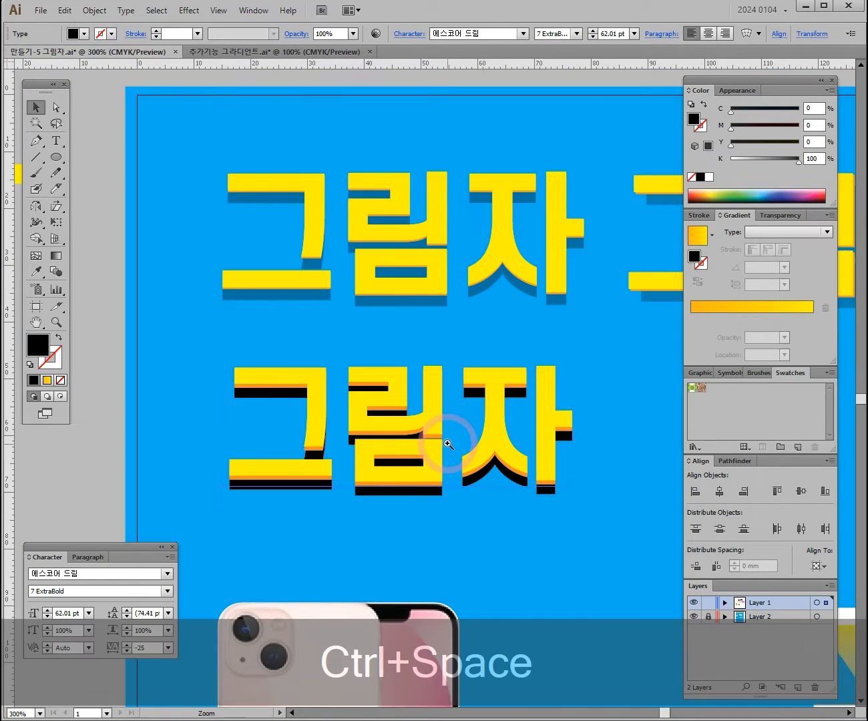
{"action": "left_click", "coordinate": [448, 445], "text": "ctrl"}
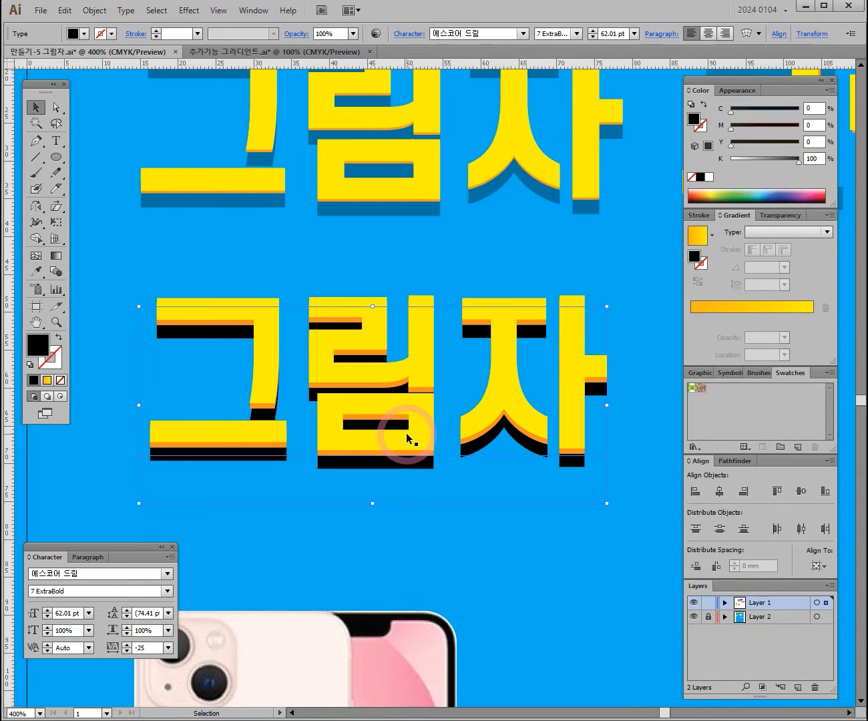
{"action": "left_click", "coordinate": [772, 217]}
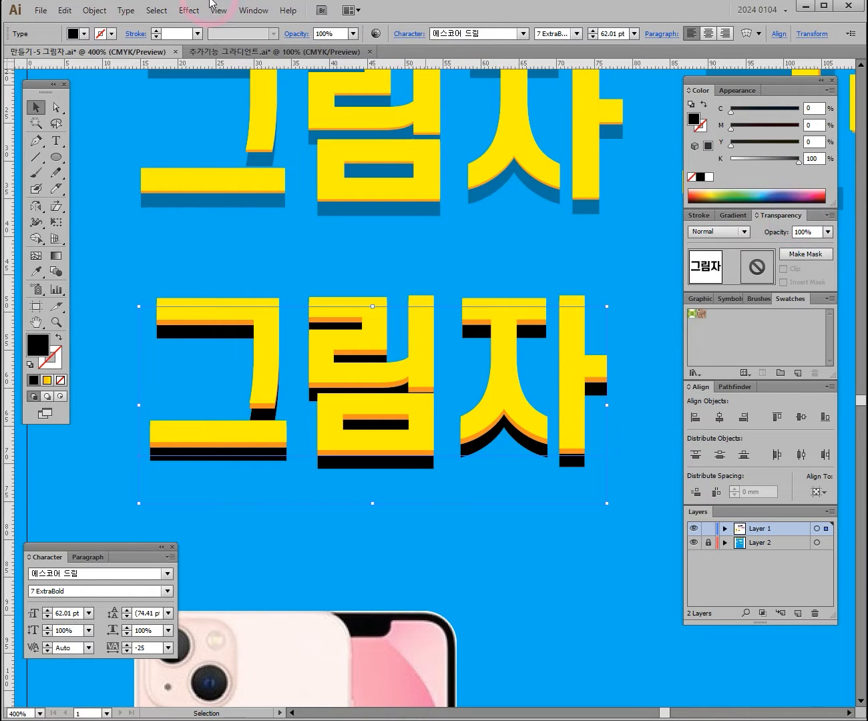
{"action": "left_click", "coordinate": [253, 12]}
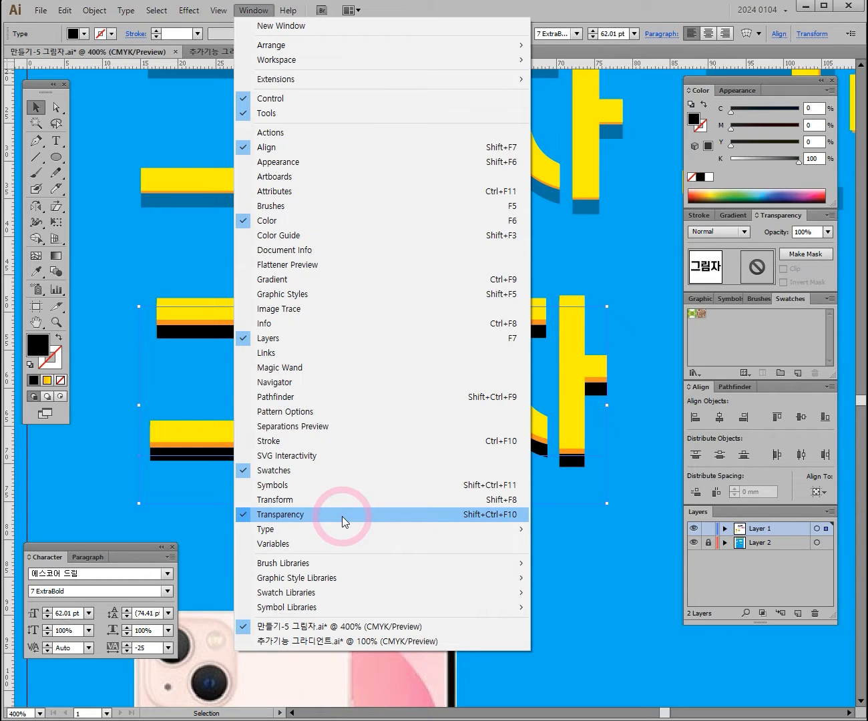
{"action": "left_click", "coordinate": [783, 215]}
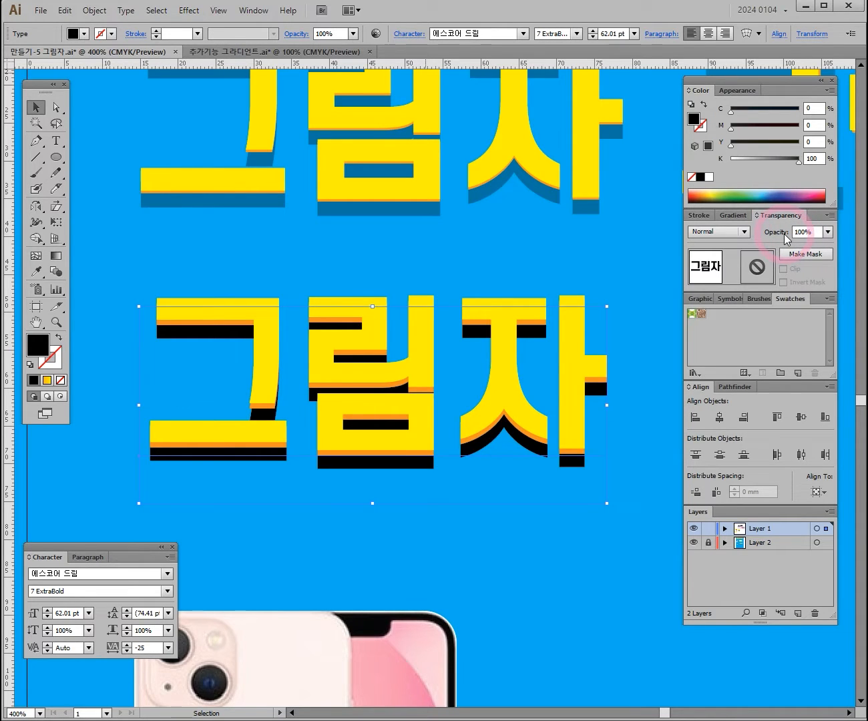
{"action": "left_click", "coordinate": [828, 232]}
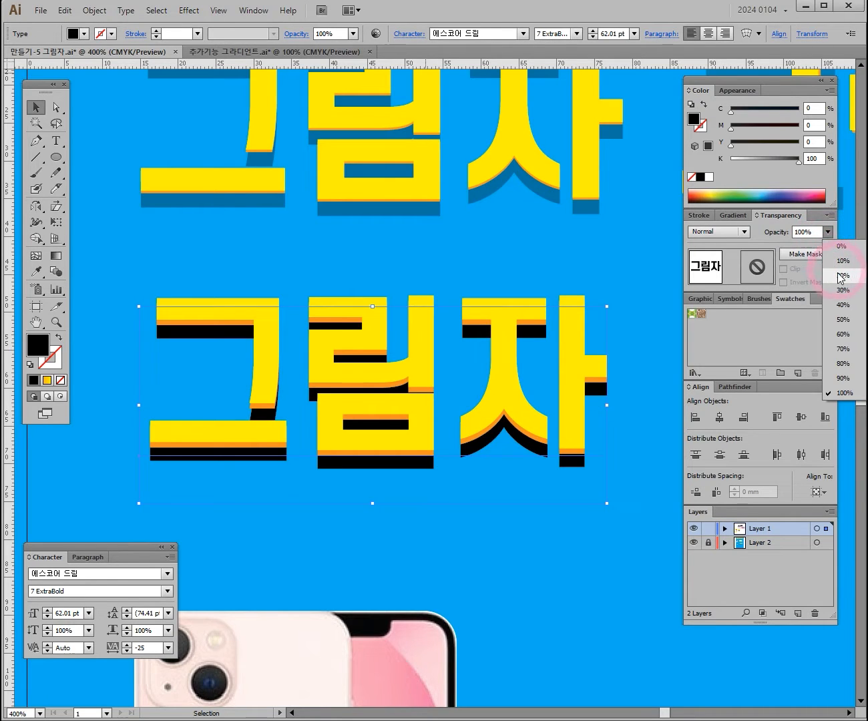
{"action": "left_click", "coordinate": [844, 320]}
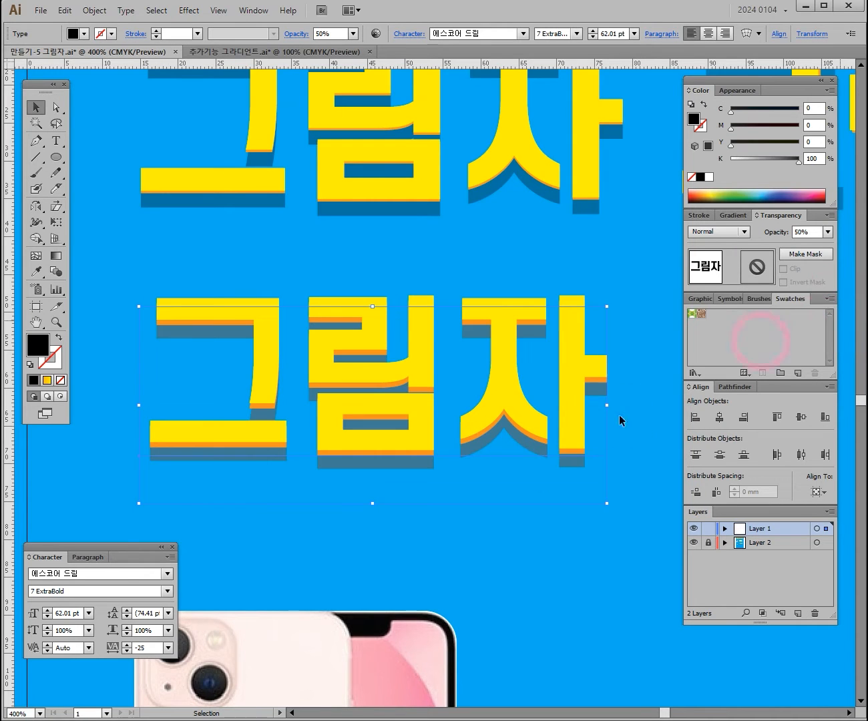
{"action": "left_click", "coordinate": [828, 232]}
{"action": "left_click", "coordinate": [842, 260]}
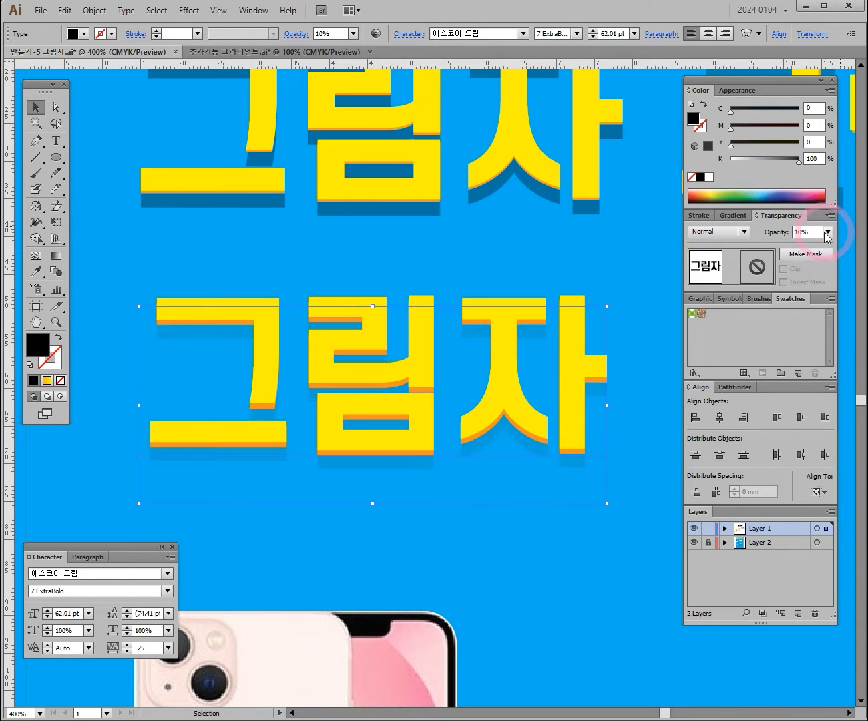
{"action": "left_click", "coordinate": [828, 231]}
{"action": "left_click", "coordinate": [846, 302]}
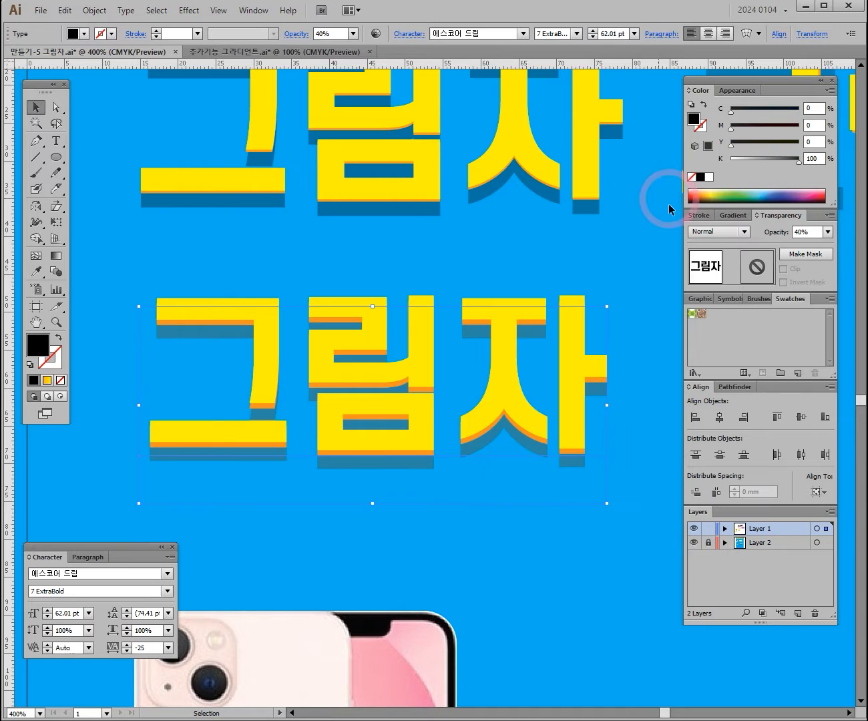
- Set the black shadow copy's blending mode to Multiply and deselect it
{"action": "left_click", "coordinate": [741, 232]}
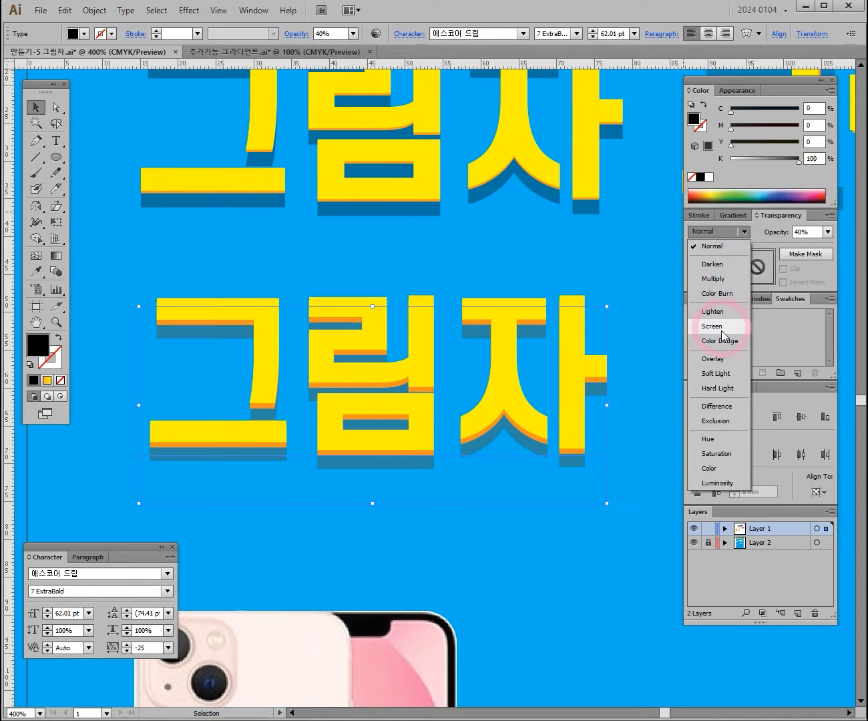
{"action": "left_click", "coordinate": [714, 279]}
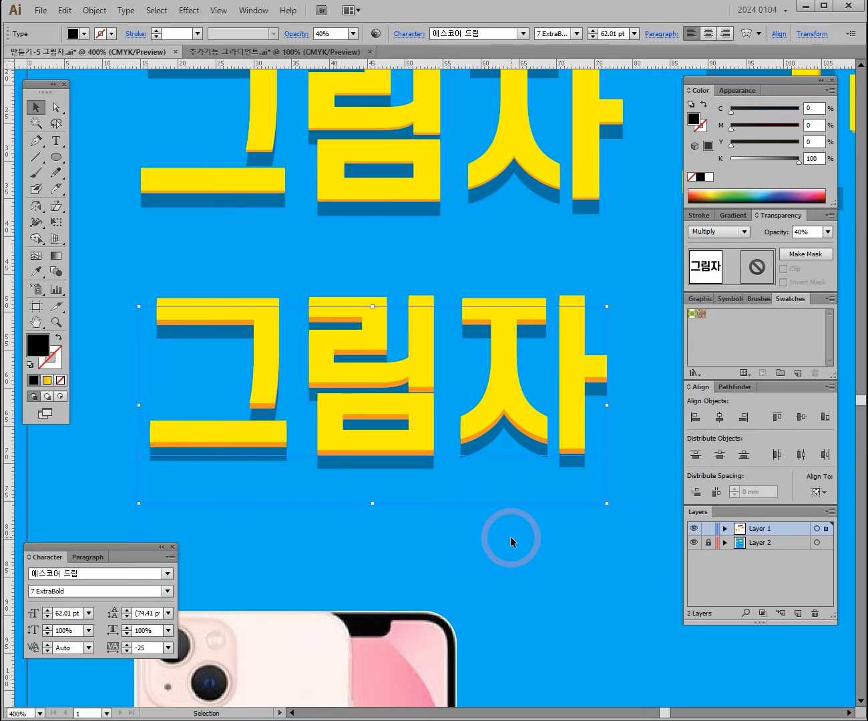
{"action": "left_click", "coordinate": [580, 556]}
- Examine the diagonally offset orange edge and shadow of the second 그림자 word in the upper row
{"action": "left_click", "coordinate": [475, 364], "text": "ctrl+alt"}
{"action": "left_click", "coordinate": [474, 362], "text": "ctrl+alt"}
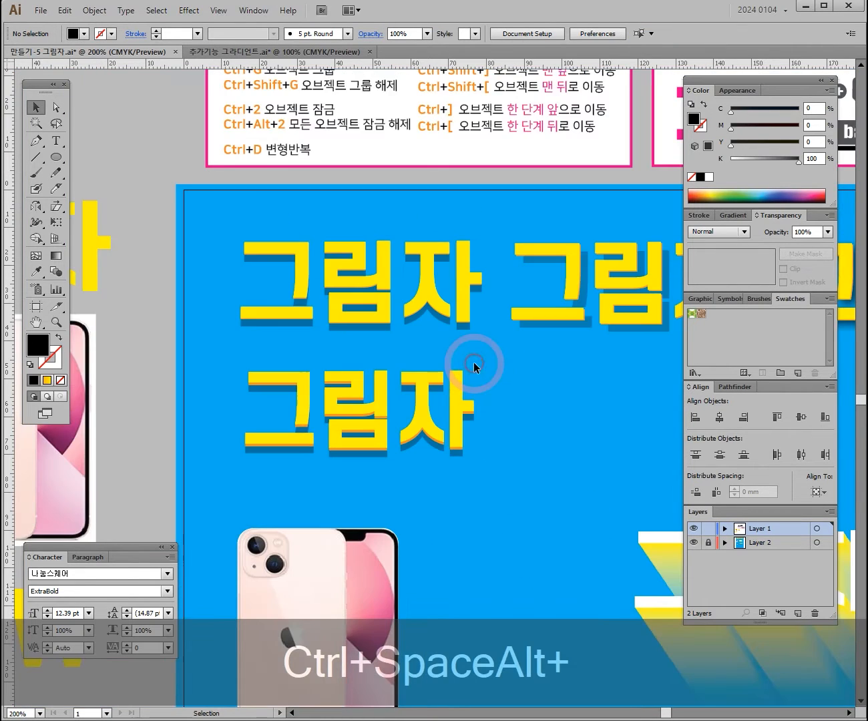
{"action": "left_click_drag", "start_coordinate": [602, 441], "coordinate": [458, 256]}
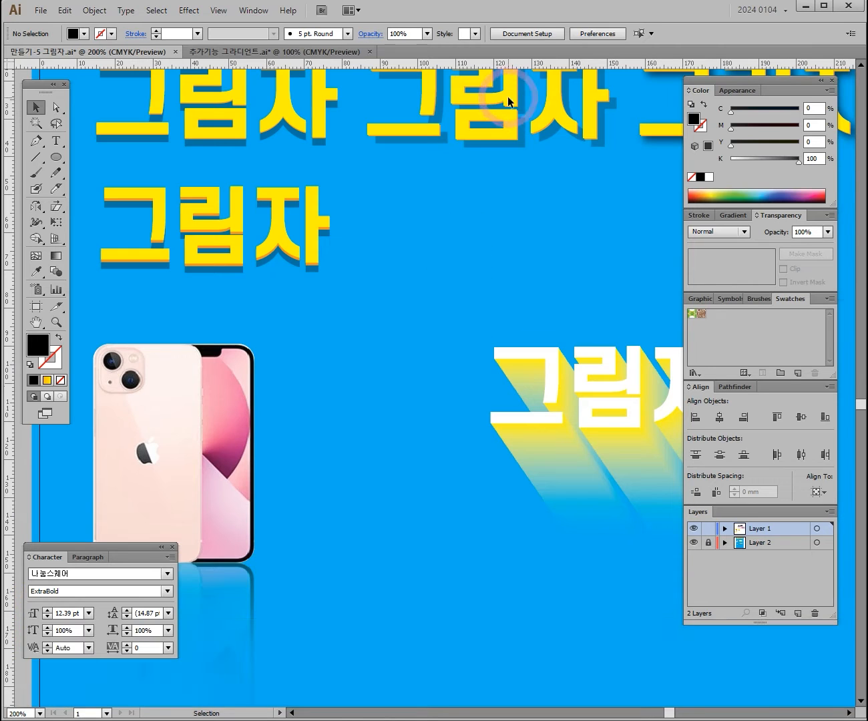
{"action": "left_click", "coordinate": [475, 257], "text": "ctrl"}
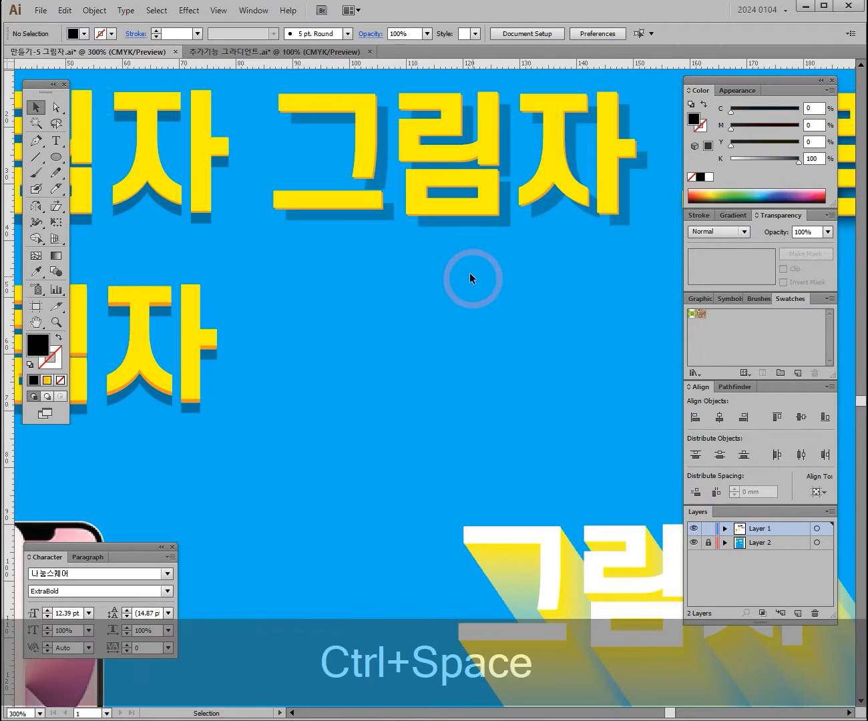
{"action": "left_click", "coordinate": [487, 240], "text": "ctrl"}
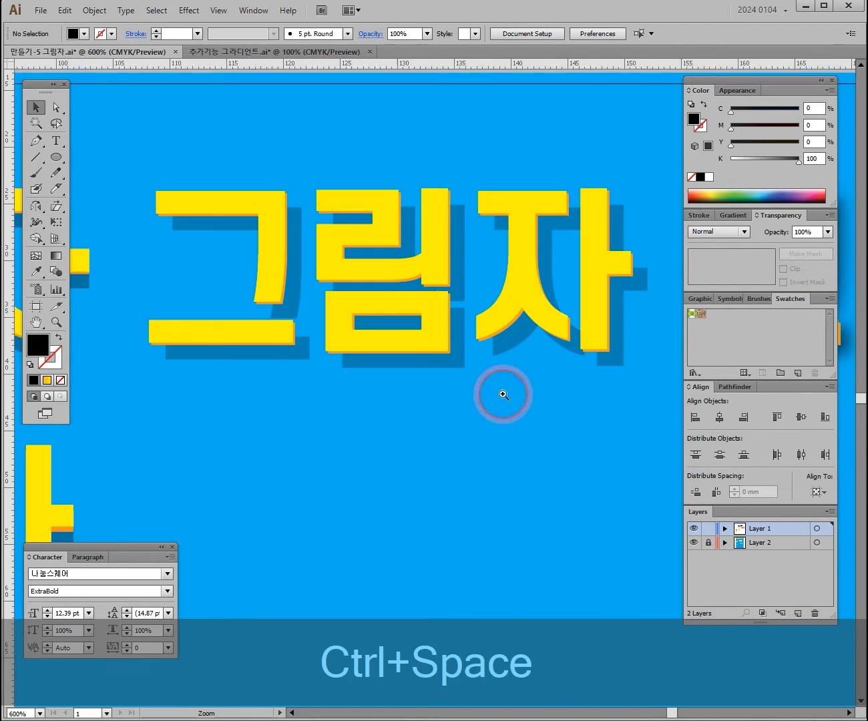
{"action": "left_click", "coordinate": [501, 396], "text": "ctrl"}
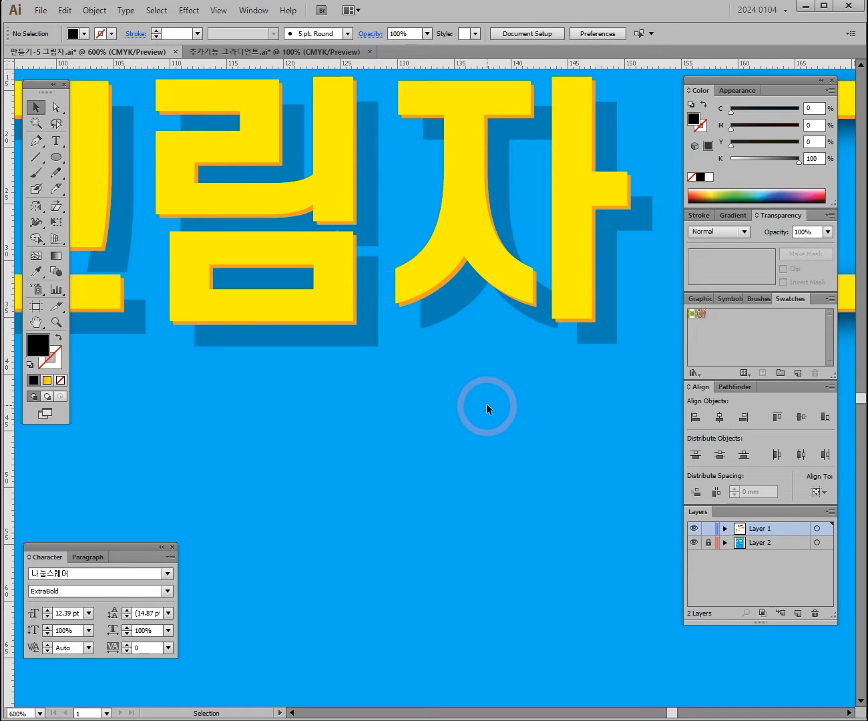
{"action": "left_click", "coordinate": [354, 311], "text": "ctrl"}
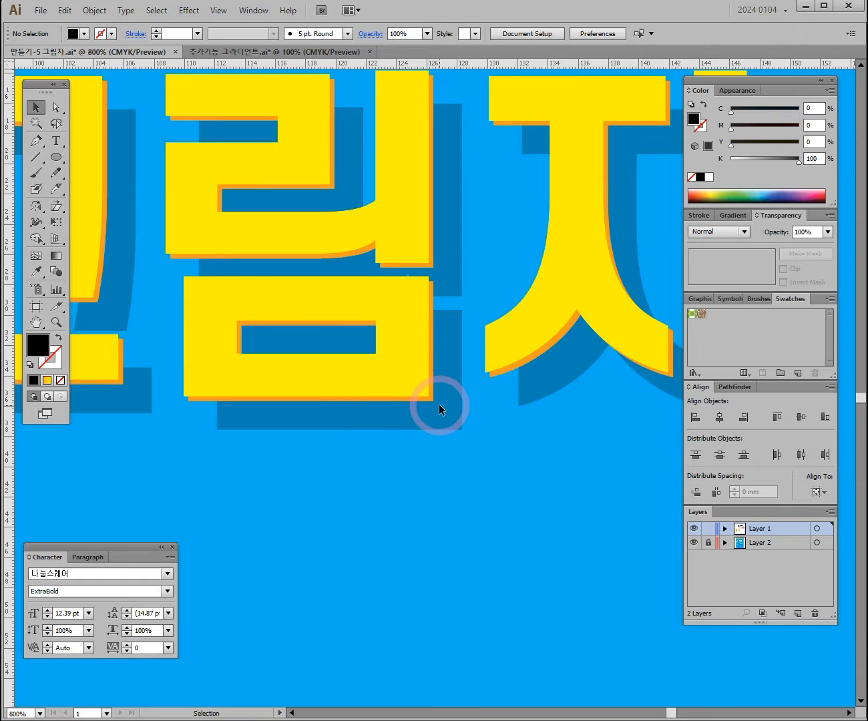
- Duplicate the yellow 그림자 text of the lower row into the empty space beside it, under the second upper word
{"action": "key", "text": "space"}
{"action": "left_click_drag", "start_coordinate": [221, 393], "coordinate": [585, 378]}
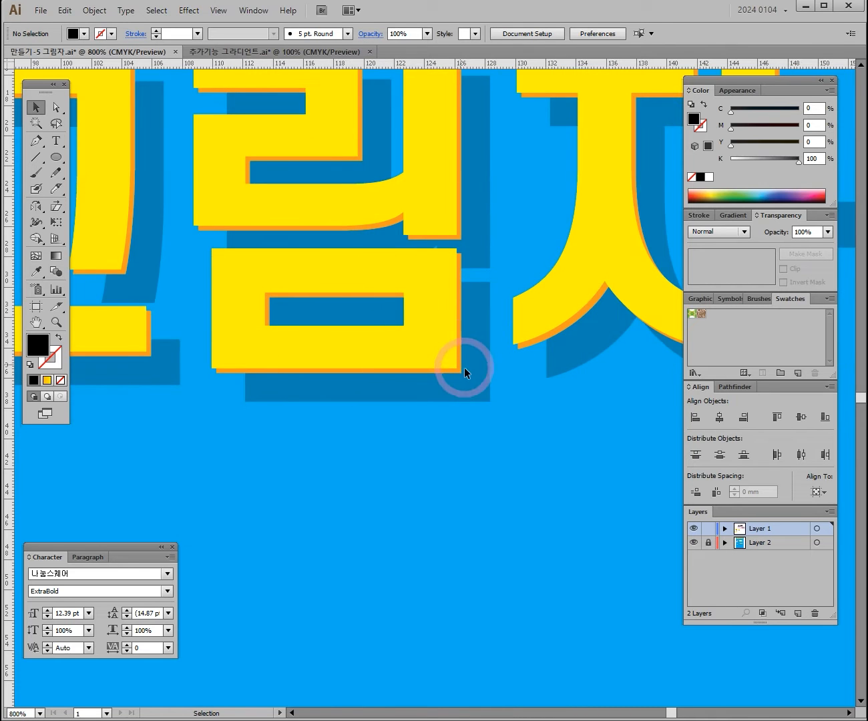
{"action": "key", "text": "ctrl+alt+space"}
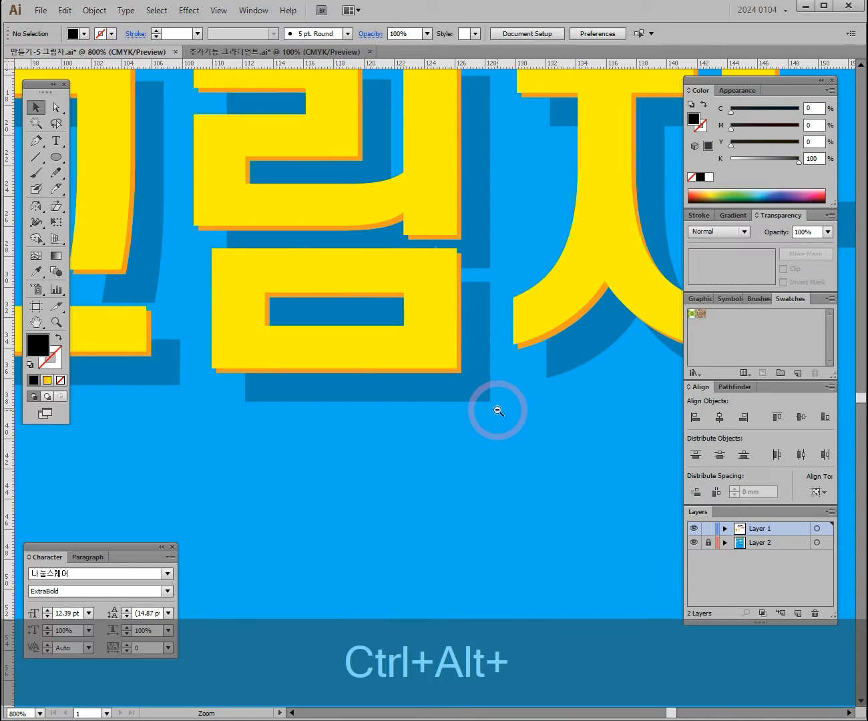
{"action": "left_click", "coordinate": [498, 407]}
{"action": "left_click", "coordinate": [479, 399]}
{"action": "left_click", "coordinate": [472, 387]}
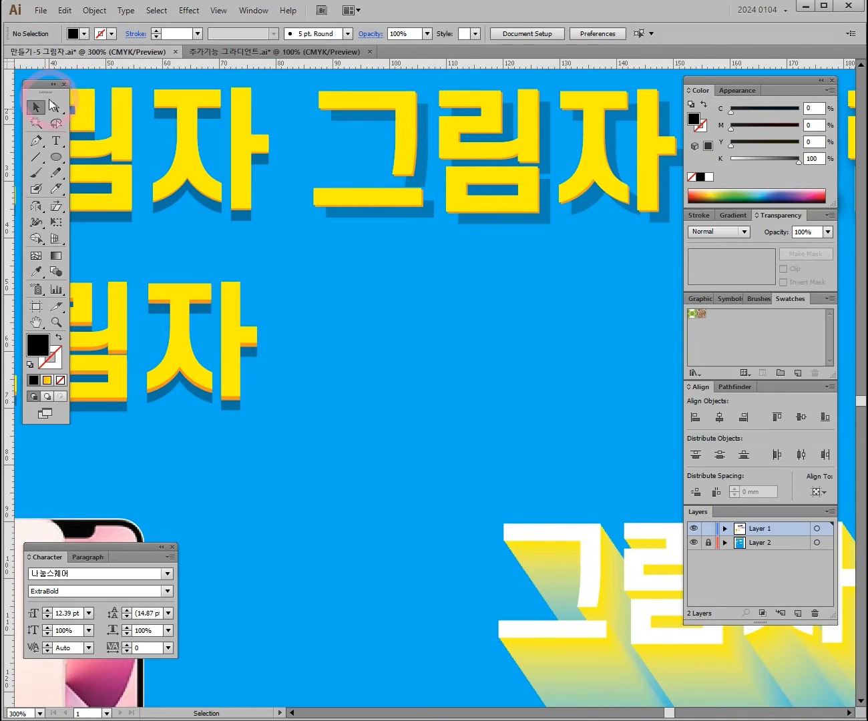
{"action": "left_click_drag", "start_coordinate": [175, 299], "coordinate": [577, 295]}
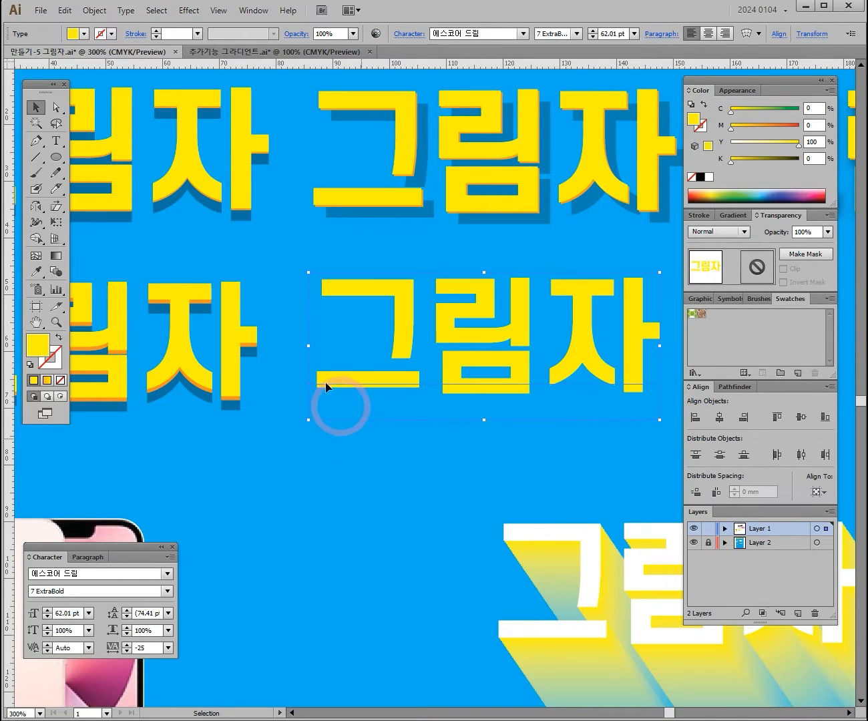
{"action": "key", "text": "ctrl+space"}
{"action": "left_click_drag", "start_coordinate": [550, 360], "coordinate": [410, 321]}
- Paste a copy of the new yellow text directly behind it and recolour the copy orange with magenta at 40%
{"action": "key", "text": "ctrl"}
{"action": "key", "text": "ctrl+c"}
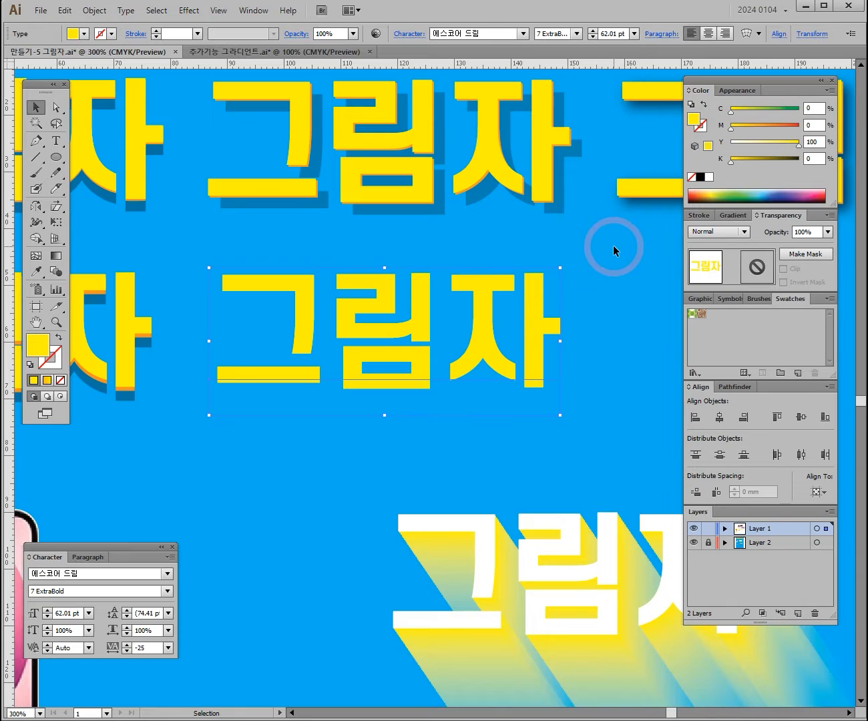
{"action": "left_click", "coordinate": [613, 245]}
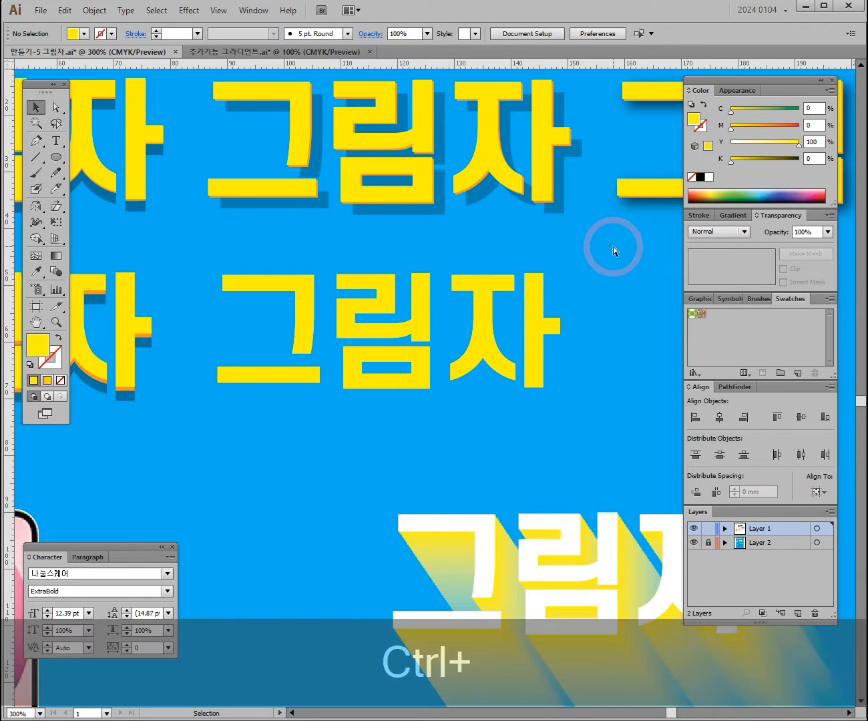
{"action": "key", "text": "ctrl+b"}
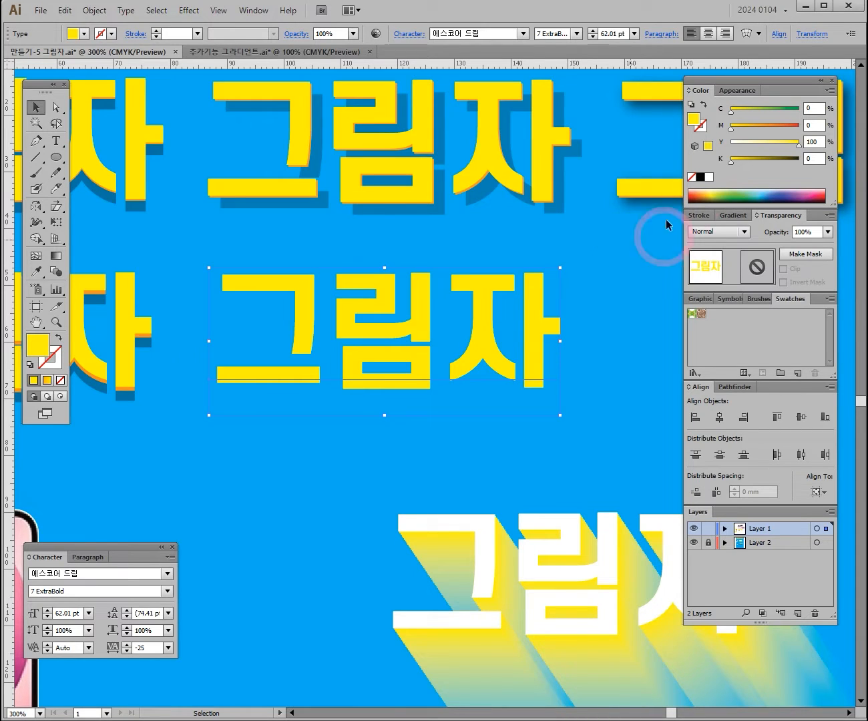
{"action": "left_click_drag", "start_coordinate": [752, 125], "coordinate": [758, 125]}
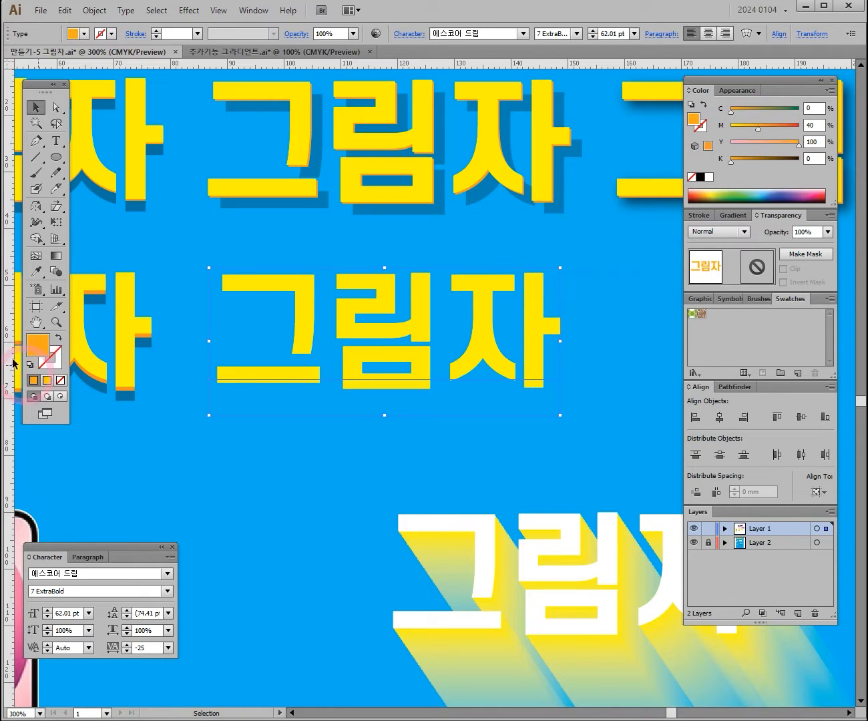
{"action": "left_click", "coordinate": [38, 346]}
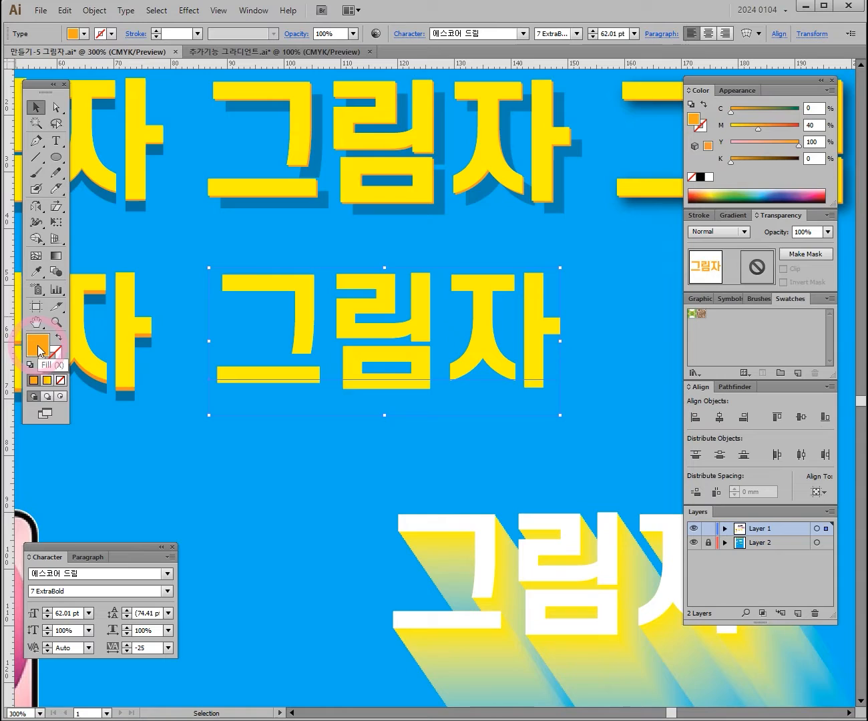
- Nudge the orange copy two steps down and two steps right to form a diagonal edge behind the yellow text
{"action": "key", "text": "Down"}
{"action": "key", "text": "Down"}
{"action": "key", "text": "Right"}
{"action": "key", "text": "Right"}
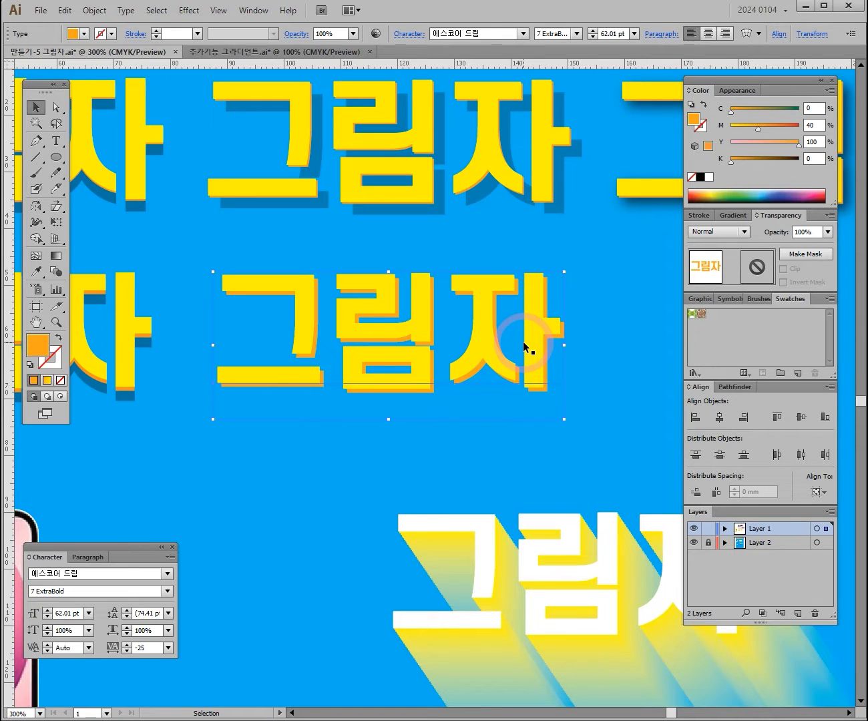
- Paste a copy of the orange text directly behind it and fill the copy with black
{"action": "key", "text": "ctrl+c"}
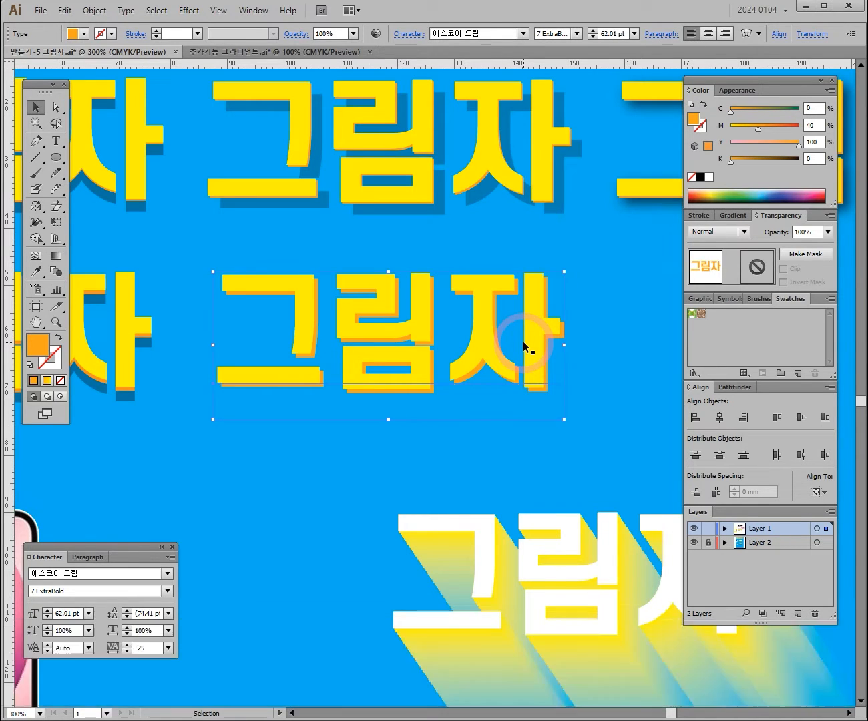
{"action": "left_click", "coordinate": [593, 260]}
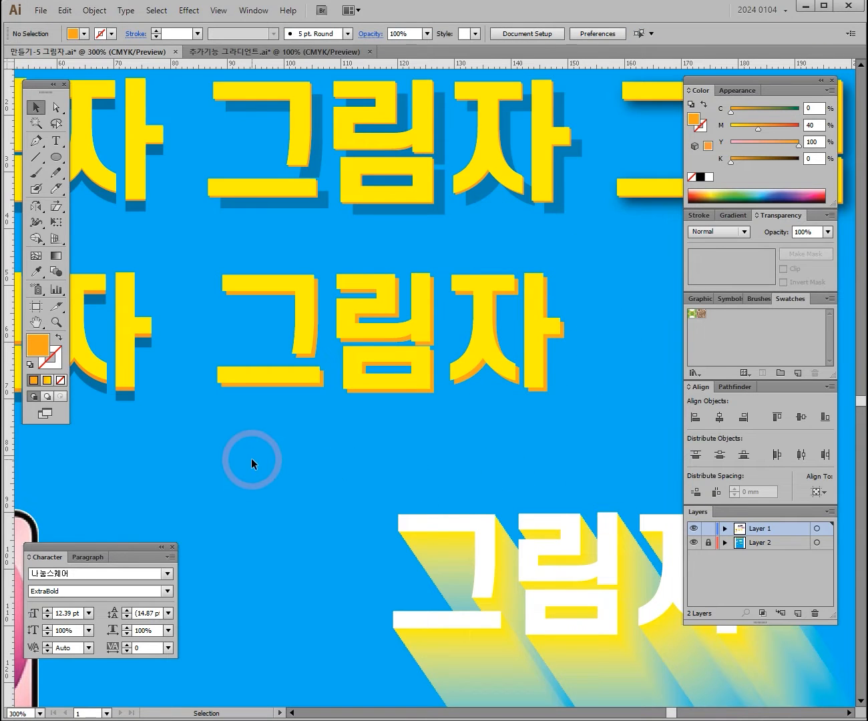
{"action": "key", "text": "ctrl"}
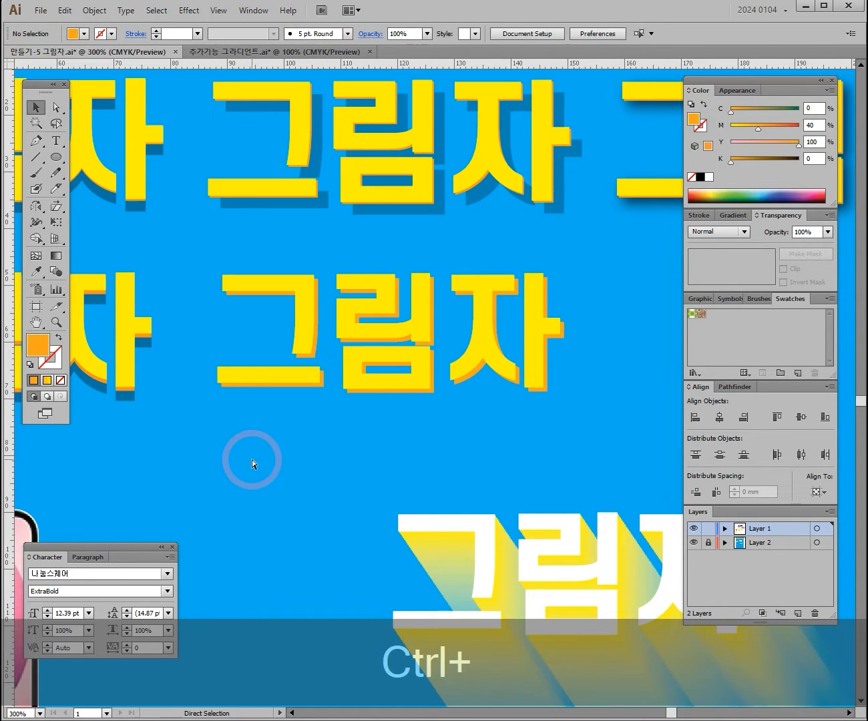
{"action": "key", "text": "ctrl+b"}
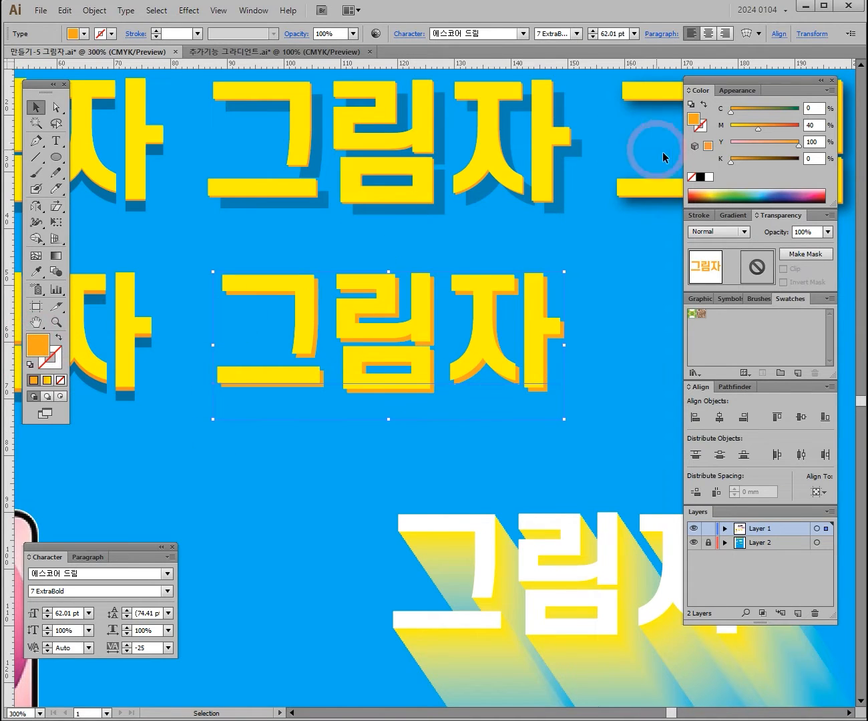
{"action": "left_click", "coordinate": [700, 177]}
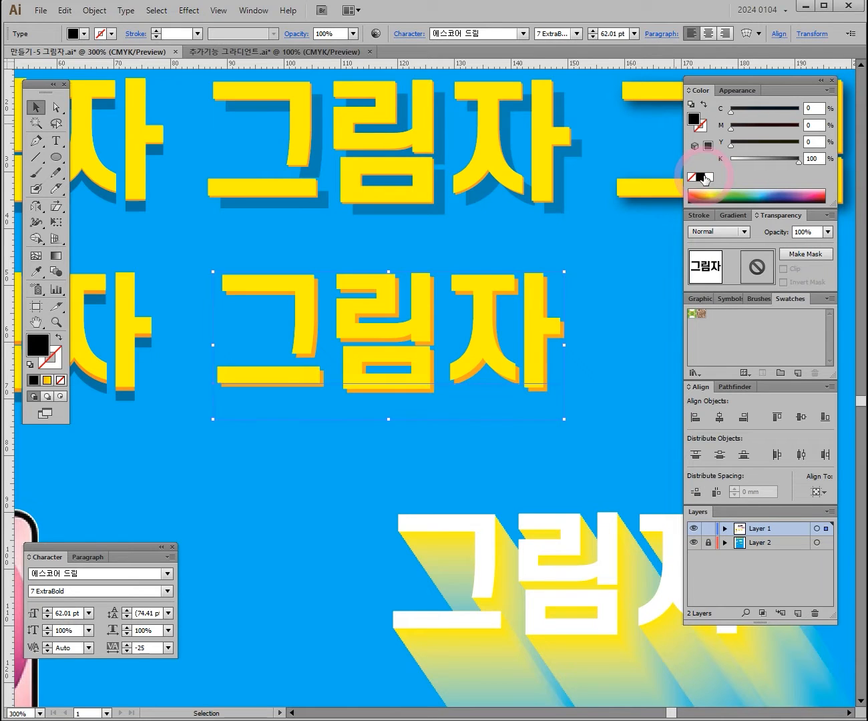
- Nudge the black copy six steps down and six steps right so it extends diagonally beyond the orange edge
{"action": "key", "text": "Down"}
{"action": "key", "text": "Down"}
{"action": "key", "text": "Down"}
{"action": "key", "text": "Down"}
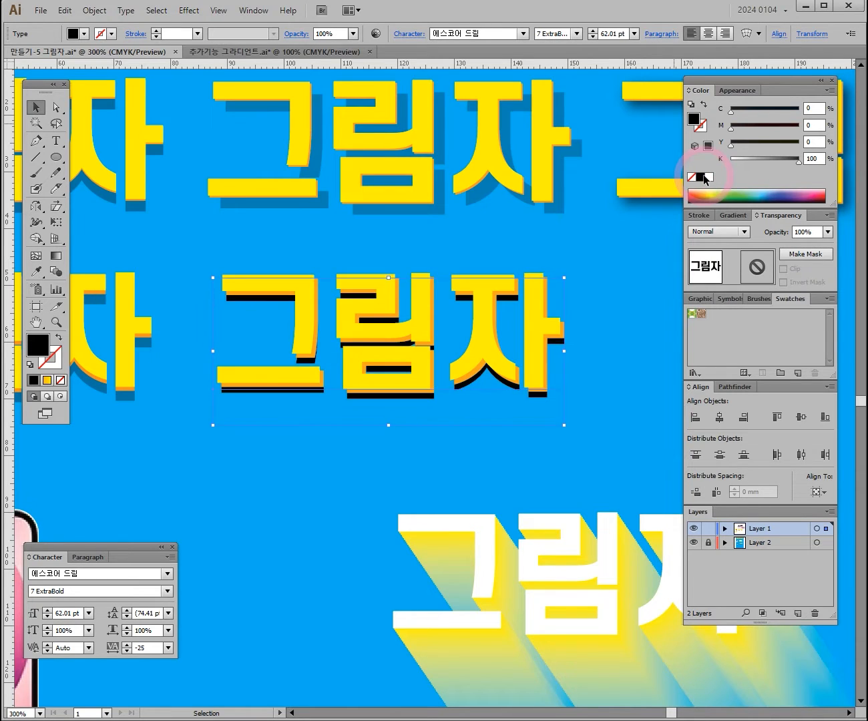
{"action": "key", "text": "Down"}
{"action": "key", "text": "Down"}
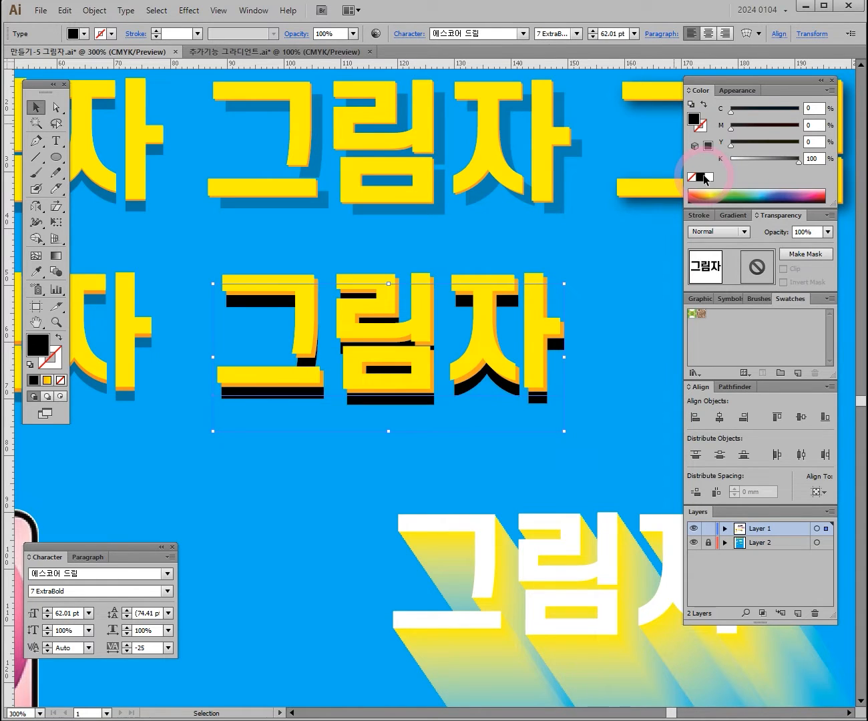
{"action": "key", "text": "Right"}
{"action": "key", "text": "Right"}
{"action": "key", "text": "Right"}
{"action": "key", "text": "Right"}
{"action": "key", "text": "Right"}
{"action": "key", "text": "Right"}
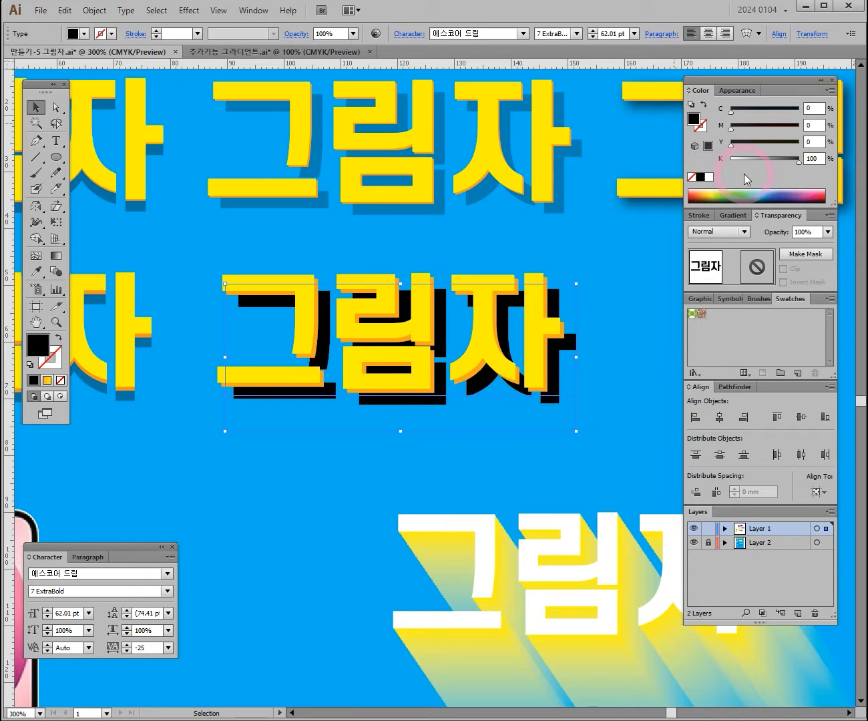
{"action": "left_click", "coordinate": [423, 322]}
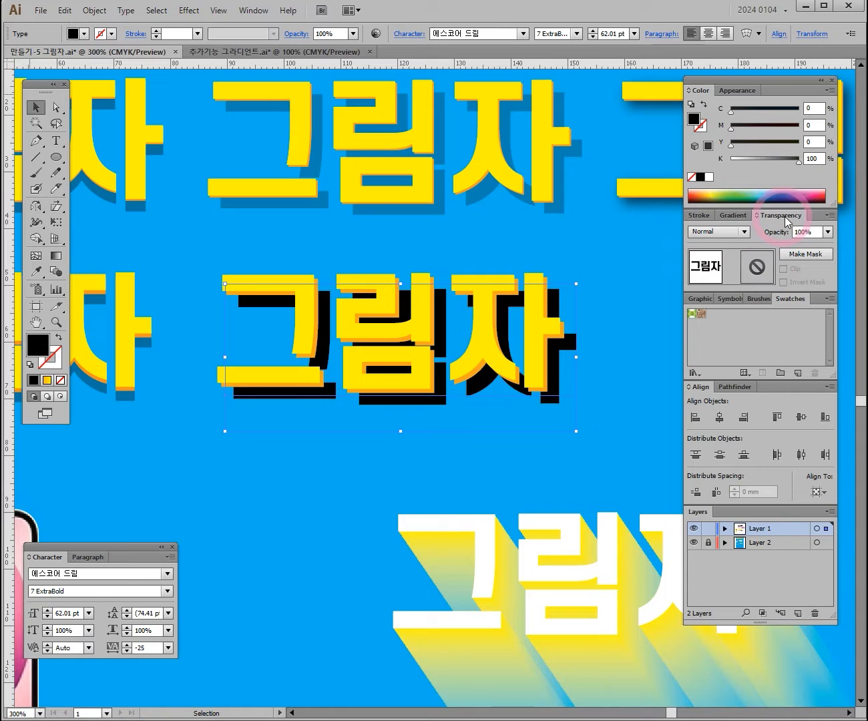
- Set the black copy's opacity to 50% and its blending mode to Multiply
{"action": "left_click", "coordinate": [828, 233]}
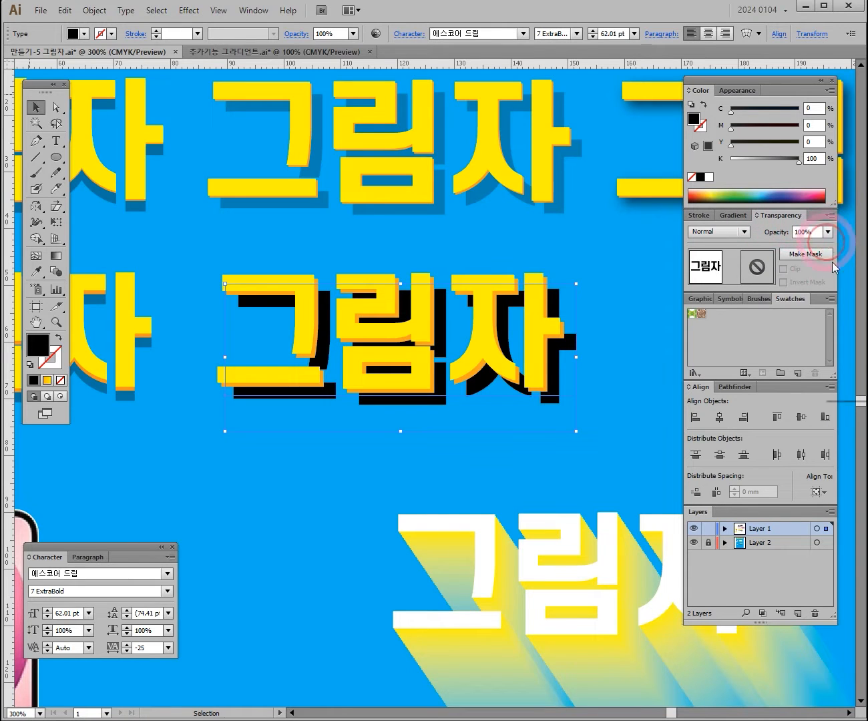
{"action": "left_click", "coordinate": [847, 311]}
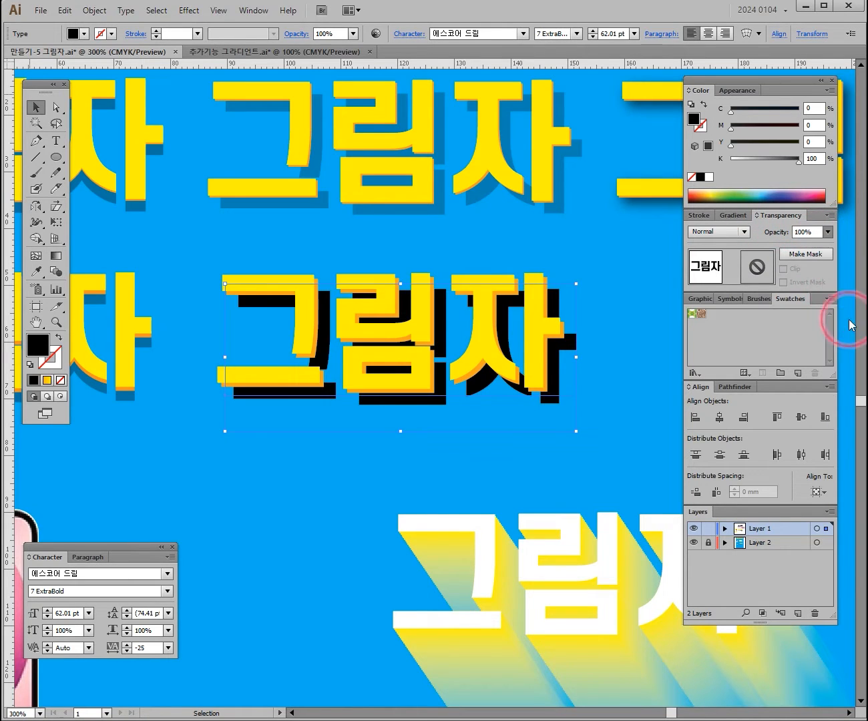
{"action": "left_click", "coordinate": [738, 232]}
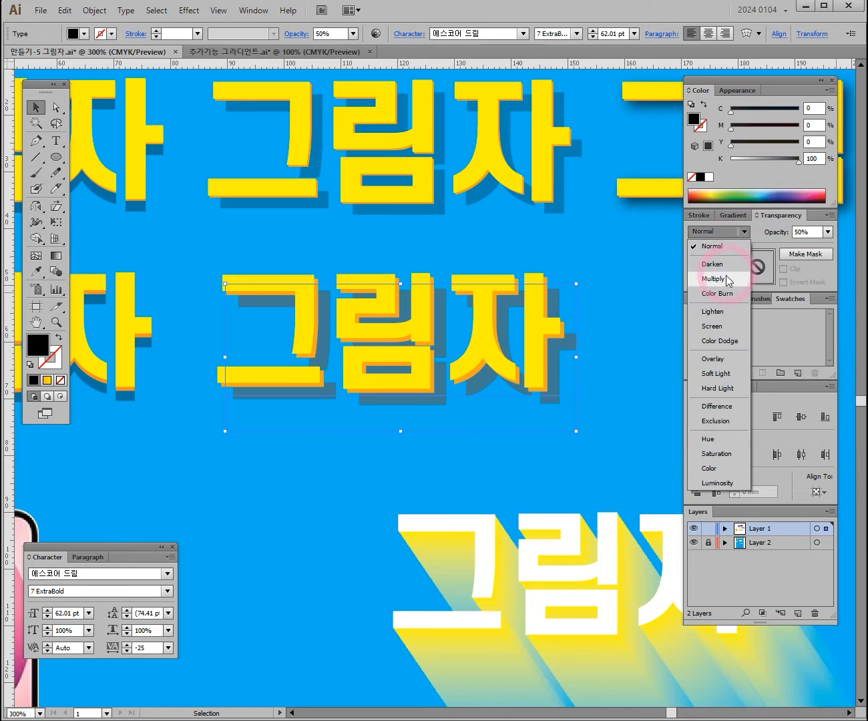
{"action": "left_click", "coordinate": [726, 278]}
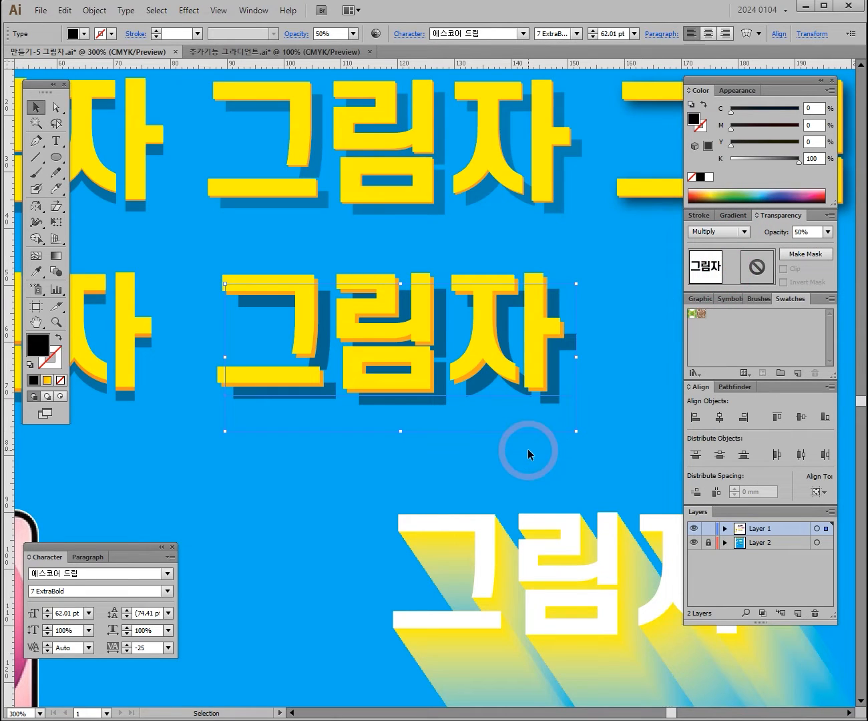
- Try 10% and 60% opacity on the black shadow copy, settle on 30%, and deselect it
{"action": "left_click", "coordinate": [815, 232]}
{"action": "left_click", "coordinate": [827, 232]}
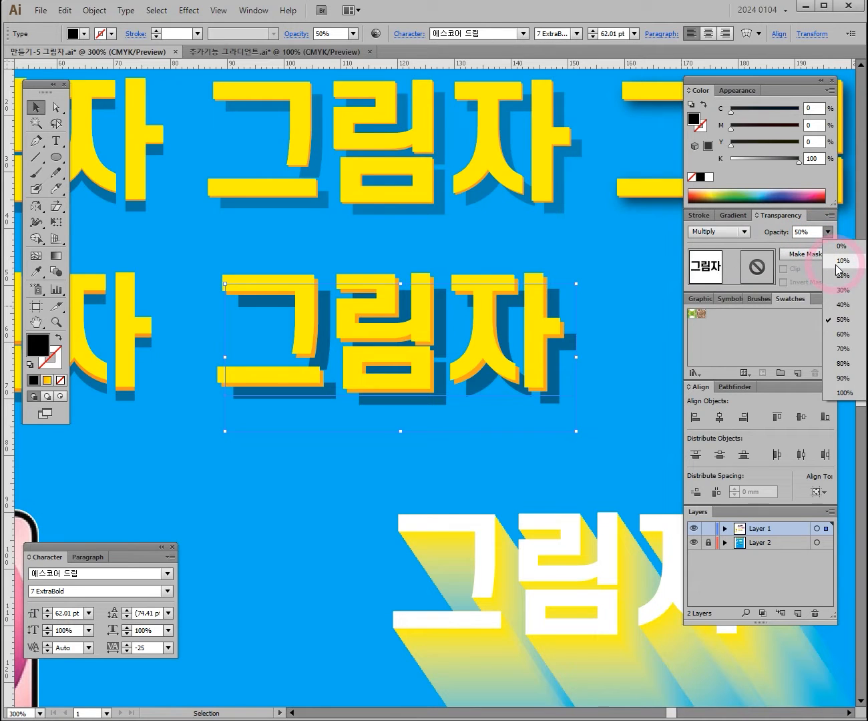
{"action": "left_click", "coordinate": [838, 261]}
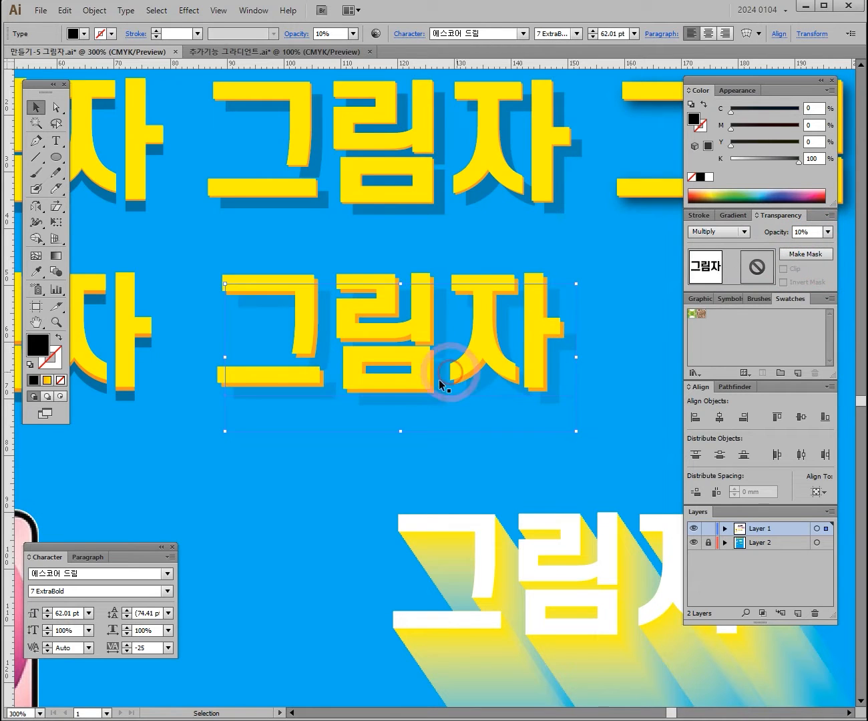
{"action": "left_click", "coordinate": [827, 232]}
{"action": "left_click", "coordinate": [844, 339]}
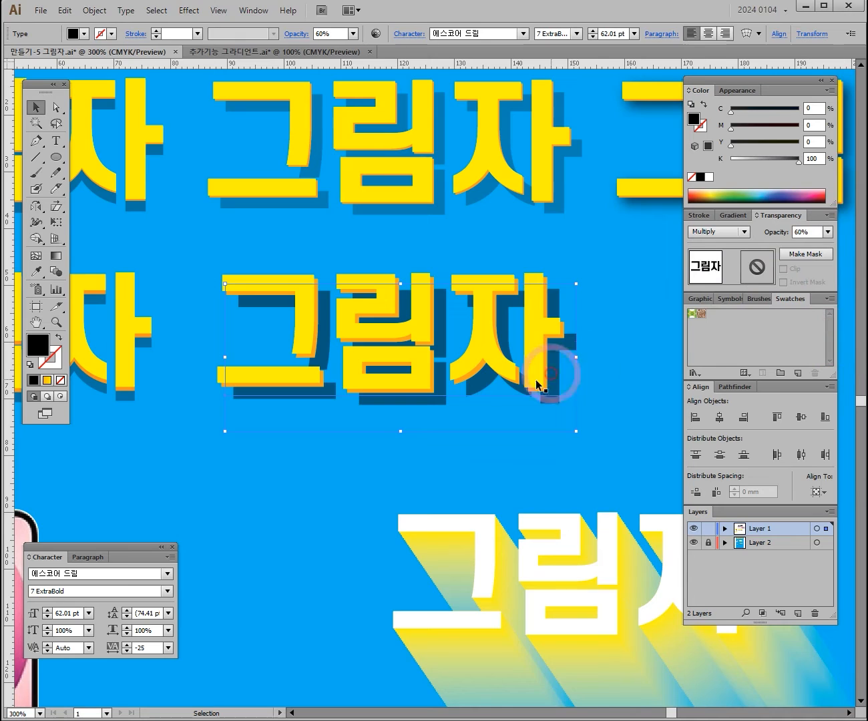
{"action": "left_click", "coordinate": [828, 231]}
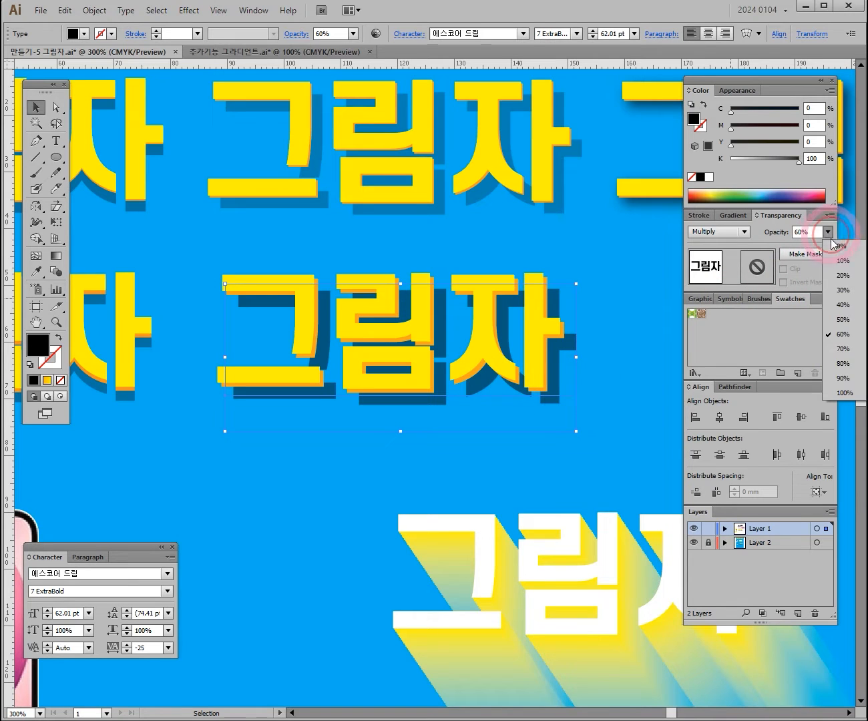
{"action": "left_click", "coordinate": [844, 289]}
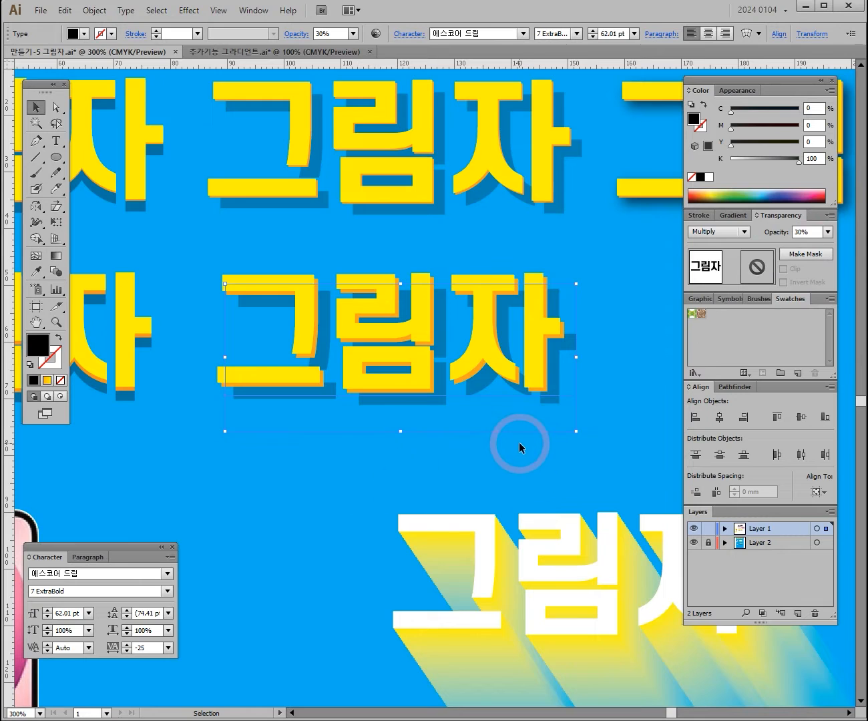
{"action": "left_click", "coordinate": [585, 248]}
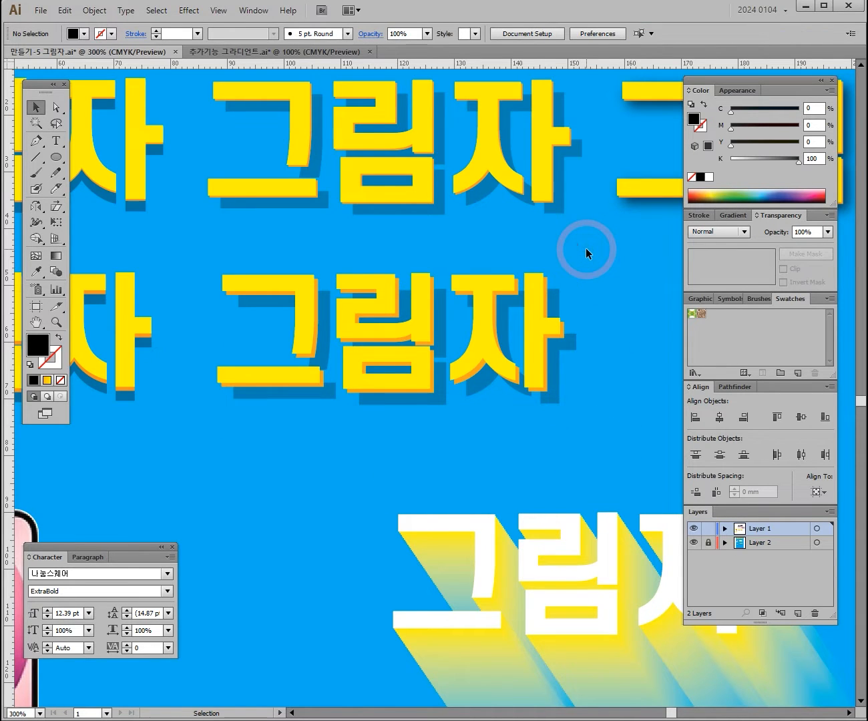
- Examine the soft blurred shadow behind the third 그림자 word in the upper row
{"action": "left_click", "coordinate": [361, 369], "text": "ctrl+alt"}
{"action": "left_click", "coordinate": [544, 544], "text": "ctrl+alt"}
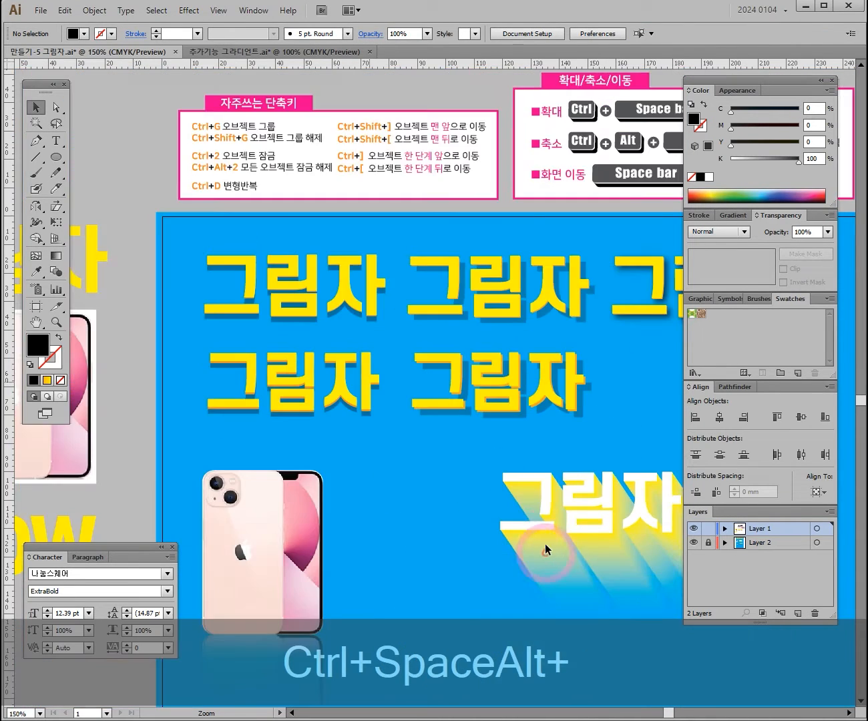
{"action": "left_click_drag", "start_coordinate": [571, 407], "coordinate": [287, 359]}
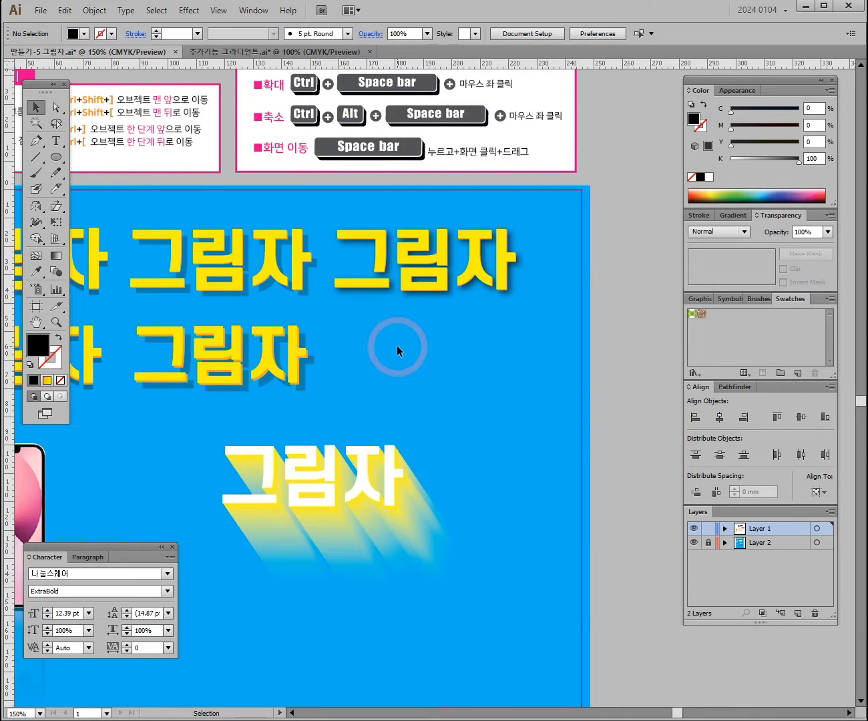
{"action": "key", "text": "ctrl+space"}
{"action": "left_click", "coordinate": [403, 336], "text": "ctrl"}
{"action": "left_click", "coordinate": [486, 367], "text": "ctrl"}
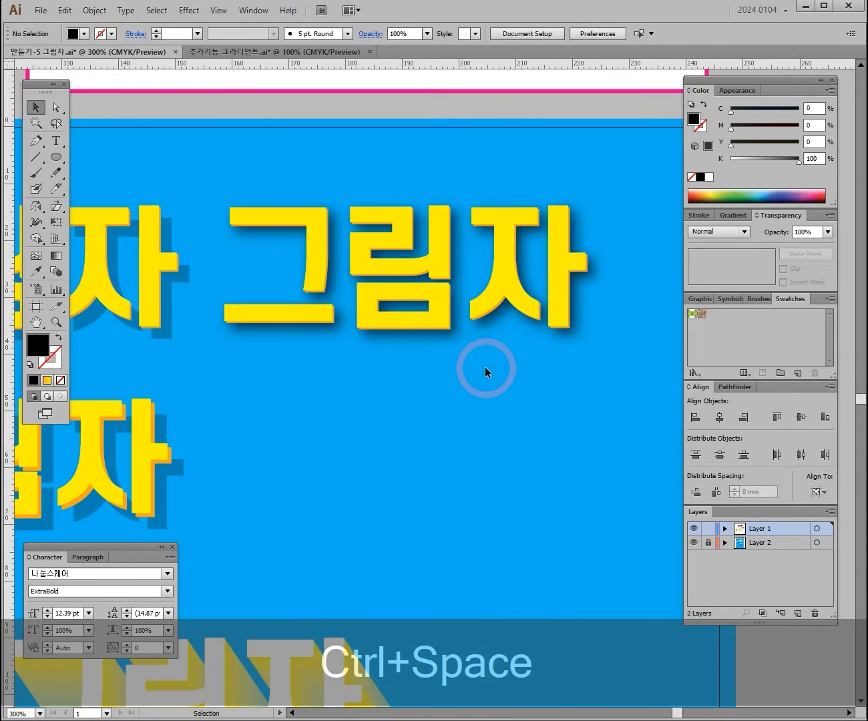
{"action": "key", "text": "ctrl+space"}
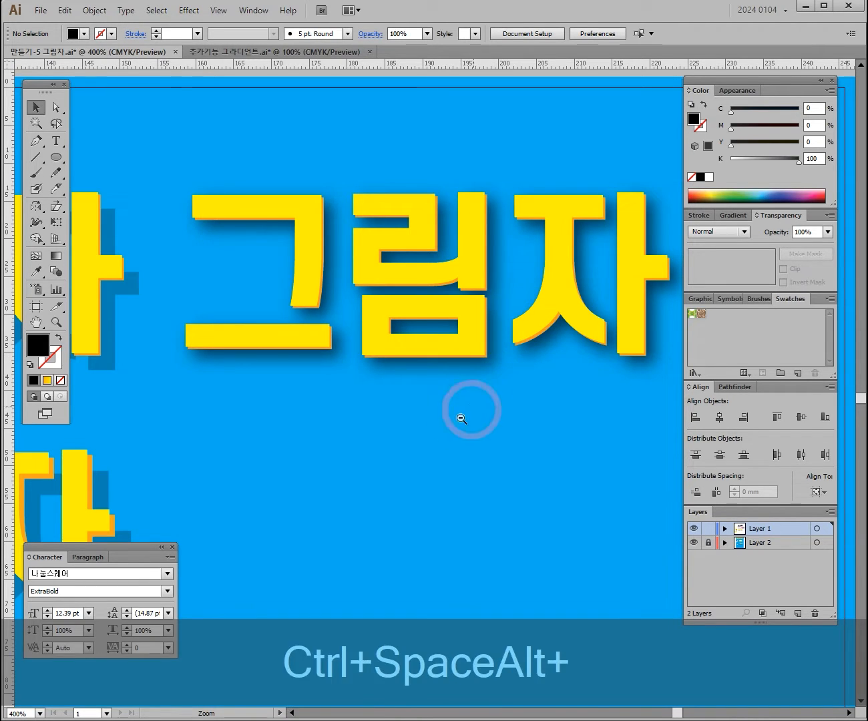
{"action": "left_click", "coordinate": [430, 417], "text": "ctrl+alt"}
{"action": "left_click_drag", "start_coordinate": [494, 438], "coordinate": [476, 330]}
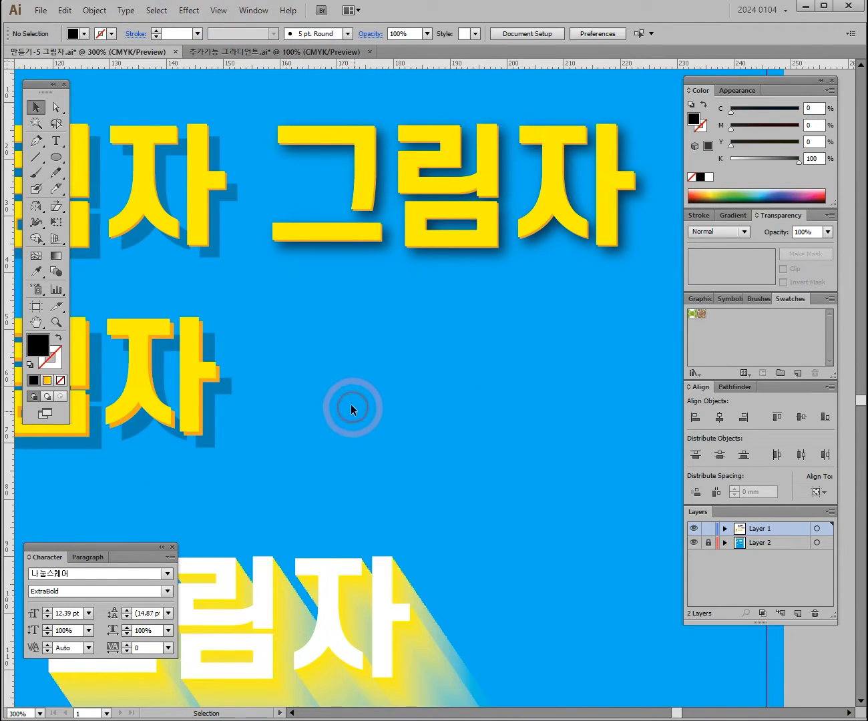
- Duplicate the yellow text of the second lower-row word into the empty space under the third upper word
{"action": "left_click", "coordinate": [207, 395]}
{"action": "left_click_drag", "start_coordinate": [206, 395], "coordinate": [612, 422]}
{"action": "key", "text": "alt+space"}
{"action": "left_click_drag", "start_coordinate": [619, 528], "coordinate": [497, 501]}
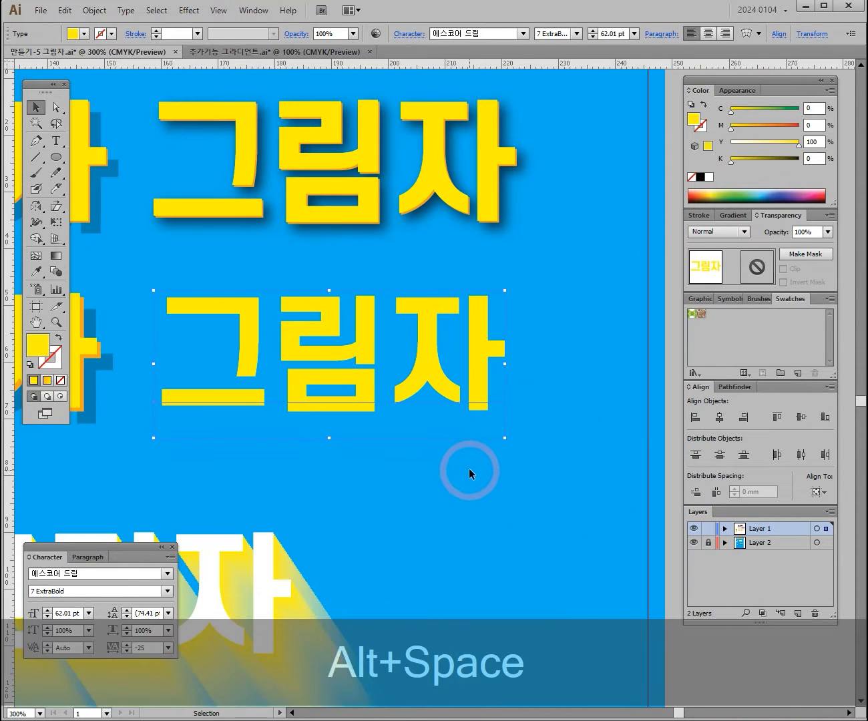
- Try extra duplicates of the yellow 그림자 text in the surrounding empty space and delete them again
{"action": "left_click_drag", "start_coordinate": [432, 344], "coordinate": [588, 506]}
{"action": "key", "text": "alt"}
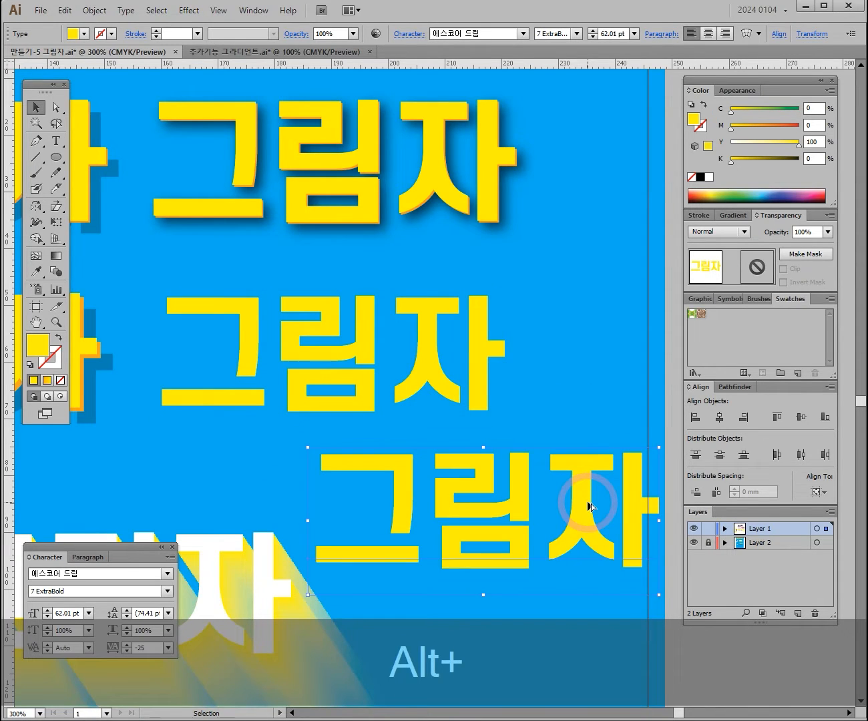
{"action": "key", "text": "Delete"}
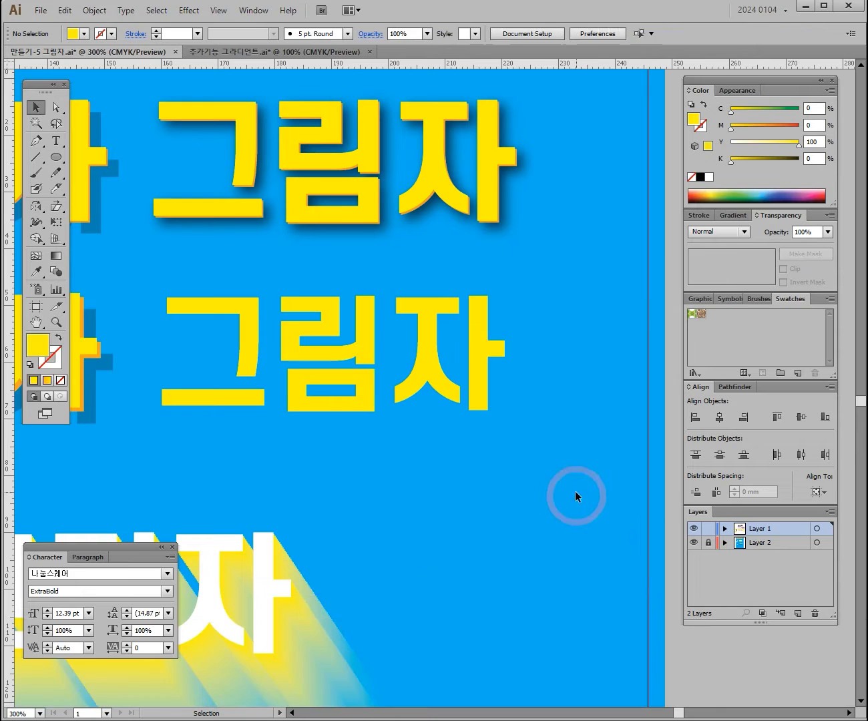
{"action": "left_click_drag", "start_coordinate": [372, 352], "coordinate": [569, 297]}
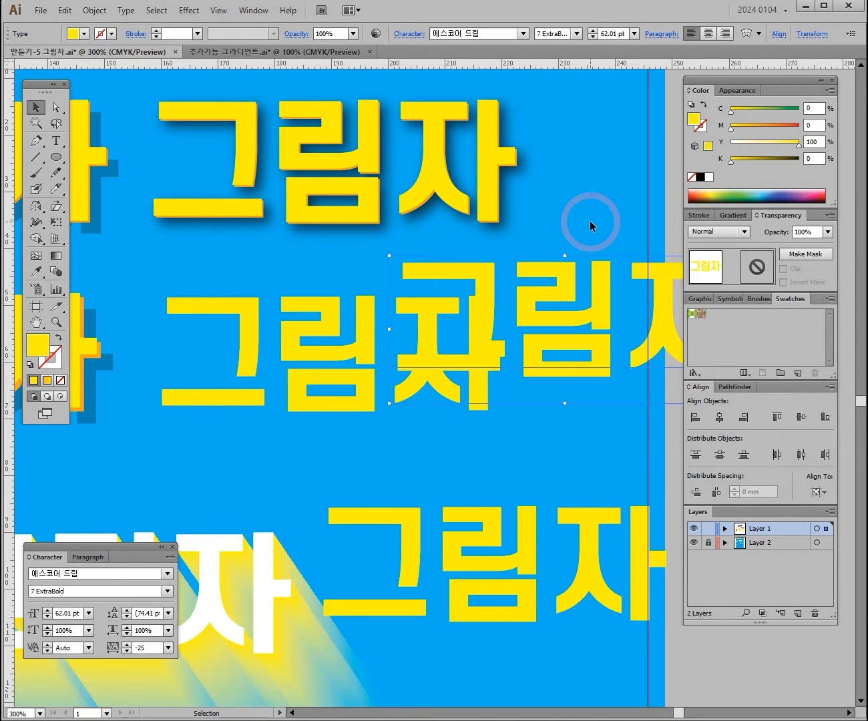
{"action": "key", "text": "Delete"}
{"action": "left_click", "coordinate": [515, 554]}
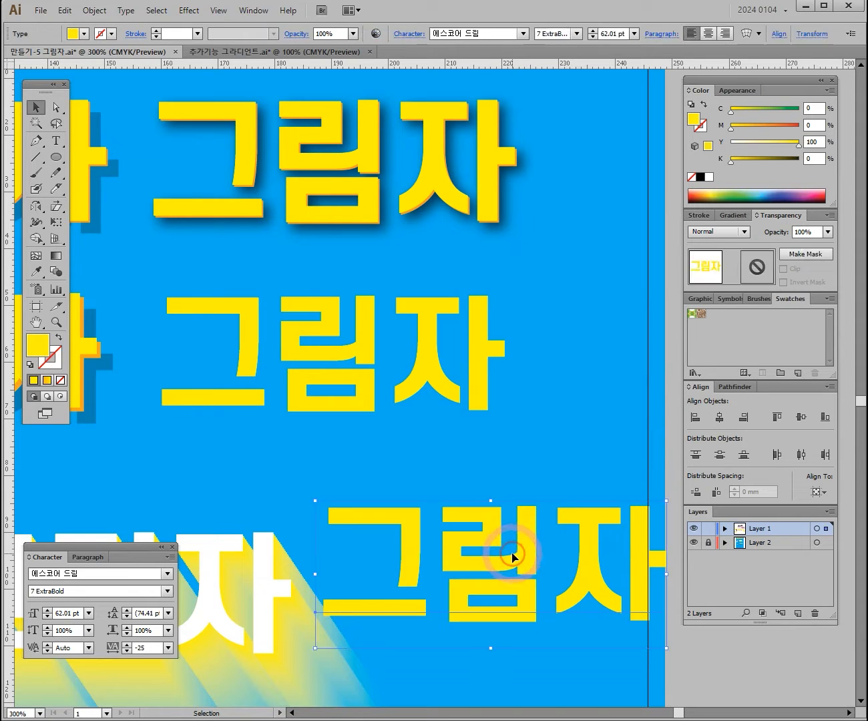
{"action": "key", "text": "Delete"}
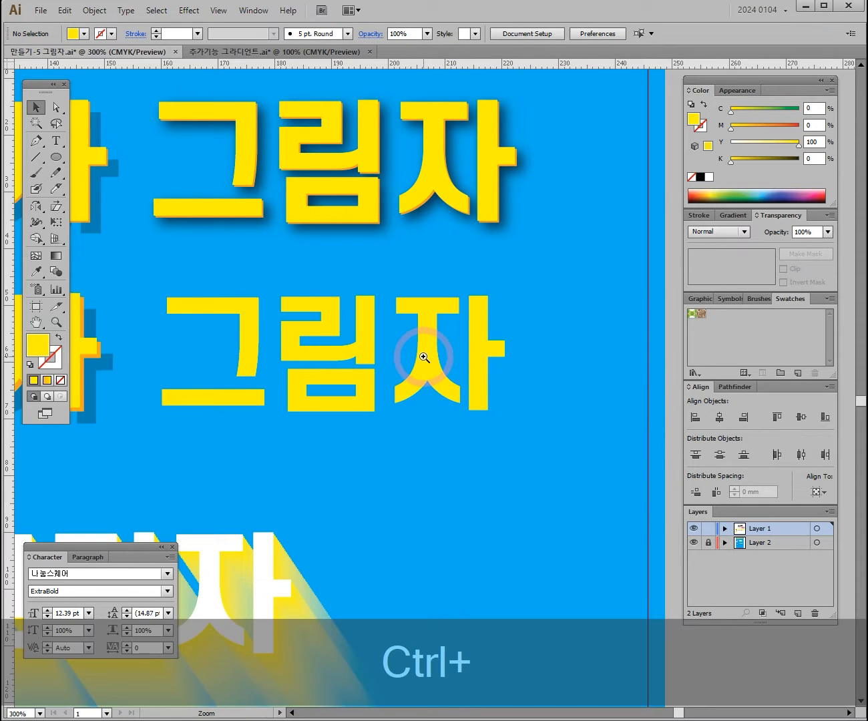
- Copy the yellow 그림자 text under the third upper word and paste the copy directly behind it
{"action": "left_click", "coordinate": [423, 357], "text": "ctrl"}
{"action": "left_click", "coordinate": [423, 342], "text": "ctrl"}
{"action": "left_click", "coordinate": [363, 140]}
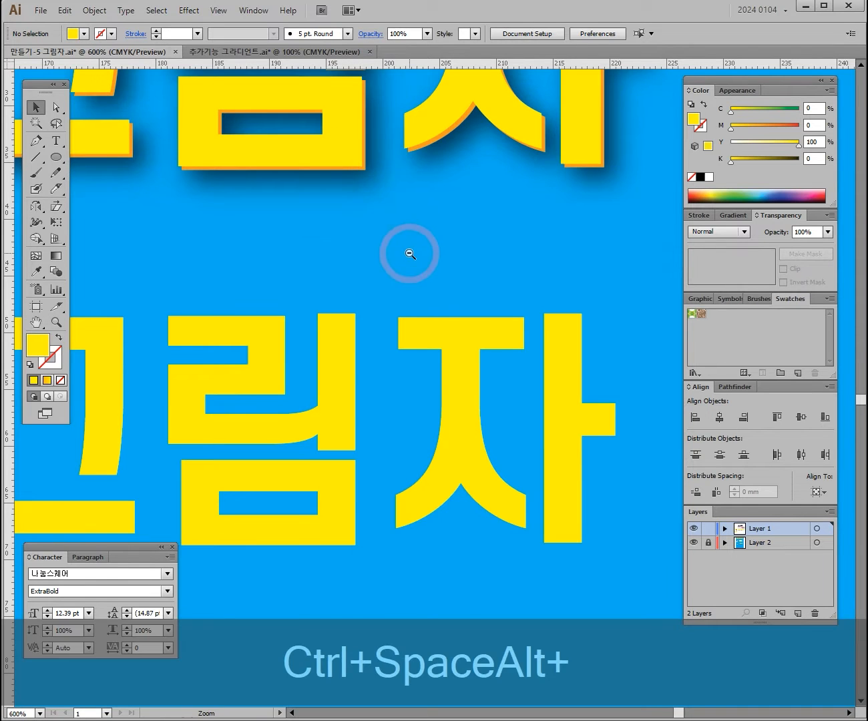
{"action": "left_click", "coordinate": [407, 250], "text": "ctrl+alt"}
{"action": "left_click_drag", "start_coordinate": [475, 502], "coordinate": [467, 325]}
{"action": "left_click", "coordinate": [467, 325]}
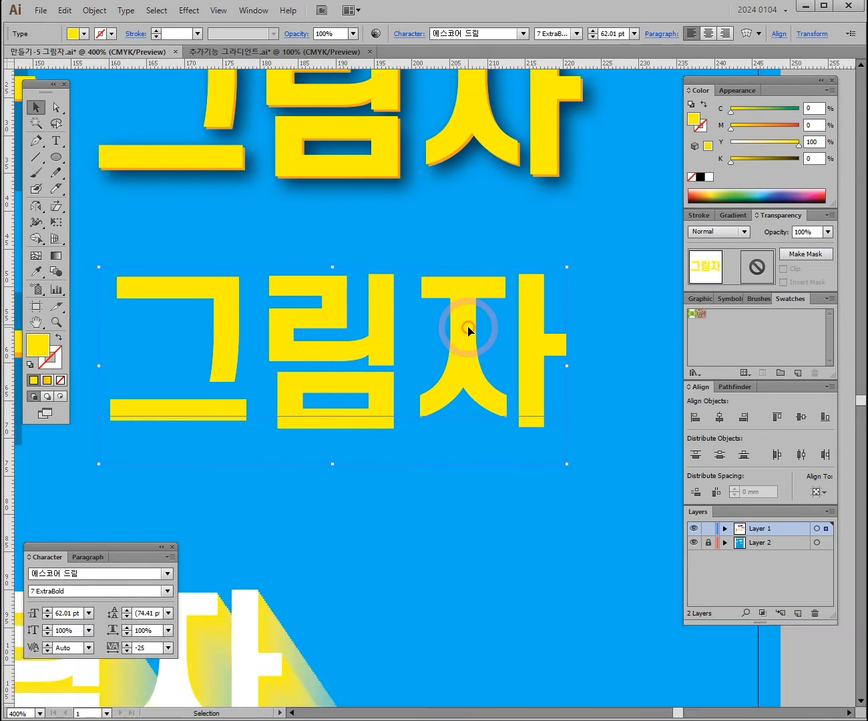
{"action": "key", "text": "ctrl+c"}
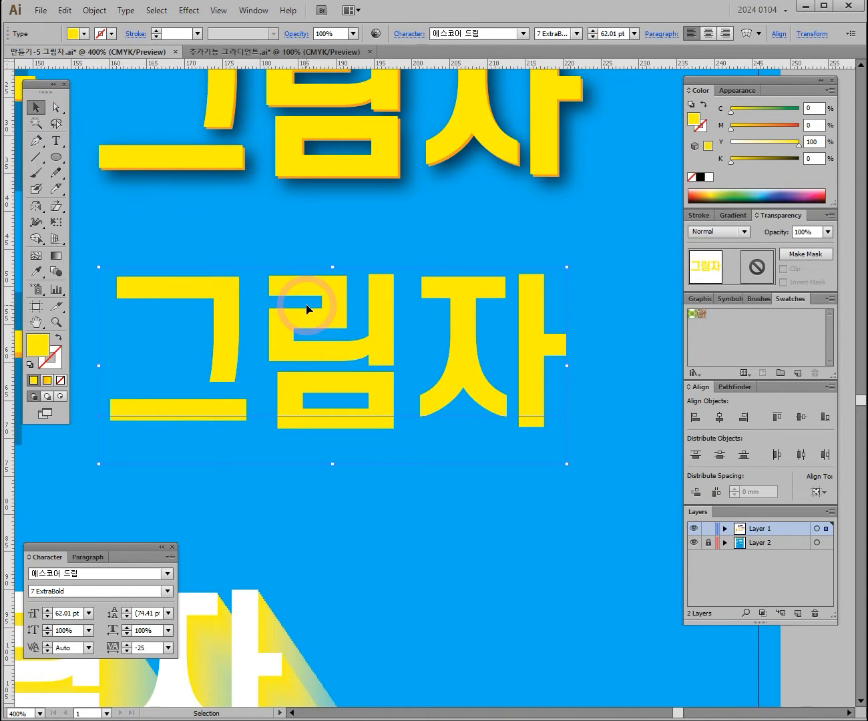
{"action": "left_click", "coordinate": [587, 239]}
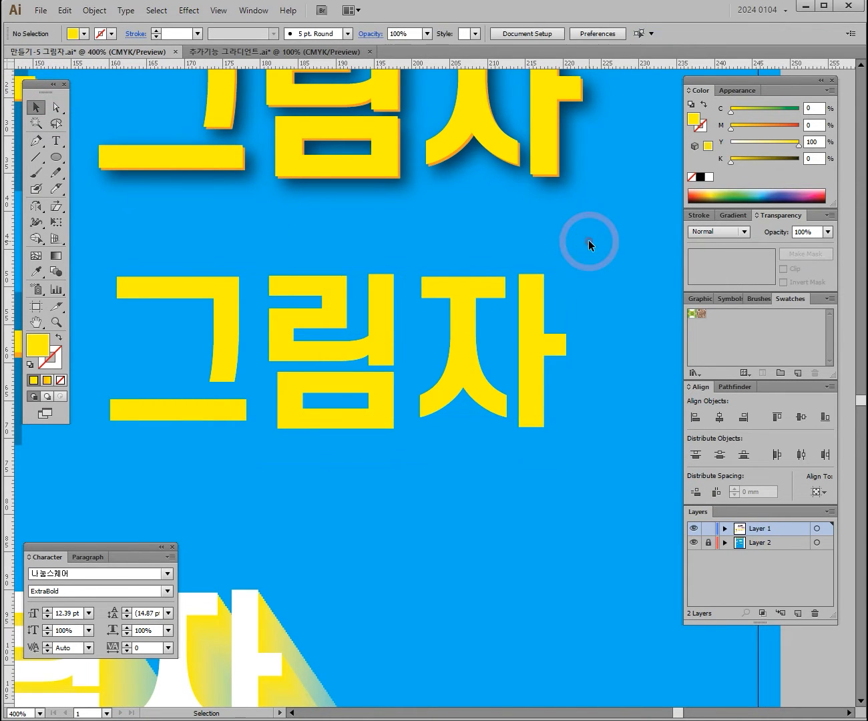
{"action": "key", "text": "ctrl+b"}
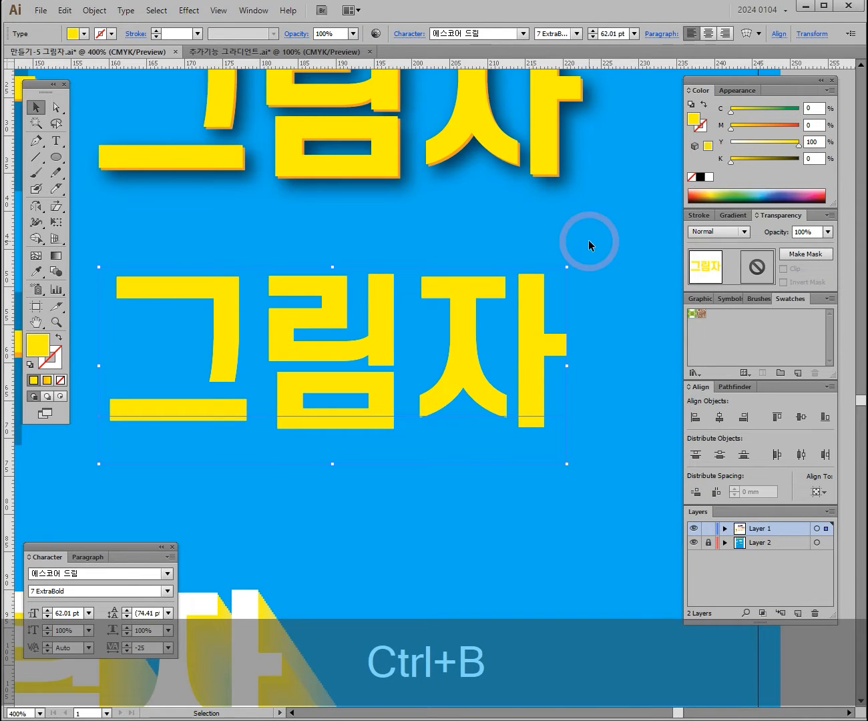
- Recolor the back copy orange with 40% magenta and nudge it slightly down and right
{"action": "left_click", "coordinate": [758, 126]}
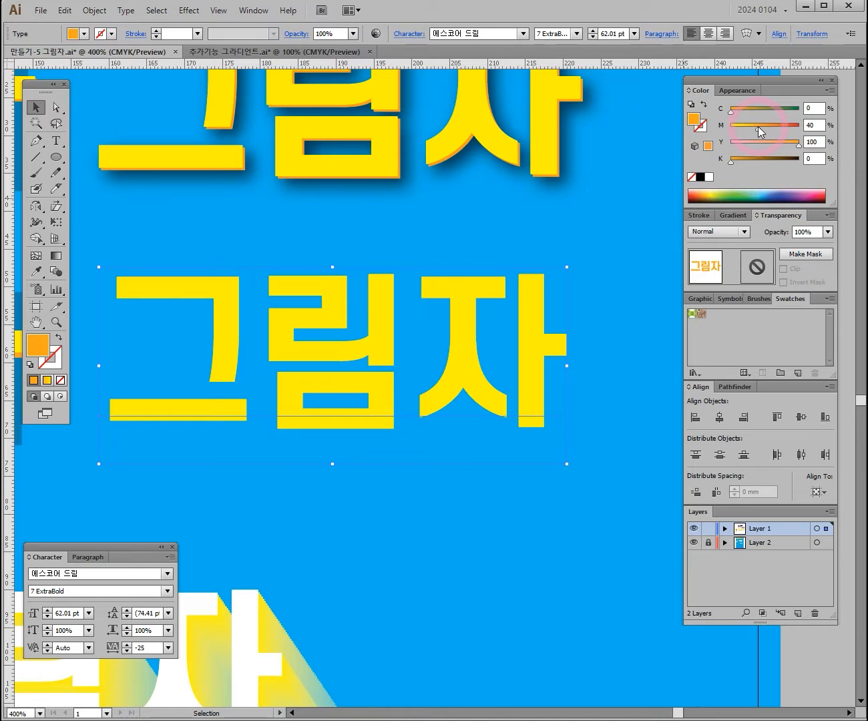
{"action": "key", "text": "Down"}
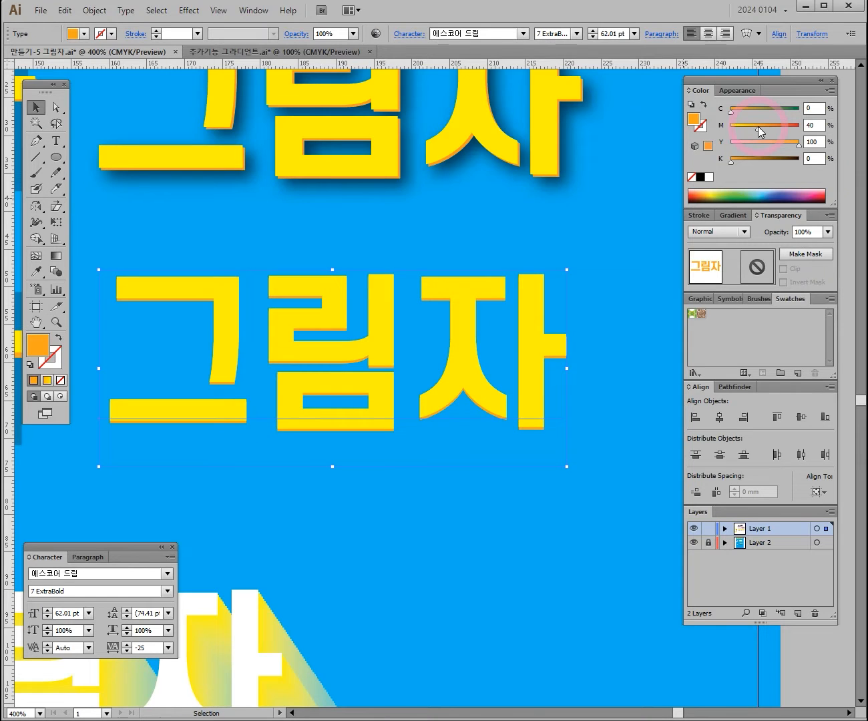
{"action": "key", "text": "Right"}
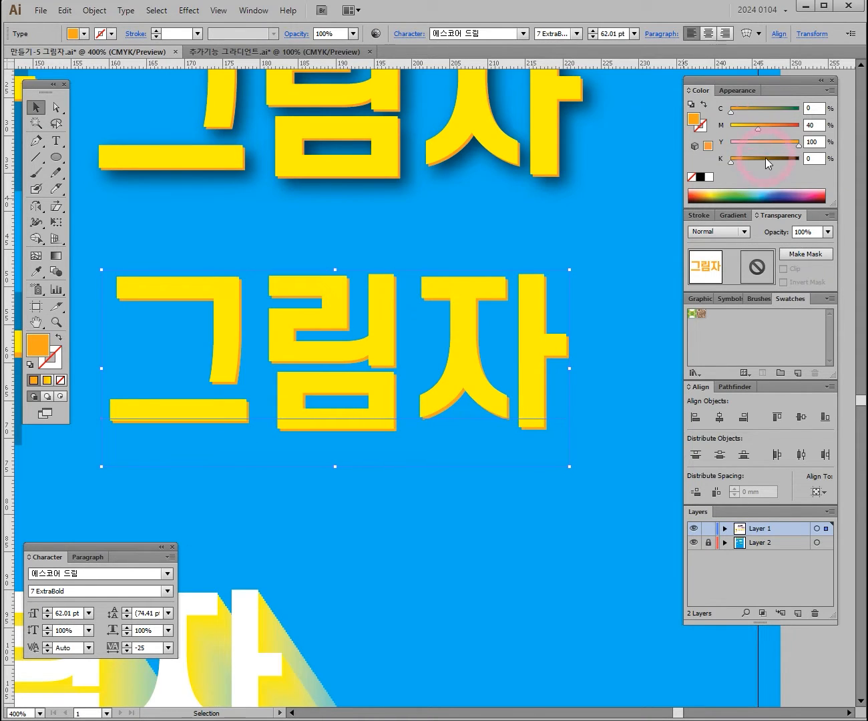
- Group the yellow text with its orange back copy and move the group slightly up and right
{"action": "left_click_drag", "start_coordinate": [625, 266], "coordinate": [335, 476]}
{"action": "left_click", "coordinate": [608, 220]}
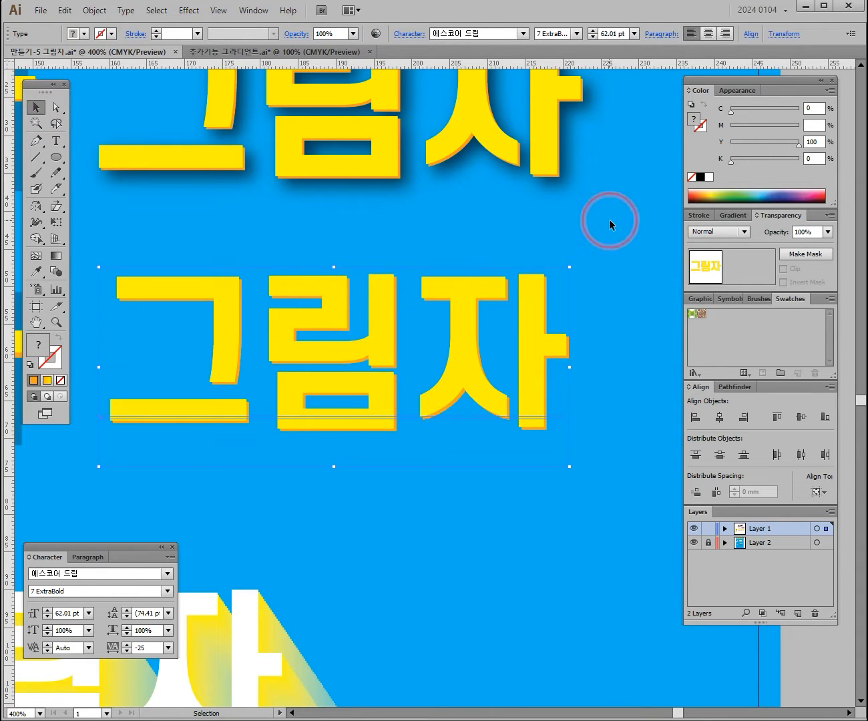
{"action": "left_click", "coordinate": [154, 369]}
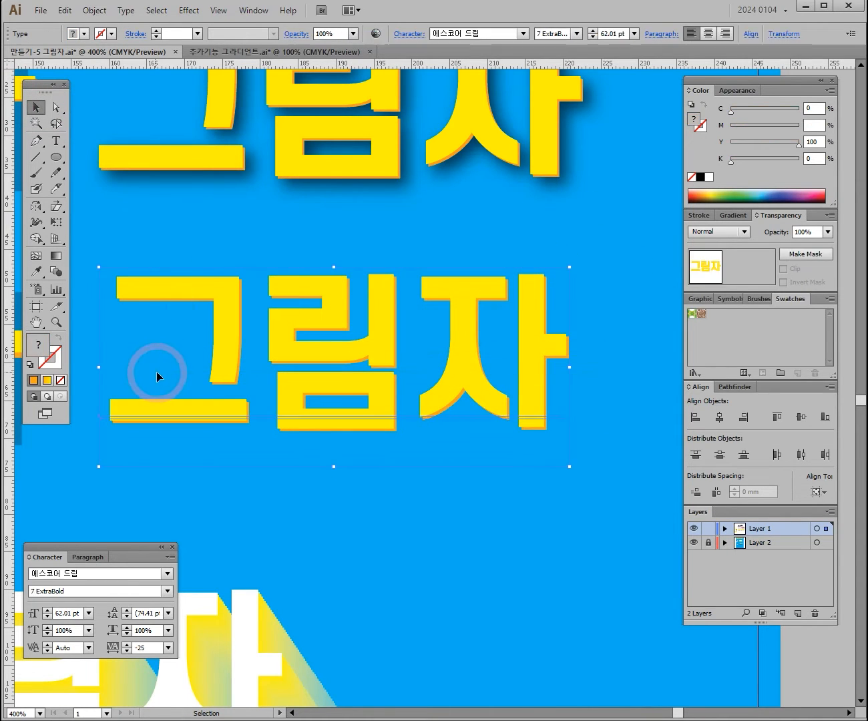
{"action": "key", "text": "ctrl"}
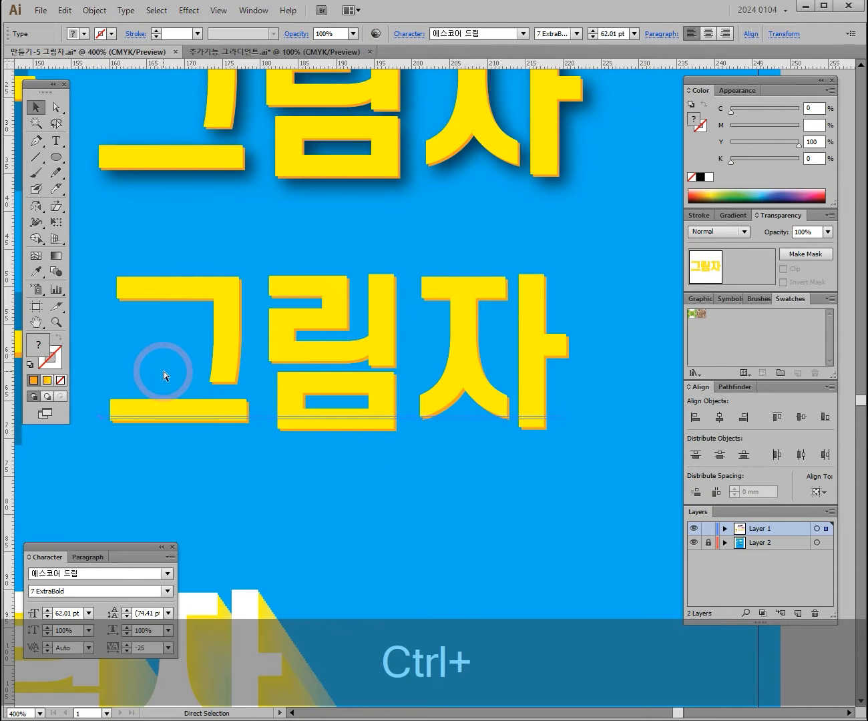
{"action": "key", "text": "ctrl+g"}
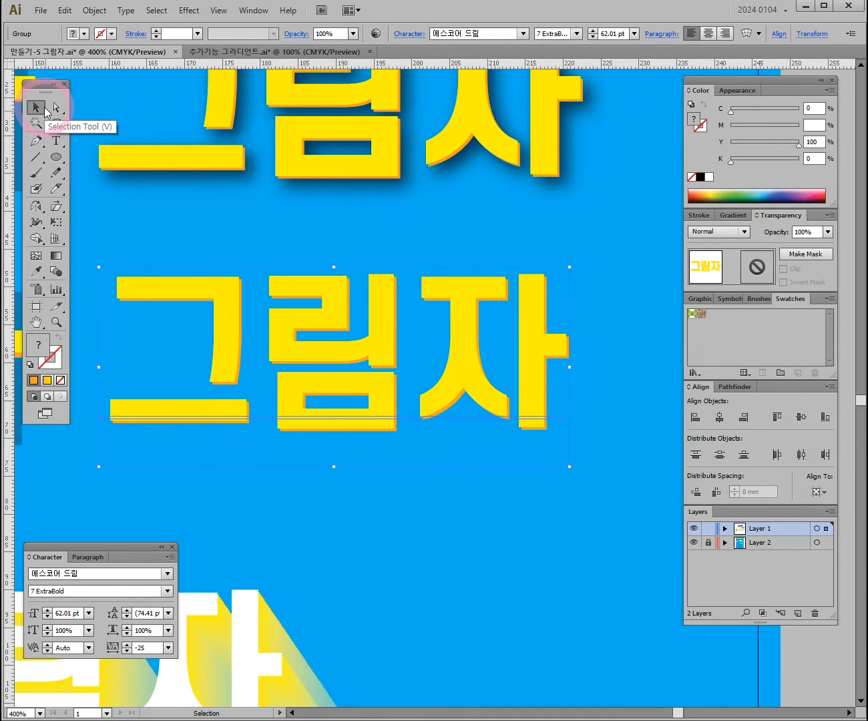
{"action": "left_click", "coordinate": [559, 545]}
{"action": "left_click_drag", "start_coordinate": [473, 358], "coordinate": [518, 357]}
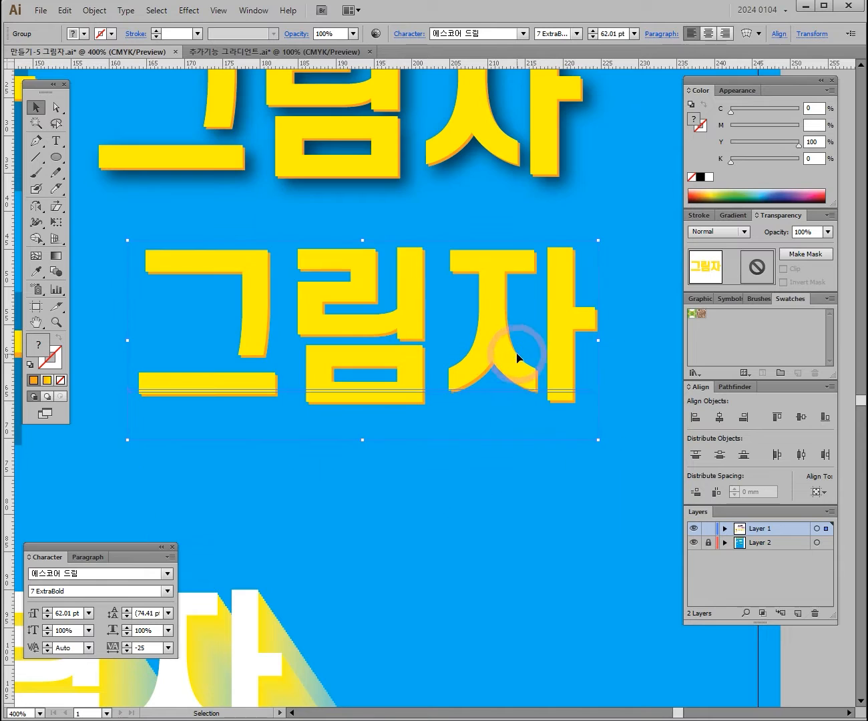
- Start a Drop Shadow effect on the grouped text, with its settings below the word and the preview enabled
{"action": "left_click", "coordinate": [189, 11]}
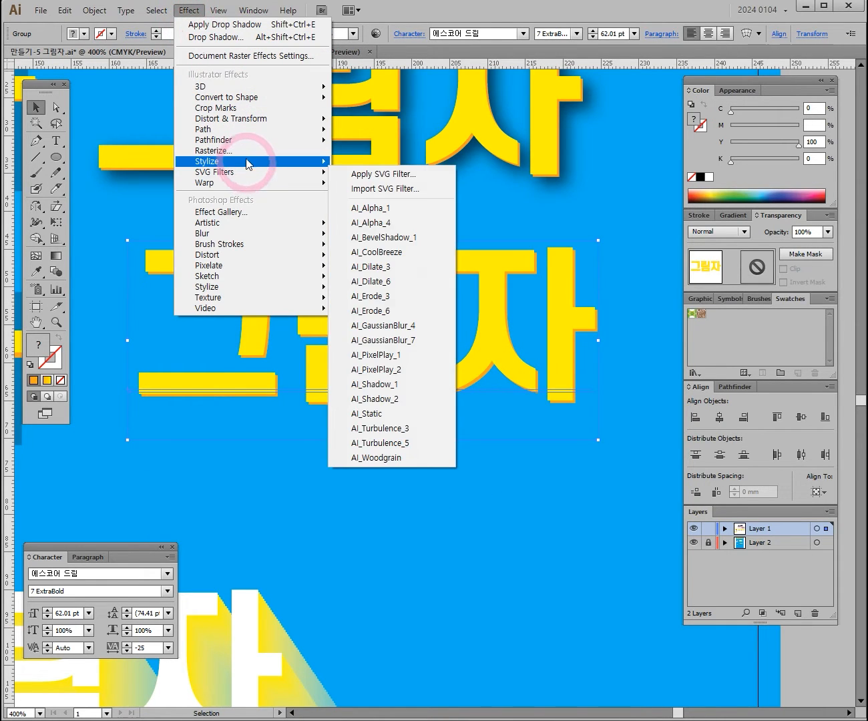
{"action": "mouse_move", "coordinate": [246, 161]}
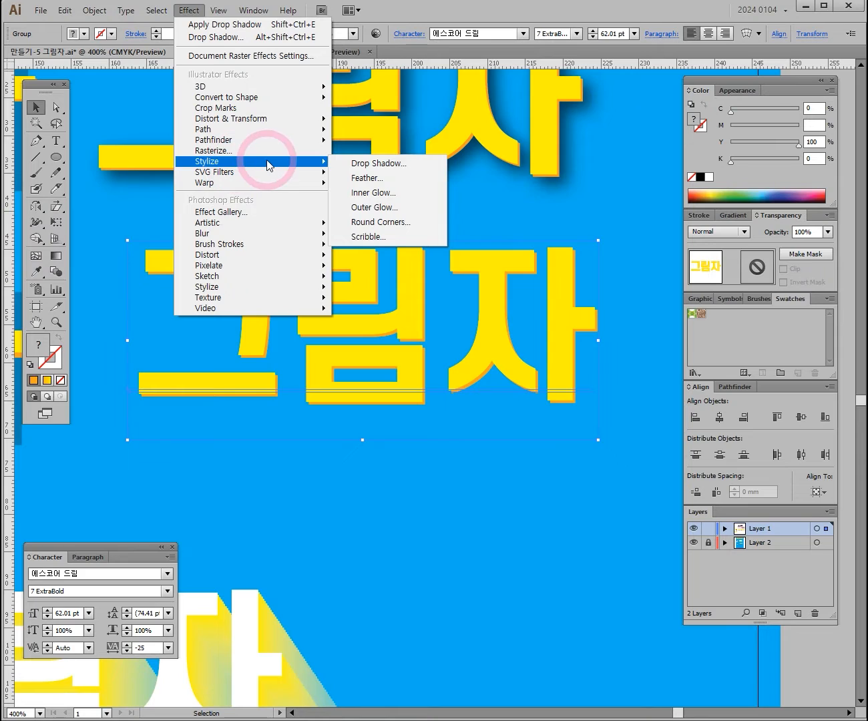
{"action": "left_click", "coordinate": [404, 163]}
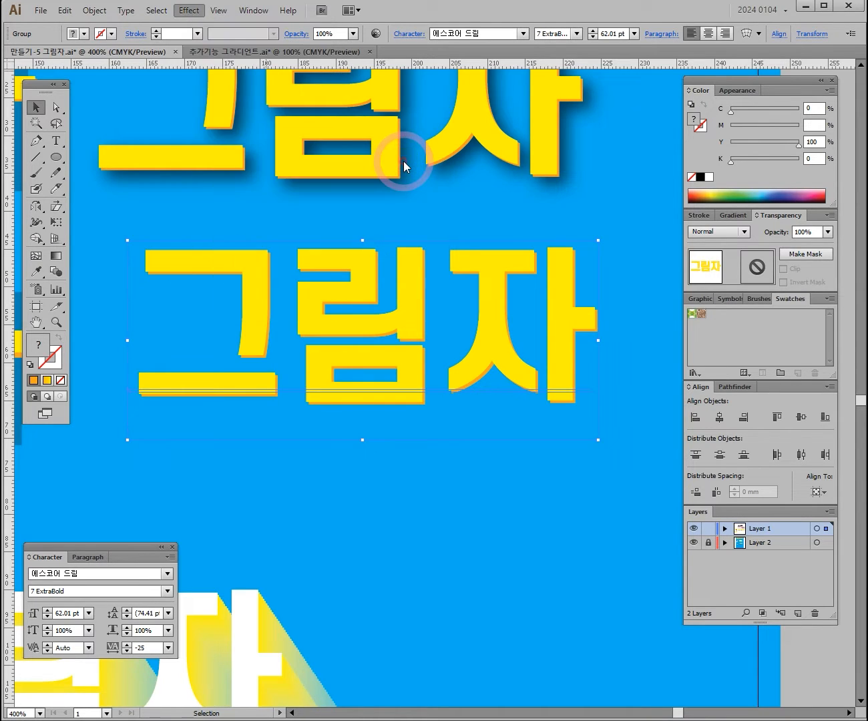
{"action": "left_click_drag", "start_coordinate": [438, 347], "coordinate": [400, 437]}
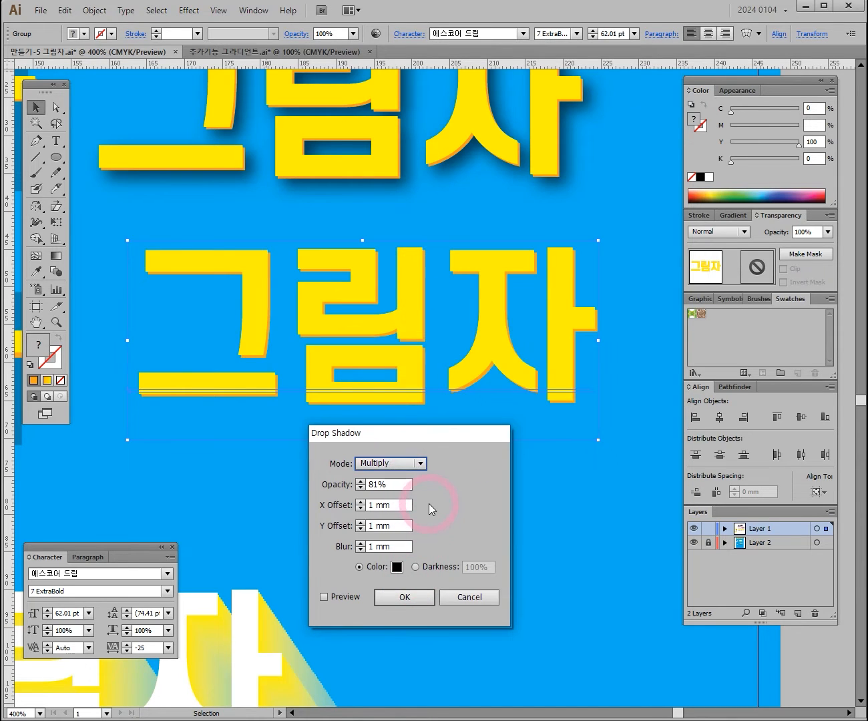
{"action": "left_click", "coordinate": [324, 597]}
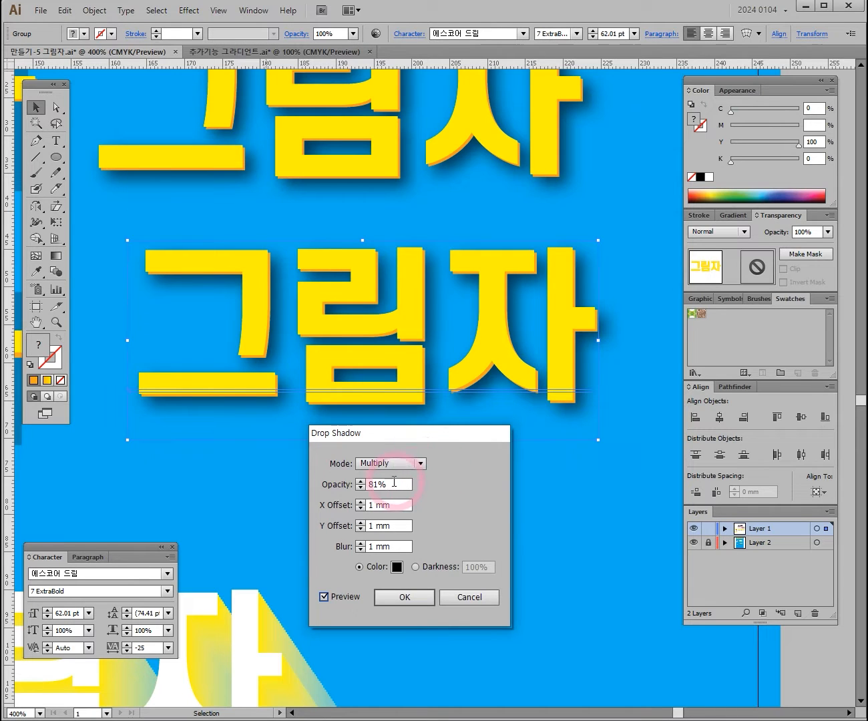
- Try an X offset of 5 mm and a Y offset of 4 mm for the drop shadow
{"action": "double_click", "coordinate": [366, 486]}
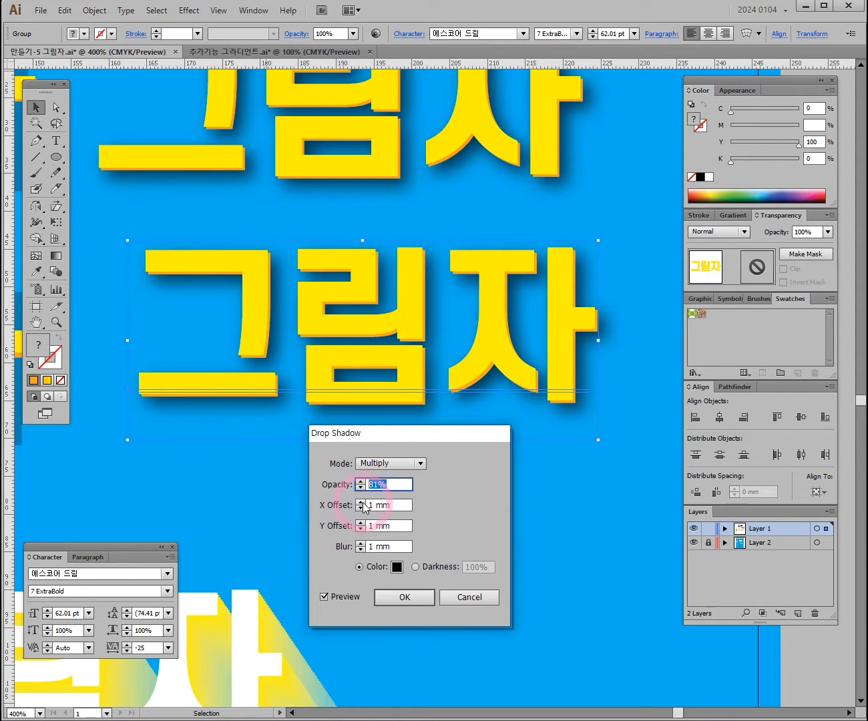
{"action": "left_click", "coordinate": [360, 502]}
{"action": "left_click", "coordinate": [361, 502]}
{"action": "left_click", "coordinate": [361, 501]}
{"action": "left_click", "coordinate": [360, 502]}
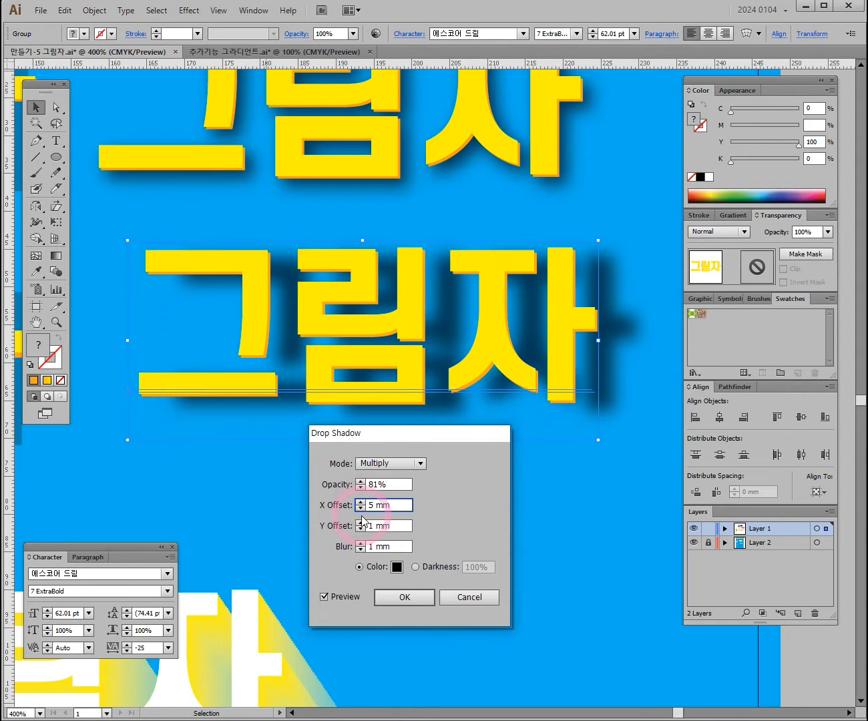
{"action": "left_click", "coordinate": [361, 523]}
{"action": "left_click", "coordinate": [361, 523]}
{"action": "left_click", "coordinate": [360, 523]}
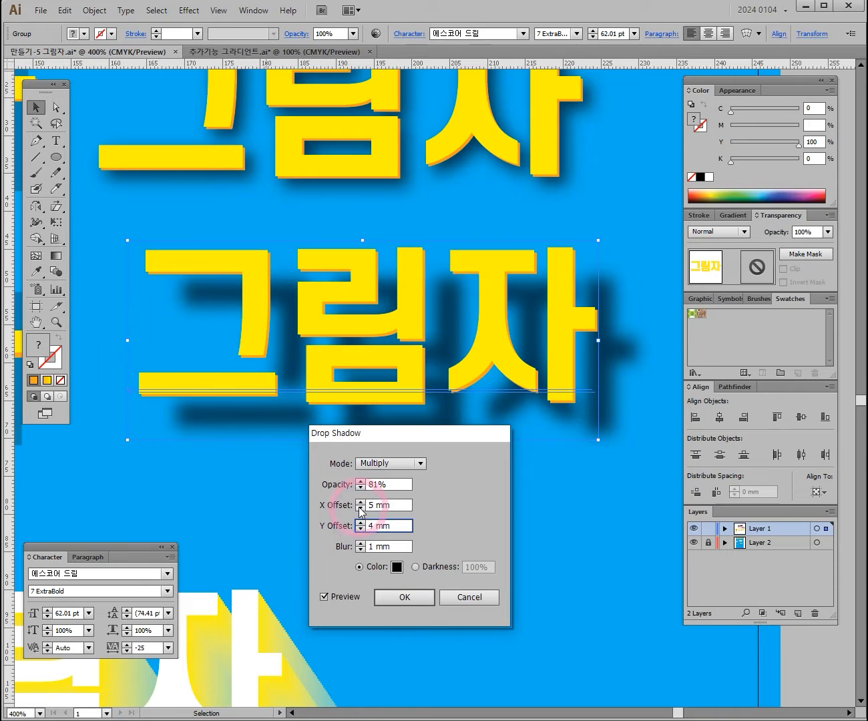
- Set both the X and Y offsets of the drop shadow to 1 mm
{"action": "left_click", "coordinate": [361, 508]}
{"action": "left_click", "coordinate": [361, 508]}
{"action": "left_click", "coordinate": [360, 508]}
{"action": "left_click", "coordinate": [360, 508]}
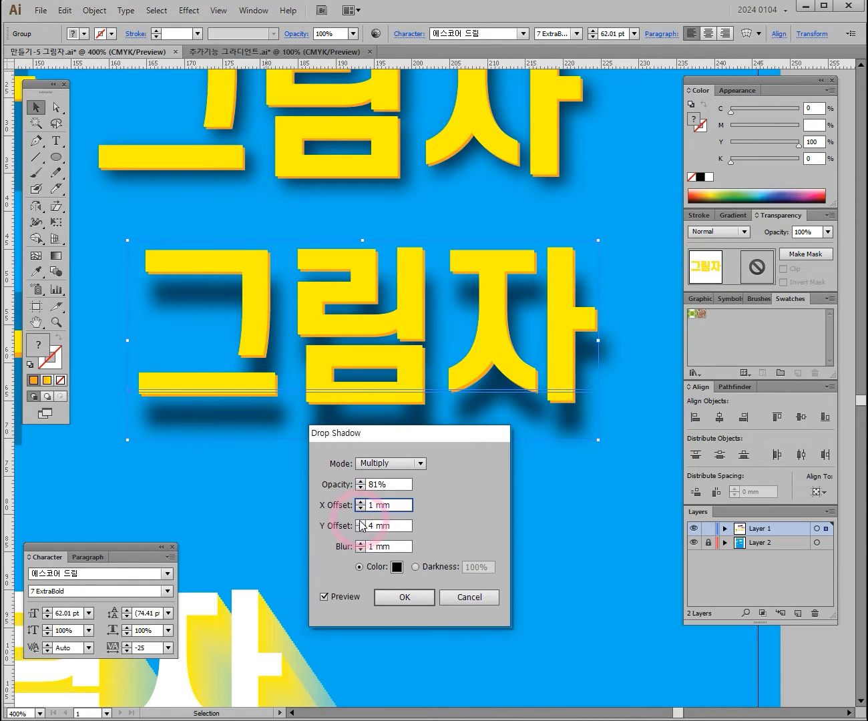
{"action": "left_click", "coordinate": [361, 529]}
{"action": "left_click", "coordinate": [361, 529]}
{"action": "left_click", "coordinate": [361, 530]}
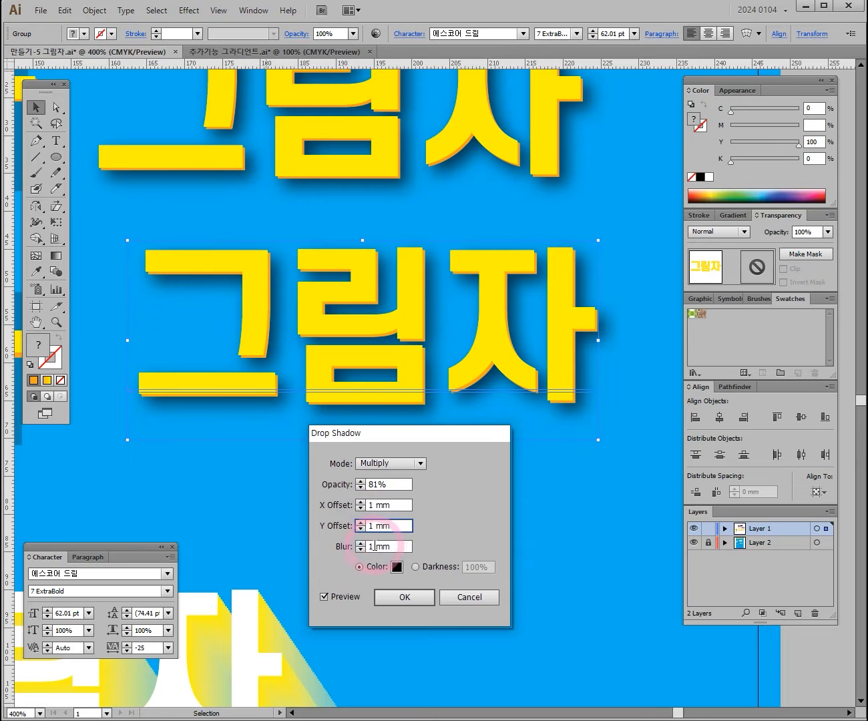
- Try a 2 mm blur and a hard-edged 0 mm blur on the drop shadow
{"action": "left_click", "coordinate": [362, 542]}
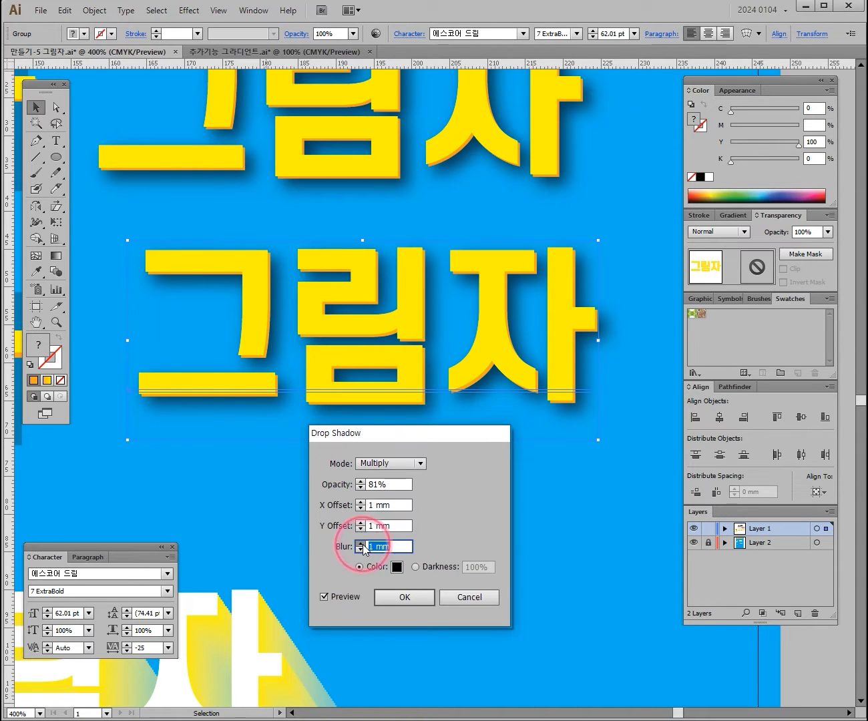
{"action": "left_click", "coordinate": [361, 542]}
{"action": "left_click", "coordinate": [361, 543]}
{"action": "left_click", "coordinate": [361, 548]}
{"action": "left_click", "coordinate": [361, 549]}
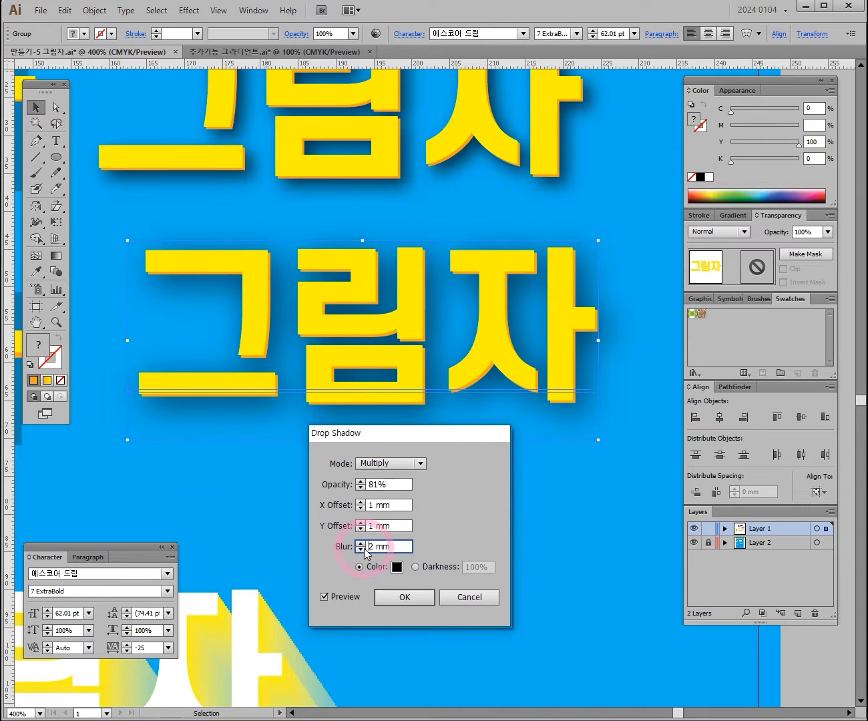
{"action": "left_click", "coordinate": [361, 550]}
{"action": "left_click", "coordinate": [362, 550]}
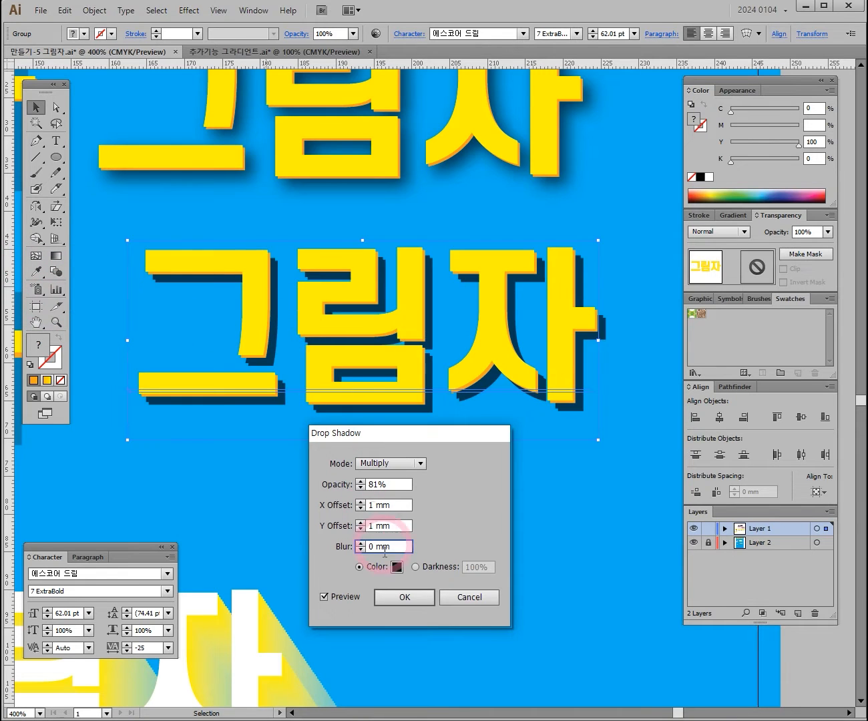
- Set the blur to 1 mm, apply the drop shadow to the grouped text, and deselect it
{"action": "left_click", "coordinate": [361, 543]}
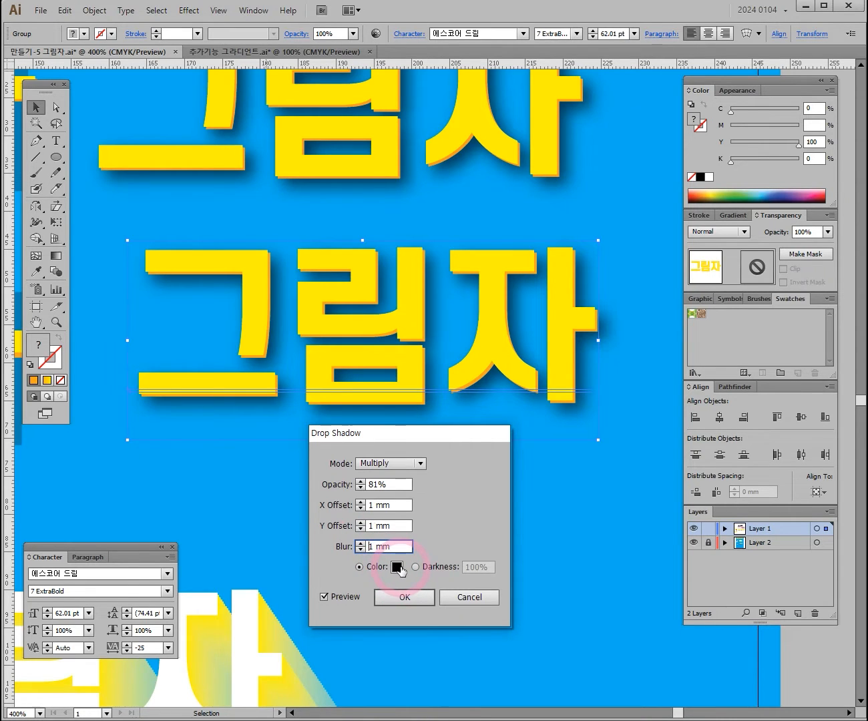
{"action": "left_click", "coordinate": [413, 596]}
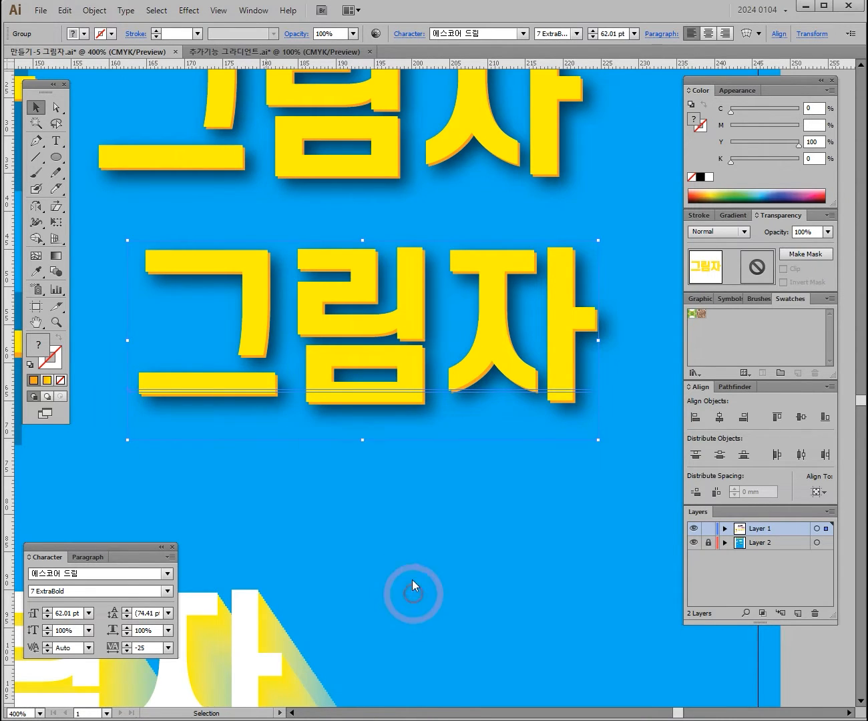
{"action": "left_click", "coordinate": [355, 505]}
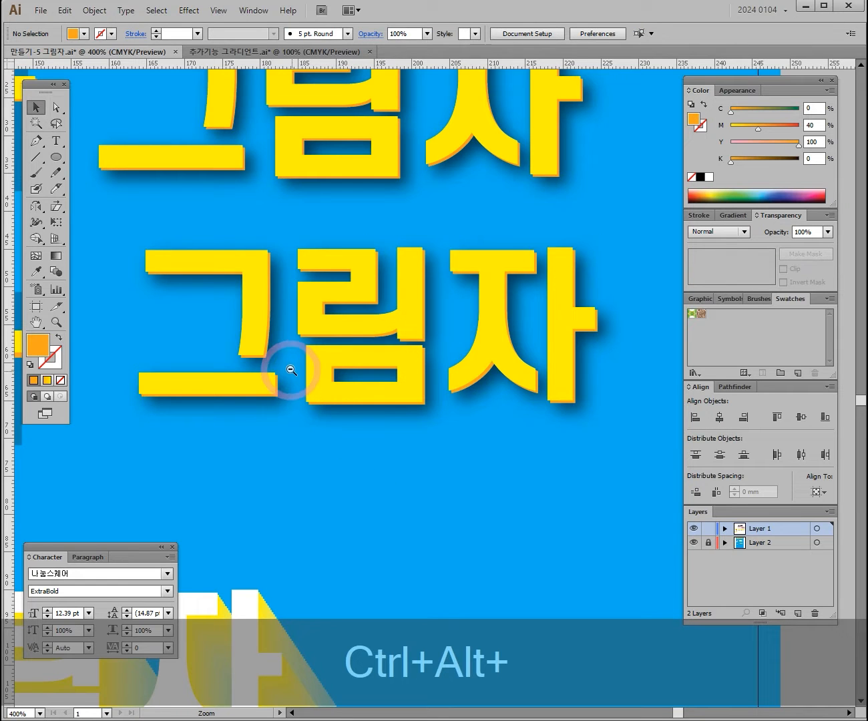
{"action": "left_click", "coordinate": [291, 370], "text": "ctrl+alt"}
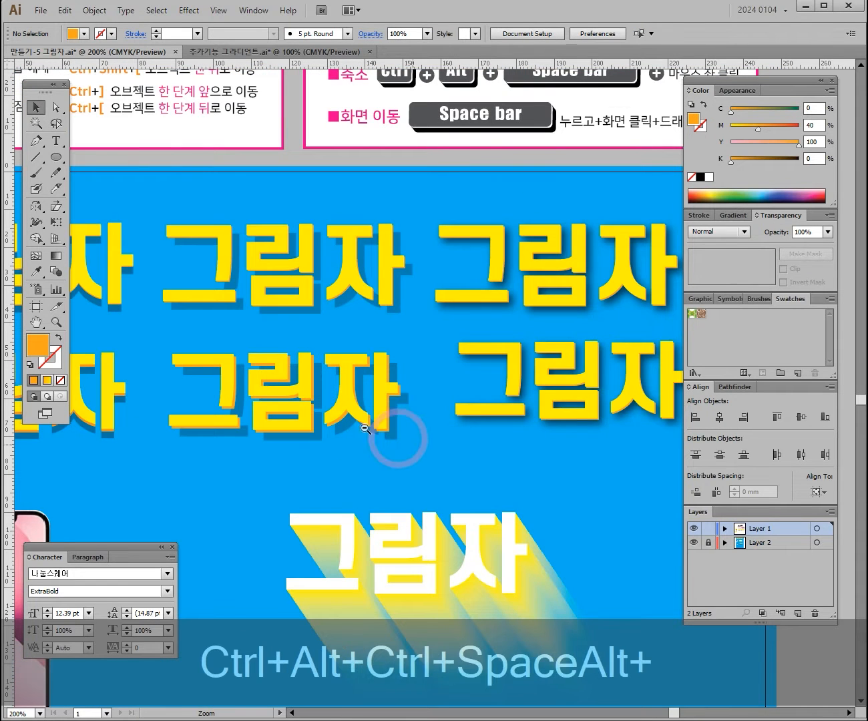
- Examine the finished cut-out phone example and its fading mirror reflection below the phone
{"action": "left_click", "coordinate": [333, 422], "text": "ctrl+alt"}
{"action": "left_click_drag", "start_coordinate": [329, 549], "coordinate": [373, 304]}
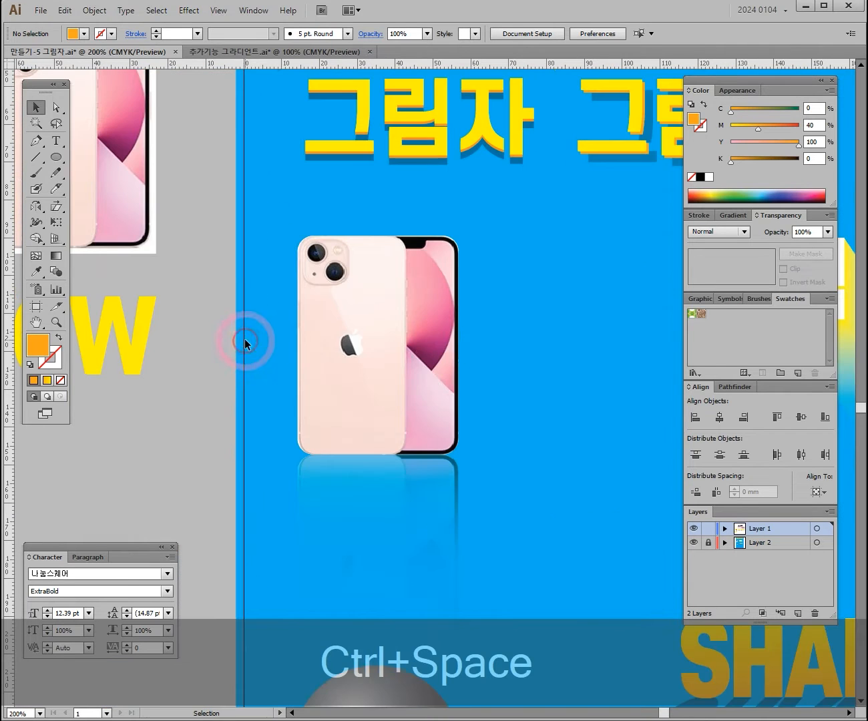
{"action": "left_click", "coordinate": [248, 345], "text": "ctrl"}
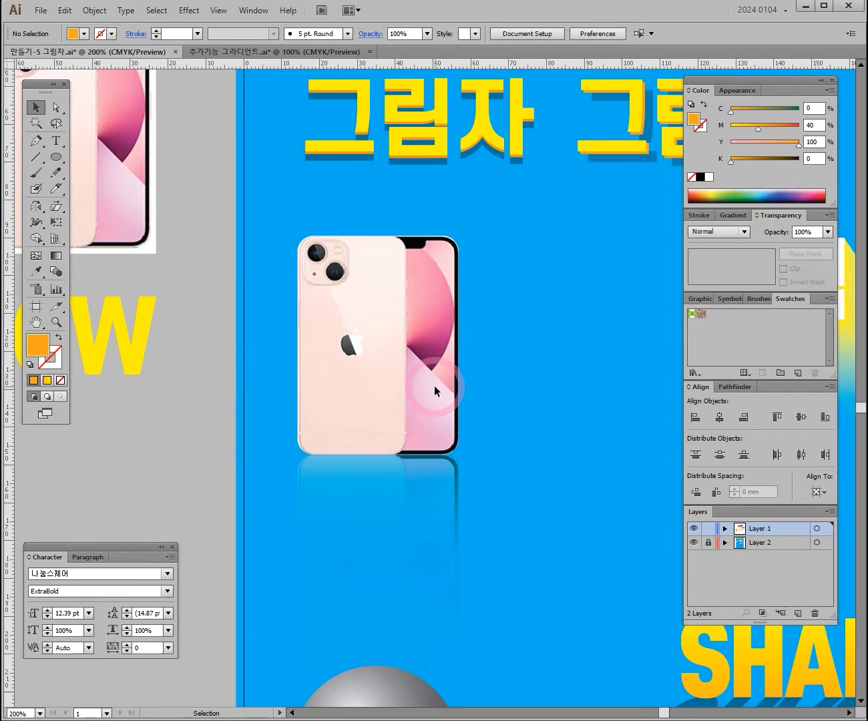
{"action": "left_click_drag", "start_coordinate": [503, 455], "coordinate": [394, 403]}
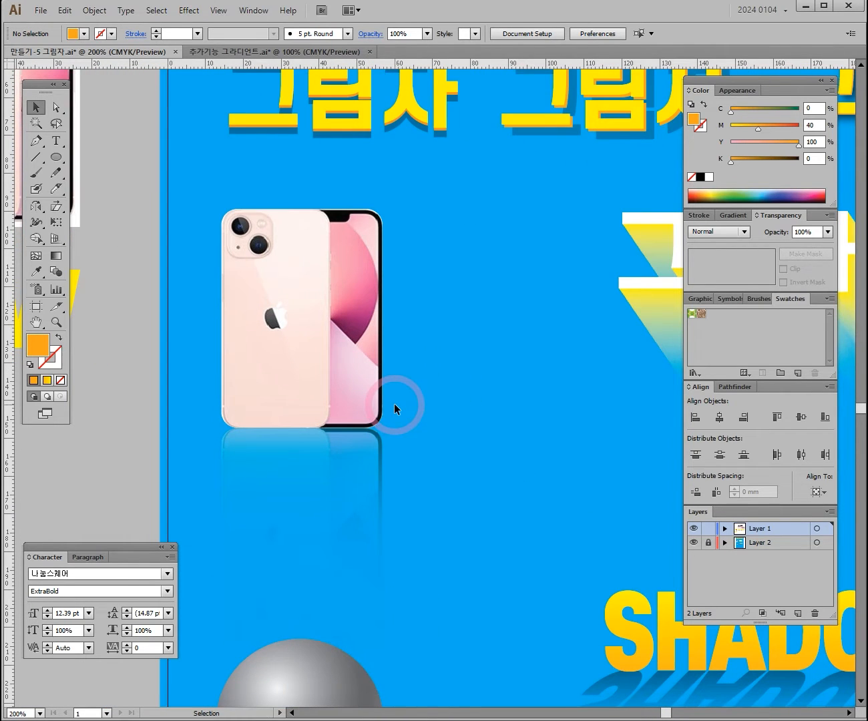
{"action": "left_click", "coordinate": [394, 405], "text": "ctrl"}
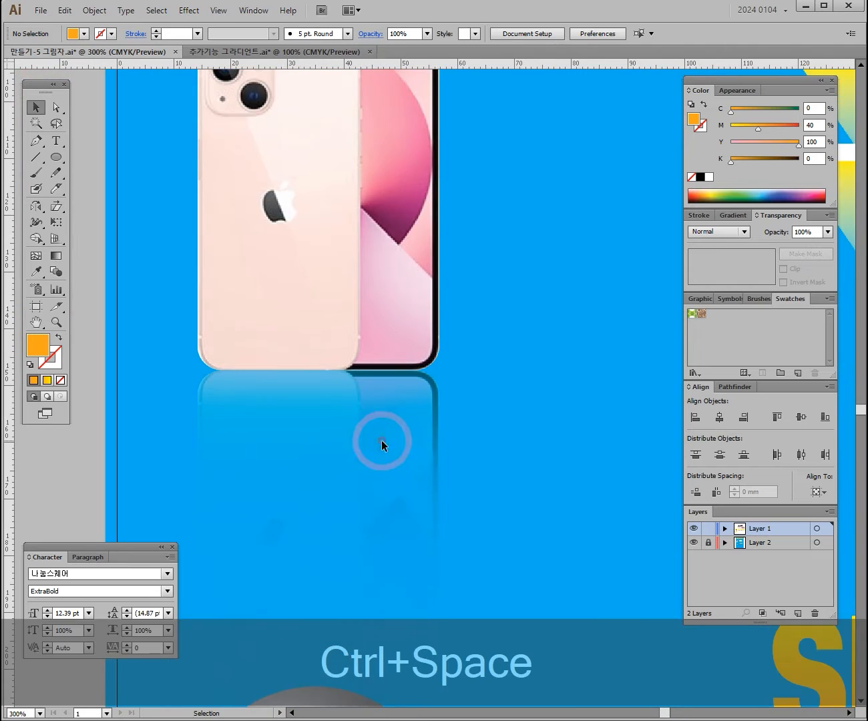
{"action": "left_click_drag", "start_coordinate": [380, 440], "coordinate": [404, 369]}
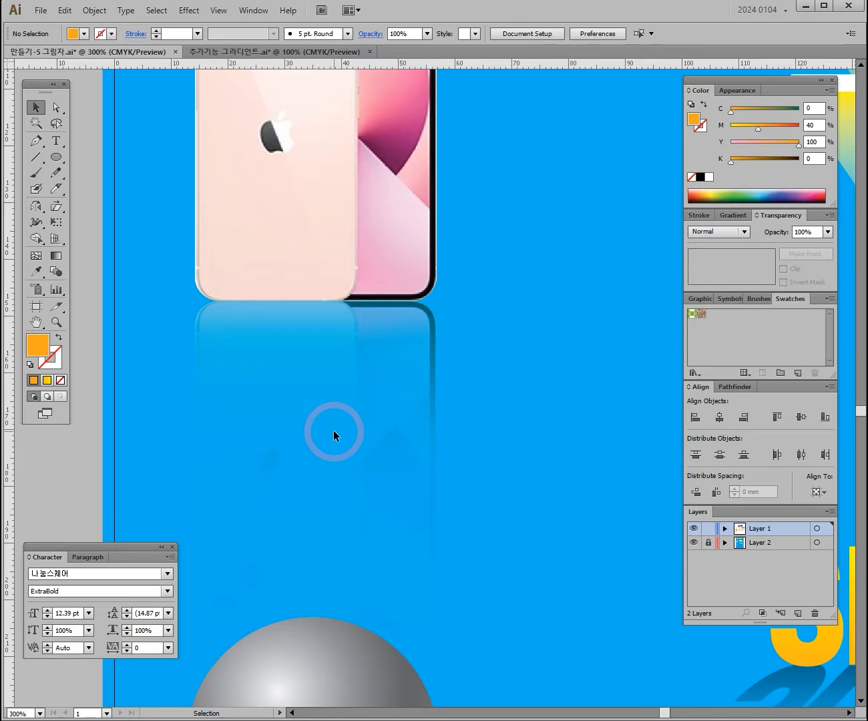
{"action": "key", "text": "ctrl+space+alt"}
{"action": "left_click", "coordinate": [308, 295], "text": "ctrl+alt"}
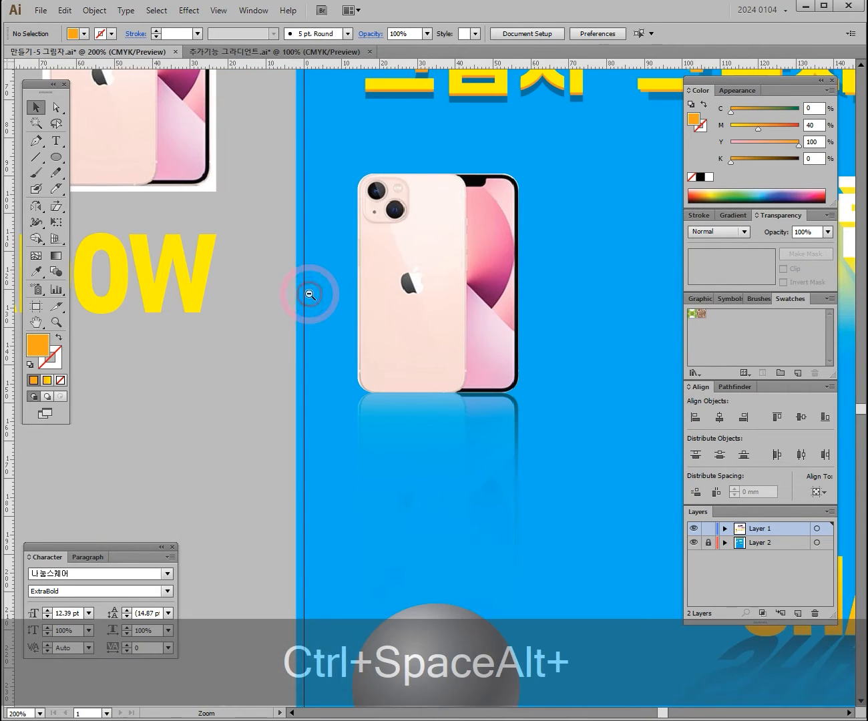
{"action": "left_click_drag", "start_coordinate": [467, 334], "coordinate": [495, 434]}
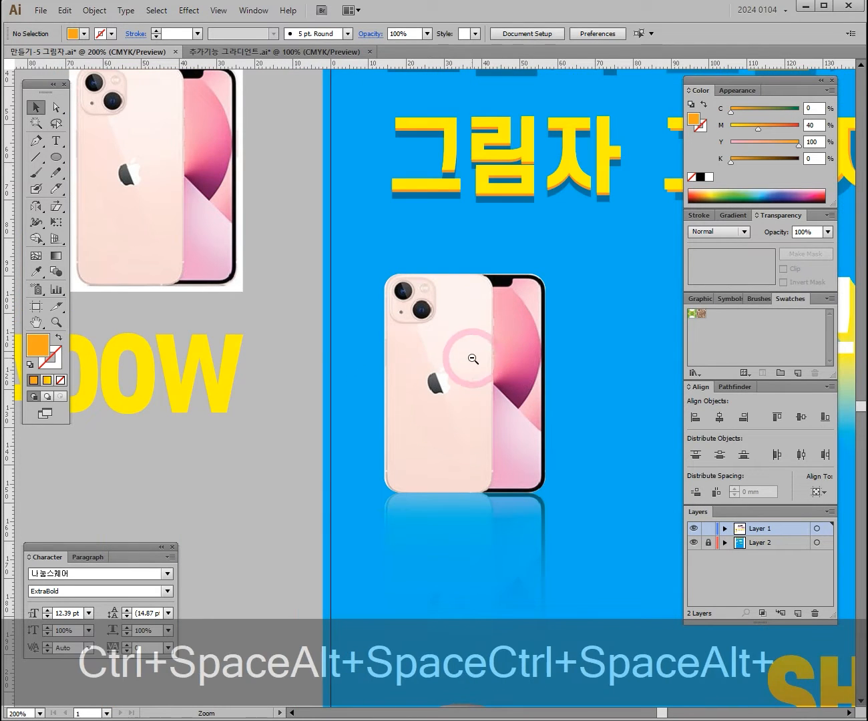
{"action": "left_click", "coordinate": [468, 359], "text": "ctrl+alt"}
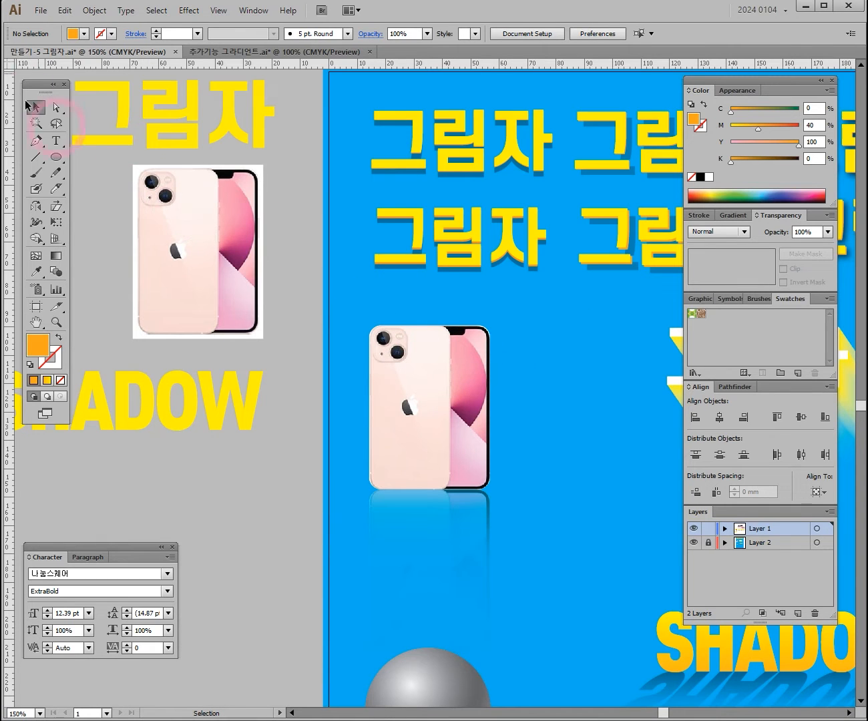
- Move the phone image with the white background onto the blue artboard, beside the finished phone example
{"action": "left_click", "coordinate": [126, 231]}
{"action": "left_click_drag", "start_coordinate": [197, 246], "coordinate": [230, 280]}
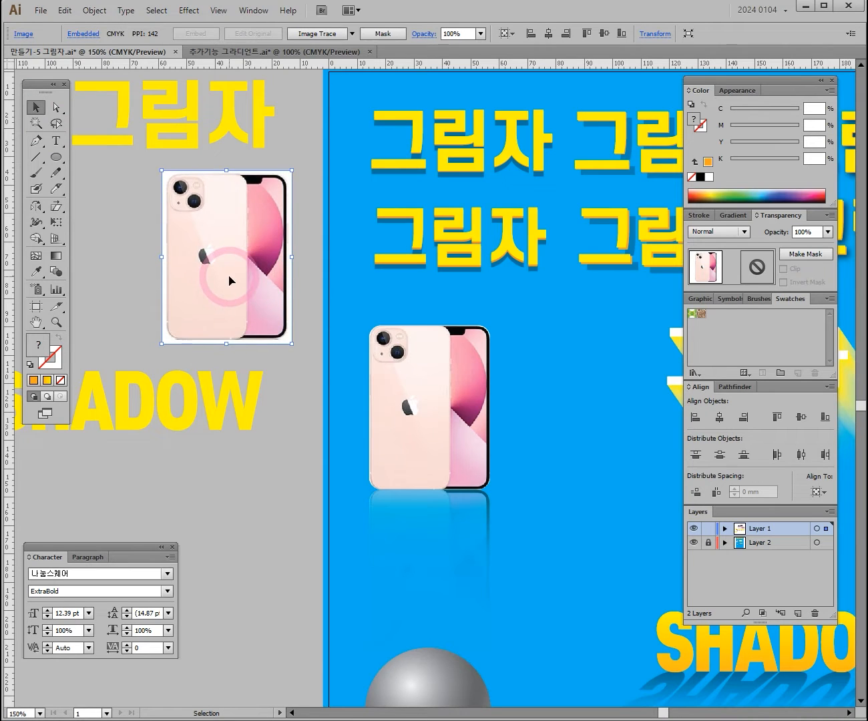
{"action": "mouse_move", "coordinate": [229, 281]}
{"action": "left_mouse_down"}
{"action": "mouse_move", "coordinate": [241, 272]}
{"action": "mouse_move", "coordinate": [229, 258]}
{"action": "mouse_move", "coordinate": [231, 265]}
{"action": "left_mouse_up"}
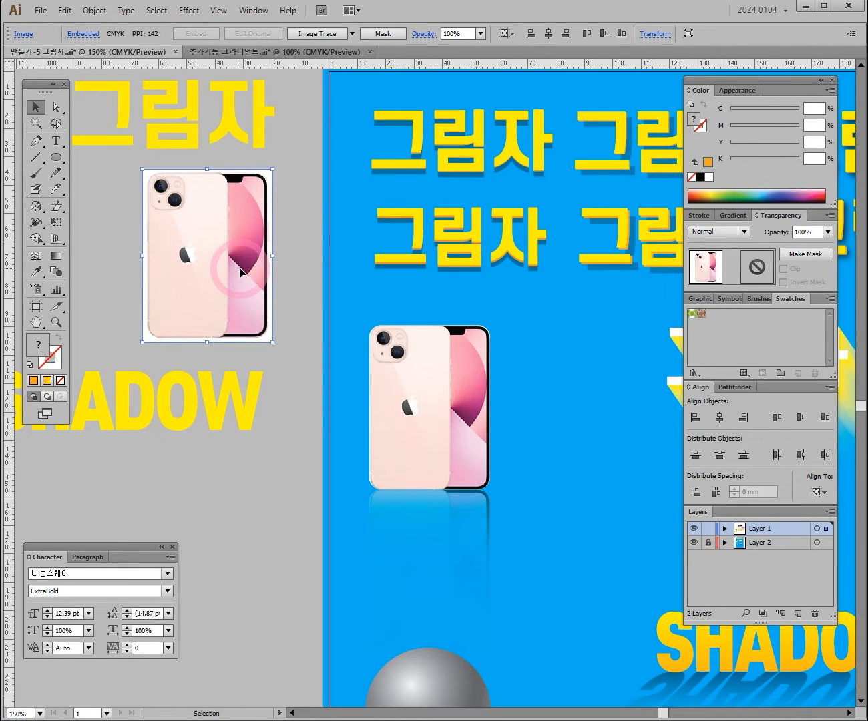
{"action": "left_click_drag", "start_coordinate": [209, 273], "coordinate": [577, 422]}
{"action": "key", "text": "ctrl+space"}
{"action": "left_click", "coordinate": [524, 412], "text": "ctrl"}
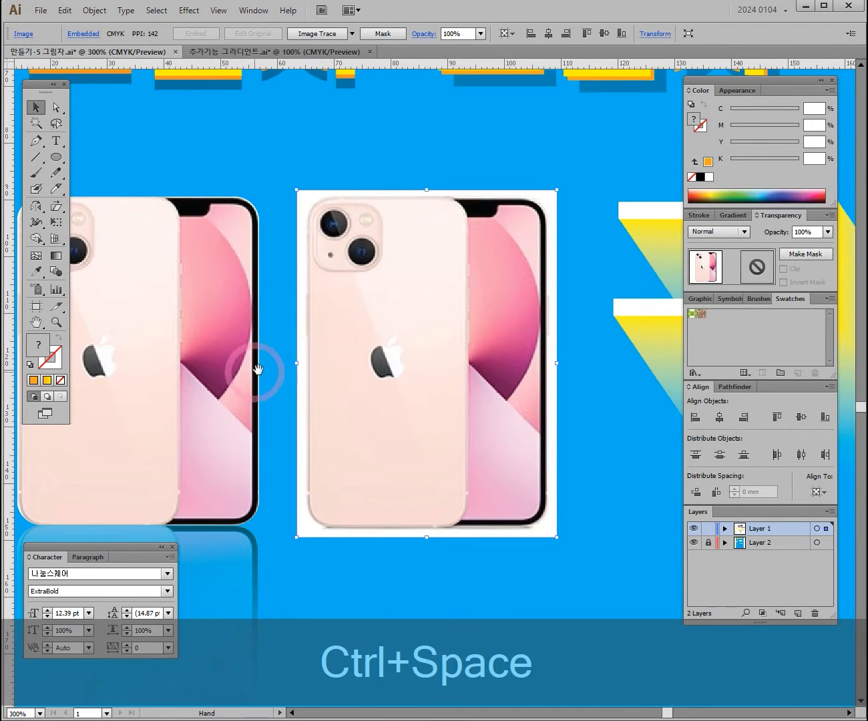
- Compare the edges and corners of the white-backed phone image with those of the finished cut-out phone
{"action": "left_click_drag", "start_coordinate": [257, 368], "coordinate": [456, 345]}
{"action": "left_click_drag", "start_coordinate": [162, 154], "coordinate": [335, 380]}
{"action": "left_click_drag", "start_coordinate": [245, 202], "coordinate": [336, 363]}
{"action": "left_click_drag", "start_coordinate": [209, 200], "coordinate": [311, 303]}
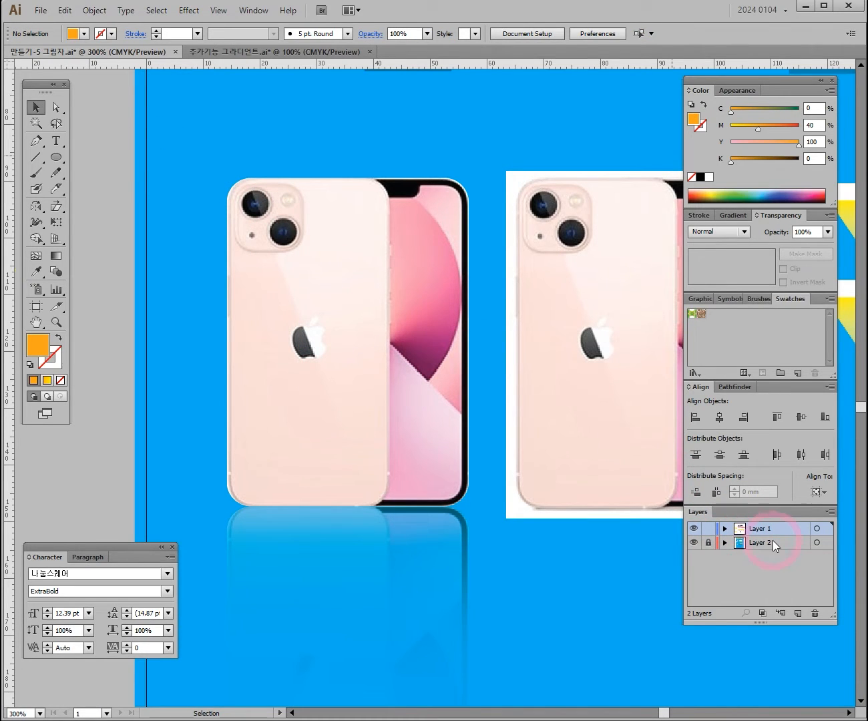
{"action": "left_click", "coordinate": [706, 543]}
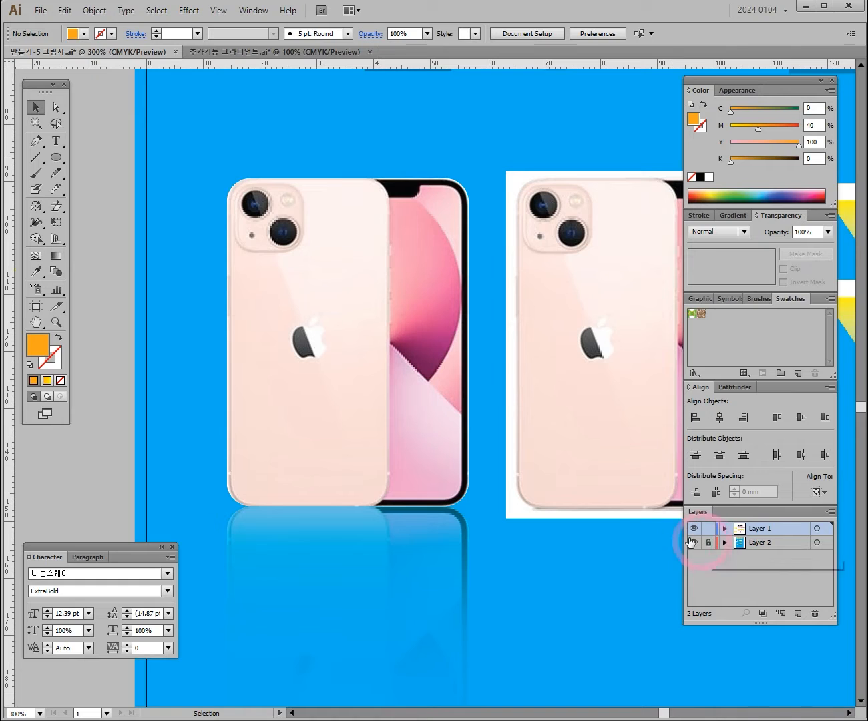
{"action": "left_click_drag", "start_coordinate": [333, 520], "coordinate": [316, 520]}
{"action": "left_click_drag", "start_coordinate": [651, 441], "coordinate": [419, 405]}
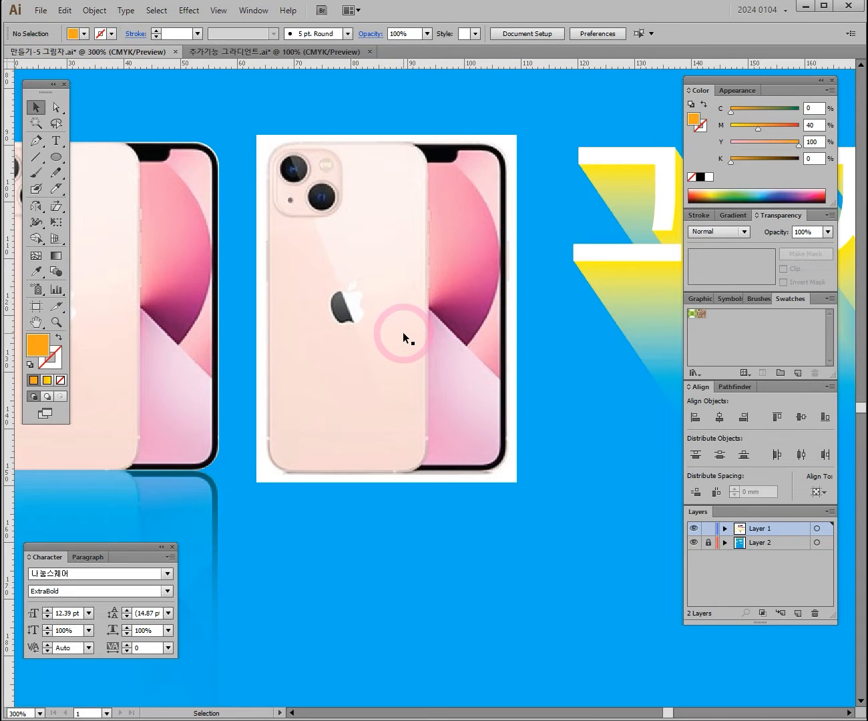
{"action": "key", "text": "ctrl+space"}
{"action": "left_click", "coordinate": [421, 267]}
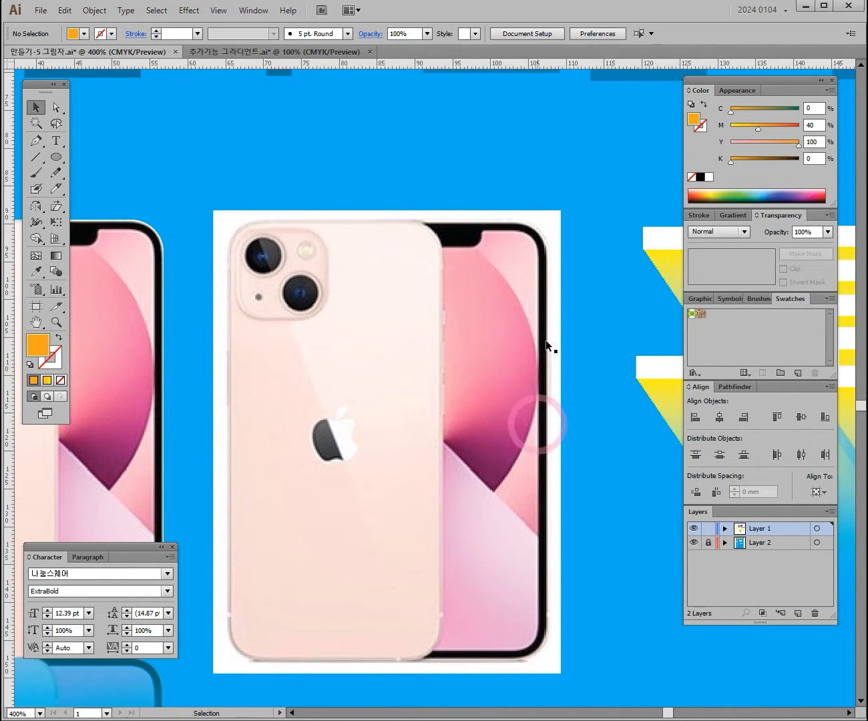
{"action": "key", "text": "space"}
{"action": "left_click_drag", "start_coordinate": [368, 299], "coordinate": [589, 272]}
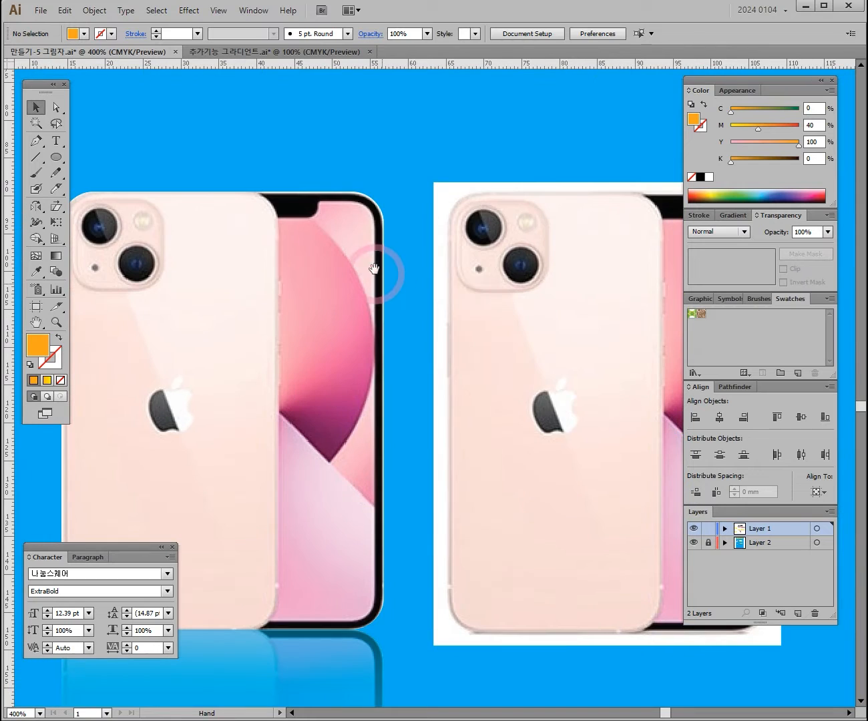
{"action": "key", "text": "space"}
{"action": "left_click_drag", "start_coordinate": [519, 409], "coordinate": [330, 383]}
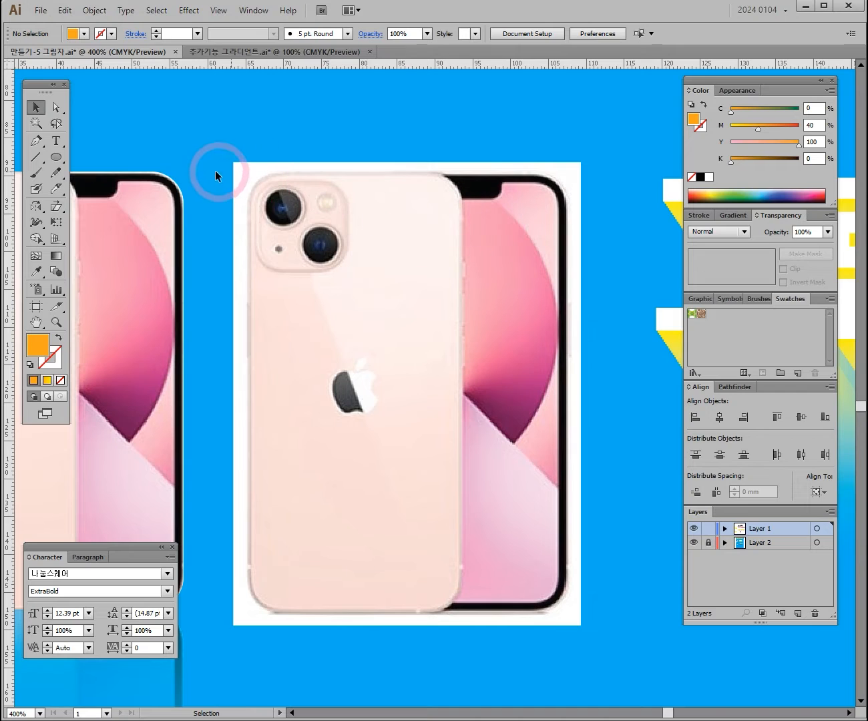
- Activate the Rounded Rectangle tool for outlining the phone
{"action": "left_click", "coordinate": [59, 157]}
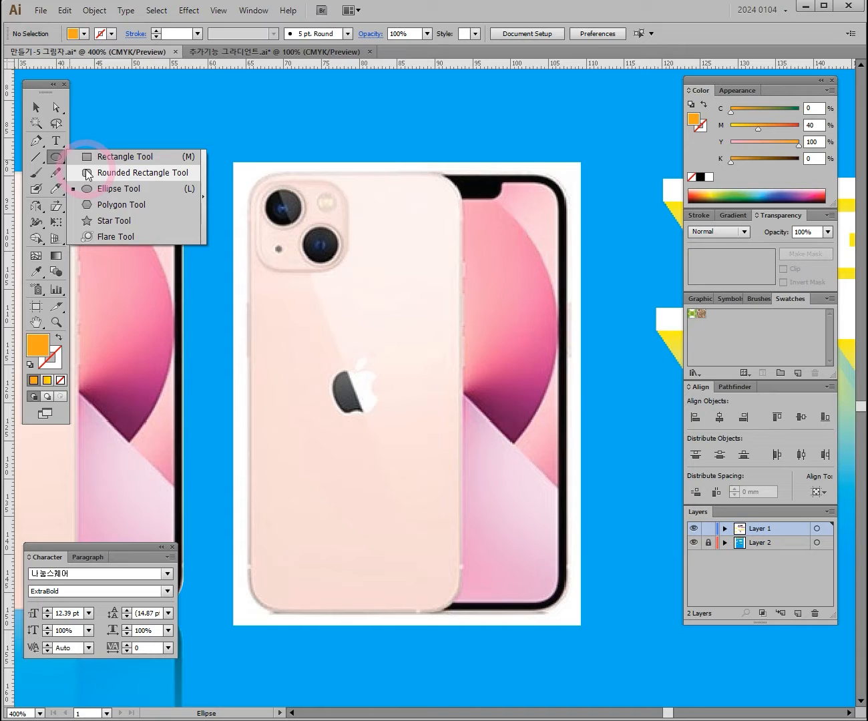
{"action": "left_click", "coordinate": [85, 172]}
{"action": "mouse_move", "coordinate": [39, 82]}
{"action": "left_mouse_down"}
{"action": "mouse_move", "coordinate": [54, 89]}
{"action": "mouse_move", "coordinate": [41, 86]}
{"action": "left_mouse_up"}
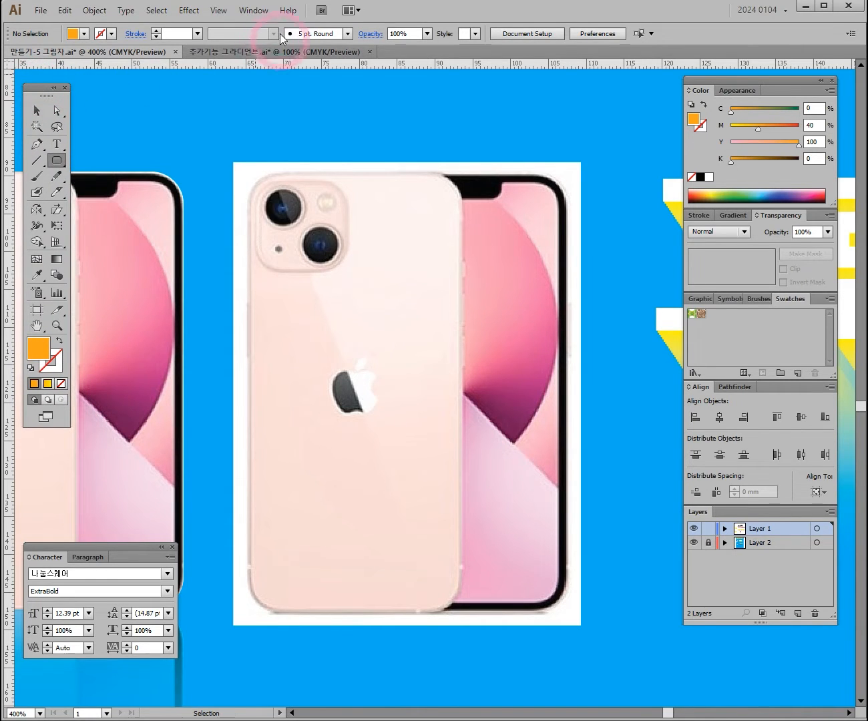
{"action": "left_click", "coordinate": [253, 10]}
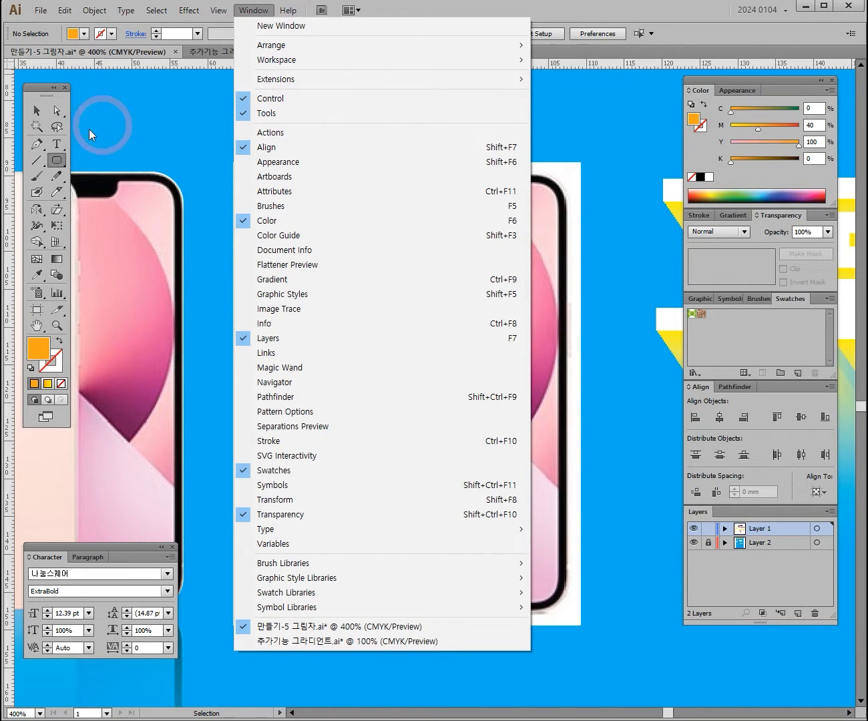
{"action": "left_click_drag", "start_coordinate": [59, 159], "coordinate": [115, 182]}
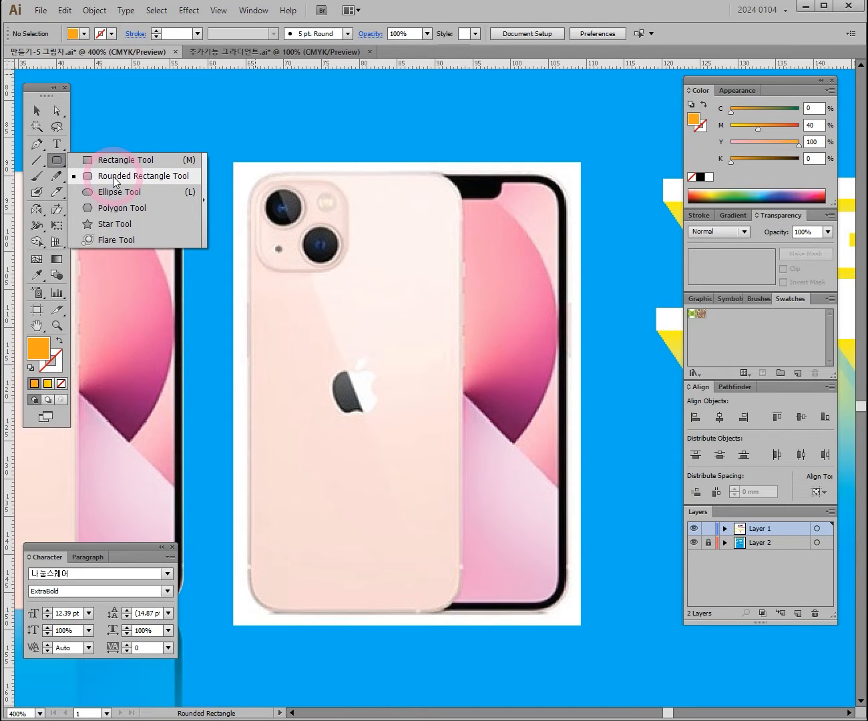
{"action": "left_click_drag", "start_coordinate": [115, 181], "coordinate": [114, 175]}
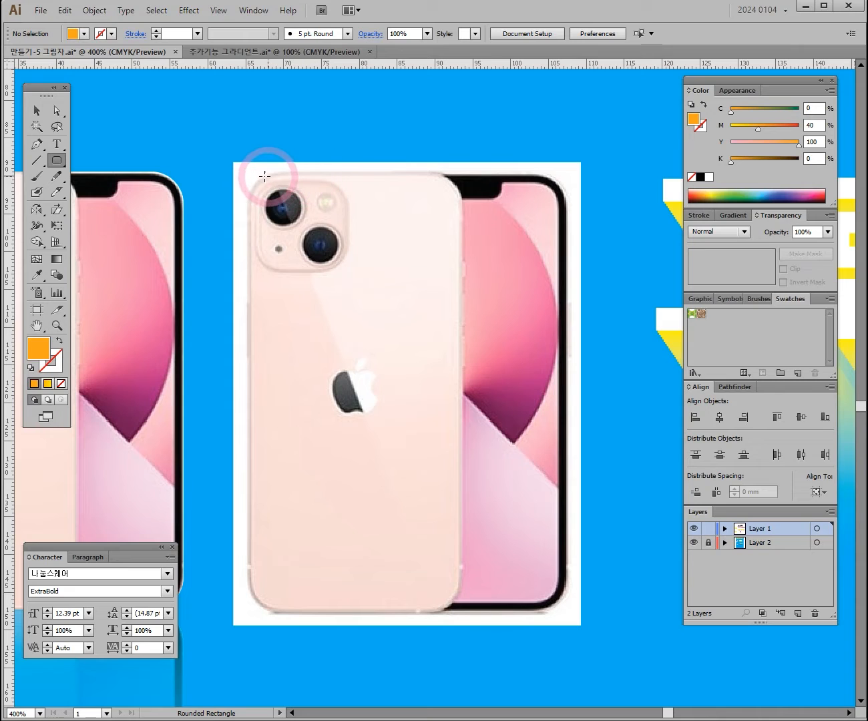
{"action": "left_click_drag", "start_coordinate": [247, 177], "coordinate": [600, 653]}
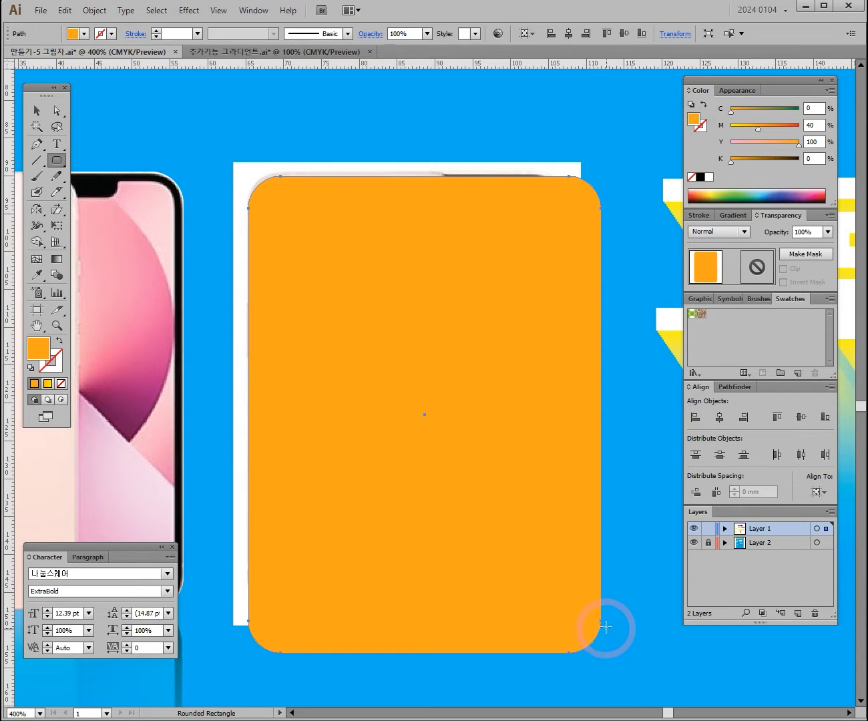
{"action": "key", "text": "ctrl"}
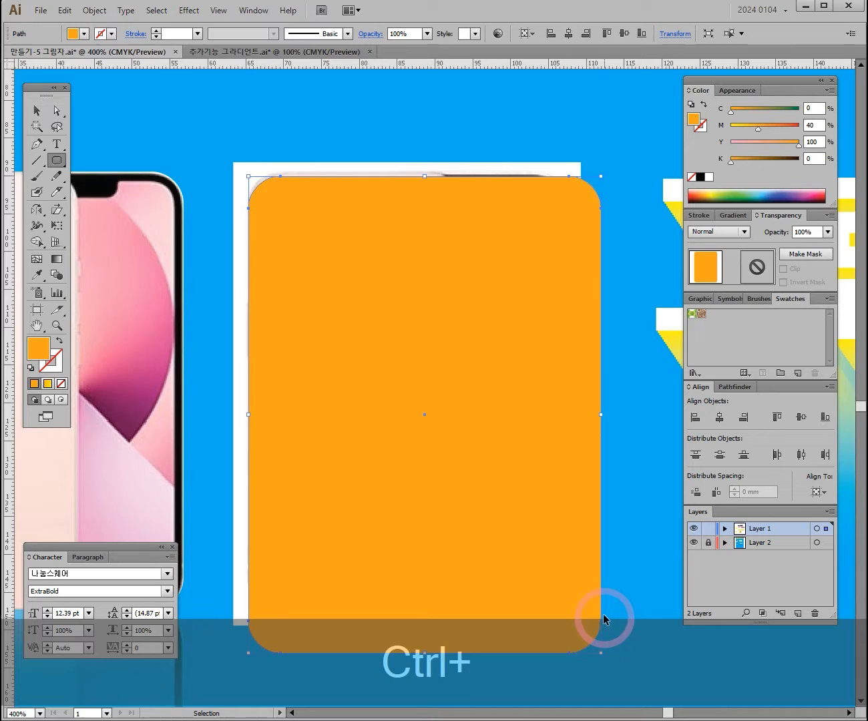
{"action": "key", "text": "ctrl+z"}
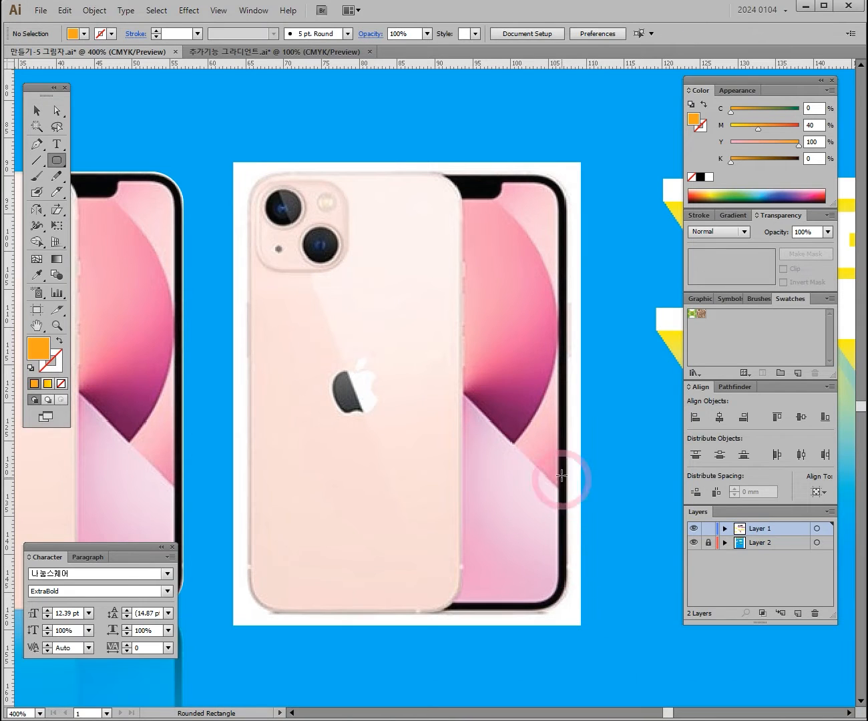
- Draw an orange rounded rectangle covering the whole phone, adjusting its corner radius to match the phone's corners
{"action": "left_click_drag", "start_coordinate": [250, 175], "coordinate": [575, 621]}
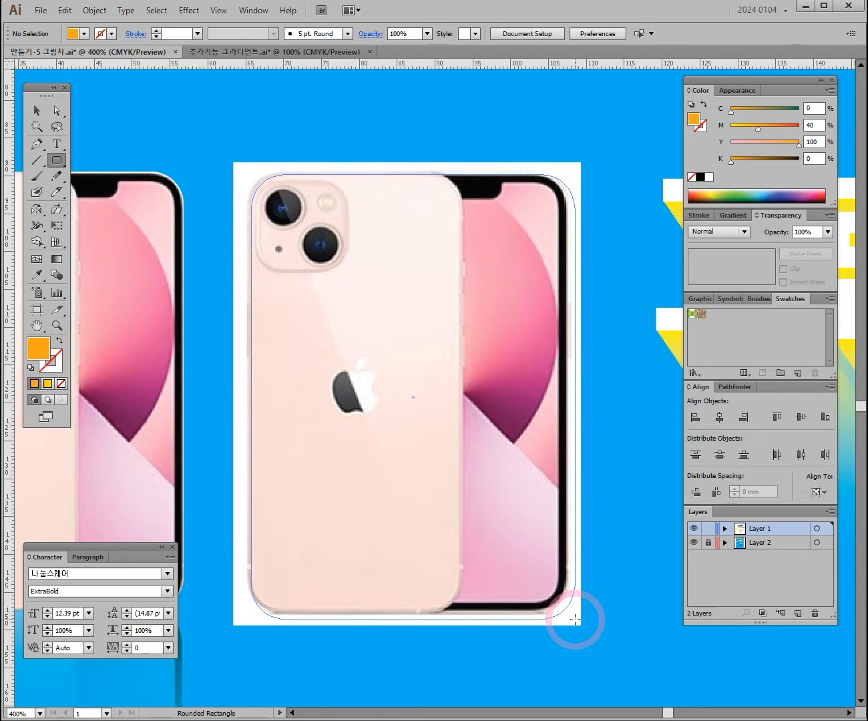
{"action": "key", "text": "Up"}
{"action": "key", "text": "Up"}
{"action": "key", "text": "Up"}
{"action": "key", "text": "Up"}
{"action": "key", "text": "Up"}
{"action": "key", "text": "Up"}
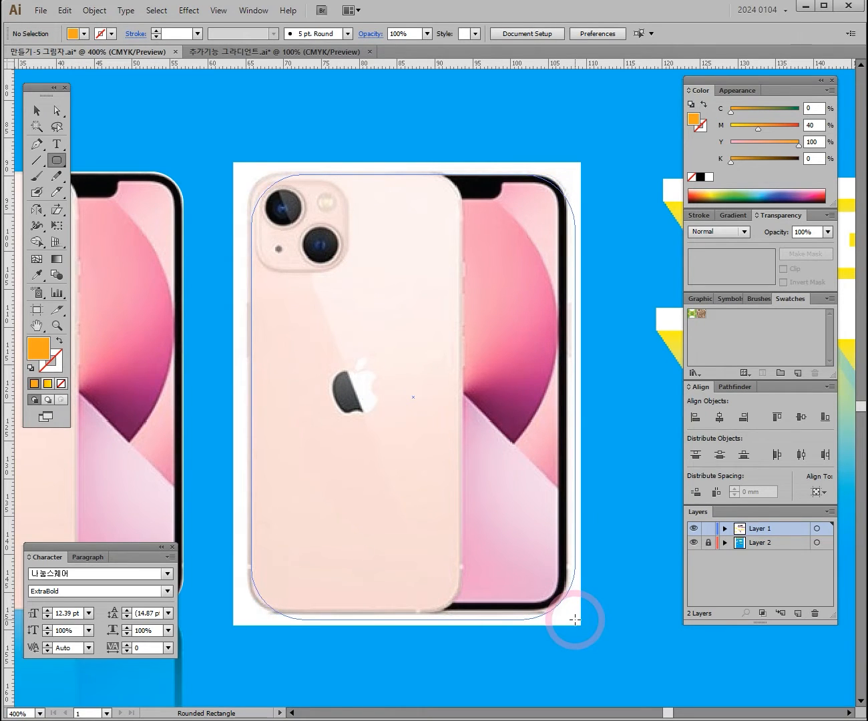
{"action": "key", "text": "Down"}
{"action": "key", "text": "Down"}
{"action": "key", "text": "Down"}
{"action": "key", "text": "Up"}
{"action": "key", "text": "Up"}
{"action": "key", "text": "Up"}
{"action": "key", "text": "Up"}
{"action": "key", "text": "Up"}
{"action": "key", "text": "Up"}
{"action": "key", "text": "Up"}
{"action": "key", "text": "Up"}
{"action": "key", "text": "Up"}
{"action": "key", "text": "Up"}
{"action": "key", "text": "Up"}
{"action": "key", "text": "Up"}
{"action": "key", "text": "Up"}
{"action": "key", "text": "Up"}
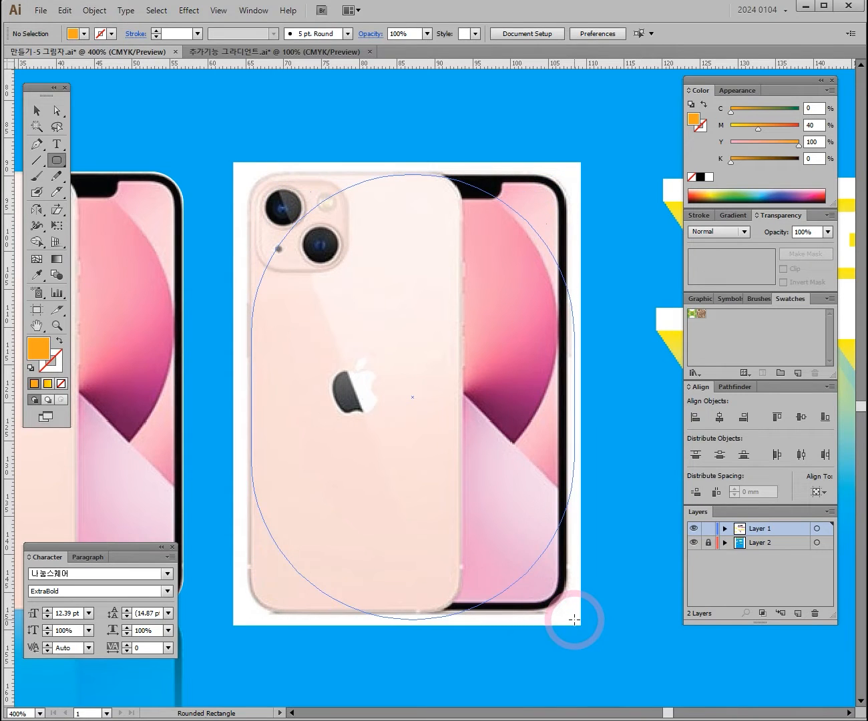
{"action": "key", "text": "Down"}
{"action": "key", "text": "Down"}
{"action": "key", "text": "Down"}
{"action": "key", "text": "Down"}
{"action": "key", "text": "Down"}
{"action": "key", "text": "Down"}
{"action": "key", "text": "Down"}
{"action": "key", "text": "Down"}
{"action": "key", "text": "Down"}
{"action": "key", "text": "Down"}
{"action": "key", "text": "Down"}
{"action": "key", "text": "Down"}
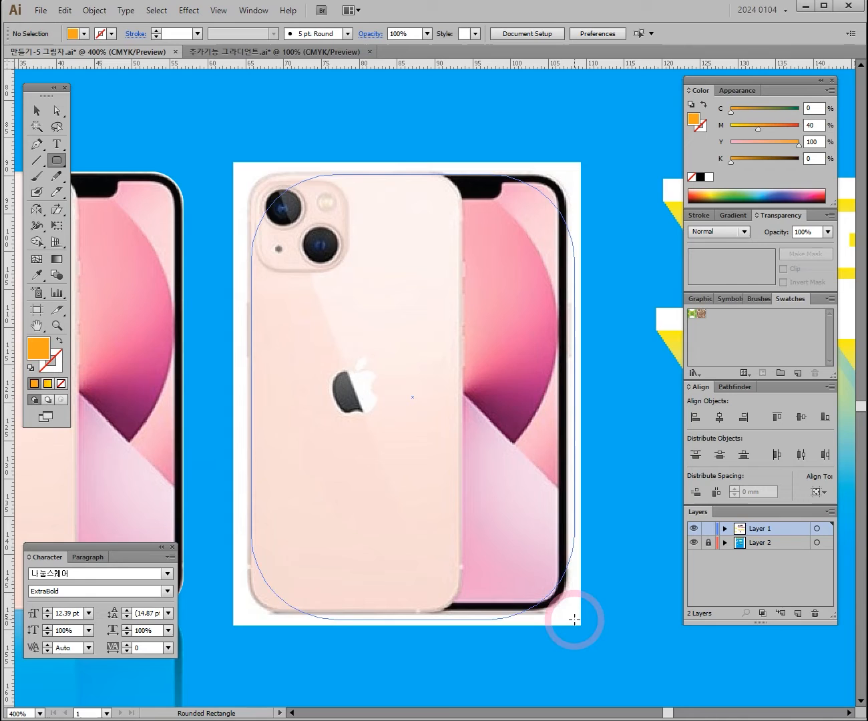
{"action": "key", "text": "Up"}
{"action": "key", "text": "Up"}
{"action": "key", "text": "Up"}
{"action": "key", "text": "Up"}
{"action": "key", "text": "Up"}
{"action": "key", "text": "Up"}
{"action": "key", "text": "Up"}
{"action": "key", "text": "Up"}
{"action": "key", "text": "Up"}
{"action": "key", "text": "Up"}
{"action": "key", "text": "Up"}
{"action": "key", "text": "Up"}
{"action": "key", "text": "Down"}
{"action": "key", "text": "Down"}
{"action": "key", "text": "Down"}
{"action": "key", "text": "Down"}
{"action": "key", "text": "Down"}
{"action": "key", "text": "Down"}
{"action": "key", "text": "Down"}
{"action": "key", "text": "Down"}
{"action": "key", "text": "Down"}
{"action": "key", "text": "Down"}
{"action": "key", "text": "Down"}
{"action": "key", "text": "Down"}
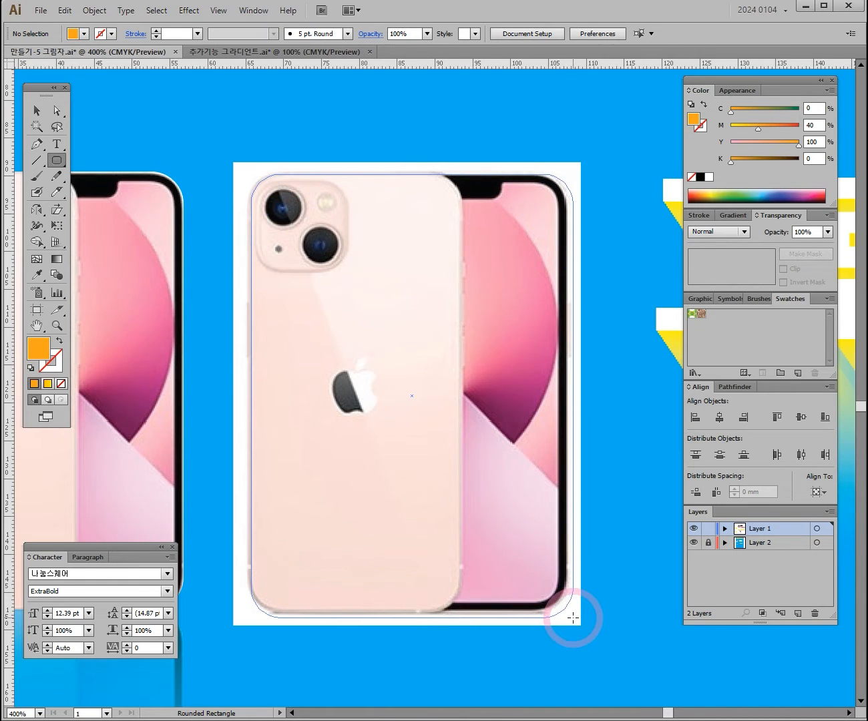
{"action": "mouse_move", "coordinate": [573, 617]}
{"action": "left_mouse_down"}
{"action": "mouse_move", "coordinate": [523, 494]}
{"action": "mouse_move", "coordinate": [234, 264]}
{"action": "mouse_move", "coordinate": [314, 497]}
{"action": "mouse_move", "coordinate": [593, 526]}
{"action": "mouse_move", "coordinate": [507, 460]}
{"action": "mouse_move", "coordinate": [509, 580]}
{"action": "mouse_move", "coordinate": [527, 608]}
{"action": "mouse_move", "coordinate": [567, 612]}
{"action": "left_mouse_up"}
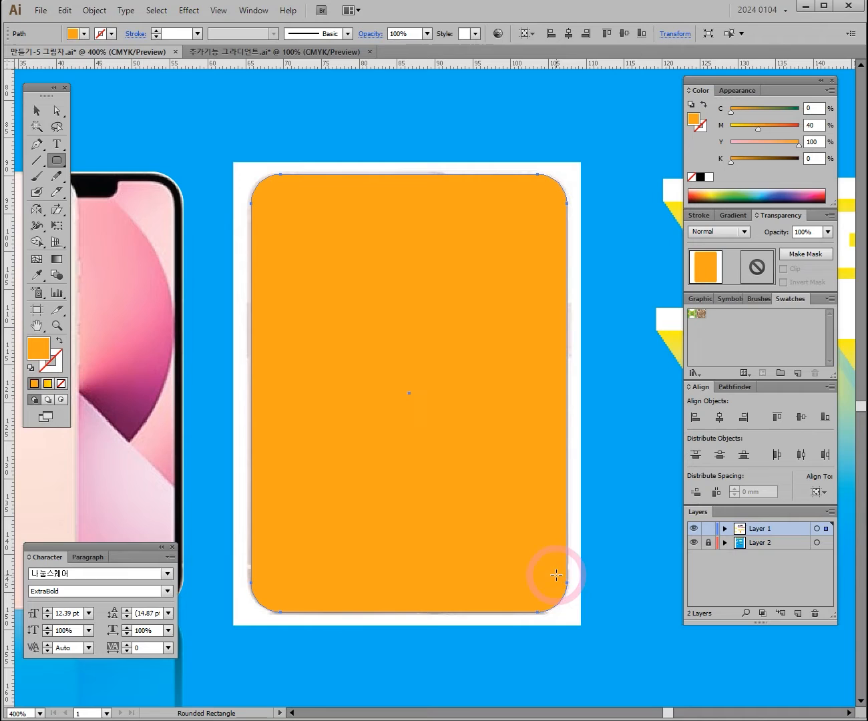
- Try moving the rounded rectangle off the phone and place it back over the phone's outline
{"action": "left_click_drag", "start_coordinate": [321, 198], "coordinate": [318, 451]}
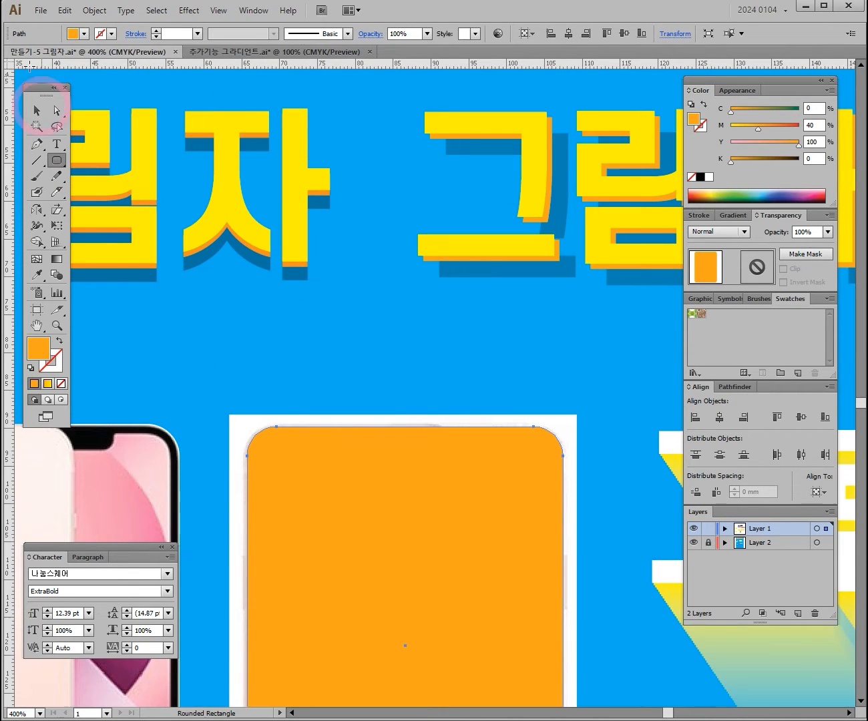
{"action": "left_click", "coordinate": [36, 111]}
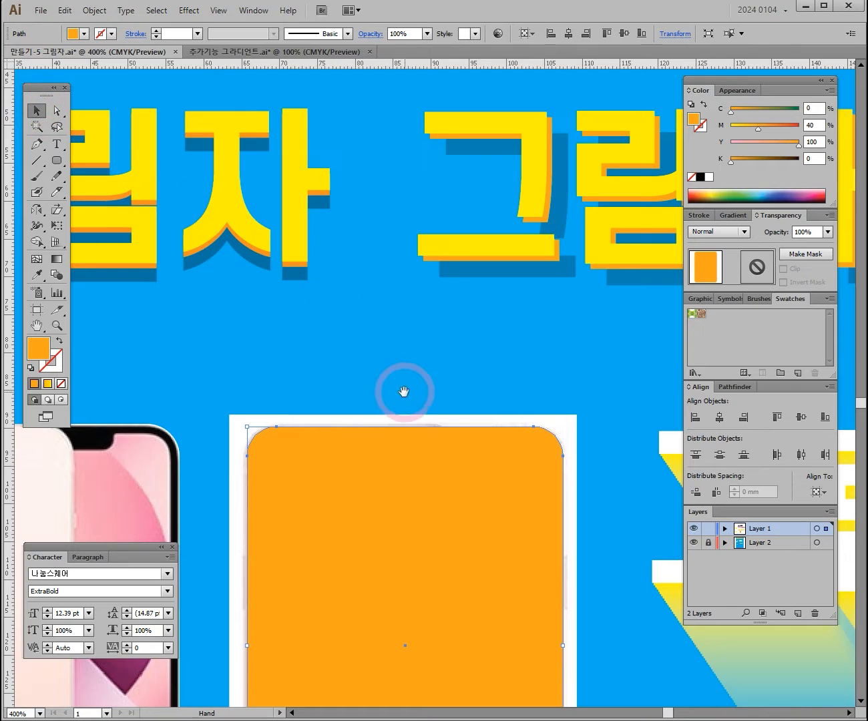
{"action": "left_click_drag", "start_coordinate": [403, 391], "coordinate": [397, 162]}
{"action": "left_click_drag", "start_coordinate": [452, 315], "coordinate": [540, 413]}
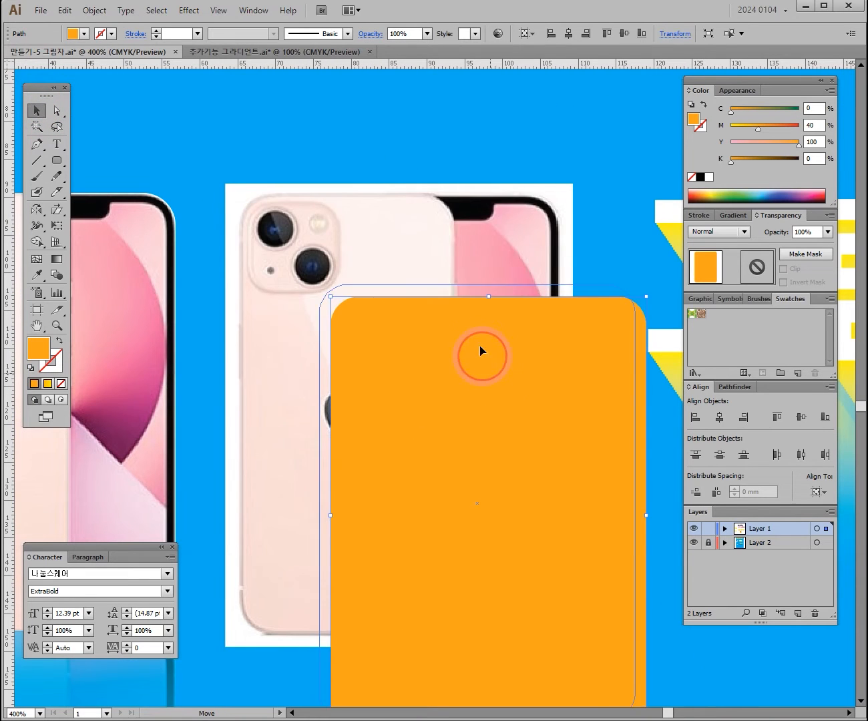
{"action": "left_click_drag", "start_coordinate": [415, 276], "coordinate": [415, 276]}
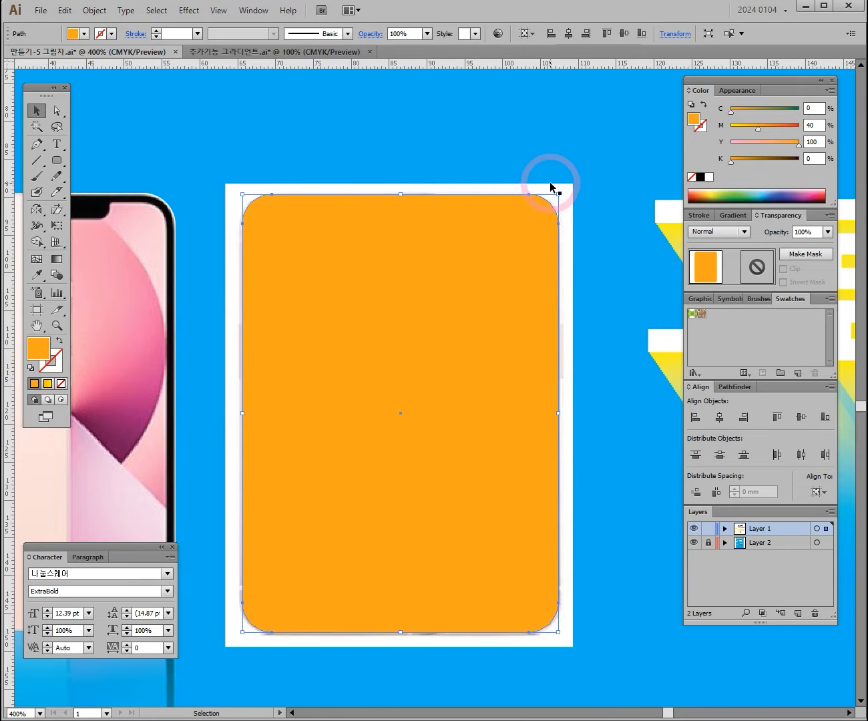
- Lower the orange rounded rectangle's upper edge slightly to fit the phone, and shift it together with the white-backed image
{"action": "mouse_move", "coordinate": [557, 196]}
{"action": "left_mouse_down"}
{"action": "mouse_move", "coordinate": [521, 241]}
{"action": "mouse_move", "coordinate": [556, 195]}
{"action": "left_mouse_up"}
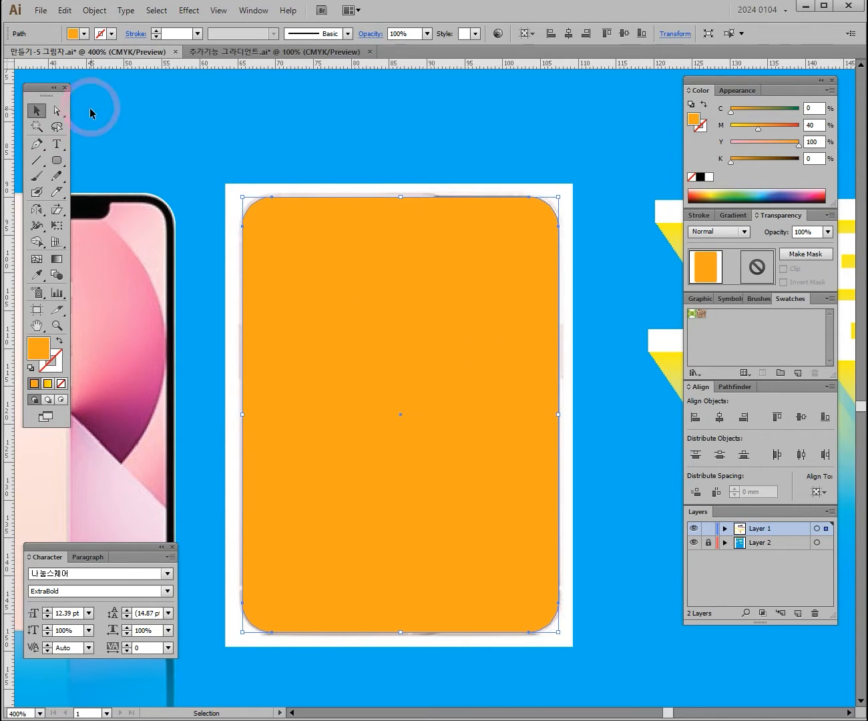
{"action": "left_click_drag", "start_coordinate": [325, 120], "coordinate": [425, 283]}
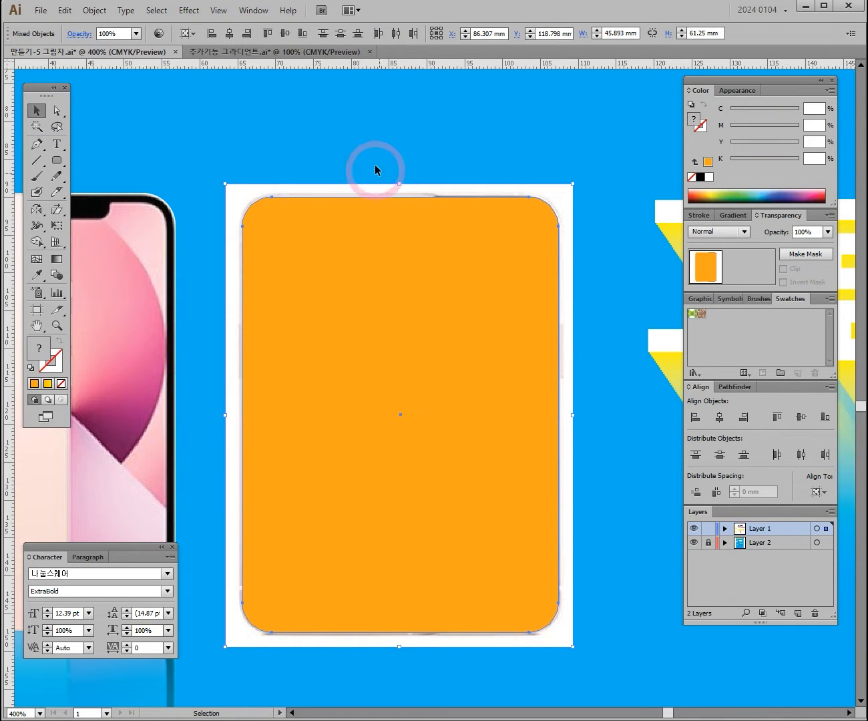
{"action": "left_click_drag", "start_coordinate": [392, 251], "coordinate": [457, 315]}
- Try moving the phone image and the rounded rectangle apart separately, and undo the moves
{"action": "left_click", "coordinate": [479, 150]}
{"action": "left_click_drag", "start_coordinate": [479, 164], "coordinate": [238, 131]}
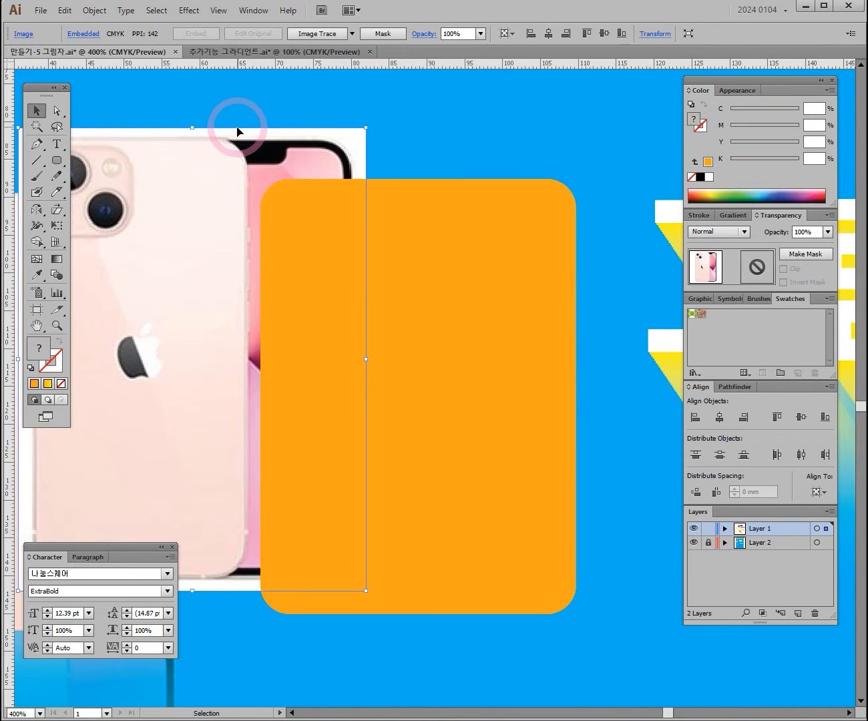
{"action": "left_click_drag", "start_coordinate": [535, 263], "coordinate": [392, 273]}
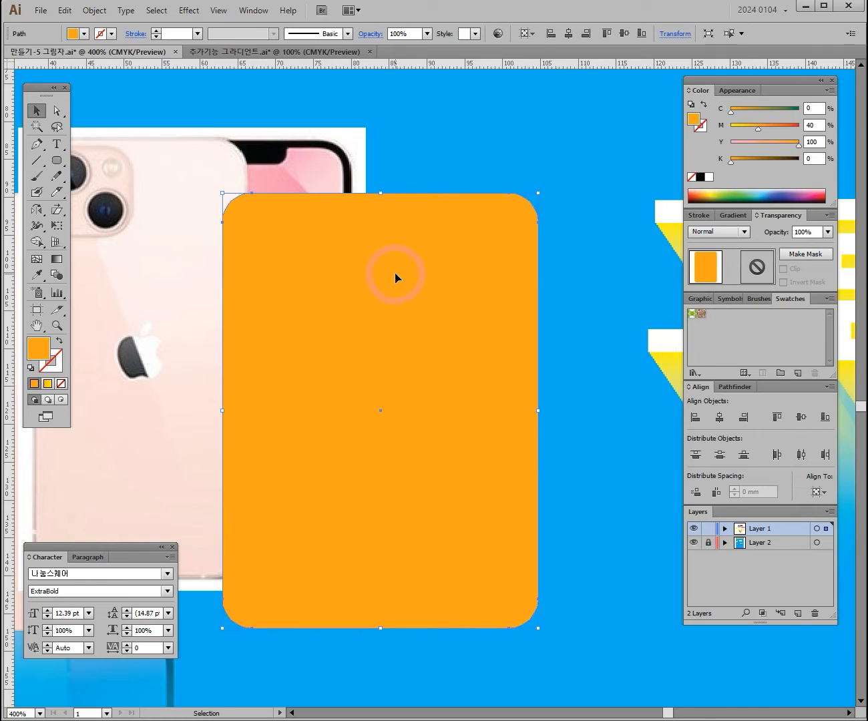
{"action": "key", "text": "ctrl+z"}
{"action": "key", "text": "ctrl+z"}
{"action": "key", "text": "ctrl+z"}
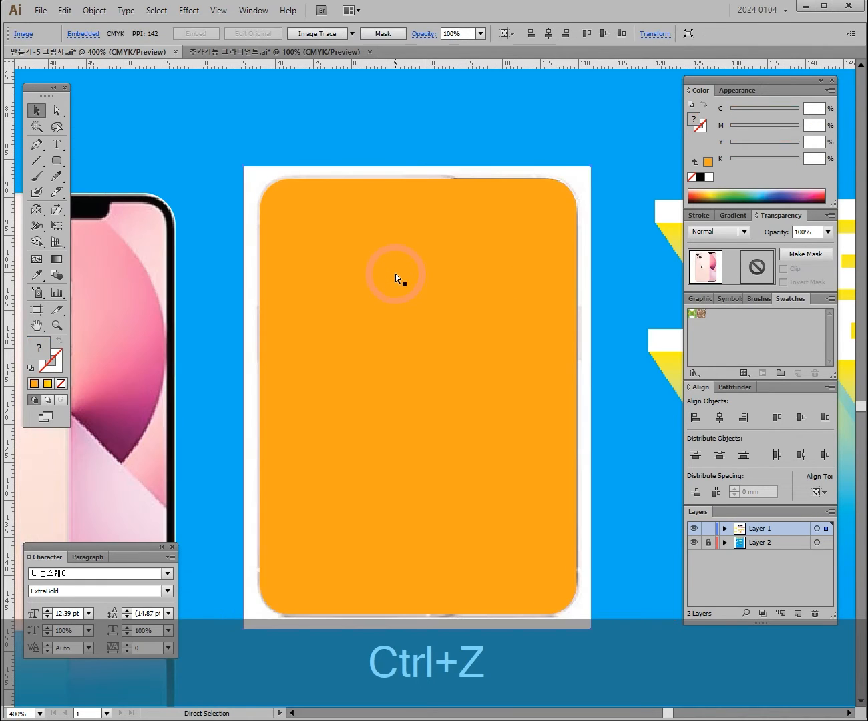
- Make a clipping mask from the phone image and the orange rounded rectangle to cut away the white background, and deselect it
{"action": "left_click", "coordinate": [37, 116]}
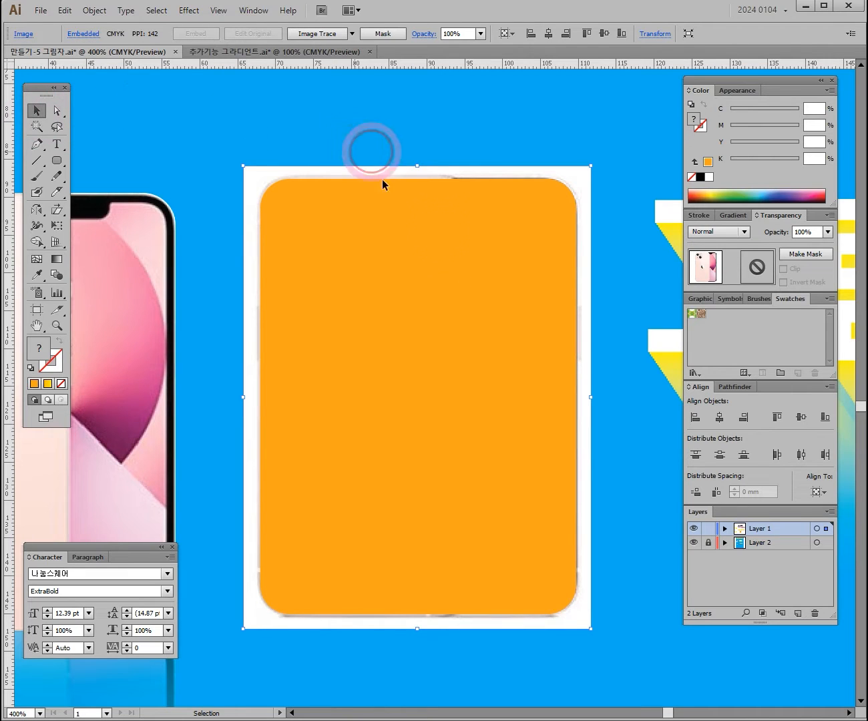
{"action": "left_click", "coordinate": [533, 399], "text": "shift"}
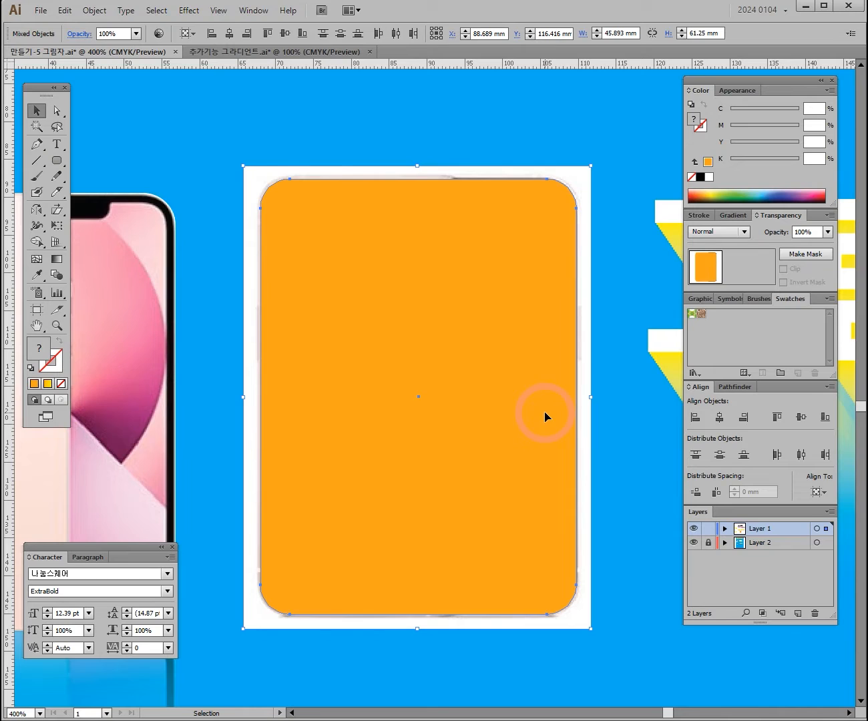
{"action": "key", "text": "ctrl"}
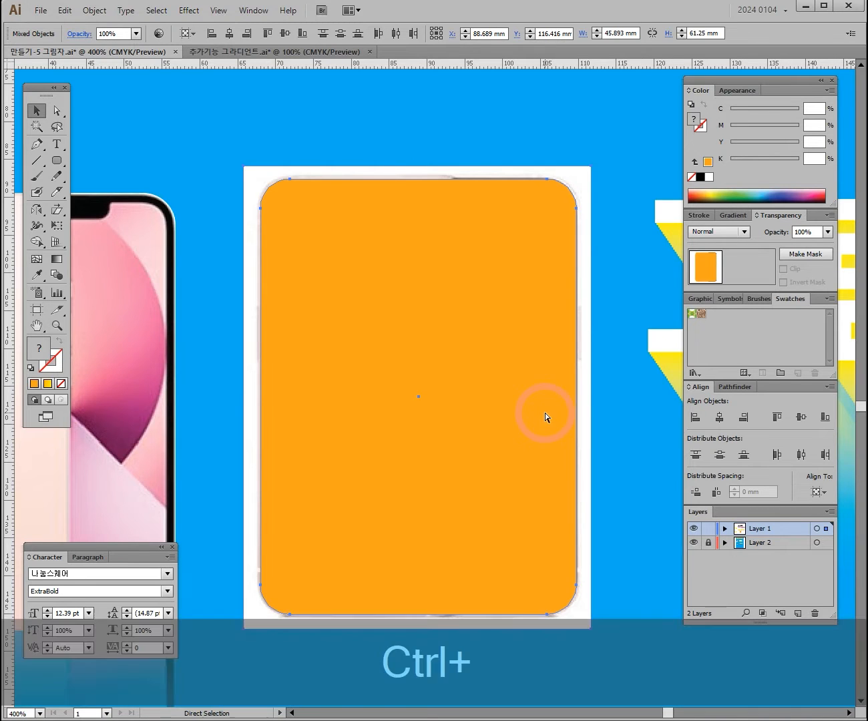
{"action": "key", "text": "ctrl+7"}
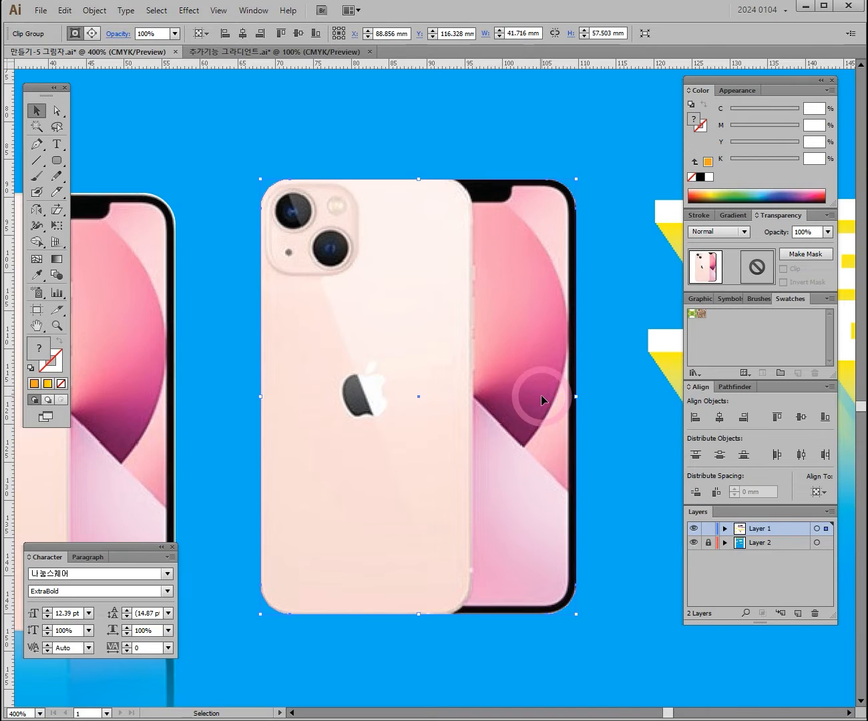
{"action": "key", "text": "ctrl"}
{"action": "key", "text": "ctrl+space"}
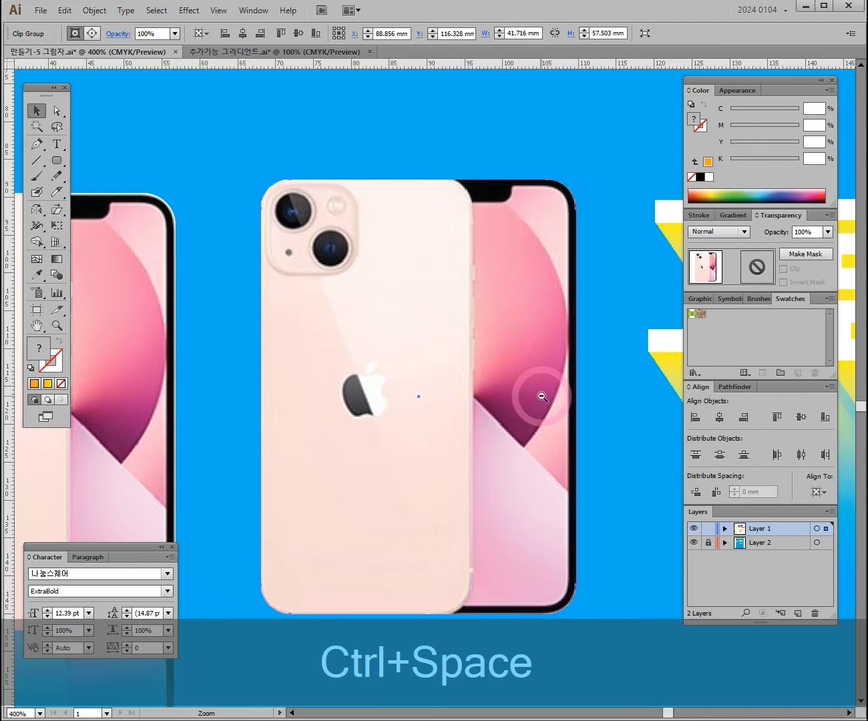
{"action": "left_click", "coordinate": [488, 401], "text": "ctrl+alt"}
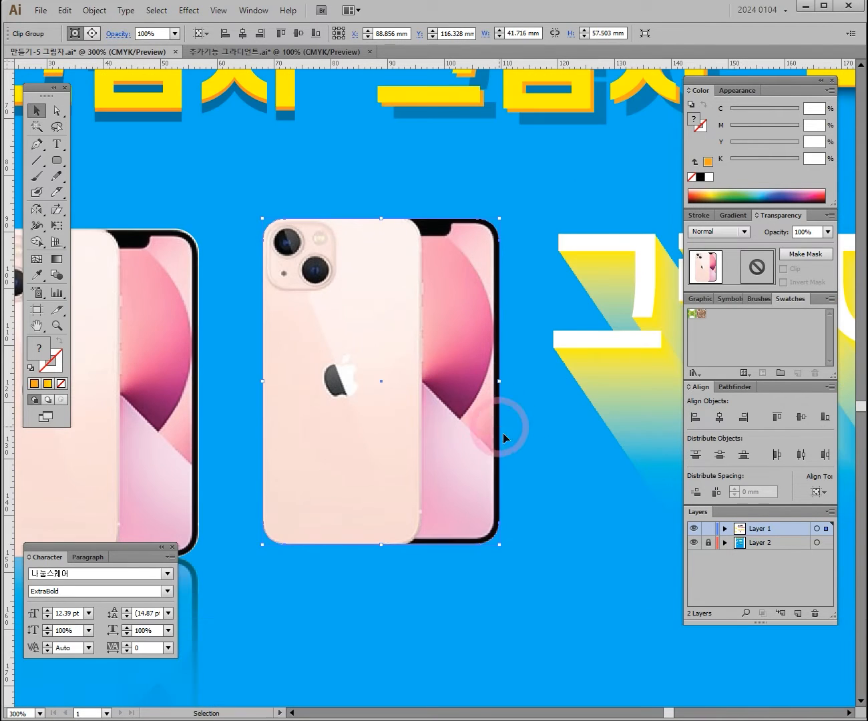
{"action": "left_click", "coordinate": [547, 484]}
- Draw a large orange five-pointed star over the cut-out phone and move it onto the phone's middle
{"action": "key", "text": "ctrl+space"}
{"action": "left_click", "coordinate": [428, 385], "text": "ctrl"}
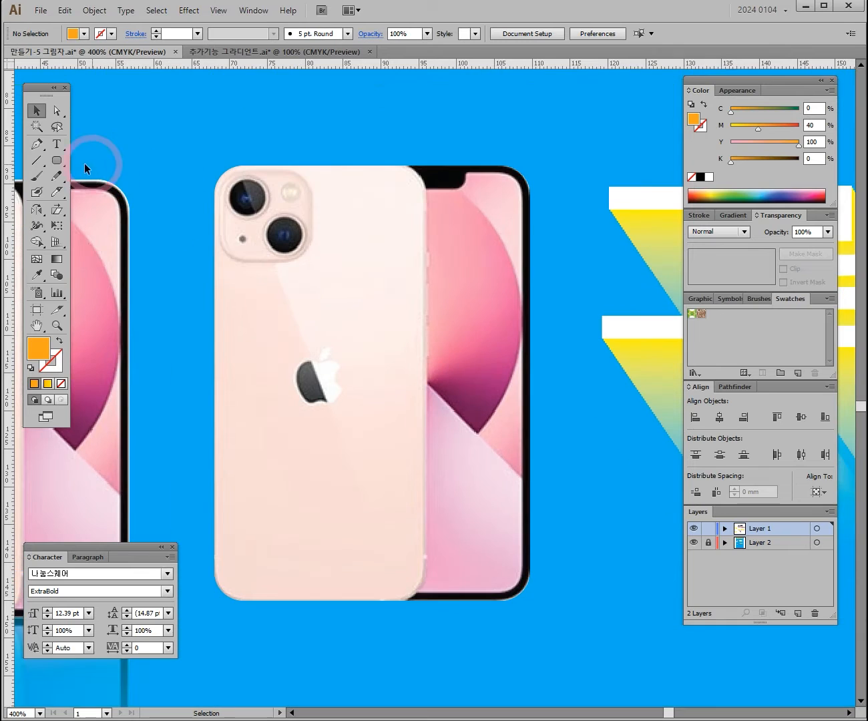
{"action": "left_click_drag", "start_coordinate": [62, 161], "coordinate": [101, 231]}
{"action": "left_click_drag", "start_coordinate": [355, 320], "coordinate": [413, 421]}
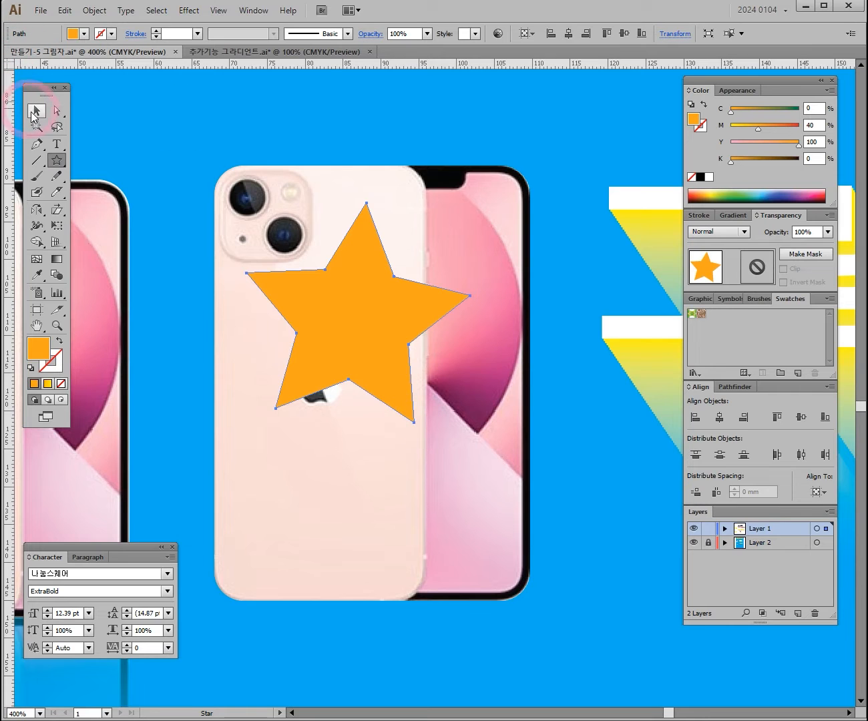
{"action": "left_click", "coordinate": [36, 111]}
{"action": "left_click_drag", "start_coordinate": [349, 301], "coordinate": [407, 395]}
- Try clipping the phone to the star with a clipping mask, and undo it
{"action": "left_click_drag", "start_coordinate": [283, 125], "coordinate": [470, 388]}
{"action": "key", "text": "ctrl"}
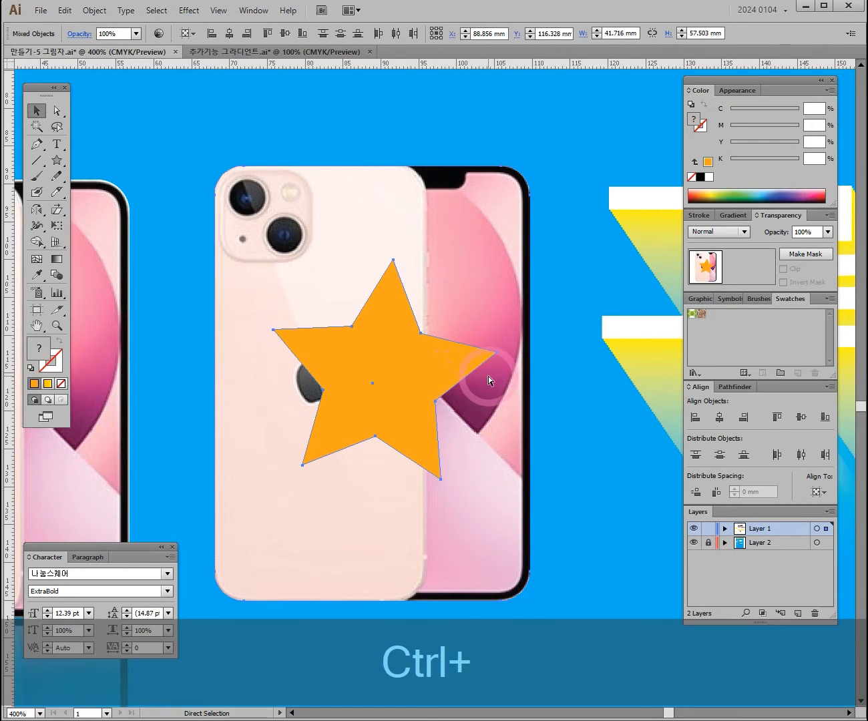
{"action": "key", "text": "ctrl+7"}
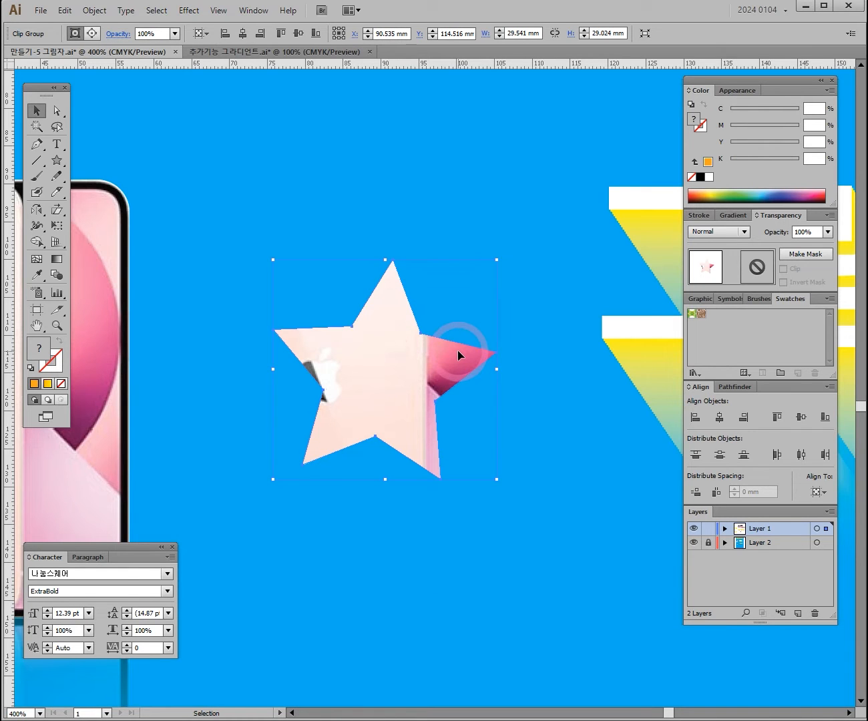
{"action": "key", "text": "ctrl"}
{"action": "key", "text": "ctrl+z"}
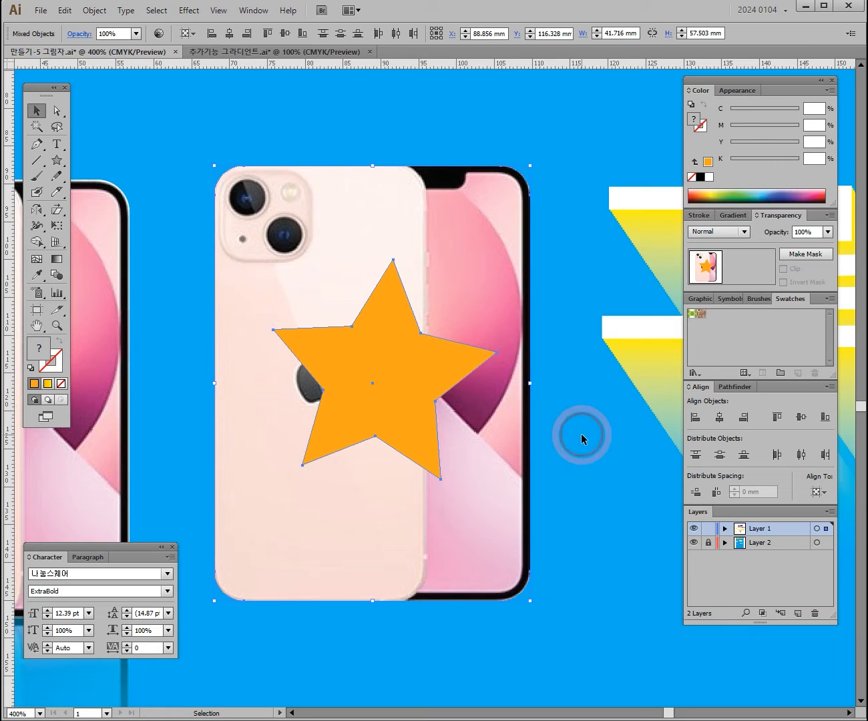
- Delete the orange star from the phone
{"action": "left_click", "coordinate": [581, 433]}
{"action": "left_click", "coordinate": [409, 349]}
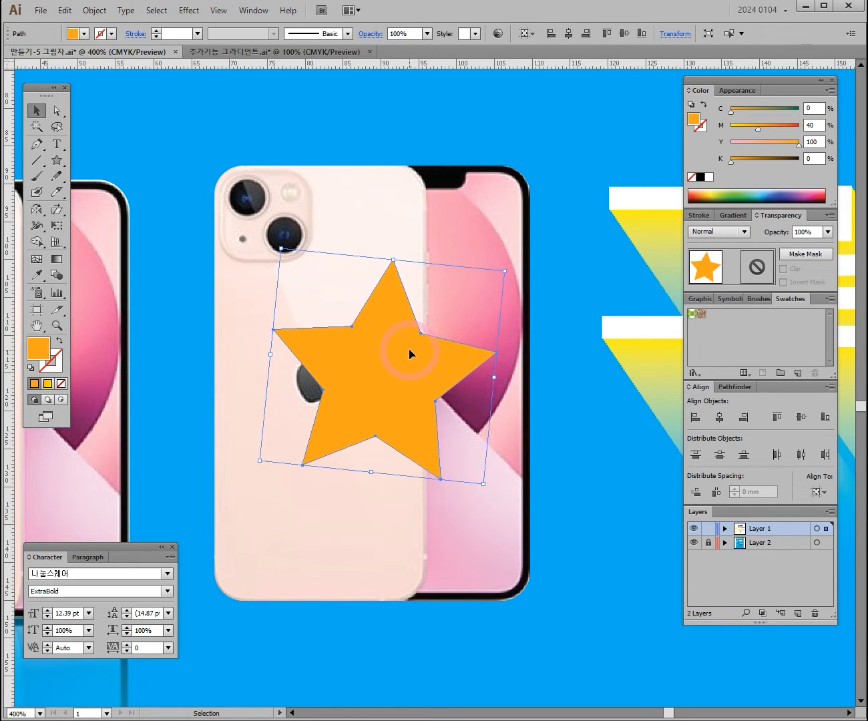
{"action": "key", "text": "Delete"}
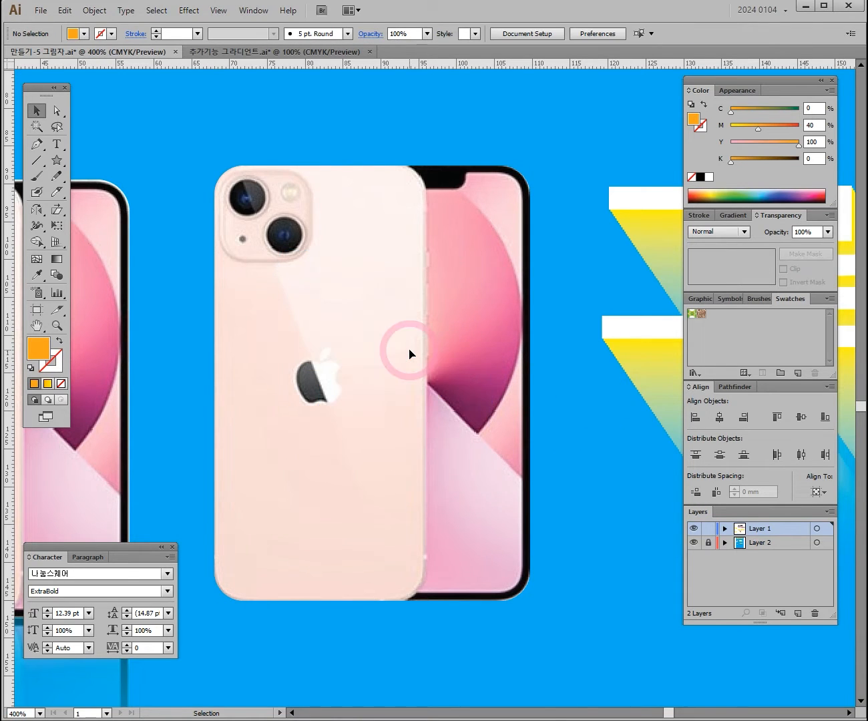
- Move the cut-out phone slightly, release its clipping mask, and deselect everything
{"action": "left_click_drag", "start_coordinate": [394, 259], "coordinate": [369, 276]}
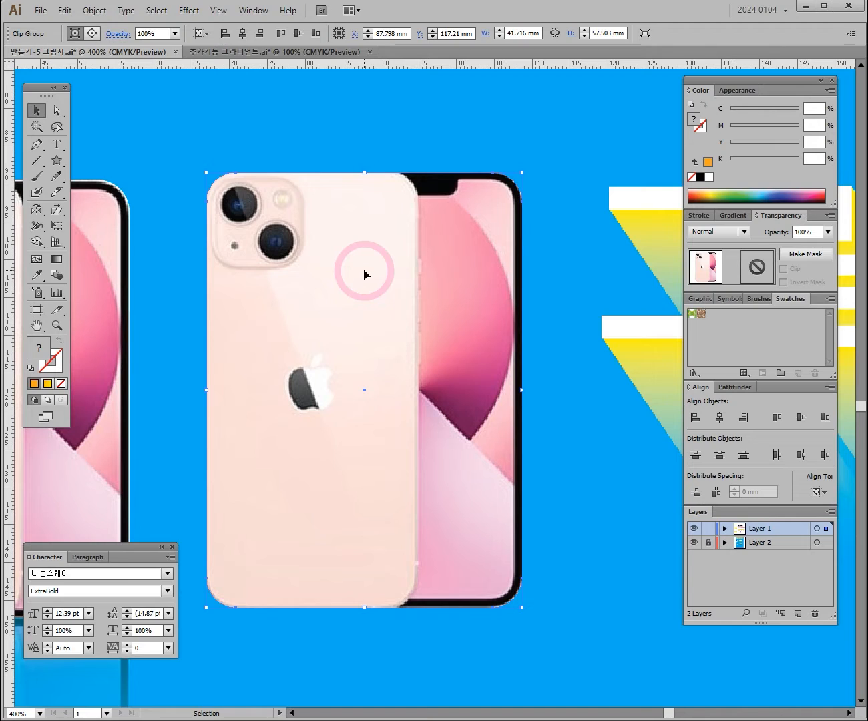
{"action": "right_click", "coordinate": [364, 271]}
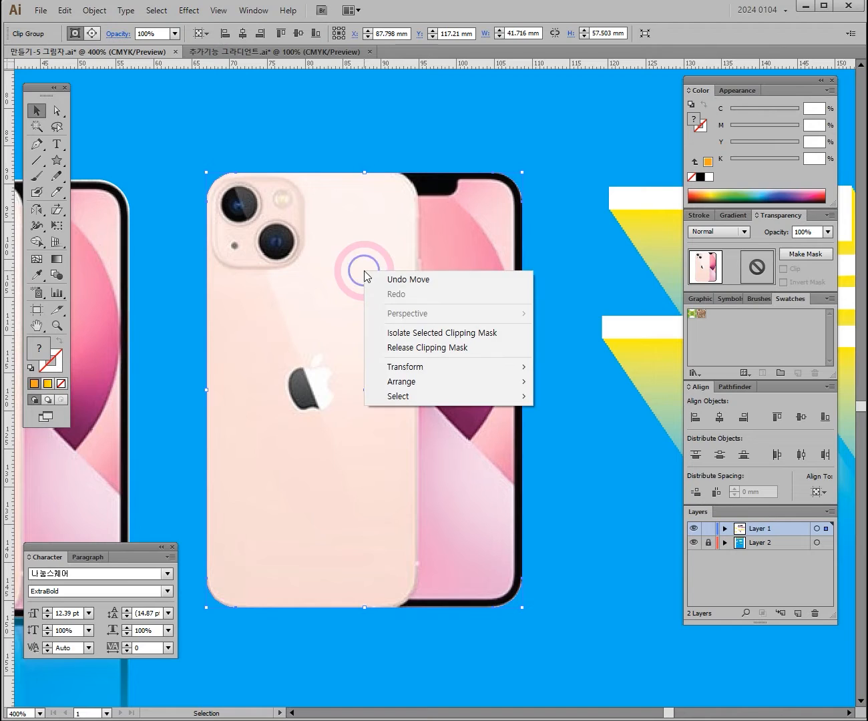
{"action": "left_click", "coordinate": [442, 348]}
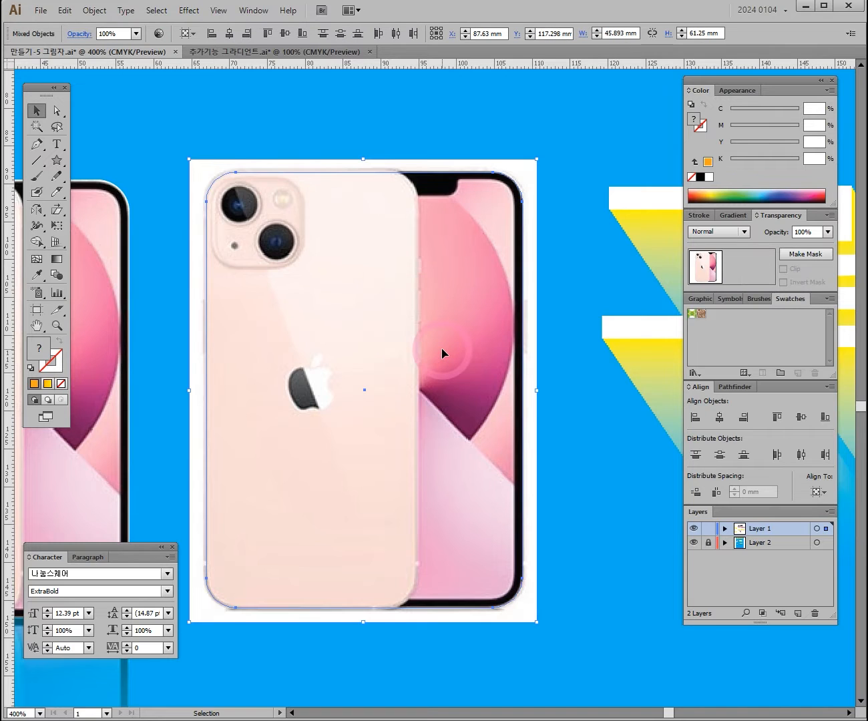
{"action": "left_click", "coordinate": [574, 222]}
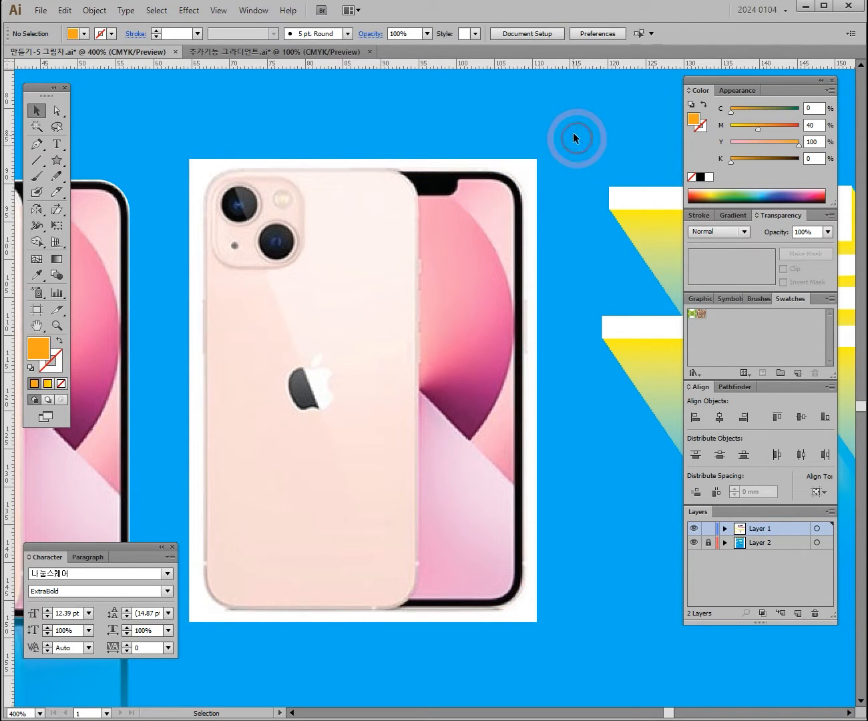
- Move the phone image aside, select the unfilled rounded rectangle, and fill it with green (C 37.25, M 0, Y 100, K 0)
{"action": "left_click_drag", "start_coordinate": [537, 161], "coordinate": [354, 161]}
{"action": "left_click_drag", "start_coordinate": [447, 114], "coordinate": [536, 351]}
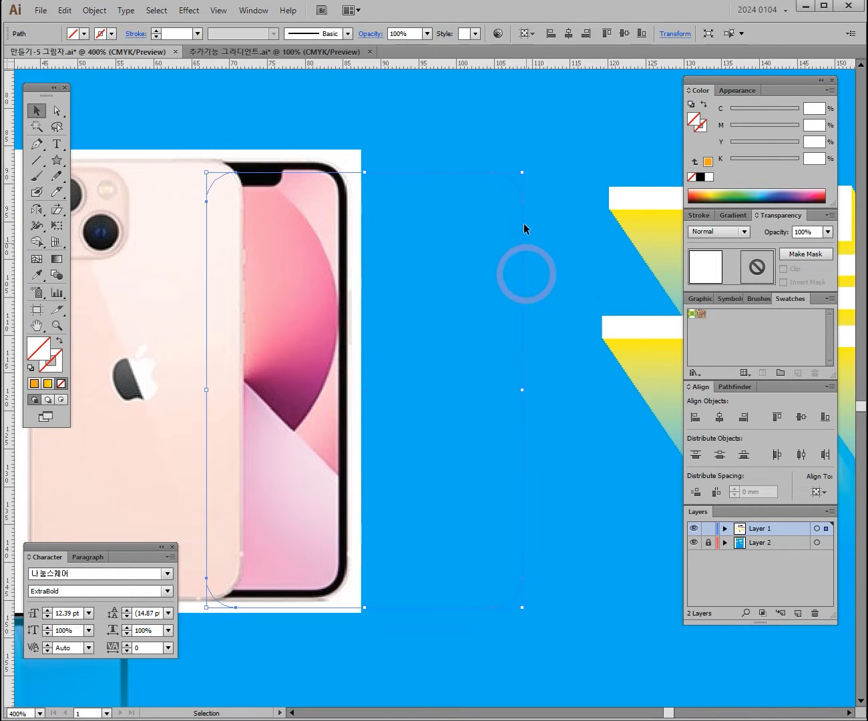
{"action": "left_click", "coordinate": [550, 178]}
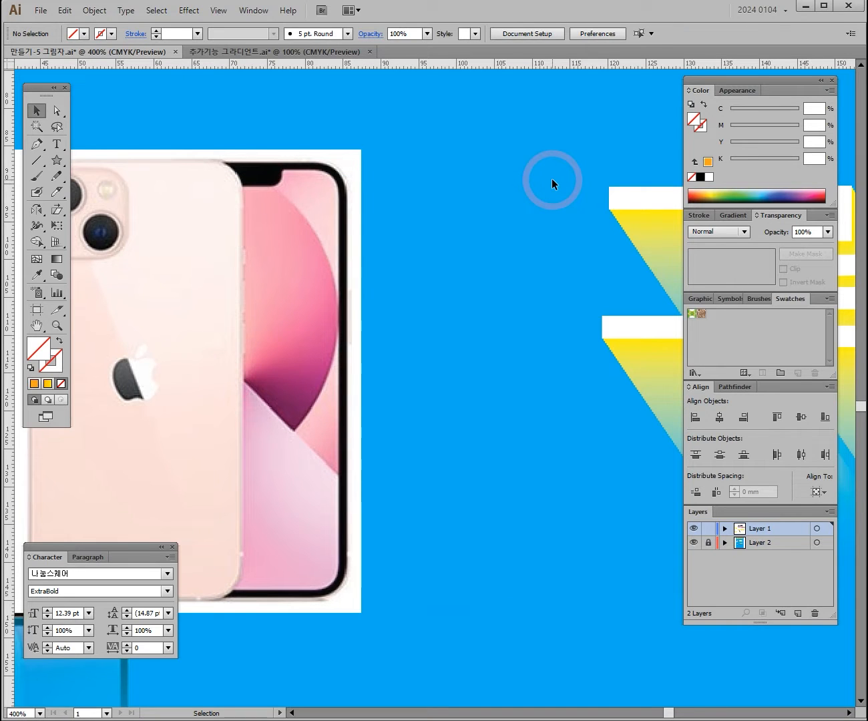
{"action": "key", "text": "ctrl+z"}
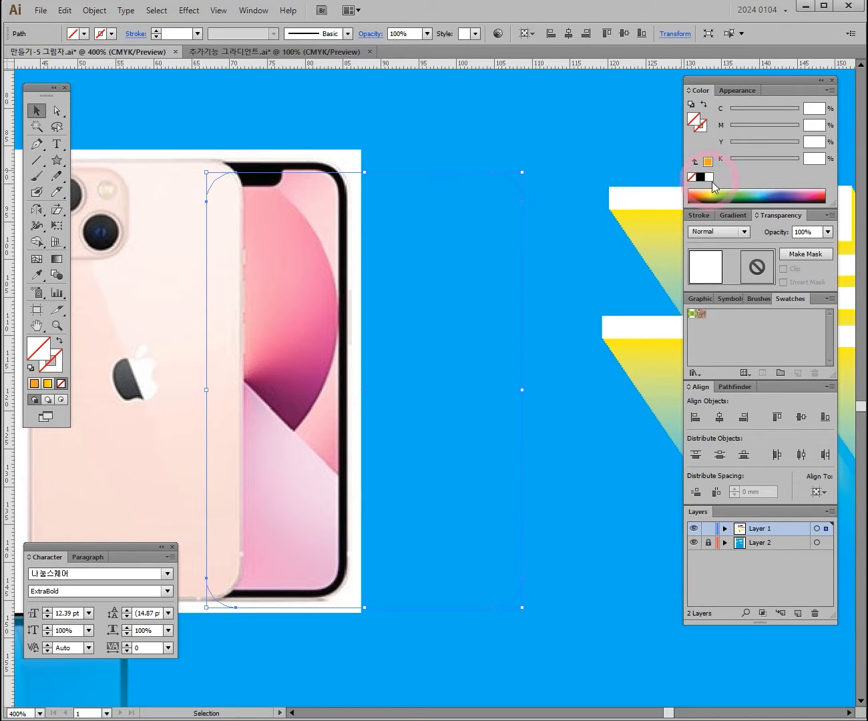
{"action": "left_click", "coordinate": [712, 194]}
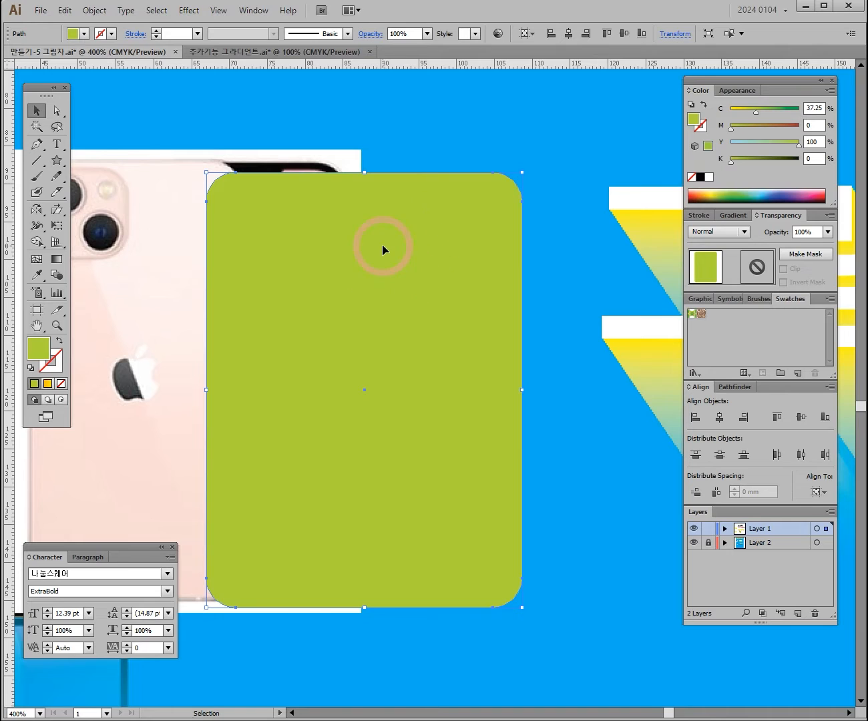
- Realign the phone image and the green rounded rectangle, and make a clipping mask from the two again
{"action": "left_click_drag", "start_coordinate": [336, 159], "coordinate": [538, 151]}
{"action": "left_click_drag", "start_coordinate": [459, 296], "coordinate": [485, 281]}
{"action": "left_click_drag", "start_coordinate": [528, 388], "coordinate": [528, 390]}
{"action": "left_click_drag", "start_coordinate": [394, 123], "coordinate": [434, 214]}
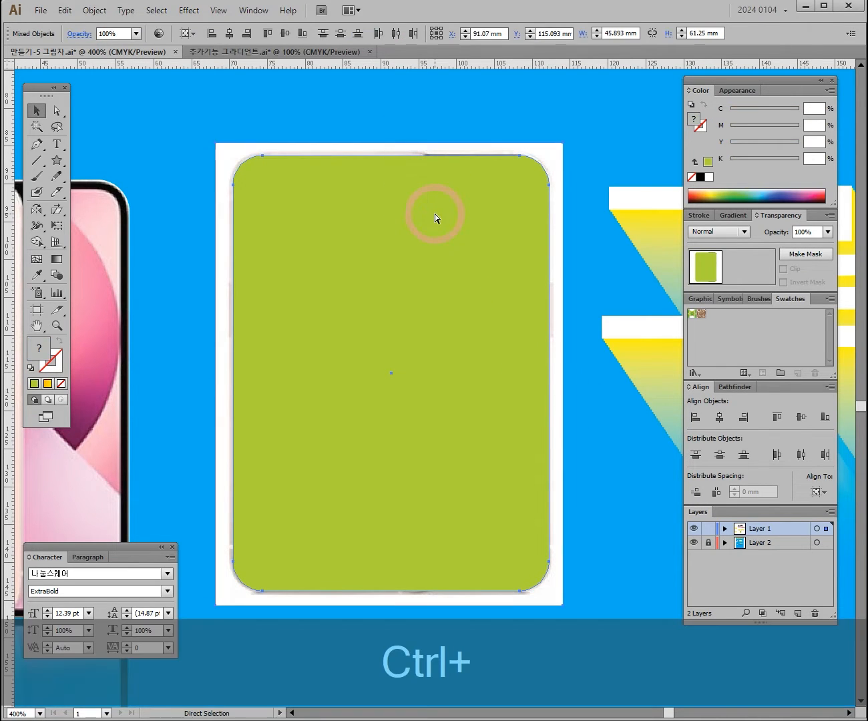
{"action": "key", "text": "ctrl+7"}
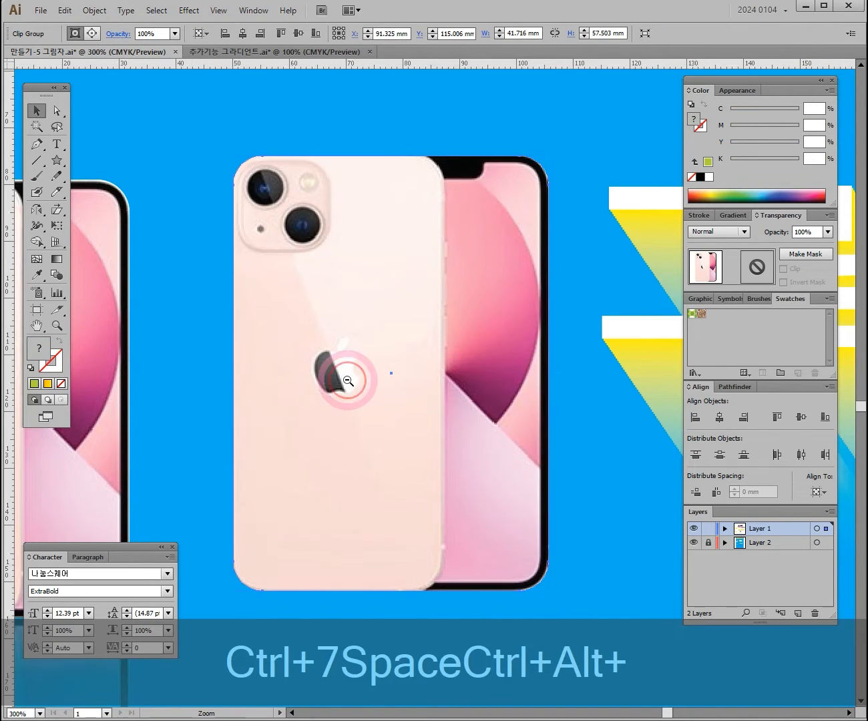
- Position the cut-out phone beside the finished phone with the reflection, at roughly the same height
{"action": "left_click", "coordinate": [341, 368], "text": "ctrl+alt"}
{"action": "left_click", "coordinate": [455, 387], "text": "ctrl+alt"}
{"action": "left_click_drag", "start_coordinate": [449, 387], "coordinate": [421, 269]}
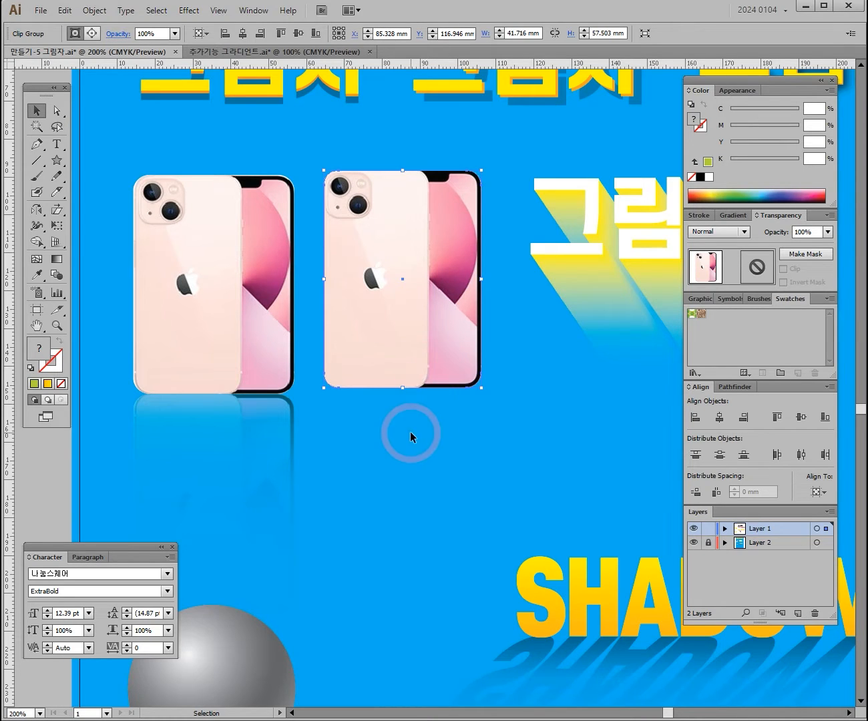
{"action": "left_click_drag", "start_coordinate": [503, 383], "coordinate": [442, 368]}
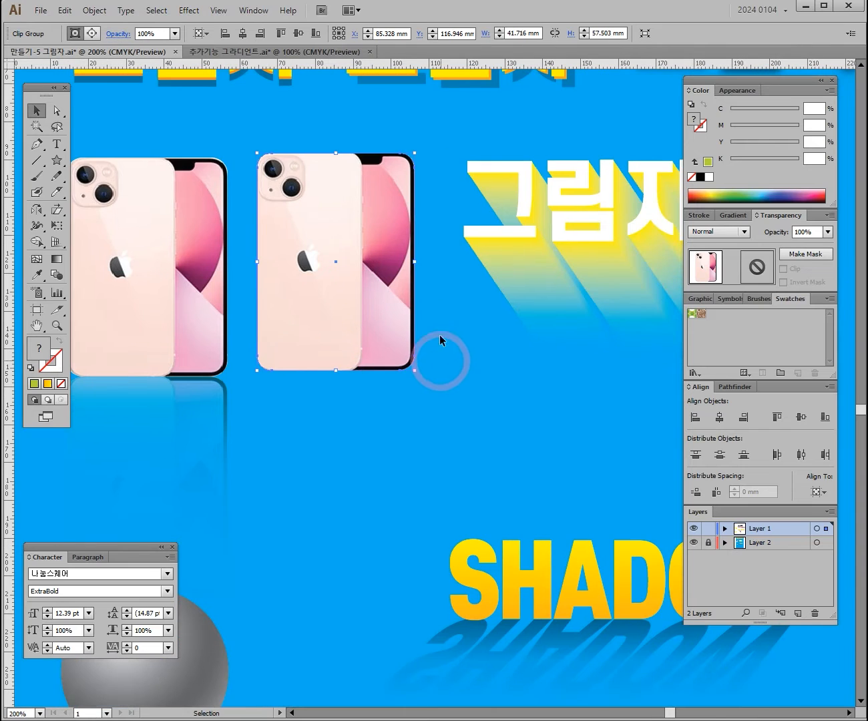
{"action": "mouse_move", "coordinate": [313, 235]}
{"action": "left_mouse_down"}
{"action": "mouse_move", "coordinate": [316, 280]}
{"action": "mouse_move", "coordinate": [326, 241]}
{"action": "left_mouse_up"}
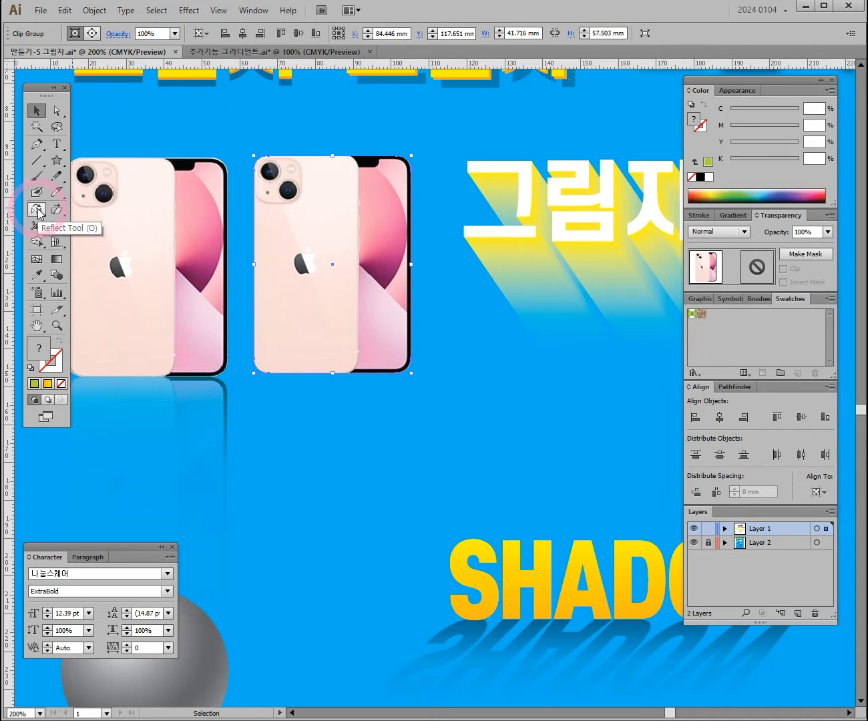
- Reflect the cut-out phone across the horizontal axis as a copy, using the Reflect tool's options with the preview on
{"action": "left_click_drag", "start_coordinate": [37, 213], "coordinate": [92, 226]}
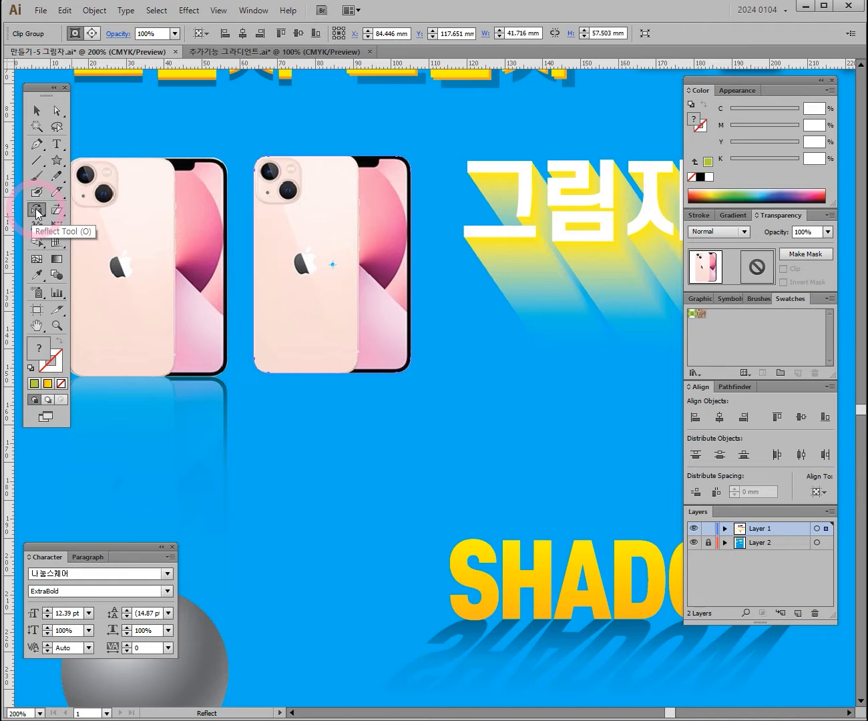
{"action": "double_click", "coordinate": [37, 211]}
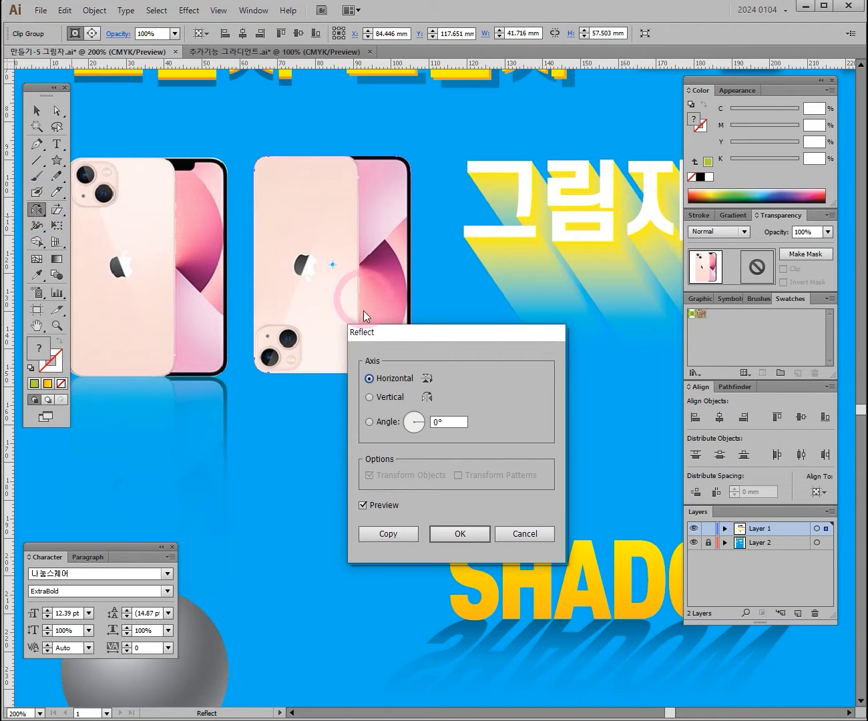
{"action": "left_click_drag", "start_coordinate": [411, 334], "coordinate": [501, 234]}
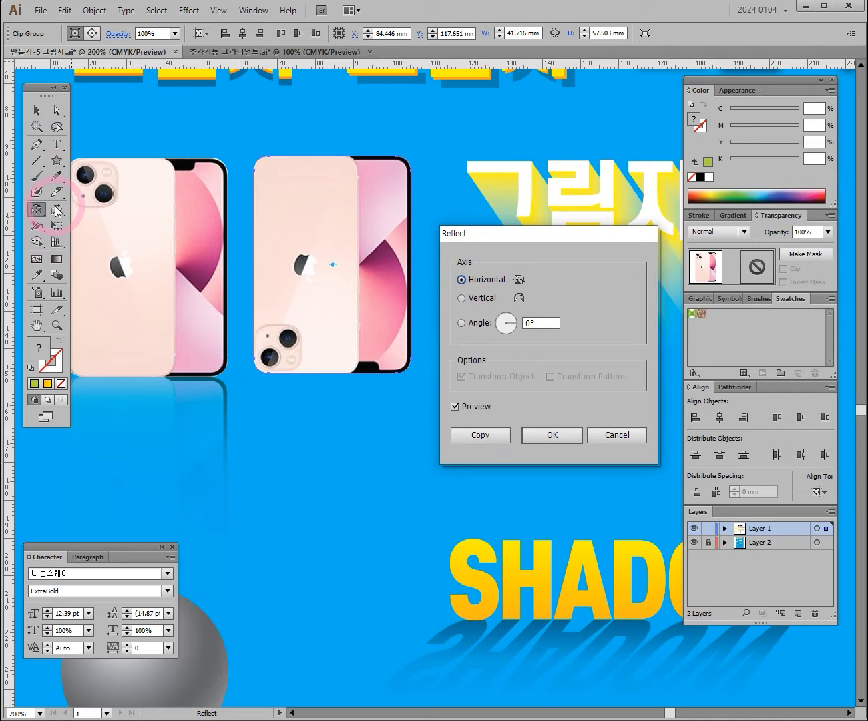
{"action": "left_click_drag", "start_coordinate": [539, 239], "coordinate": [535, 193]}
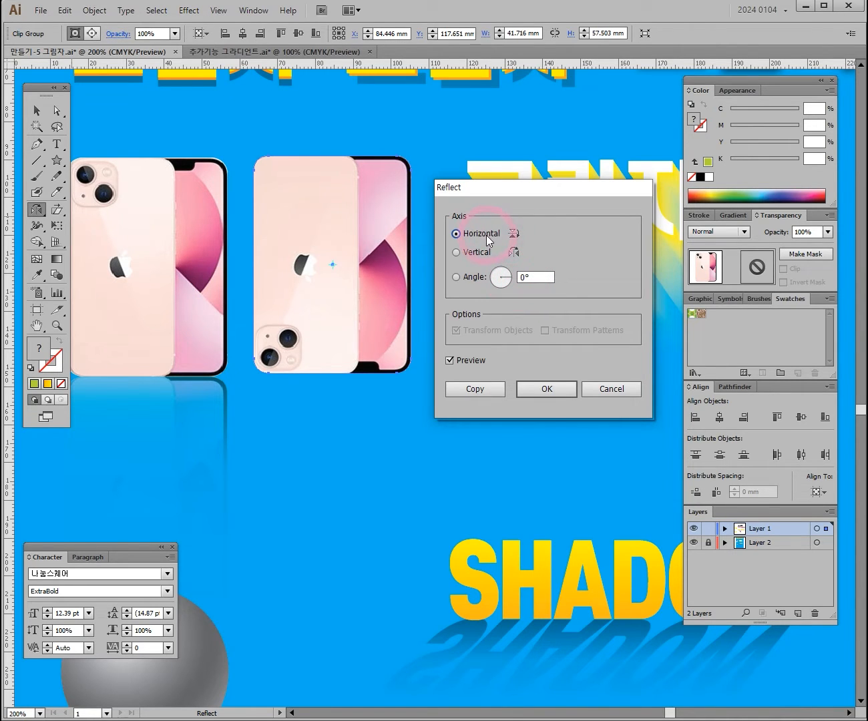
{"action": "left_click", "coordinate": [457, 251]}
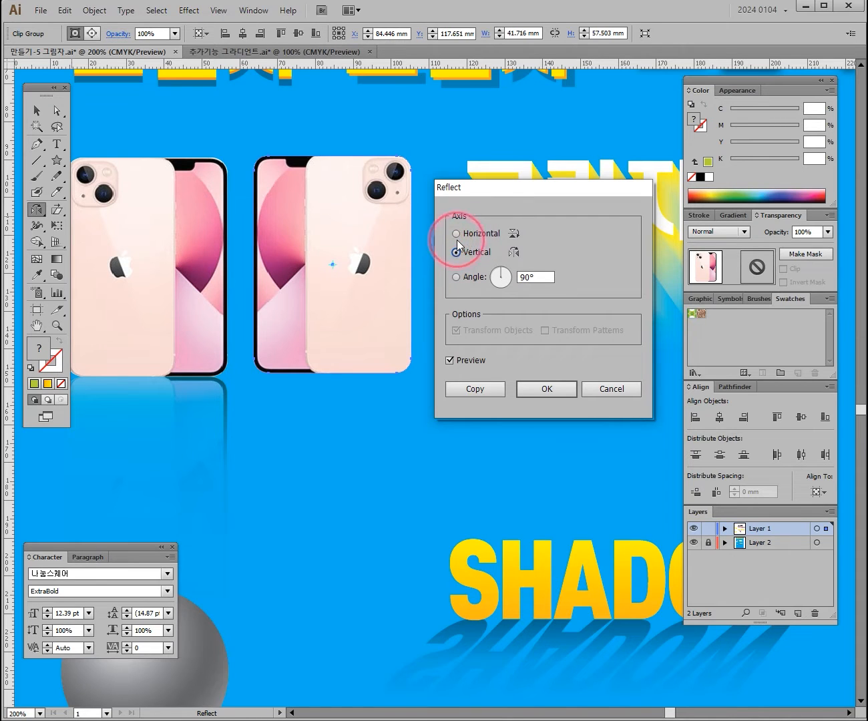
{"action": "left_click", "coordinate": [458, 234]}
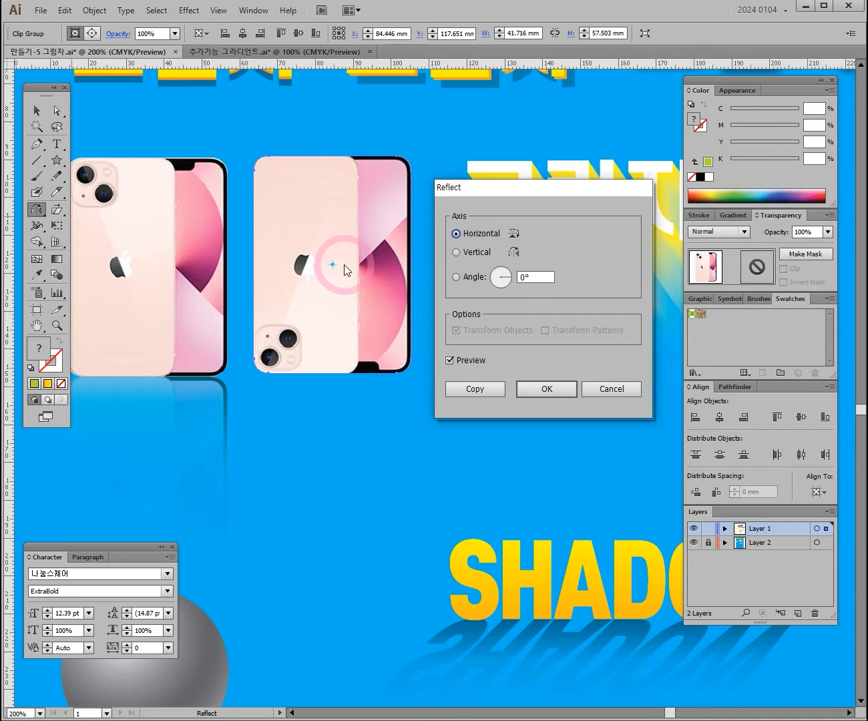
{"action": "left_click", "coordinate": [563, 390]}
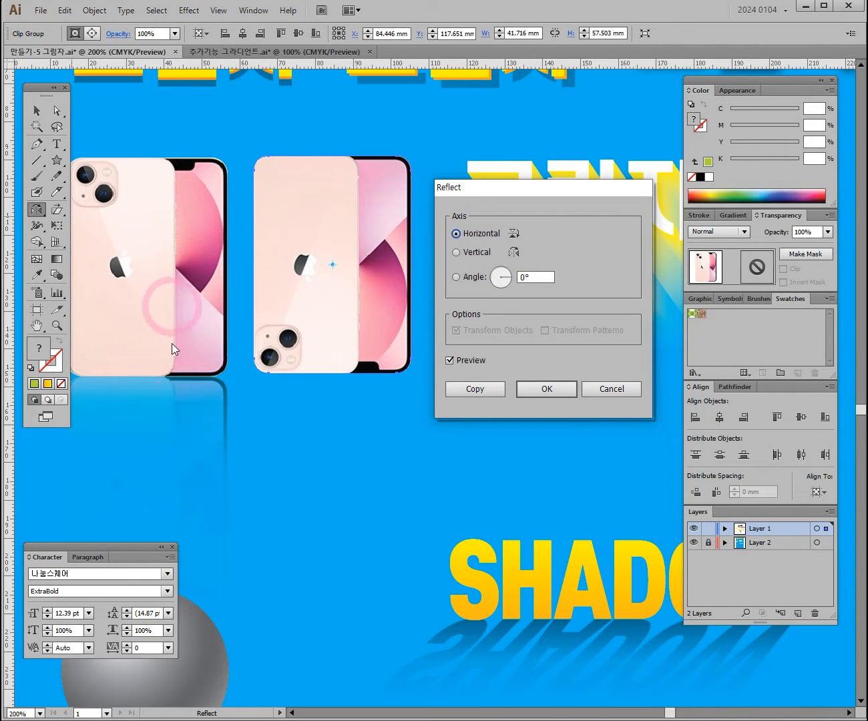
{"action": "left_click", "coordinate": [490, 393]}
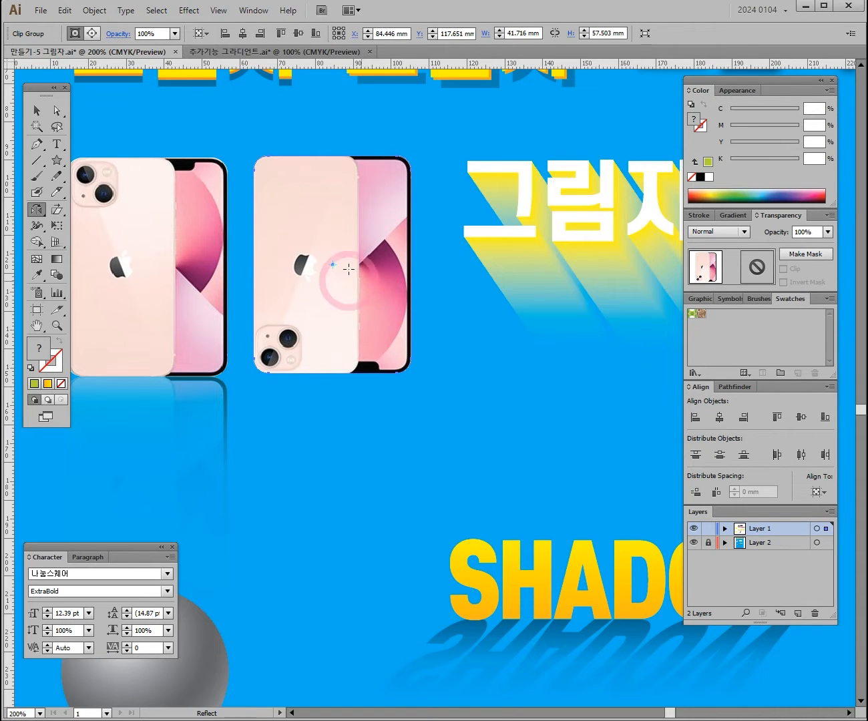
- Move the flipped phone copy straight down until its upper edge meets the original phone's lower edge, and deselect it
{"action": "left_click", "coordinate": [37, 111]}
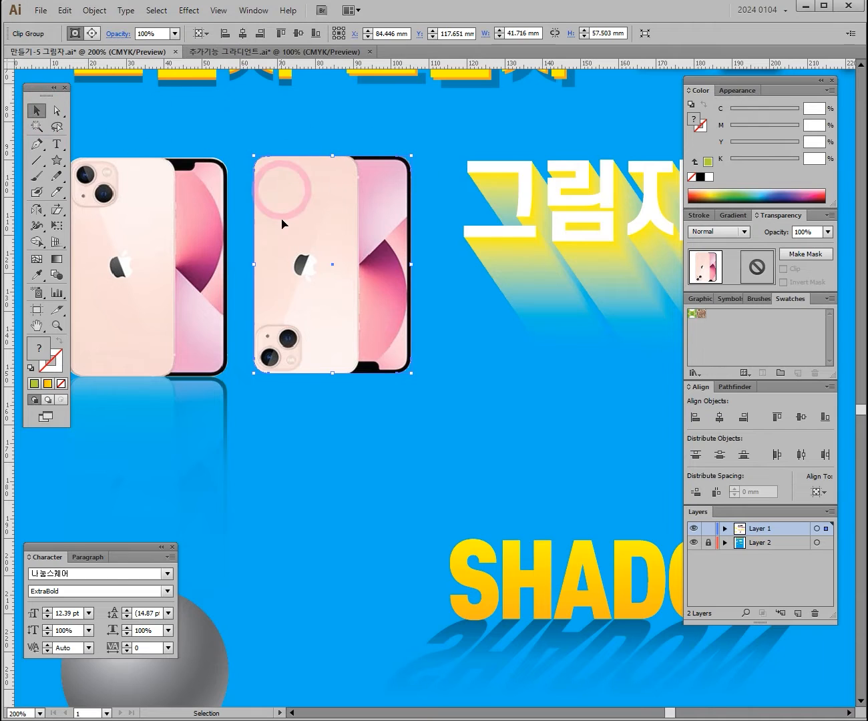
{"action": "key", "text": "Down"}
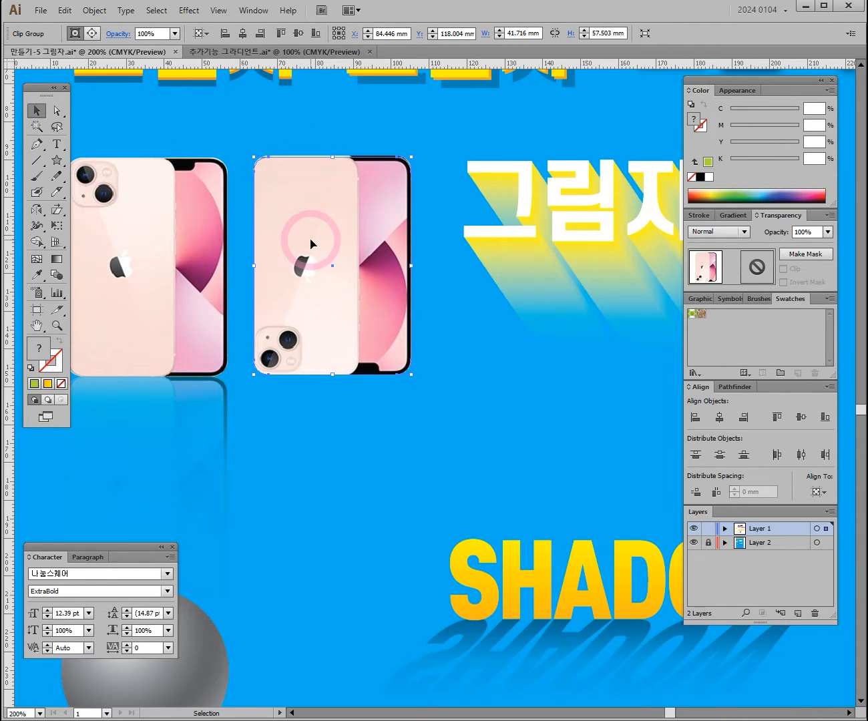
{"action": "key", "text": "Down"}
{"action": "key", "text": "Down"}
{"action": "key", "text": "Down"}
{"action": "key", "text": "Down"}
{"action": "key", "text": "Down"}
{"action": "key", "text": "Down"}
{"action": "key", "text": "Down"}
{"action": "key", "text": "Down"}
{"action": "key", "text": "Down"}
{"action": "key", "text": "Down"}
{"action": "key", "text": "Down"}
{"action": "key", "text": "Down"}
{"action": "key", "text": "Down"}
{"action": "key", "text": "Down"}
{"action": "key", "text": "Down"}
{"action": "key", "text": "Down"}
{"action": "key", "text": "Down"}
{"action": "key", "text": "Down"}
{"action": "key", "text": "Down"}
{"action": "key", "text": "Down"}
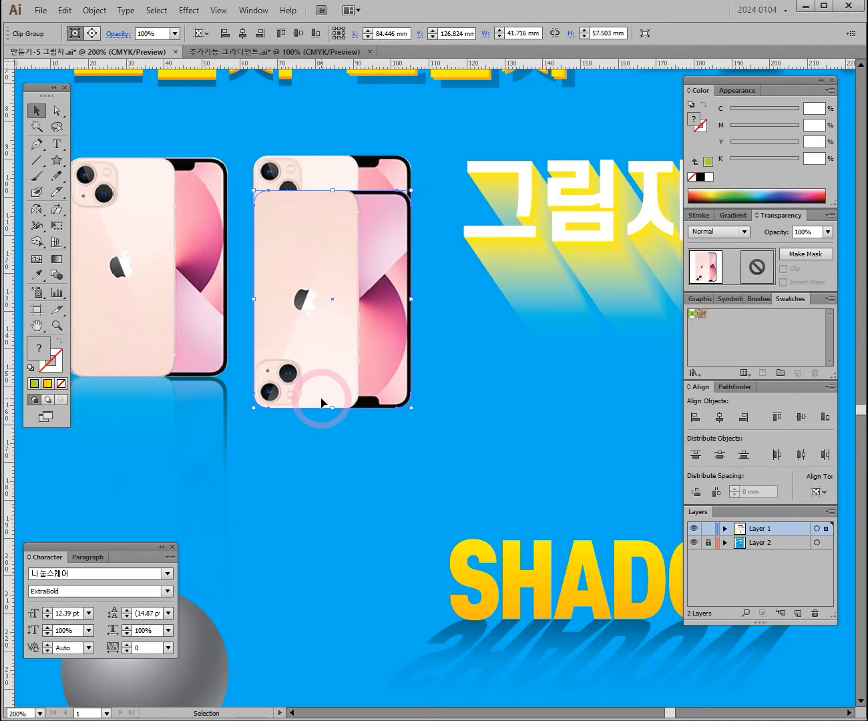
{"action": "key", "text": "Down"}
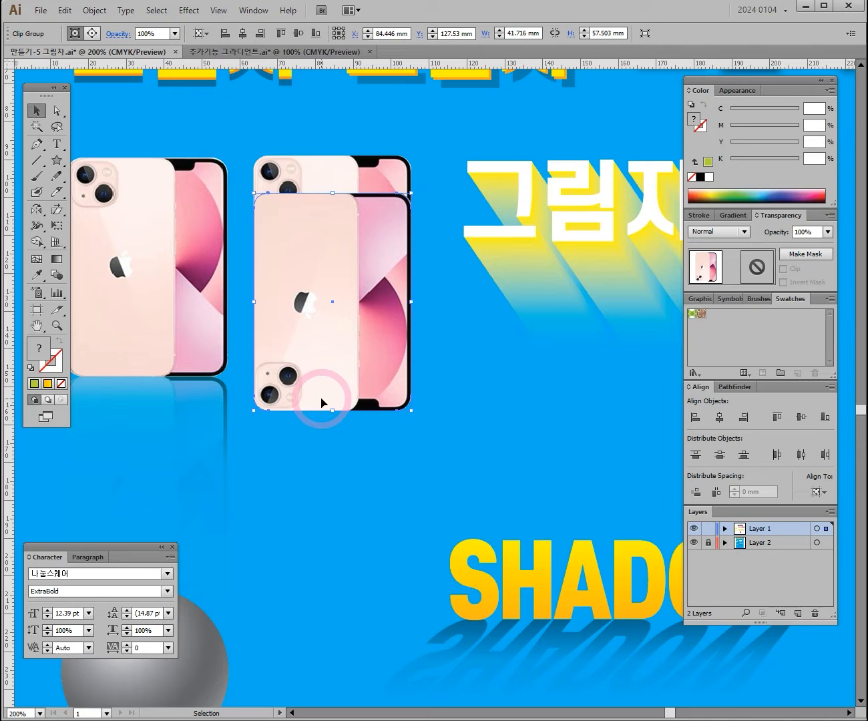
{"action": "left_click_drag", "start_coordinate": [345, 245], "coordinate": [345, 546]}
{"action": "key", "text": "ctrl+z"}
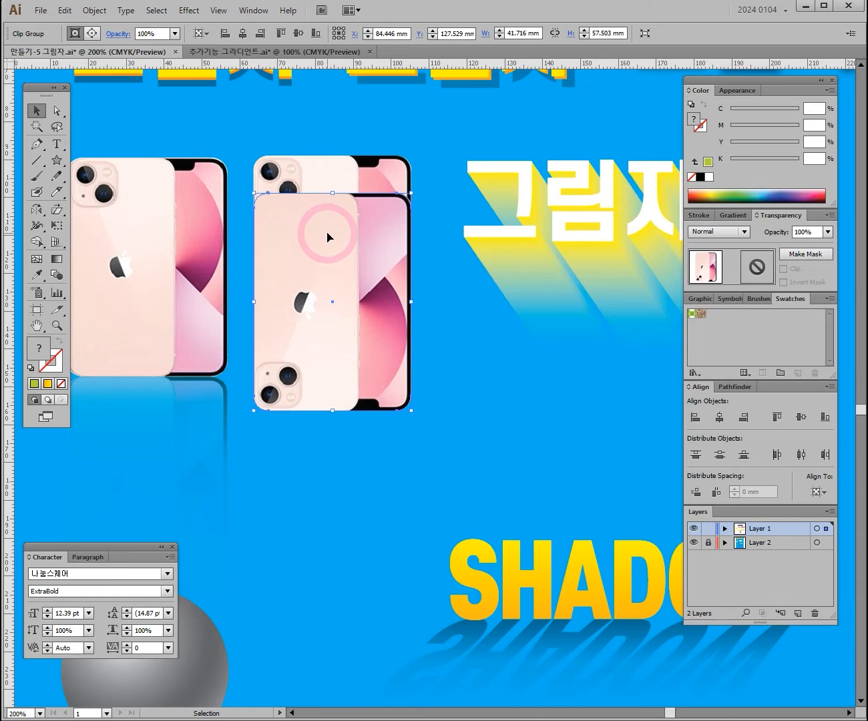
{"action": "left_click_drag", "start_coordinate": [328, 236], "coordinate": [335, 412]}
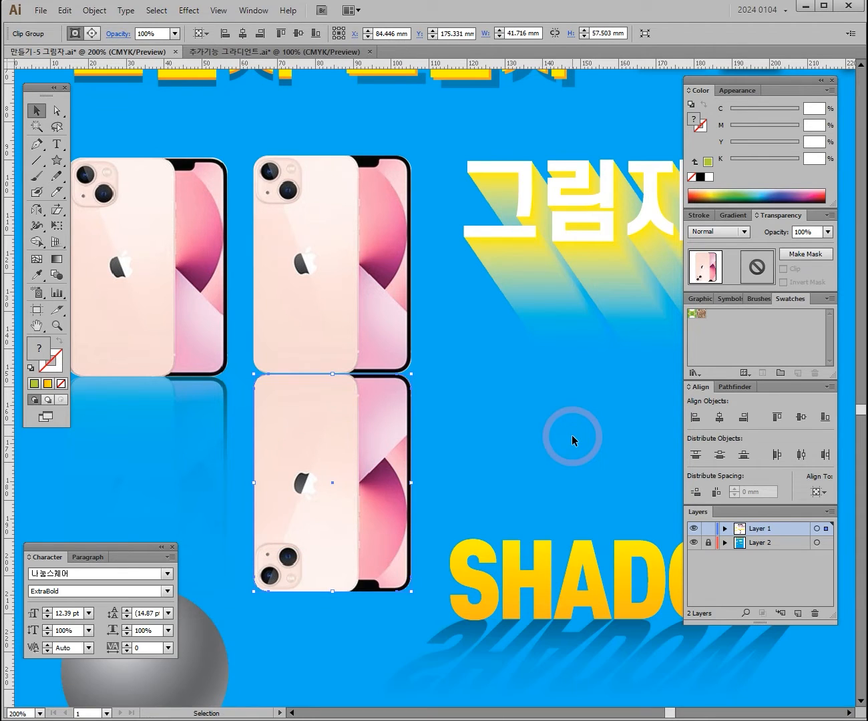
{"action": "key", "text": "Up"}
{"action": "left_click", "coordinate": [572, 434]}
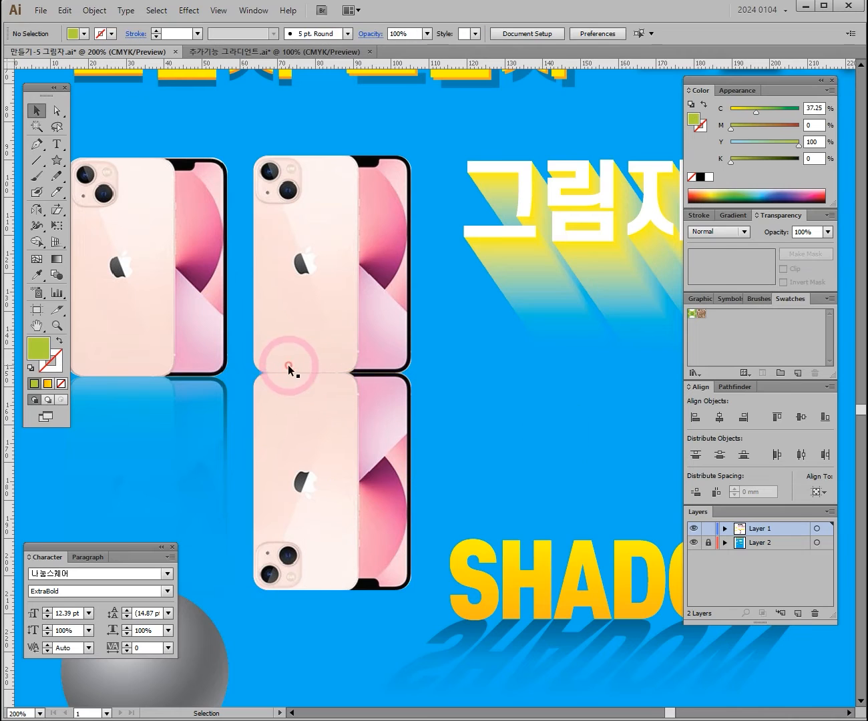
- Select the flipped phone copy and add an opacity mask to it with Clip turned off
{"action": "left_click_drag", "start_coordinate": [431, 421], "coordinate": [513, 333]}
{"action": "left_click_drag", "start_coordinate": [471, 367], "coordinate": [368, 355]}
{"action": "left_click", "coordinate": [403, 414]}
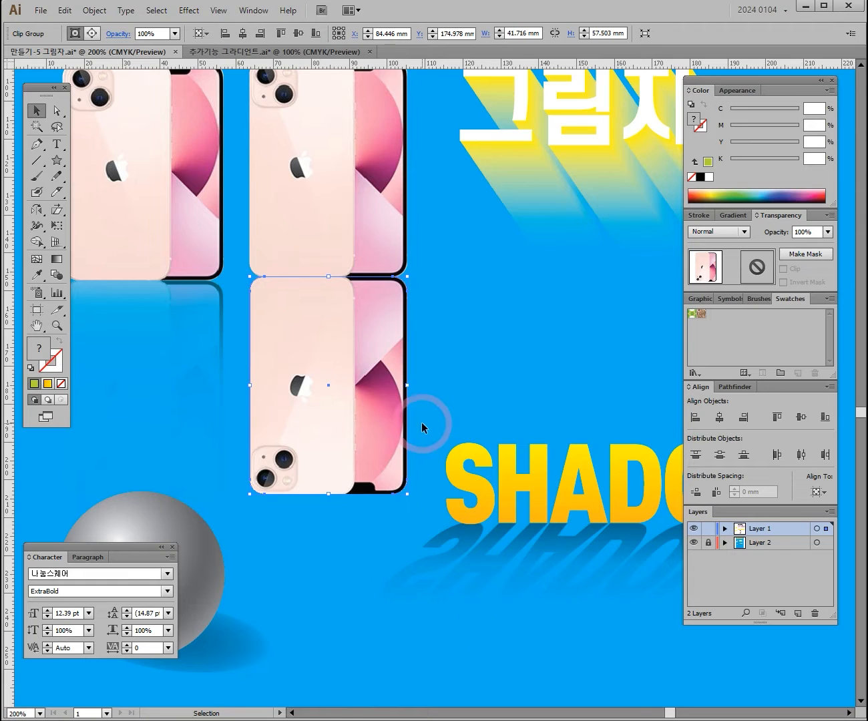
{"action": "scroll", "coordinate": [344, 381], "scroll_direction": "down", "scroll_amount": 2}
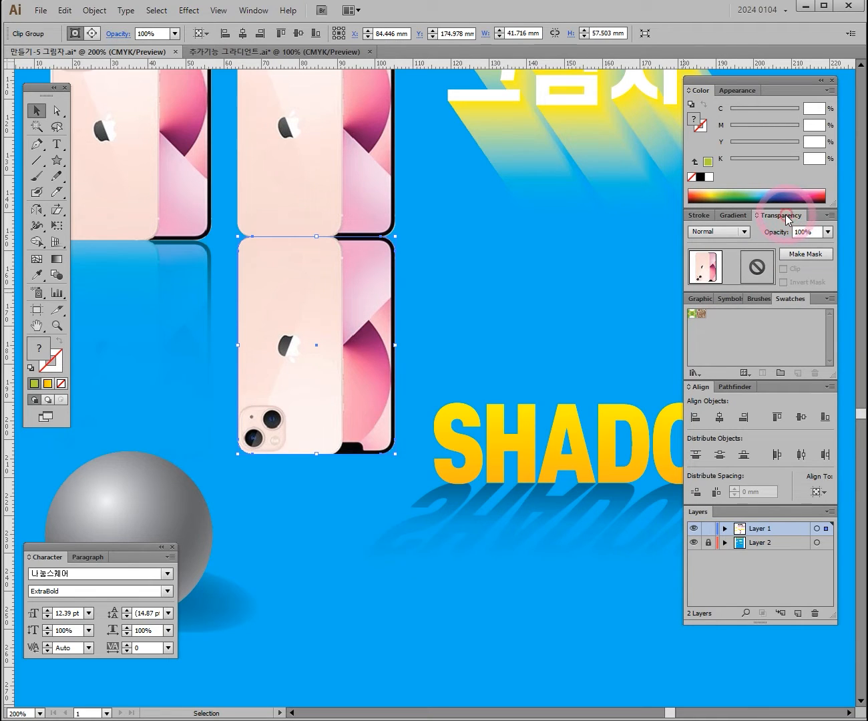
{"action": "left_click", "coordinate": [733, 215]}
{"action": "left_click", "coordinate": [780, 217]}
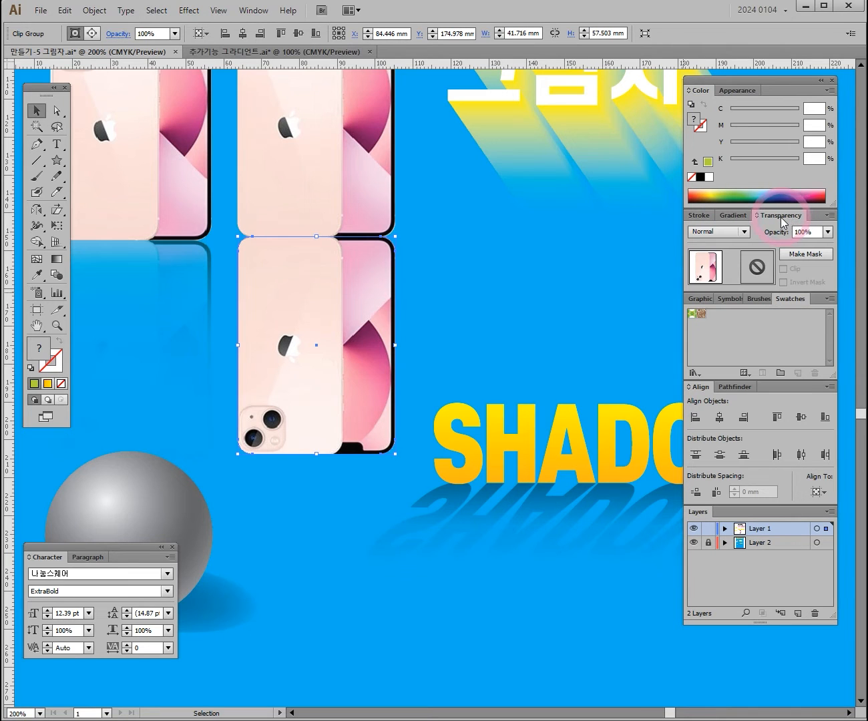
{"action": "left_click", "coordinate": [813, 253]}
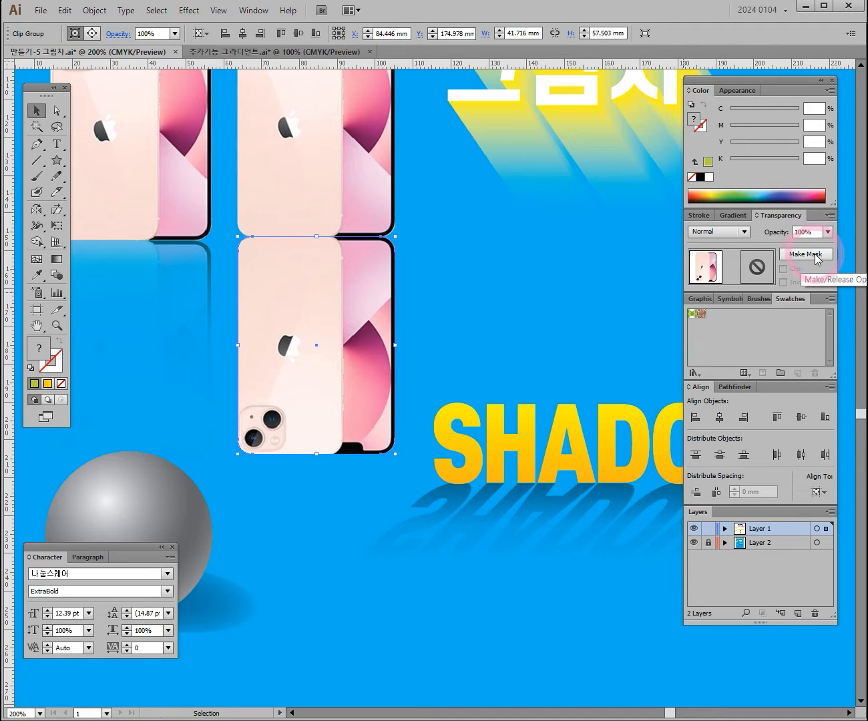
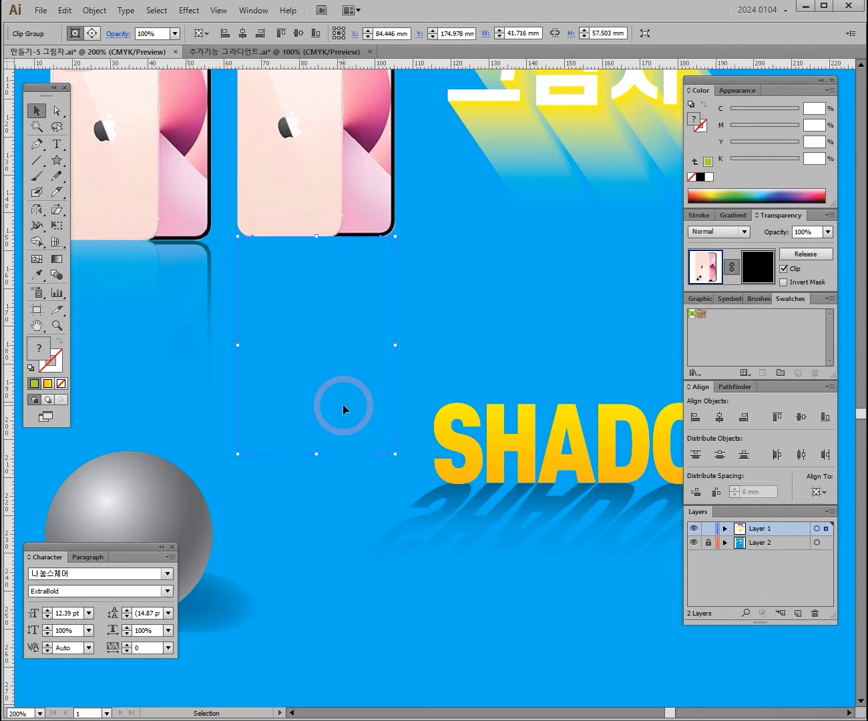
{"action": "left_click", "coordinate": [783, 269]}
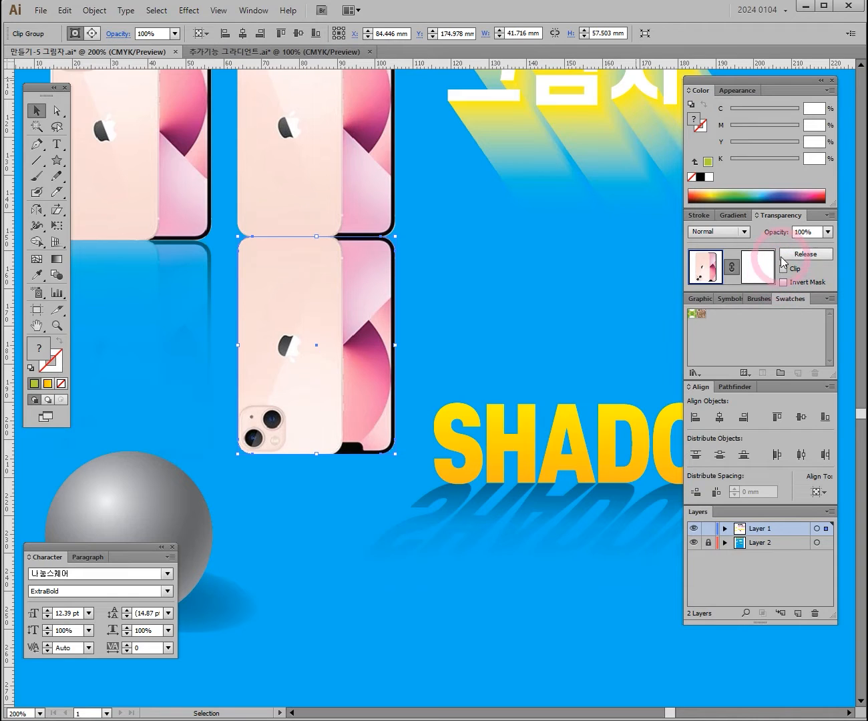
{"action": "left_click", "coordinate": [283, 303]}
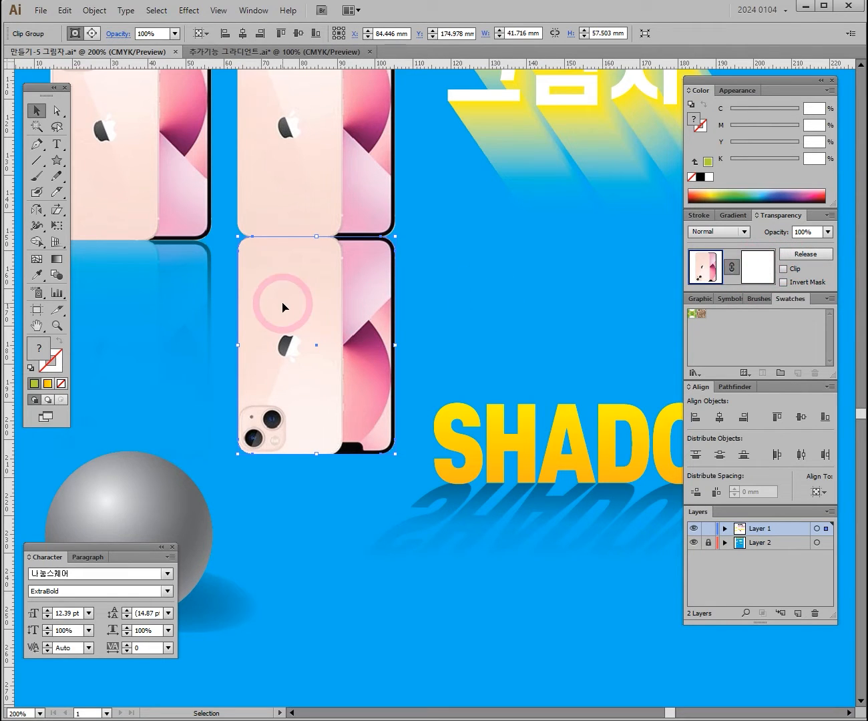
- Switch to editing the flipped phone's opacity mask and set the fill to the White, Black linear gradient
{"action": "left_click", "coordinate": [760, 273]}
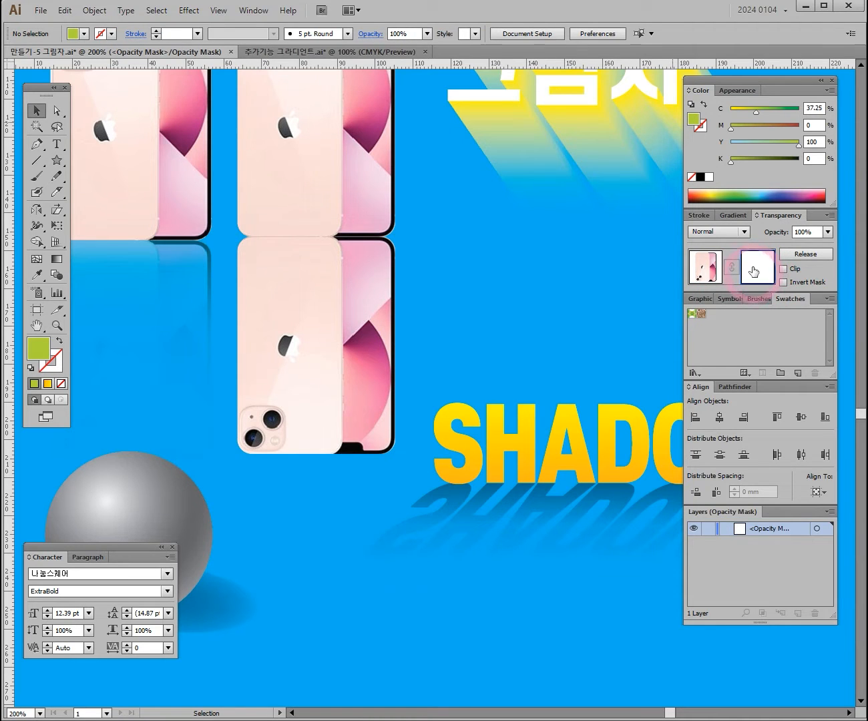
{"action": "left_click", "coordinate": [733, 215]}
{"action": "left_click", "coordinate": [737, 218]}
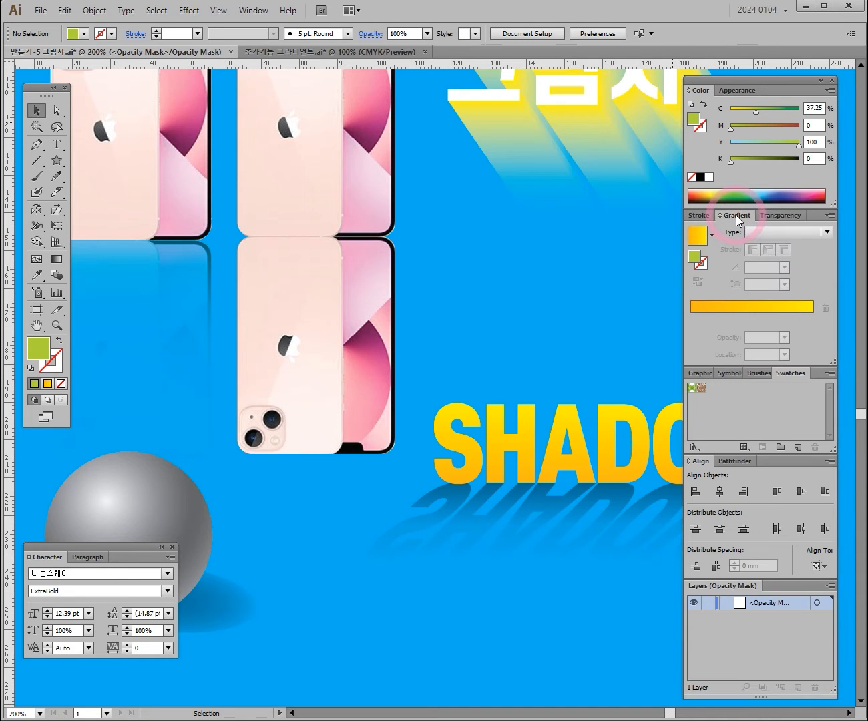
{"action": "left_click", "coordinate": [254, 11]}
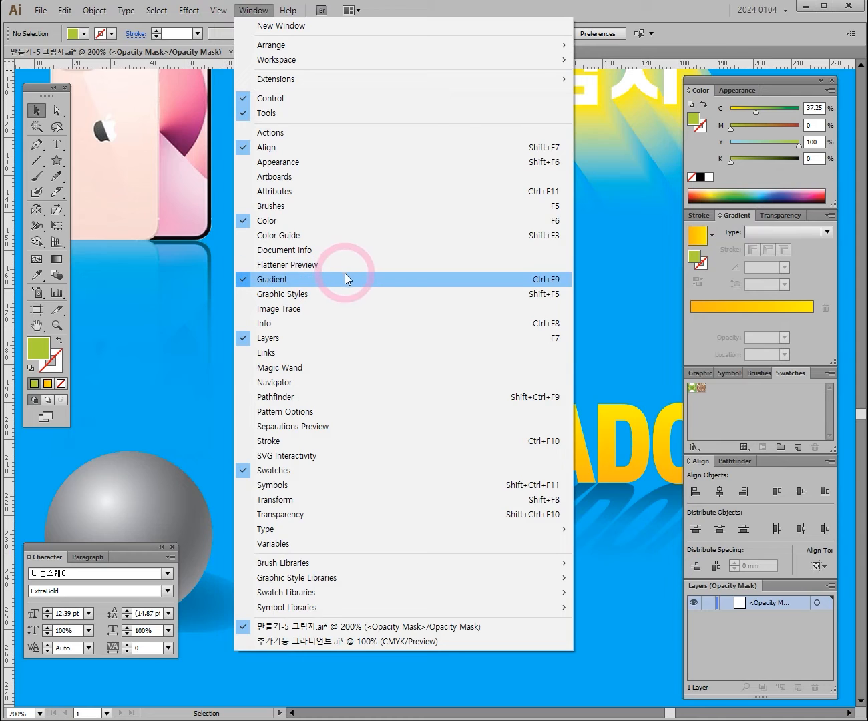
{"action": "left_click", "coordinate": [717, 242]}
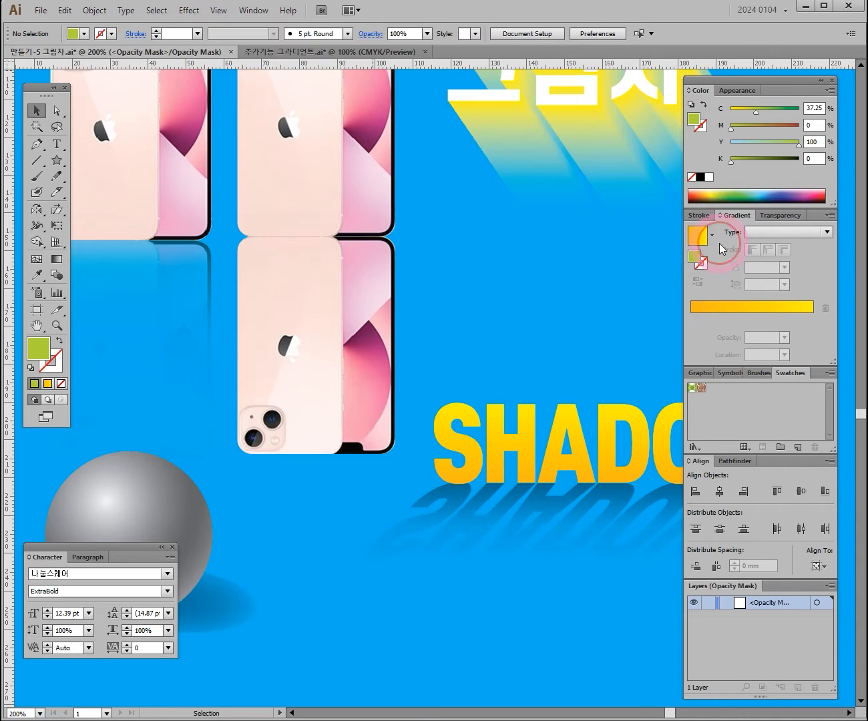
{"action": "left_click", "coordinate": [715, 238]}
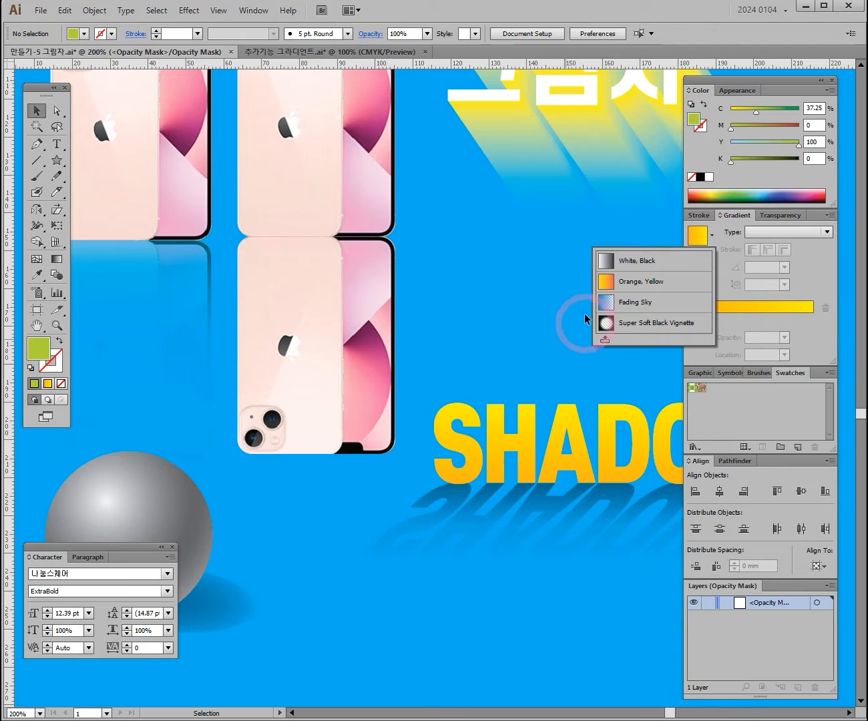
{"action": "left_click", "coordinate": [608, 261]}
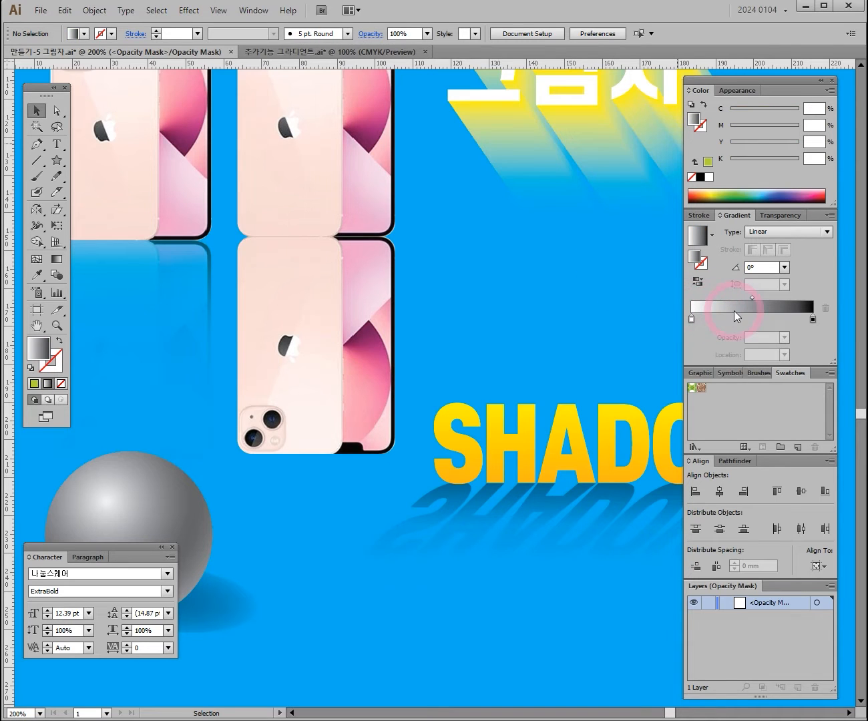
- Draw a gradient-filled rectangle in the opacity mask, slightly larger than the flipped phone so that it covers it completely
{"action": "left_click", "coordinate": [776, 216]}
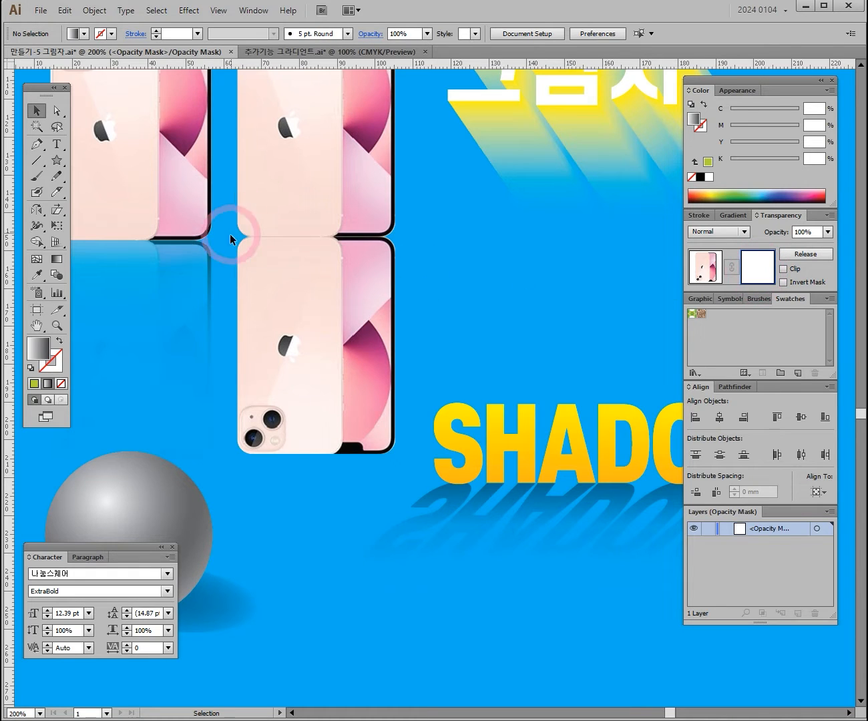
{"action": "left_click_drag", "start_coordinate": [61, 162], "coordinate": [85, 164]}
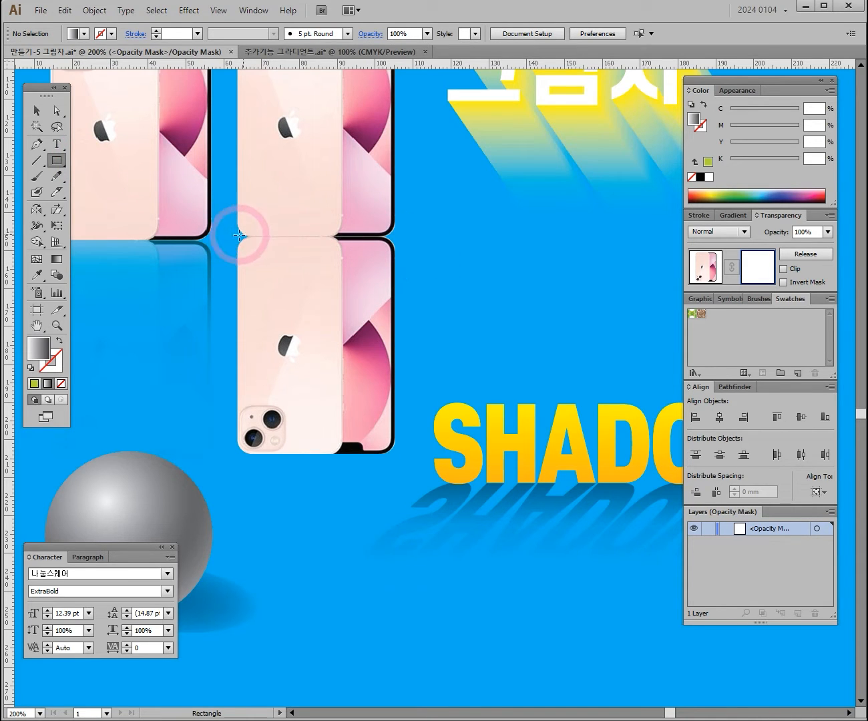
{"action": "left_click_drag", "start_coordinate": [230, 230], "coordinate": [402, 475]}
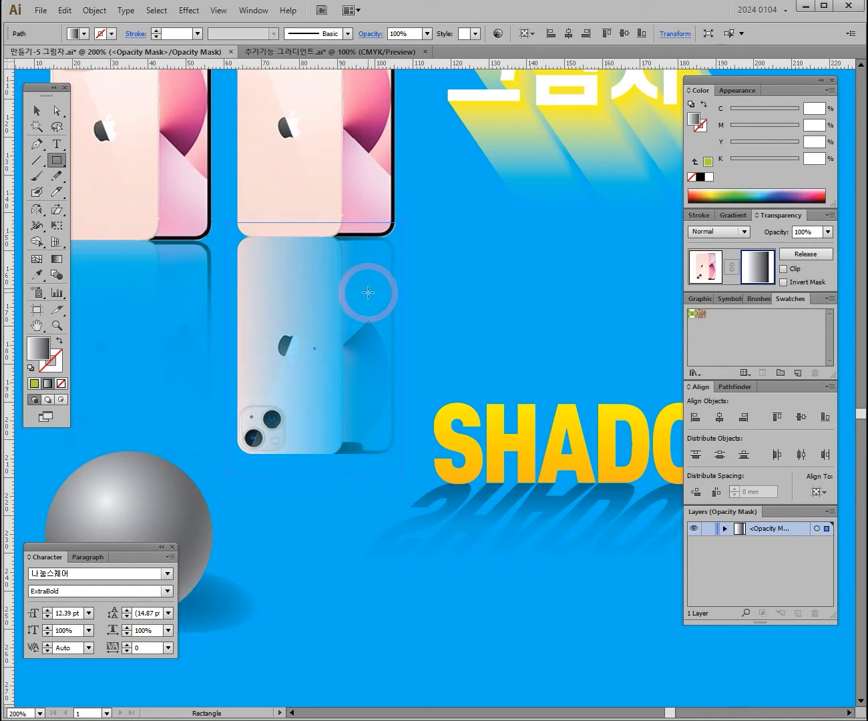
- Set the angle of the linear gradient in the flipped phone's opacity mask to 90°
{"action": "left_click", "coordinate": [748, 267]}
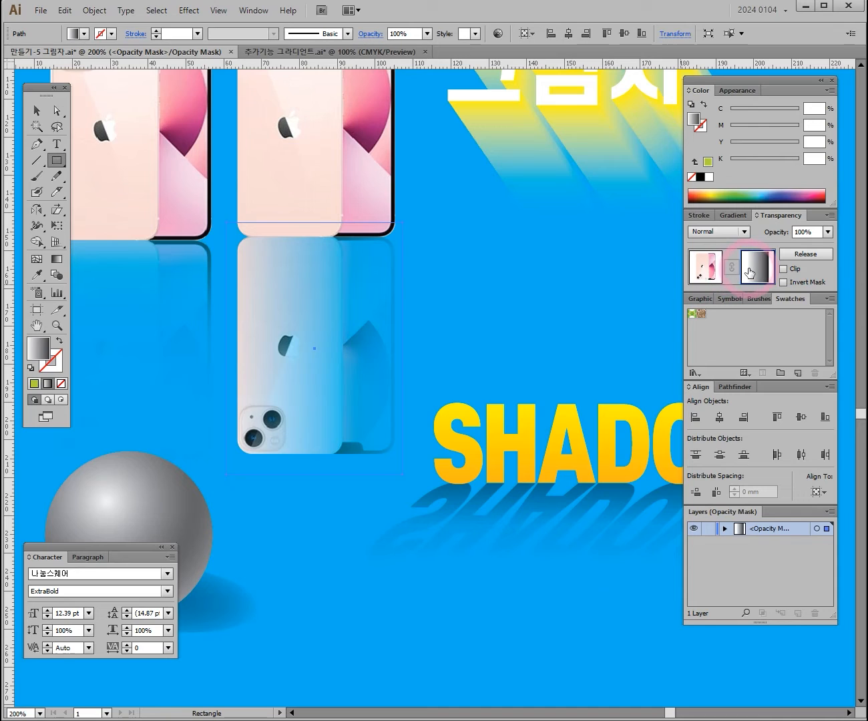
{"action": "left_click", "coordinate": [738, 215]}
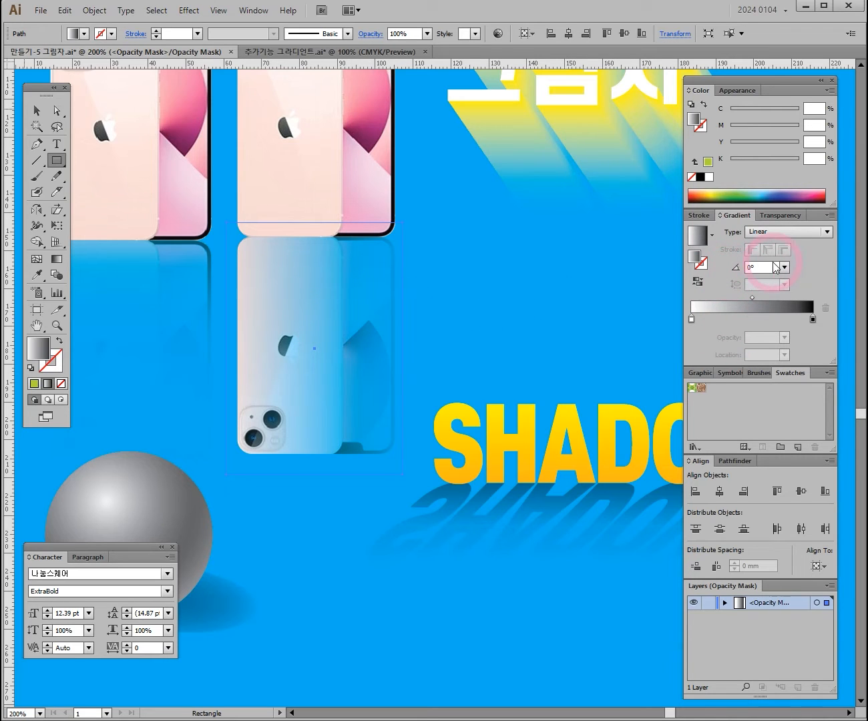
{"action": "left_click_drag", "start_coordinate": [769, 268], "coordinate": [713, 278]}
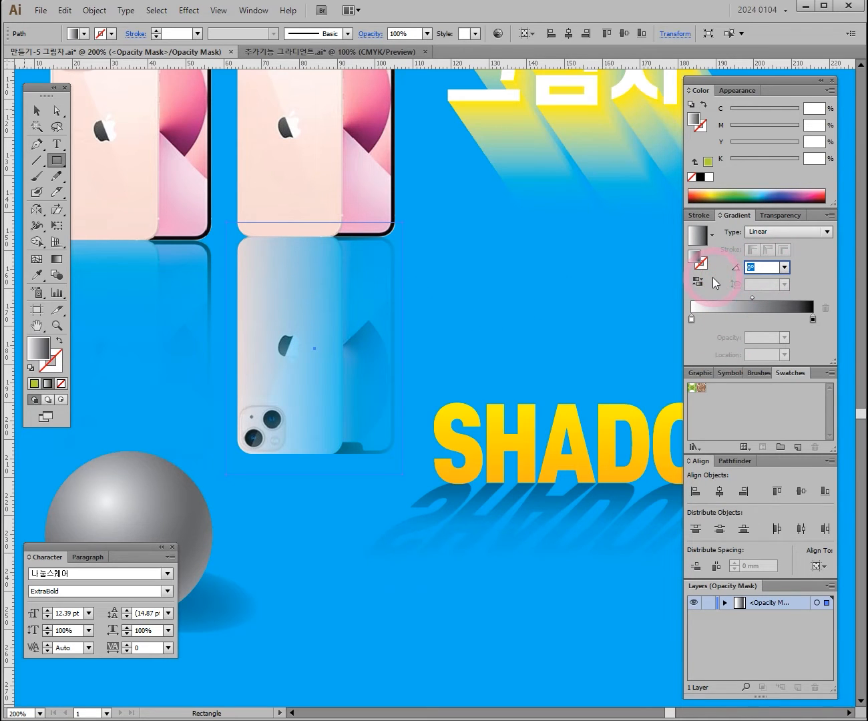
{"action": "left_click", "coordinate": [751, 269]}
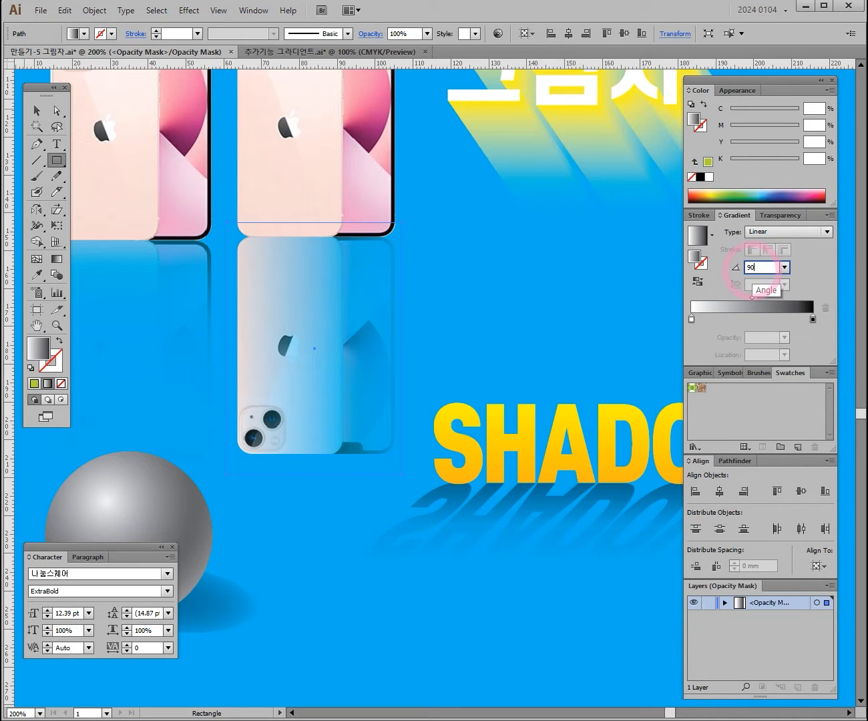
{"action": "type", "text": "90"}
{"action": "key", "text": "Return"}
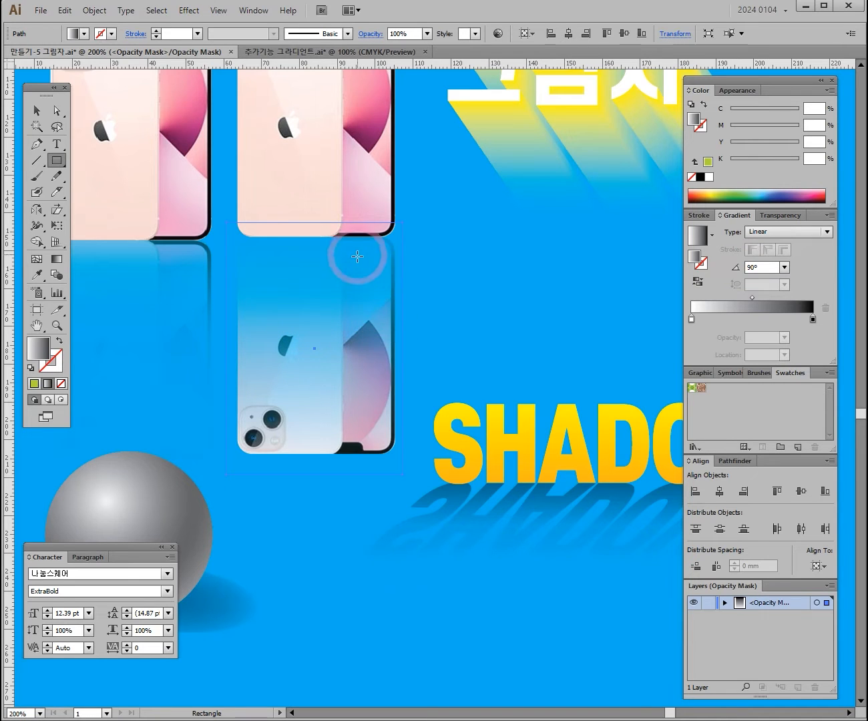
- Reverse the mask gradient and shift its midpoint to a location of about 77% so the reflection fades out sooner
{"action": "left_click", "coordinate": [697, 283]}
{"action": "left_click", "coordinate": [697, 283]}
{"action": "left_click", "coordinate": [697, 283]}
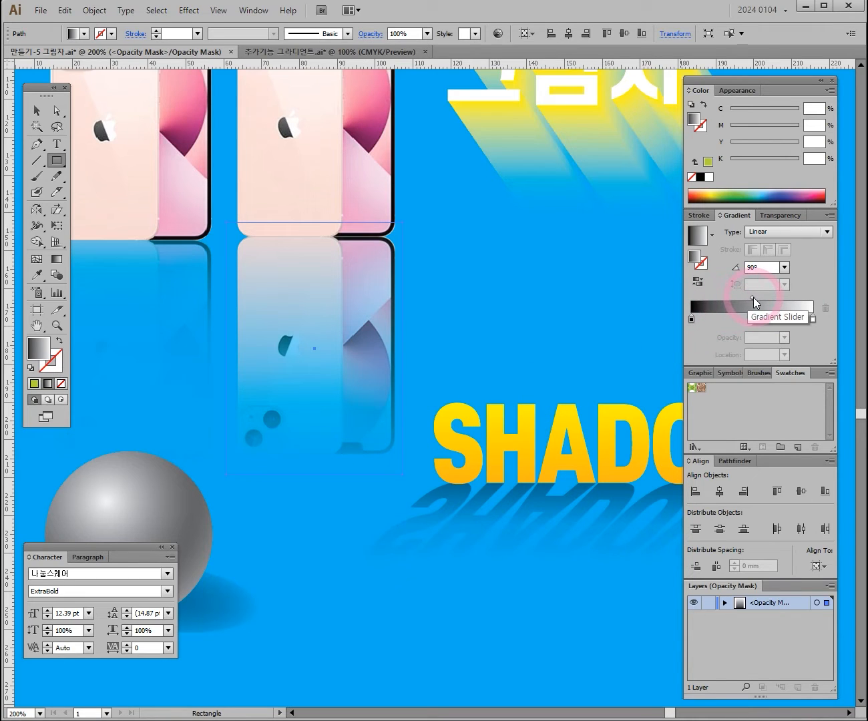
{"action": "left_click_drag", "start_coordinate": [754, 297], "coordinate": [789, 295]}
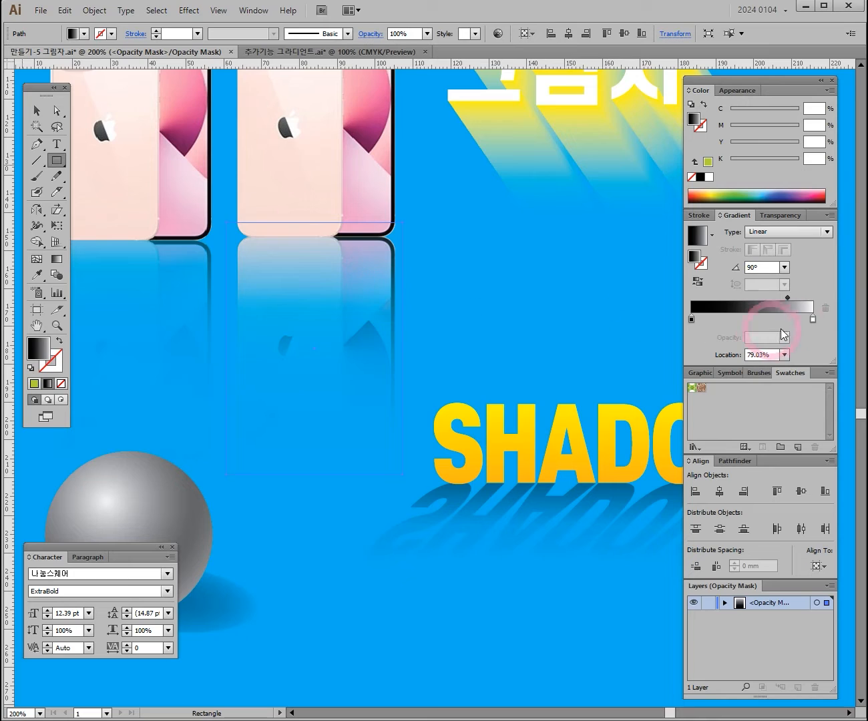
{"action": "left_click_drag", "start_coordinate": [788, 299], "coordinate": [770, 297]}
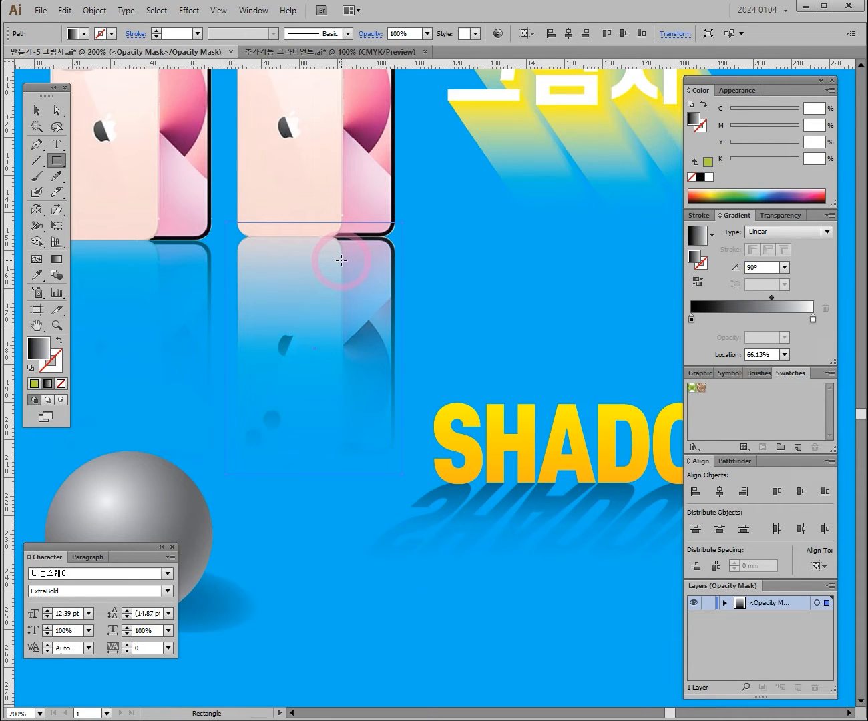
{"action": "mouse_move", "coordinate": [769, 297]}
{"action": "left_mouse_down"}
{"action": "mouse_move", "coordinate": [758, 298]}
{"action": "mouse_move", "coordinate": [785, 296]}
{"action": "left_mouse_up"}
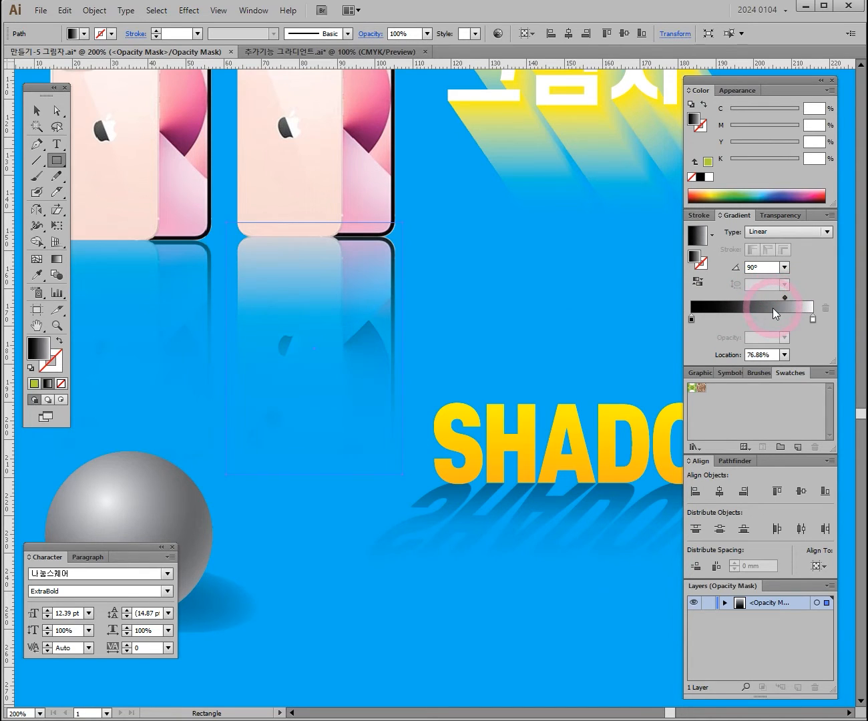
- Leave opacity mask editing by returning to the flipped phone artwork, and deselect it
{"action": "left_click", "coordinate": [772, 215]}
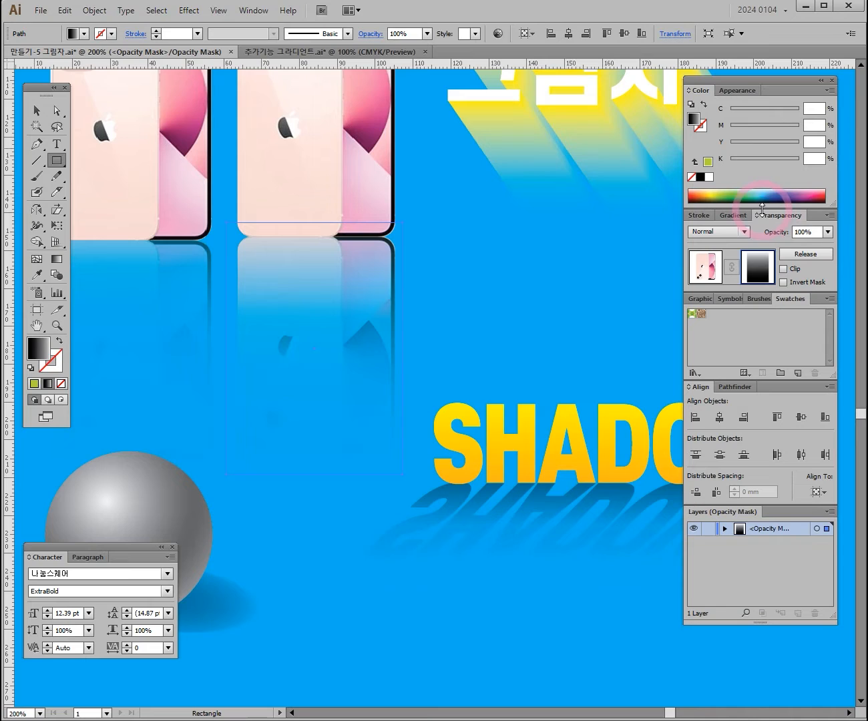
{"action": "left_click", "coordinate": [759, 268]}
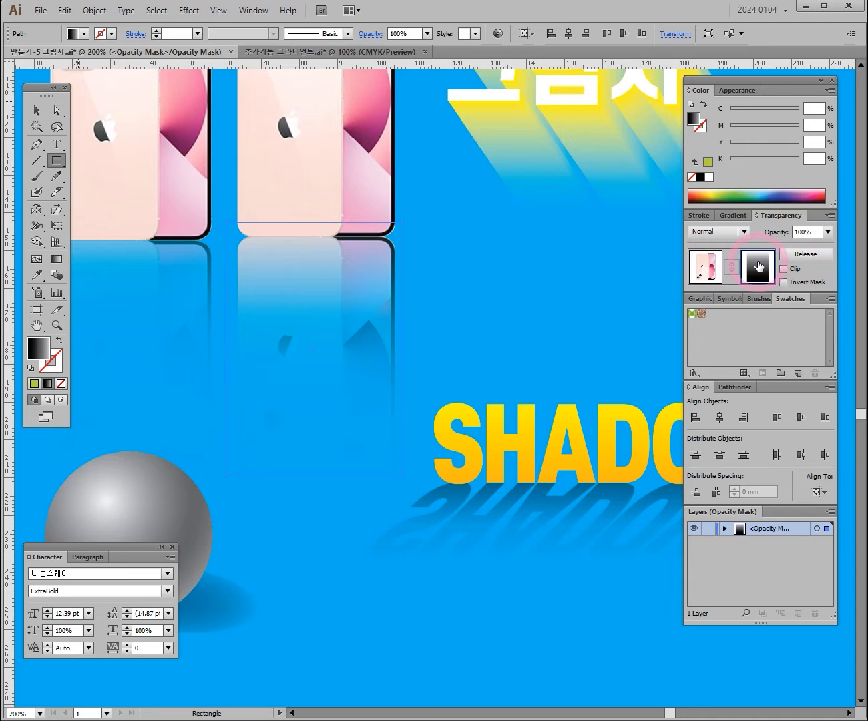
{"action": "left_click", "coordinate": [709, 269]}
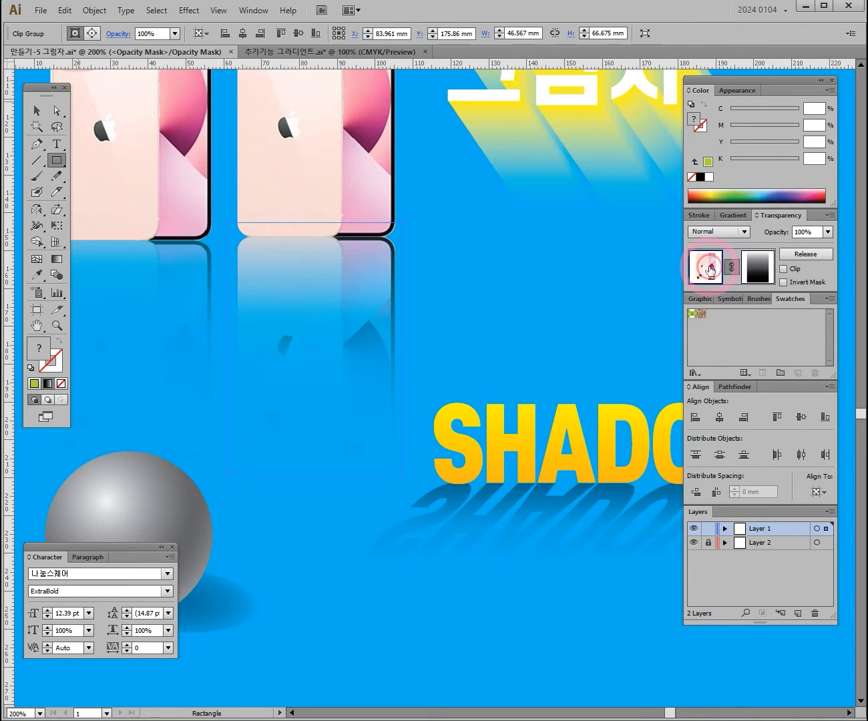
{"action": "left_click", "coordinate": [469, 274]}
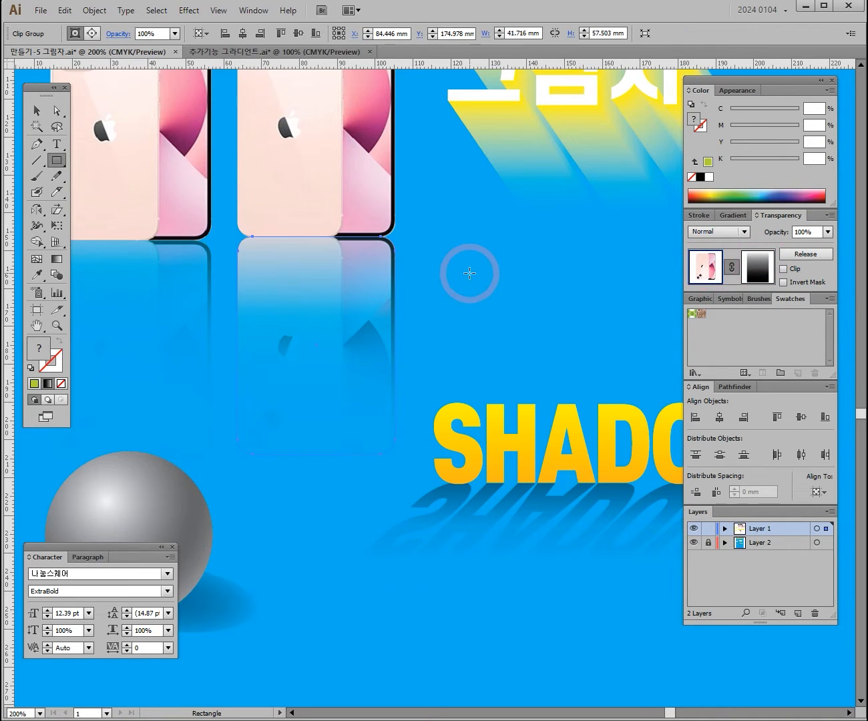
{"action": "left_click", "coordinate": [38, 110]}
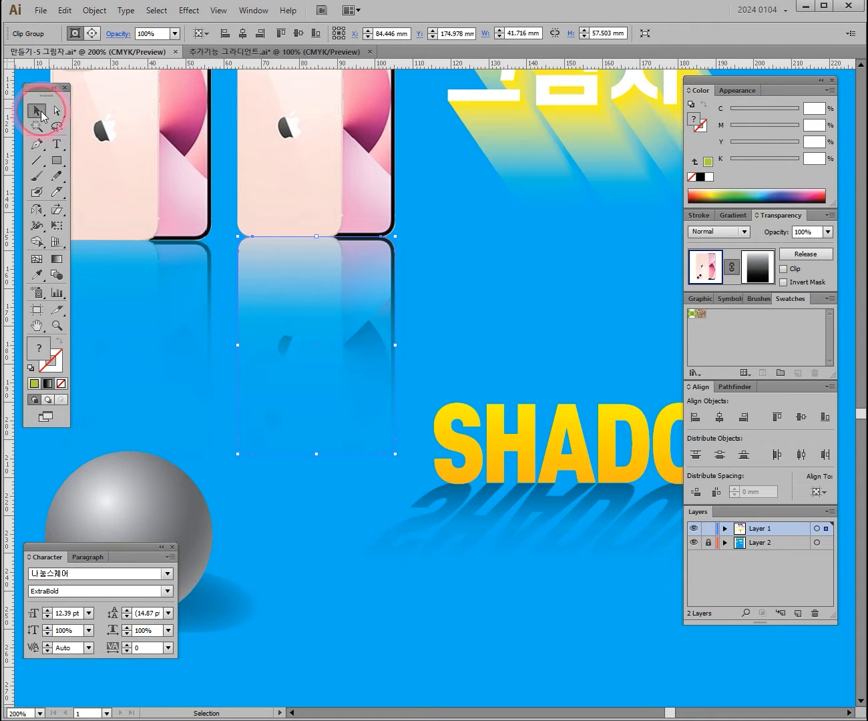
{"action": "left_click", "coordinate": [430, 212]}
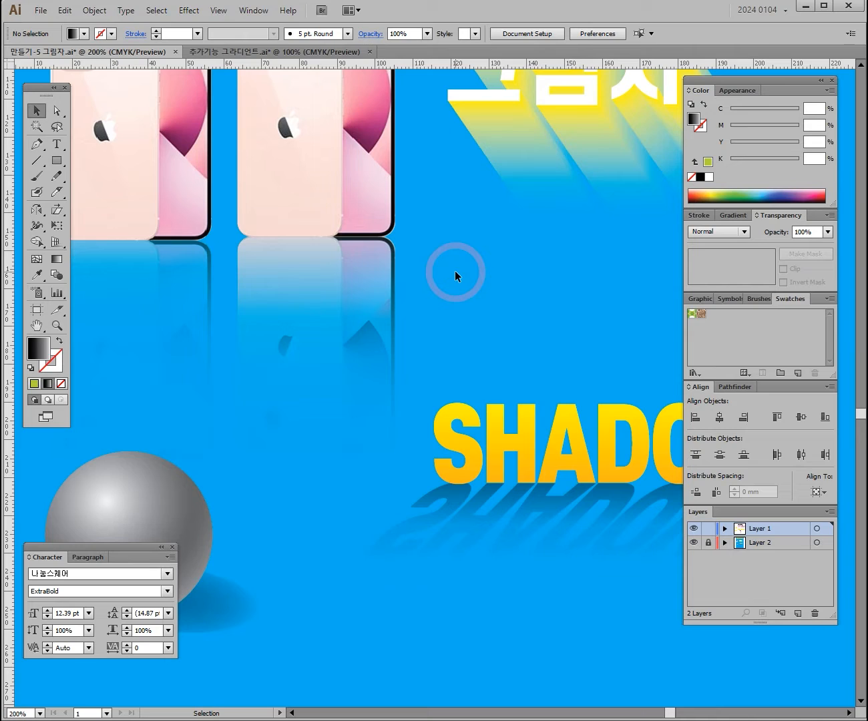
- Try moving the masked reflection away from the phone together with its linked mask, and undo the move
{"action": "left_click_drag", "start_coordinate": [353, 285], "coordinate": [459, 319]}
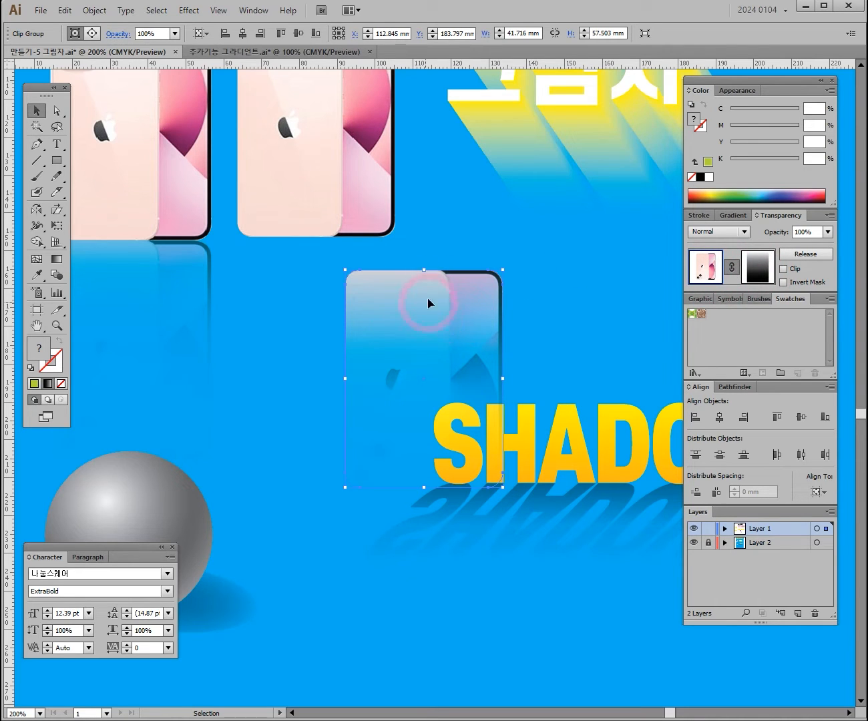
{"action": "key", "text": "ctrl+z"}
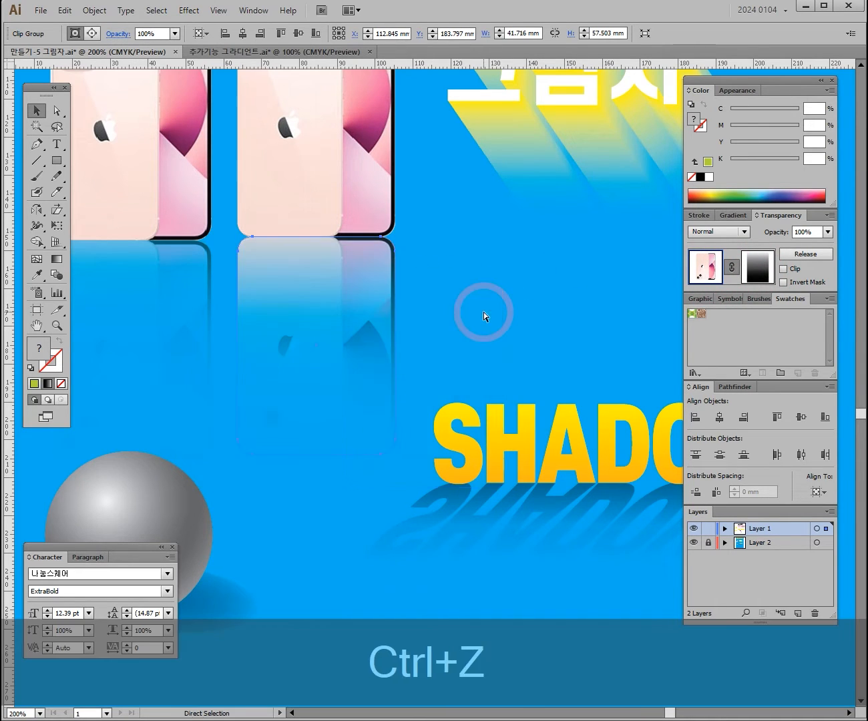
{"action": "left_click", "coordinate": [473, 301]}
{"action": "left_click_drag", "start_coordinate": [341, 302], "coordinate": [343, 307]}
{"action": "key", "text": "ctrl+z"}
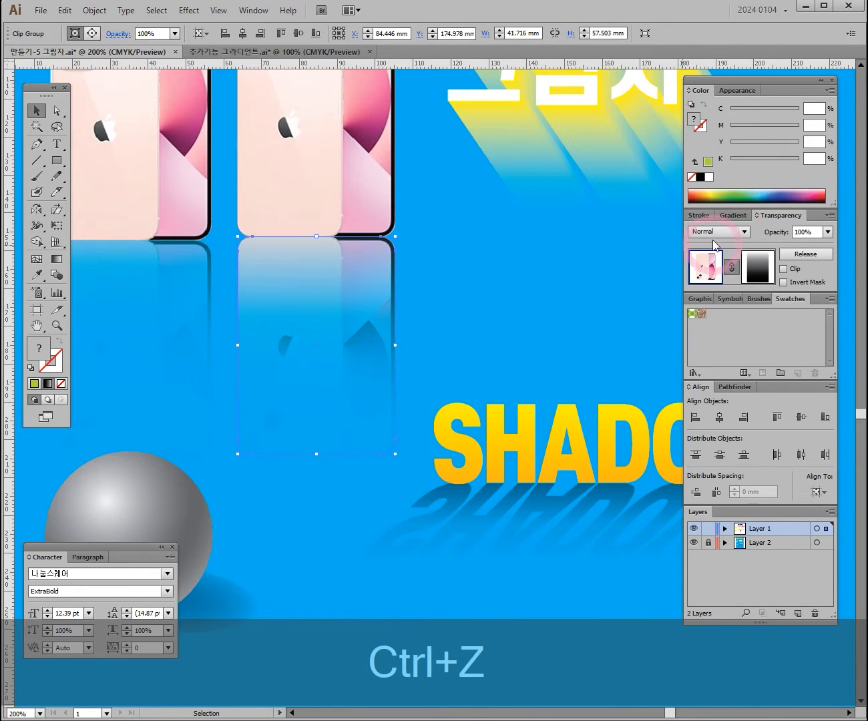
- Set the phone reflection's blending mode to Multiply and its opacity to 50%, and deselect it
{"action": "left_click", "coordinate": [745, 232]}
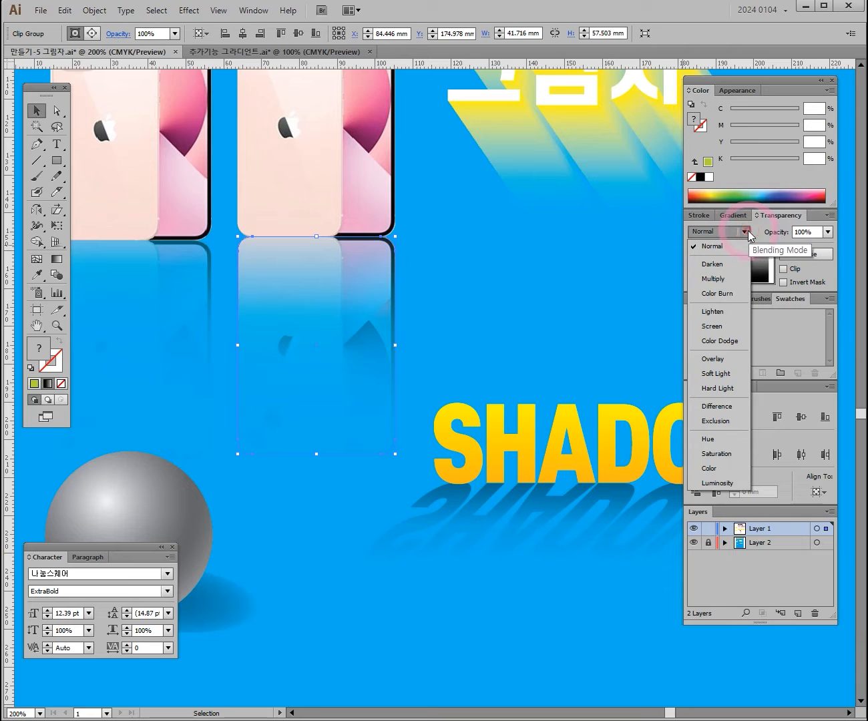
{"action": "left_click", "coordinate": [725, 276]}
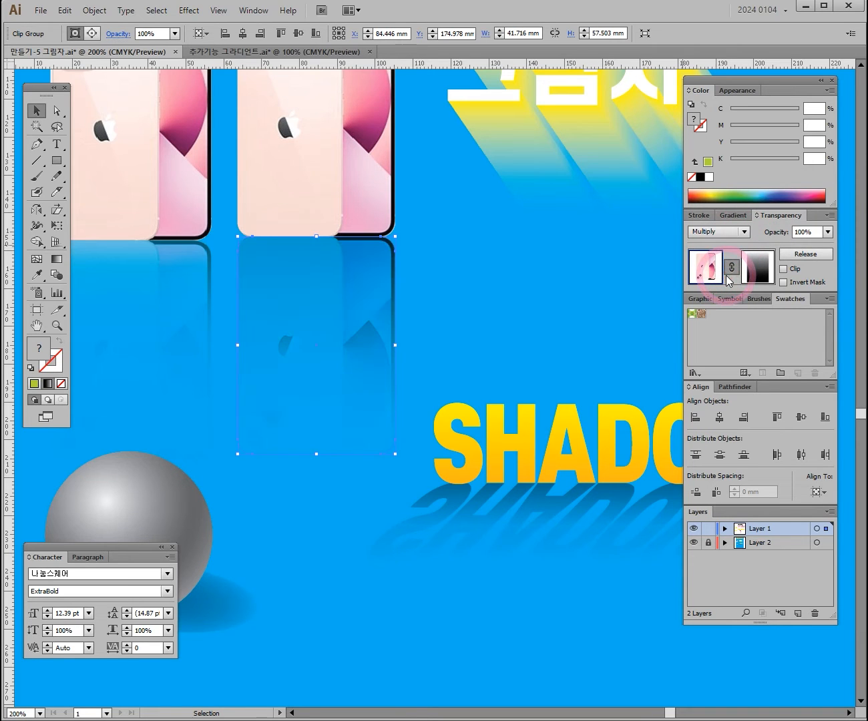
{"action": "left_click", "coordinate": [828, 232]}
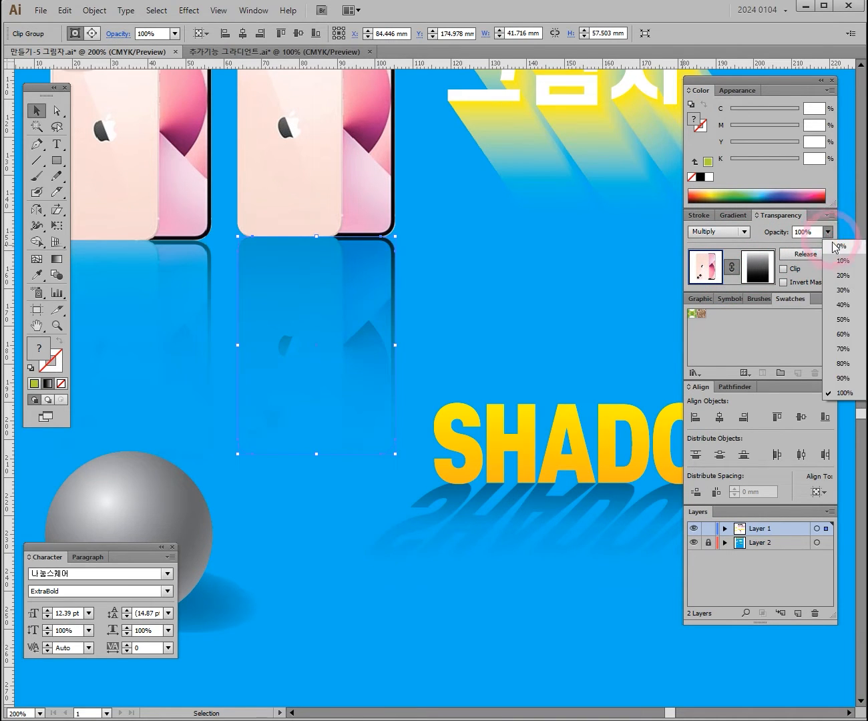
{"action": "left_click", "coordinate": [843, 319]}
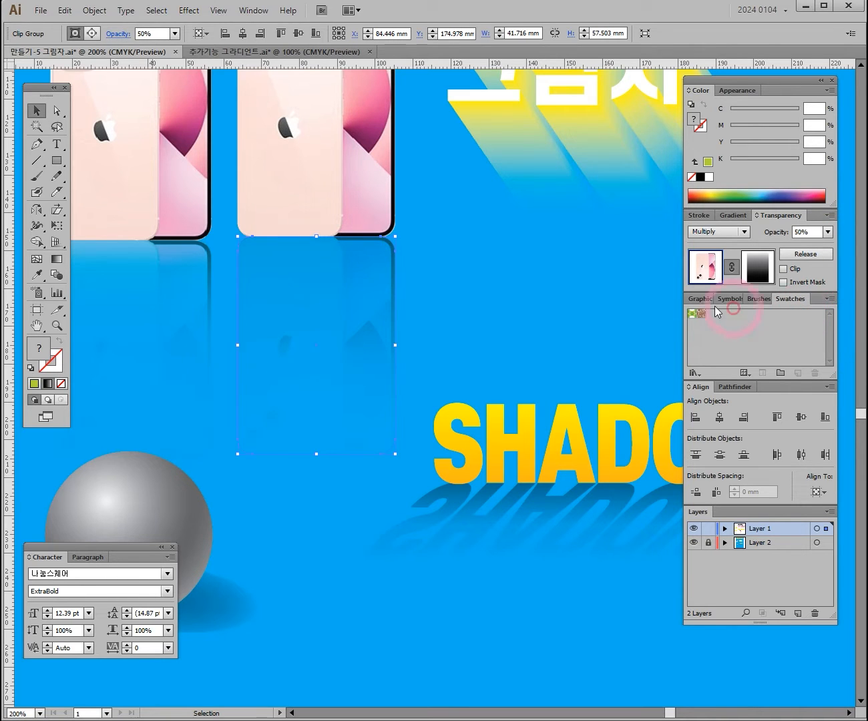
{"action": "left_click", "coordinate": [375, 339]}
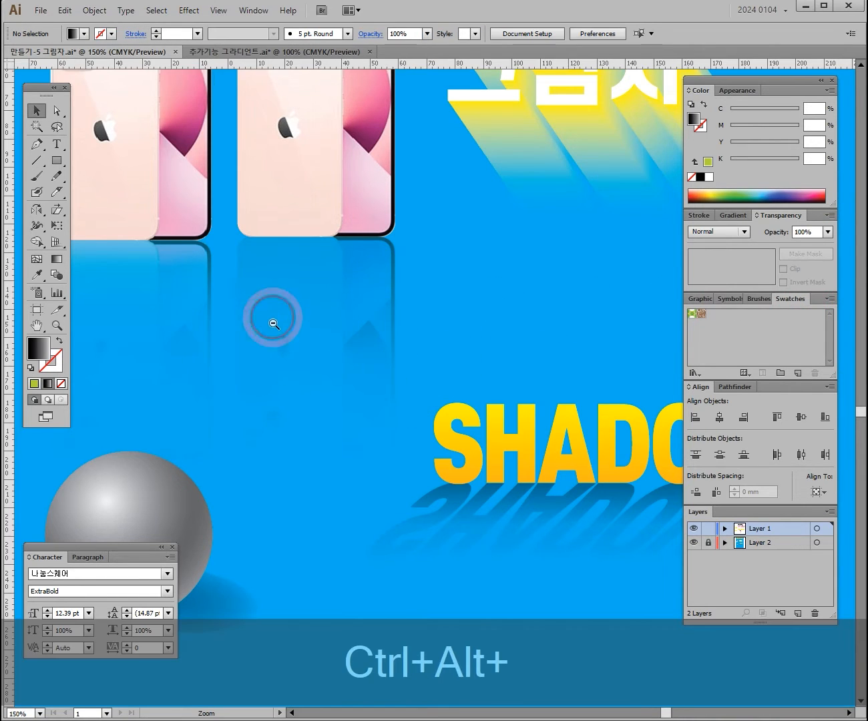
- Examine both phone reflections, the white 그림자 text with its long yellow shadow and the SHADOW lettering
{"action": "left_click", "coordinate": [272, 315], "text": "ctrl+alt"}
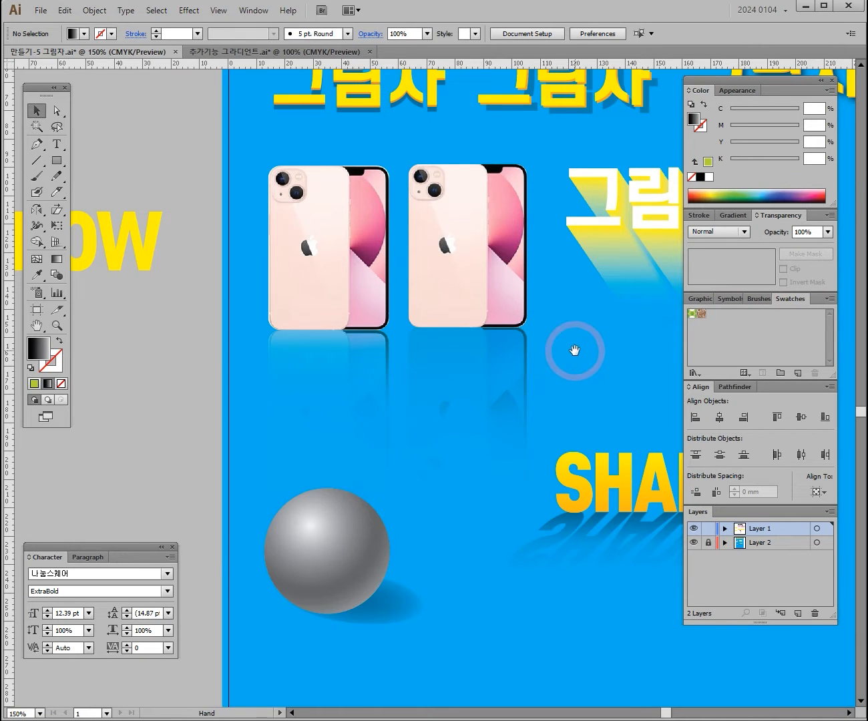
{"action": "left_click_drag", "start_coordinate": [574, 351], "coordinate": [430, 355]}
{"action": "left_click_drag", "start_coordinate": [512, 354], "coordinate": [464, 362]}
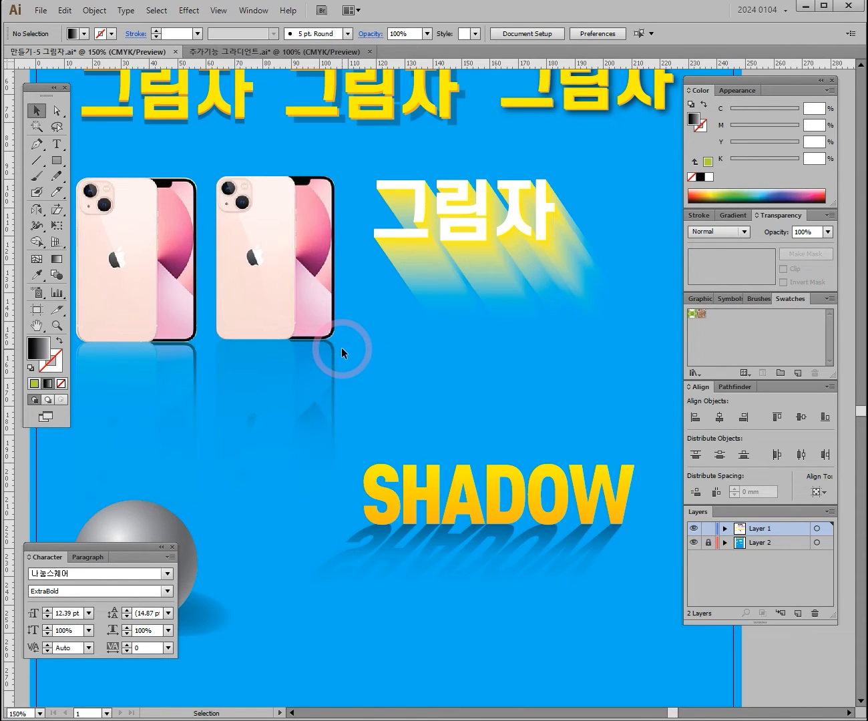
{"action": "key", "text": "space"}
{"action": "left_click_drag", "start_coordinate": [553, 320], "coordinate": [259, 356]}
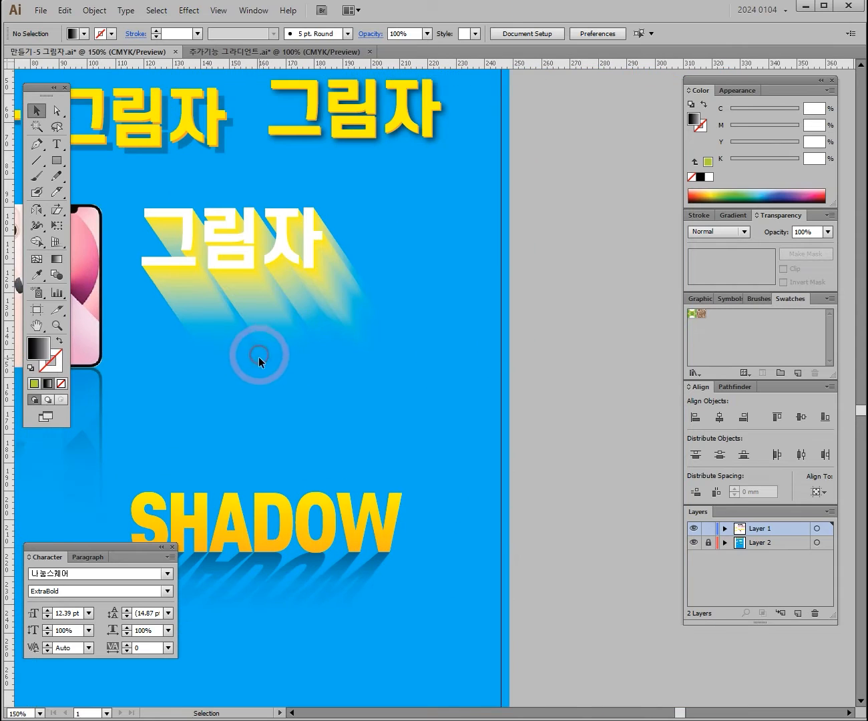
{"action": "key", "text": "ctrl+space"}
{"action": "left_click", "coordinate": [250, 290], "text": "ctrl"}
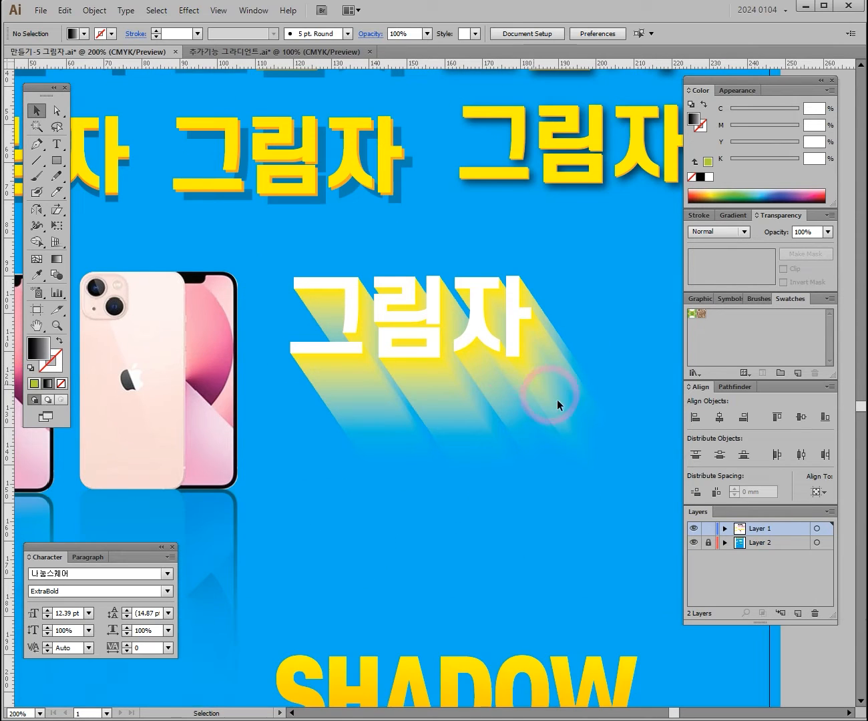
{"action": "left_click_drag", "start_coordinate": [534, 382], "coordinate": [529, 258]}
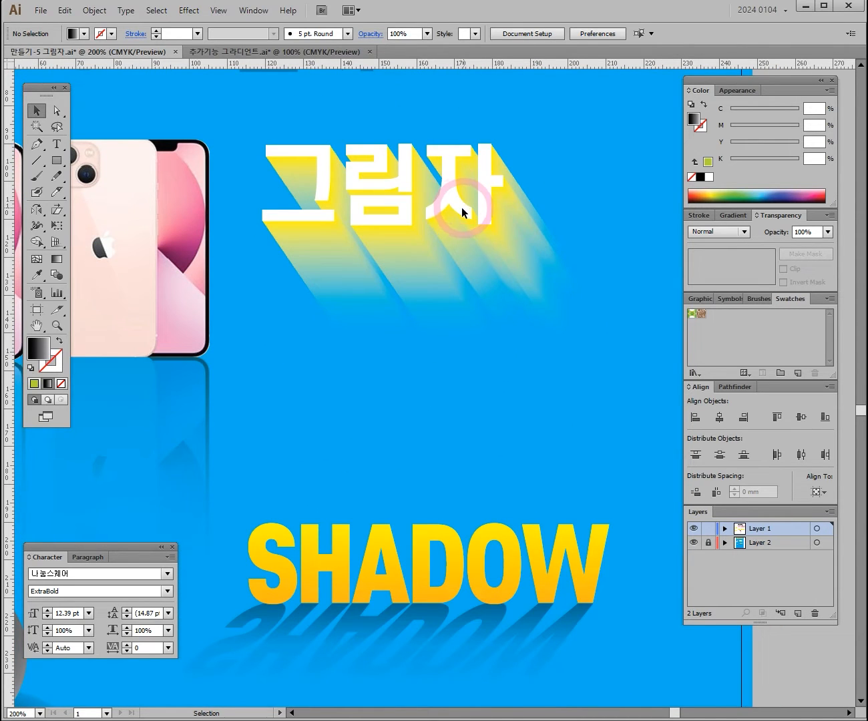
- Place the yellow 그림자 text from the pasteboard between the long-shadow sample and the SHADOW lettering
{"action": "key", "text": "ctrl+space"}
{"action": "left_click", "coordinate": [479, 211], "text": "ctrl+alt"}
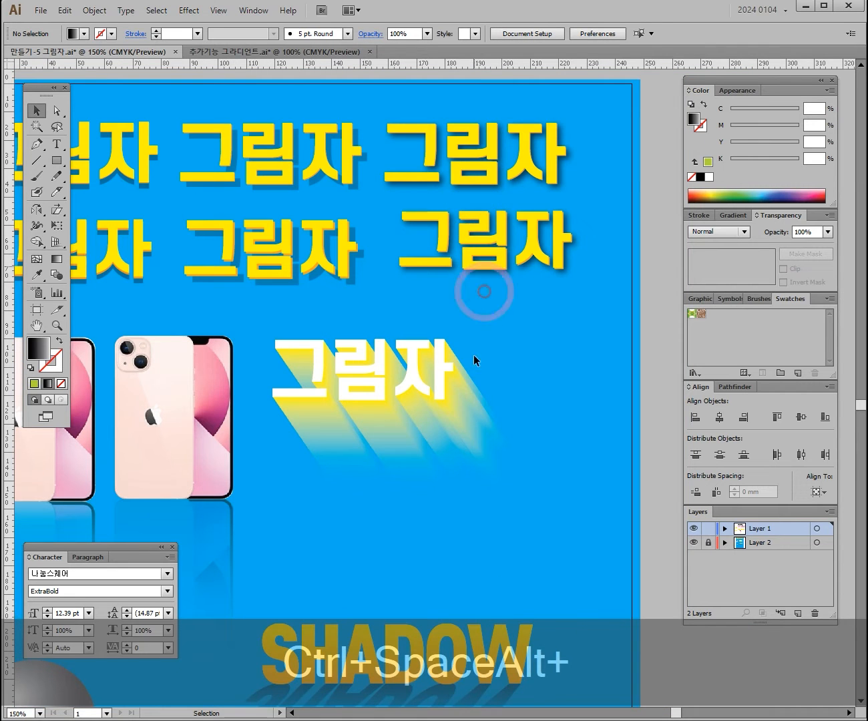
{"action": "left_click_drag", "start_coordinate": [473, 409], "coordinate": [455, 299]}
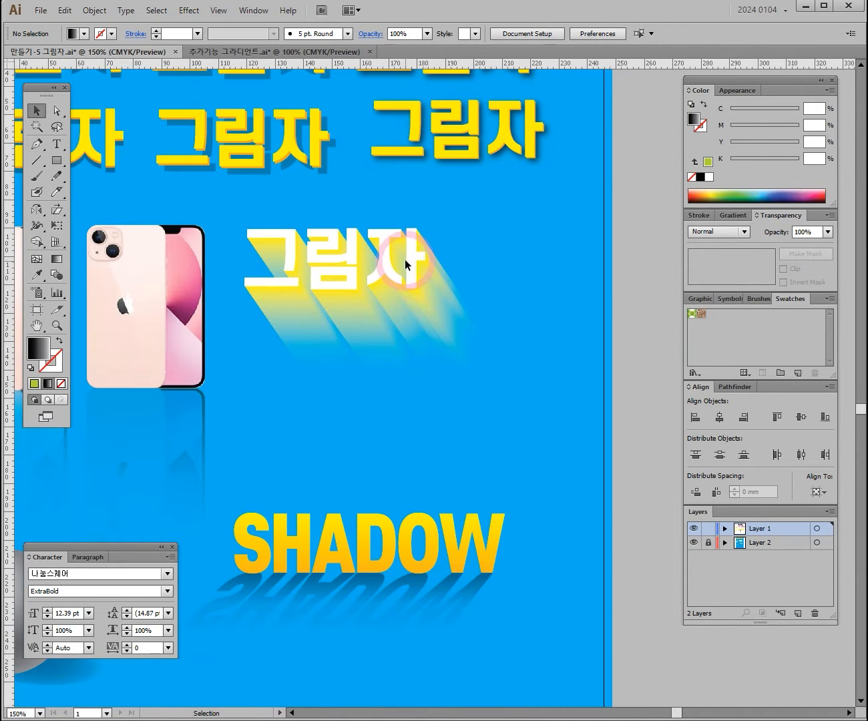
{"action": "left_click", "coordinate": [381, 300], "text": "ctrl"}
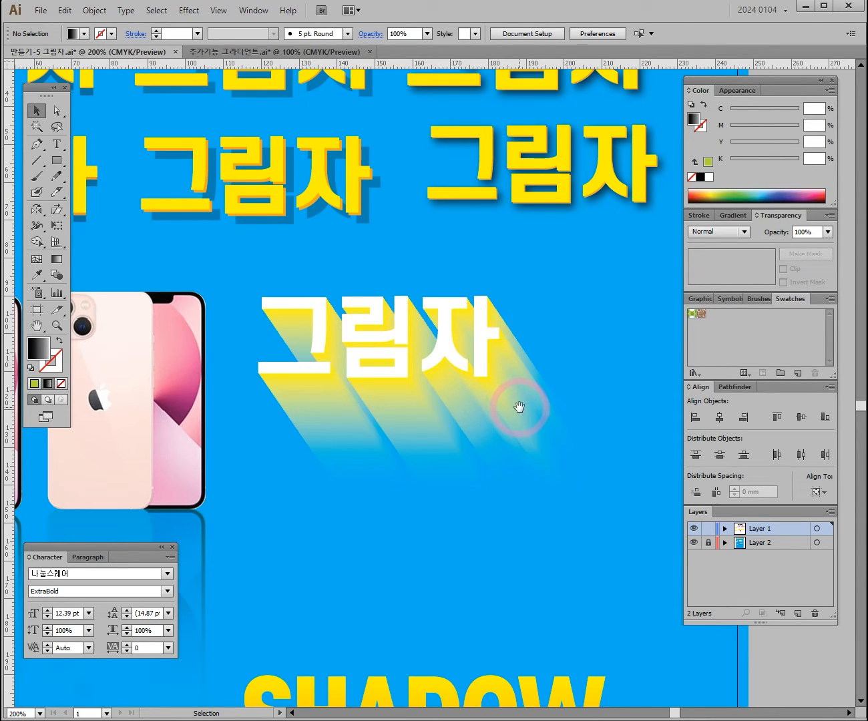
{"action": "left_click", "coordinate": [494, 386], "text": "ctrl+alt"}
{"action": "left_click_drag", "start_coordinate": [319, 405], "coordinate": [464, 300]}
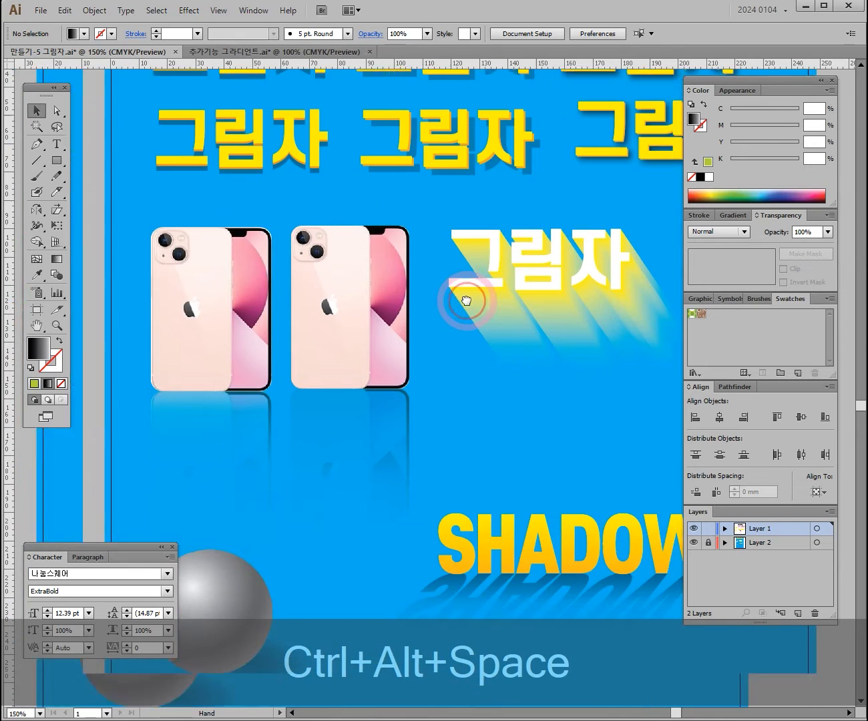
{"action": "left_click_drag", "start_coordinate": [284, 256], "coordinate": [407, 285]}
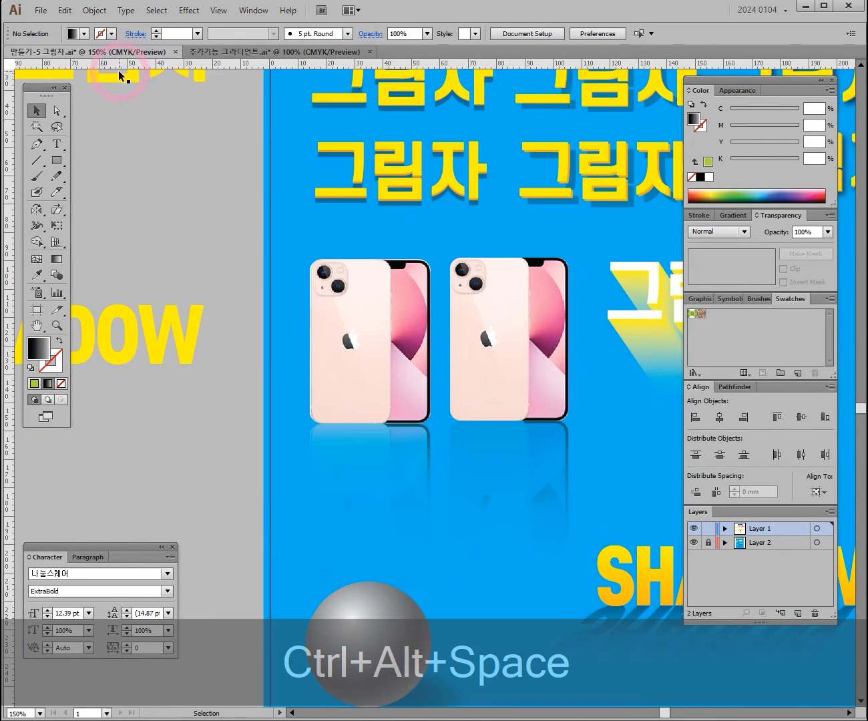
{"action": "left_click_drag", "start_coordinate": [137, 90], "coordinate": [528, 345]}
{"action": "left_click_drag", "start_coordinate": [593, 330], "coordinate": [432, 403]}
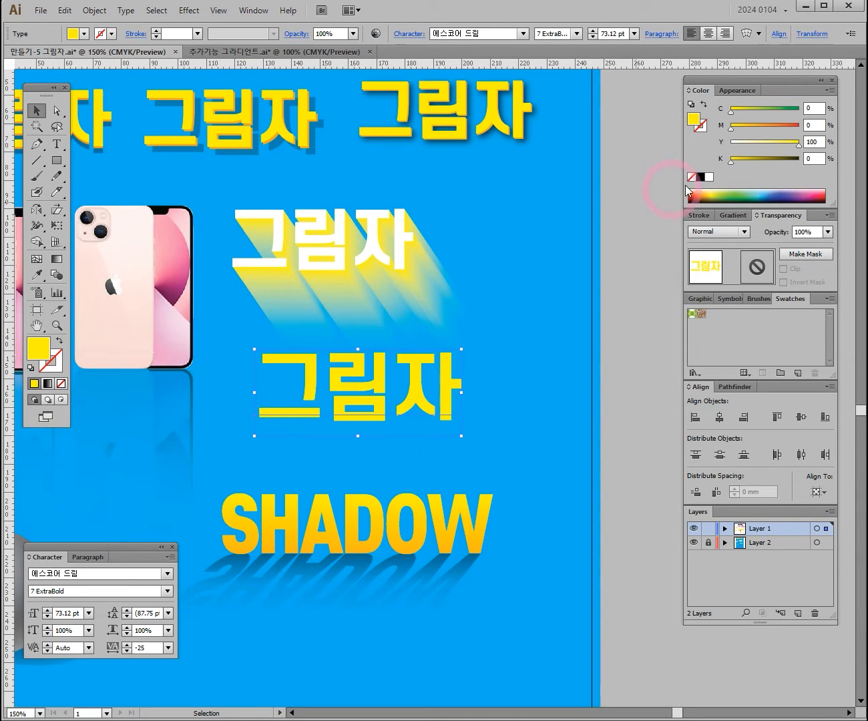
- Change the fill of the placed yellow 그림자 text to white
{"action": "left_click", "coordinate": [709, 177]}
{"action": "left_click", "coordinate": [633, 195]}
{"action": "key", "text": "ctrl+space"}
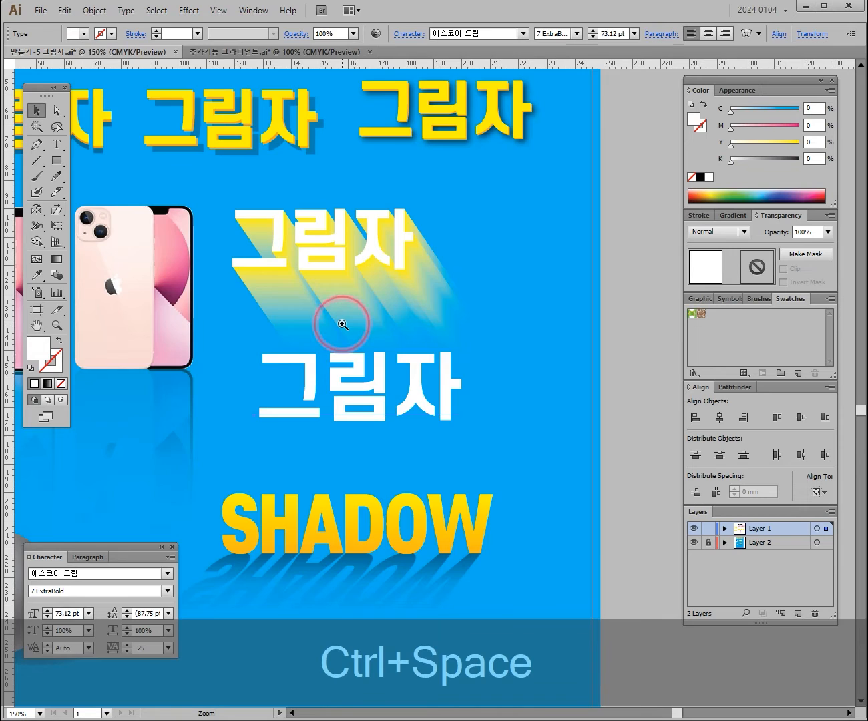
- Scale the white 그림자 text down proportionally to about 66 pt, keeping it below the long-shadow sample
{"action": "left_click", "coordinate": [342, 324], "text": "ctrl"}
{"action": "left_click_drag", "start_coordinate": [488, 405], "coordinate": [397, 233]}
{"action": "left_click_drag", "start_coordinate": [436, 302], "coordinate": [415, 267]}
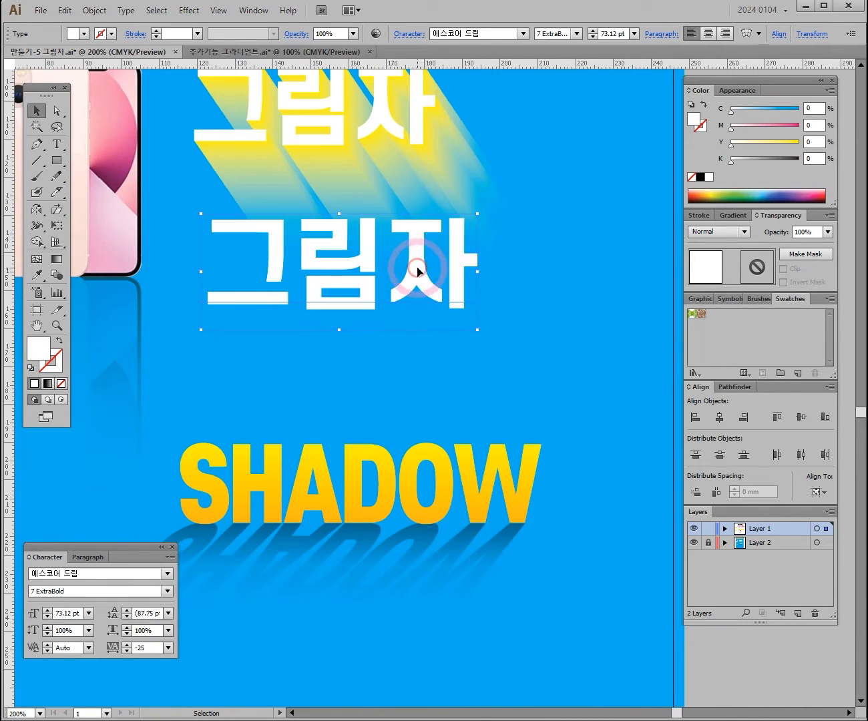
{"action": "left_click_drag", "start_coordinate": [475, 212], "coordinate": [566, 313]}
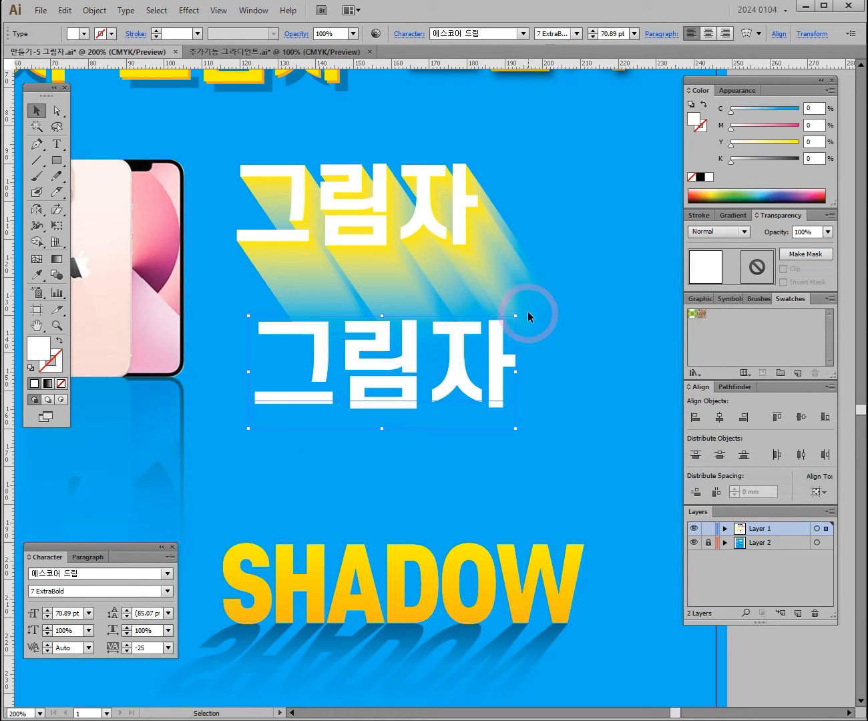
{"action": "left_click_drag", "start_coordinate": [517, 315], "coordinate": [558, 316]}
{"action": "left_click_drag", "start_coordinate": [465, 317], "coordinate": [463, 308]}
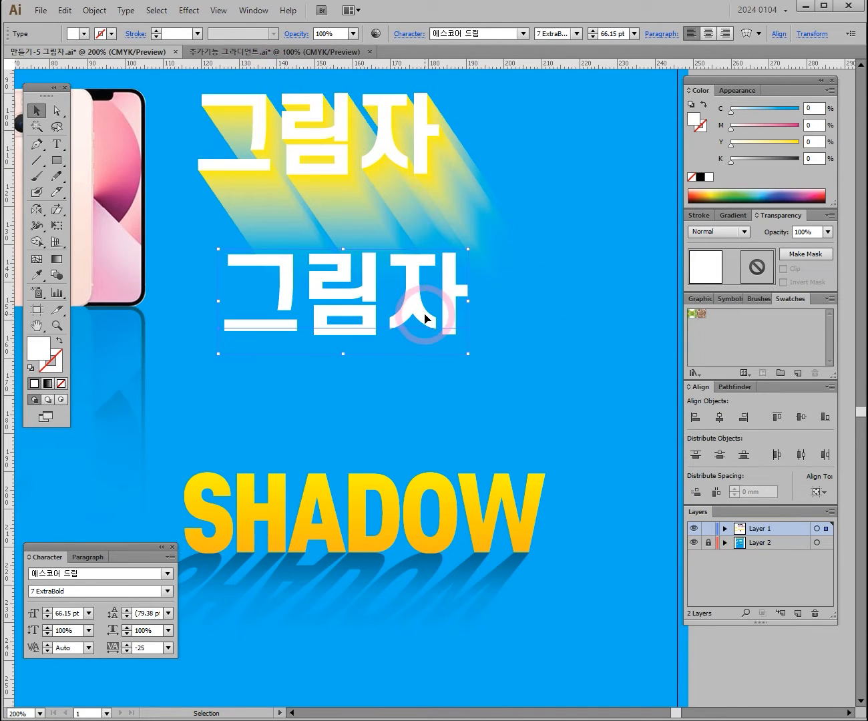
- Duplicate the white 그림자 text diagonally down to the right and make a blend between the two copies
{"action": "left_click_drag", "start_coordinate": [426, 316], "coordinate": [503, 412]}
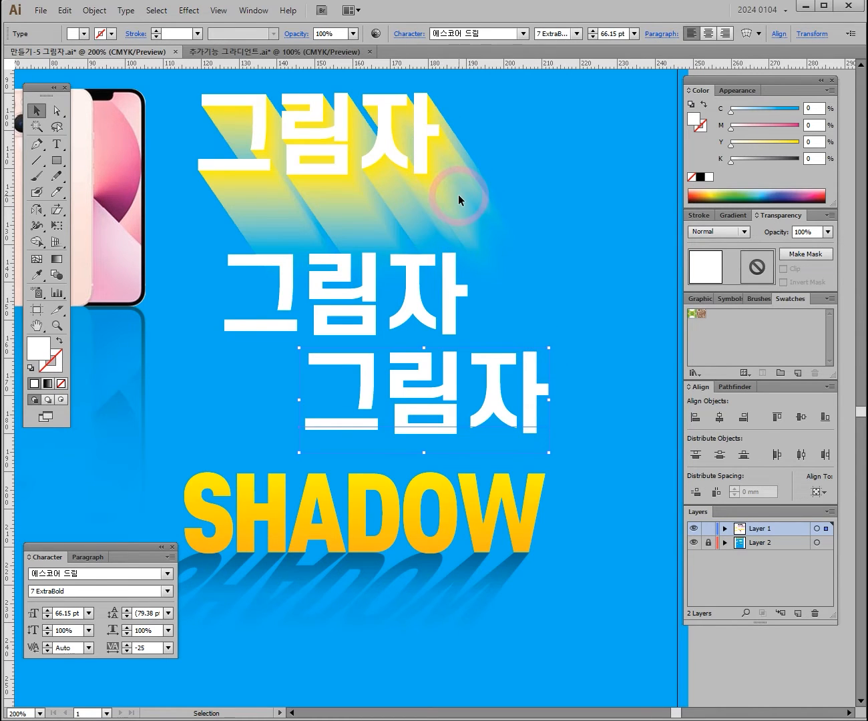
{"action": "left_click", "coordinate": [562, 326]}
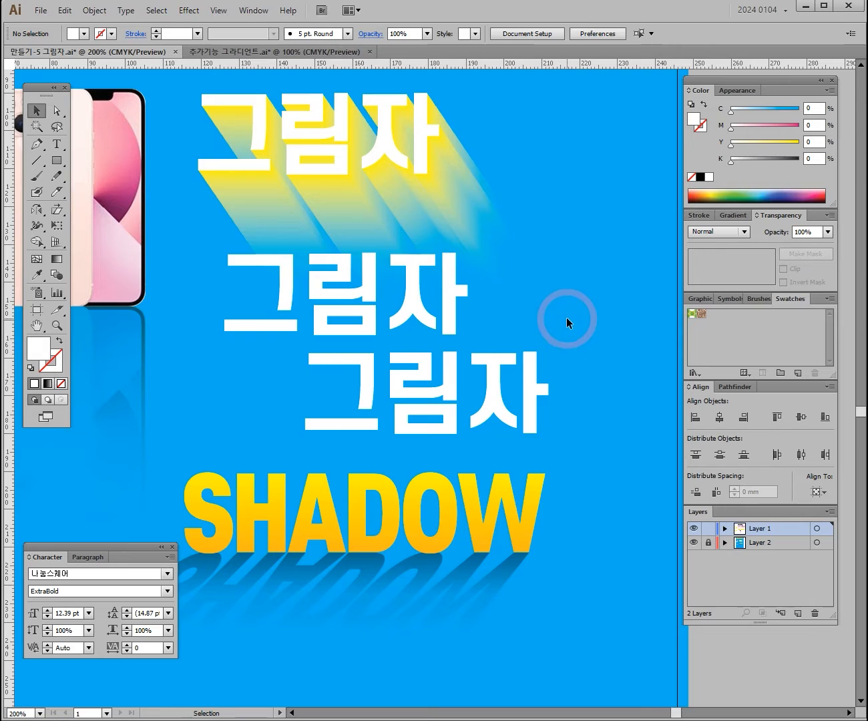
{"action": "left_click", "coordinate": [470, 325]}
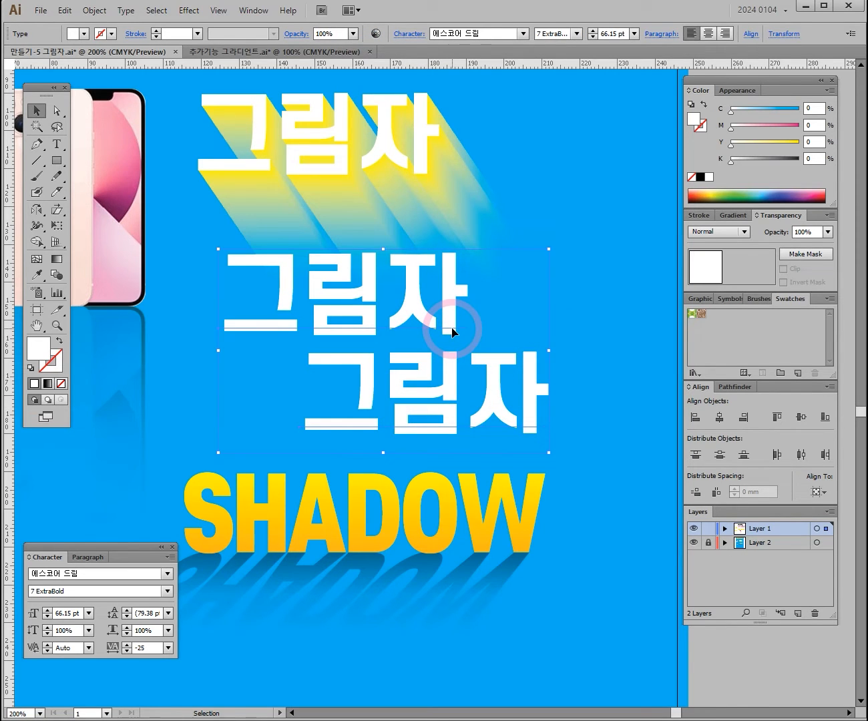
{"action": "key", "text": "ctrl"}
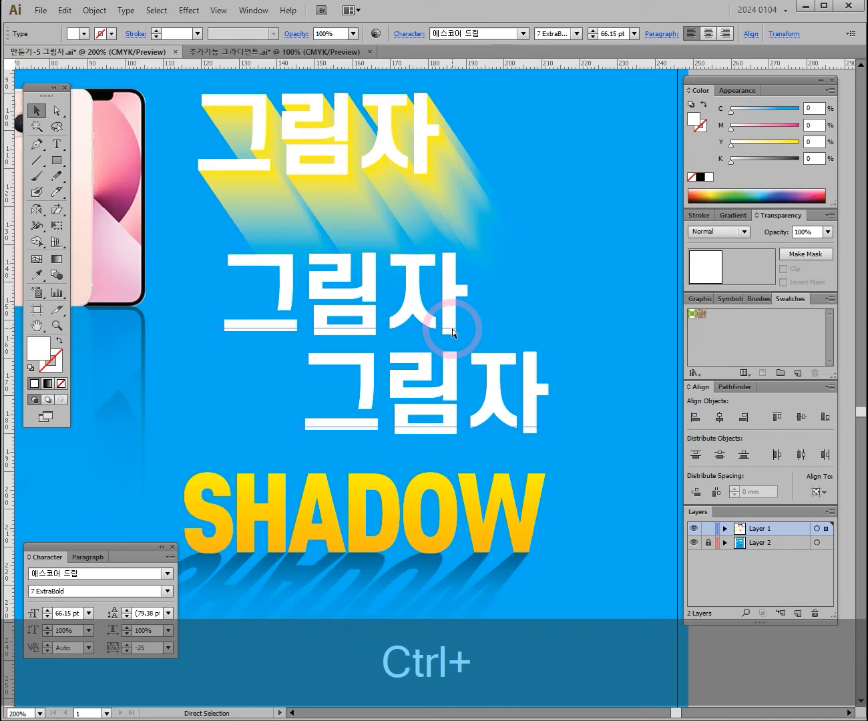
{"action": "key", "text": "ctrl+alt"}
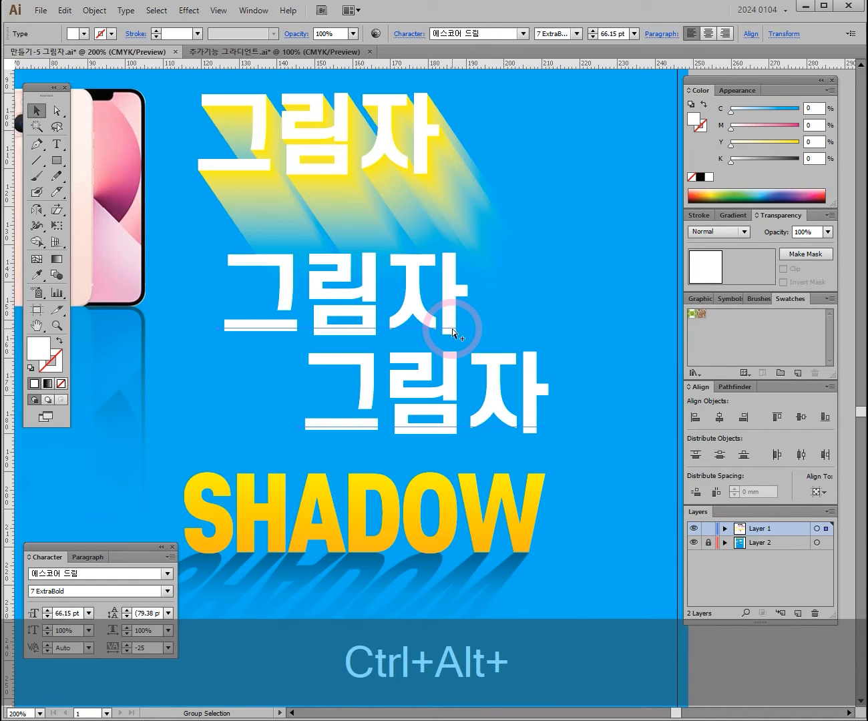
{"action": "key", "text": "ctrl+alt+b"}
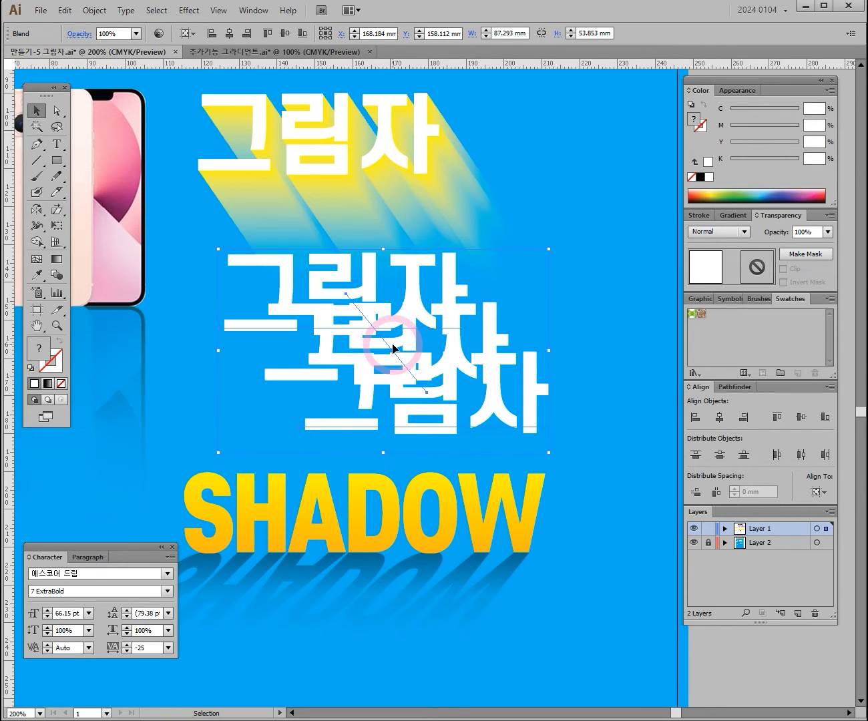
- Set the blend's spacing to Specified Steps with 6 steps and preview it
{"action": "double_click", "coordinate": [58, 276]}
{"action": "left_click_drag", "start_coordinate": [375, 544], "coordinate": [369, 483]}
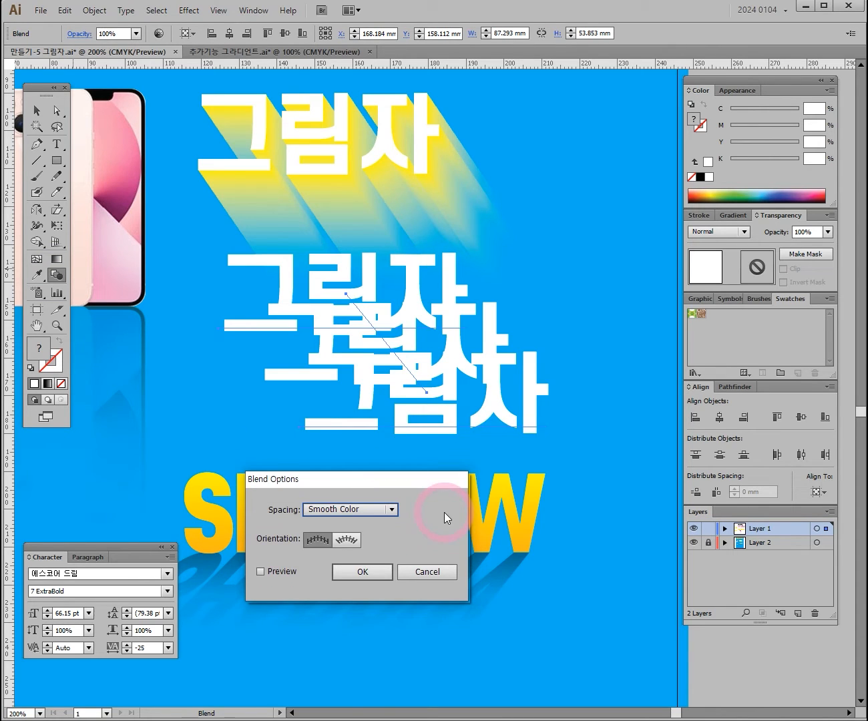
{"action": "left_click", "coordinate": [263, 570]}
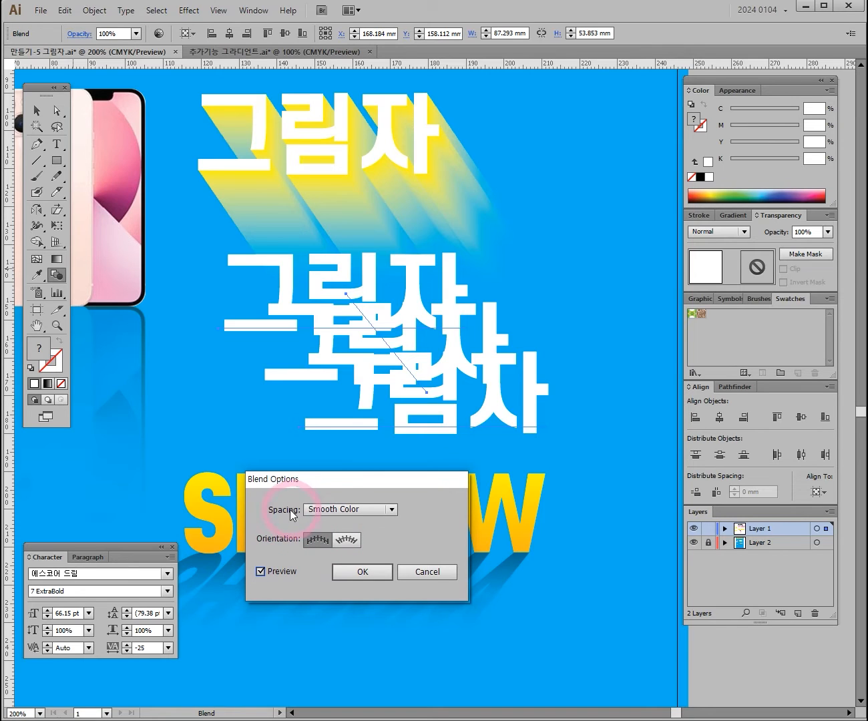
{"action": "left_click", "coordinate": [339, 510]}
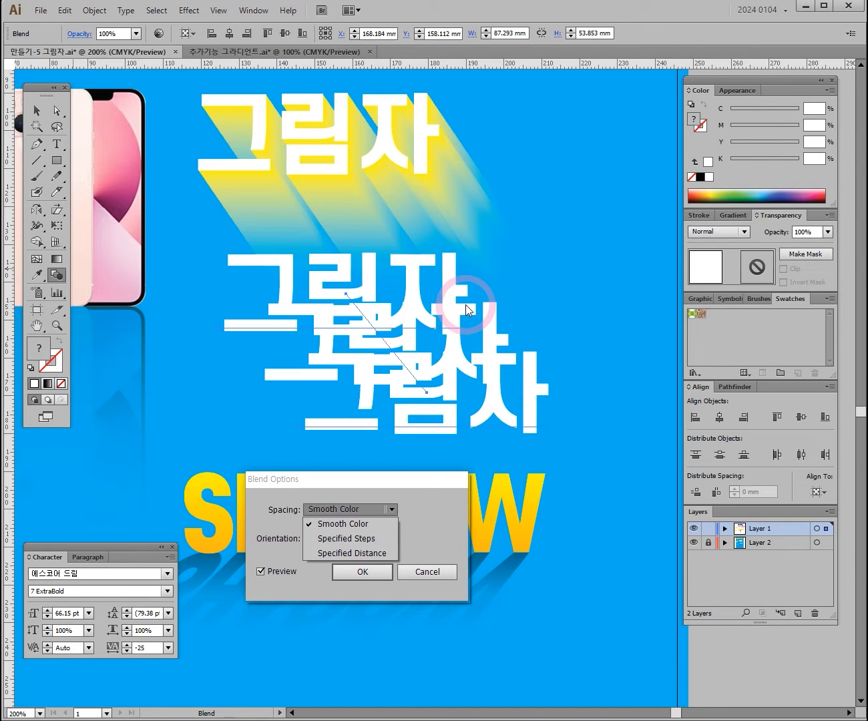
{"action": "left_click", "coordinate": [378, 540]}
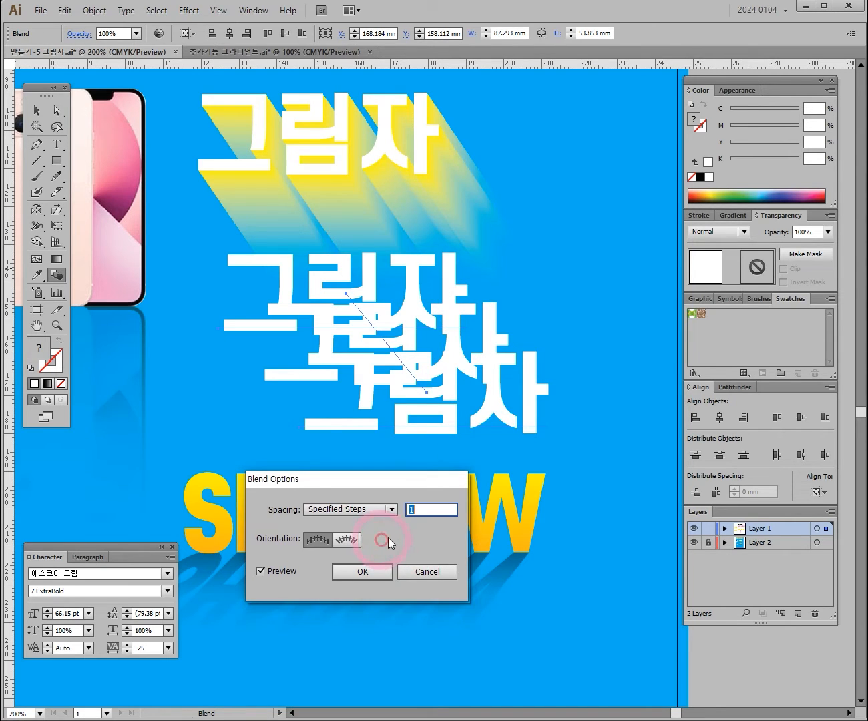
{"action": "double_click", "coordinate": [422, 510]}
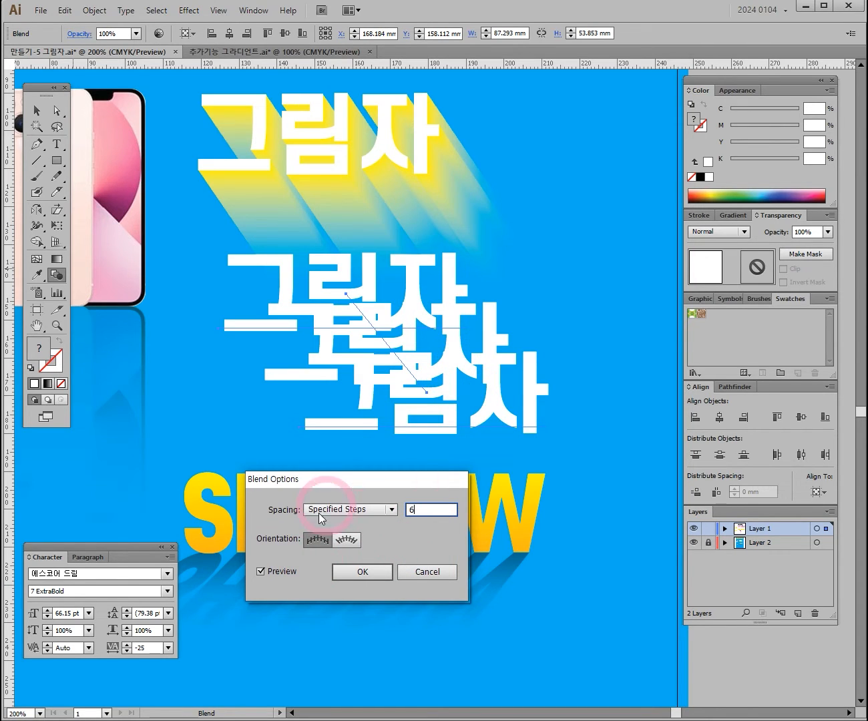
{"action": "left_click", "coordinate": [262, 572]}
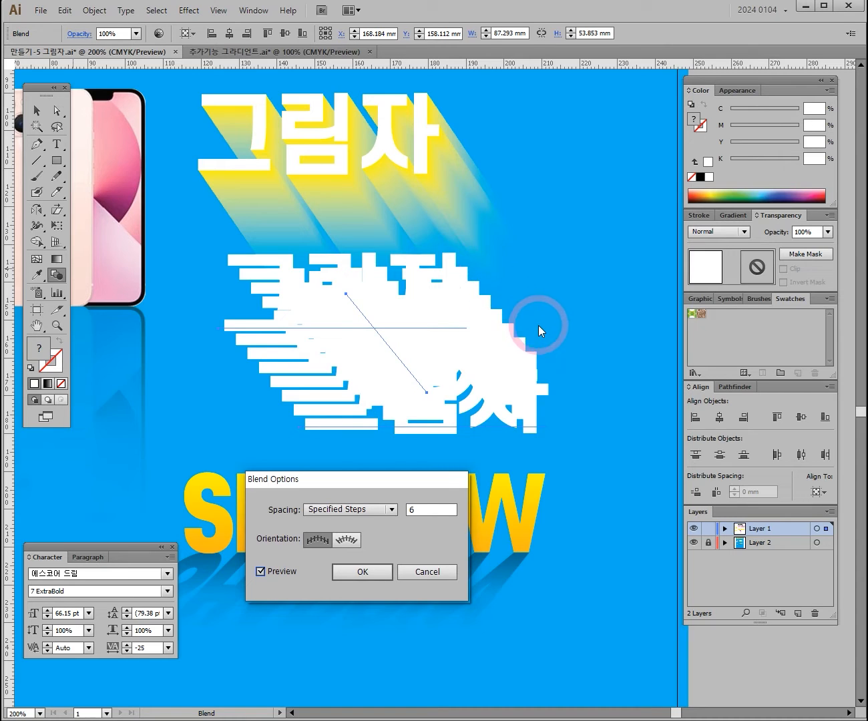
- Raise the blend to 100 specified steps, preview and apply it, and deselect the blend
{"action": "double_click", "coordinate": [412, 510]}
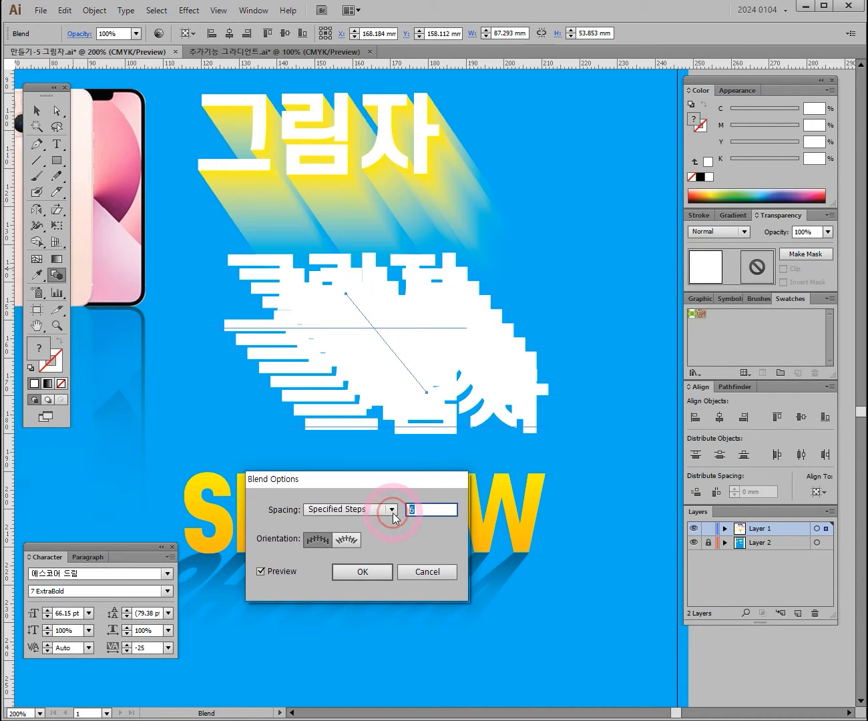
{"action": "type", "text": "100"}
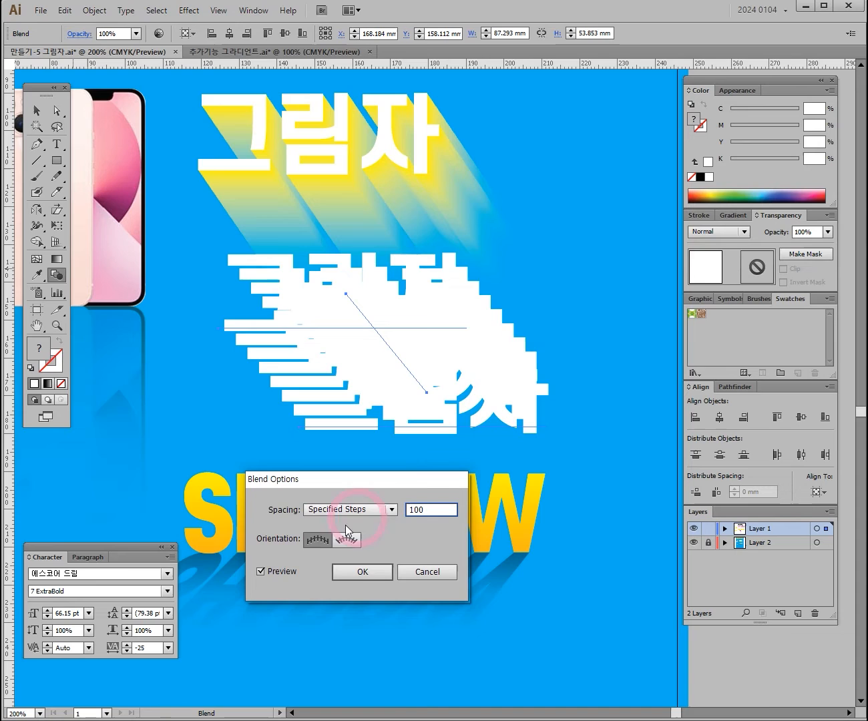
{"action": "left_click", "coordinate": [258, 572]}
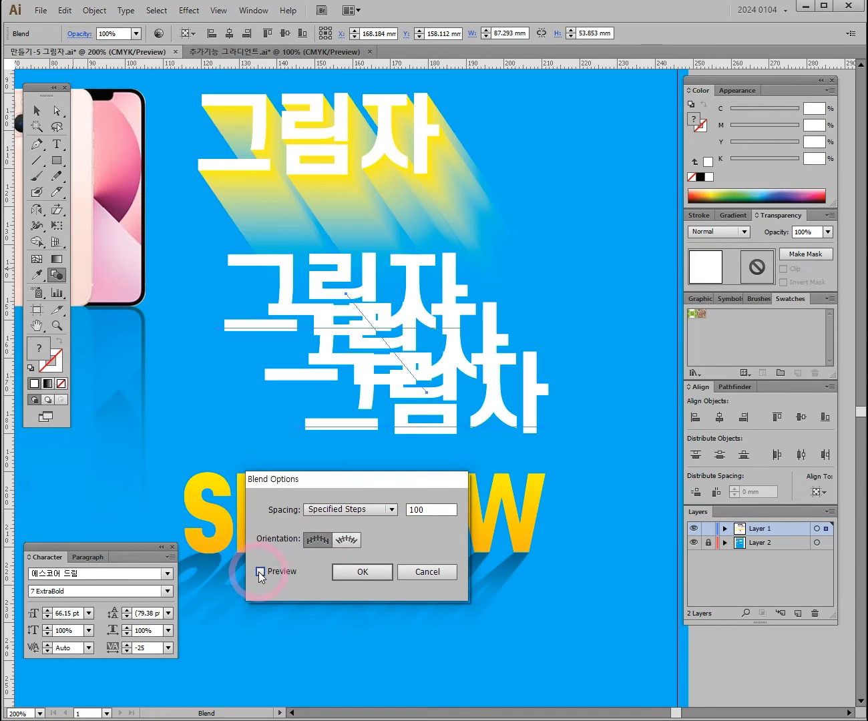
{"action": "left_click", "coordinate": [259, 572]}
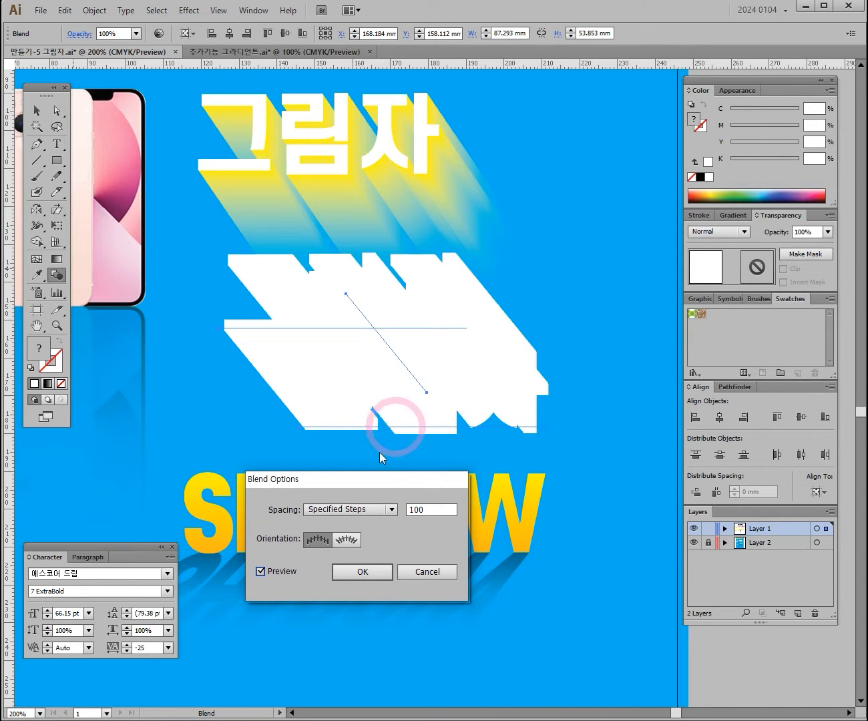
{"action": "left_click", "coordinate": [369, 573]}
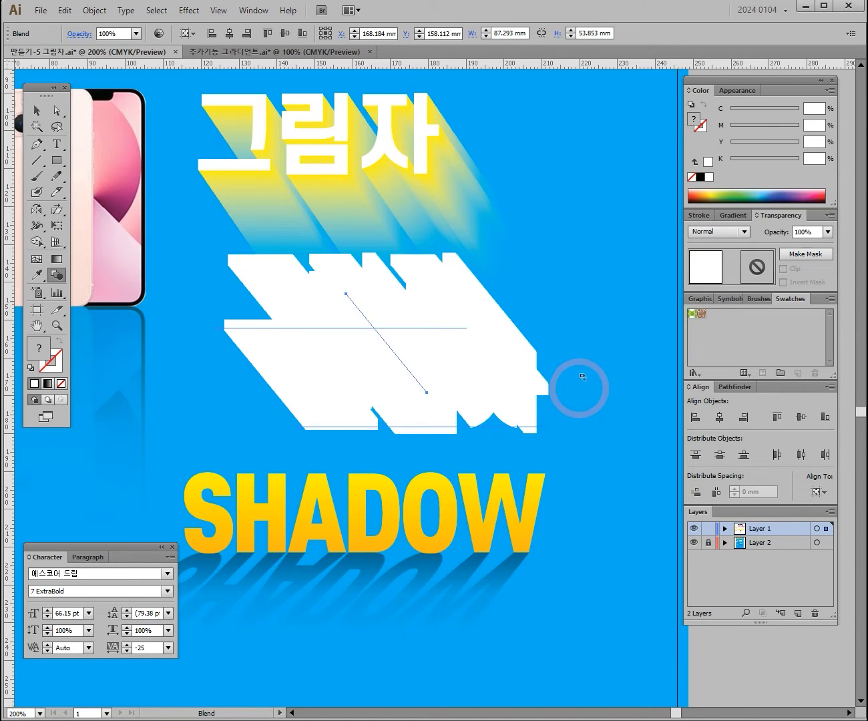
{"action": "left_click", "coordinate": [36, 111]}
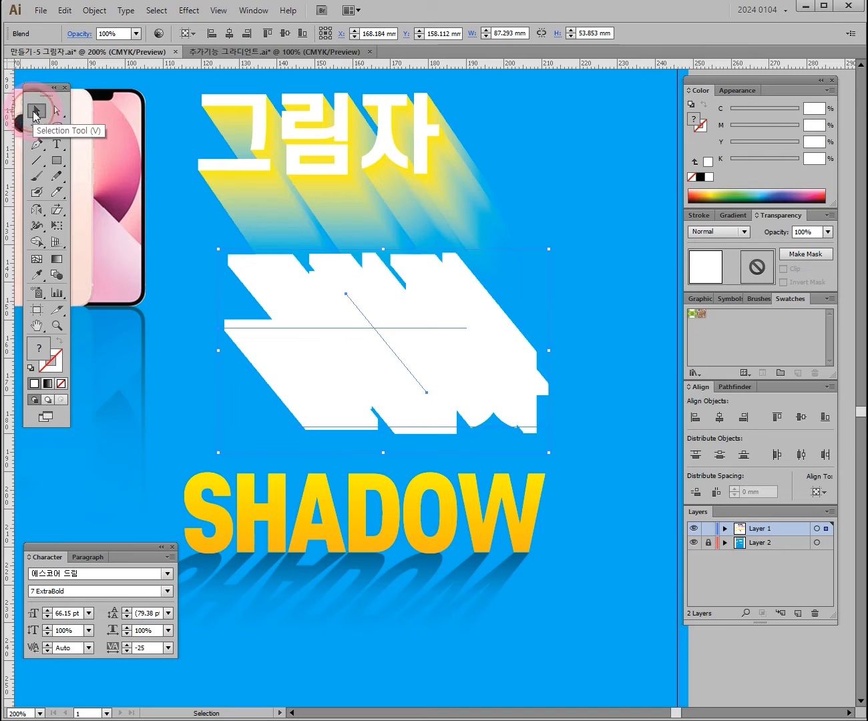
{"action": "left_click", "coordinate": [624, 233]}
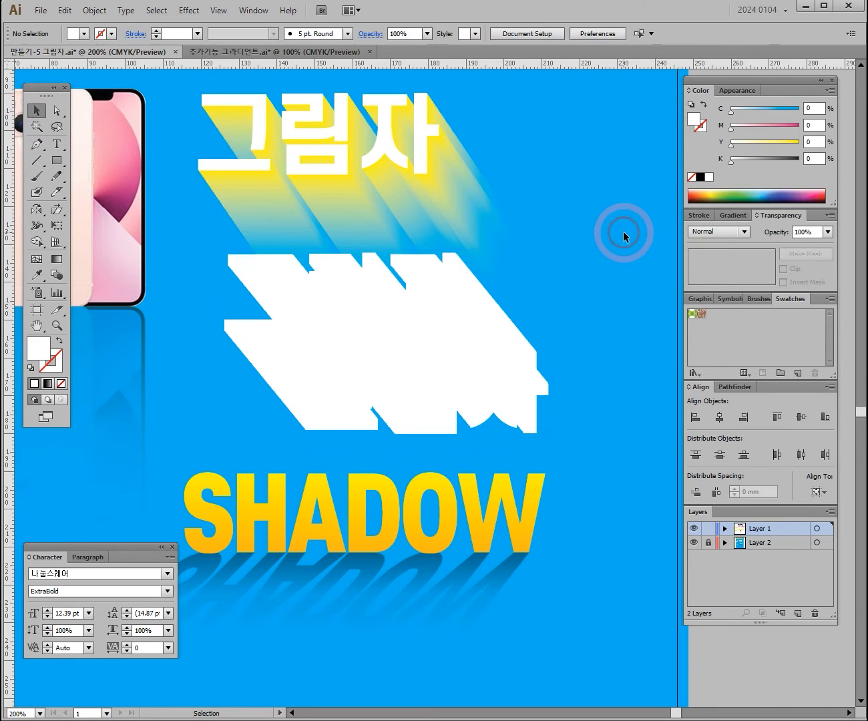
- Move the whole blend slightly up and left, to about X 165.5 mm, Y 152.5 mm
{"action": "left_click", "coordinate": [416, 313]}
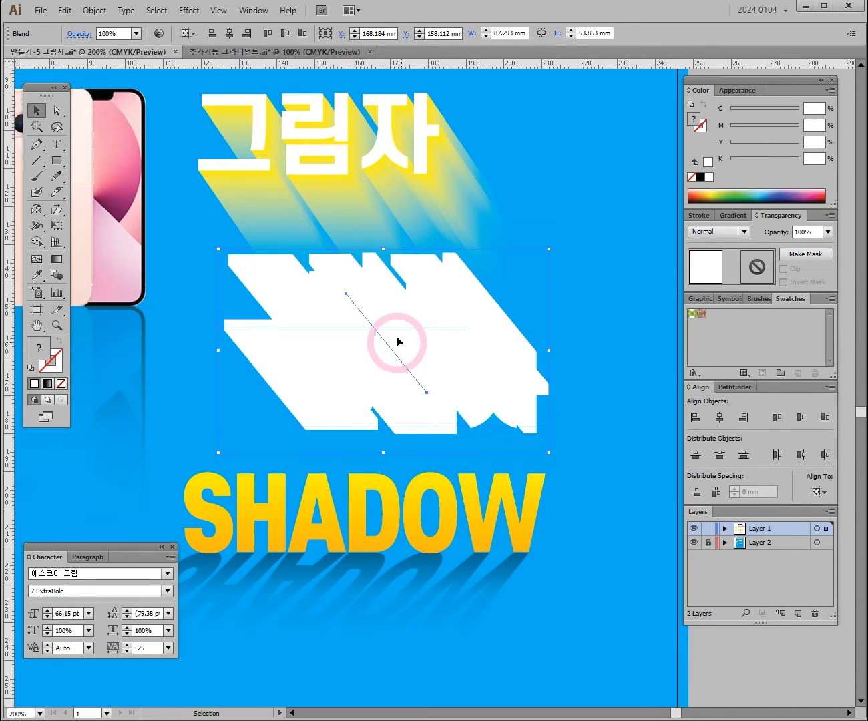
{"action": "left_click_drag", "start_coordinate": [345, 287], "coordinate": [420, 369]}
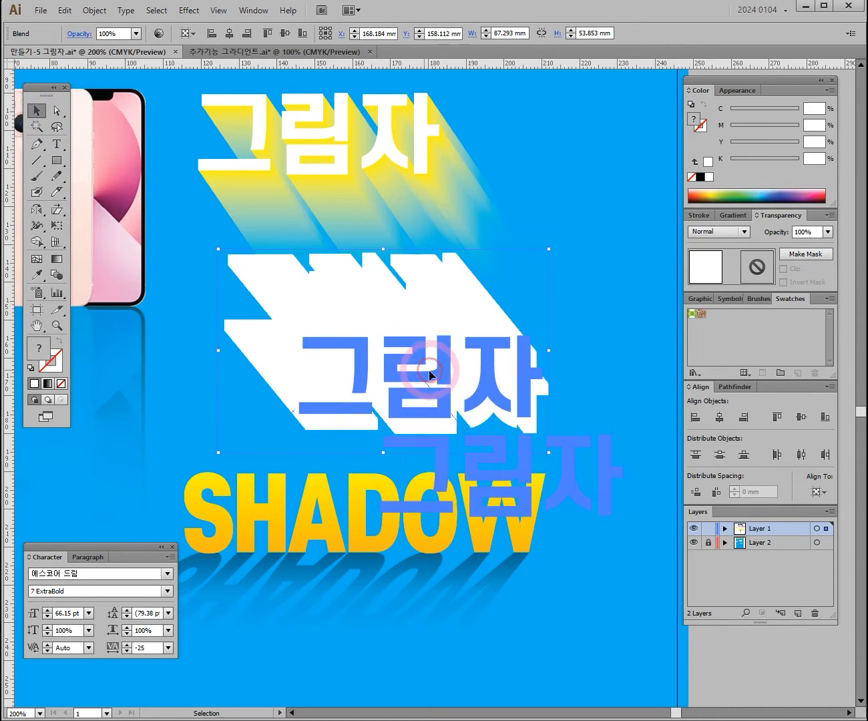
{"action": "left_click_drag", "start_coordinate": [396, 305], "coordinate": [352, 265]}
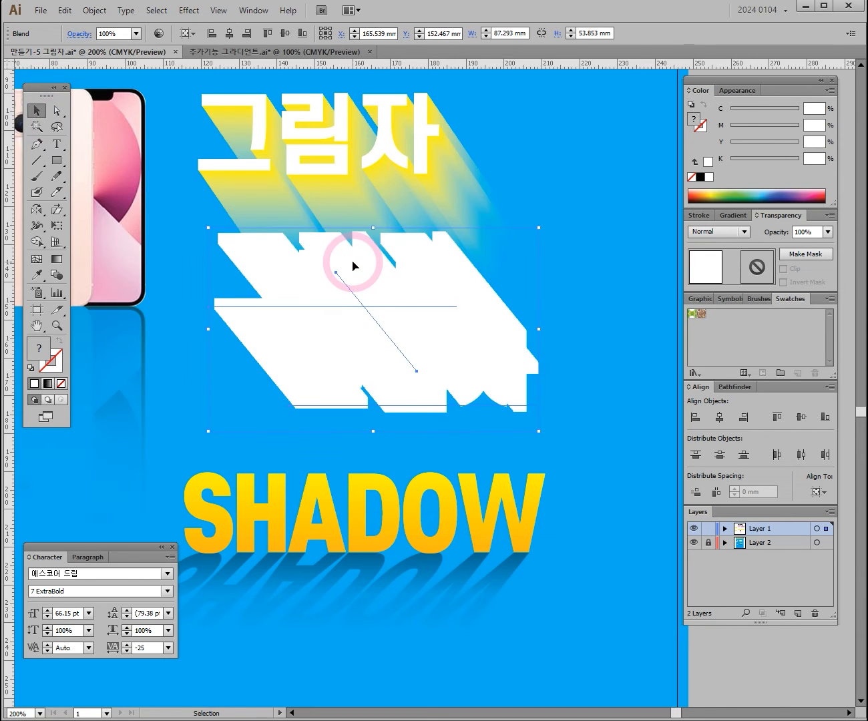
- Isolate the blend and move only its upper 그림자 text farther up and left to change the extrusion's direction
{"action": "double_click", "coordinate": [353, 265]}
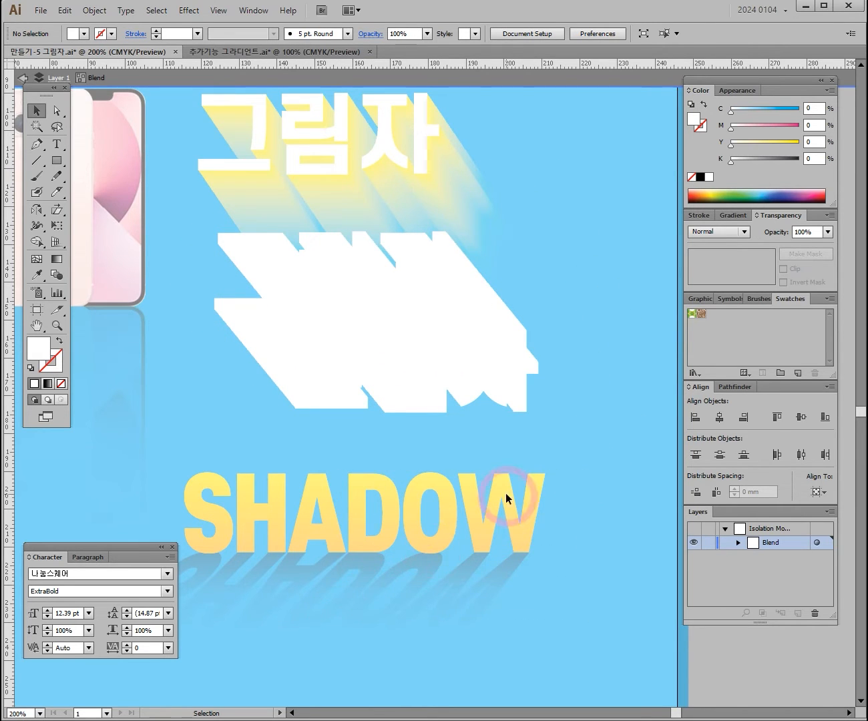
{"action": "left_click", "coordinate": [433, 281]}
{"action": "left_click_drag", "start_coordinate": [438, 285], "coordinate": [345, 294]}
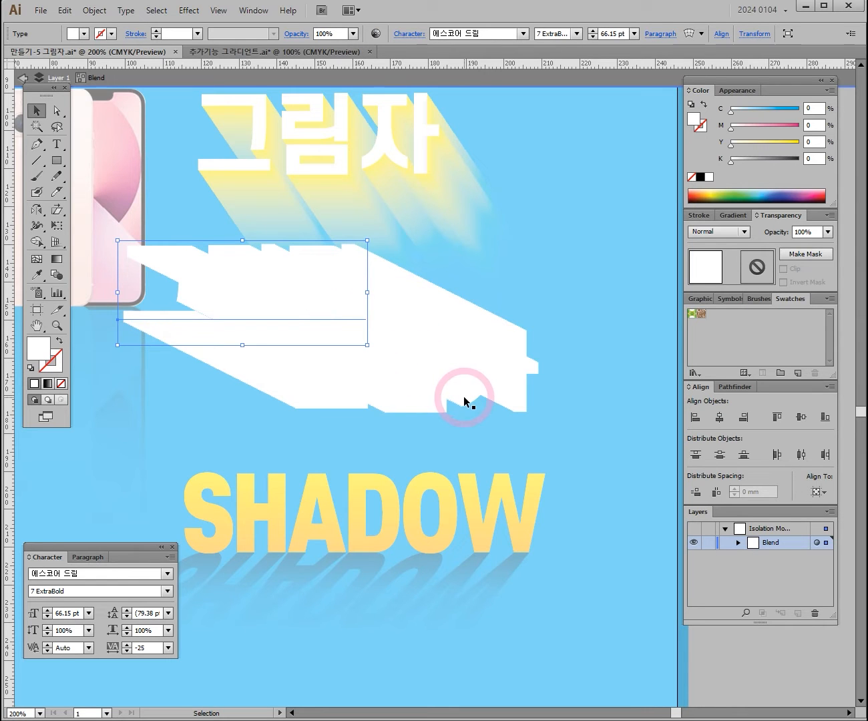
{"action": "left_click_drag", "start_coordinate": [319, 285], "coordinate": [380, 248]}
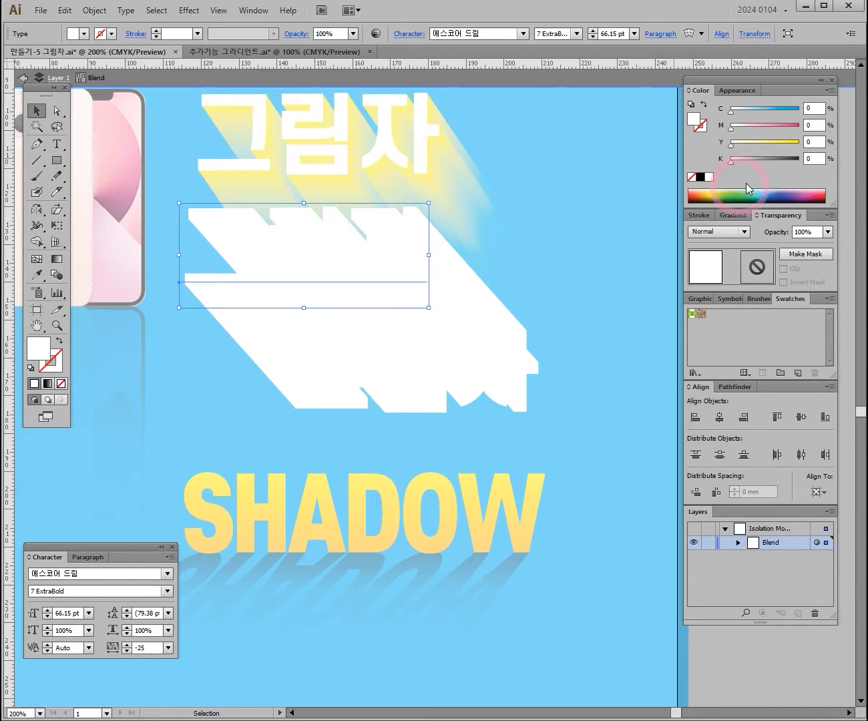
- Set the blend's upper 그림자 text fill to 78% yellow and move that text slightly down and to the right
{"action": "left_click_drag", "start_coordinate": [785, 138], "coordinate": [784, 145]}
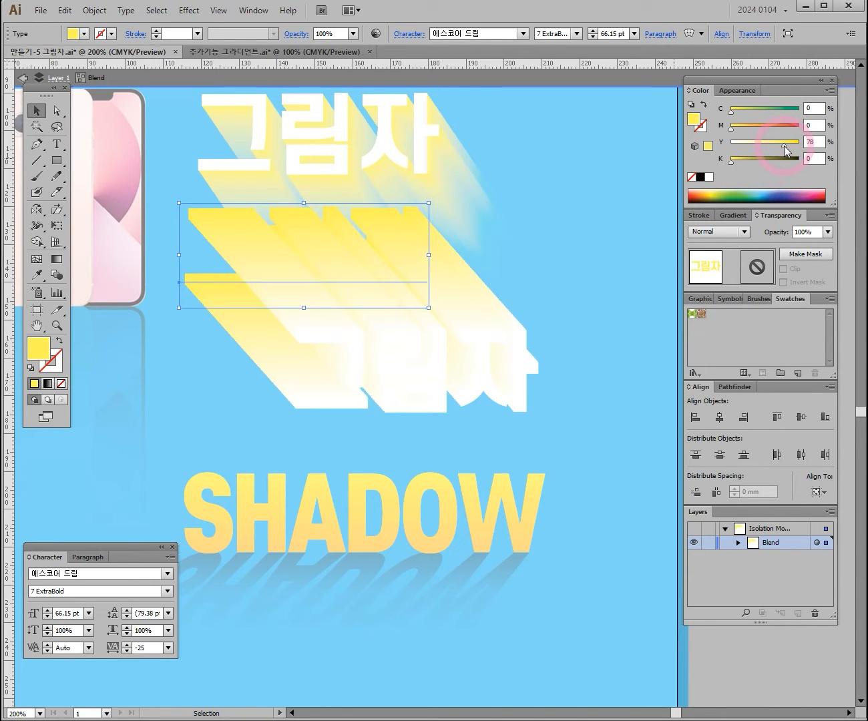
{"action": "left_click_drag", "start_coordinate": [357, 268], "coordinate": [398, 271]}
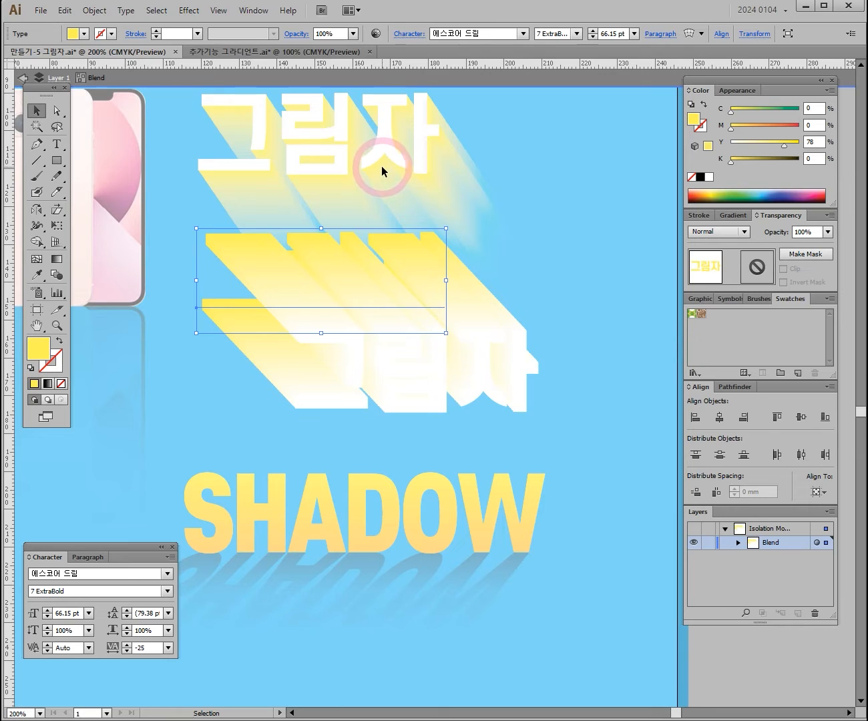
- Try green, lime green and blue spectrum colours as the fill of the blend's lower 그림자 text, ending with blue
{"action": "left_click", "coordinate": [429, 395]}
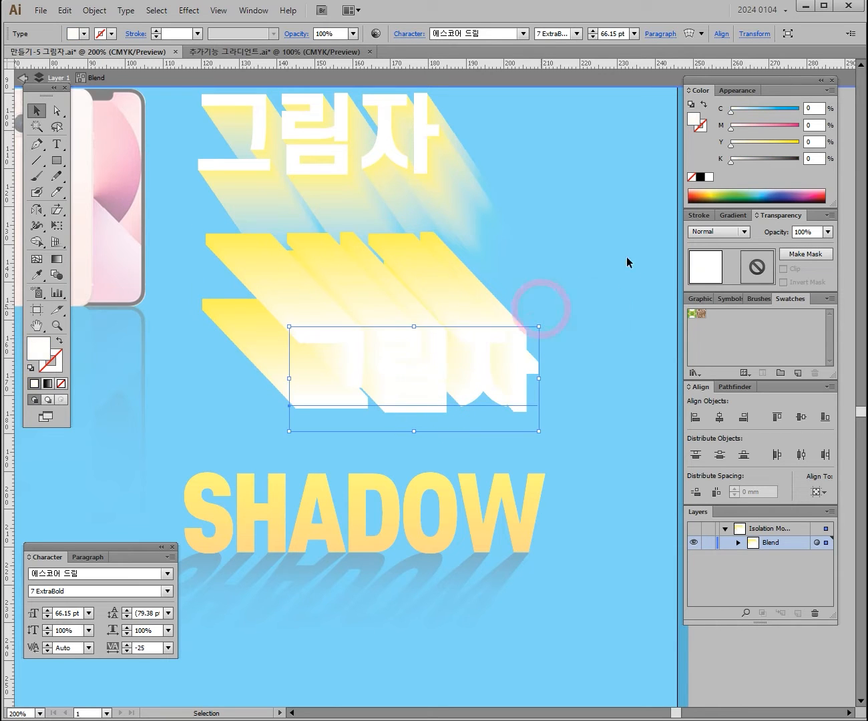
{"action": "left_click", "coordinate": [716, 197]}
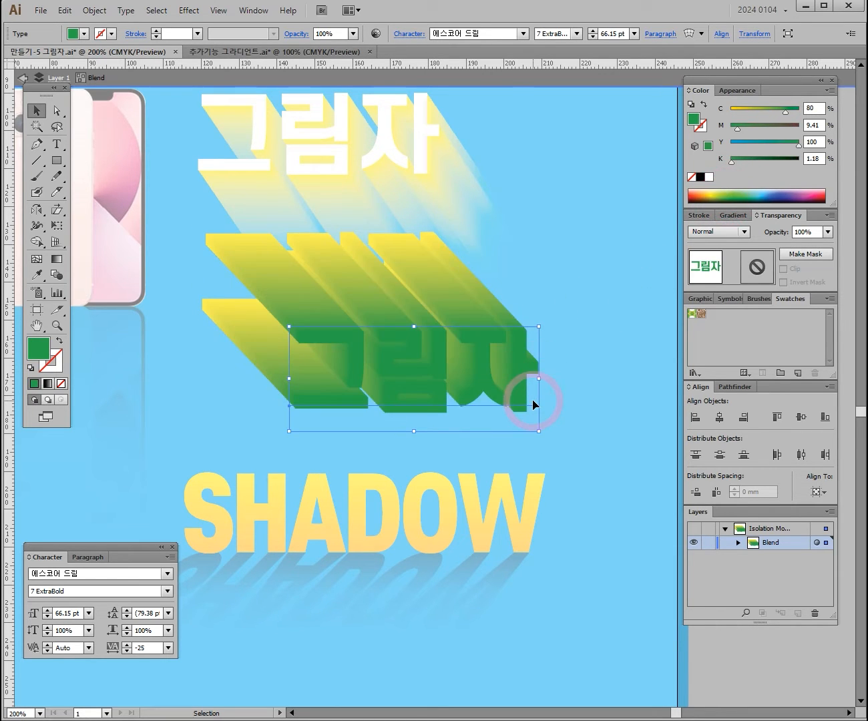
{"action": "left_click", "coordinate": [718, 195]}
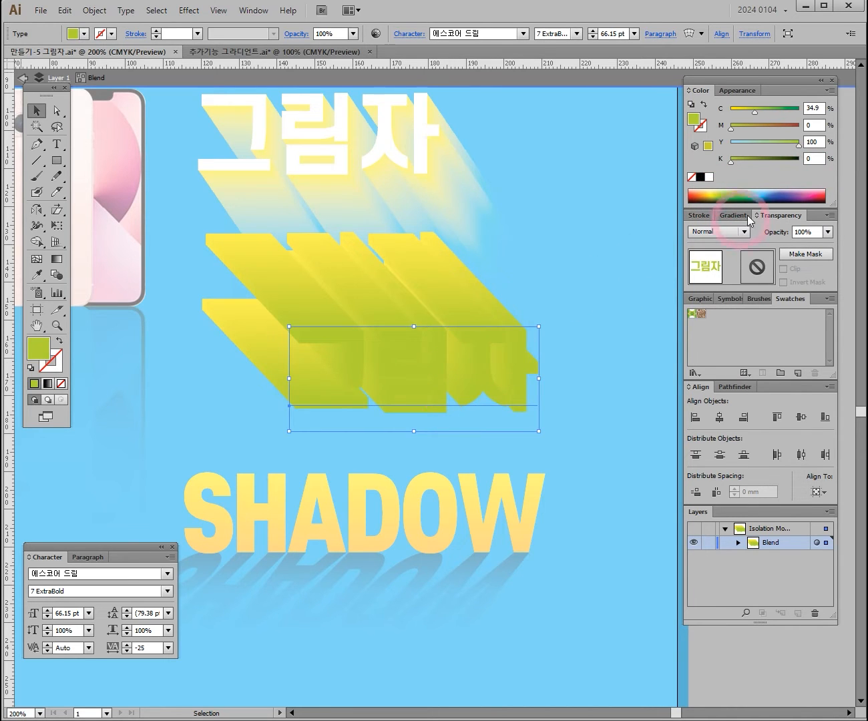
{"action": "left_click", "coordinate": [786, 196]}
- Reposition the blue lower text farther down from the upper text, and shift the yellow upper text slightly left and down
{"action": "left_click_drag", "start_coordinate": [437, 375], "coordinate": [374, 303]}
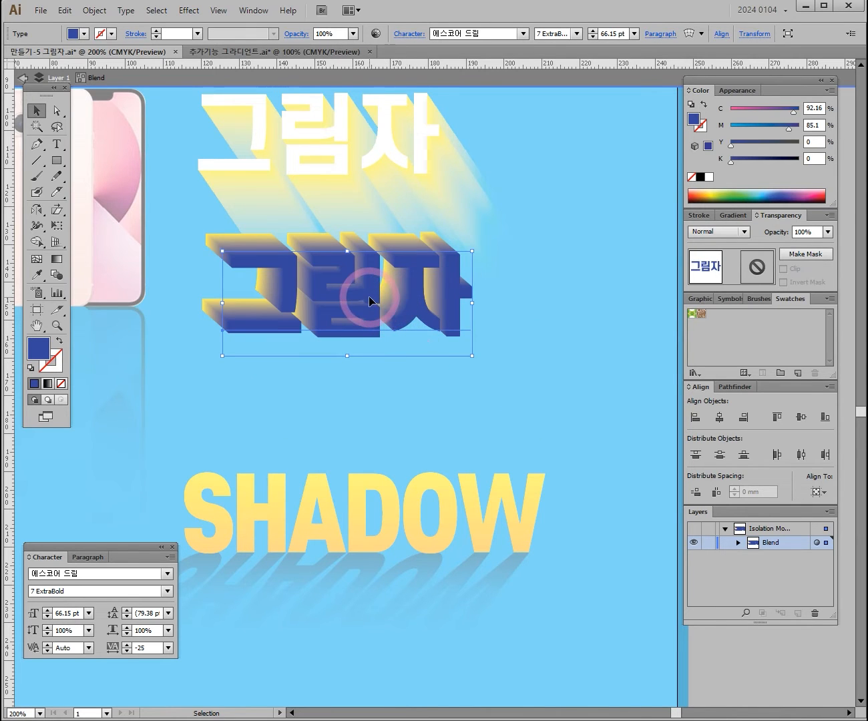
{"action": "left_click_drag", "start_coordinate": [369, 295], "coordinate": [290, 254]}
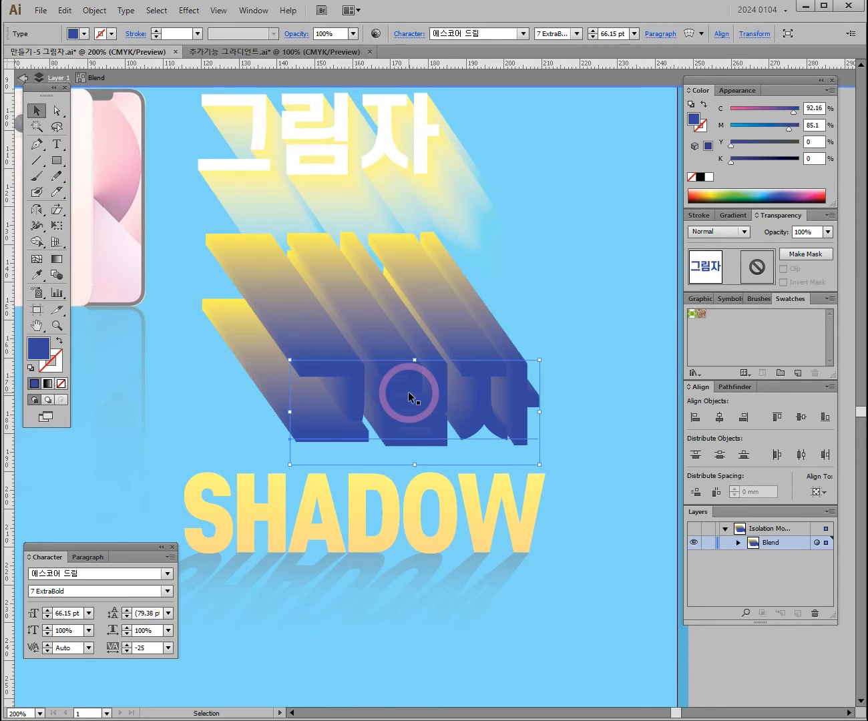
{"action": "mouse_move", "coordinate": [319, 254]}
{"action": "left_mouse_down"}
{"action": "mouse_move", "coordinate": [257, 267]}
{"action": "mouse_move", "coordinate": [314, 262]}
{"action": "left_mouse_up"}
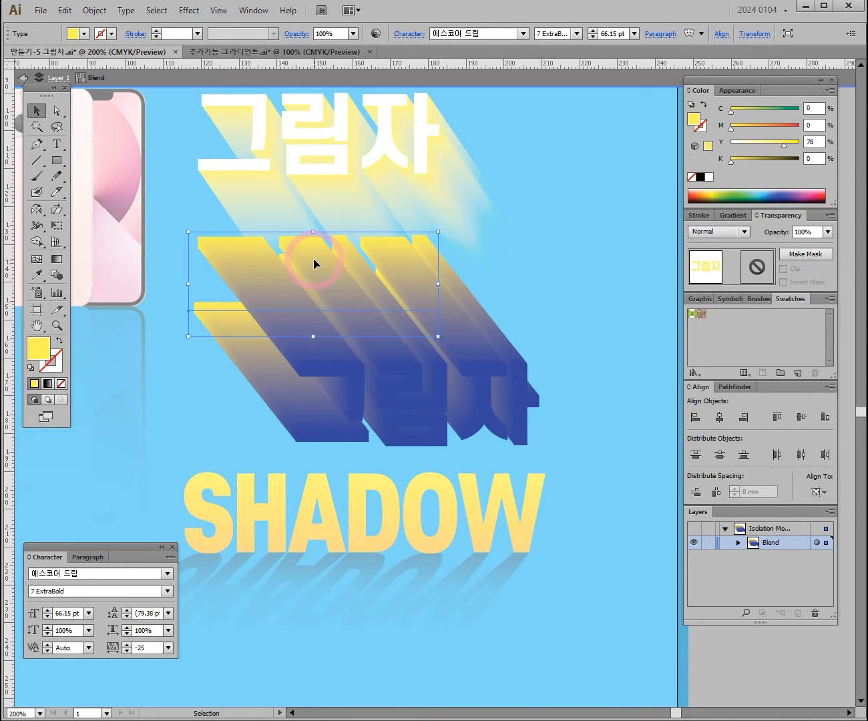
- Switch the yellow upper text between the back and front of the blend's stacking order, ending with it in front
{"action": "key", "text": "ctrl+shift"}
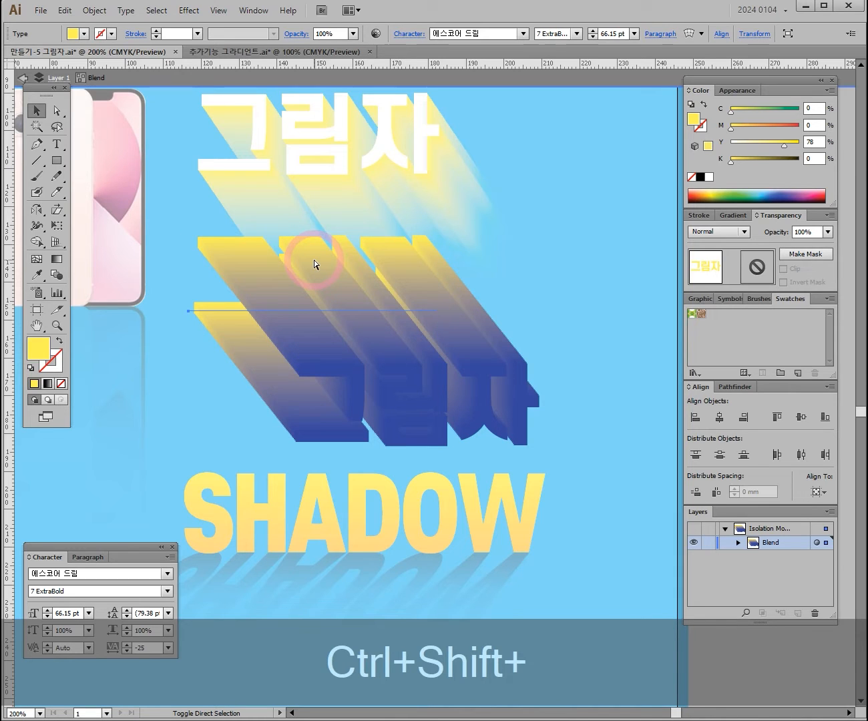
{"action": "key", "text": "ctrl+shift+bracketleft"}
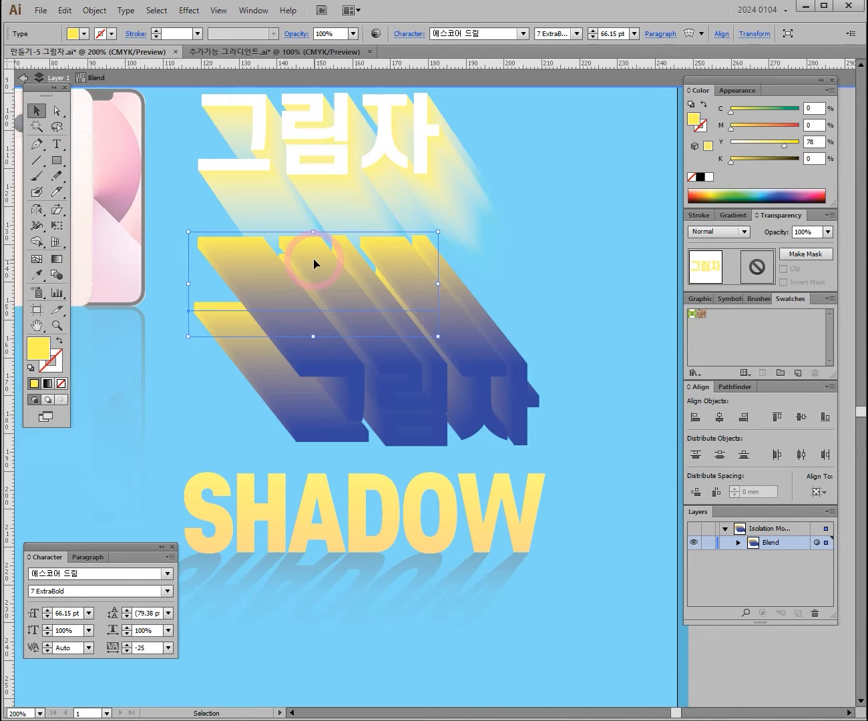
{"action": "key", "text": "ctrl+shift"}
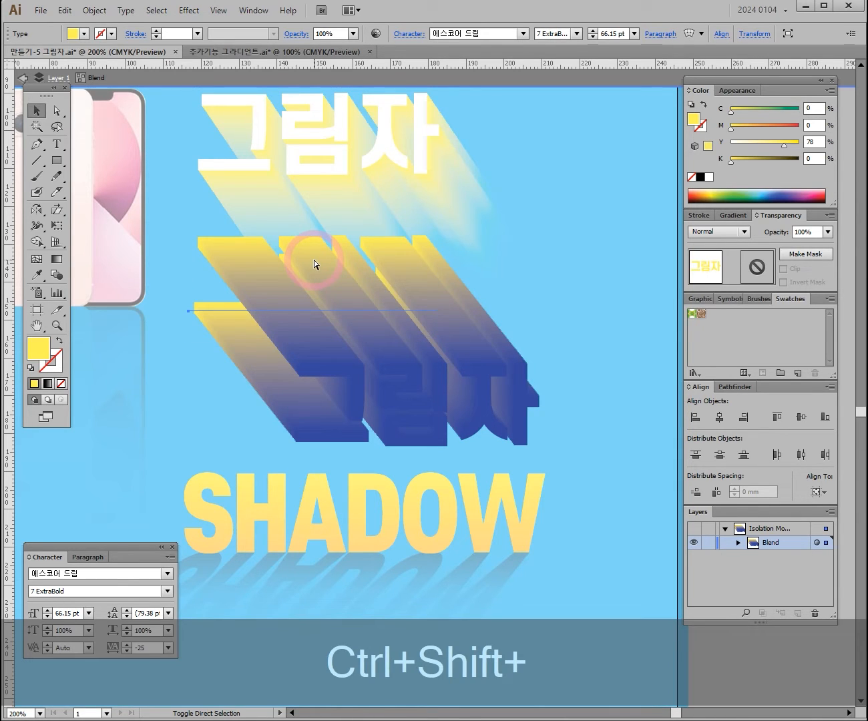
{"action": "key", "text": "ctrl+shift+bracketright"}
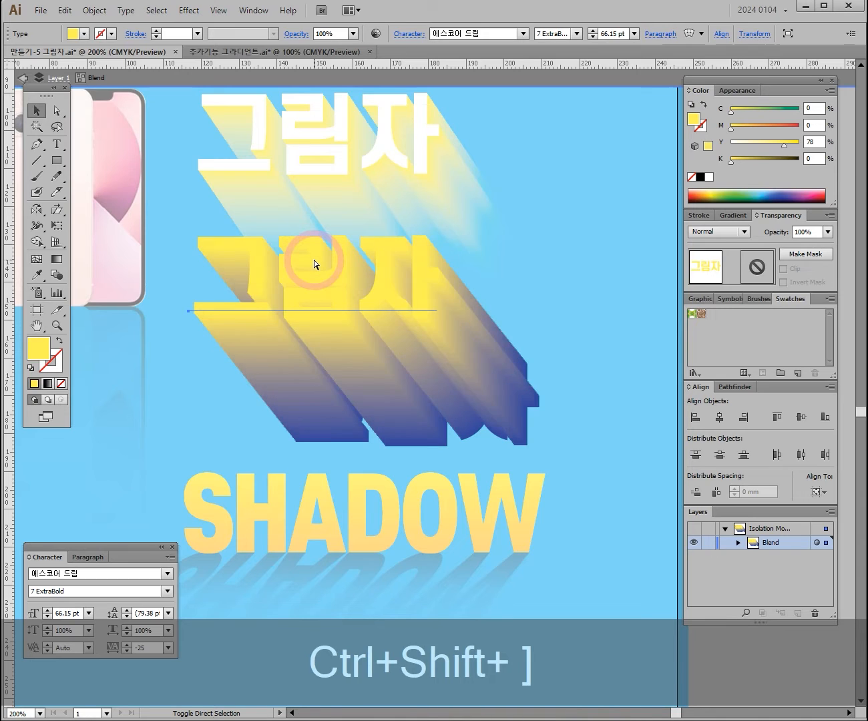
{"action": "key", "text": "ctrl+shift"}
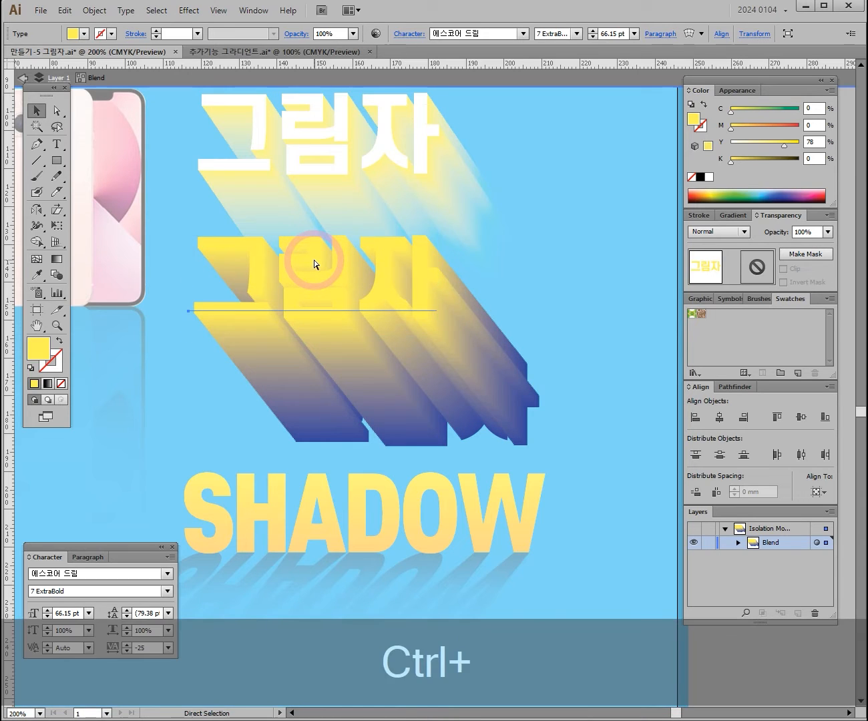
{"action": "key", "text": "ctrl+shift+bracketleft"}
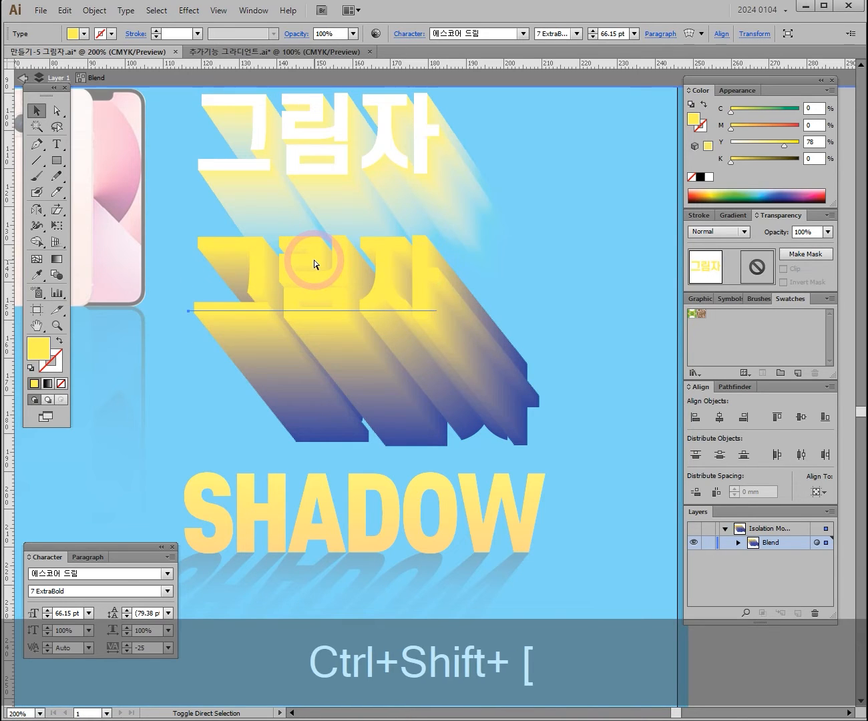
{"action": "key", "text": "ctrl+shift"}
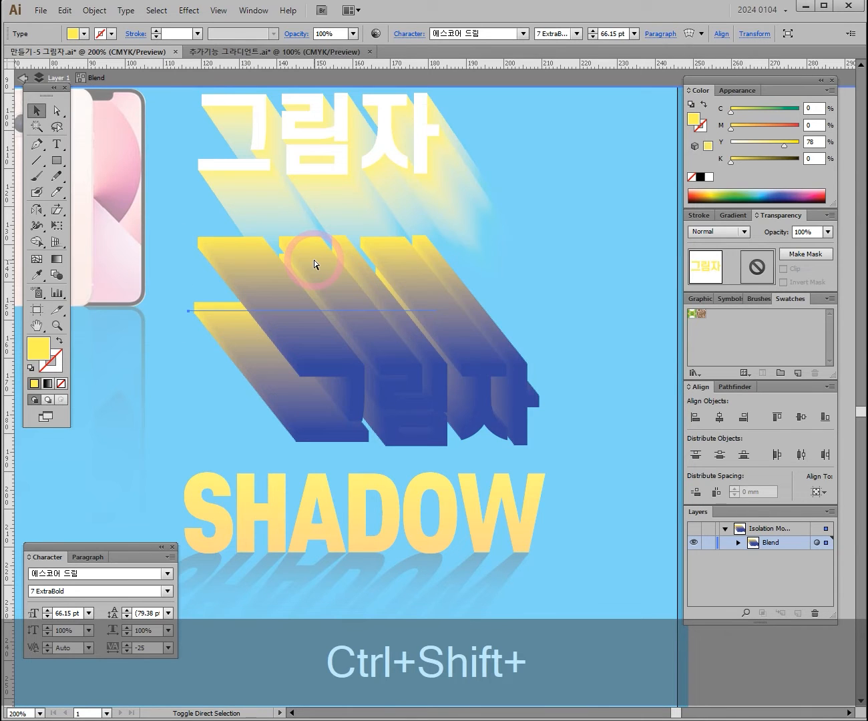
{"action": "key", "text": "ctrl+shift+bracketright"}
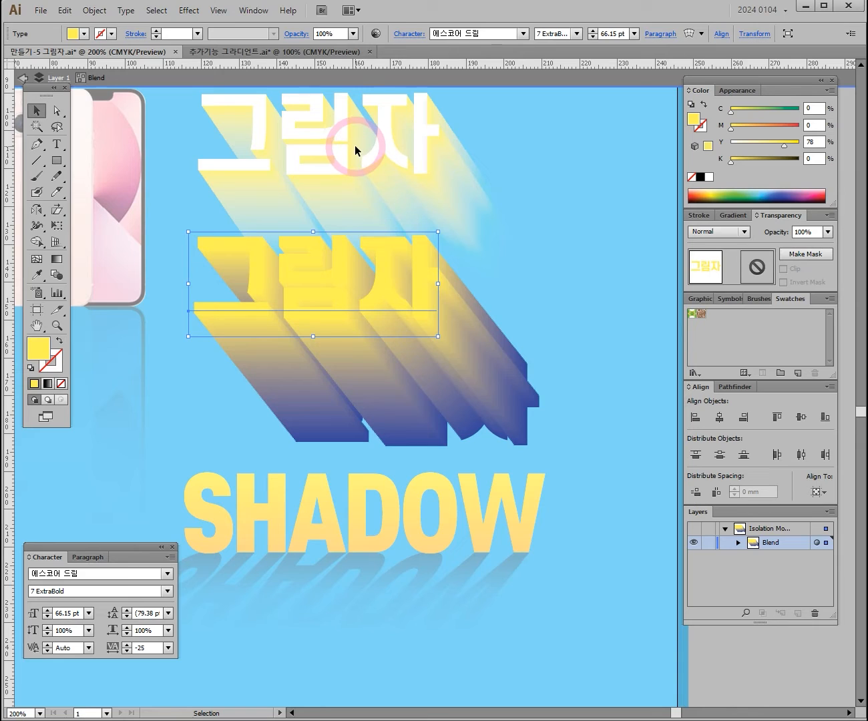
- Try a white fill on the upper 그림자 text, and finally fill it with 100% yellow
{"action": "left_click", "coordinate": [708, 178]}
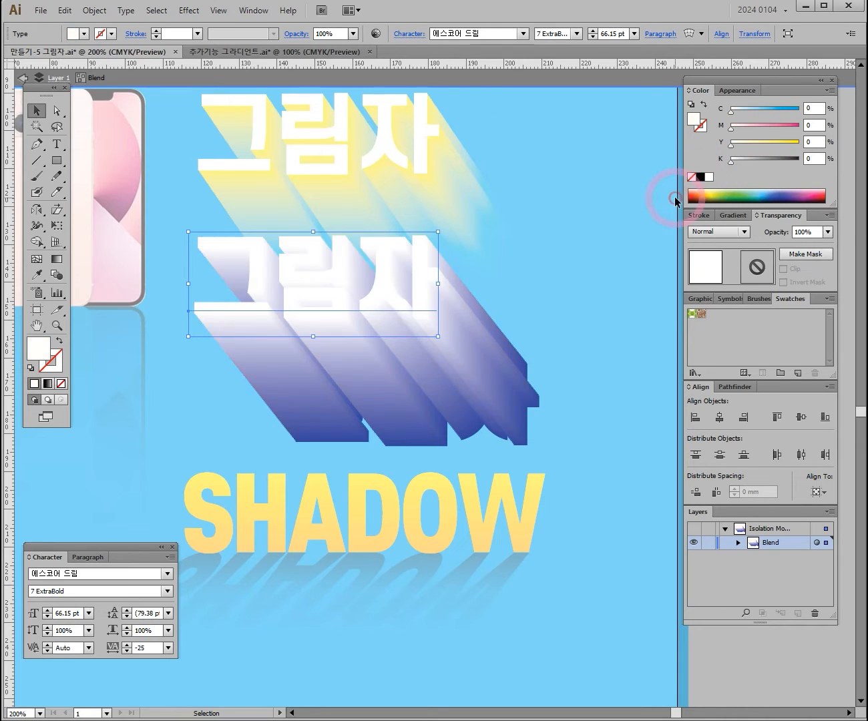
{"action": "left_click", "coordinate": [507, 435]}
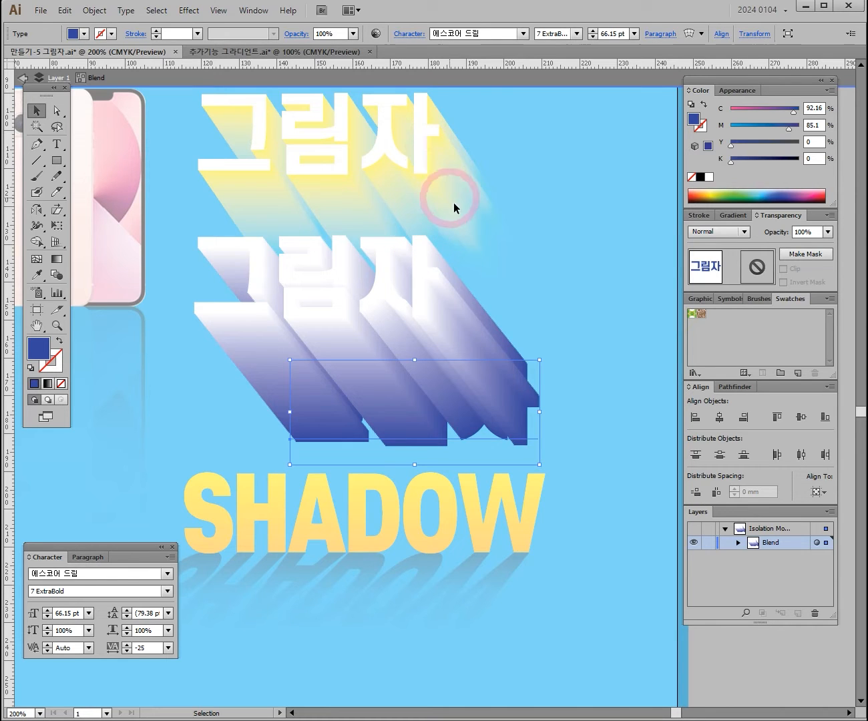
{"action": "left_click", "coordinate": [422, 270]}
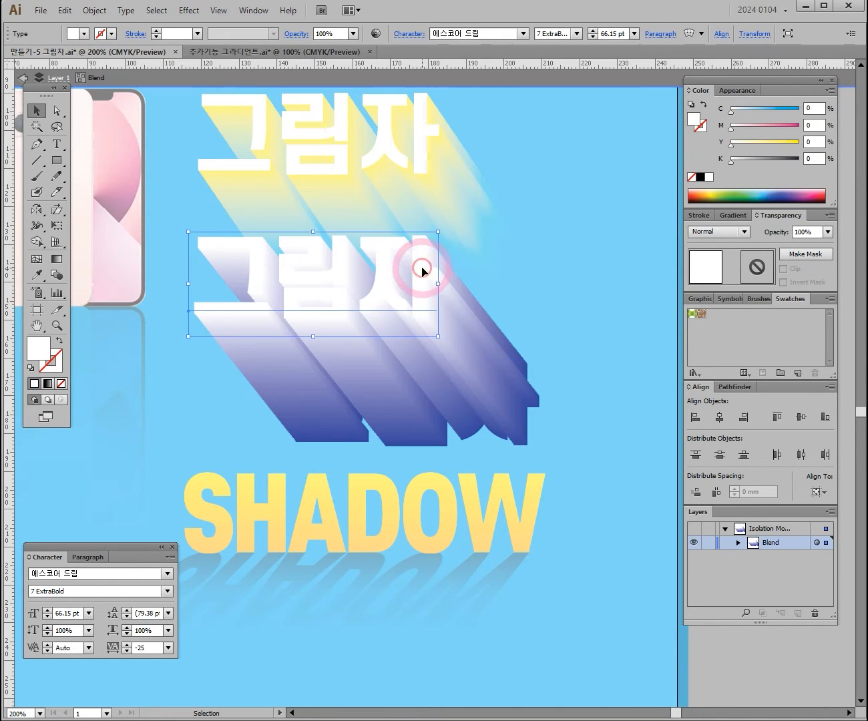
{"action": "left_click", "coordinate": [800, 142]}
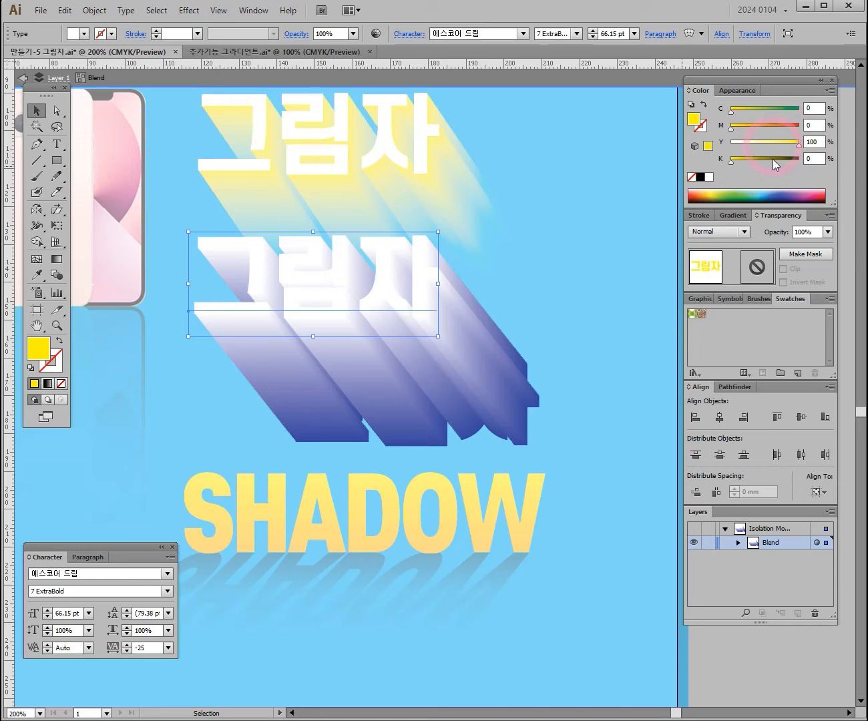
- Fill the lower 그림자 text with white and move it slightly up to shorten the extrusion
{"action": "left_click", "coordinate": [527, 412]}
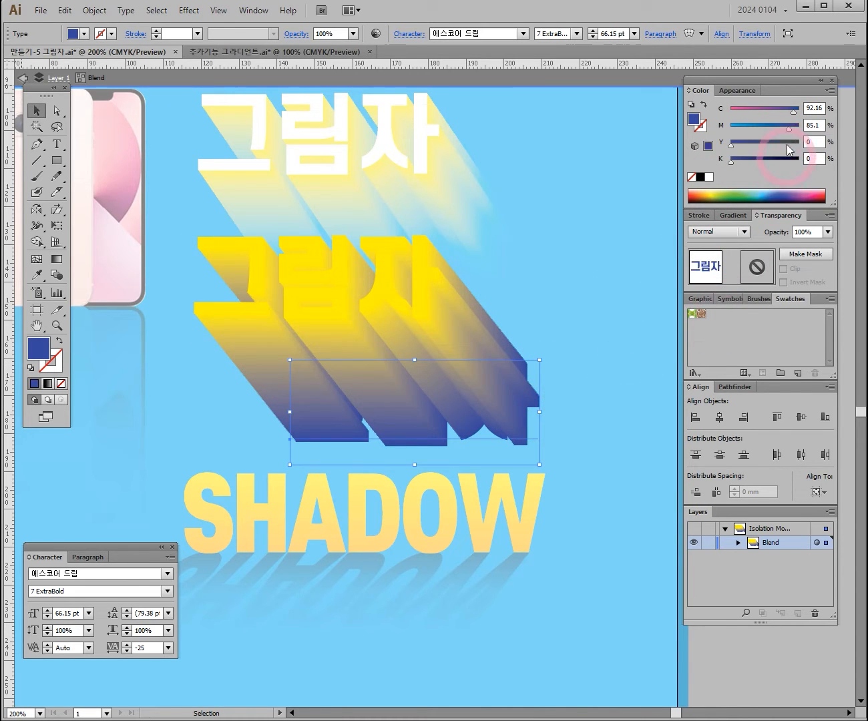
{"action": "left_click", "coordinate": [709, 177]}
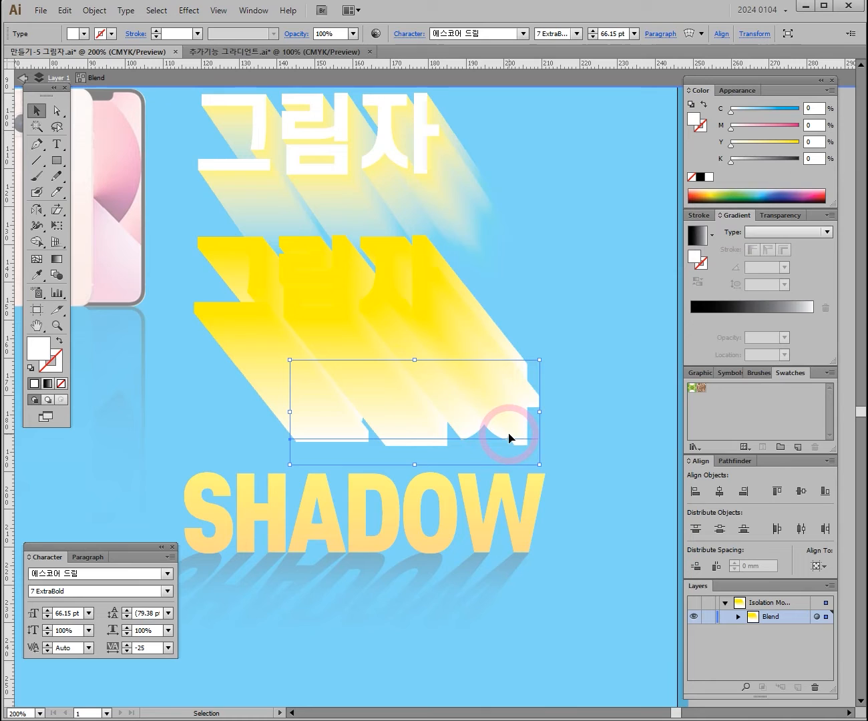
{"action": "left_click_drag", "start_coordinate": [508, 438], "coordinate": [506, 421]}
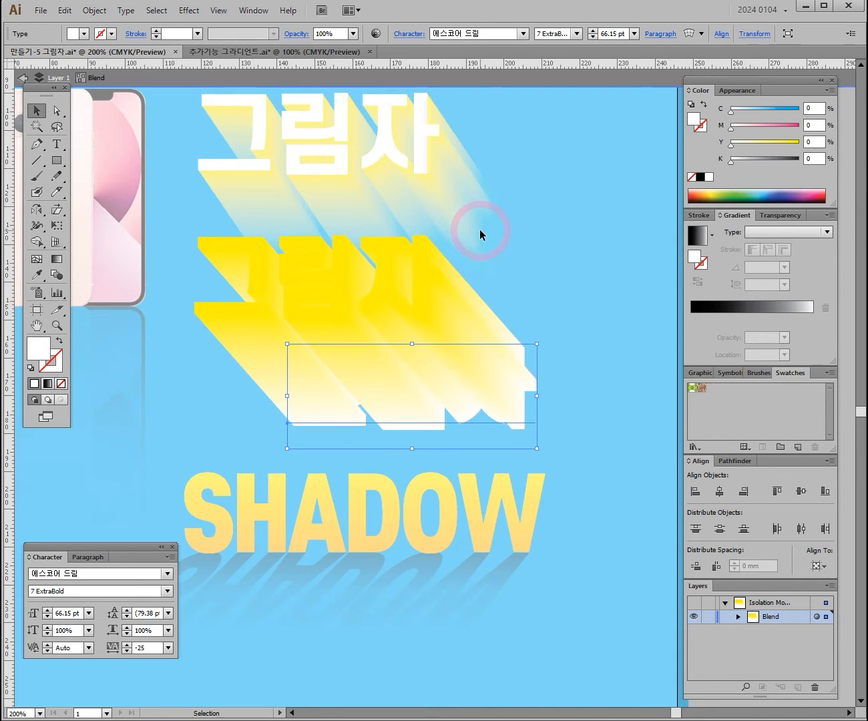
- Set the opacity of the white lower 그림자 text to 0% so the extrusion fades out
{"action": "left_click", "coordinate": [785, 217]}
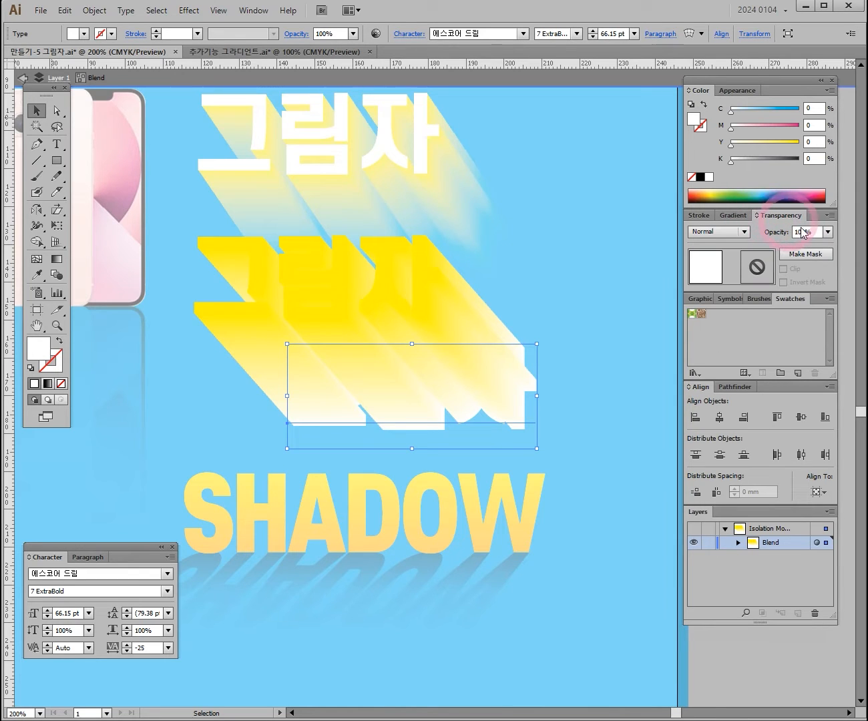
{"action": "left_click", "coordinate": [828, 233]}
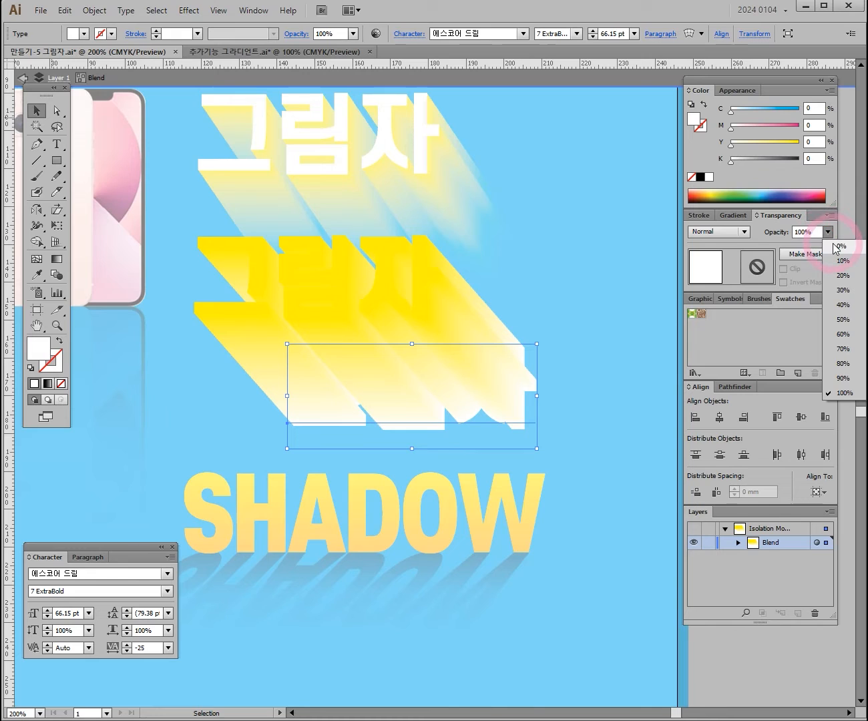
{"action": "left_click", "coordinate": [838, 247]}
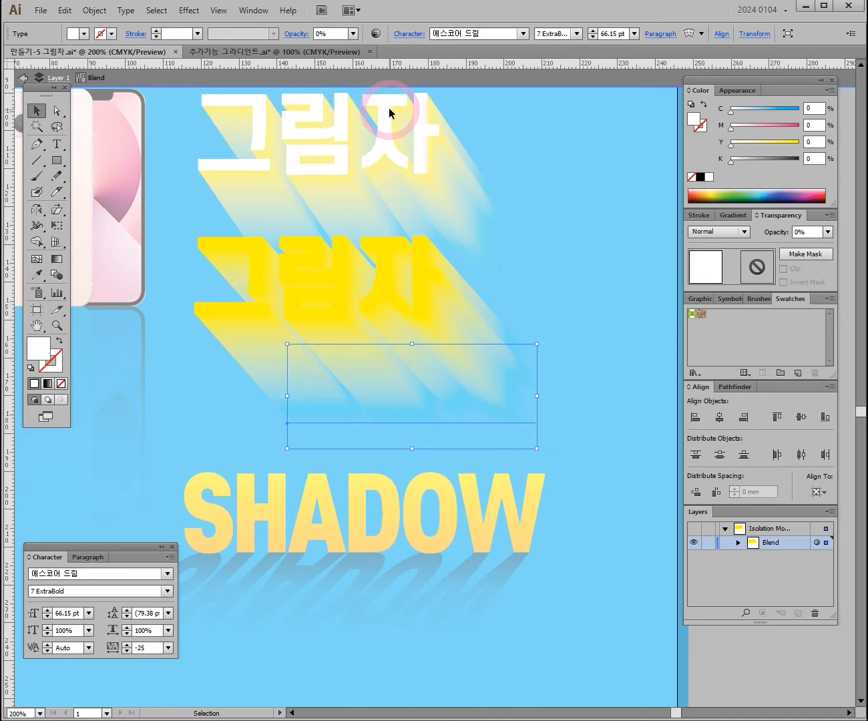
- Copy the yellow upper 그림자 text to the clipboard, deselect it and leave the blend's isolation mode
{"action": "left_click", "coordinate": [384, 248]}
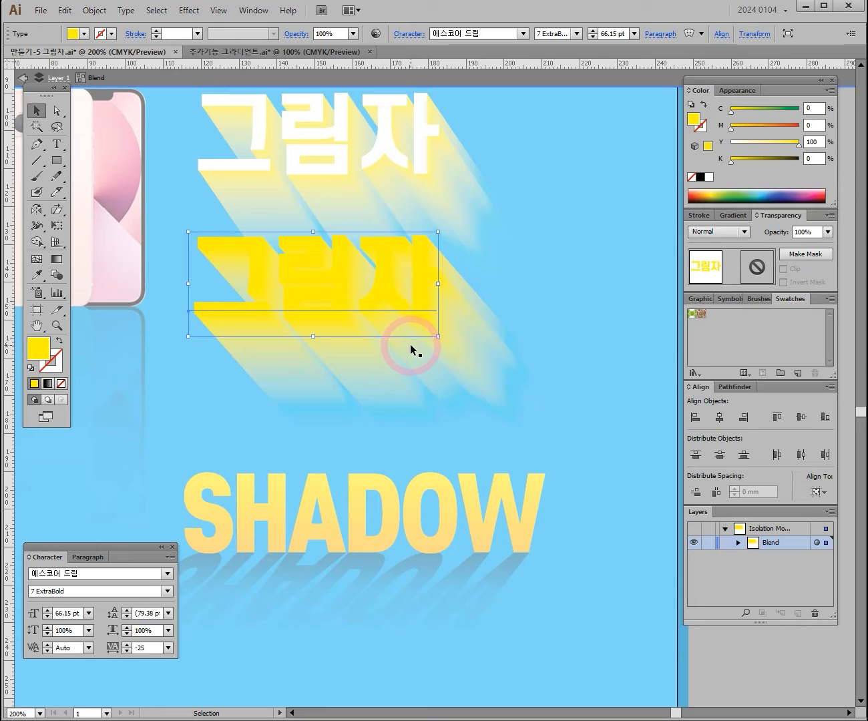
{"action": "key", "text": "ctrl"}
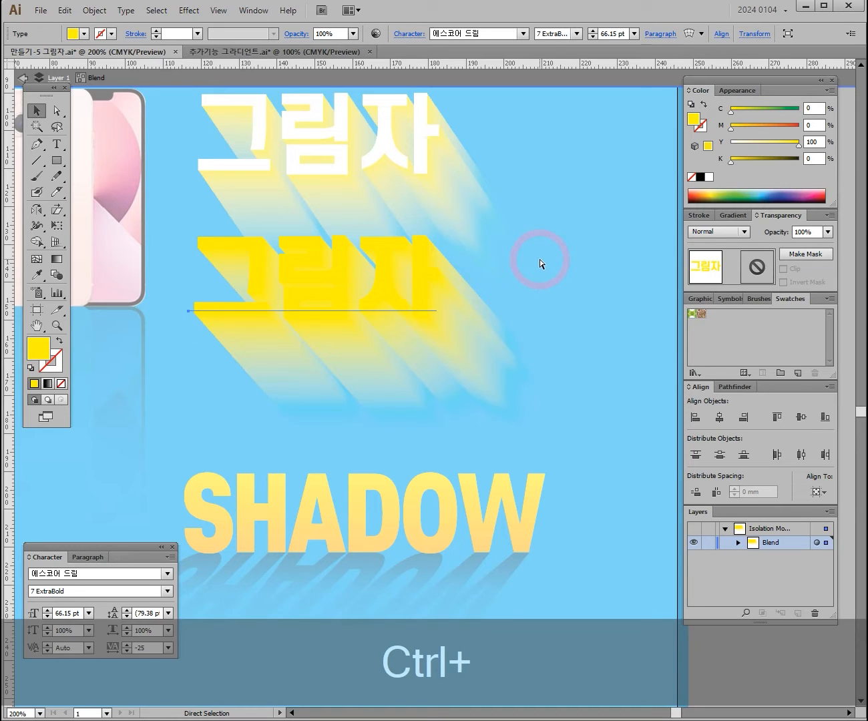
{"action": "key", "text": "ctrl+c"}
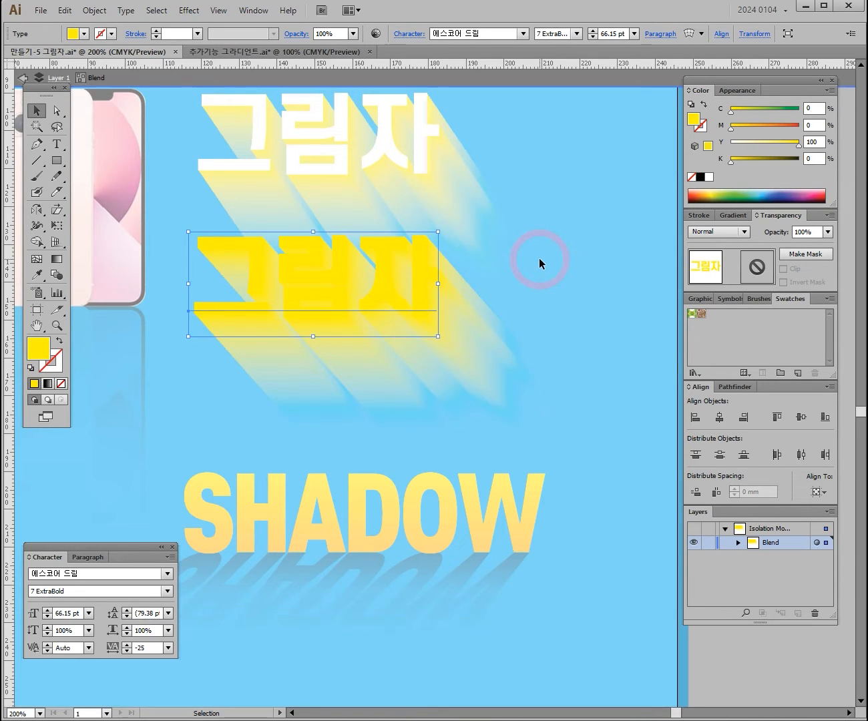
{"action": "left_click", "coordinate": [591, 205]}
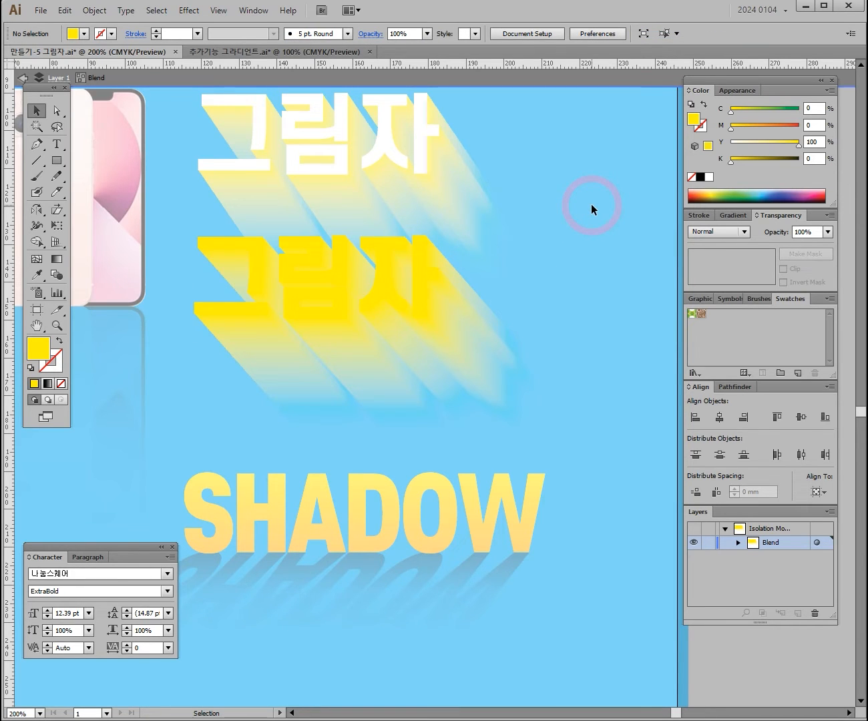
{"action": "double_click", "coordinate": [591, 208]}
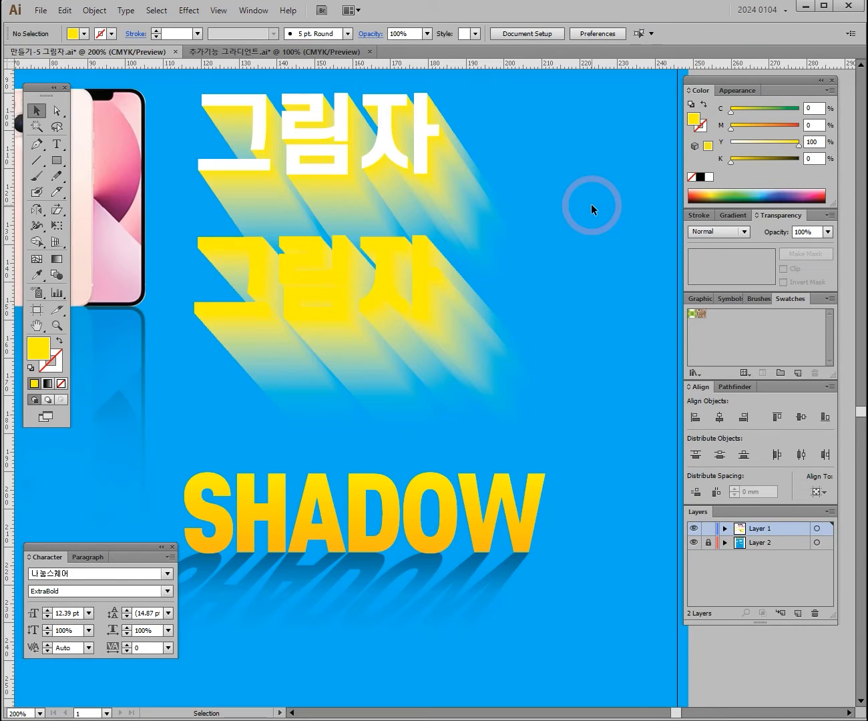
{"action": "left_click_drag", "start_coordinate": [596, 121], "coordinate": [176, 522]}
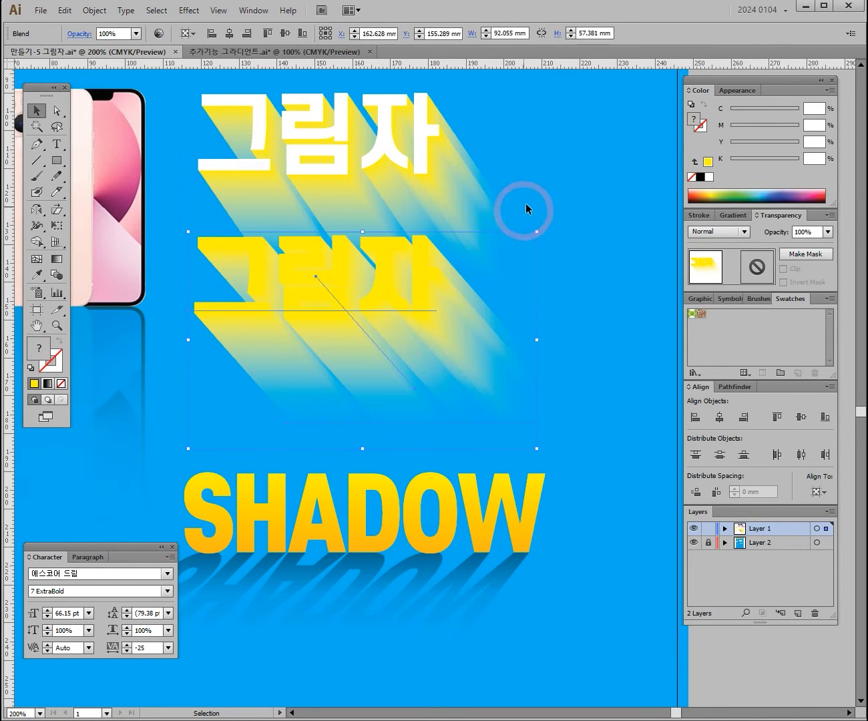
{"action": "left_click", "coordinate": [465, 257]}
{"action": "key", "text": "space"}
{"action": "left_click_drag", "start_coordinate": [173, 276], "coordinate": [357, 362]}
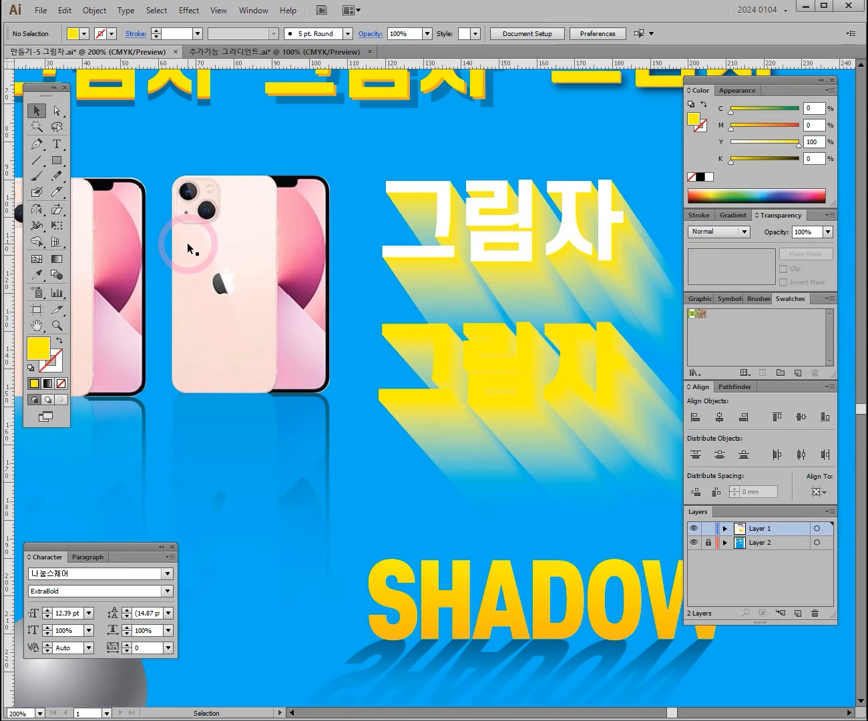
{"action": "left_click_drag", "start_coordinate": [189, 248], "coordinate": [307, 177]}
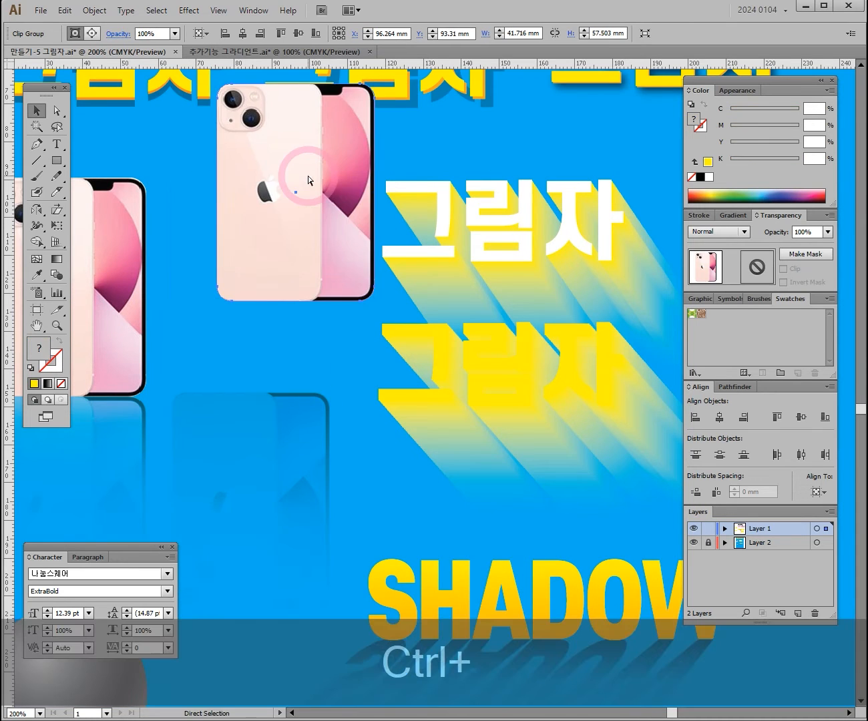
{"action": "key", "text": "ctrl+z"}
{"action": "key", "text": "space"}
{"action": "left_click_drag", "start_coordinate": [409, 303], "coordinate": [245, 225]}
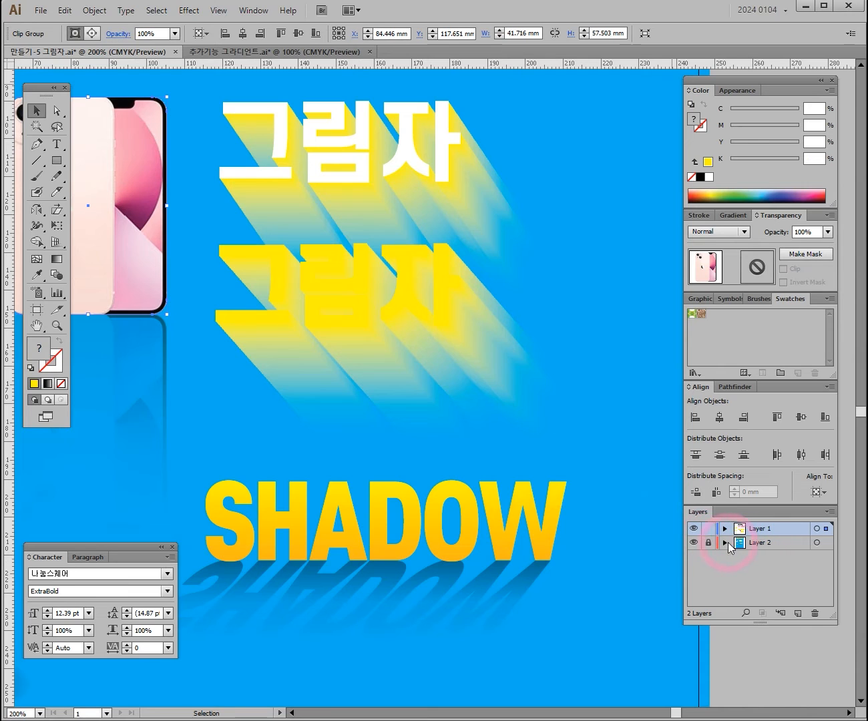
- Paste the copied yellow 그림자 text in front, exactly over the lower 그림자 blend
{"action": "key", "text": "space"}
{"action": "left_click_drag", "start_coordinate": [174, 326], "coordinate": [279, 384]}
{"action": "left_click_drag", "start_coordinate": [299, 245], "coordinate": [198, 392]}
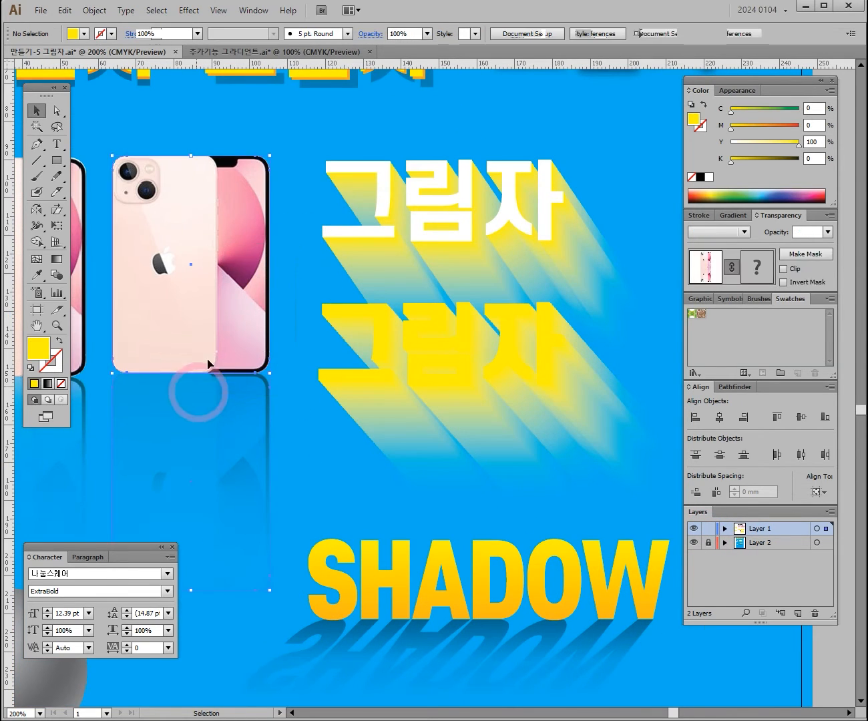
{"action": "left_click", "coordinate": [409, 340]}
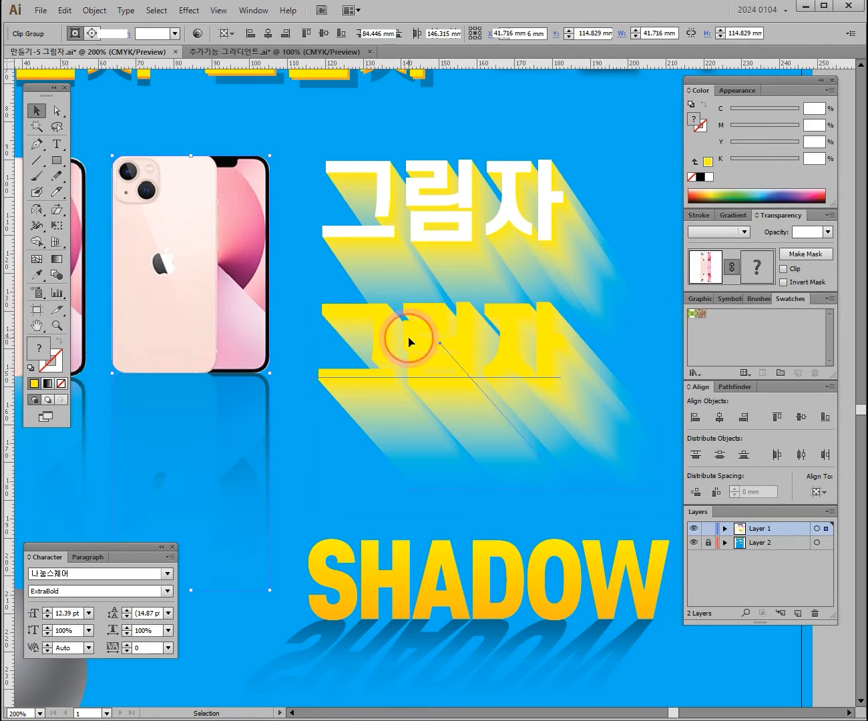
{"action": "key", "text": "space"}
{"action": "left_click_drag", "start_coordinate": [514, 342], "coordinate": [430, 319]}
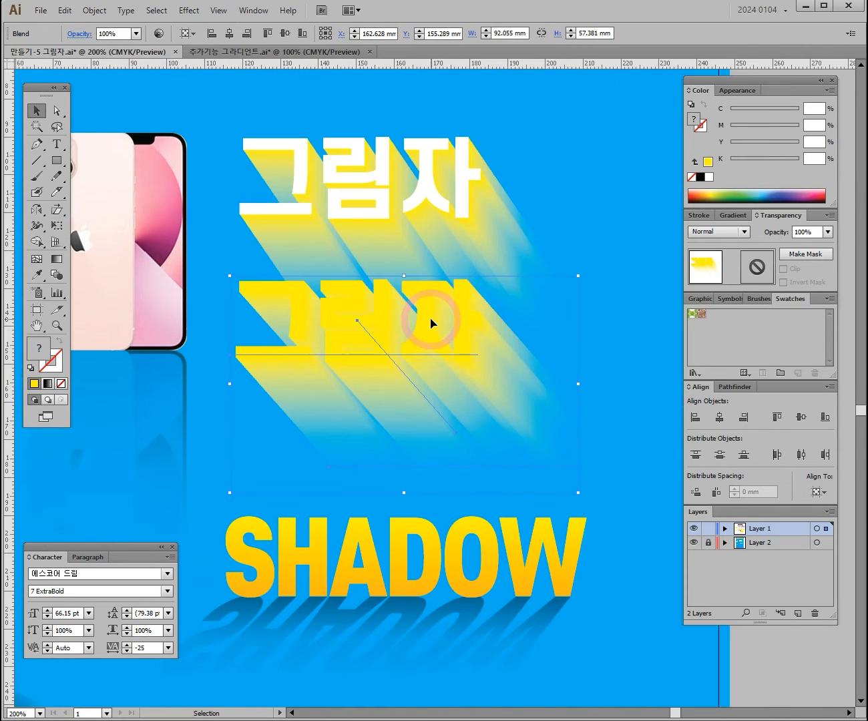
{"action": "left_click", "coordinate": [621, 201]}
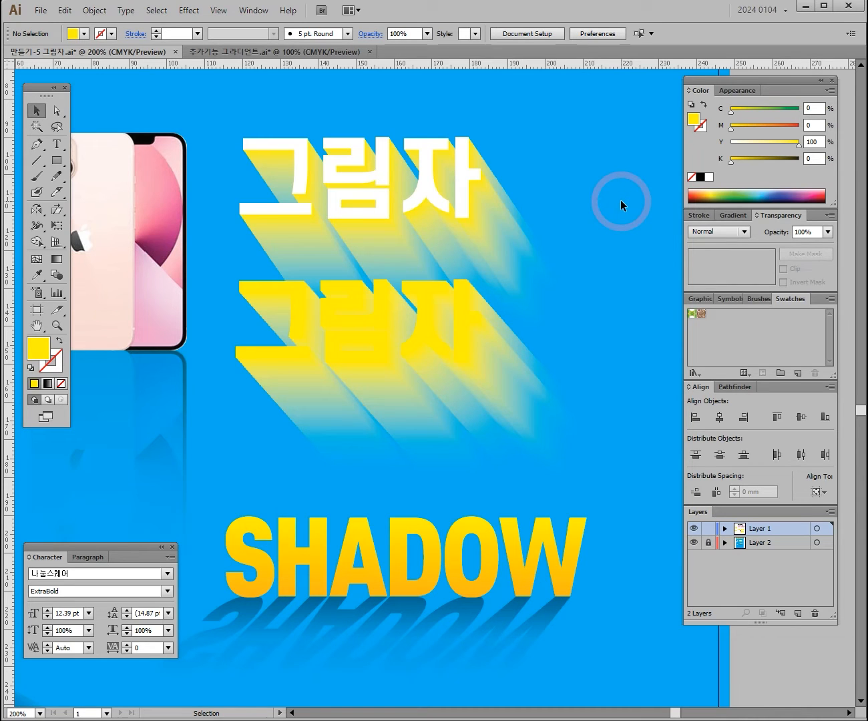
{"action": "key", "text": "ctrl"}
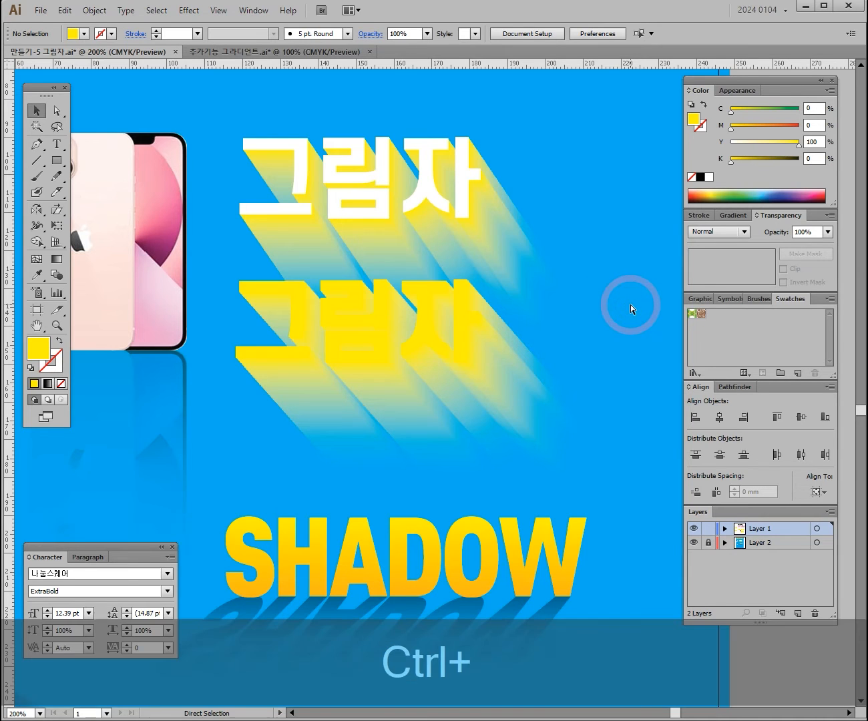
{"action": "key", "text": "ctrl+f"}
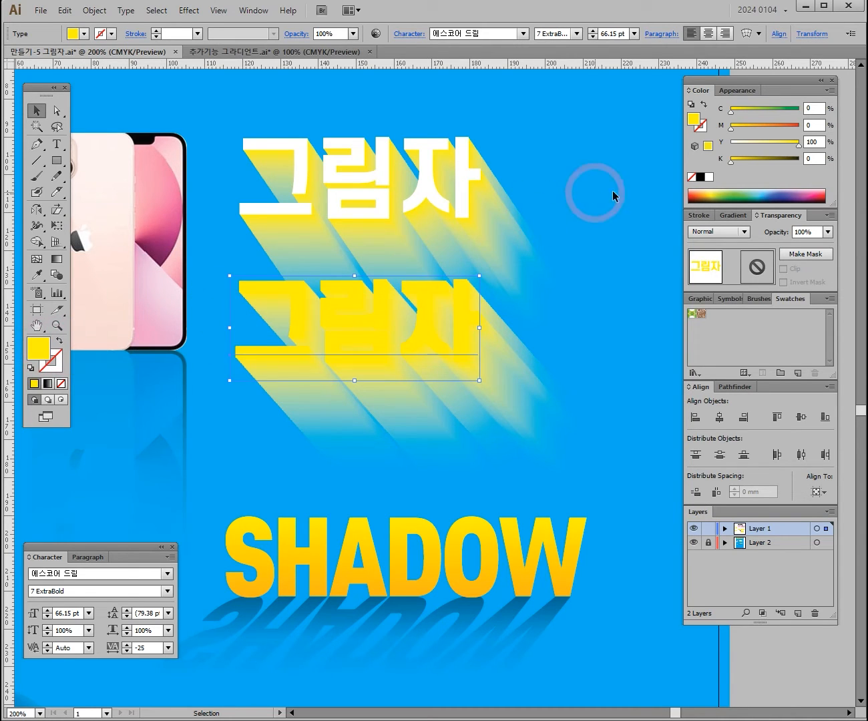
- Try a black fill on the pasted 그림자 text, finally fill it with white and deselect it
{"action": "left_click", "coordinate": [700, 178]}
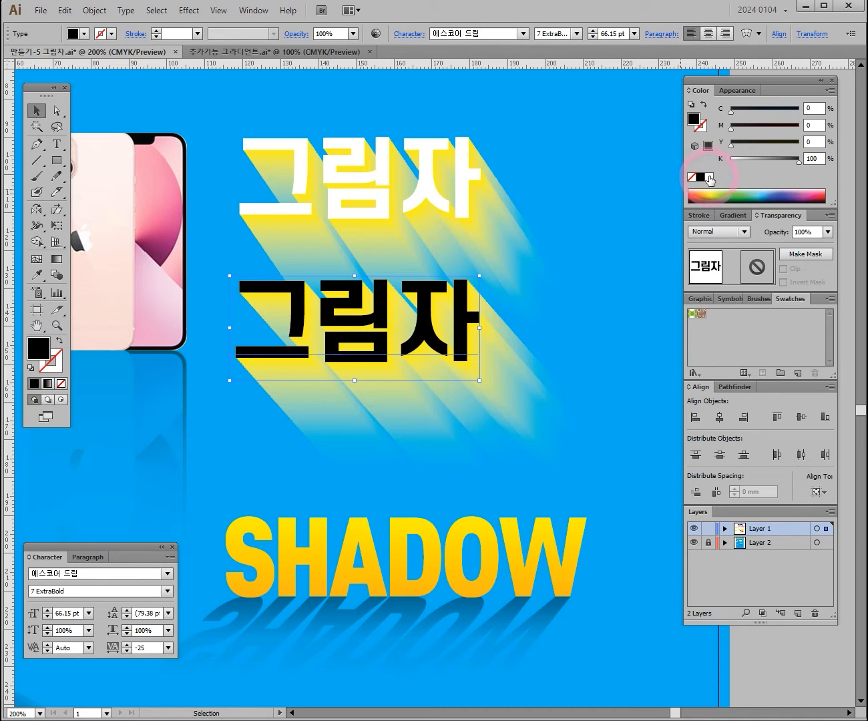
{"action": "left_click", "coordinate": [709, 177]}
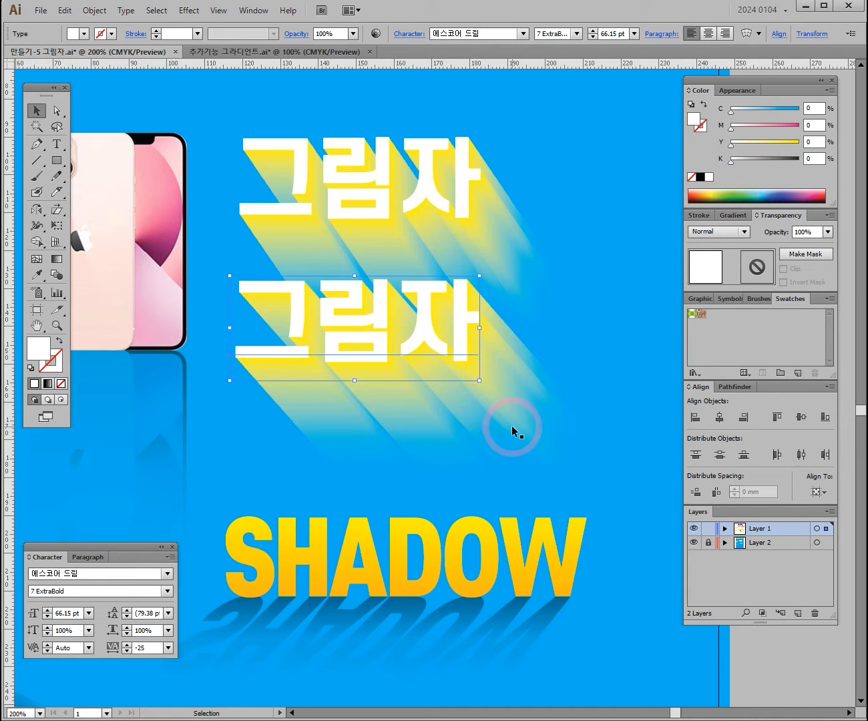
{"action": "left_click", "coordinate": [594, 414]}
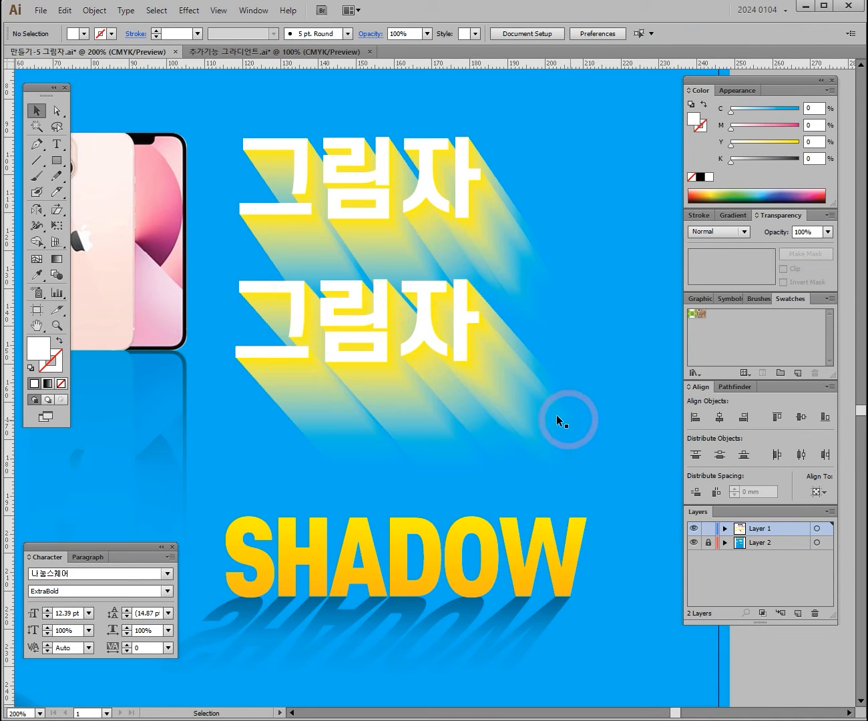
- Delete the lower 그림자 blend together with the white text in front of it
{"action": "left_click_drag", "start_coordinate": [528, 262], "coordinate": [376, 273]}
{"action": "key", "text": "ctrl+space"}
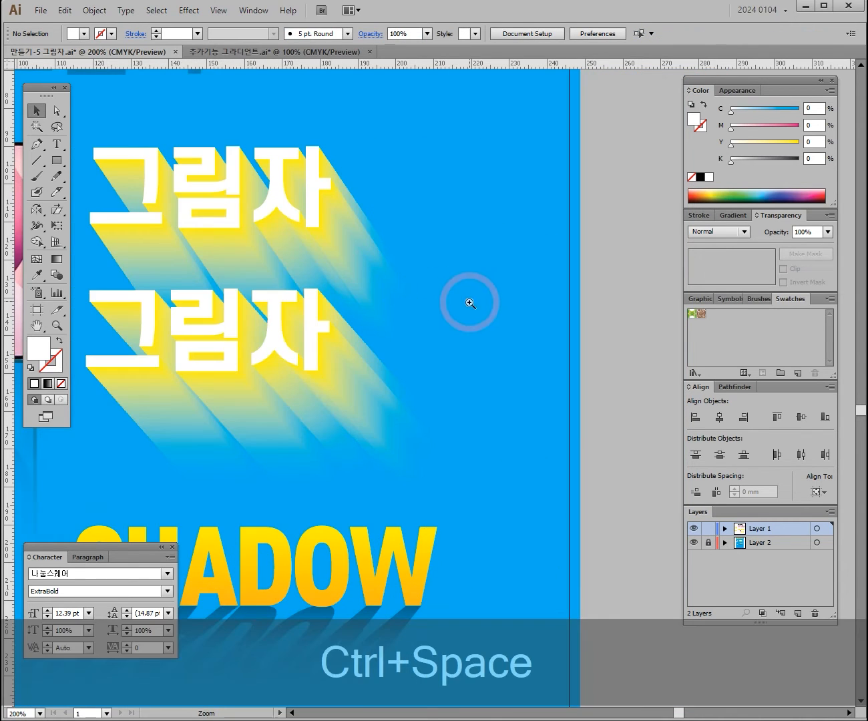
{"action": "left_click_drag", "start_coordinate": [459, 365], "coordinate": [247, 419]}
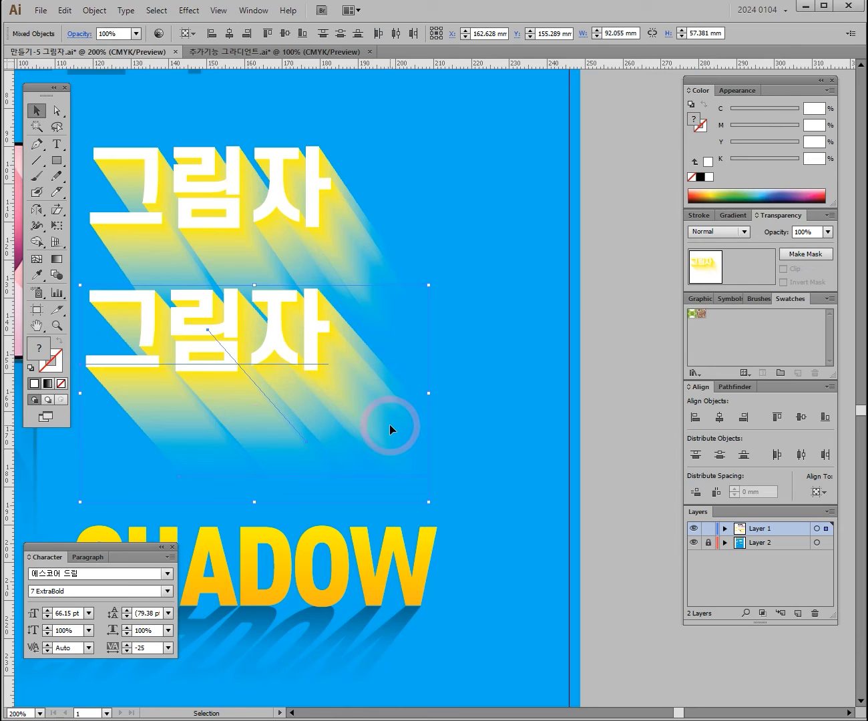
{"action": "key", "text": "Delete"}
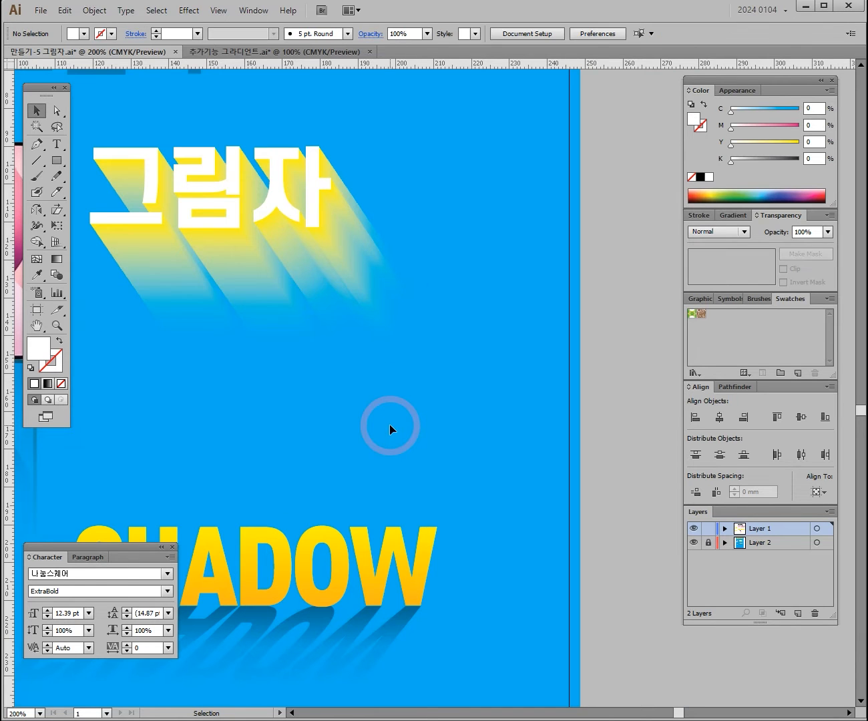
- Move the plain yellow SHADOW text from the pasteboard into the empty area beneath the remaining 그림자 long-shadow text
{"action": "scroll", "coordinate": [552, 329], "scroll_direction": "left", "scroll_amount": 5}
{"action": "left_click_drag", "start_coordinate": [245, 165], "coordinate": [395, 313]}
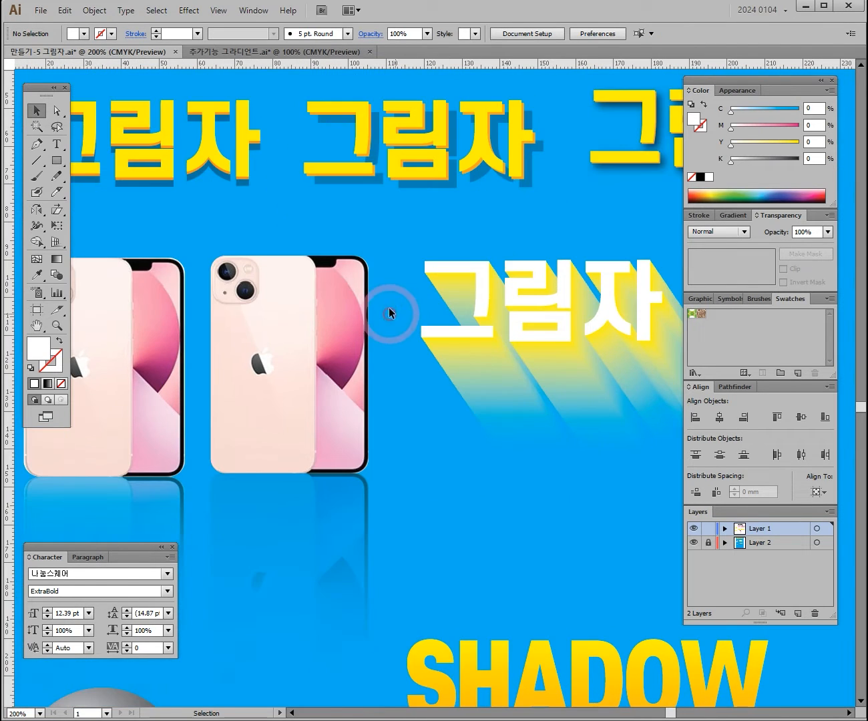
{"action": "left_click_drag", "start_coordinate": [180, 244], "coordinate": [470, 225]}
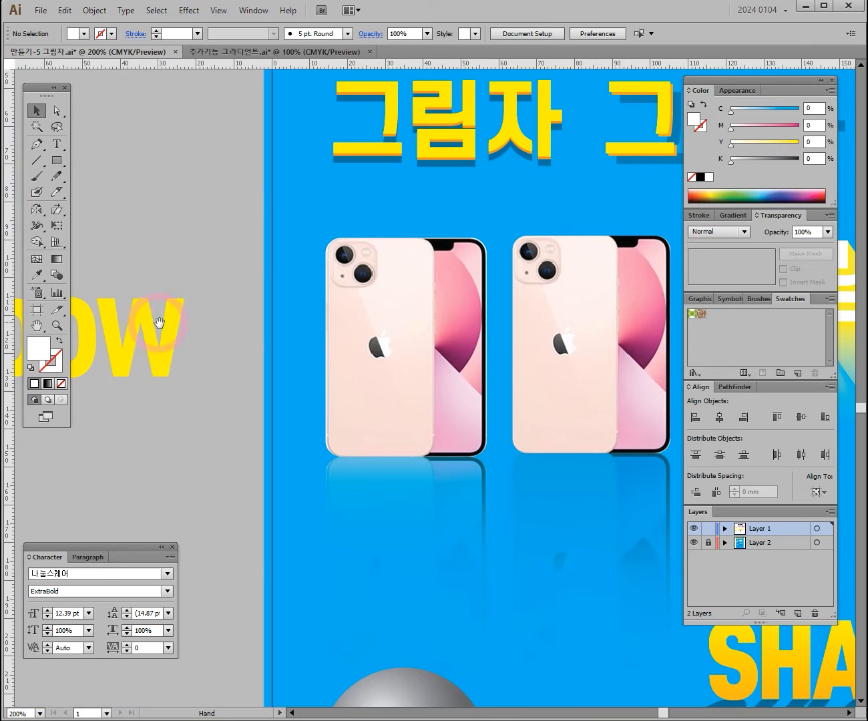
{"action": "left_click_drag", "start_coordinate": [161, 323], "coordinate": [454, 343]}
{"action": "left_click_drag", "start_coordinate": [311, 352], "coordinate": [410, 195]}
{"action": "left_click_drag", "start_coordinate": [477, 144], "coordinate": [441, 435]}
{"action": "left_click_drag", "start_coordinate": [409, 486], "coordinate": [237, 392]}
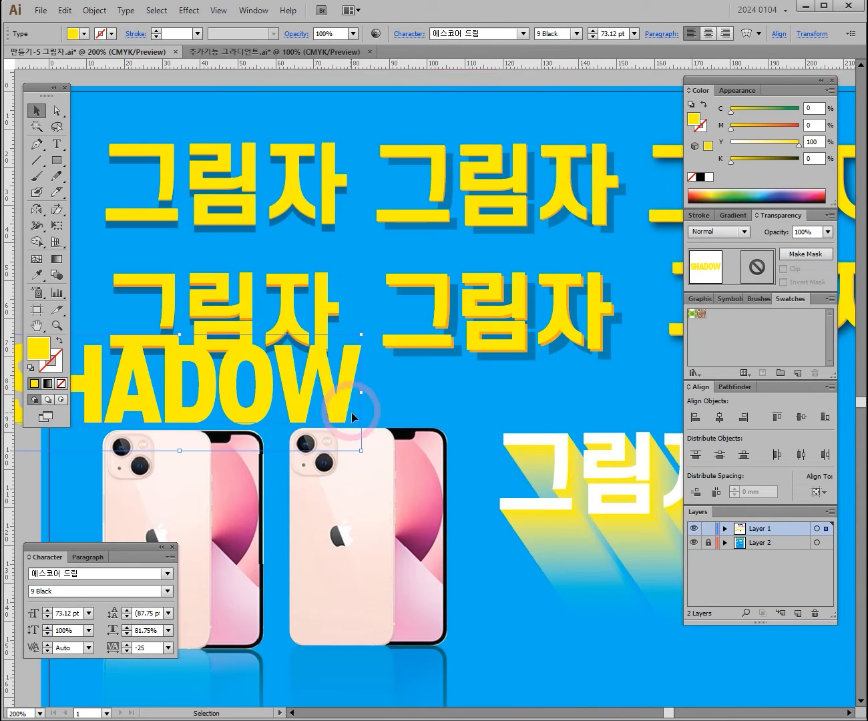
{"action": "left_click_drag", "start_coordinate": [317, 402], "coordinate": [512, 434]}
{"action": "scroll", "coordinate": [540, 303], "scroll_direction": "down", "scroll_amount": 3}
{"action": "scroll", "coordinate": [540, 304], "scroll_direction": "left", "scroll_amount": 1}
{"action": "left_click_drag", "start_coordinate": [544, 247], "coordinate": [518, 444]}
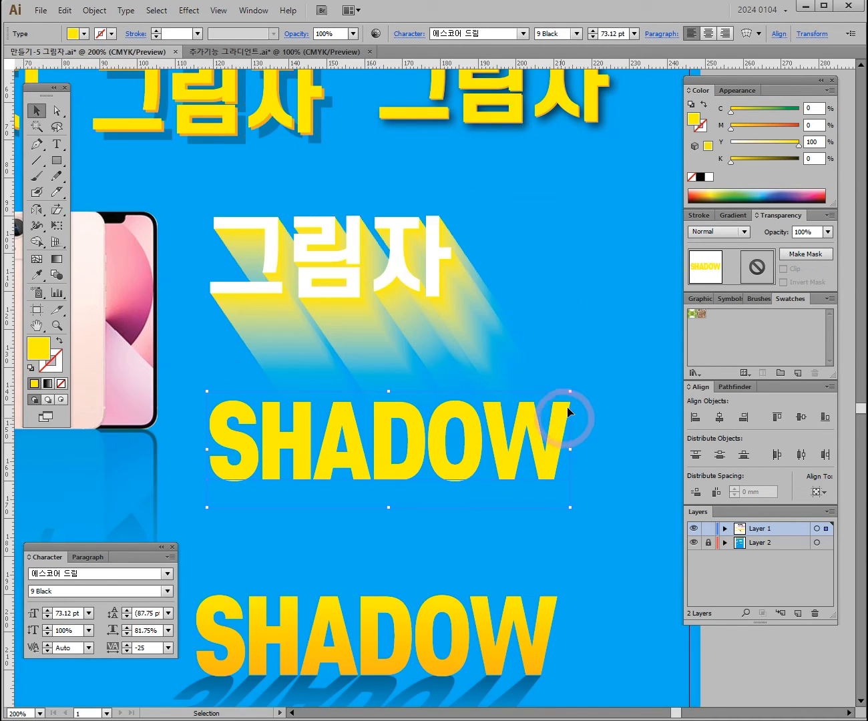
- Scale the plain yellow SHADOW text down proportionally to about 54.62 pt
{"action": "left_click_drag", "start_coordinate": [571, 392], "coordinate": [510, 416]}
{"action": "scroll", "coordinate": [548, 361], "scroll_direction": "down", "scroll_amount": 2}
{"action": "scroll", "coordinate": [548, 362], "scroll_direction": "right", "scroll_amount": 1}
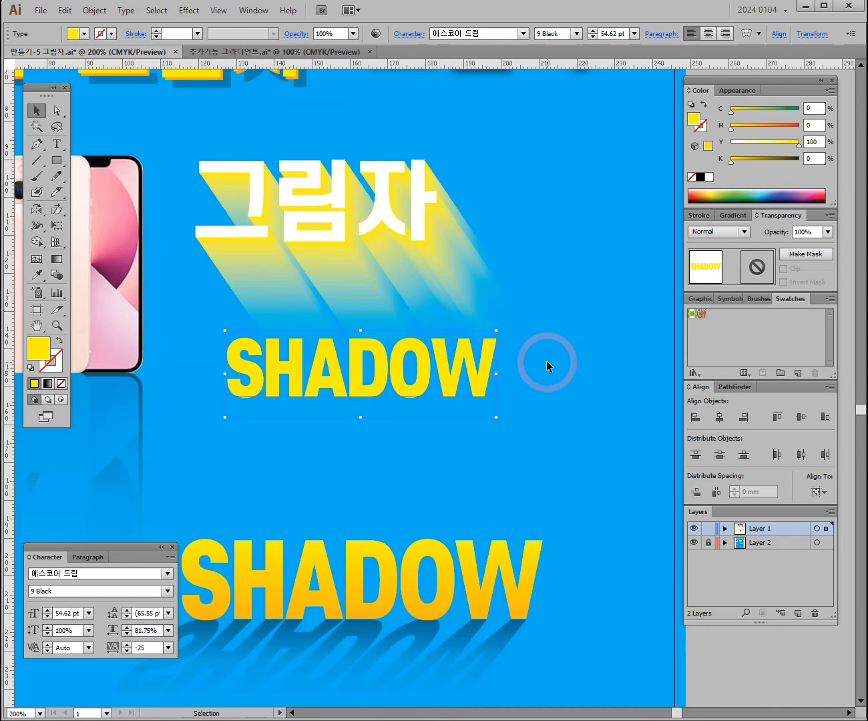
- Duplicate the plain yellow SHADOW text diagonally down to the right and blend the two copies
{"action": "left_click_drag", "start_coordinate": [471, 378], "coordinate": [538, 467]}
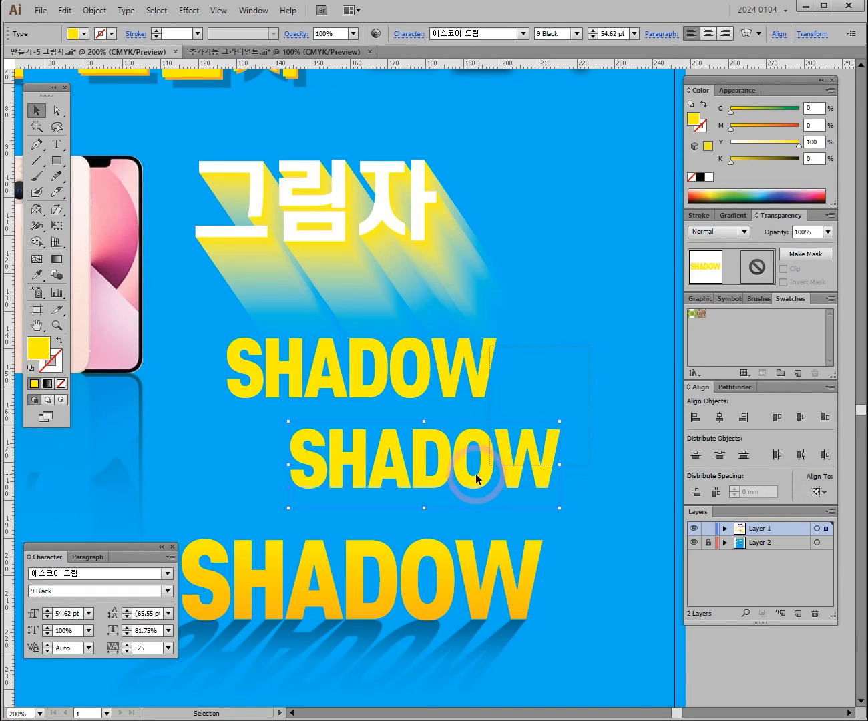
{"action": "left_click", "coordinate": [482, 378], "text": "shift"}
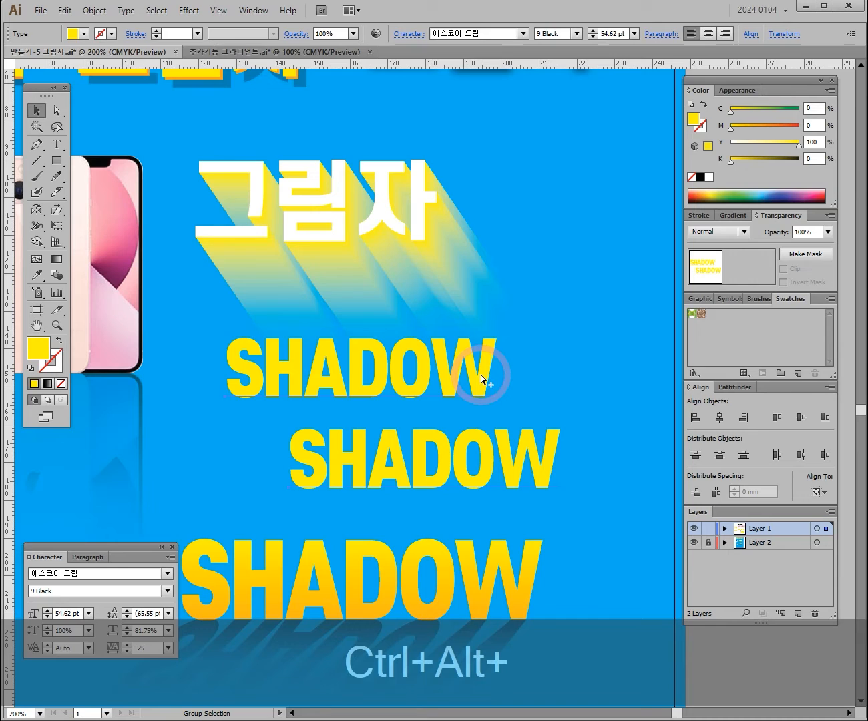
{"action": "key", "text": "ctrl+alt+b"}
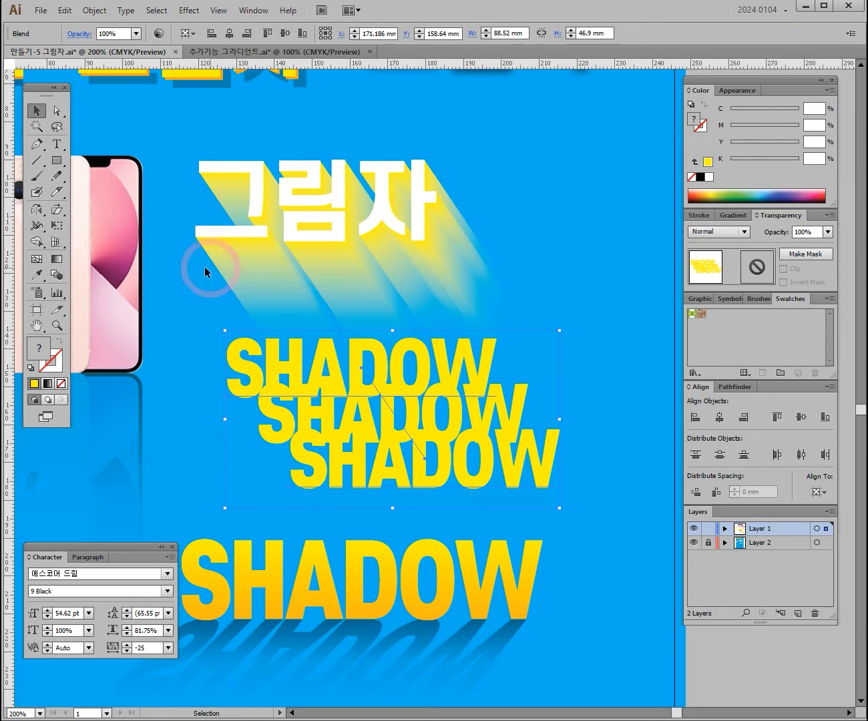
- Set the SHADOW blend's spacing to Specified Steps with 100 steps
{"action": "double_click", "coordinate": [58, 280]}
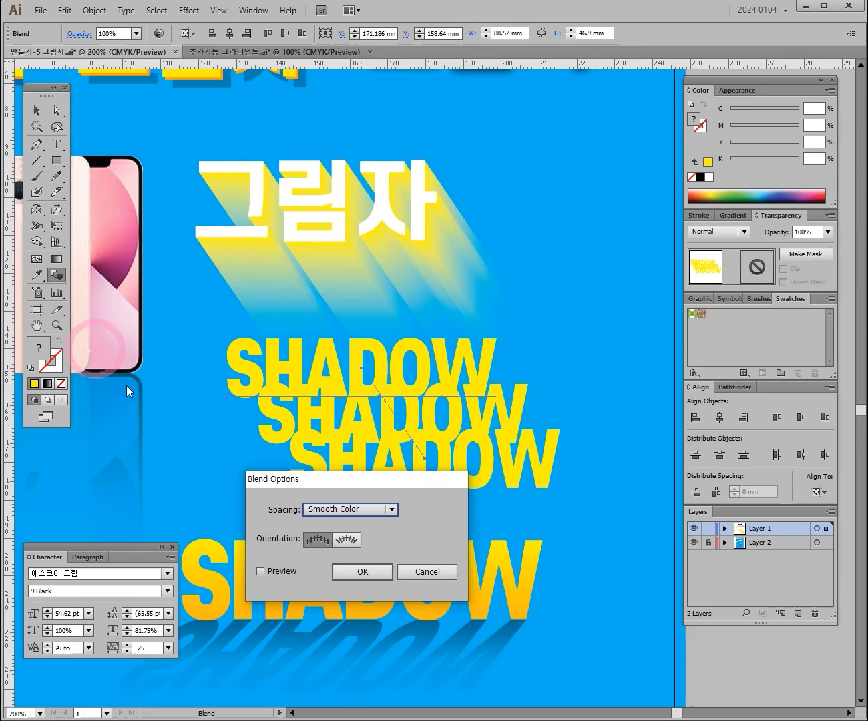
{"action": "left_click", "coordinate": [340, 509]}
{"action": "left_click", "coordinate": [352, 538]}
{"action": "left_click", "coordinate": [434, 509]}
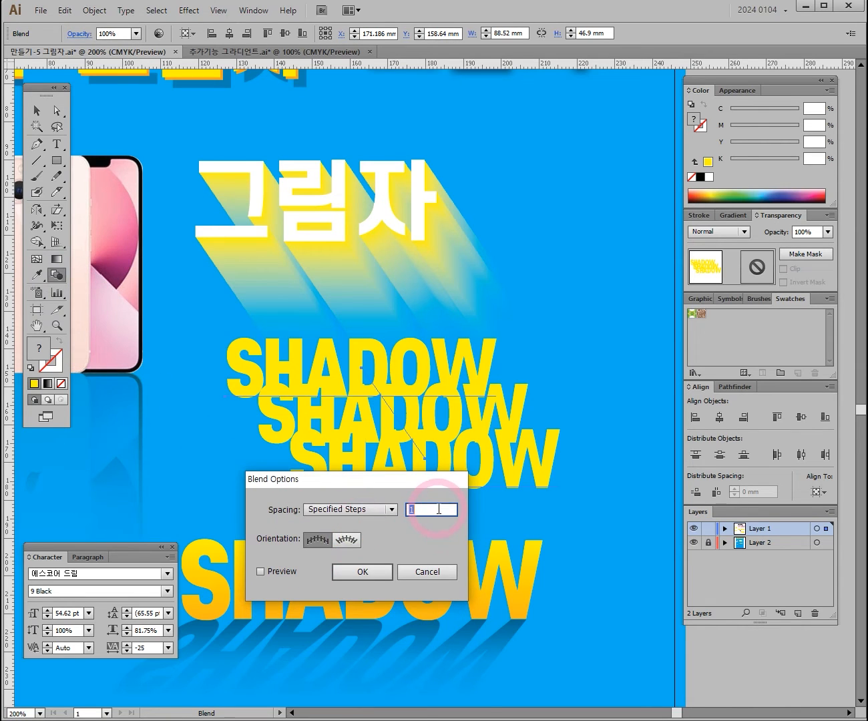
{"action": "type", "text": "100"}
{"action": "left_click", "coordinate": [259, 571]}
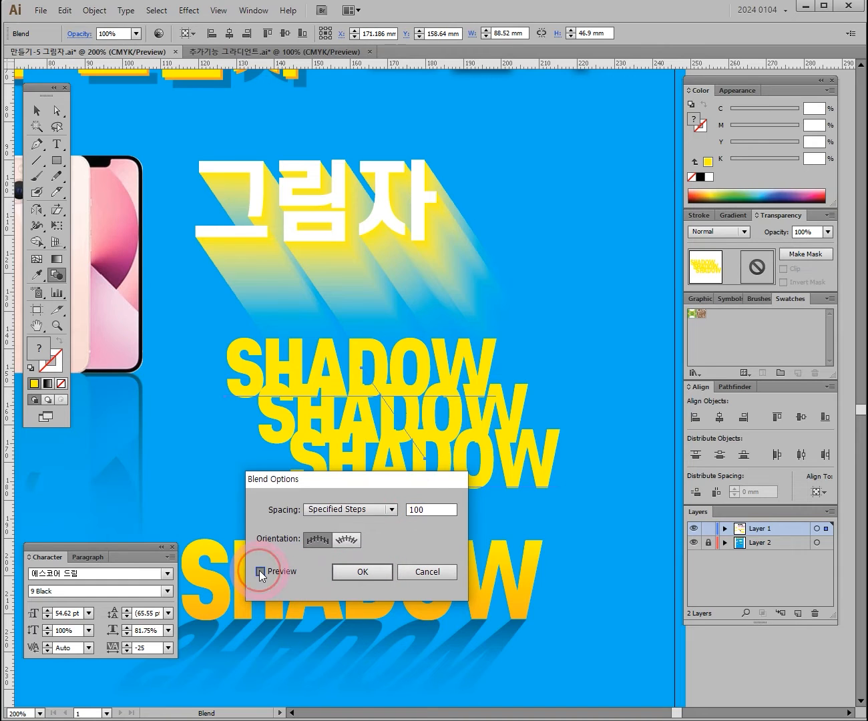
{"action": "left_click", "coordinate": [361, 573]}
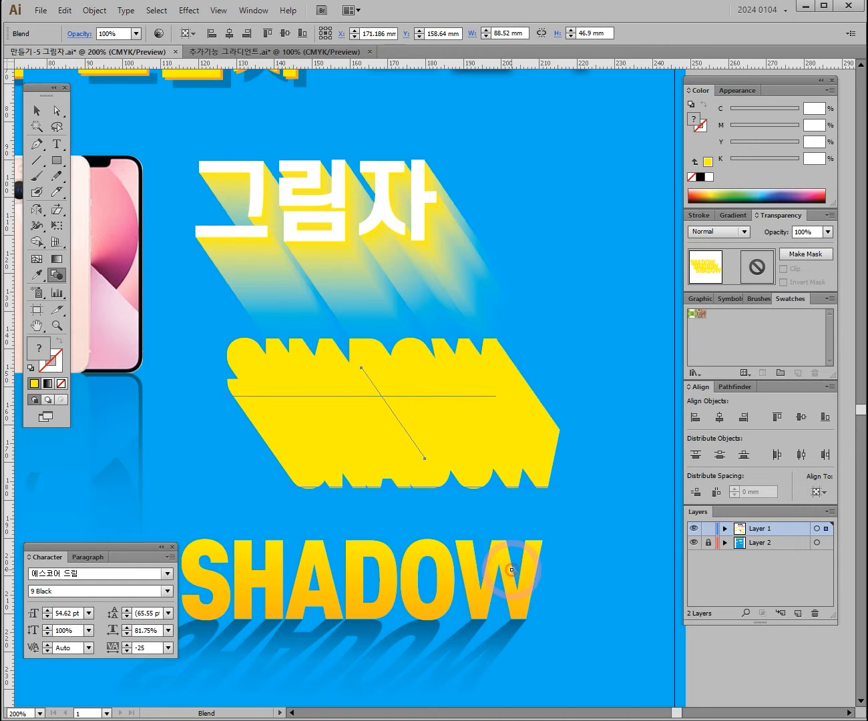
- Isolate the SHADOW blend, set its lower text to 0% opacity and fill that text with white
{"action": "left_click", "coordinate": [35, 109]}
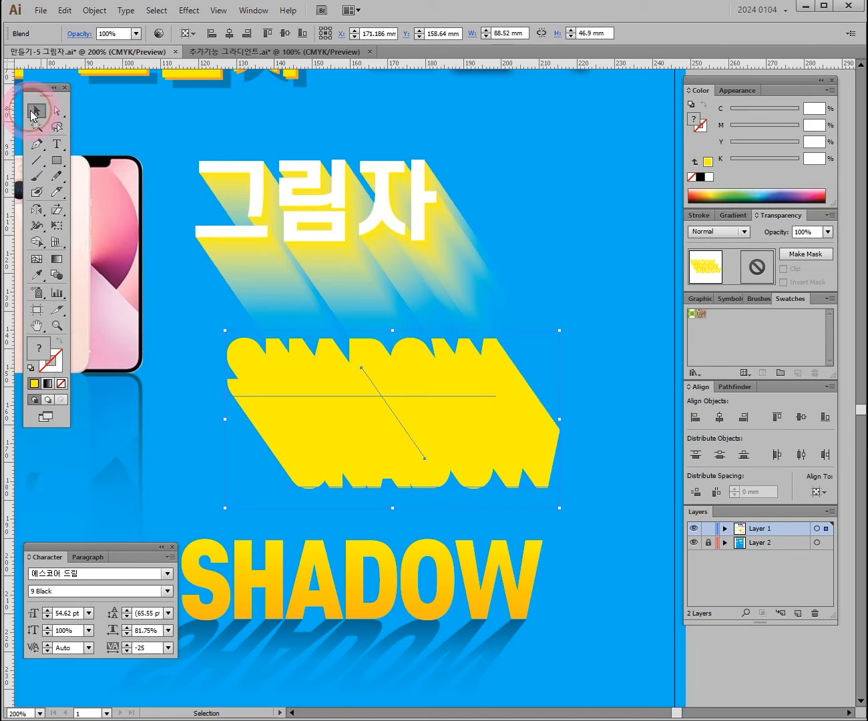
{"action": "left_click", "coordinate": [434, 369]}
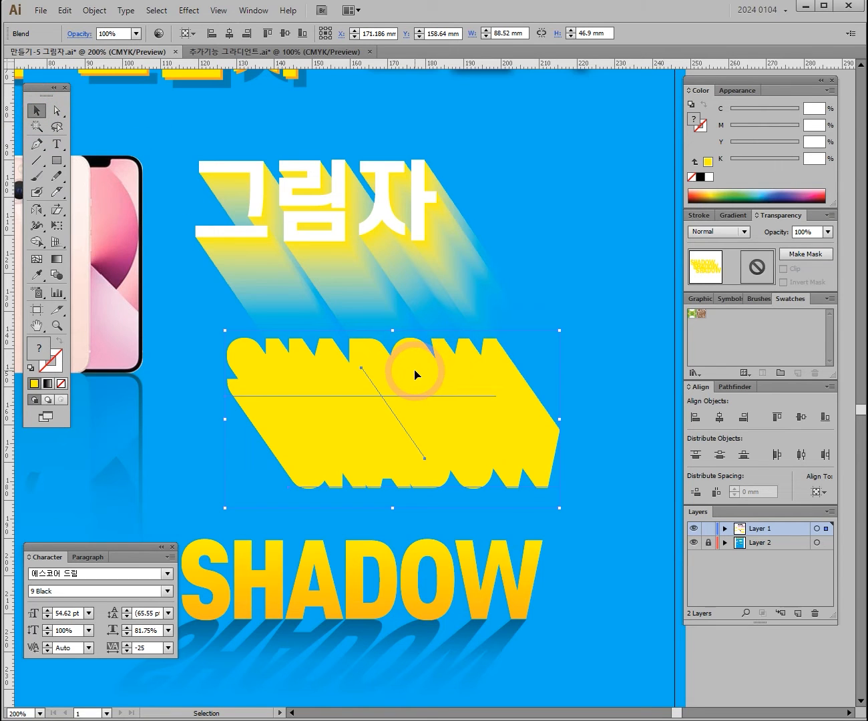
{"action": "double_click", "coordinate": [413, 370]}
{"action": "left_click", "coordinate": [418, 360]}
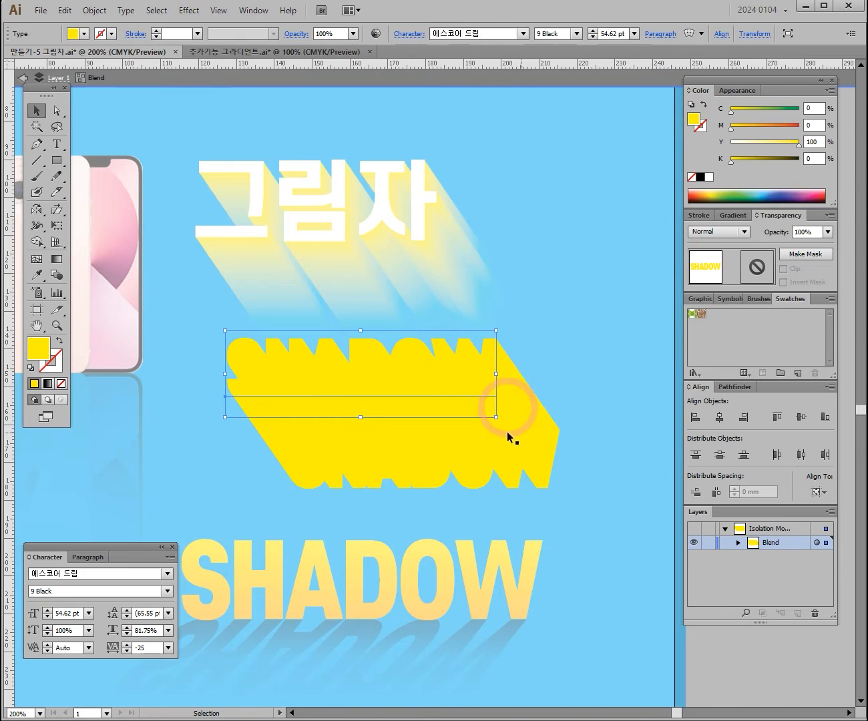
{"action": "left_click", "coordinate": [538, 461]}
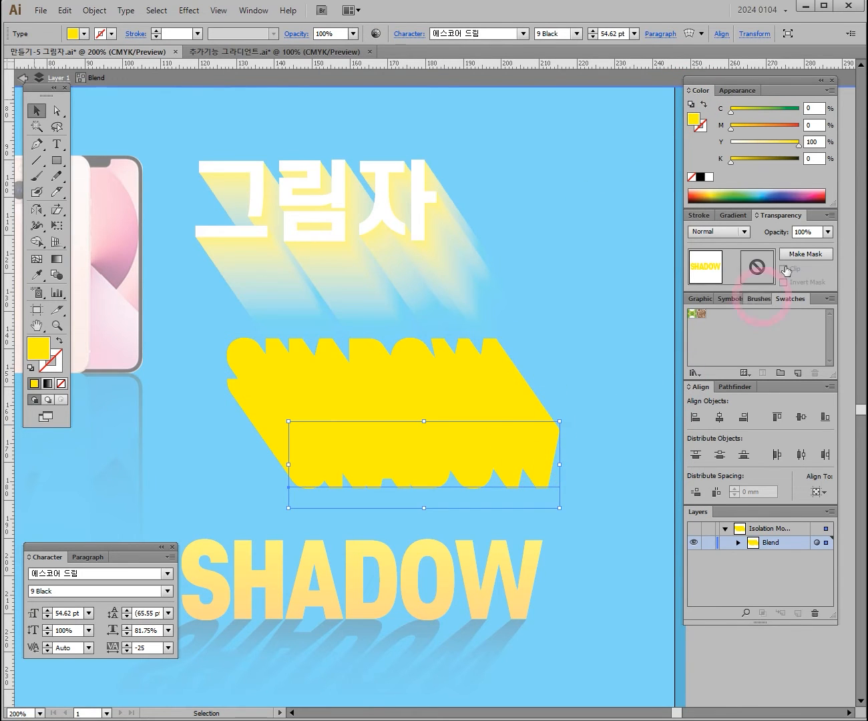
{"action": "left_click", "coordinate": [827, 233]}
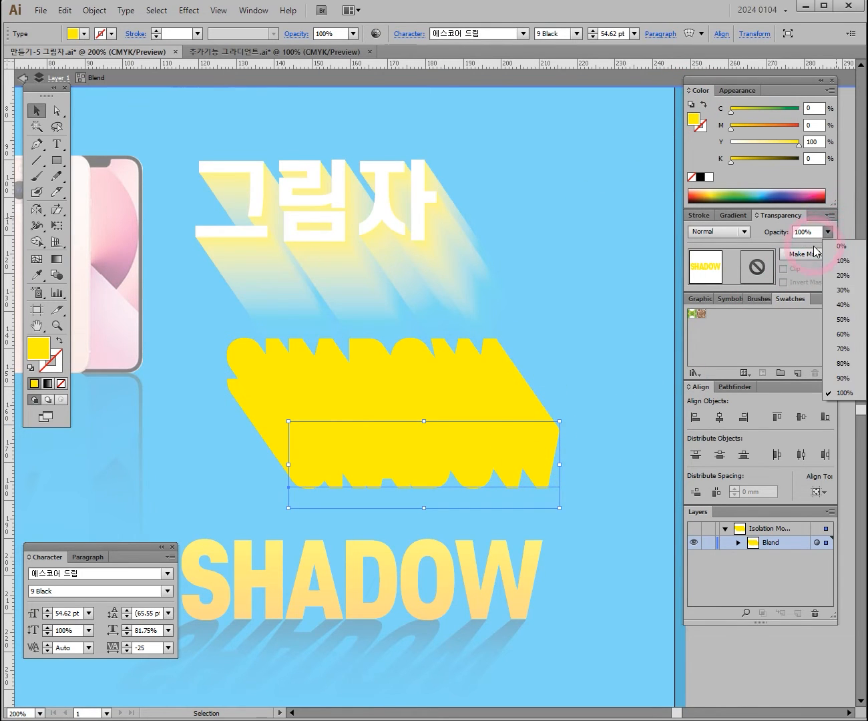
{"action": "left_click", "coordinate": [832, 248]}
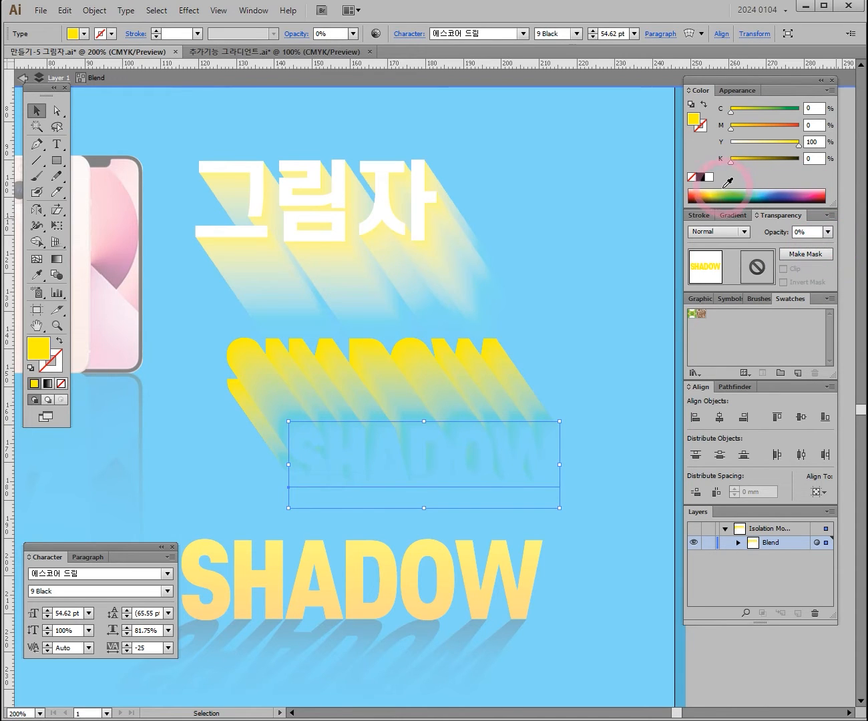
{"action": "left_click", "coordinate": [709, 178]}
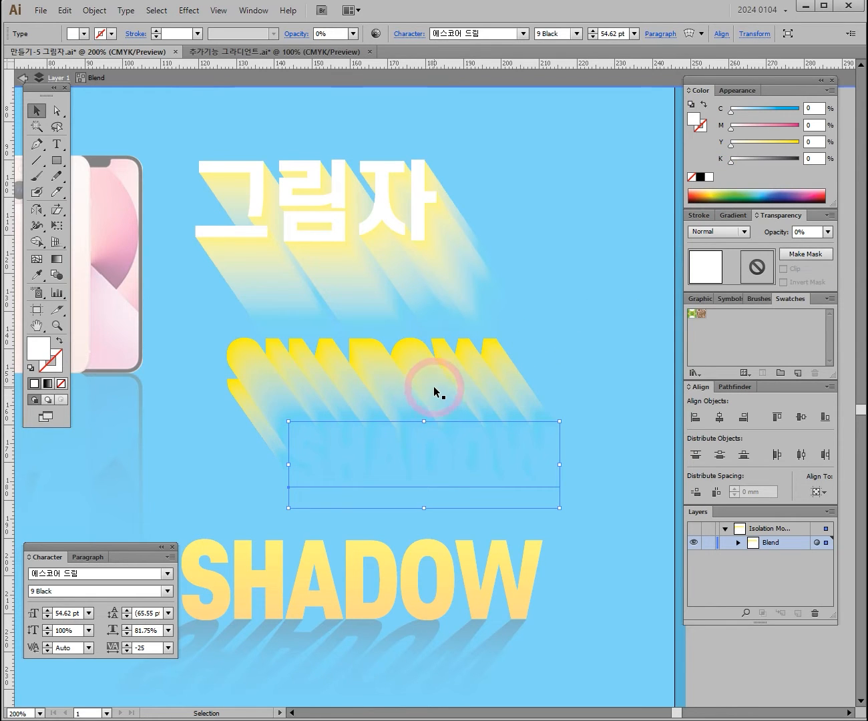
- Bring the upper yellow SHADOW text to the front within the blend
{"action": "left_click", "coordinate": [412, 356]}
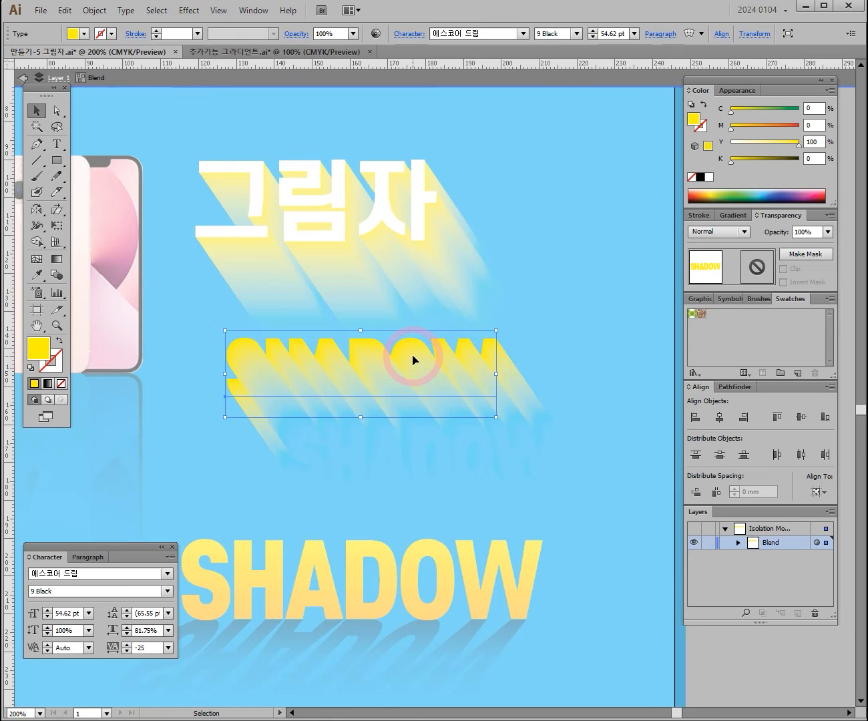
{"action": "left_click", "coordinate": [439, 439]}
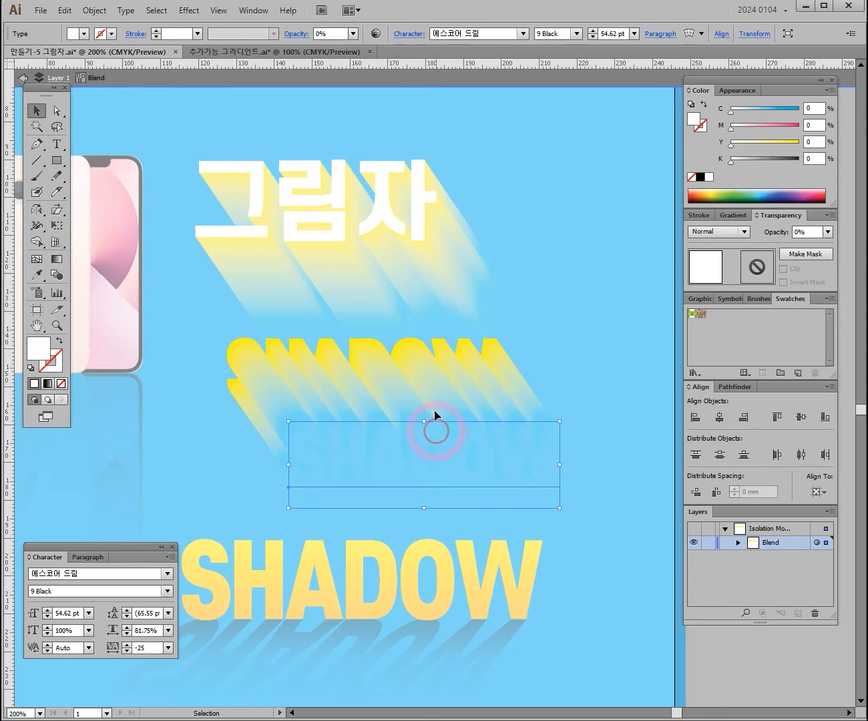
{"action": "left_click", "coordinate": [413, 359]}
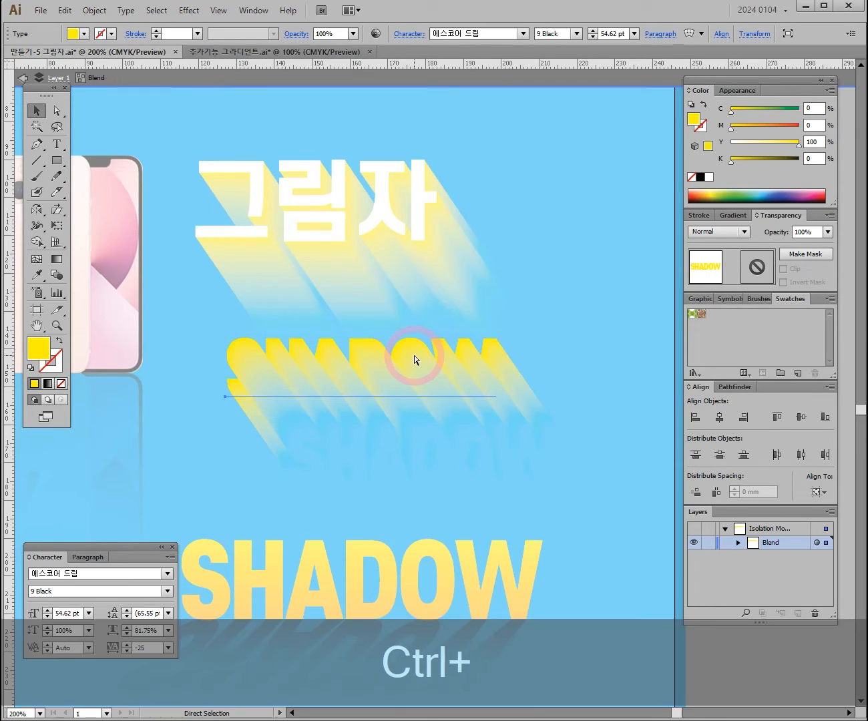
{"action": "key", "text": "ctrl+shift+bracketright"}
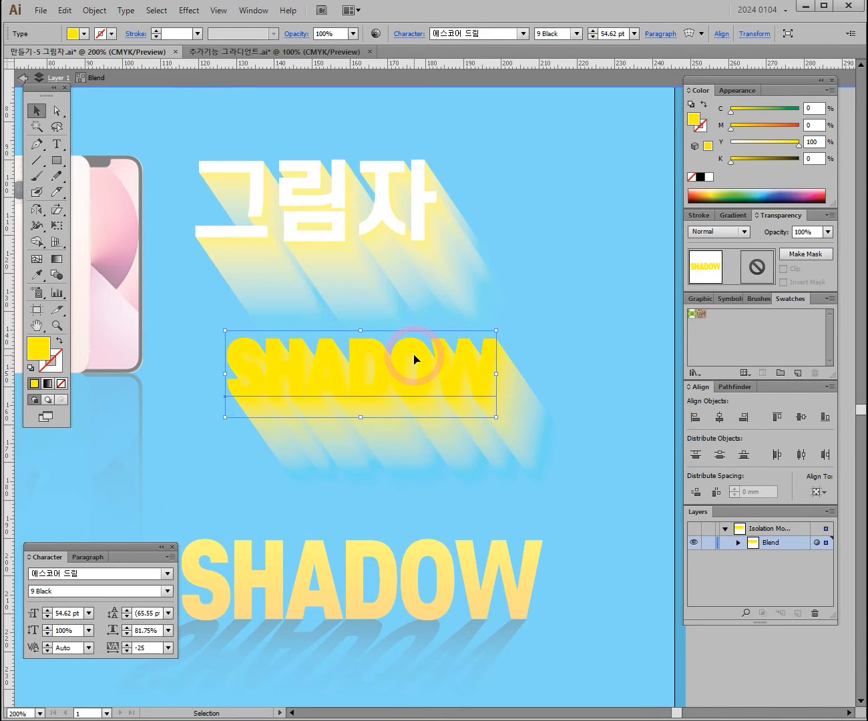
- Copy the front yellow SHADOW text, exit isolation, paste it in front of the blend and fill it white
{"action": "key", "text": "ctrl+c"}
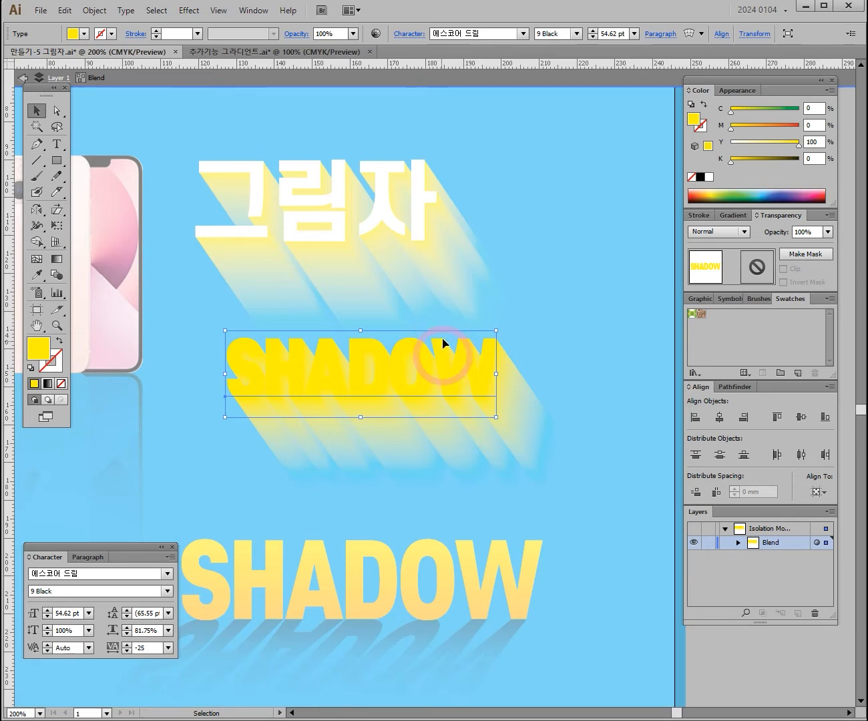
{"action": "double_click", "coordinate": [556, 189]}
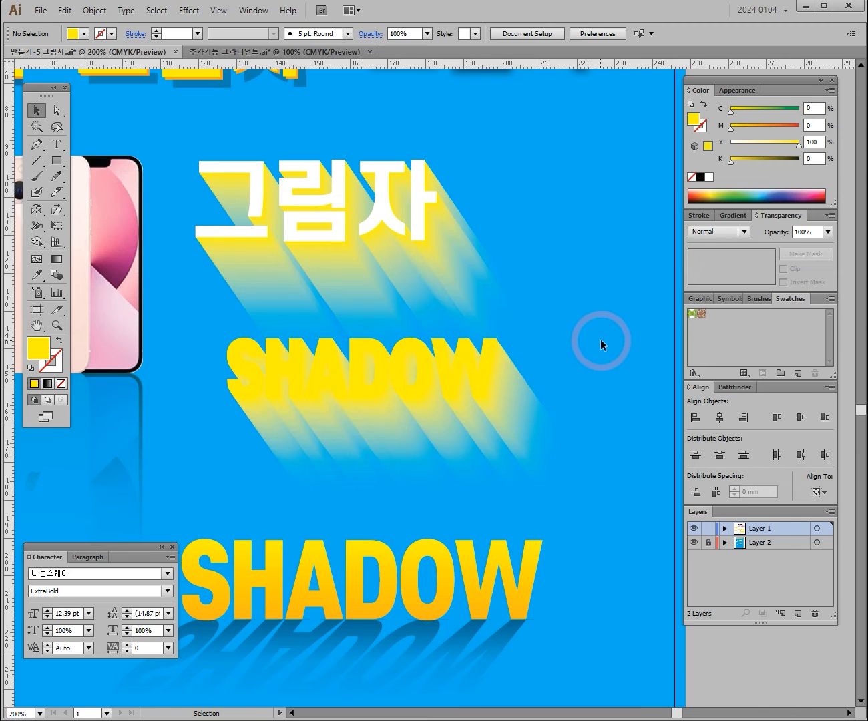
{"action": "key", "text": "ctrl"}
{"action": "key", "text": "ctrl+f"}
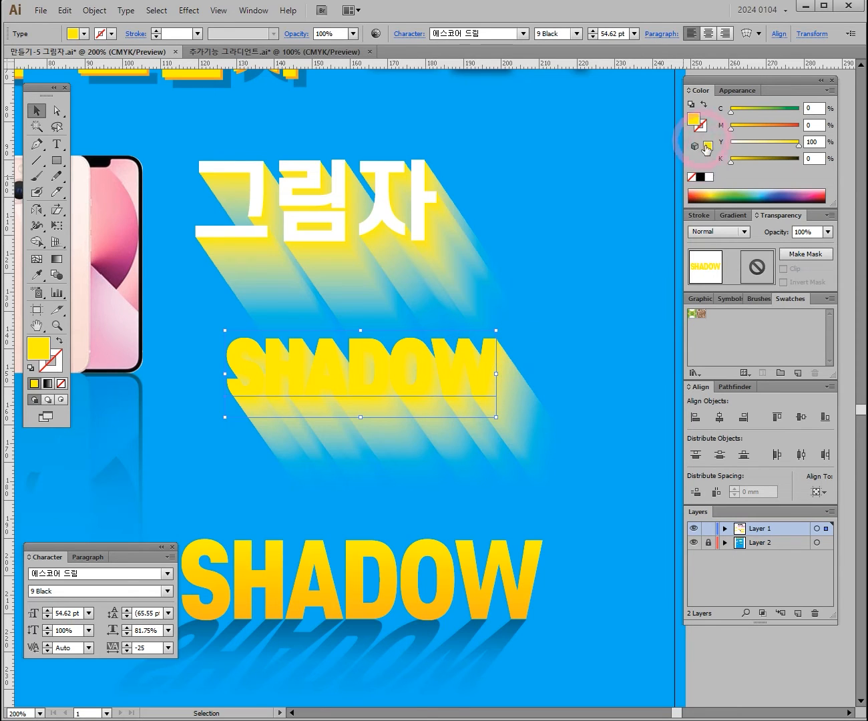
{"action": "left_click", "coordinate": [708, 177]}
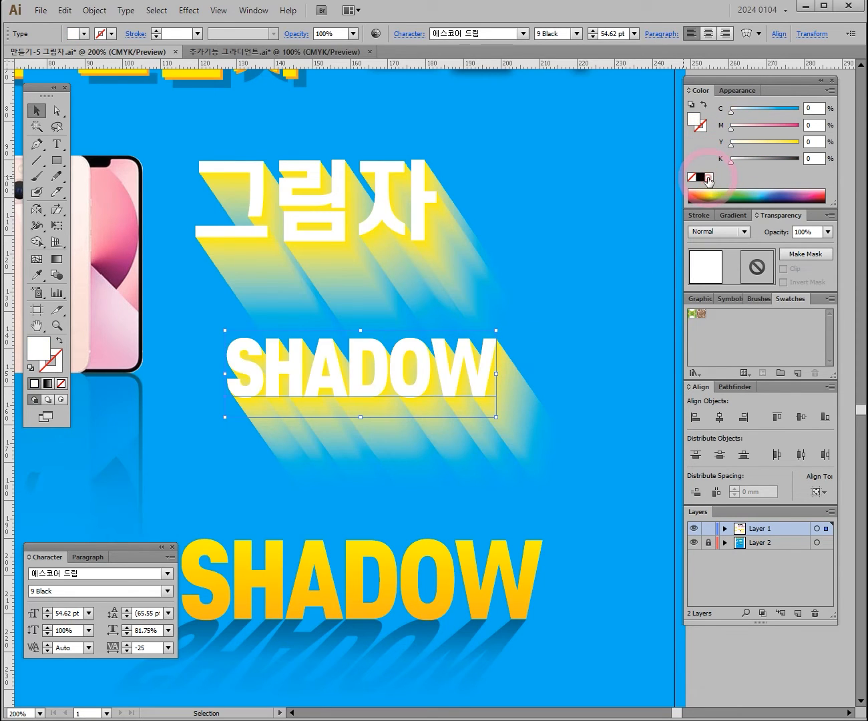
{"action": "left_click", "coordinate": [522, 397]}
- Draw a white circle about 41 mm across on the empty background and position it below the gray sphere
{"action": "left_click_drag", "start_coordinate": [539, 369], "coordinate": [574, 306]}
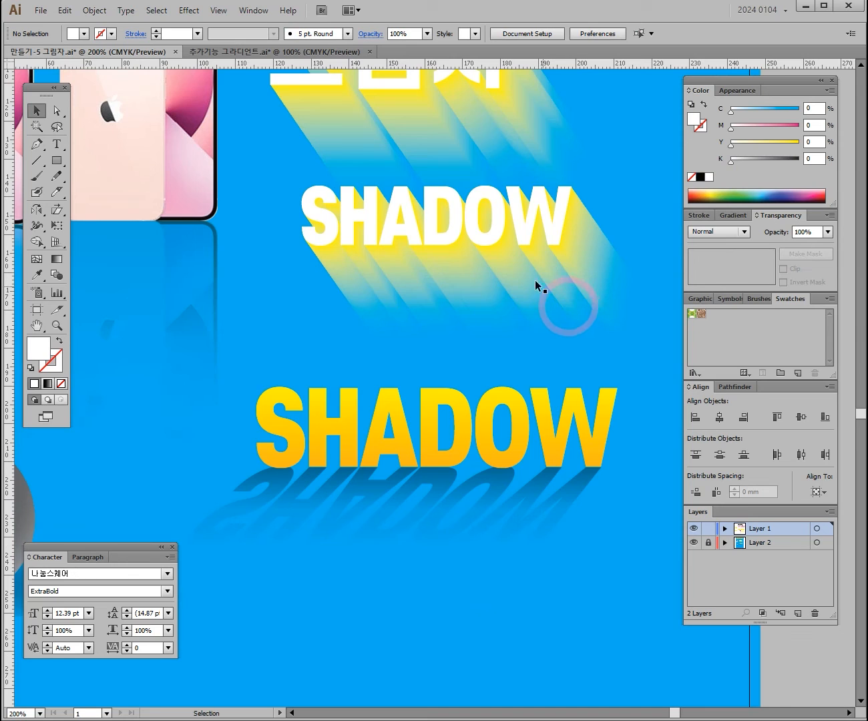
{"action": "left_click", "coordinate": [294, 371], "text": "ctrl+alt"}
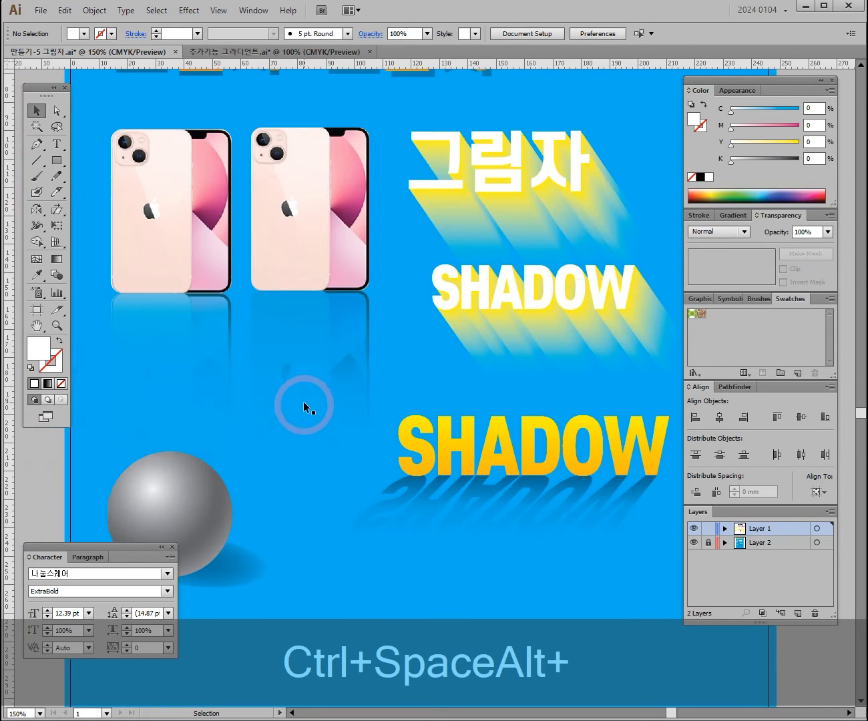
{"action": "left_click_drag", "start_coordinate": [267, 494], "coordinate": [315, 313]}
{"action": "left_click", "coordinate": [327, 395], "text": "ctrl"}
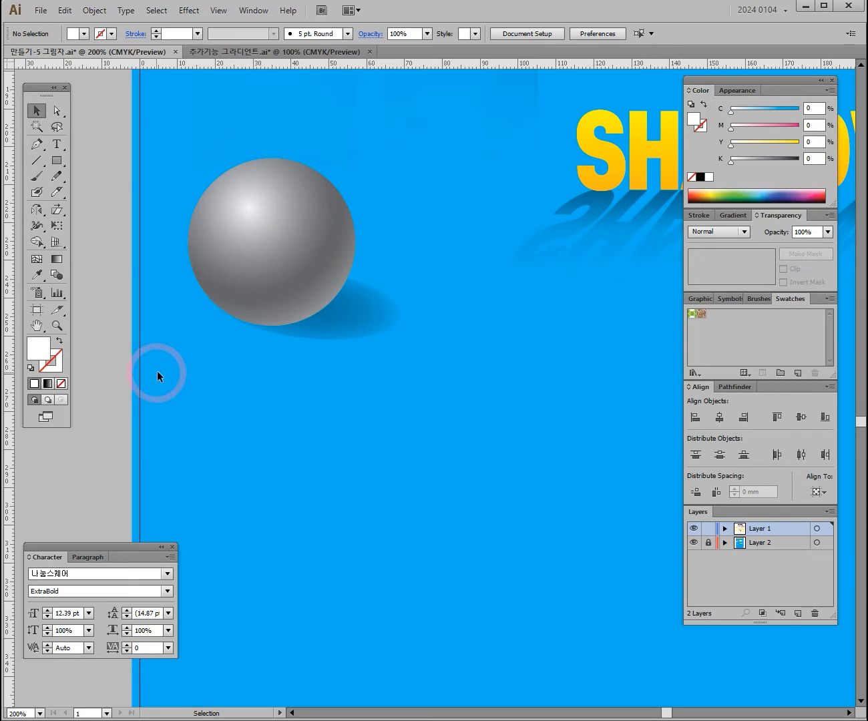
{"action": "left_click_drag", "start_coordinate": [62, 165], "coordinate": [90, 188]}
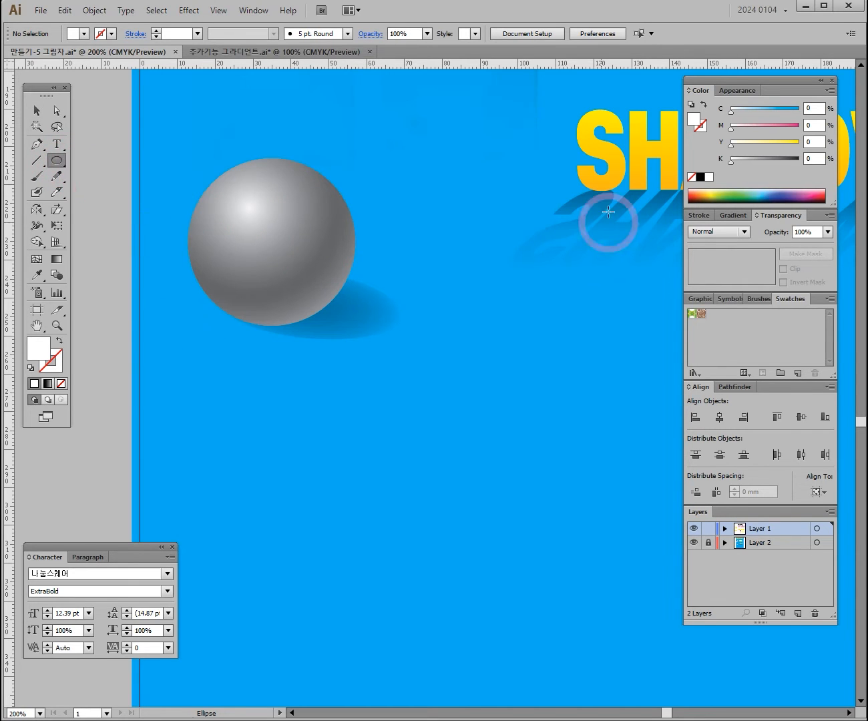
{"action": "left_click", "coordinate": [738, 216]}
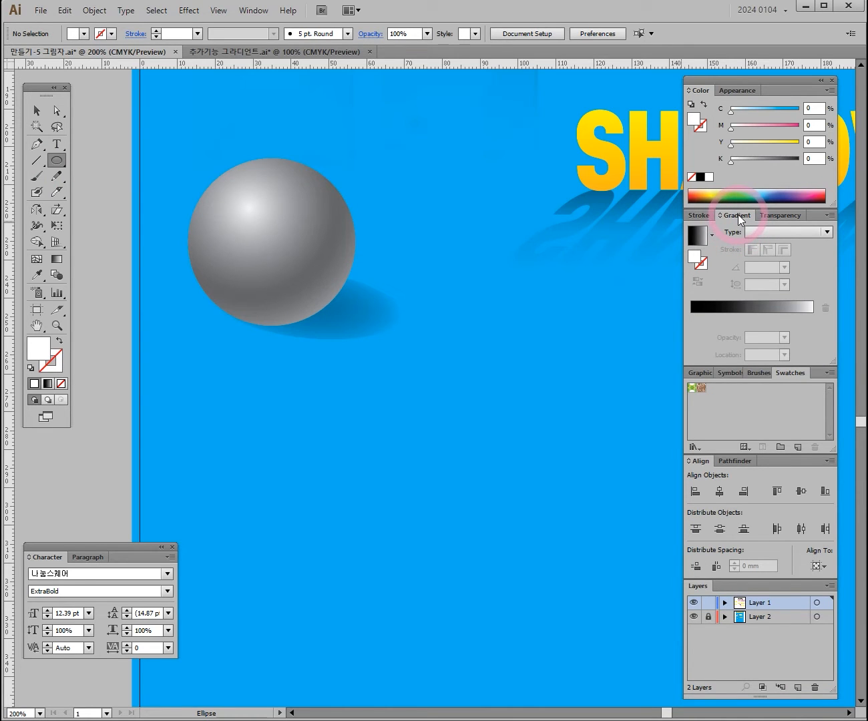
{"action": "left_click", "coordinate": [690, 311]}
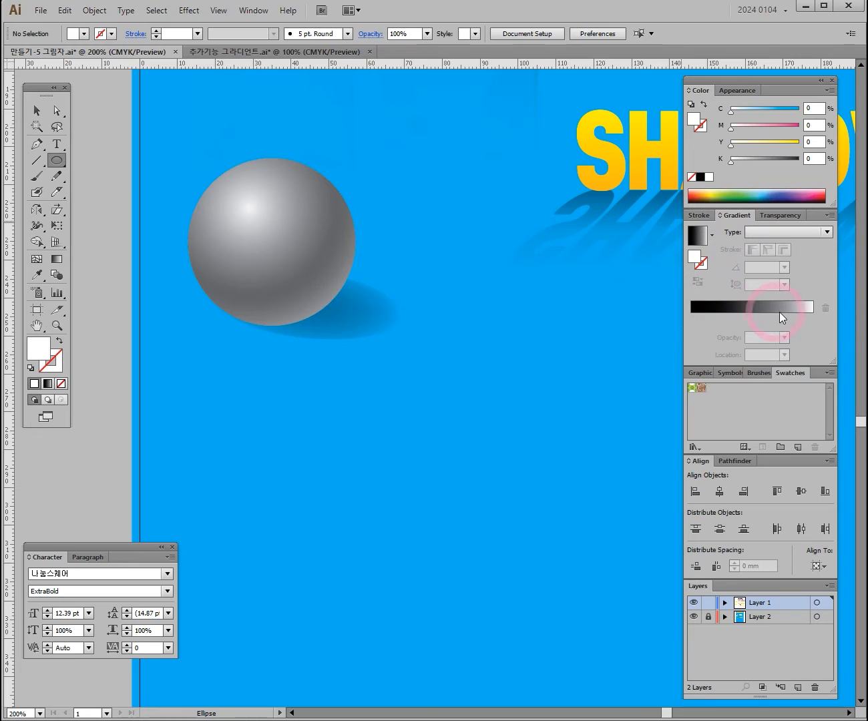
{"action": "left_click", "coordinate": [732, 223]}
{"action": "left_click_drag", "start_coordinate": [277, 417], "coordinate": [430, 572]}
{"action": "left_click", "coordinate": [38, 111]}
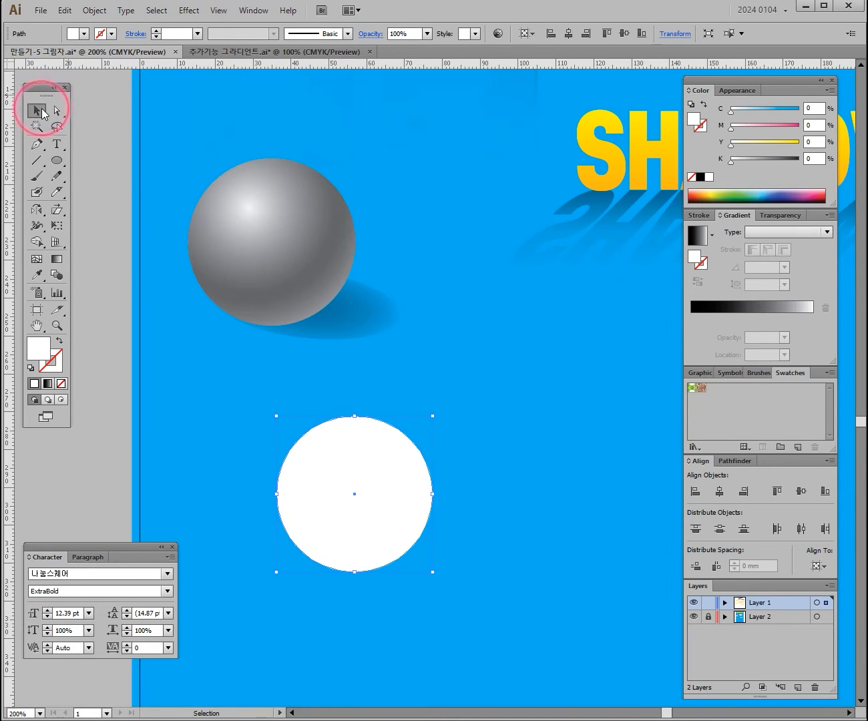
{"action": "left_click_drag", "start_coordinate": [328, 494], "coordinate": [275, 455]}
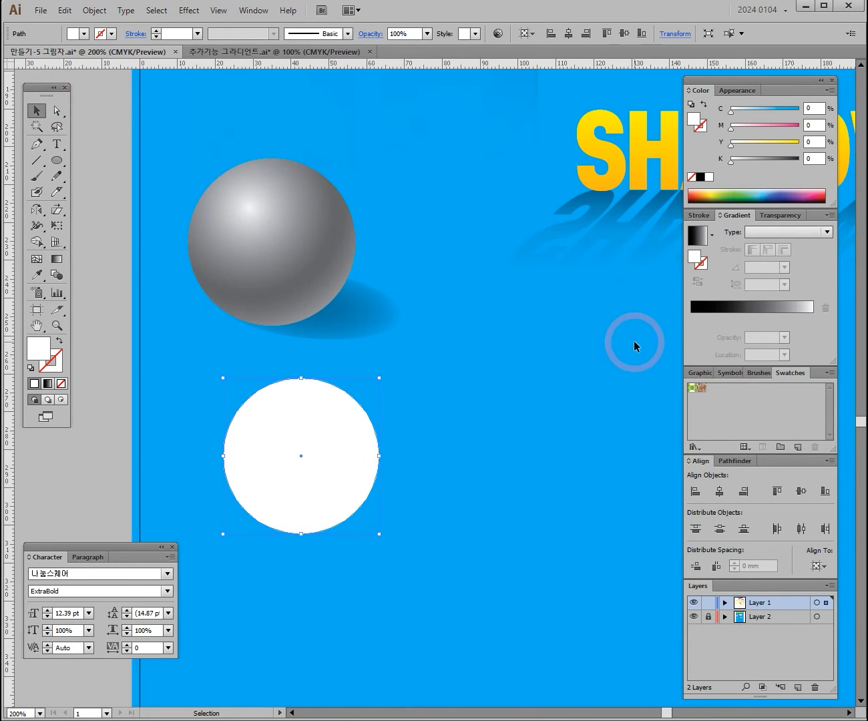
- Fill the new circle with the White, Black gradient and set its type to Radial
{"action": "left_click", "coordinate": [711, 233]}
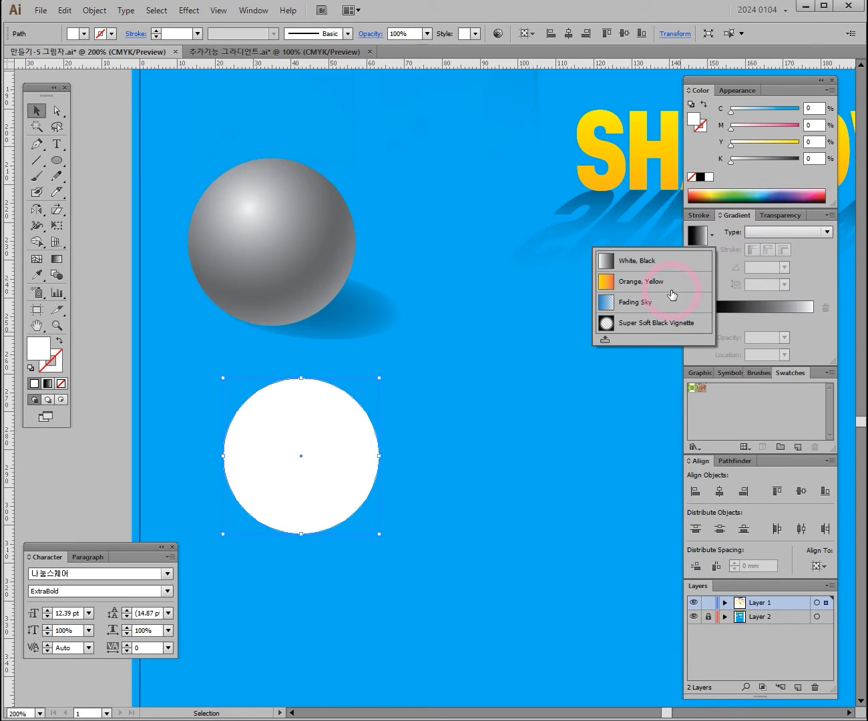
{"action": "left_click", "coordinate": [628, 260]}
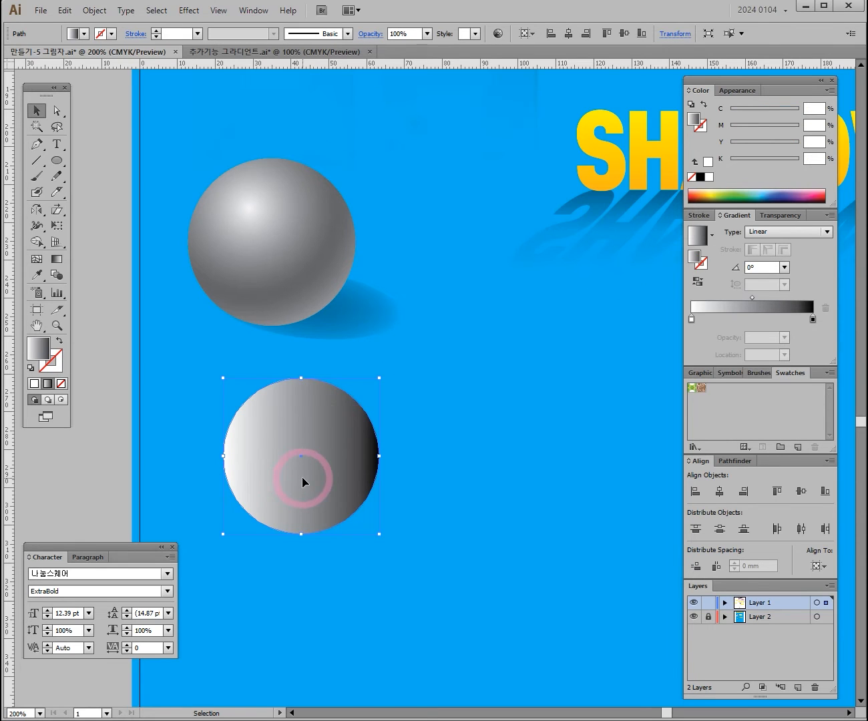
{"action": "left_click", "coordinate": [767, 232]}
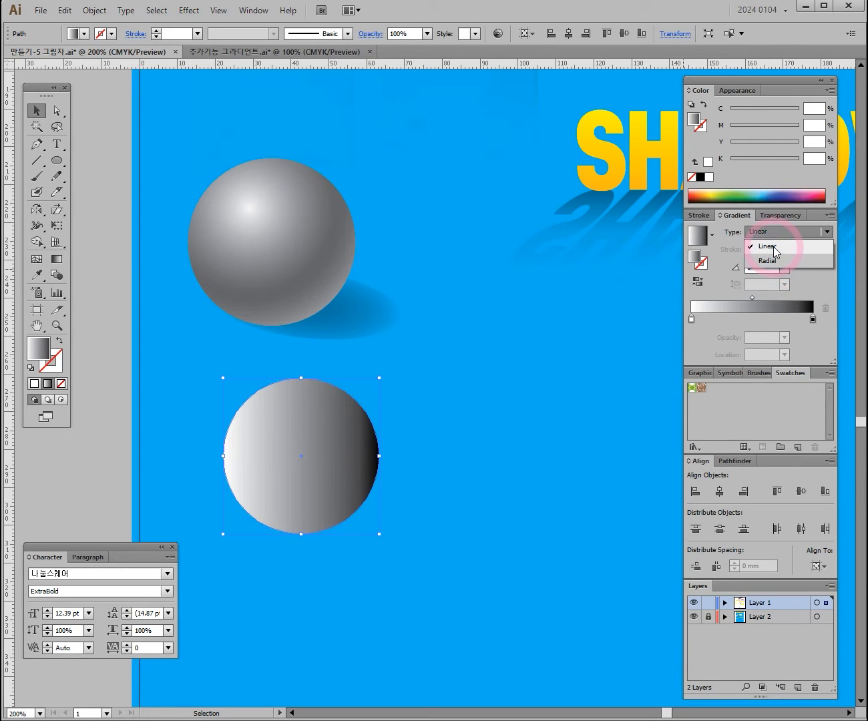
{"action": "left_click", "coordinate": [774, 261]}
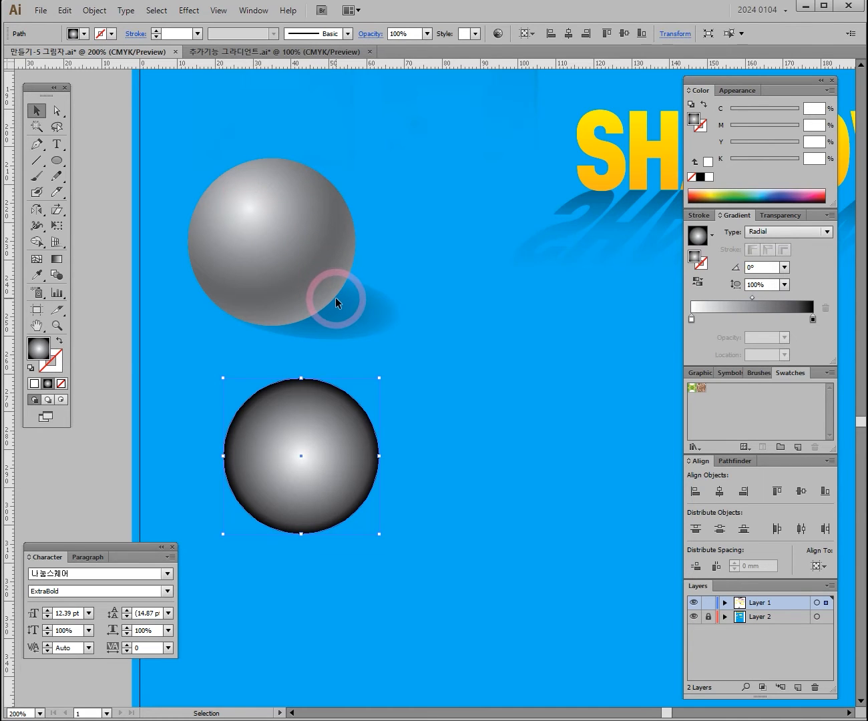
- Add intermediate gray stops to the circle's gradient, remove the first one and place the others at about 37% and 74.19%
{"action": "left_click", "coordinate": [726, 321]}
{"action": "left_click", "coordinate": [768, 320]}
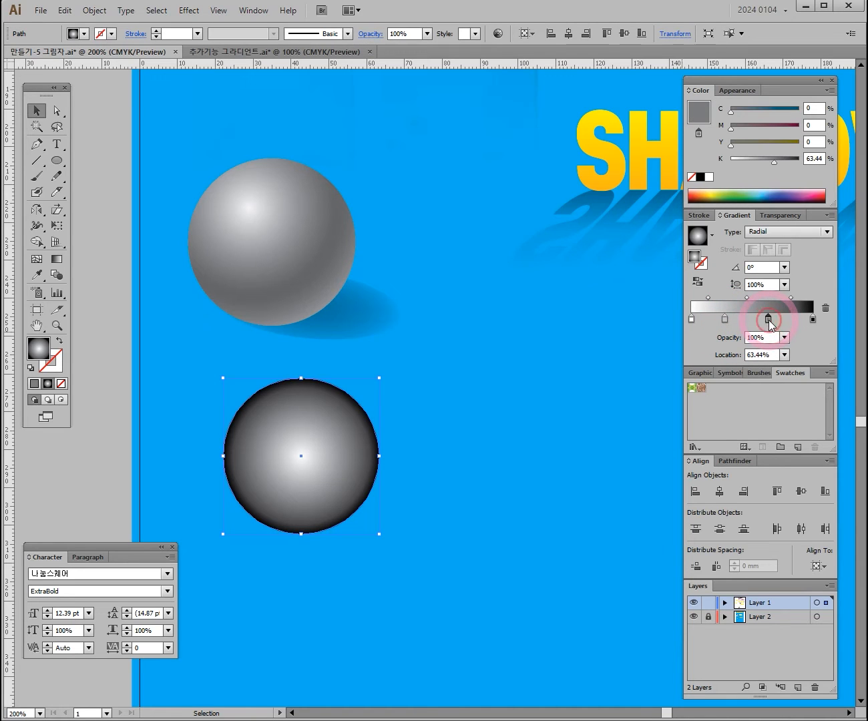
{"action": "left_click_drag", "start_coordinate": [725, 319], "coordinate": [721, 373]}
{"action": "left_click_drag", "start_coordinate": [768, 323], "coordinate": [736, 320]}
{"action": "left_click", "coordinate": [781, 320]}
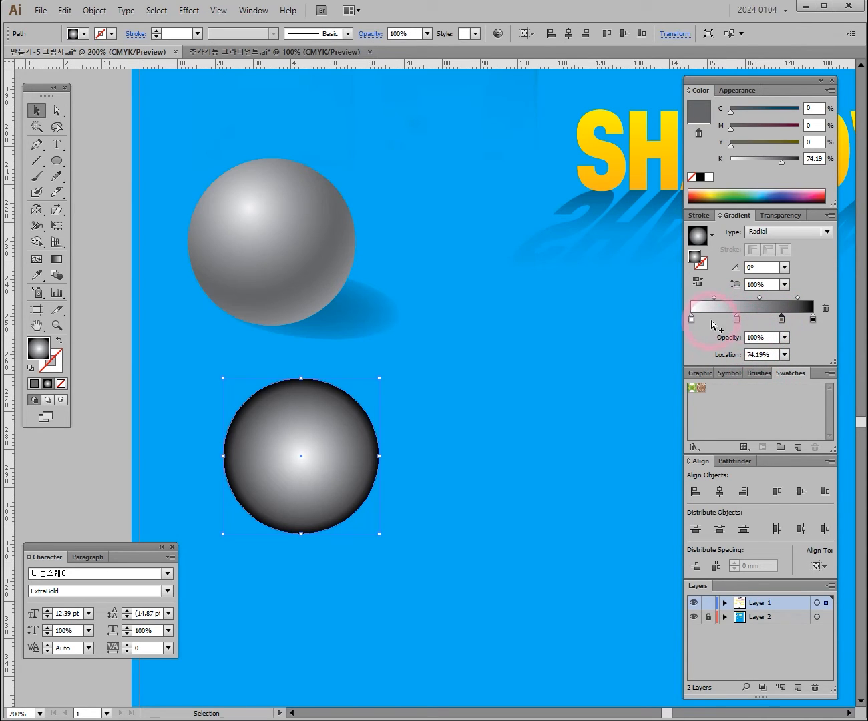
- Swap the white center stop with the light gray one, move white to 25.27% and add a gray stop at about 55.91%
{"action": "mouse_move", "coordinate": [693, 319]}
{"action": "left_mouse_down"}
{"action": "mouse_move", "coordinate": [756, 326]}
{"action": "mouse_move", "coordinate": [678, 328]}
{"action": "left_mouse_up"}
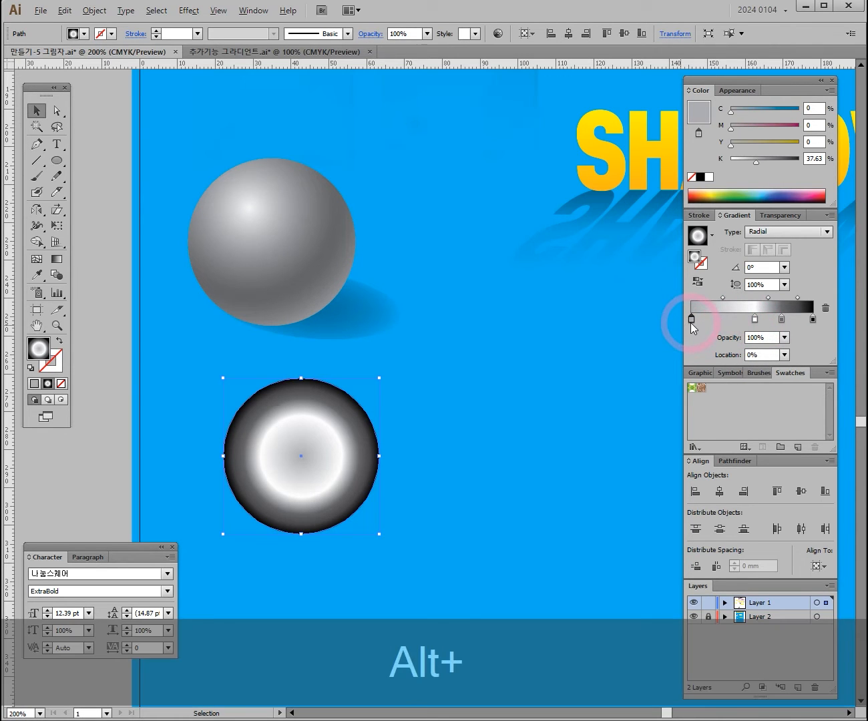
{"action": "left_click_drag", "start_coordinate": [691, 321], "coordinate": [714, 348]}
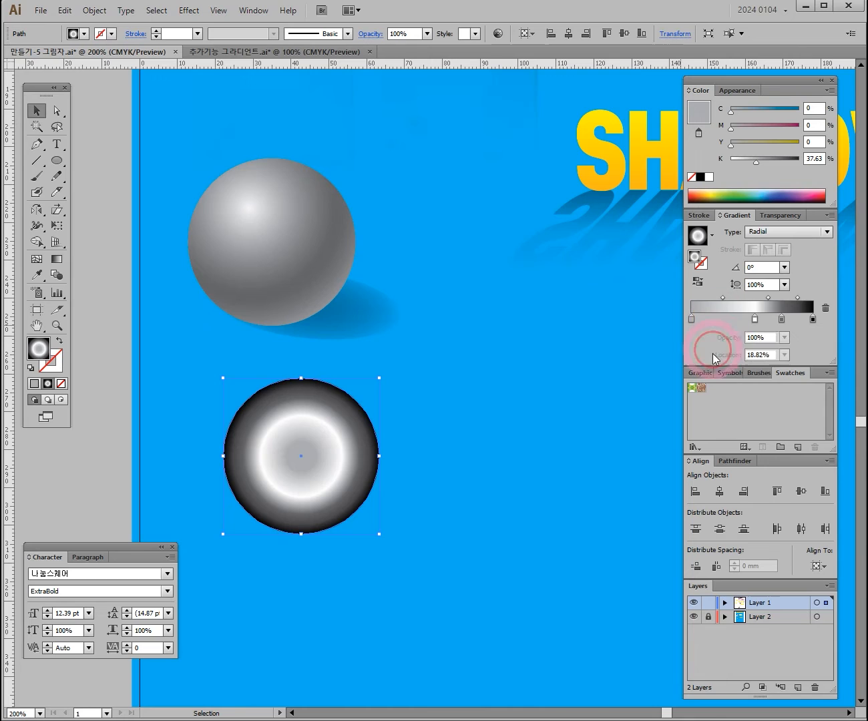
{"action": "left_click_drag", "start_coordinate": [756, 320], "coordinate": [738, 319]}
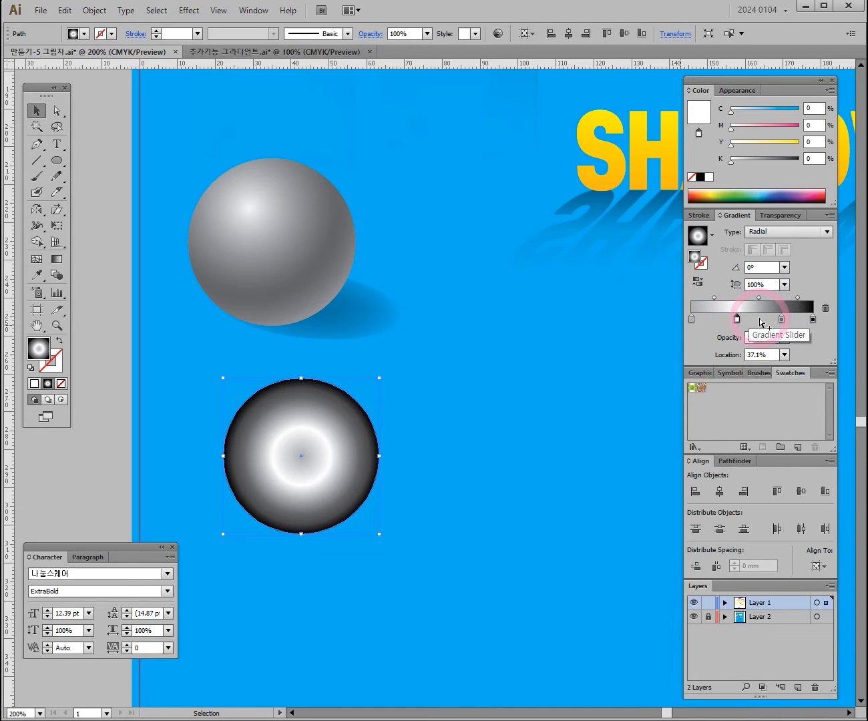
{"action": "left_click", "coordinate": [759, 320]}
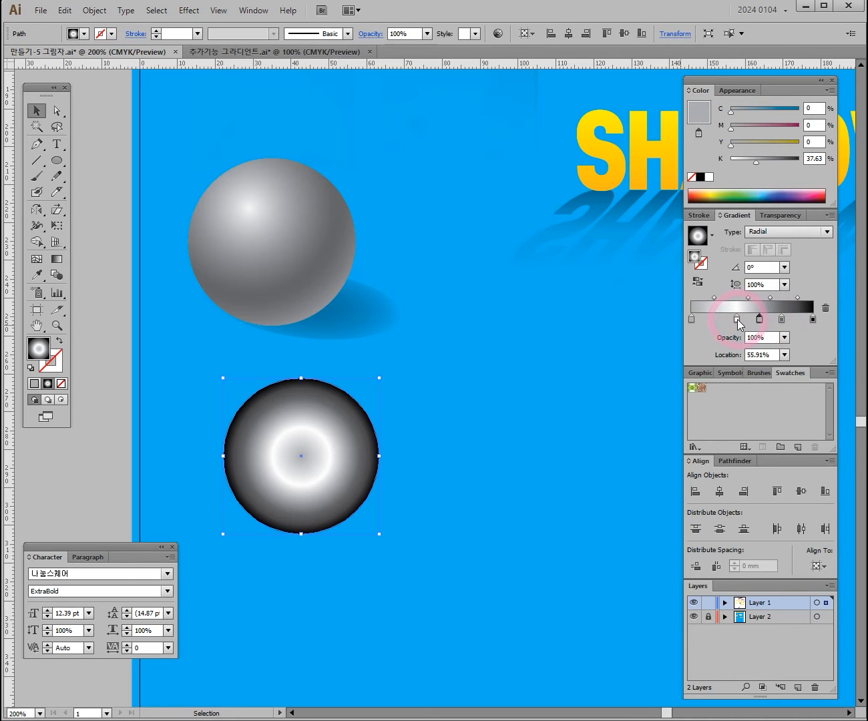
{"action": "left_click_drag", "start_coordinate": [738, 321], "coordinate": [729, 323]}
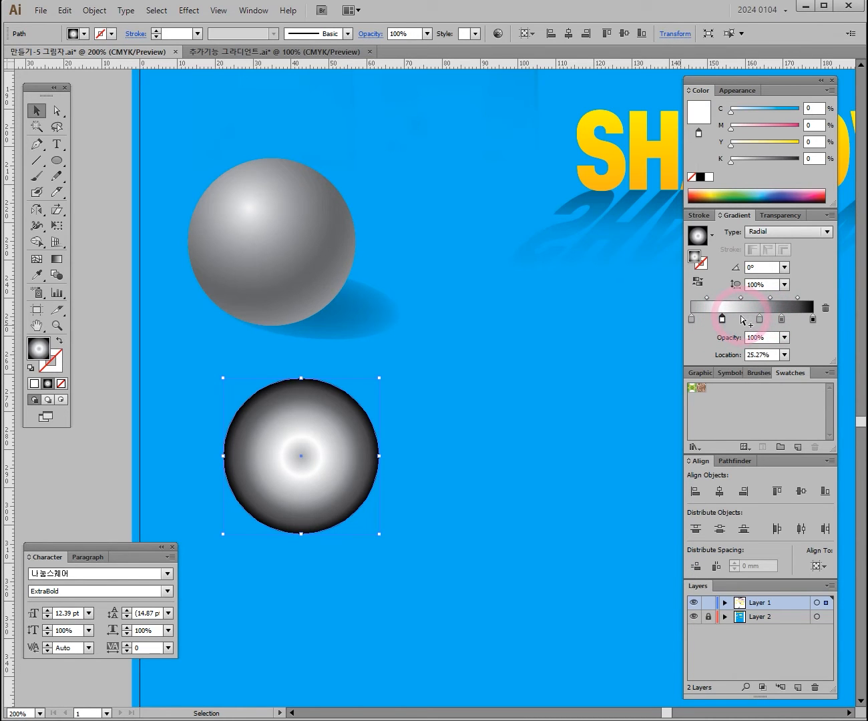
- Add a light gray stop at 40.86% between the white and gray stops, and remove it again
{"action": "left_click", "coordinate": [741, 320]}
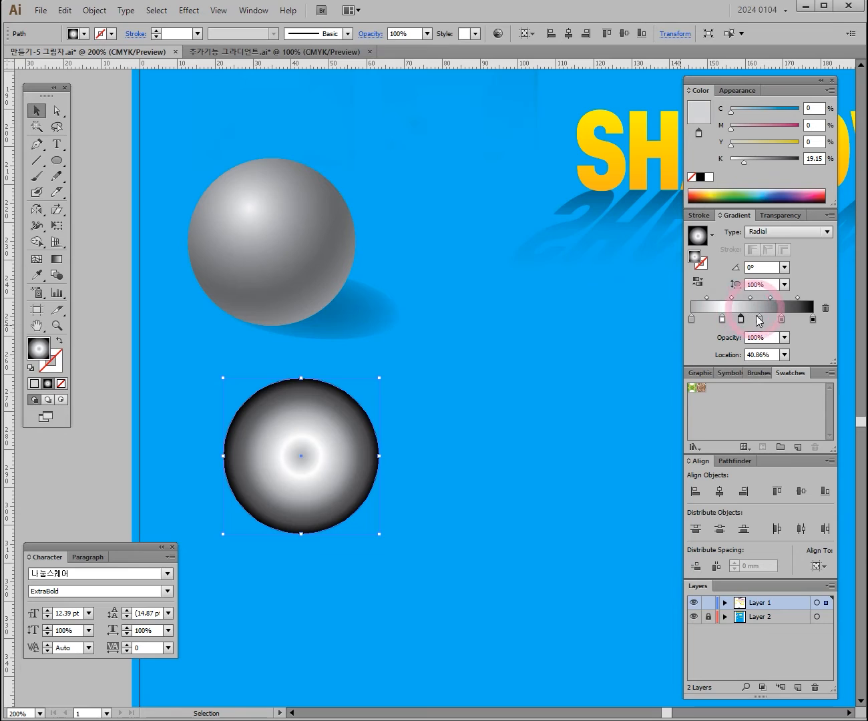
{"action": "left_click", "coordinate": [759, 320]}
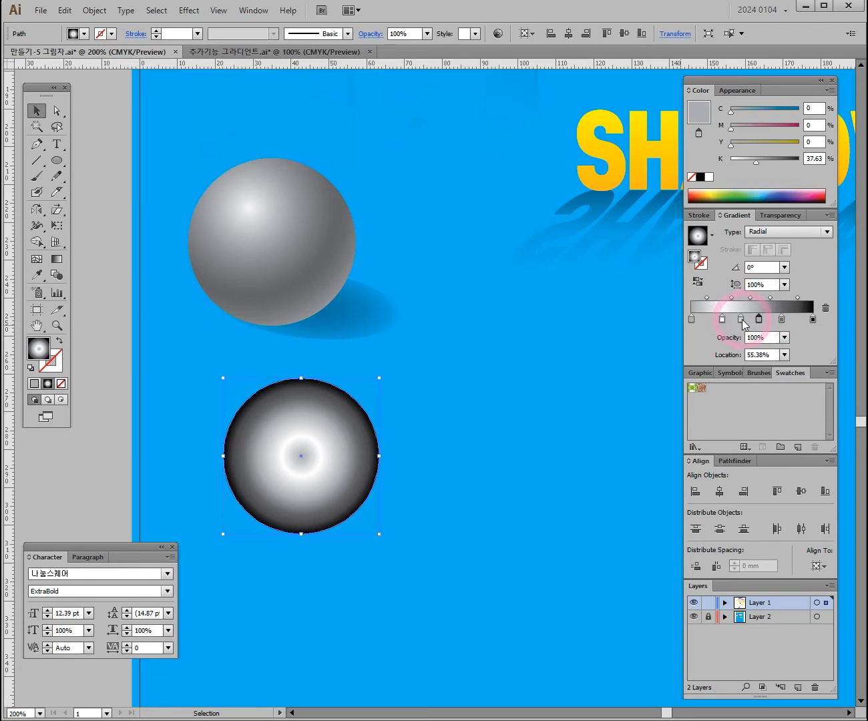
{"action": "left_click", "coordinate": [740, 320]}
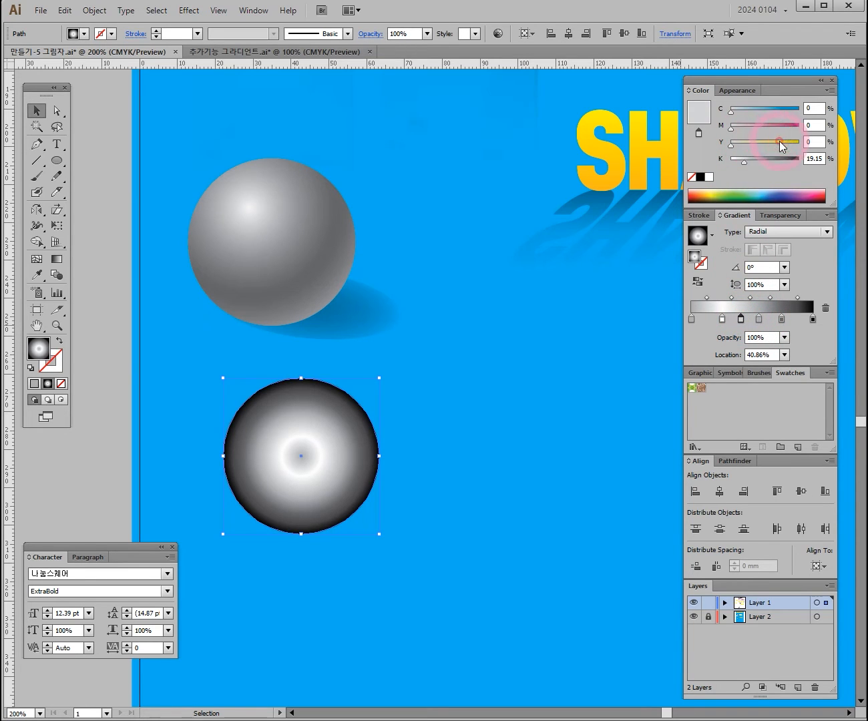
{"action": "left_click", "coordinate": [779, 143]}
{"action": "left_click", "coordinate": [773, 158]}
{"action": "left_click", "coordinate": [776, 192]}
{"action": "left_click", "coordinate": [746, 193]}
{"action": "left_click", "coordinate": [739, 321]}
{"action": "left_click_drag", "start_coordinate": [743, 325], "coordinate": [726, 362]}
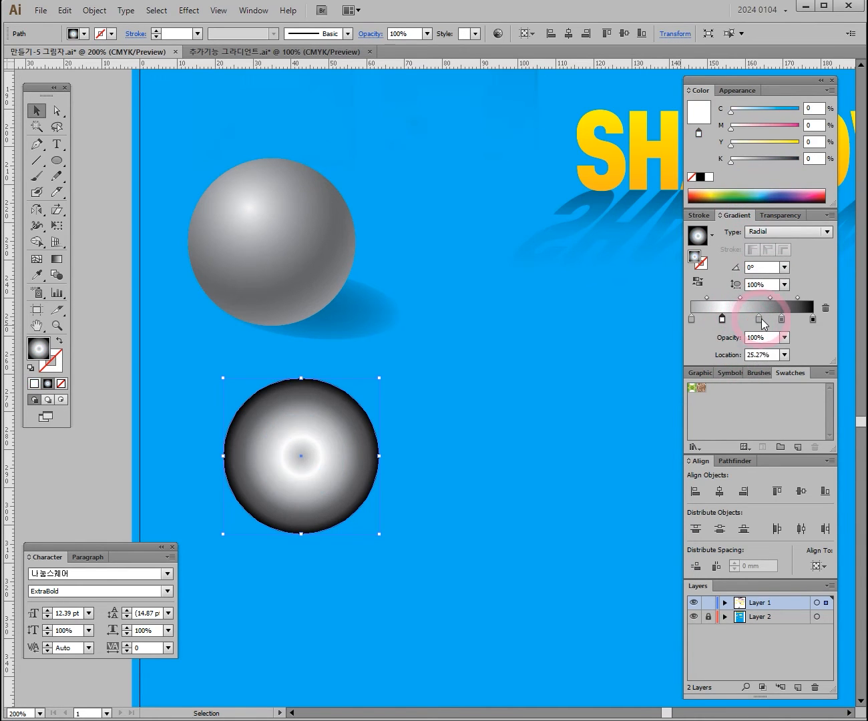
- Rearrange the gradient stops to white at the center, mid gray at 33.33%, dark gray at 69.89% and a lighter dark gray at the edge
{"action": "left_click_drag", "start_coordinate": [811, 320], "coordinate": [784, 320]}
{"action": "mouse_move", "coordinate": [692, 321]}
{"action": "left_mouse_down"}
{"action": "mouse_move", "coordinate": [693, 352]}
{"action": "mouse_move", "coordinate": [705, 321]}
{"action": "mouse_move", "coordinate": [691, 321]}
{"action": "left_mouse_up"}
{"action": "left_click_drag", "start_coordinate": [758, 319], "coordinate": [775, 320]}
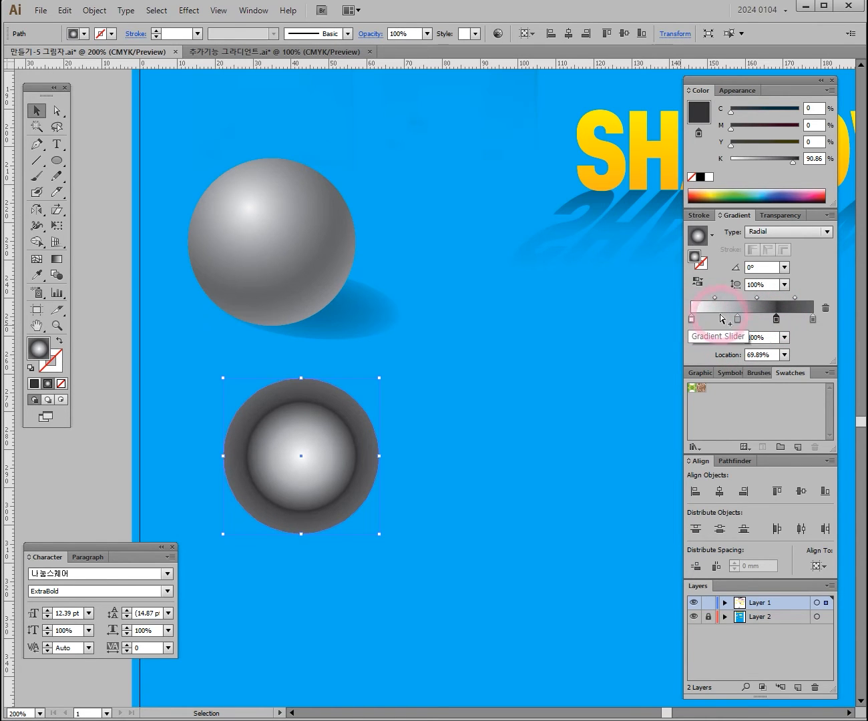
{"action": "left_click_drag", "start_coordinate": [737, 320], "coordinate": [734, 319]}
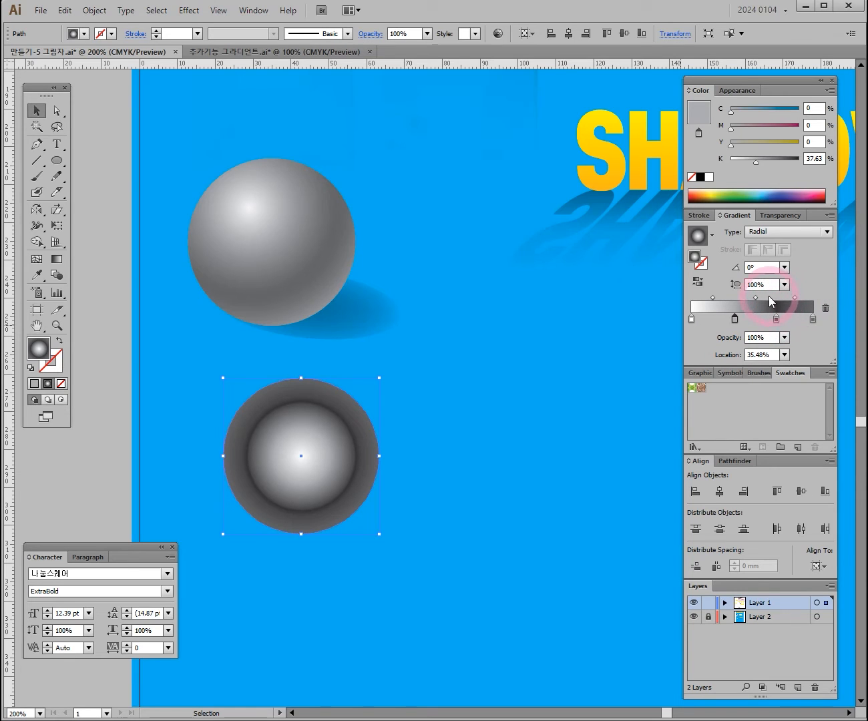
{"action": "left_click_drag", "start_coordinate": [757, 297], "coordinate": [732, 320]}
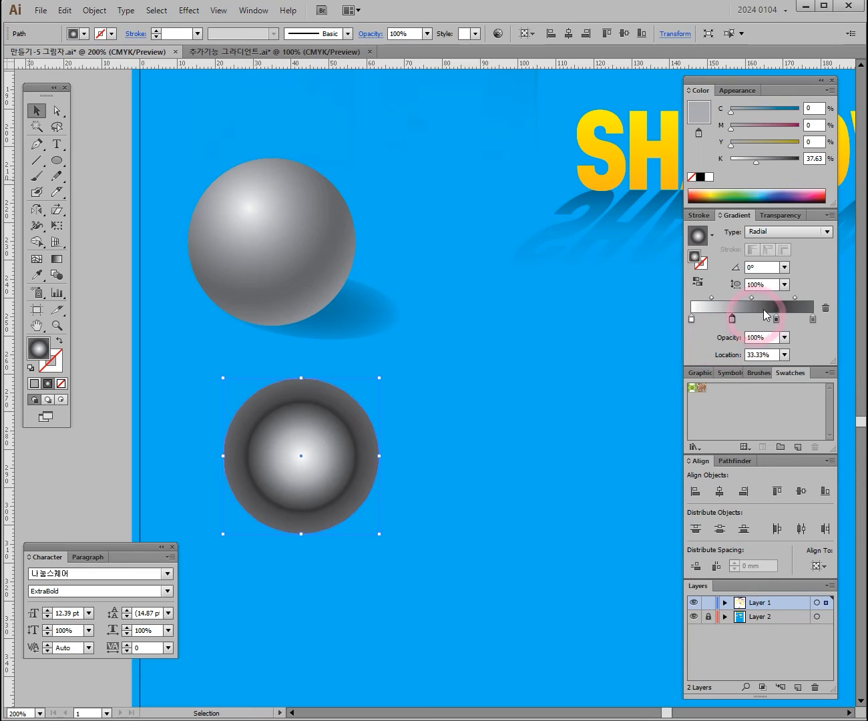
- Activate the Gradient tool on the selected circle to bring up its gradient annotator
{"action": "left_click", "coordinate": [59, 262]}
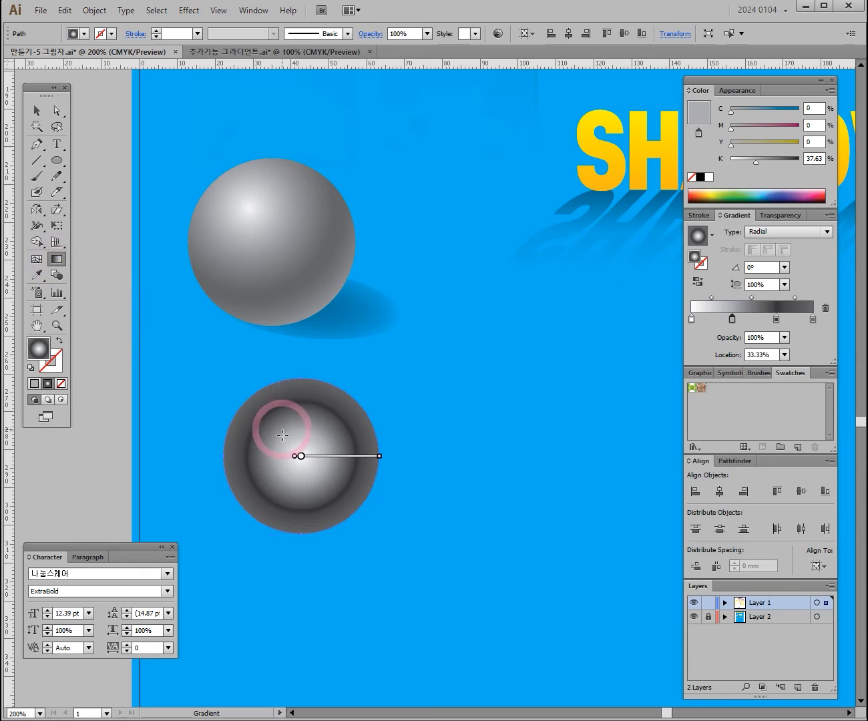
{"action": "mouse_move", "coordinate": [337, 456]}
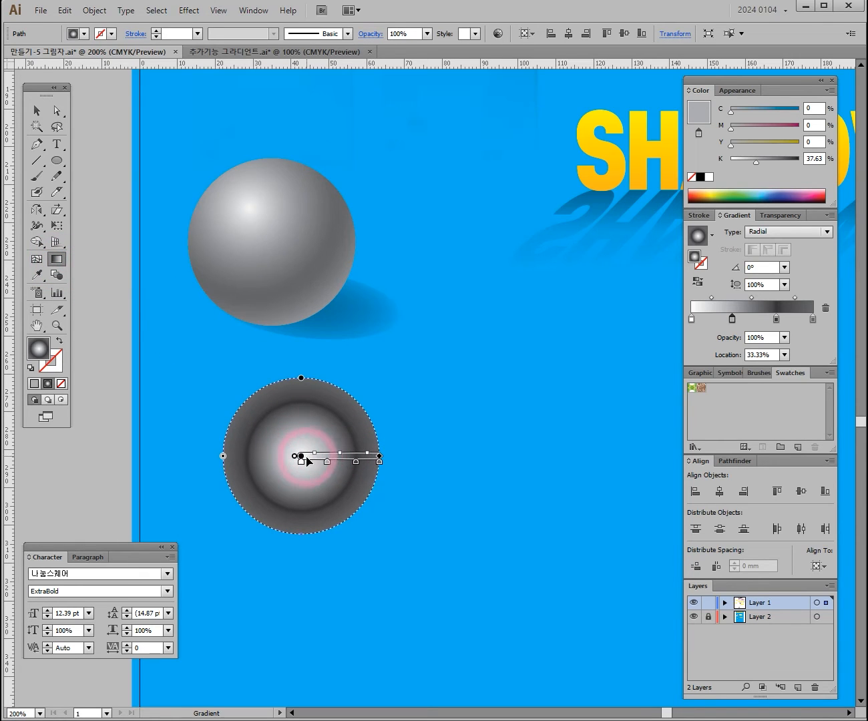
{"action": "left_click", "coordinate": [316, 457]}
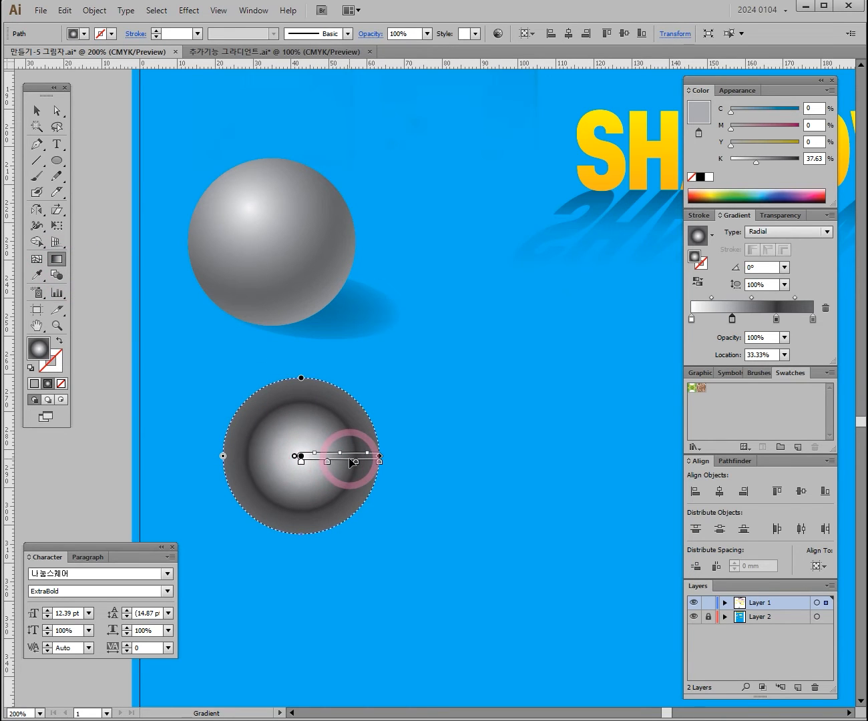
- Hide the gradient annotator and show it again
{"action": "left_click", "coordinate": [248, 10]}
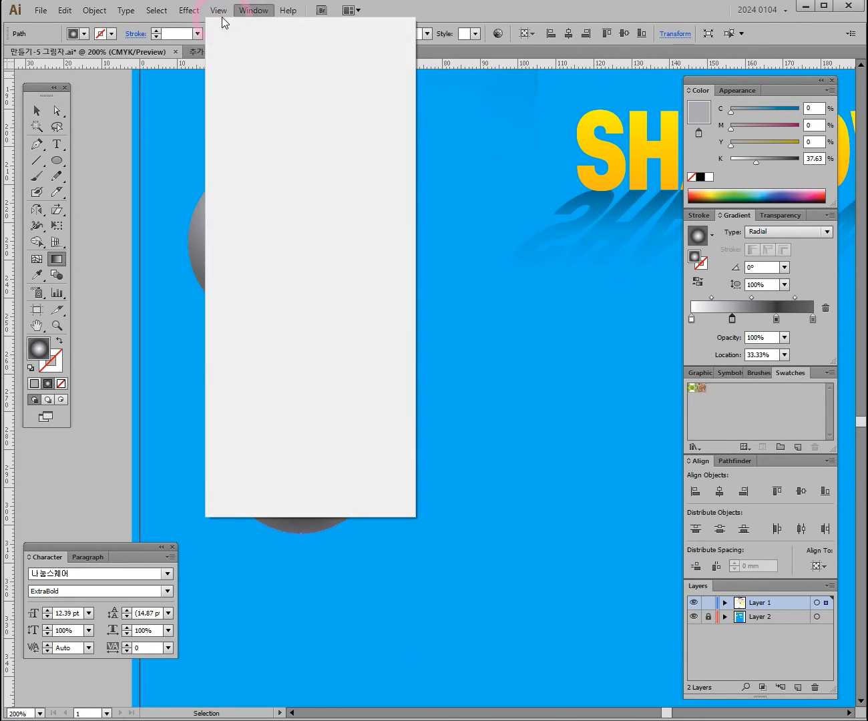
{"action": "left_click", "coordinate": [218, 11]}
{"action": "left_click", "coordinate": [217, 11]}
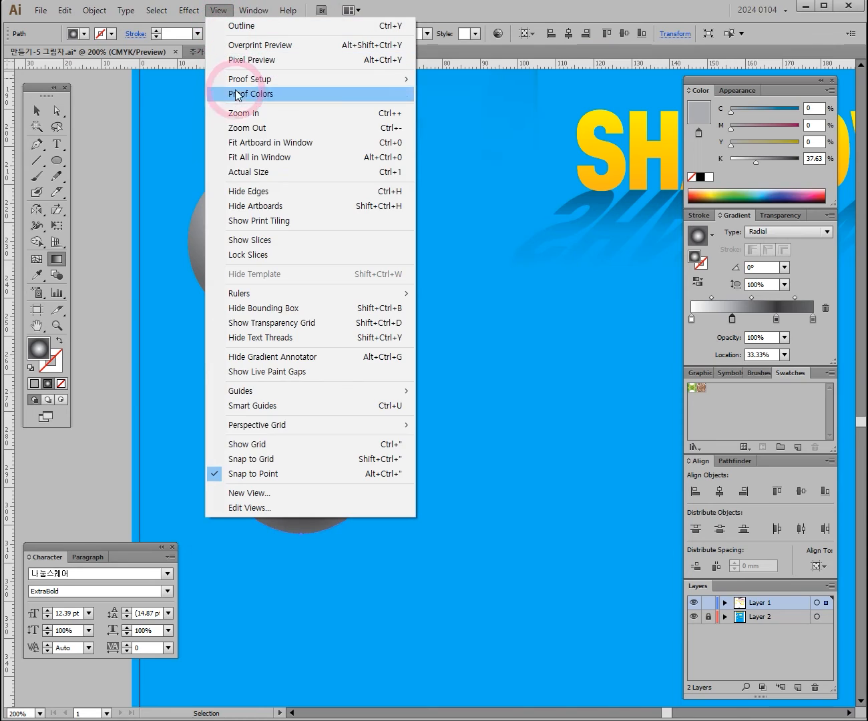
{"action": "left_click", "coordinate": [251, 357]}
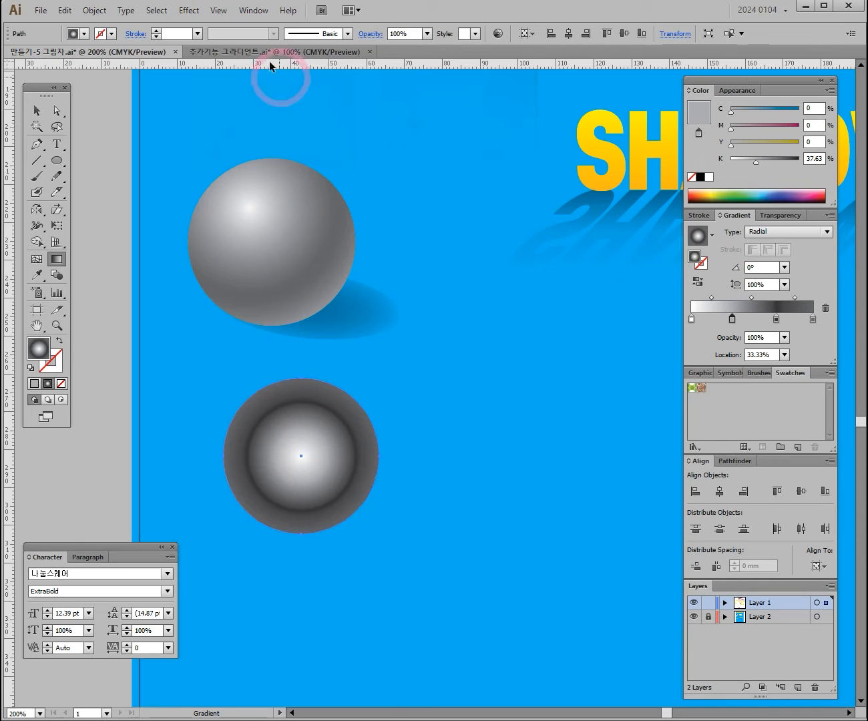
{"action": "left_click", "coordinate": [219, 10]}
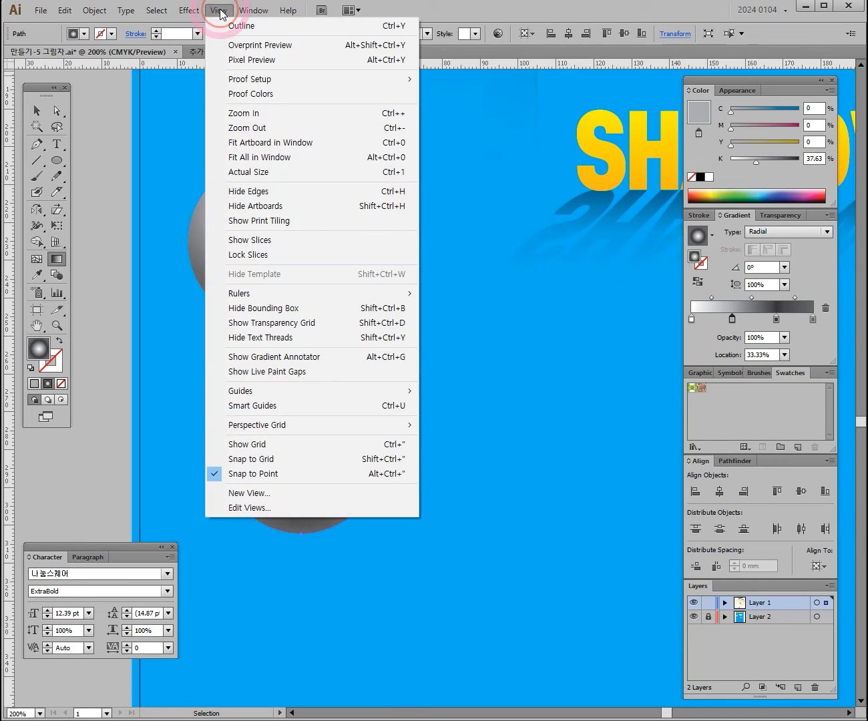
{"action": "left_click", "coordinate": [271, 356]}
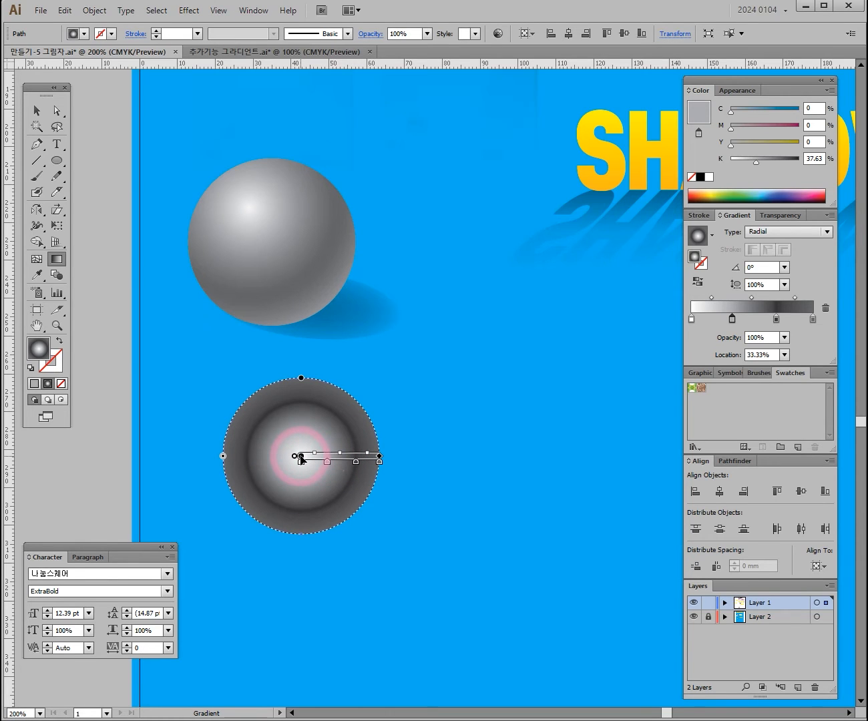
- Shift the radial gradient's center toward the circle's upper left and extend its radius past the circle's edge
{"action": "left_click_drag", "start_coordinate": [303, 457], "coordinate": [285, 426]}
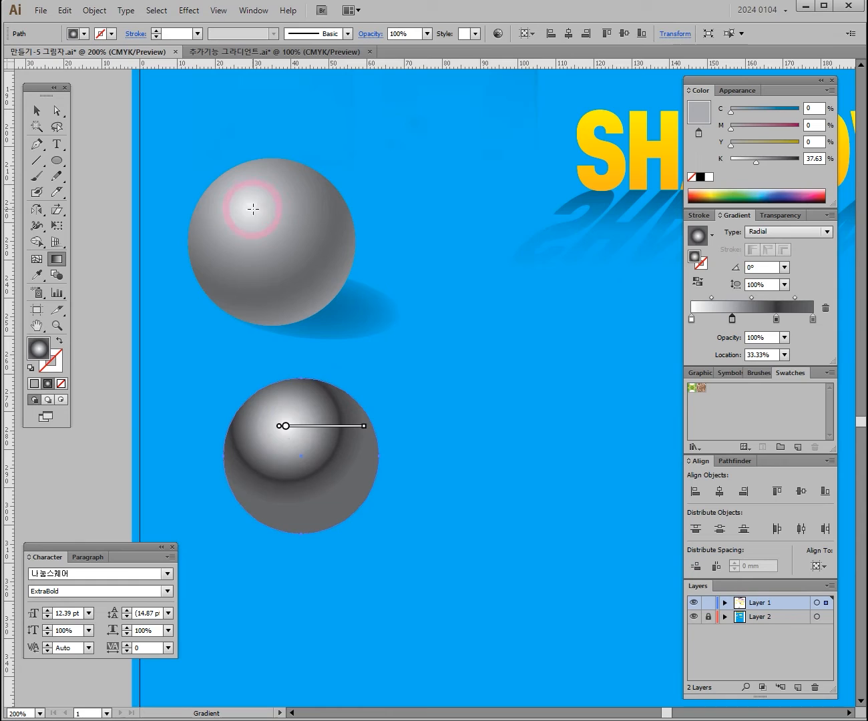
{"action": "mouse_move", "coordinate": [287, 427]}
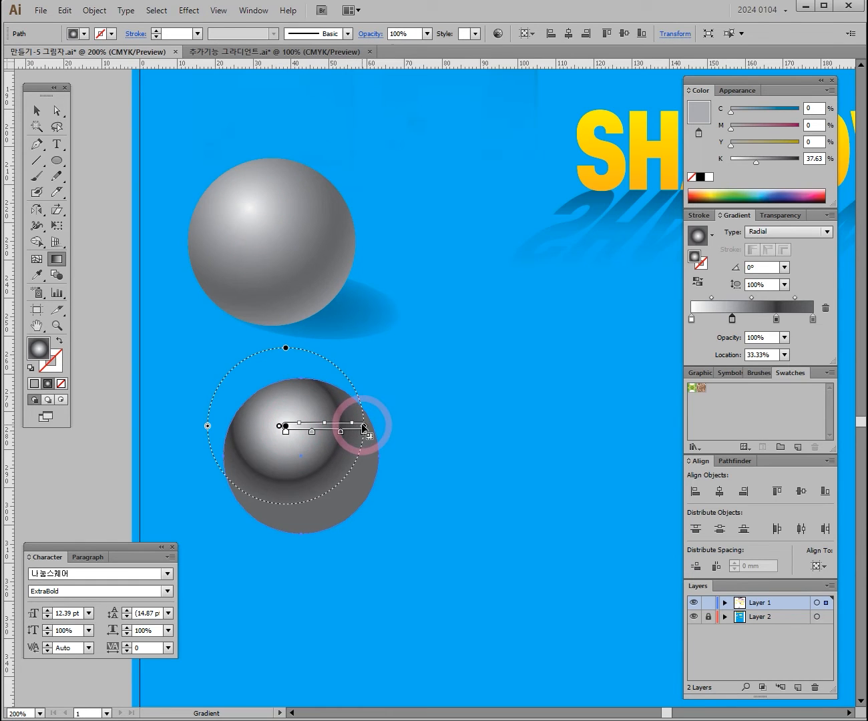
{"action": "left_click_drag", "start_coordinate": [364, 426], "coordinate": [392, 421]}
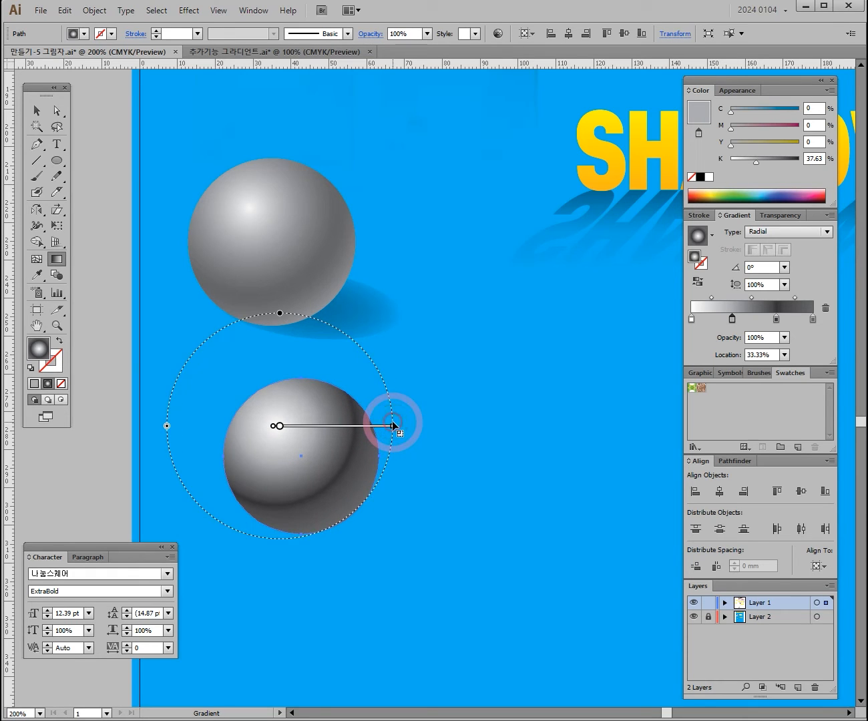
{"action": "left_click_drag", "start_coordinate": [280, 425], "coordinate": [287, 430]}
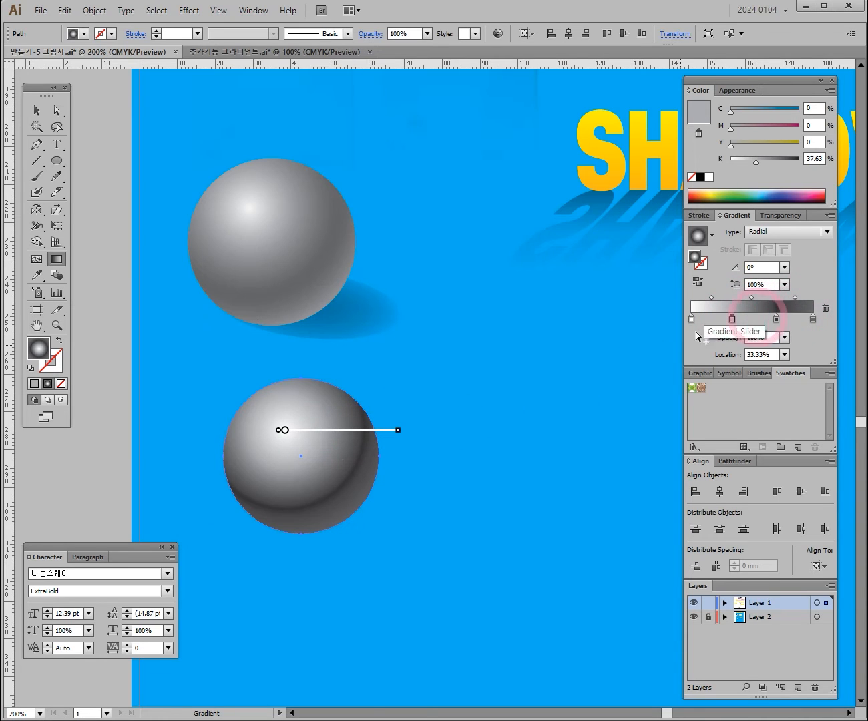
- Replace the circle gradient's darkest stop with a mid gray one and move it outward, undoing the accidental gradient redraw
{"action": "left_click", "coordinate": [322, 438]}
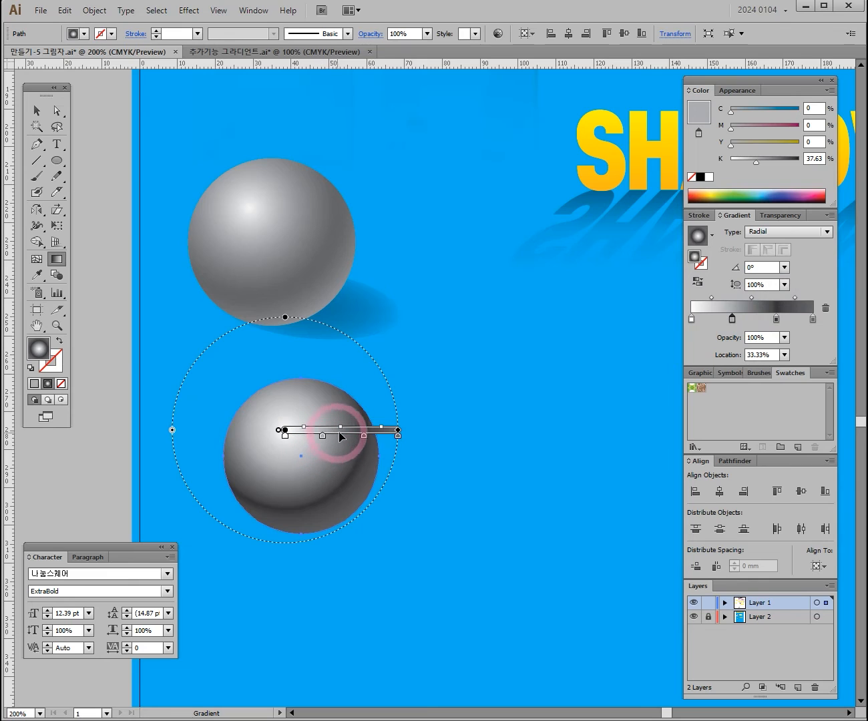
{"action": "left_click_drag", "start_coordinate": [363, 434], "coordinate": [356, 439]}
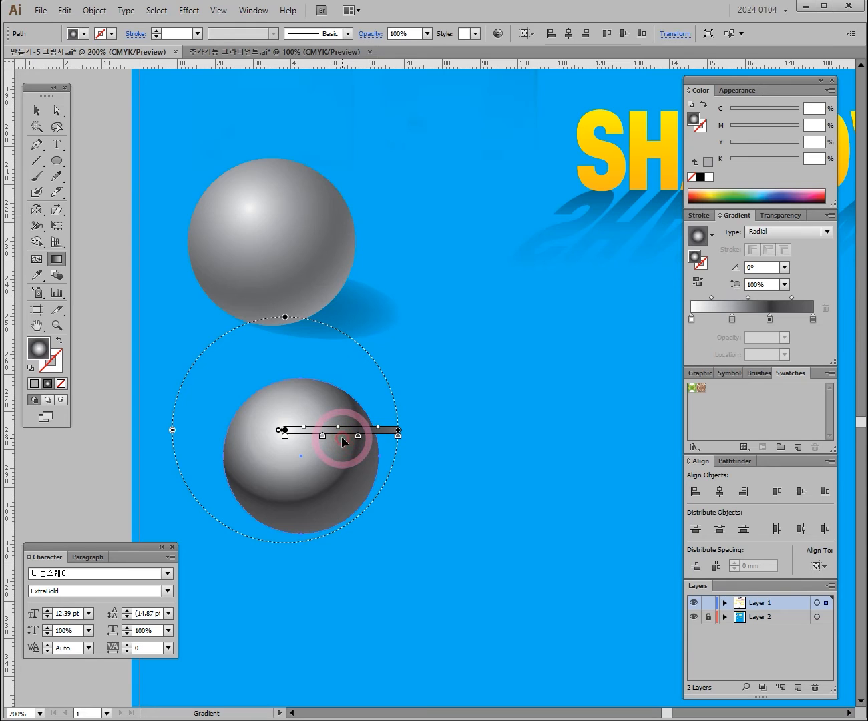
{"action": "left_click", "coordinate": [341, 436]}
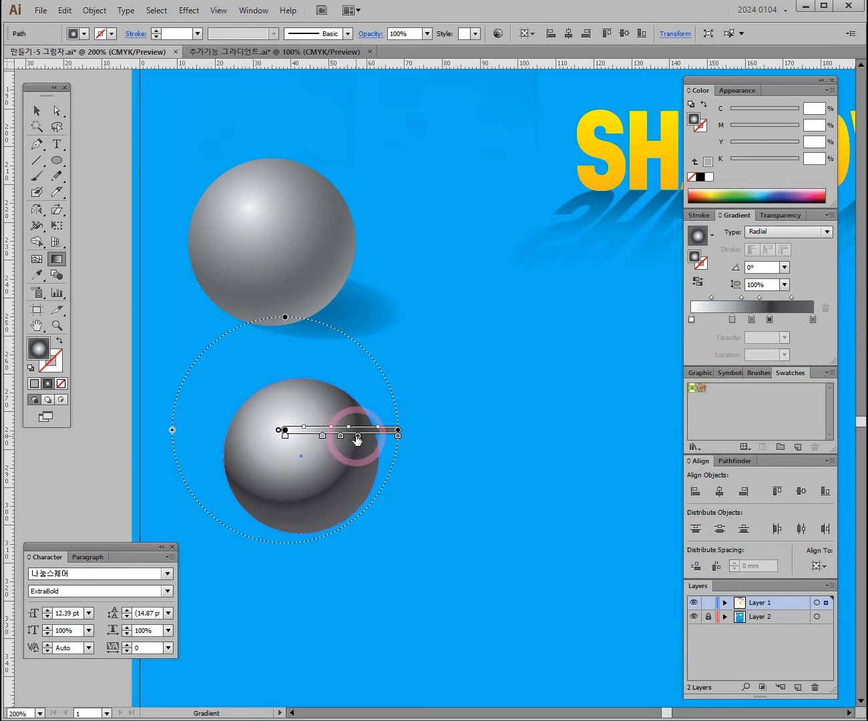
{"action": "left_click_drag", "start_coordinate": [357, 438], "coordinate": [355, 484]}
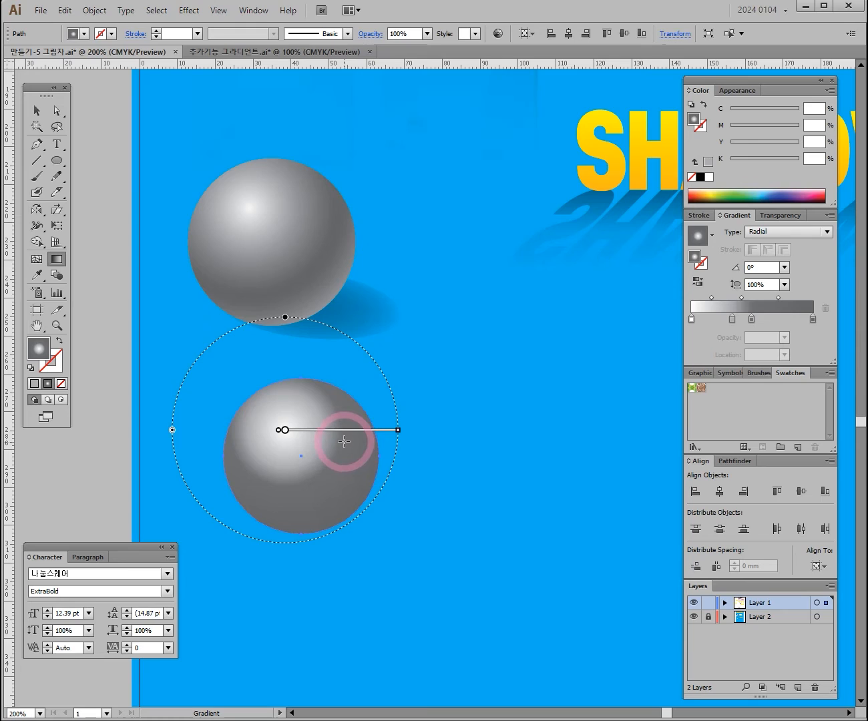
{"action": "left_click_drag", "start_coordinate": [340, 438], "coordinate": [358, 441]}
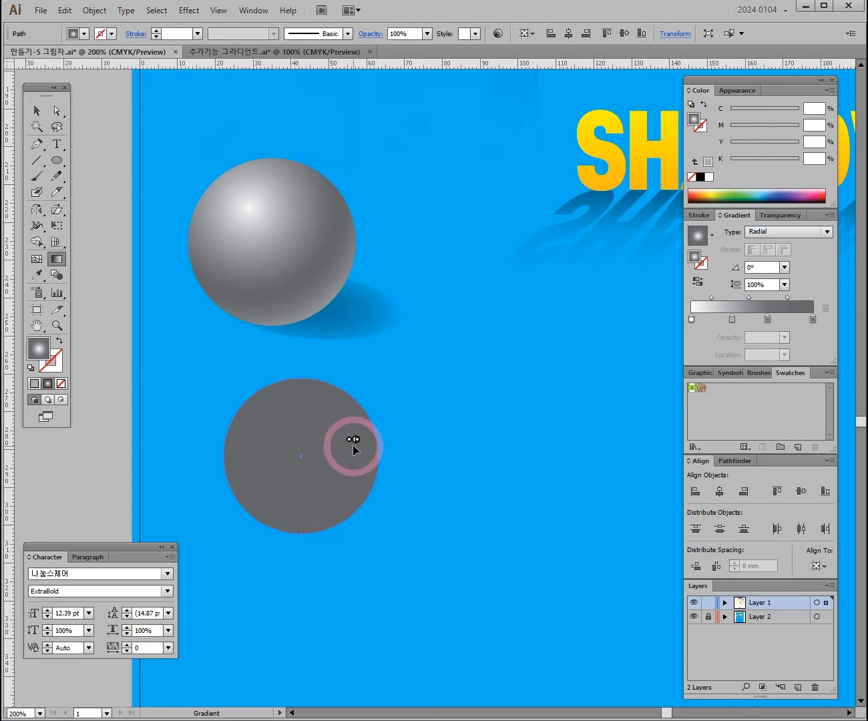
{"action": "key", "text": "ctrl+z"}
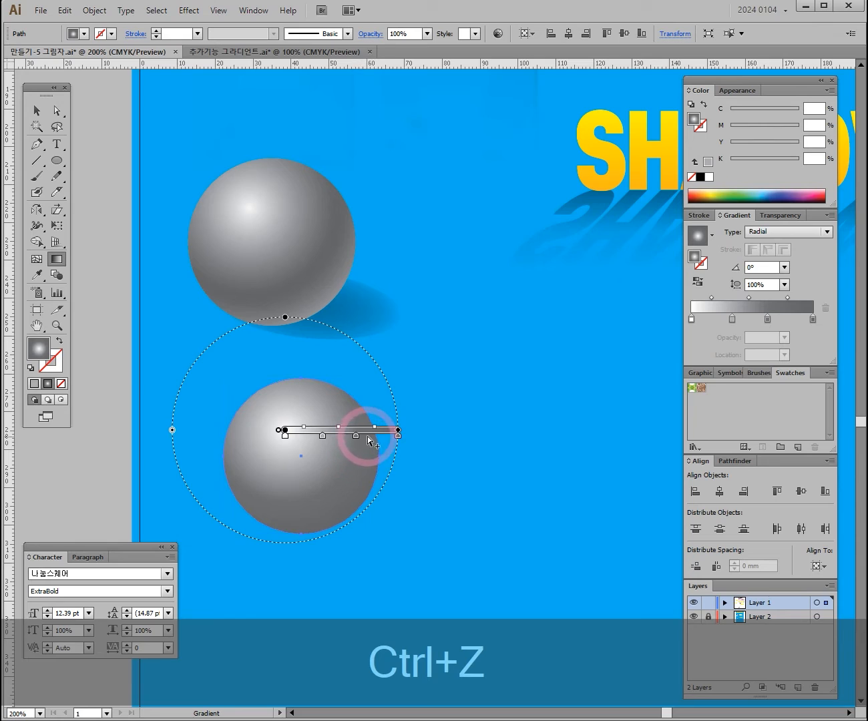
- Move the outermost gradient stop inward to 86.34% and set its black value to K 60
{"action": "left_click_drag", "start_coordinate": [399, 437], "coordinate": [383, 438]}
{"action": "double_click", "coordinate": [383, 437]}
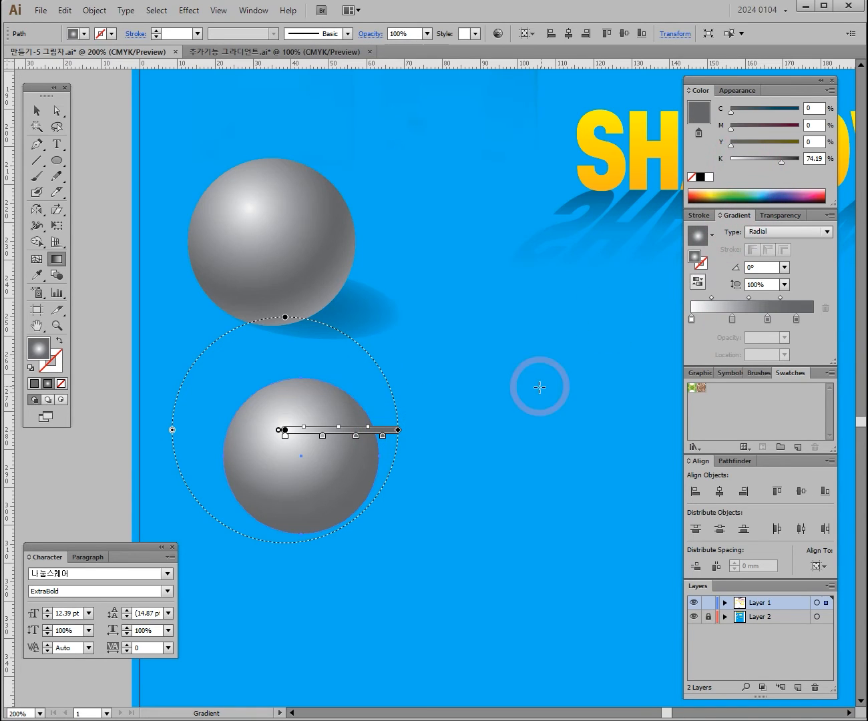
{"action": "left_click", "coordinate": [795, 319]}
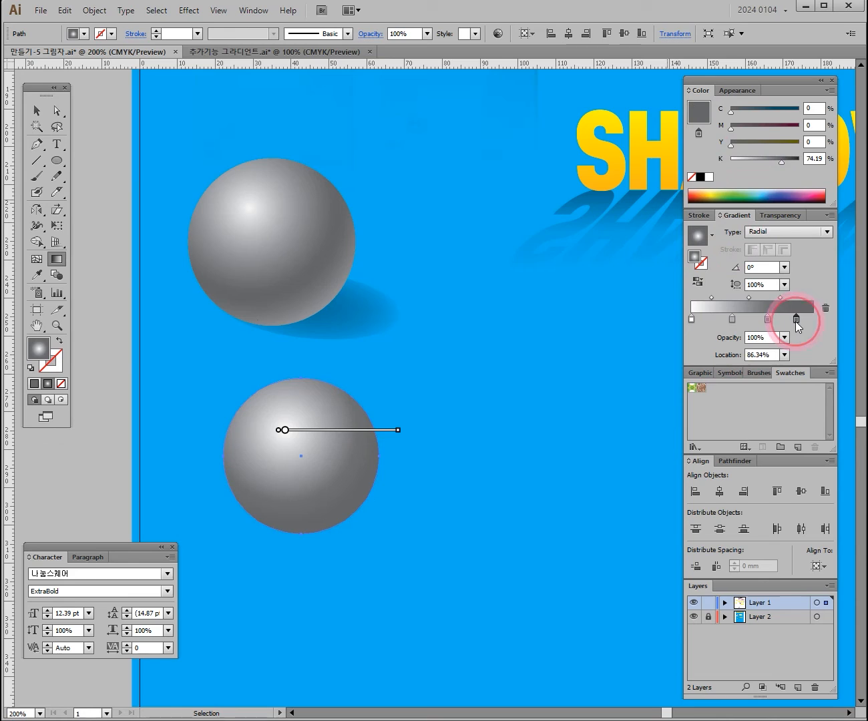
{"action": "left_click_drag", "start_coordinate": [780, 161], "coordinate": [771, 160]}
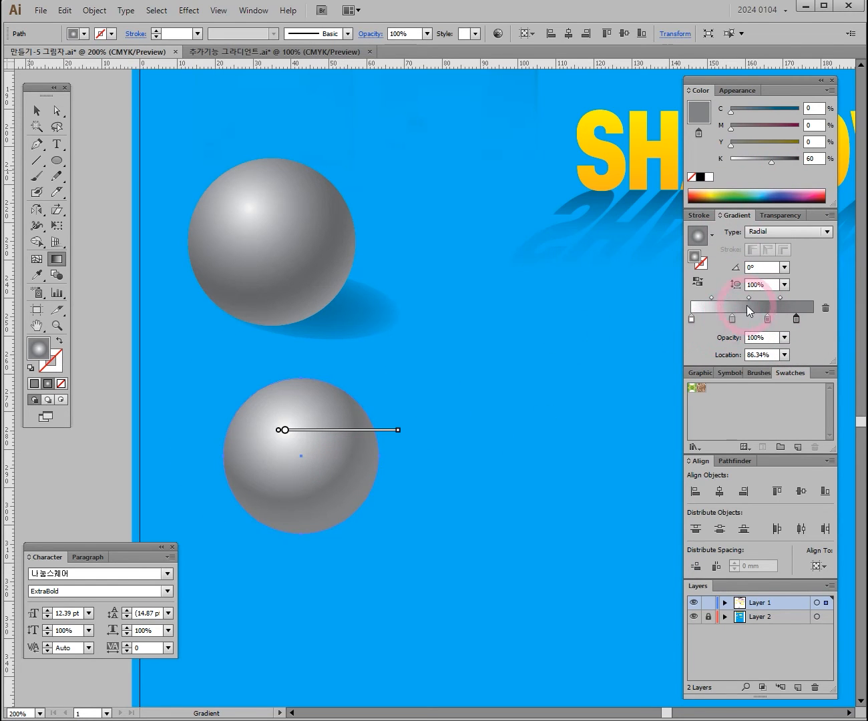
- Move the light gray stop slightly inward with the midpoint beyond it at 39.01%, and the outermost stop to 98.16% with its midpoint at 56.69%
{"action": "left_click_drag", "start_coordinate": [731, 318], "coordinate": [744, 297]}
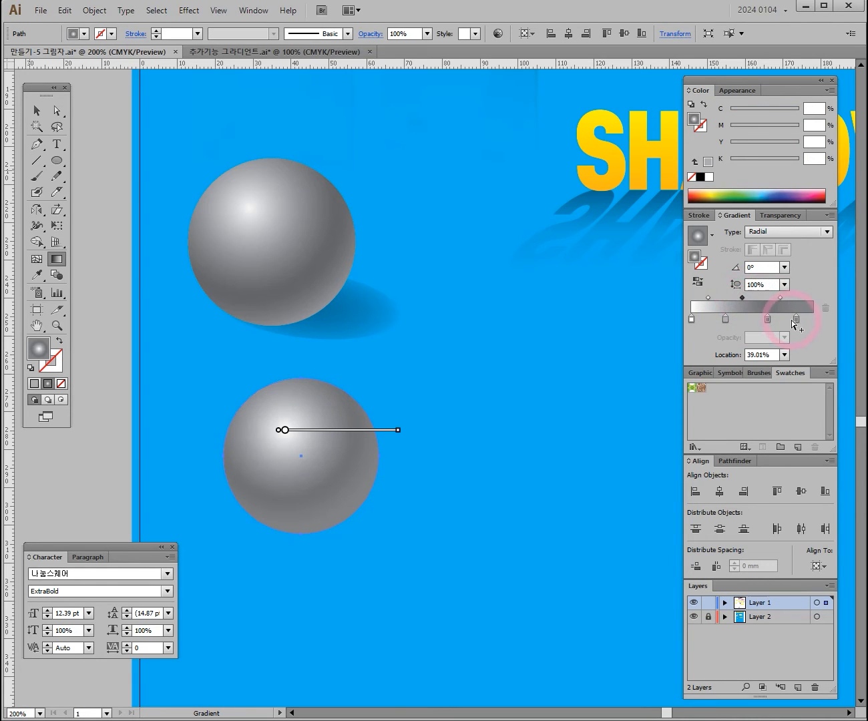
{"action": "left_click_drag", "start_coordinate": [797, 320], "coordinate": [810, 324]}
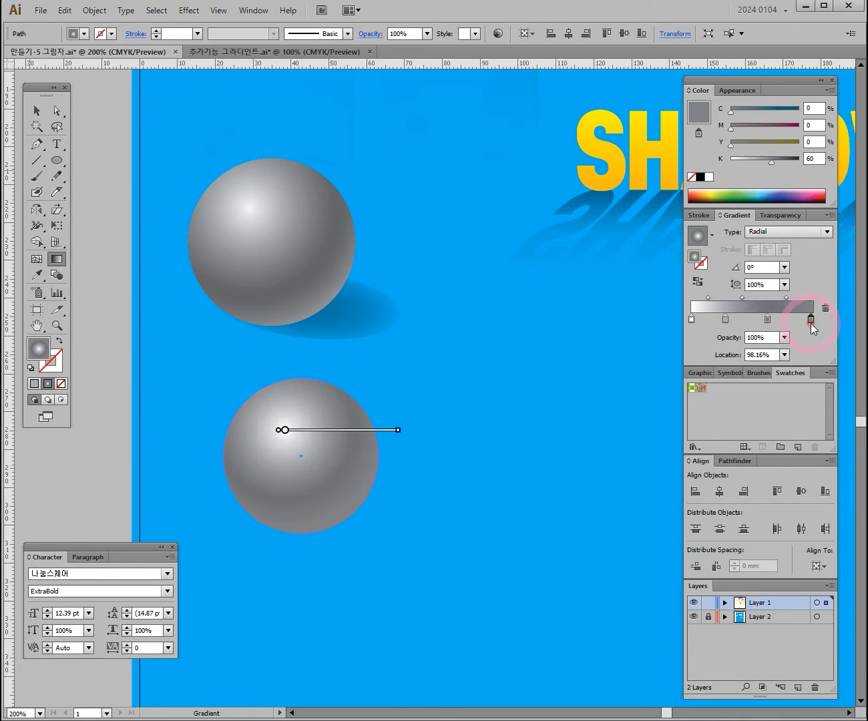
{"action": "left_click", "coordinate": [787, 298]}
{"action": "left_click_drag", "start_coordinate": [787, 300], "coordinate": [793, 301]}
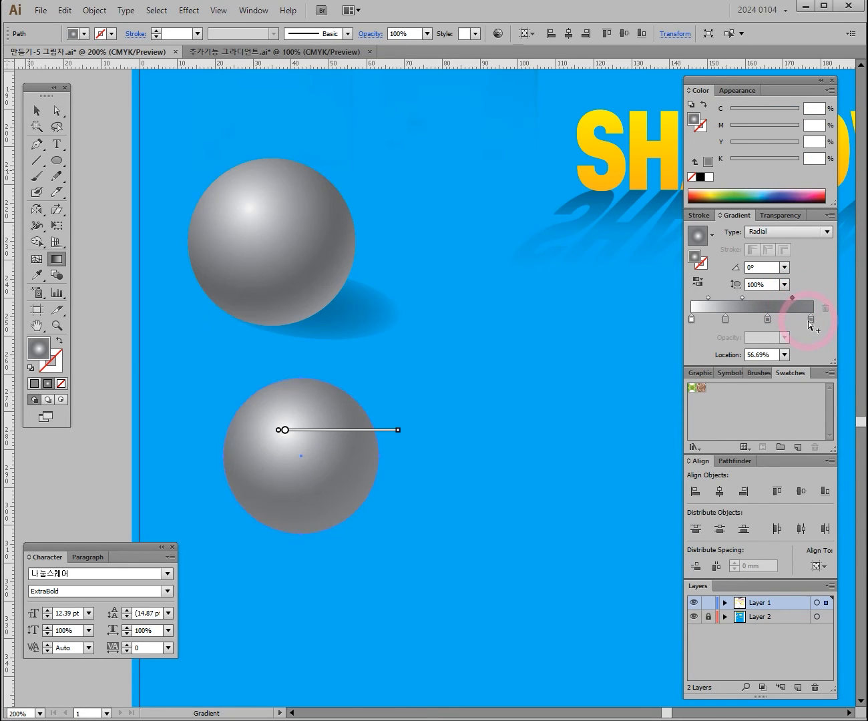
- Add a gray stop at 86.56%, lighten the outermost stop to K 41 and adjust the midpoint between the two
{"action": "left_click", "coordinate": [801, 321]}
{"action": "left_click", "coordinate": [809, 319]}
{"action": "left_click_drag", "start_coordinate": [775, 158], "coordinate": [758, 160]}
{"action": "left_click_drag", "start_coordinate": [805, 297], "coordinate": [801, 299]}
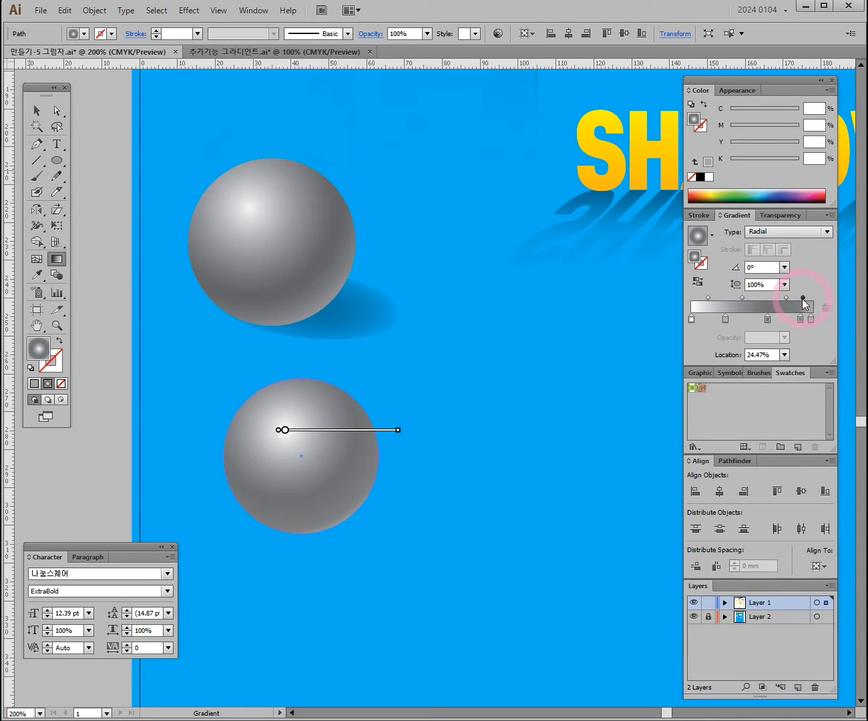
{"action": "left_click", "coordinate": [800, 321]}
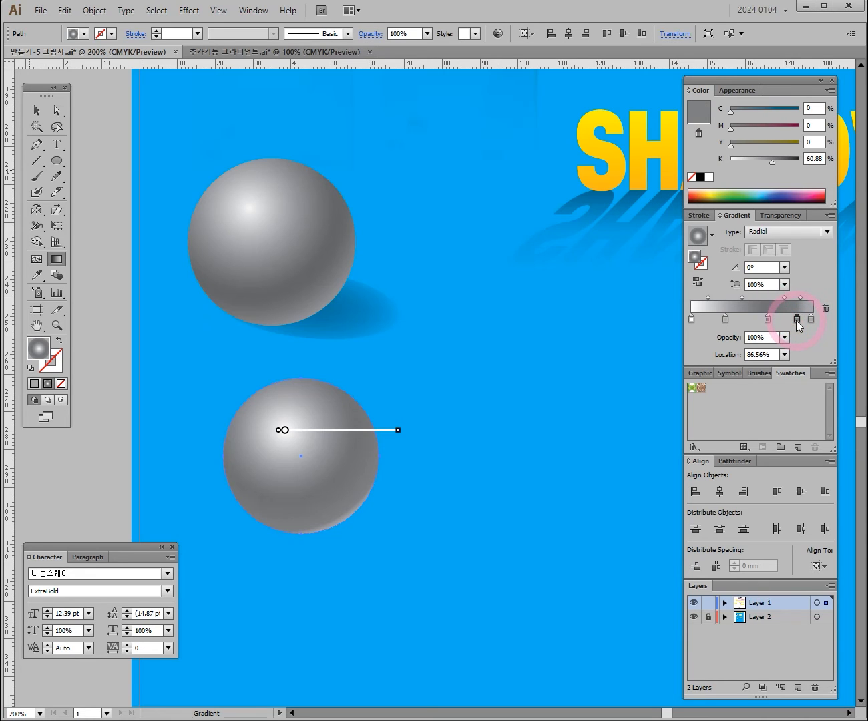
{"action": "left_click_drag", "start_coordinate": [801, 297], "coordinate": [802, 296]}
- Set the black value of the outermost gradient stop at 98.16% to K 45
{"action": "left_click", "coordinate": [808, 319]}
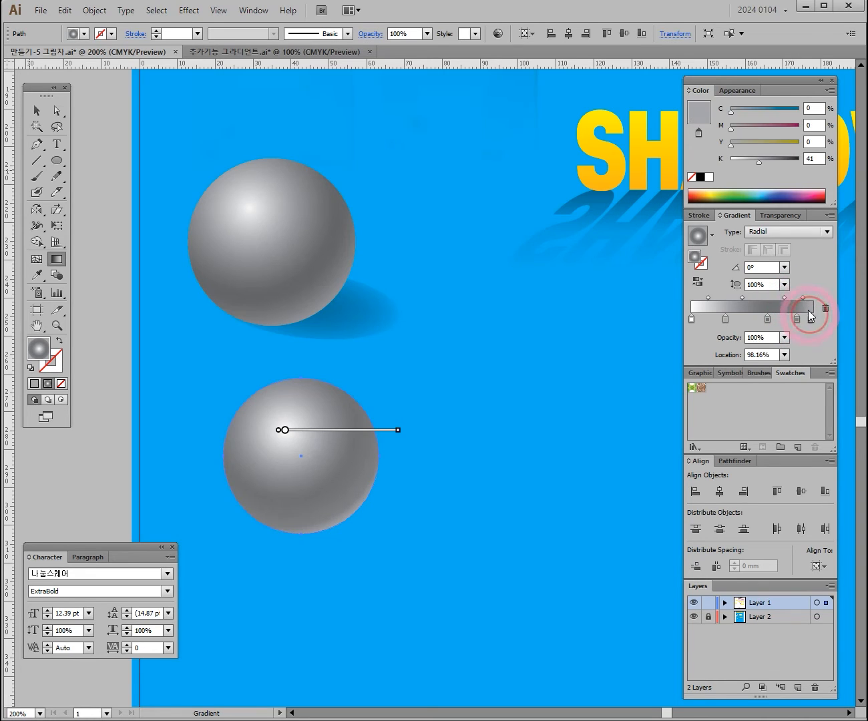
{"action": "left_click", "coordinate": [768, 160]}
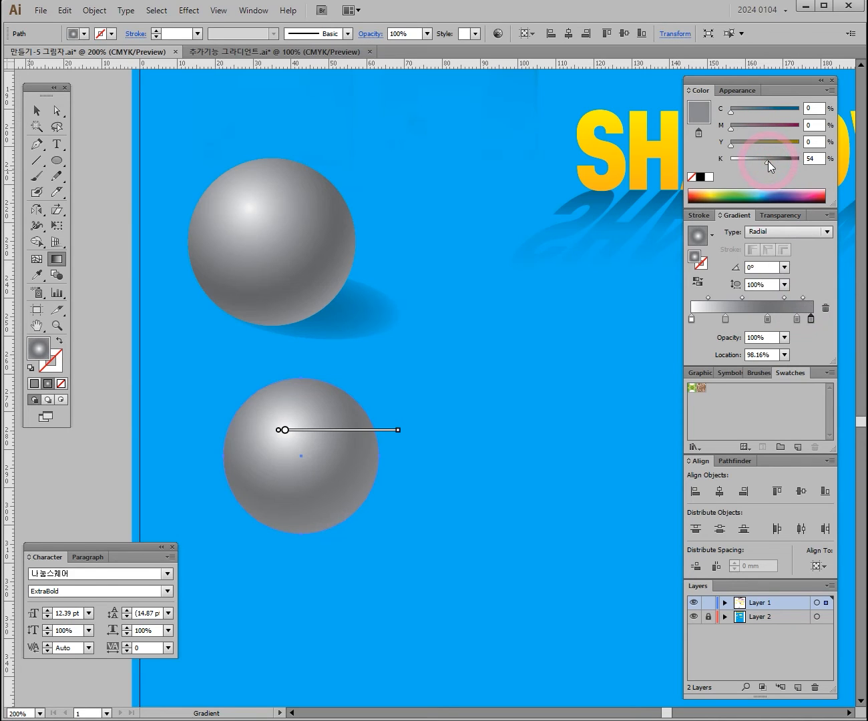
{"action": "left_click_drag", "start_coordinate": [766, 161], "coordinate": [761, 161]}
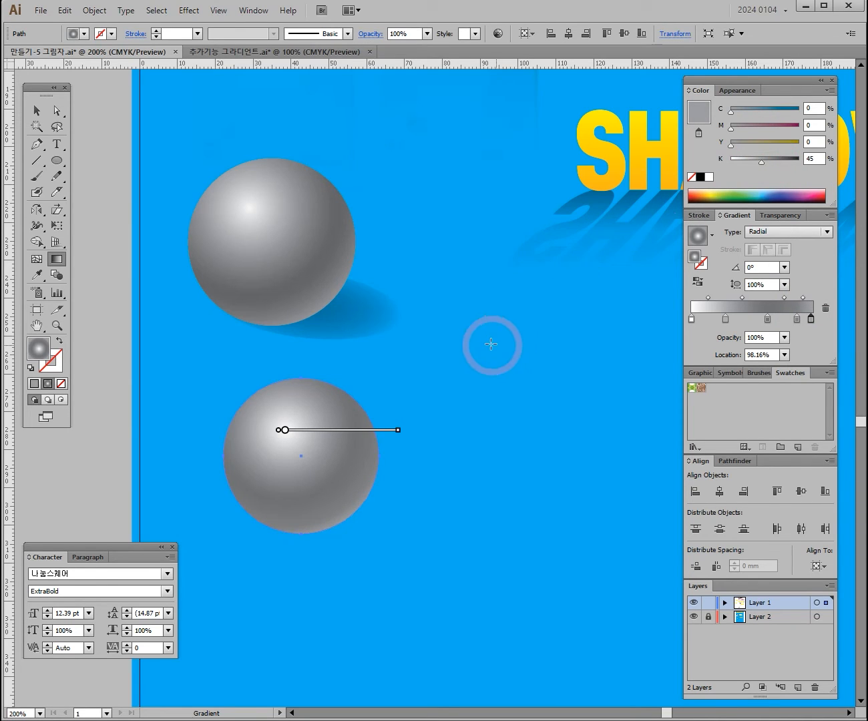
- Deselect the finished sphere and move it up and to the left, beneath the sample sphere
{"action": "left_click", "coordinate": [36, 113]}
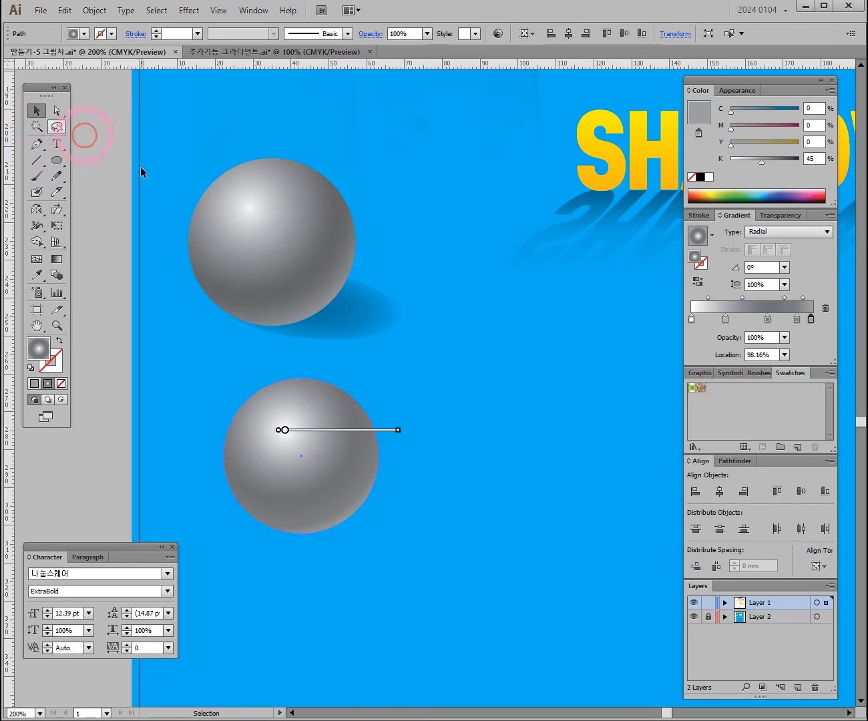
{"action": "left_click", "coordinate": [431, 363]}
{"action": "key", "text": "space"}
{"action": "left_click_drag", "start_coordinate": [432, 362], "coordinate": [420, 315]}
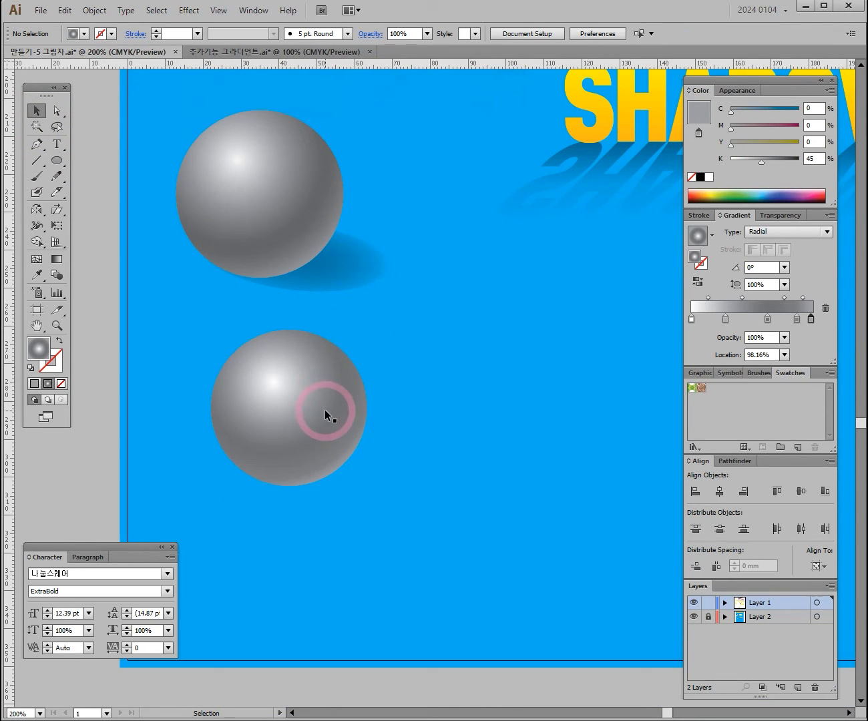
{"action": "left_click_drag", "start_coordinate": [302, 404], "coordinate": [302, 403]}
- Draw a horizontal ellipse about 44 mm wide and 22 mm high just to the right of the new sphere
{"action": "left_click", "coordinate": [340, 263]}
{"action": "left_click", "coordinate": [45, 165]}
{"action": "left_click_drag", "start_coordinate": [57, 160], "coordinate": [89, 193]}
{"action": "left_click_drag", "start_coordinate": [345, 384], "coordinate": [518, 470]}
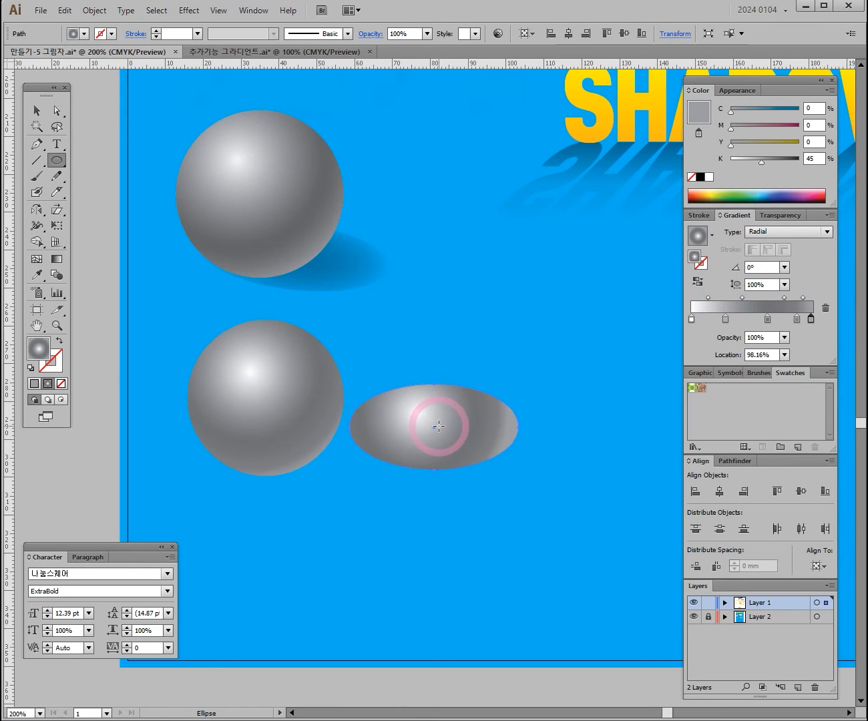
- Fill the new ellipse with the White, Black gradient preset
{"action": "left_click_drag", "start_coordinate": [439, 426], "coordinate": [422, 420]}
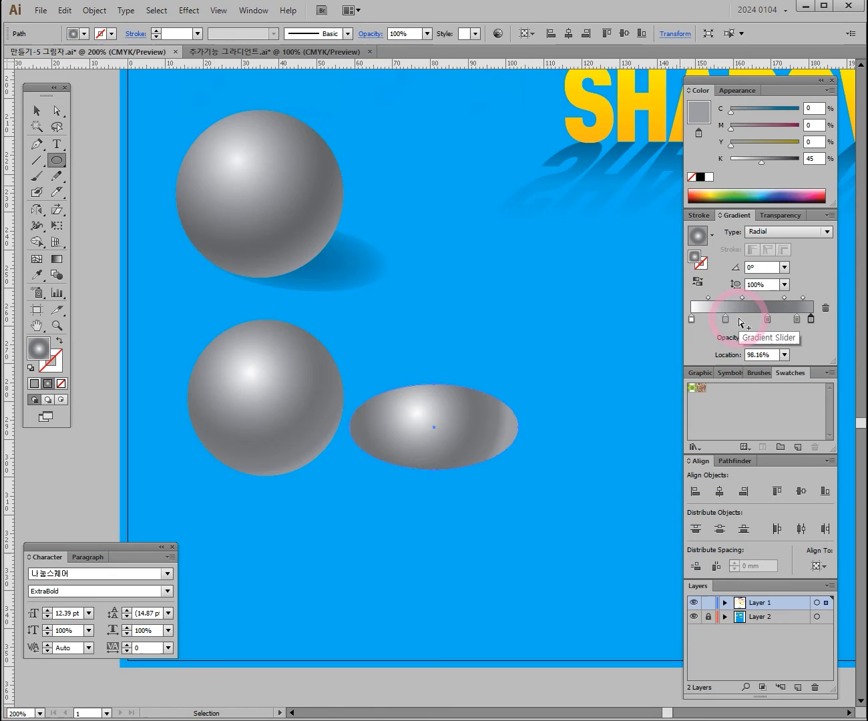
{"action": "left_click", "coordinate": [714, 237]}
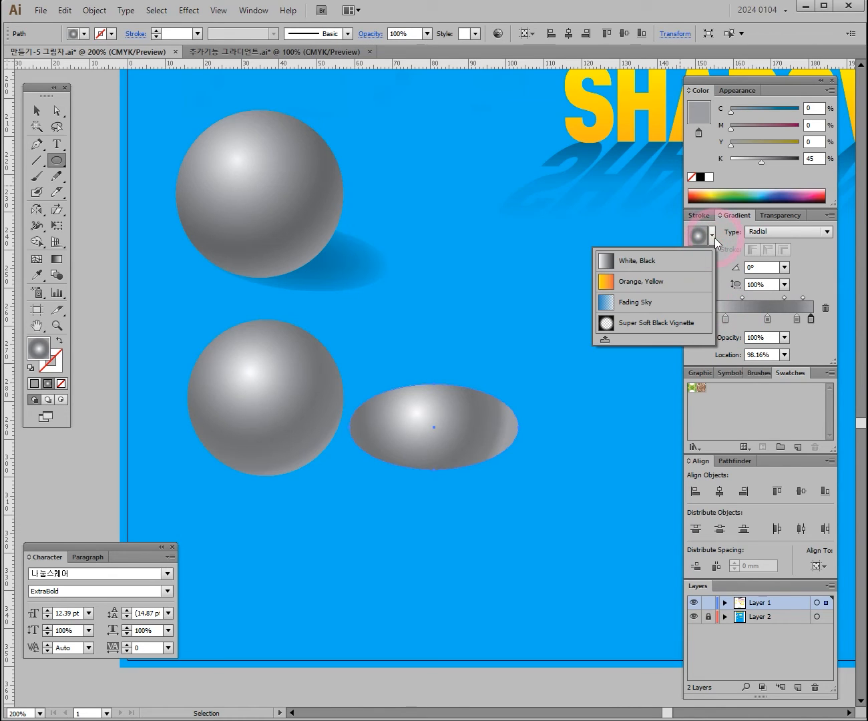
{"action": "left_click", "coordinate": [630, 268]}
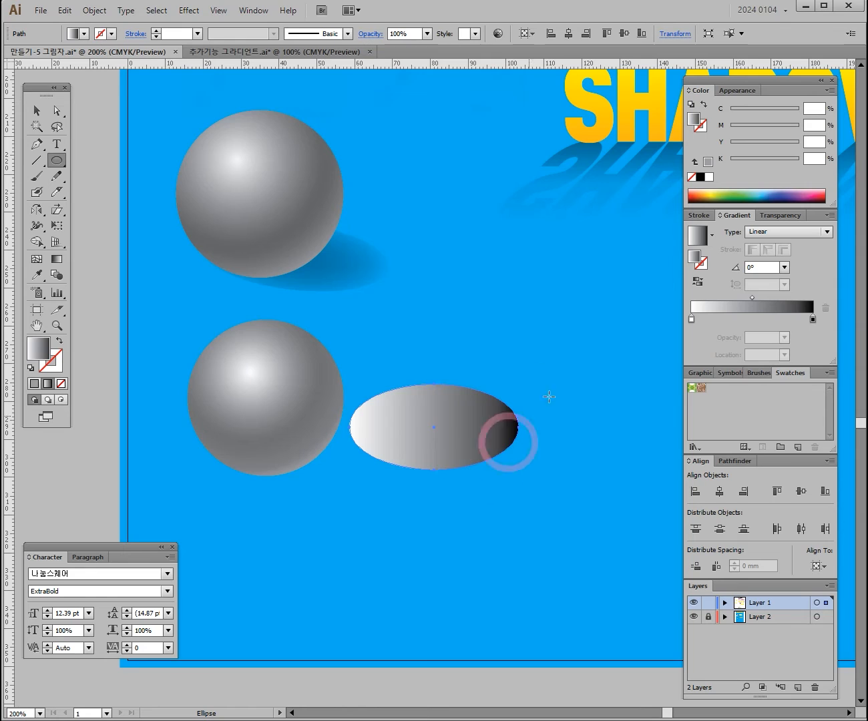
- Make the ellipse's gradient Radial and shape it to a 47.2% aspect ratio, extending slightly past the ellipse's edge
{"action": "left_click", "coordinate": [779, 229]}
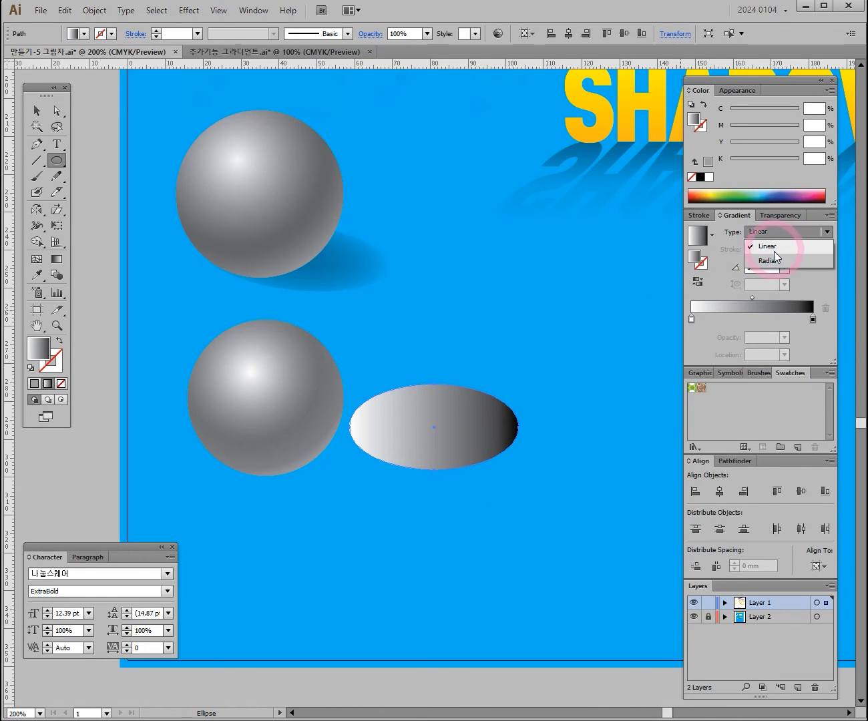
{"action": "left_click", "coordinate": [771, 261]}
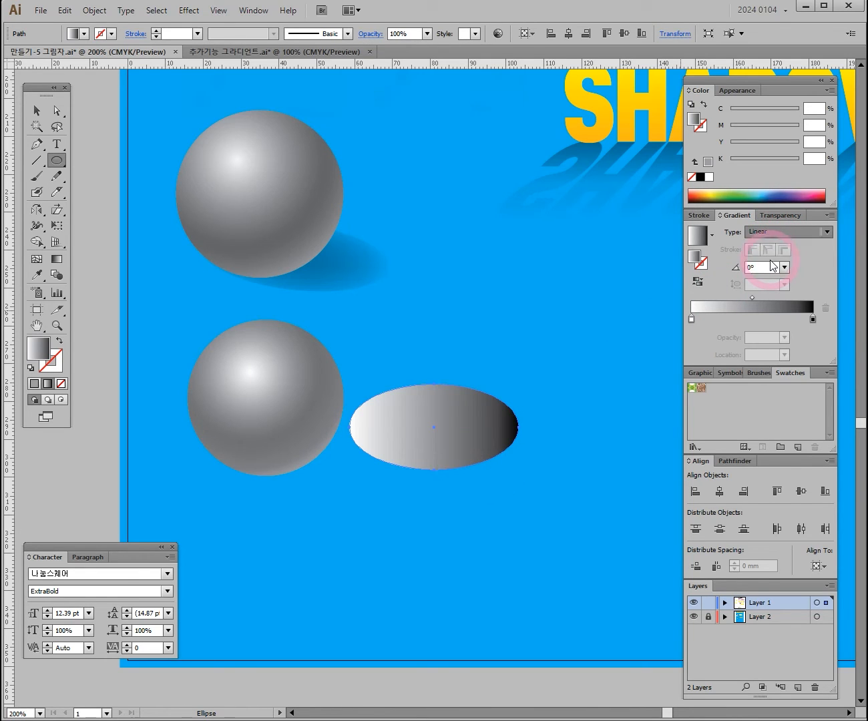
{"action": "left_click", "coordinate": [53, 260]}
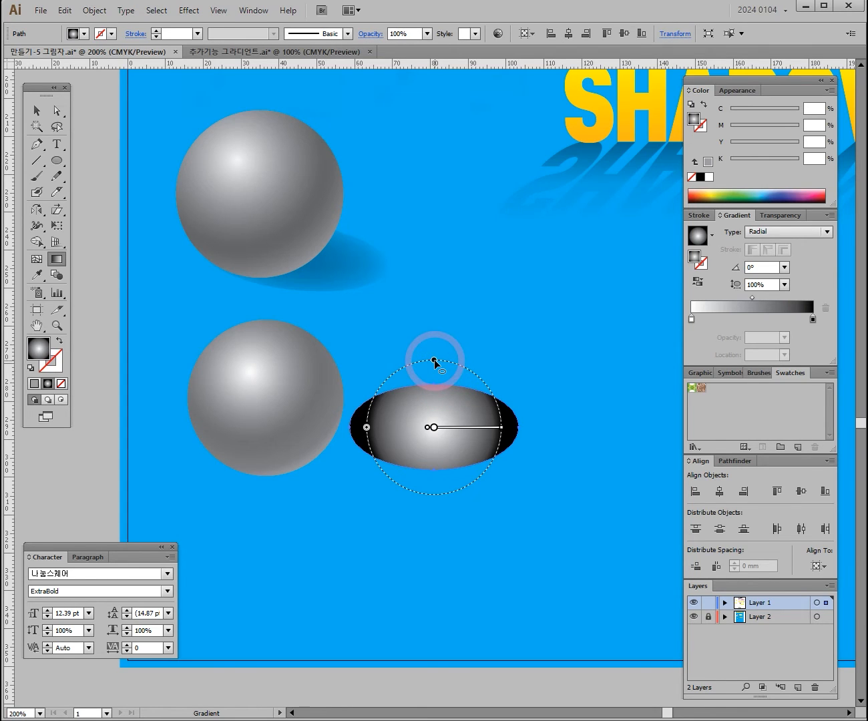
{"action": "left_click_drag", "start_coordinate": [434, 359], "coordinate": [445, 397]}
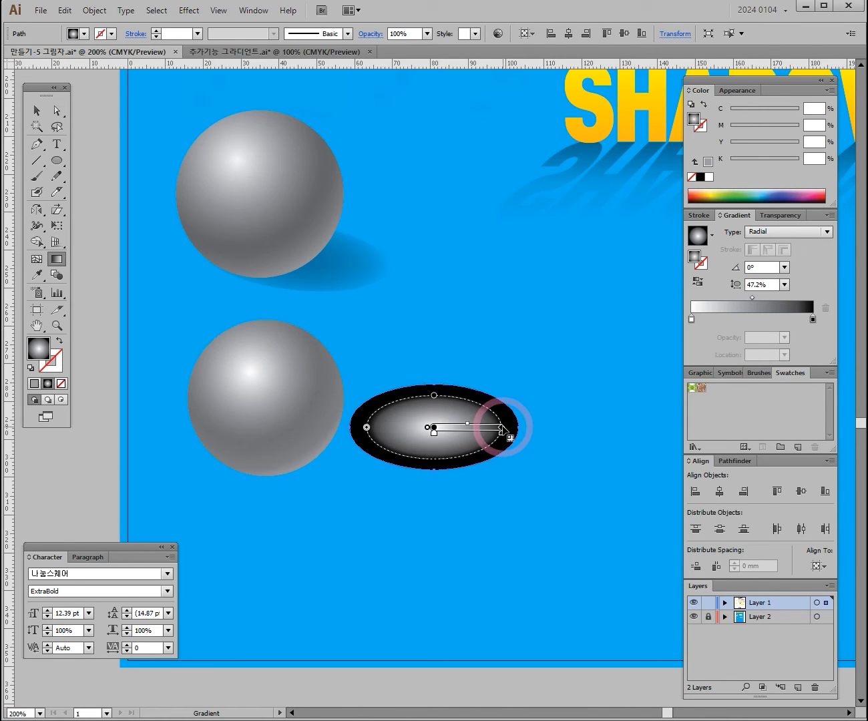
{"action": "left_click_drag", "start_coordinate": [502, 427], "coordinate": [534, 427]}
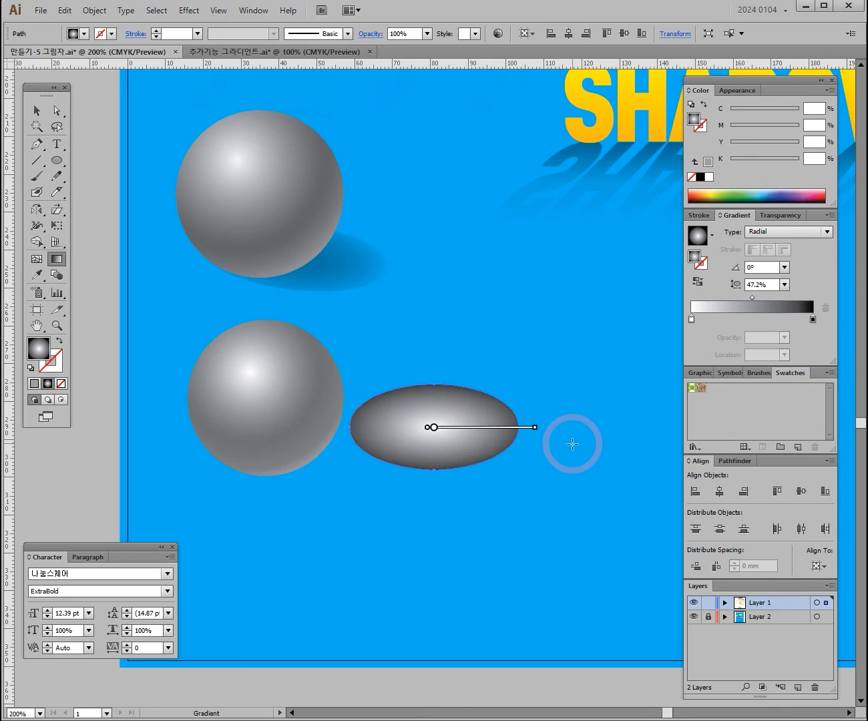
{"action": "left_click", "coordinate": [451, 425]}
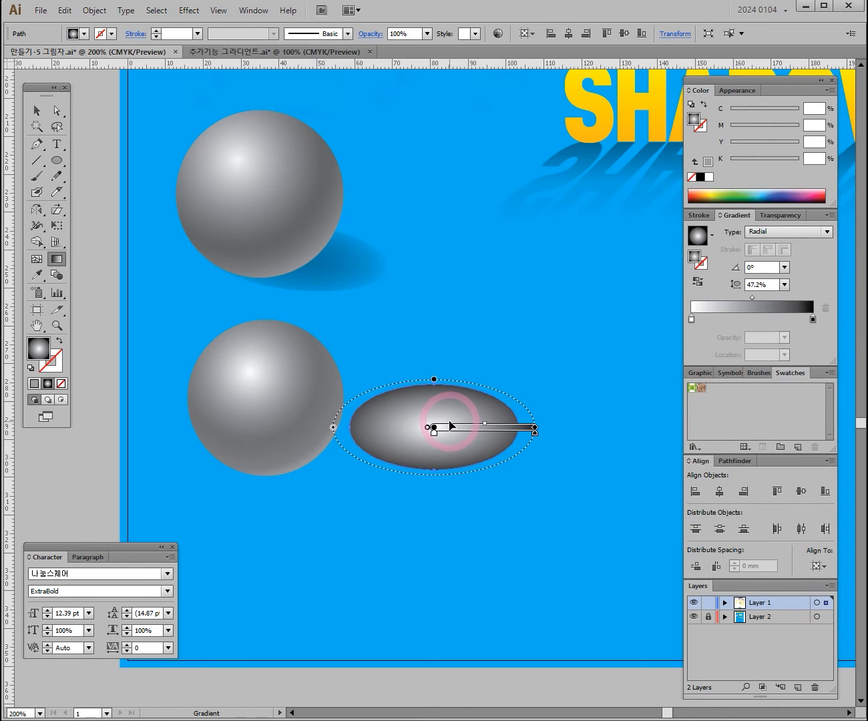
- Reverse the ellipse's gradient so it runs from black at the centre to white at the edge
{"action": "left_click", "coordinate": [697, 283]}
{"action": "left_click", "coordinate": [698, 281]}
{"action": "left_click", "coordinate": [698, 282]}
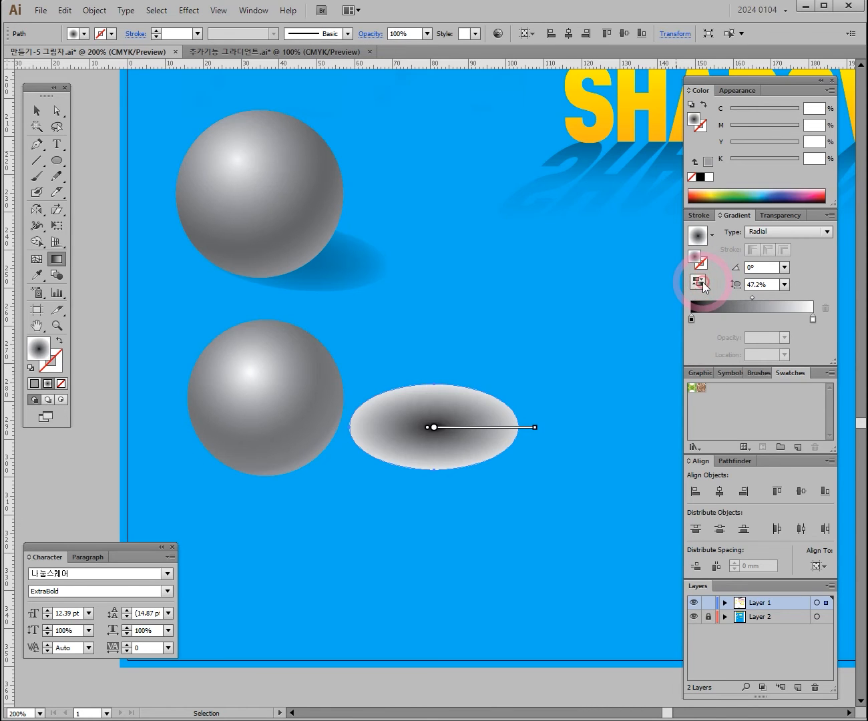
{"action": "left_click", "coordinate": [698, 282]}
{"action": "left_click", "coordinate": [697, 282]}
{"action": "mouse_move", "coordinate": [432, 434]}
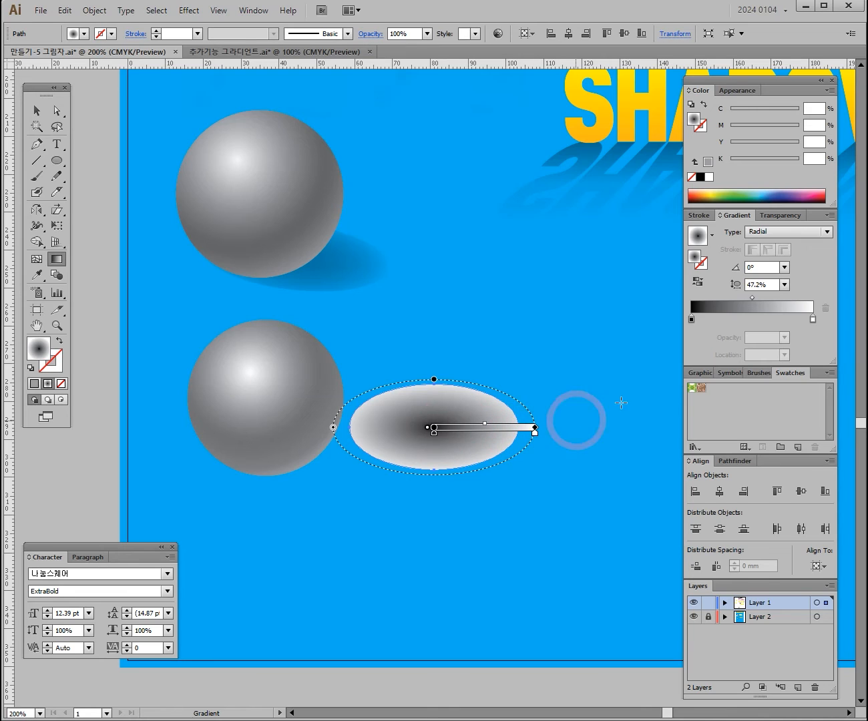
- Try the ellipse's white outer gradient stop at 0% opacity and undo the opacity change
{"action": "left_click", "coordinate": [811, 319]}
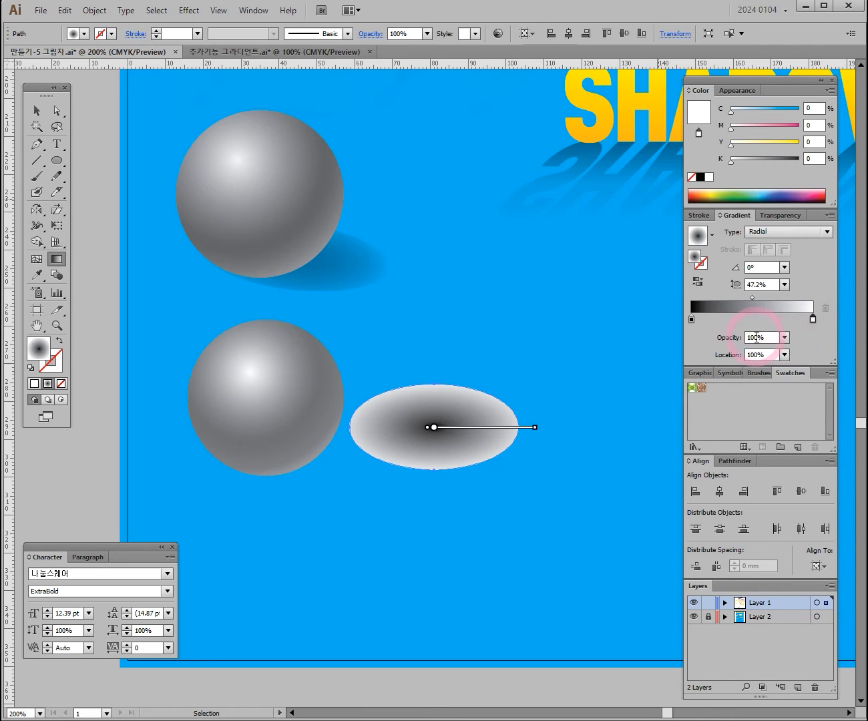
{"action": "left_click", "coordinate": [785, 338]}
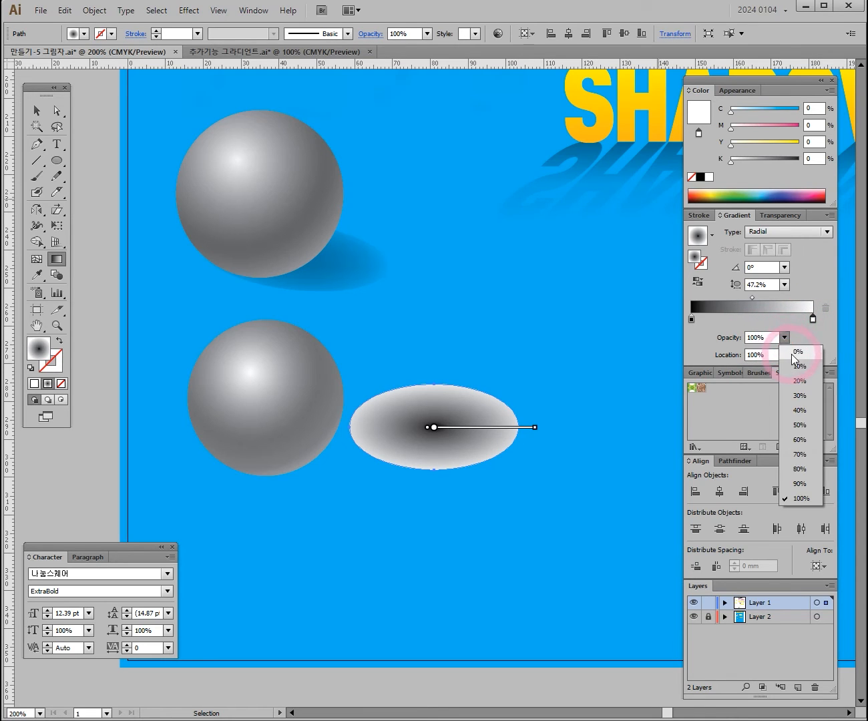
{"action": "left_click", "coordinate": [798, 353]}
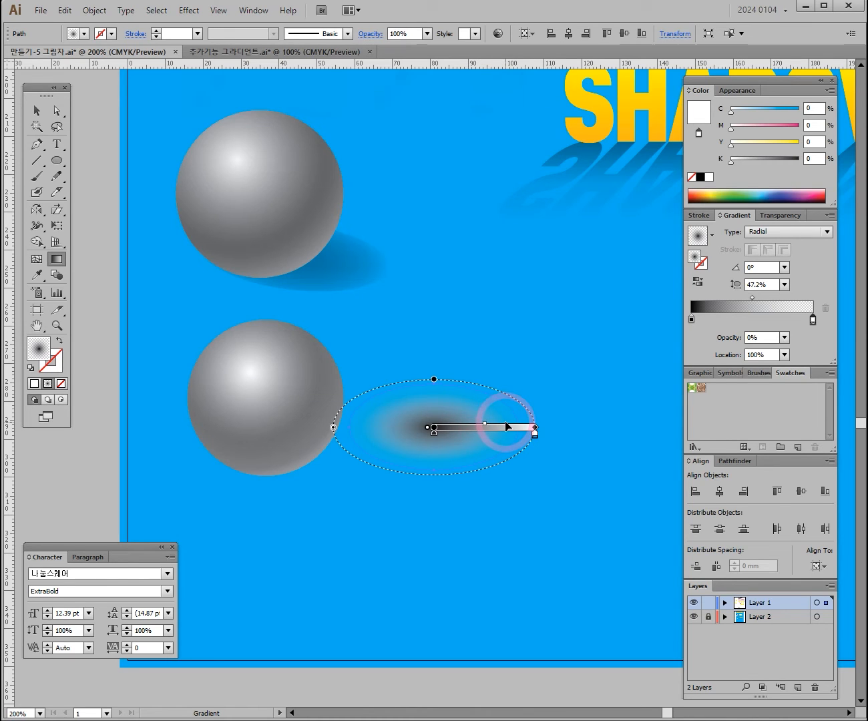
{"action": "key", "text": "ctrl+z"}
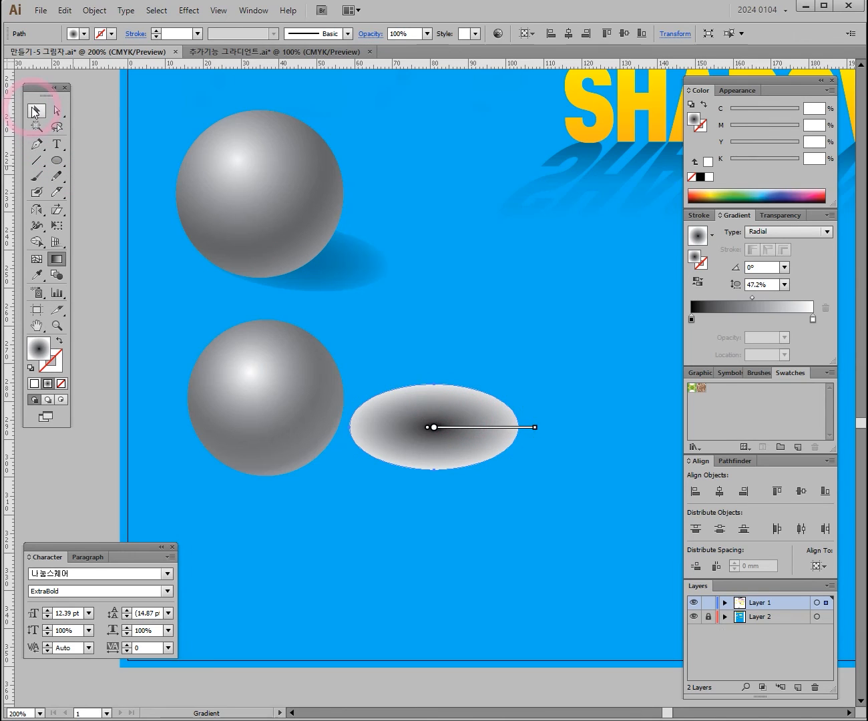
- Move the ellipse over the new sphere's lower right part and send it behind the sphere
{"action": "left_click", "coordinate": [34, 112]}
{"action": "left_click_drag", "start_coordinate": [480, 433], "coordinate": [375, 448]}
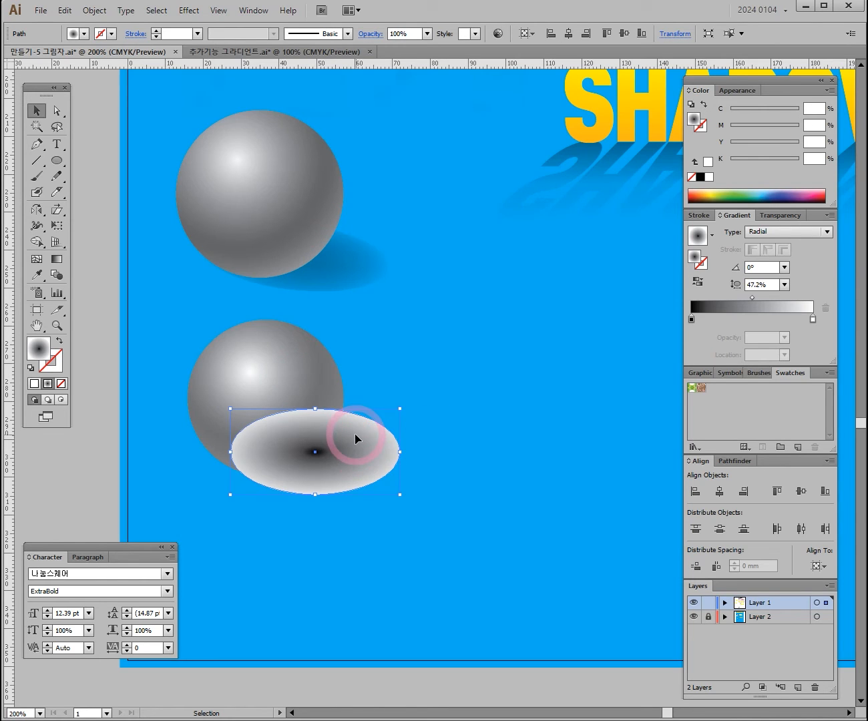
{"action": "key", "text": "ctrl+shift+b"}
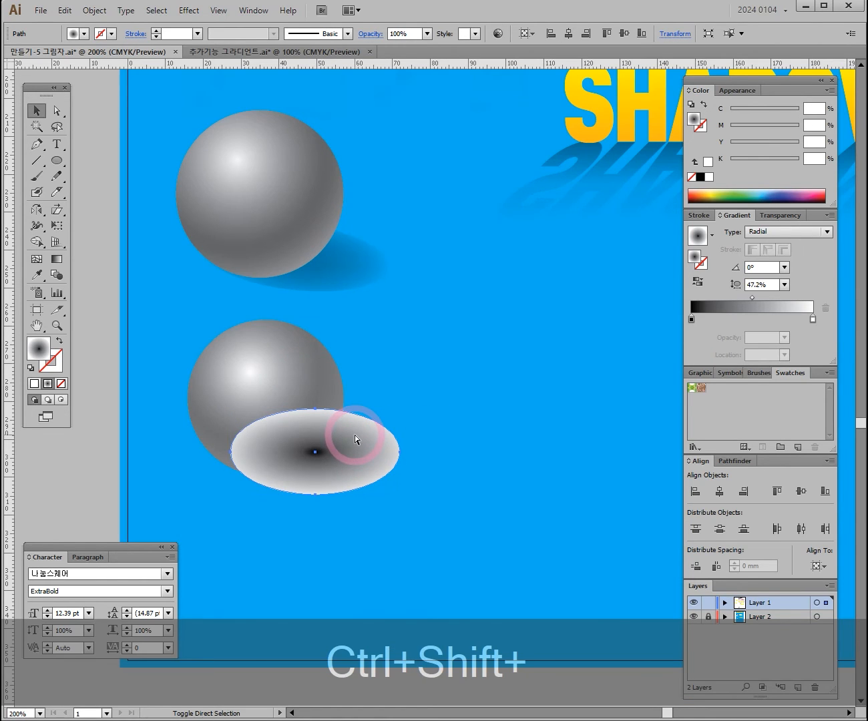
{"action": "key", "text": "ctrl+shift+bracketleft"}
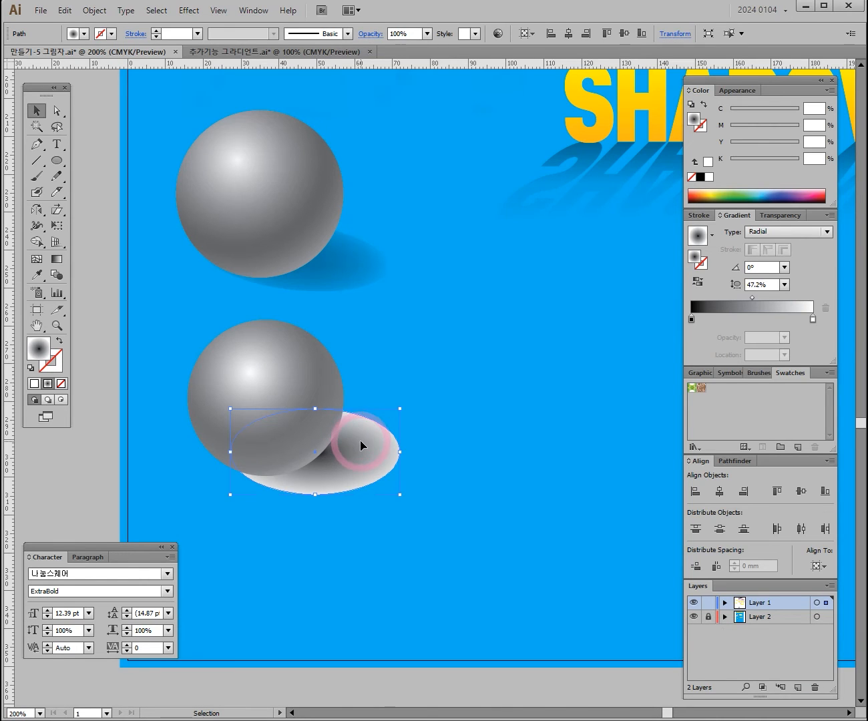
- Bring the ellipse in front of the sphere and send it to the back again
{"action": "right_click", "coordinate": [360, 443]}
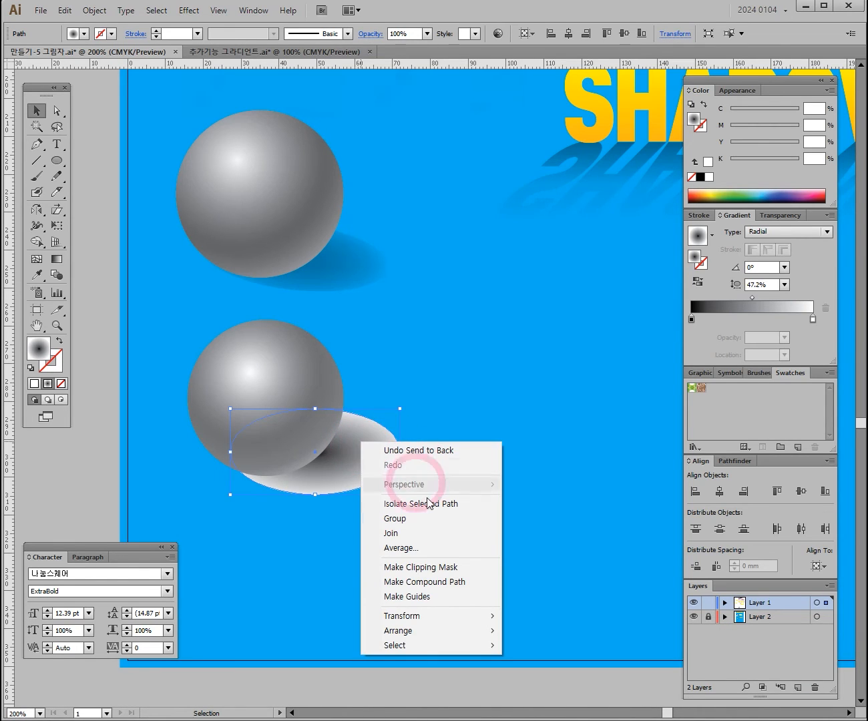
{"action": "mouse_move", "coordinate": [475, 633]}
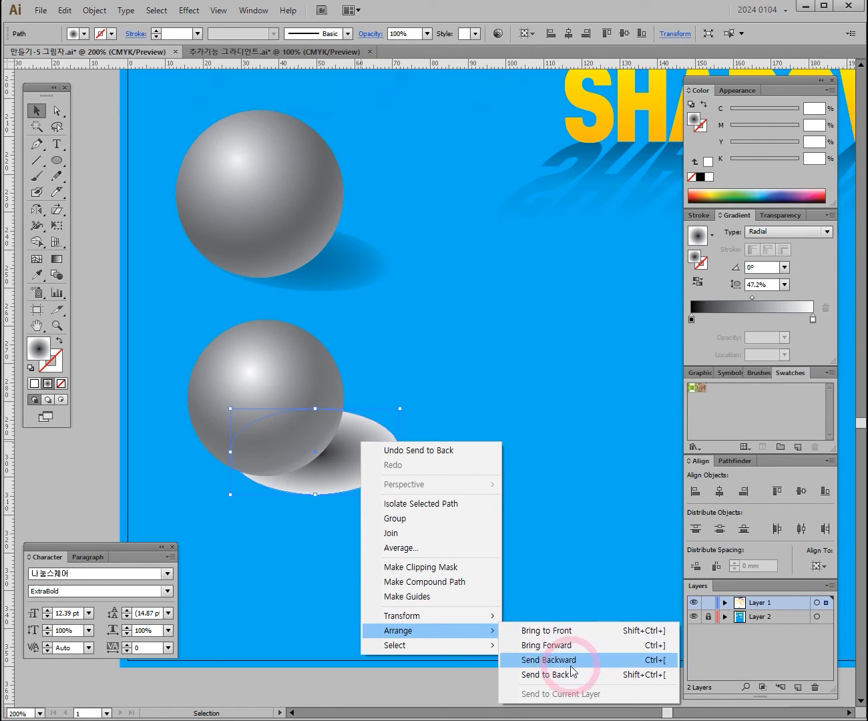
{"action": "left_click", "coordinate": [568, 634]}
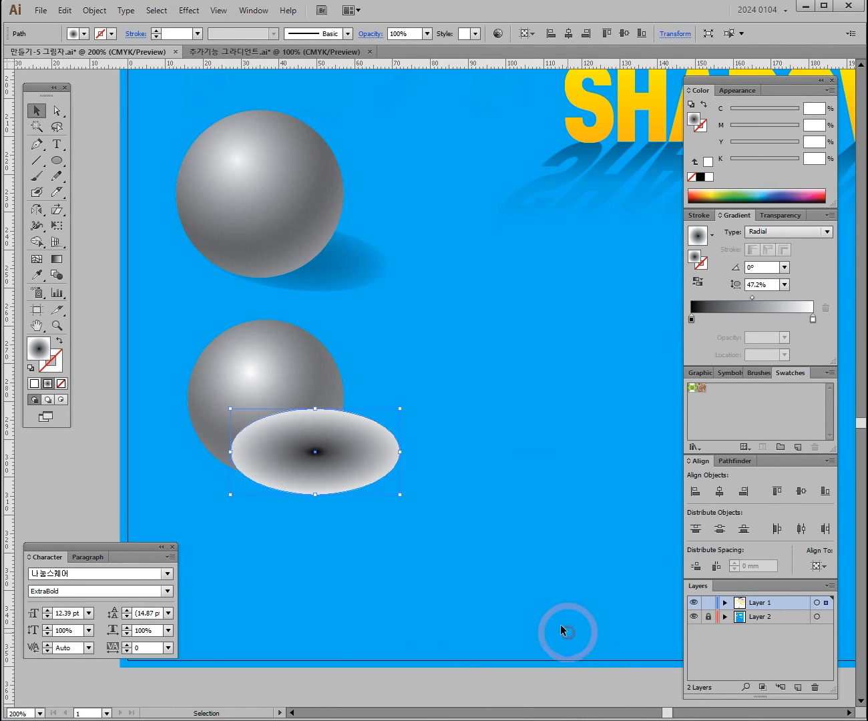
{"action": "right_click", "coordinate": [366, 436]}
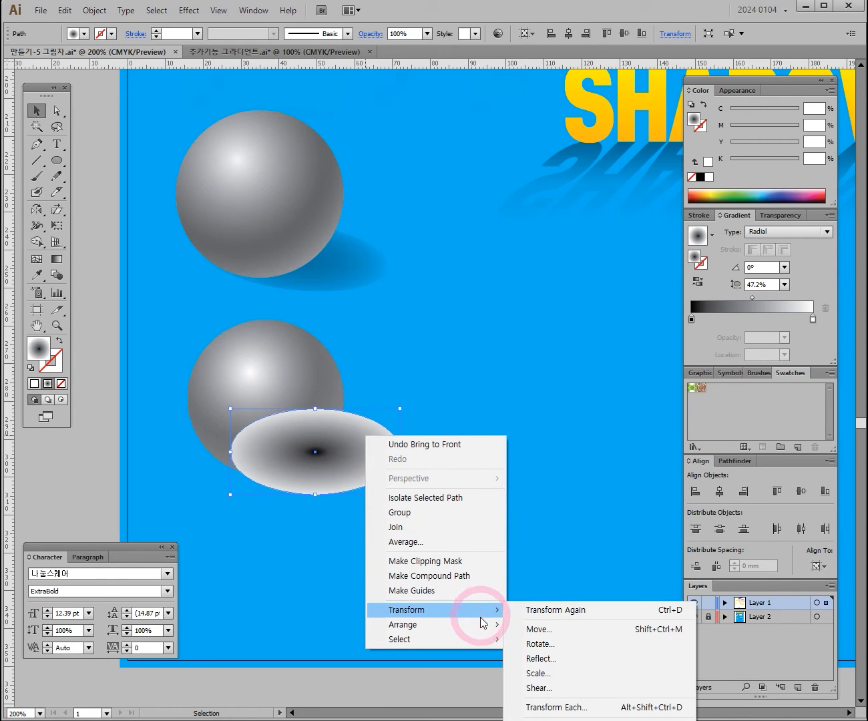
{"action": "mouse_move", "coordinate": [484, 624]}
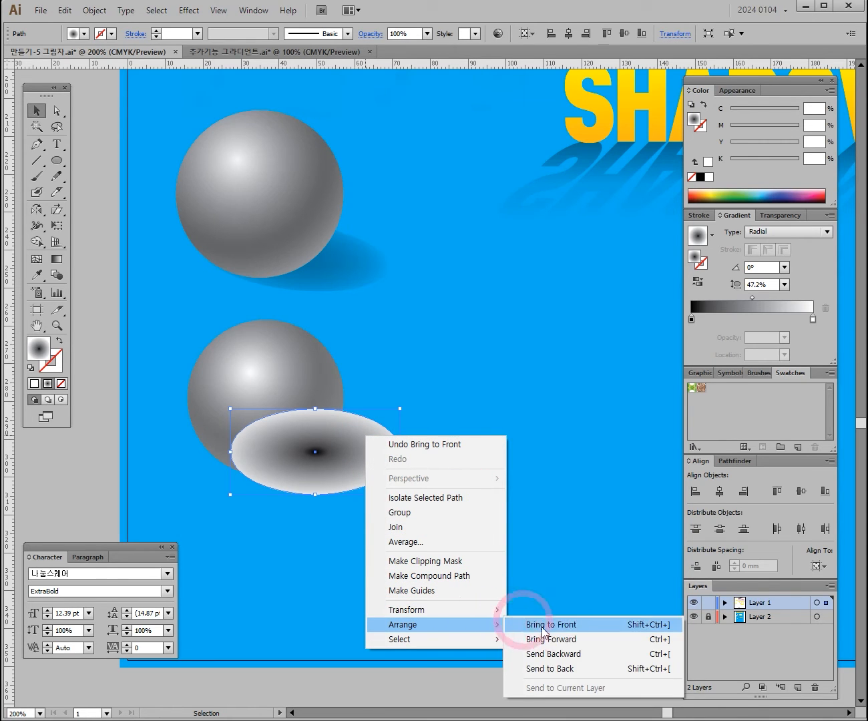
{"action": "left_click", "coordinate": [575, 669]}
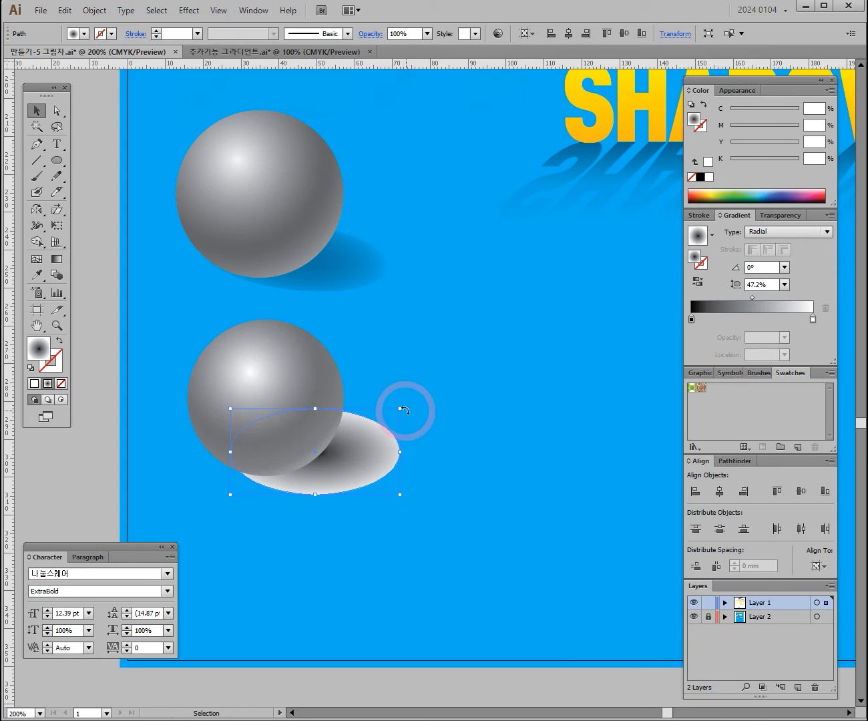
- Shrink the shadow ellipse to about 42 mm by 19 mm and set it to Multiply blending at 60% opacity
{"action": "left_click_drag", "start_coordinate": [401, 411], "coordinate": [366, 452]}
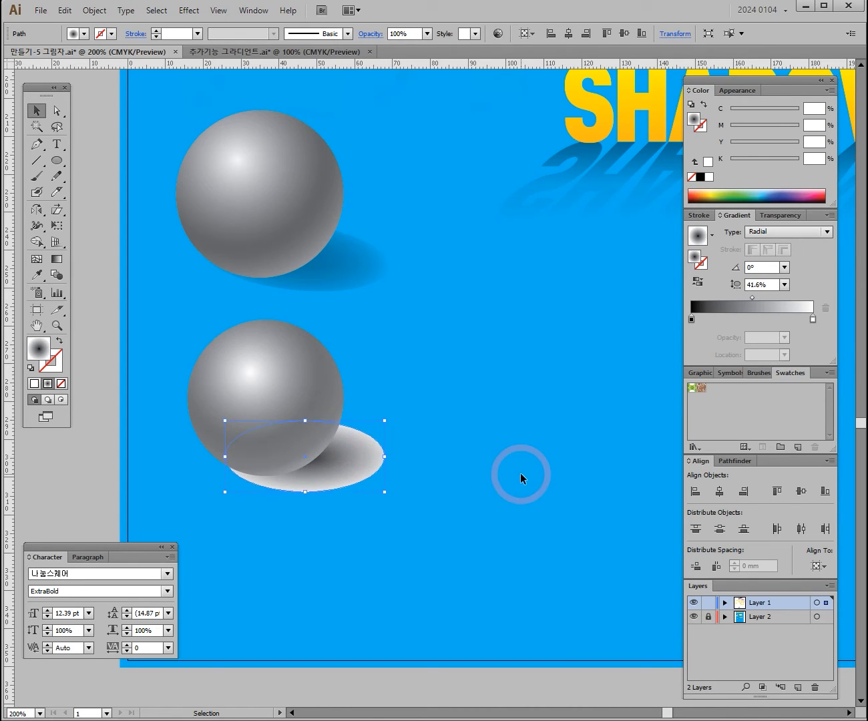
{"action": "left_click", "coordinate": [779, 215]}
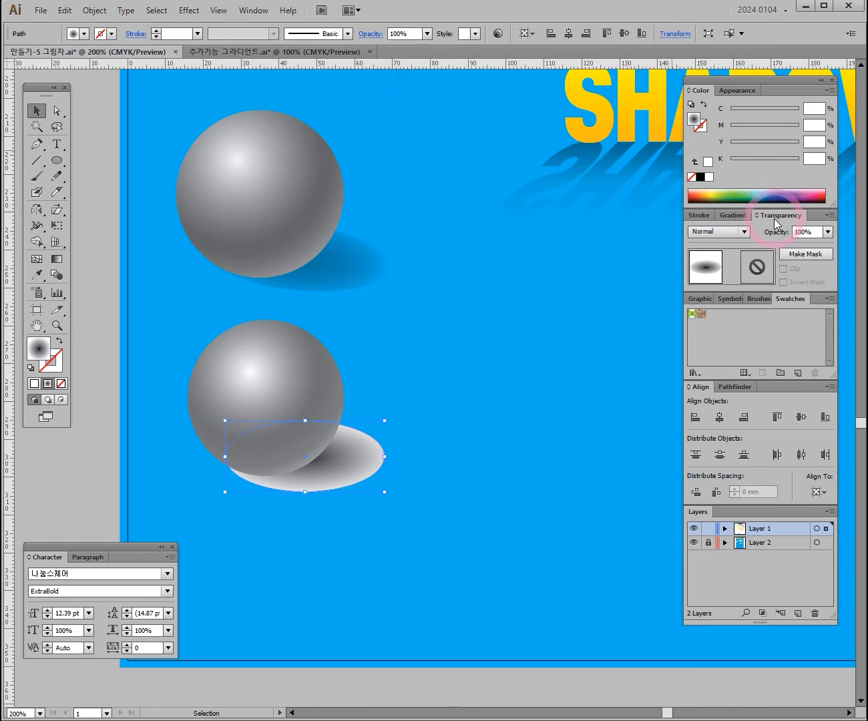
{"action": "left_click", "coordinate": [827, 231]}
{"action": "left_click", "coordinate": [846, 317]}
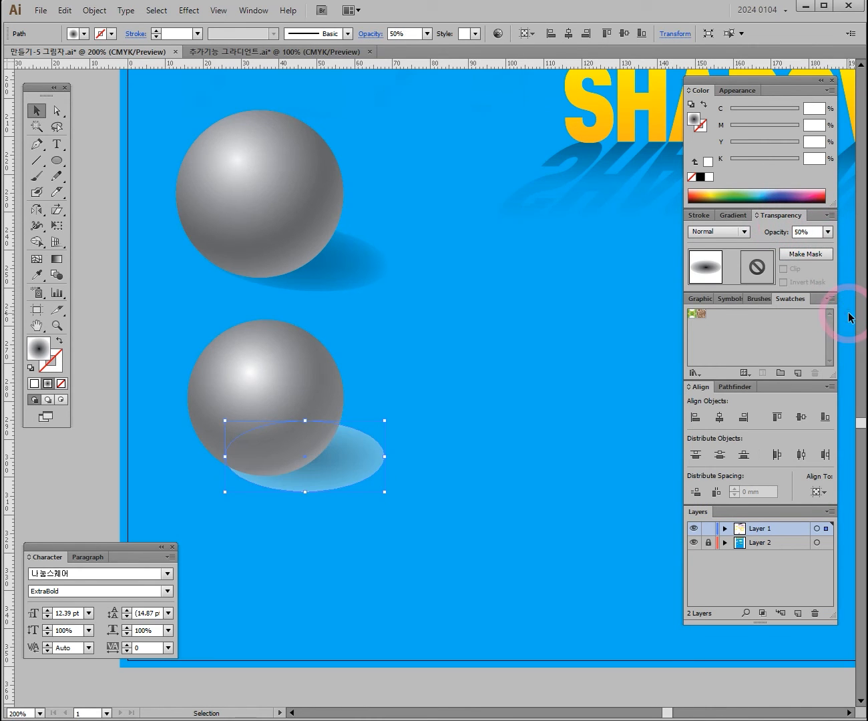
{"action": "left_click", "coordinate": [828, 231]}
{"action": "left_click", "coordinate": [846, 331]}
{"action": "left_click", "coordinate": [744, 231]}
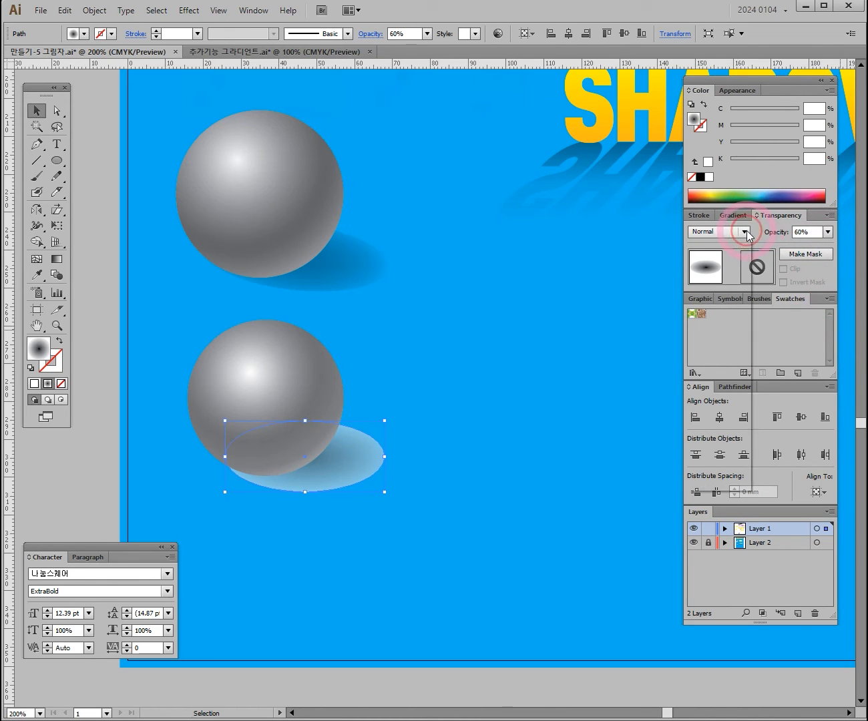
{"action": "left_click", "coordinate": [722, 278]}
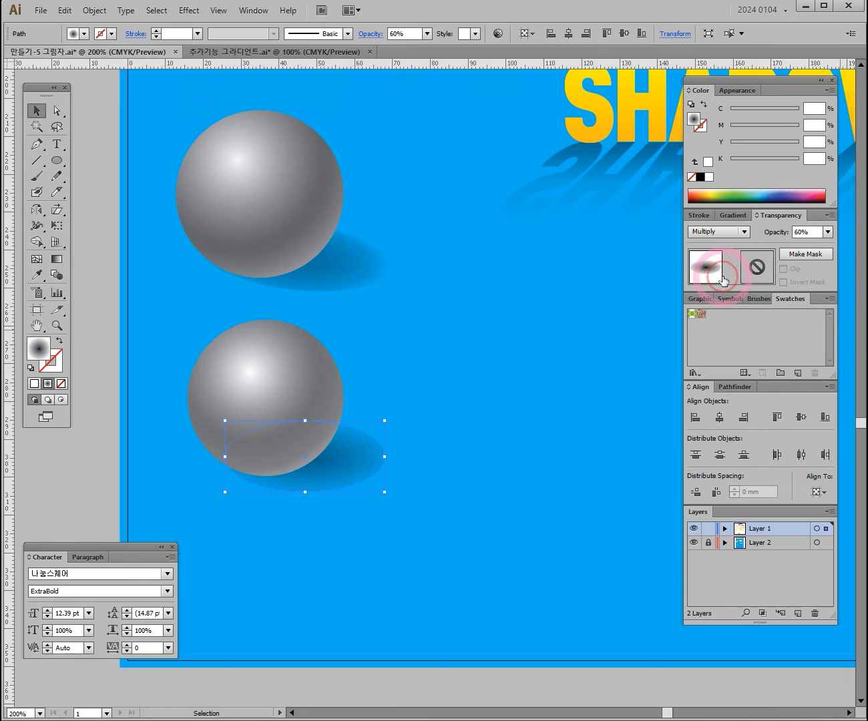
{"action": "left_click", "coordinate": [430, 499]}
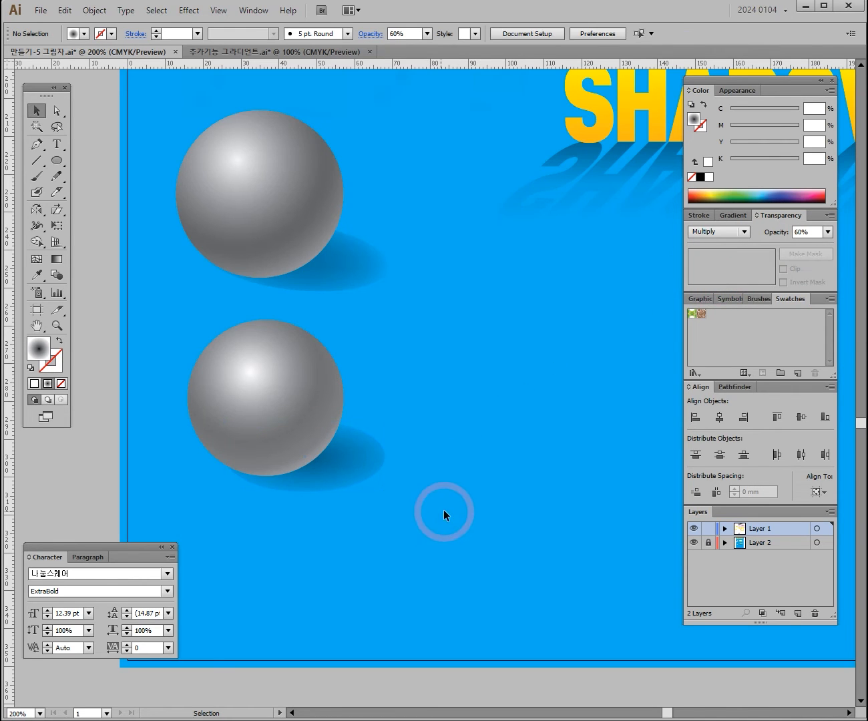
- Move the spare yellow SHADOW text from outside the artboard to the empty area below the sample SHADOW lettering
{"action": "scroll", "coordinate": [400, 404], "scroll_direction": "down", "scroll_amount": 1}
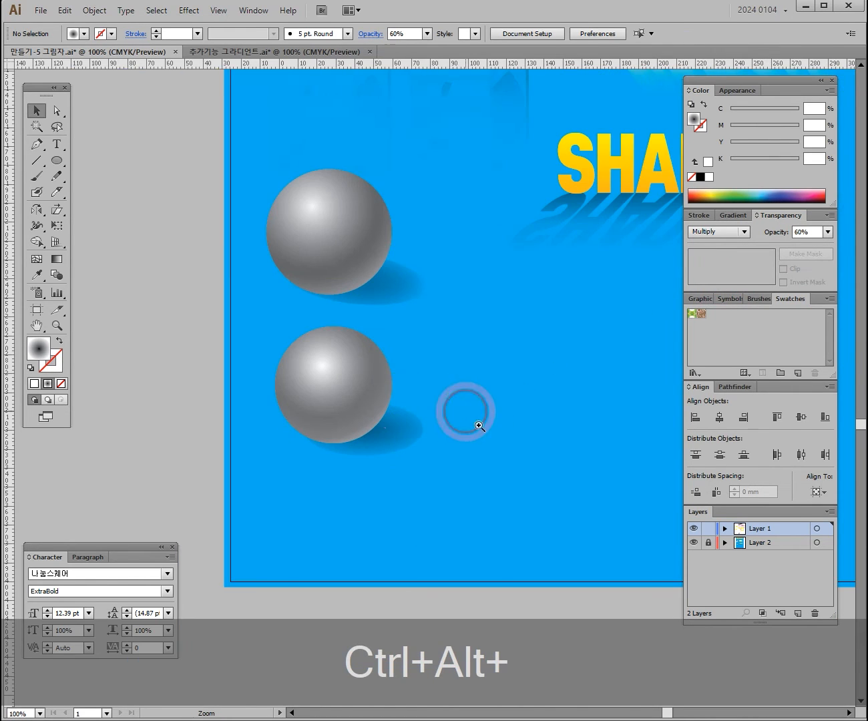
{"action": "scroll", "coordinate": [460, 408], "scroll_direction": "down", "scroll_amount": 1}
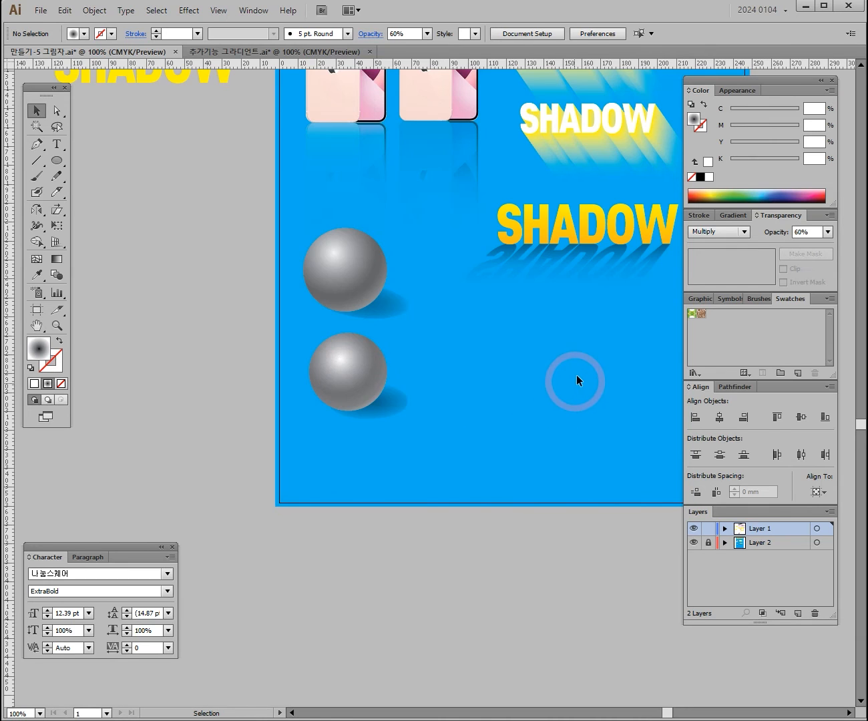
{"action": "key", "text": "space"}
{"action": "left_click_drag", "start_coordinate": [543, 334], "coordinate": [302, 347]}
{"action": "key", "text": "ctrl+space"}
{"action": "left_click_drag", "start_coordinate": [350, 327], "coordinate": [562, 327]}
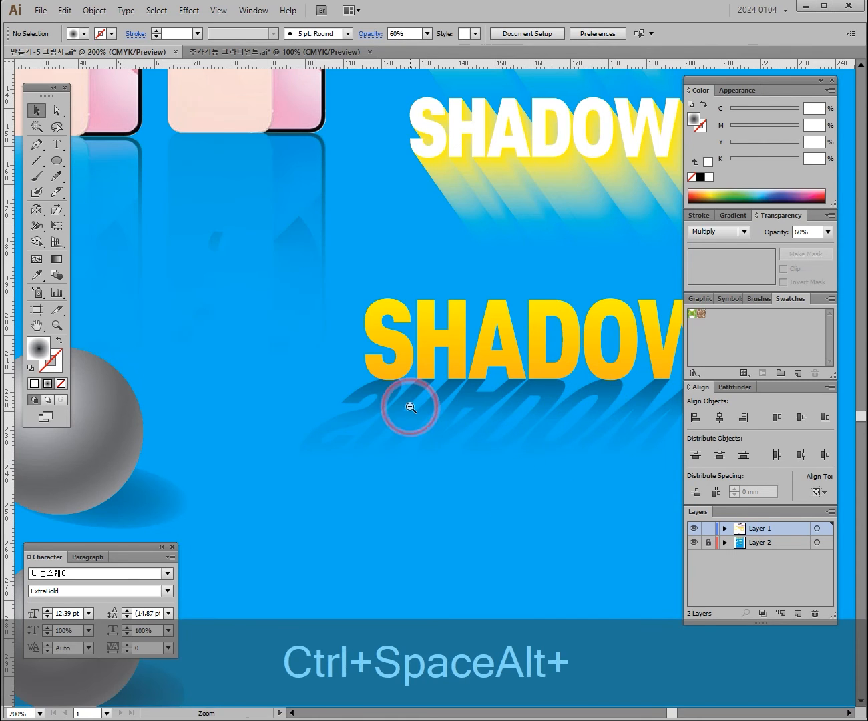
{"action": "left_click", "coordinate": [444, 406], "text": "ctrl+alt"}
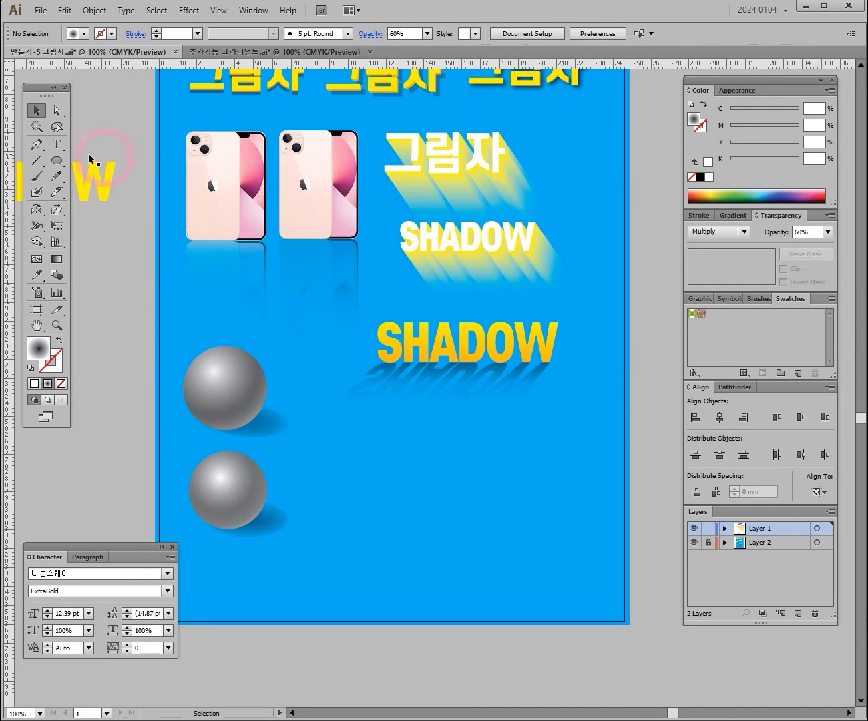
{"action": "left_click_drag", "start_coordinate": [88, 168], "coordinate": [466, 418]}
{"action": "left_click_drag", "start_coordinate": [540, 454], "coordinate": [542, 442]}
- Shift the yellow SHADOW text slightly up and to the left, closer beneath the sample lettering
{"action": "left_click", "coordinate": [475, 381], "text": "ctrl"}
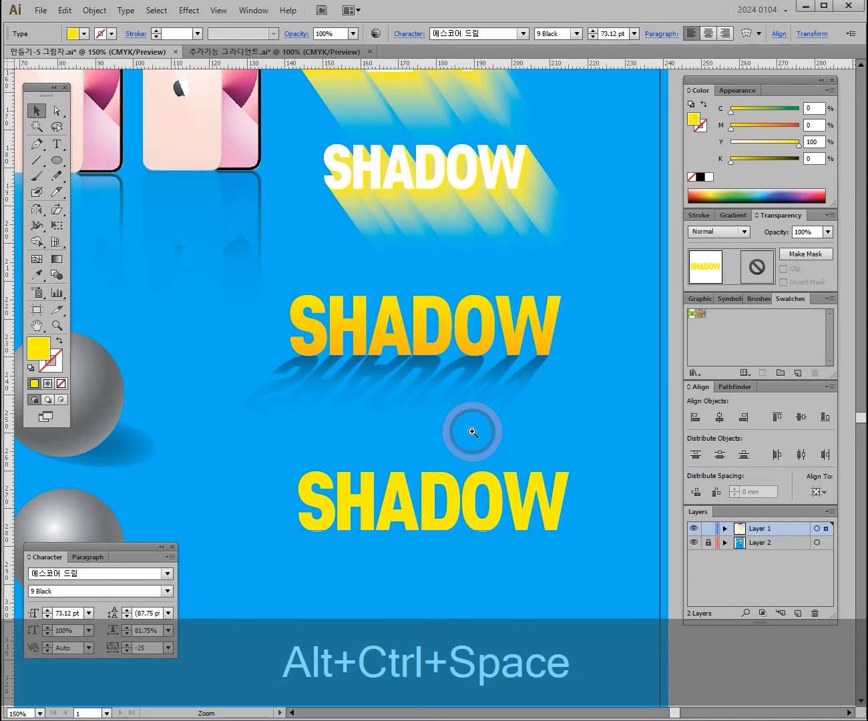
{"action": "left_click", "coordinate": [472, 431], "text": "ctrl"}
{"action": "left_click_drag", "start_coordinate": [491, 461], "coordinate": [510, 412]}
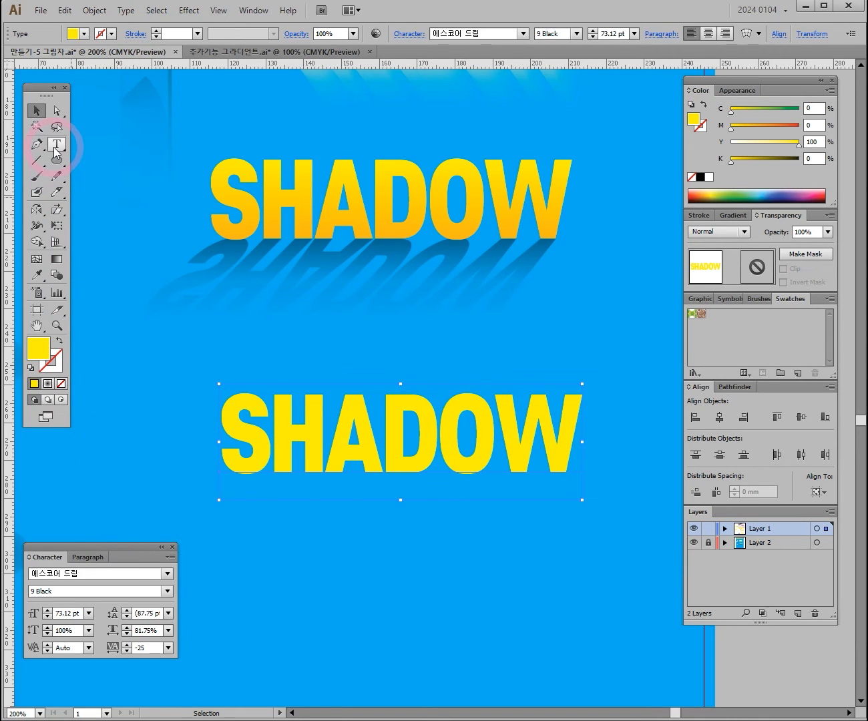
{"action": "left_click_drag", "start_coordinate": [372, 447], "coordinate": [348, 433]}
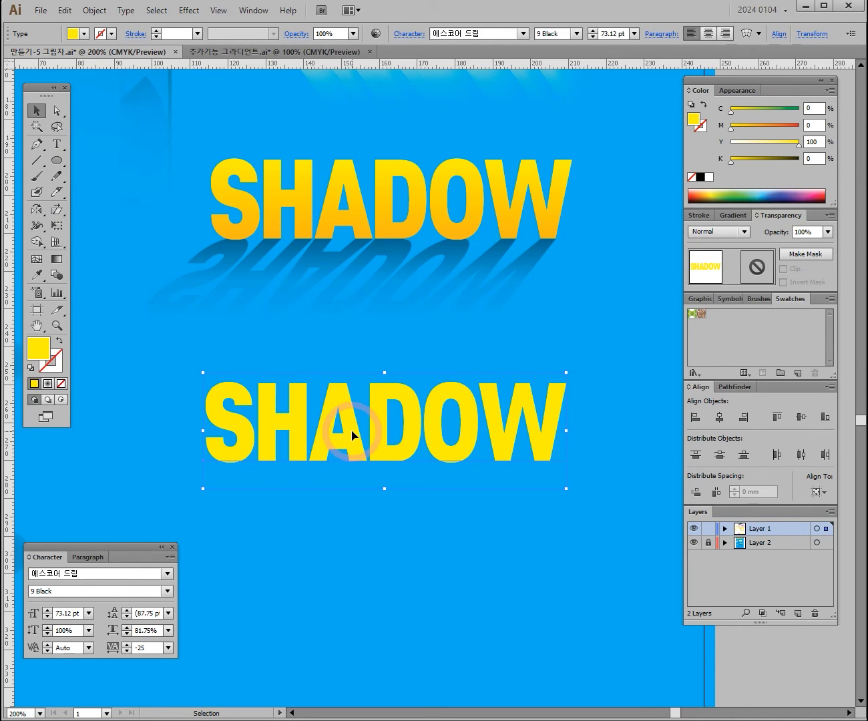
{"action": "left_click_drag", "start_coordinate": [352, 435], "coordinate": [344, 390]}
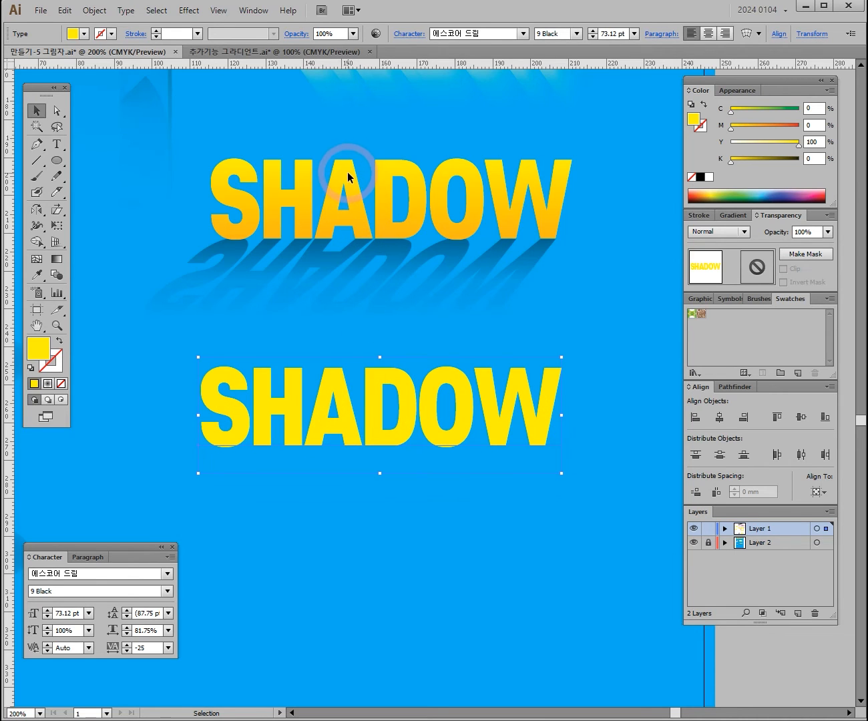
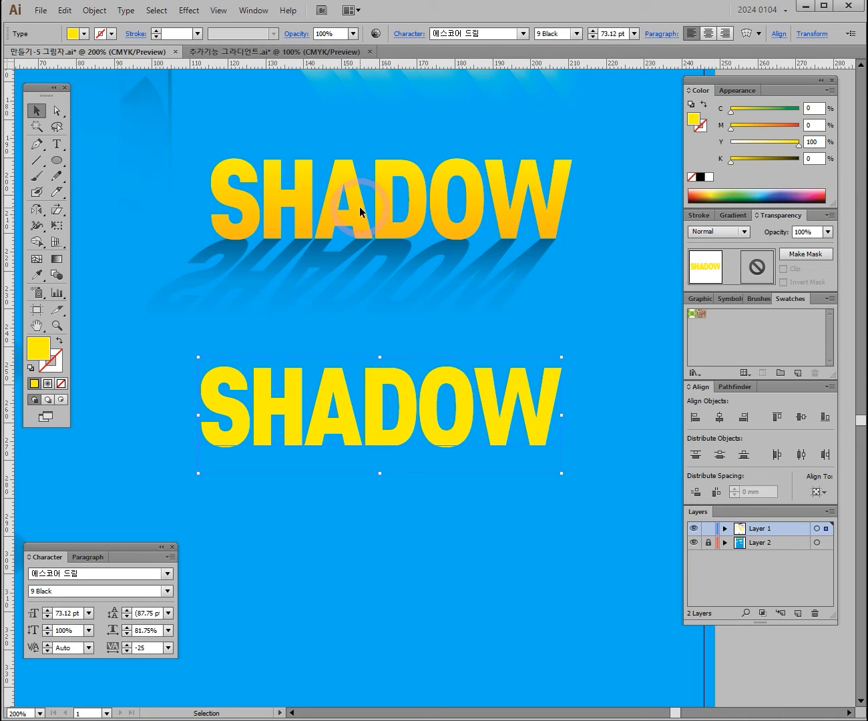
- Try a White, Black linear gradient fill on the yellow SHADOW text, recolouring its first stop to C 84.71%, M 77.25%
{"action": "left_click", "coordinate": [736, 215]}
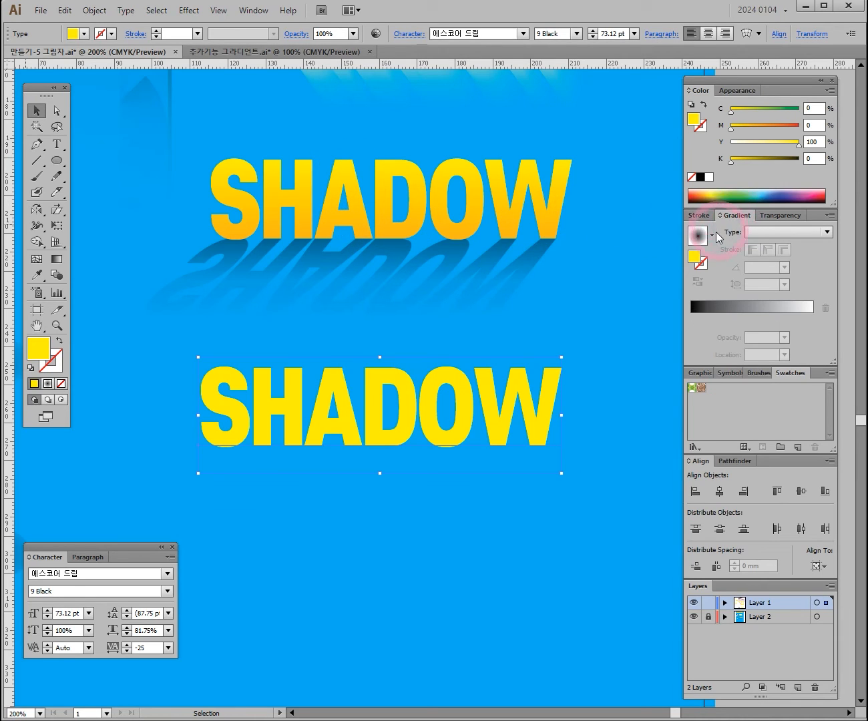
{"action": "left_click", "coordinate": [712, 234]}
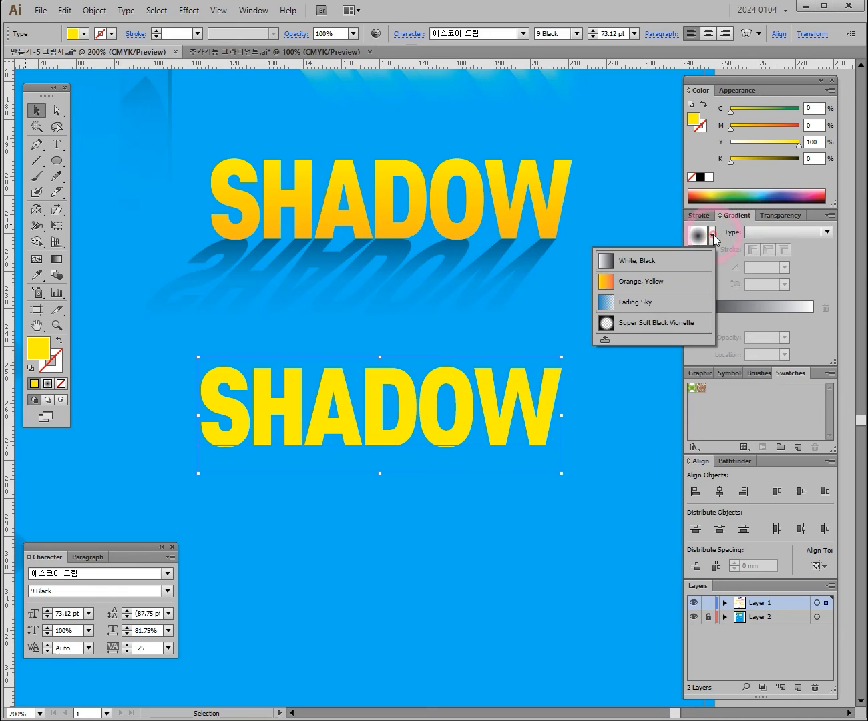
{"action": "left_click", "coordinate": [652, 264]}
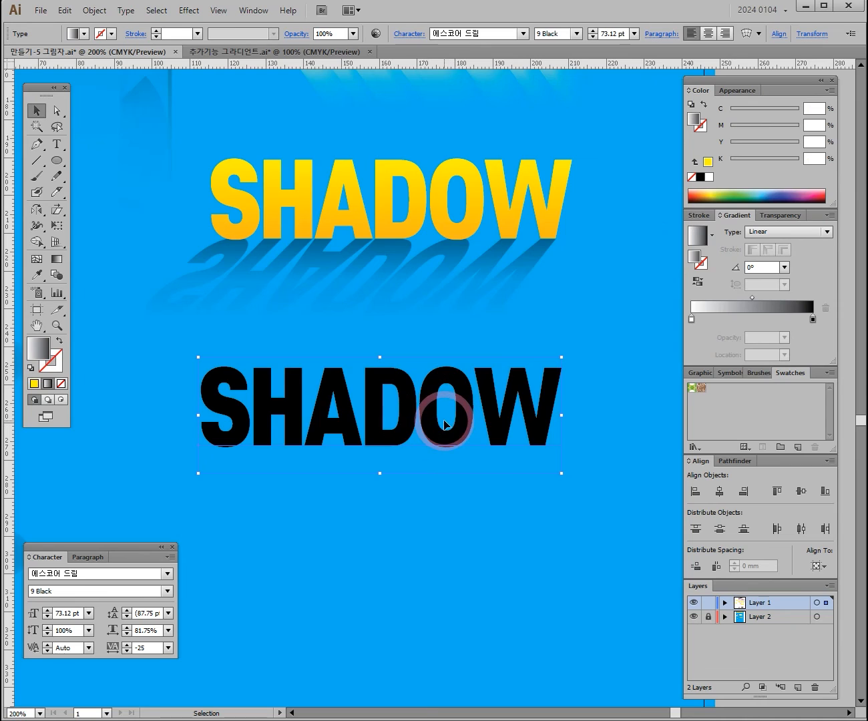
{"action": "left_click", "coordinate": [691, 319]}
{"action": "left_click", "coordinate": [770, 191]}
{"action": "left_click", "coordinate": [785, 193]}
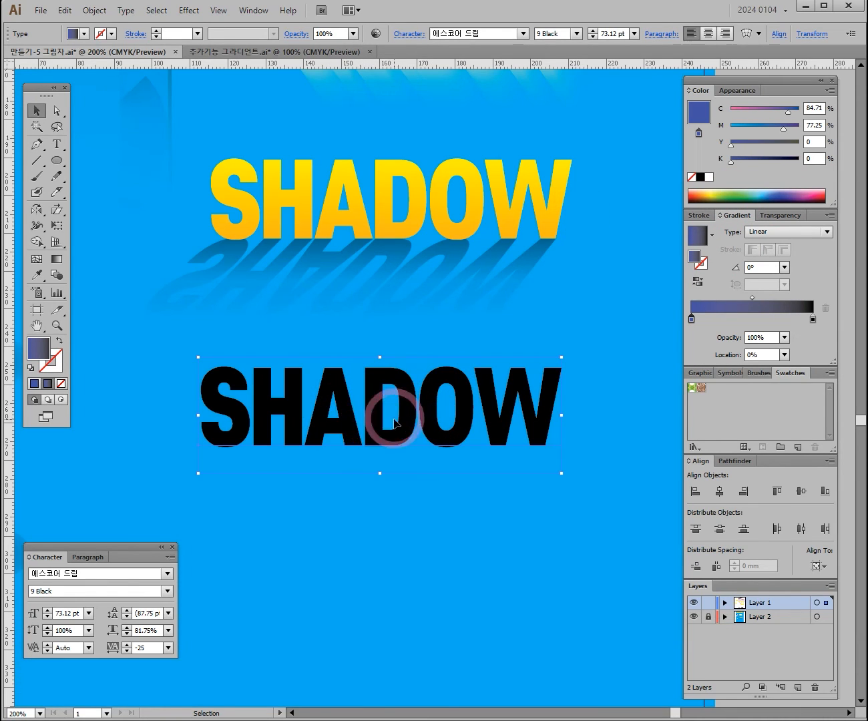
- Duplicate the SHADOW text below itself and convert the upper text to outlines
{"action": "left_click_drag", "start_coordinate": [441, 419], "coordinate": [455, 586]}
{"action": "left_click", "coordinate": [441, 410]}
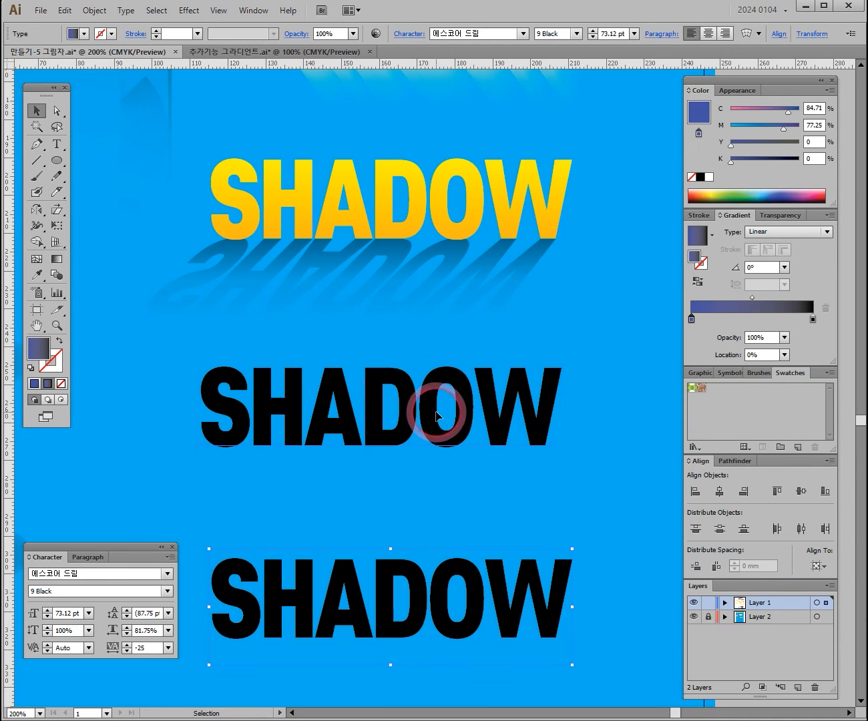
{"action": "right_click", "coordinate": [394, 418]}
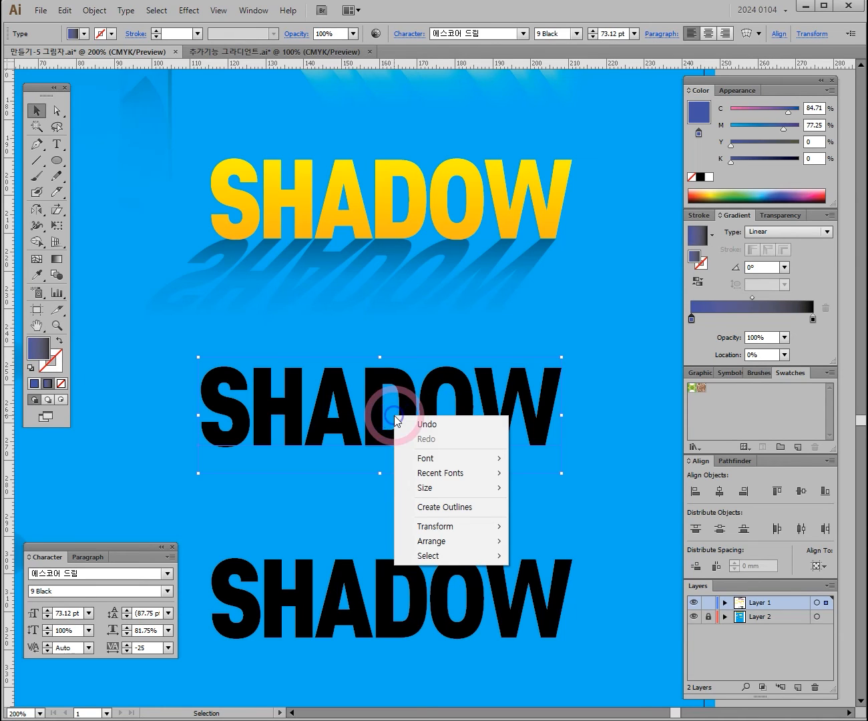
{"action": "left_click", "coordinate": [463, 509]}
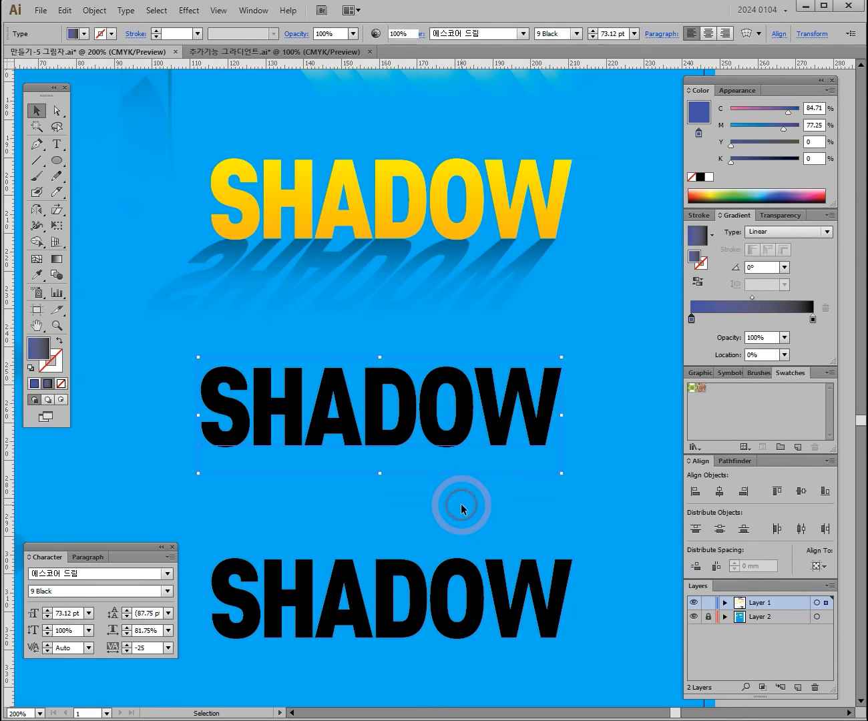
- Move the lower SHADOW text copy up, closer beneath the outlined lettering
{"action": "left_click", "coordinate": [357, 567]}
{"action": "right_click", "coordinate": [362, 568]}
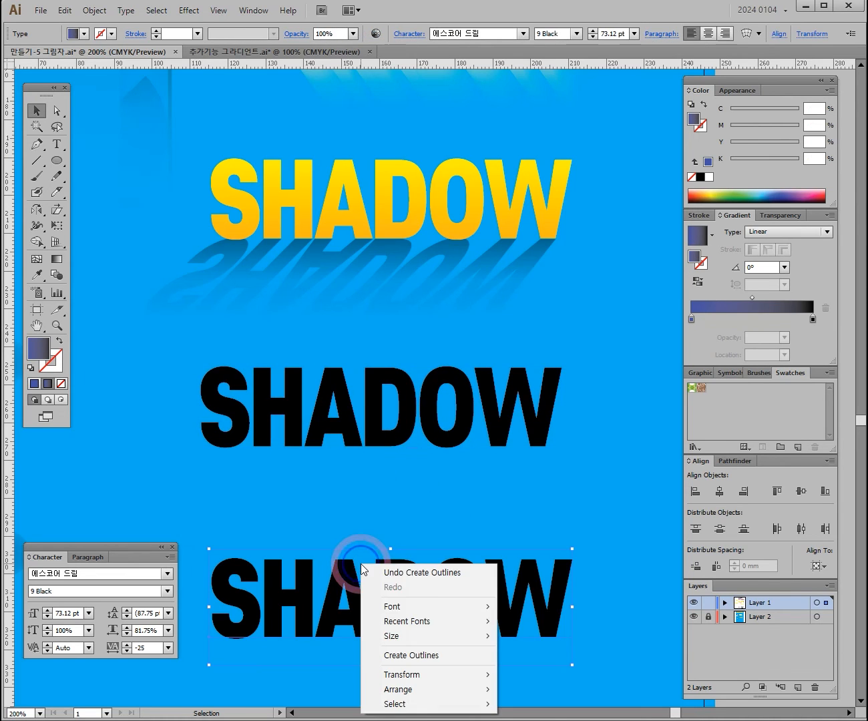
{"action": "left_click", "coordinate": [426, 656]}
{"action": "left_click_drag", "start_coordinate": [406, 538], "coordinate": [400, 496]}
- Fill both the outlined lettering and the live SHADOW text with yellow, C 0, M 0, Y 100, K 0, and deselect them
{"action": "left_click", "coordinate": [412, 421], "text": "shift"}
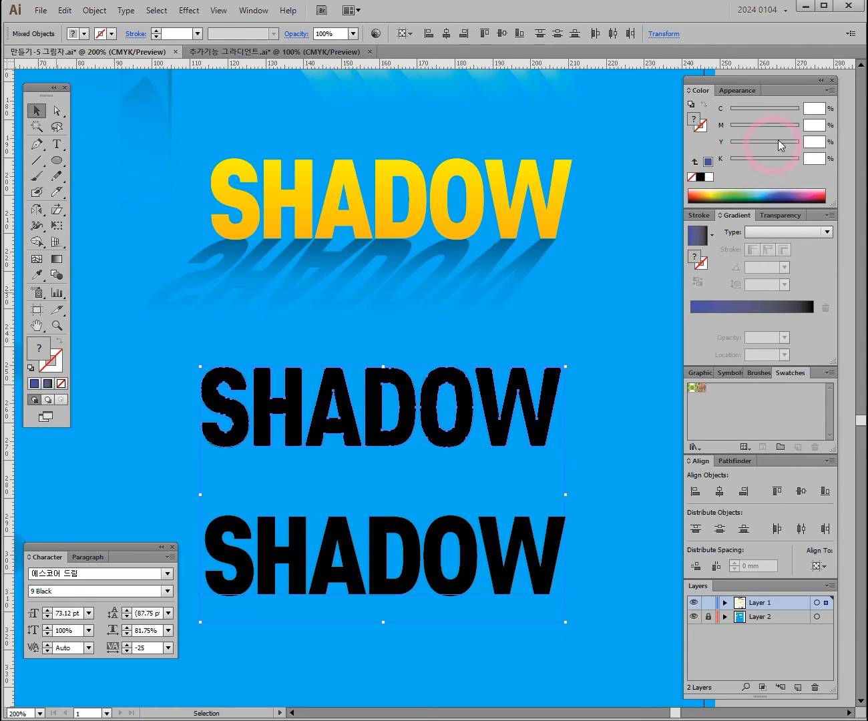
{"action": "left_click", "coordinate": [798, 143]}
{"action": "left_click_drag", "start_coordinate": [784, 129], "coordinate": [710, 139]}
{"action": "left_click_drag", "start_coordinate": [787, 112], "coordinate": [701, 117]}
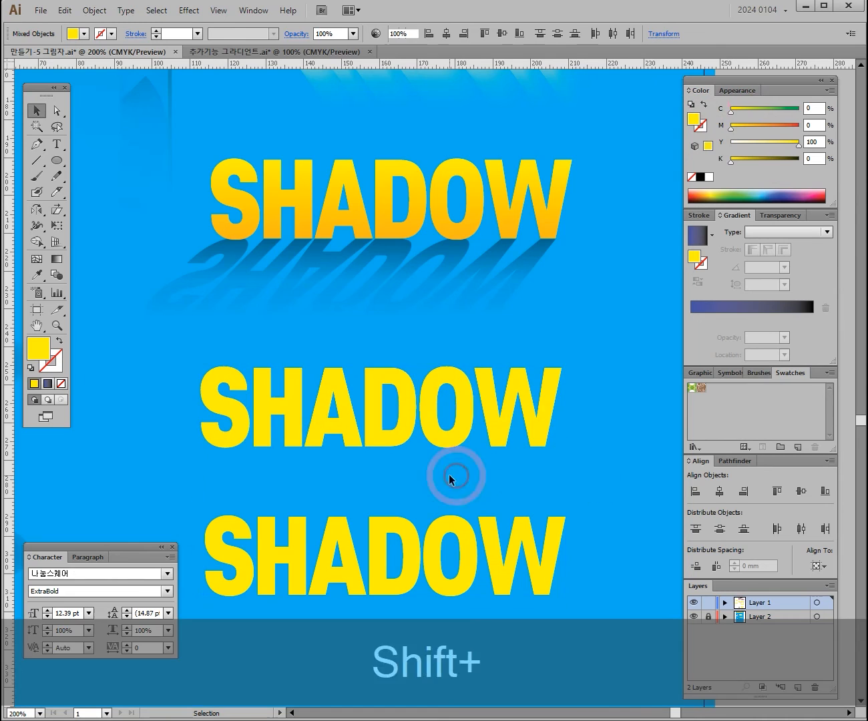
{"action": "key", "text": "ctrl+shift+a"}
- Bring the live SHADOW text nearer the outlined lettering and shift the outlined lettering slightly down and to the right
{"action": "left_click", "coordinate": [413, 475], "text": "ctrl+space"}
{"action": "mouse_move", "coordinate": [398, 461]}
{"action": "left_mouse_down"}
{"action": "mouse_move", "coordinate": [387, 399]}
{"action": "mouse_move", "coordinate": [412, 406]}
{"action": "mouse_move", "coordinate": [405, 458]}
{"action": "mouse_move", "coordinate": [396, 439]}
{"action": "left_mouse_up"}
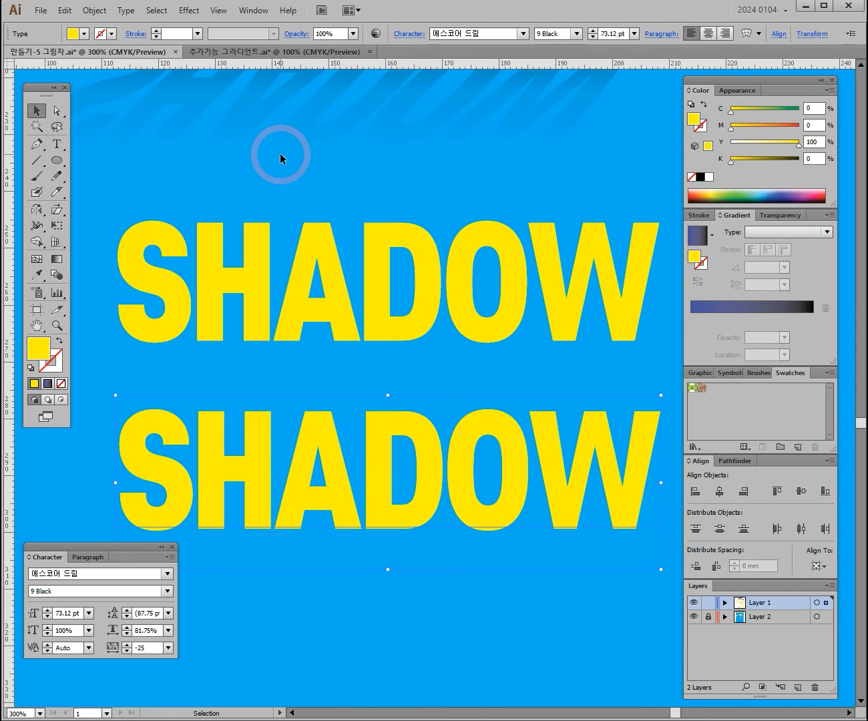
{"action": "left_click_drag", "start_coordinate": [353, 437], "coordinate": [325, 450]}
{"action": "left_click", "coordinate": [330, 305]}
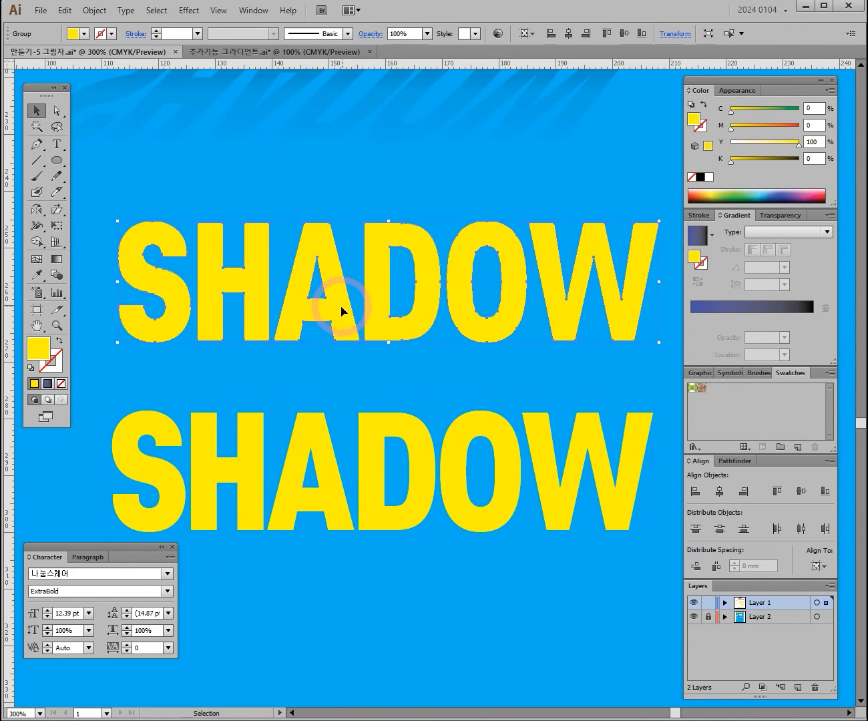
{"action": "left_click_drag", "start_coordinate": [341, 310], "coordinate": [343, 325]}
- Compare how the outlined SHADOW group and the live SHADOW text behave when selected, including the commands each one offers
{"action": "right_click", "coordinate": [338, 325]}
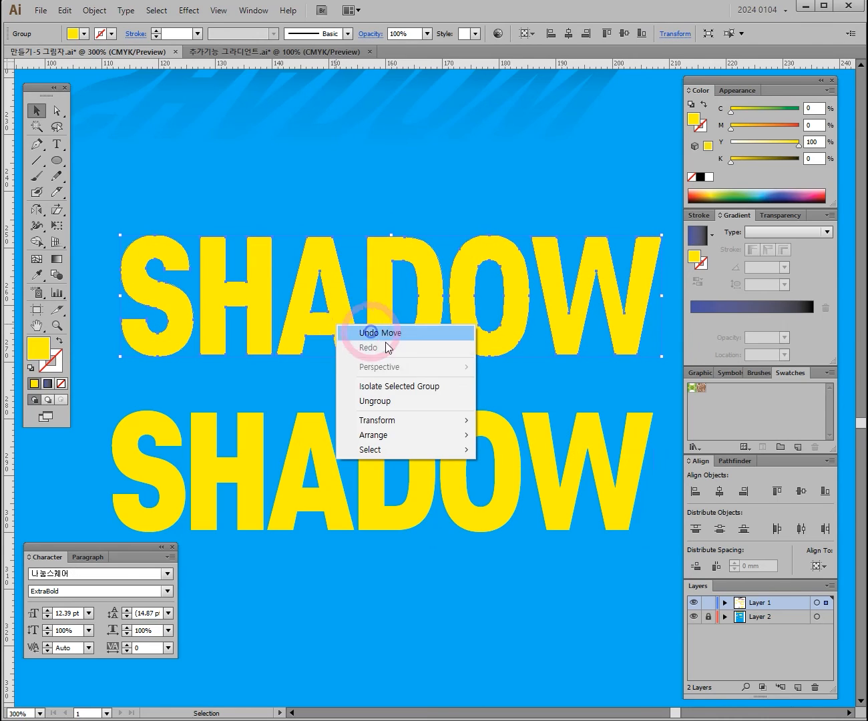
{"action": "left_click", "coordinate": [307, 434]}
{"action": "right_click", "coordinate": [307, 436]}
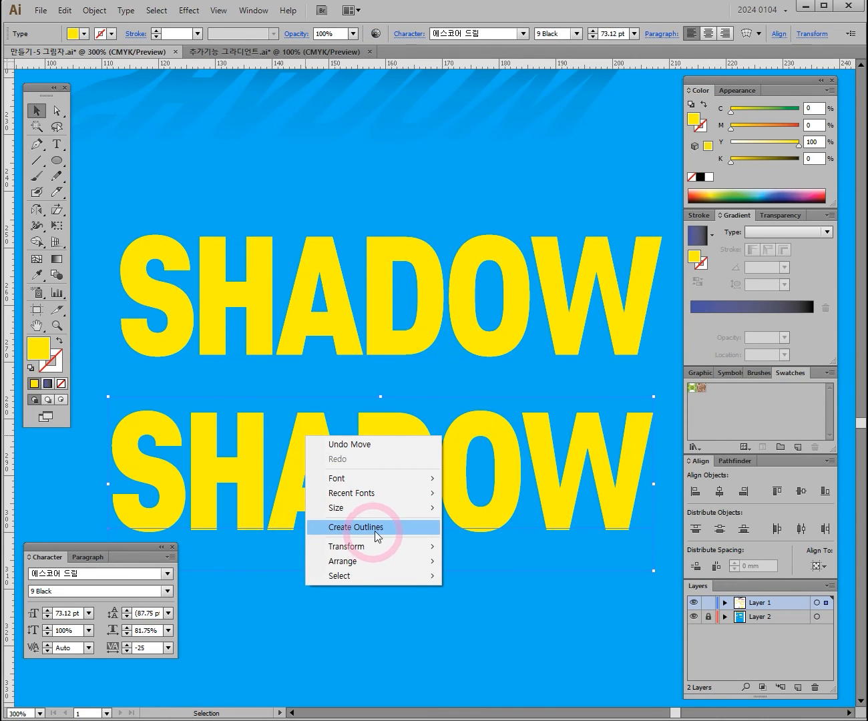
{"action": "left_click", "coordinate": [354, 343]}
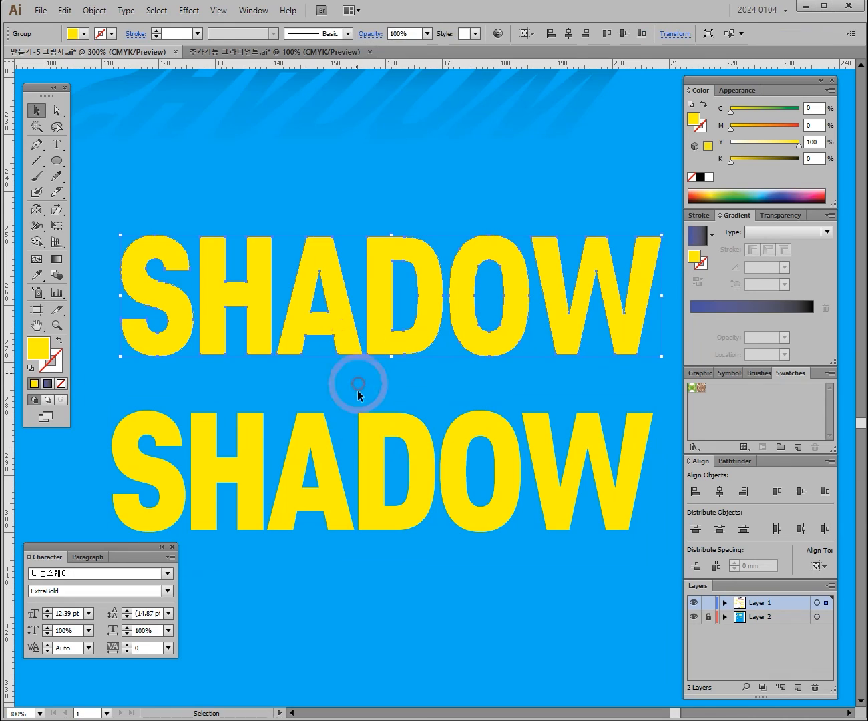
{"action": "left_click", "coordinate": [364, 433]}
{"action": "left_click", "coordinate": [340, 318]}
{"action": "left_click", "coordinate": [299, 193]}
{"action": "left_click_drag", "start_coordinate": [374, 377], "coordinate": [397, 499]}
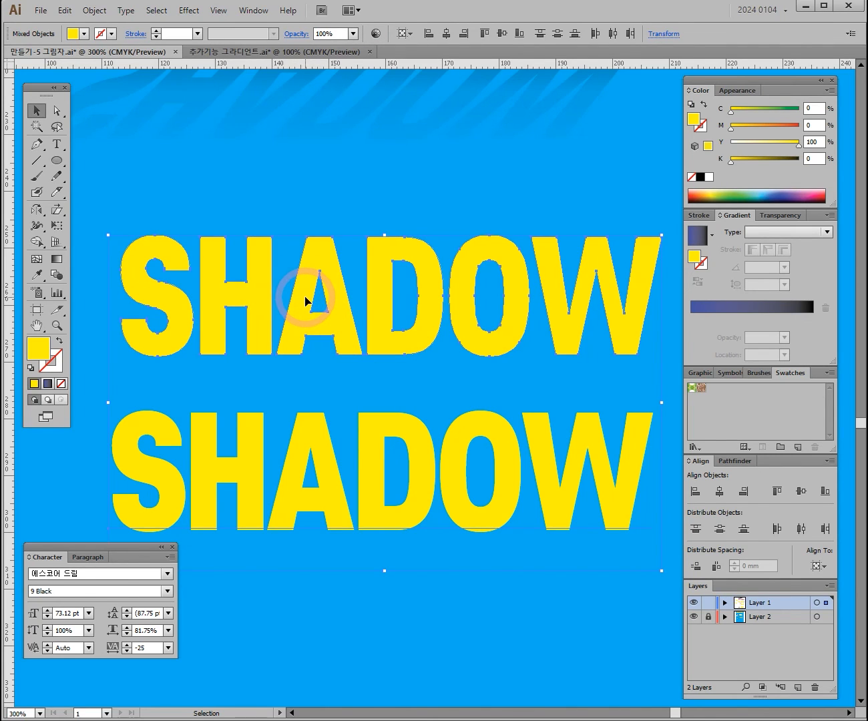
{"action": "left_click", "coordinate": [320, 471]}
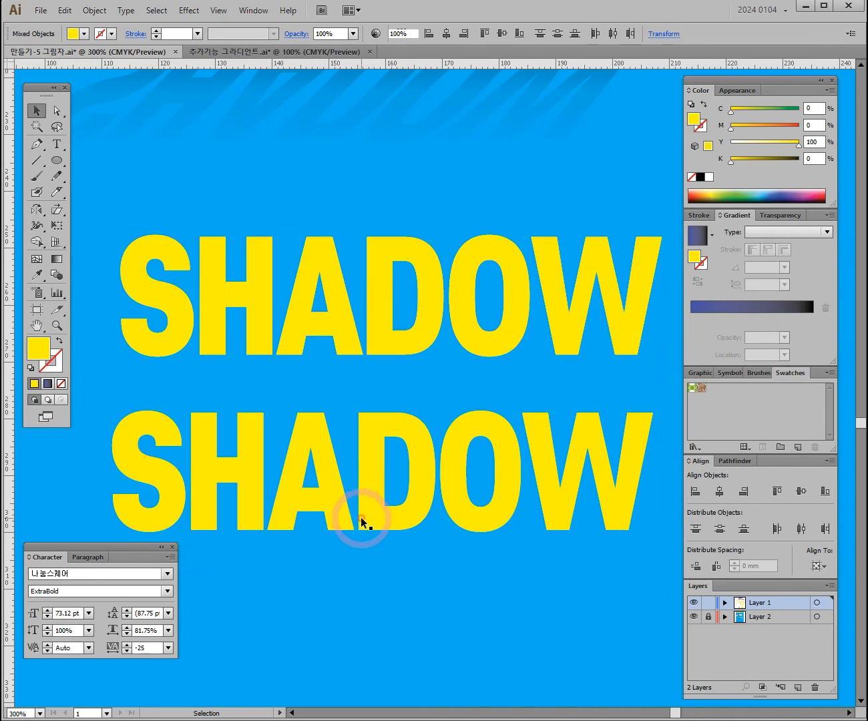
{"action": "left_click", "coordinate": [387, 513]}
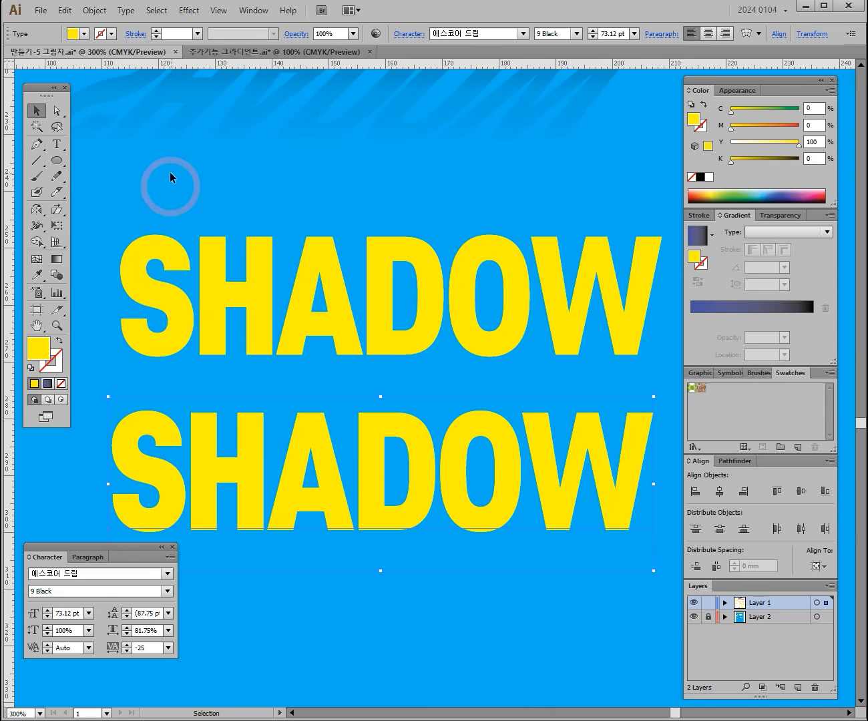
- Replace the letter D in the lower live SHADOW text with "fsdsv"
{"action": "left_click", "coordinate": [56, 144]}
{"action": "left_click_drag", "start_coordinate": [353, 468], "coordinate": [407, 487]}
{"action": "type", "text": "fsdsv"}
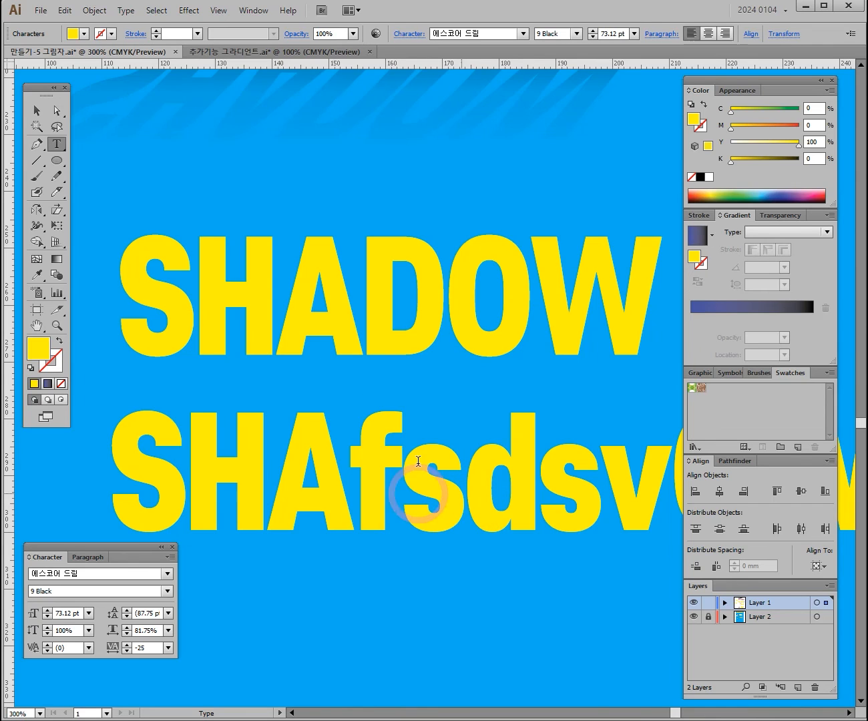
- Set the edited live text's tracking to 10 and its horizontal scale to 110%
{"action": "left_click", "coordinate": [38, 110]}
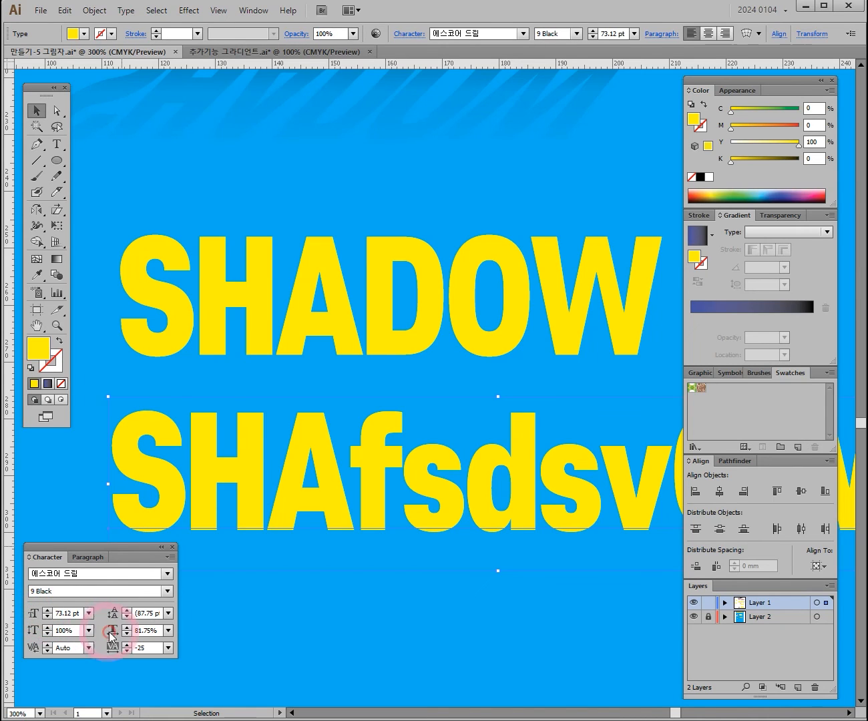
{"action": "left_click", "coordinate": [171, 650]}
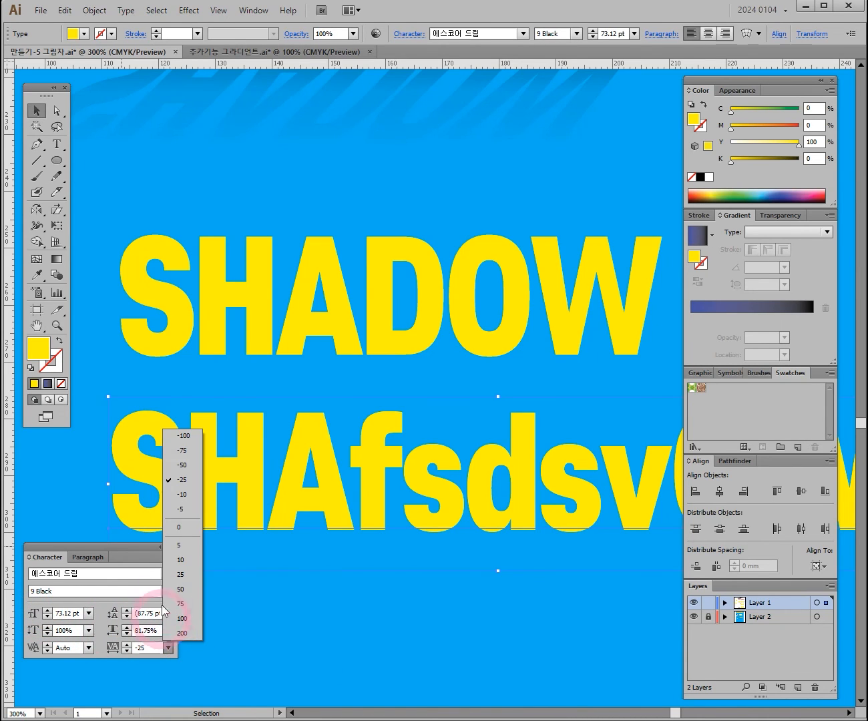
{"action": "left_click", "coordinate": [172, 559]}
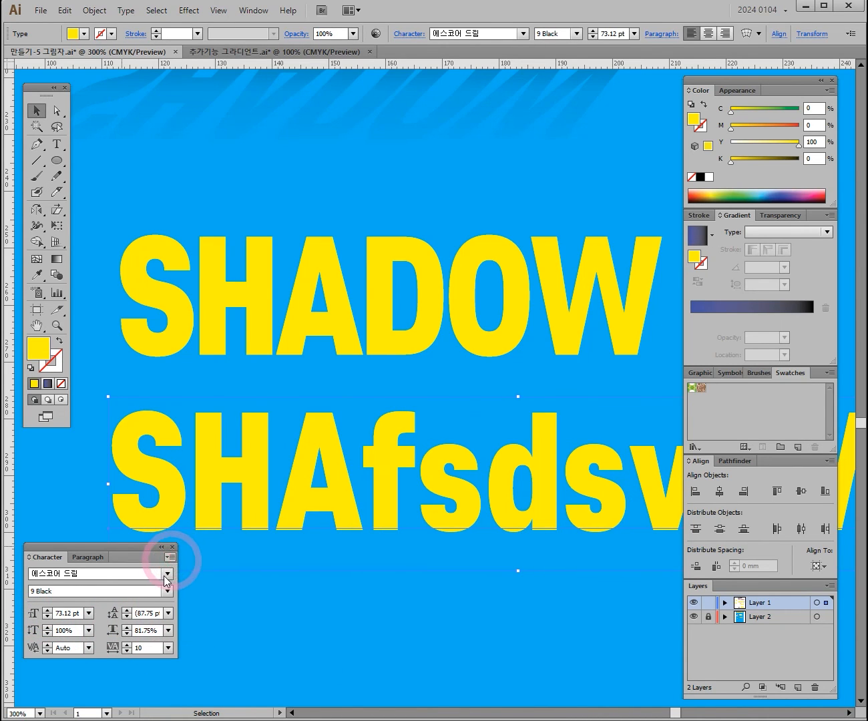
{"action": "left_click", "coordinate": [168, 630]}
{"action": "left_click", "coordinate": [181, 557]}
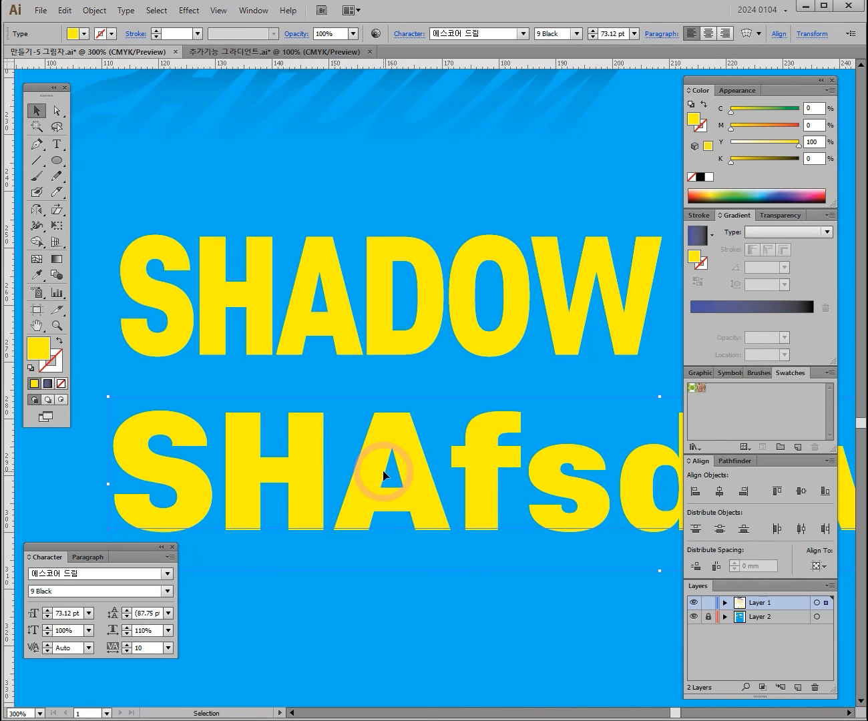
- Scale the edited live text down to about 43.41 pt and move it to the left beneath the outlined lettering
{"action": "left_click_drag", "start_coordinate": [359, 473], "coordinate": [381, 475]}
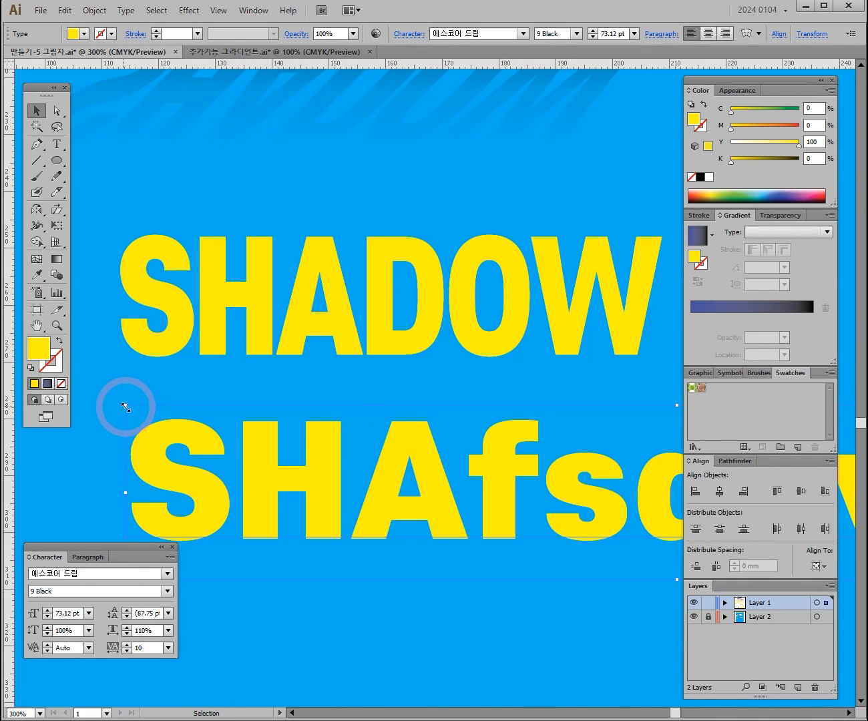
{"action": "left_click_drag", "start_coordinate": [125, 405], "coordinate": [223, 440]}
{"action": "left_click_drag", "start_coordinate": [467, 486], "coordinate": [222, 477]}
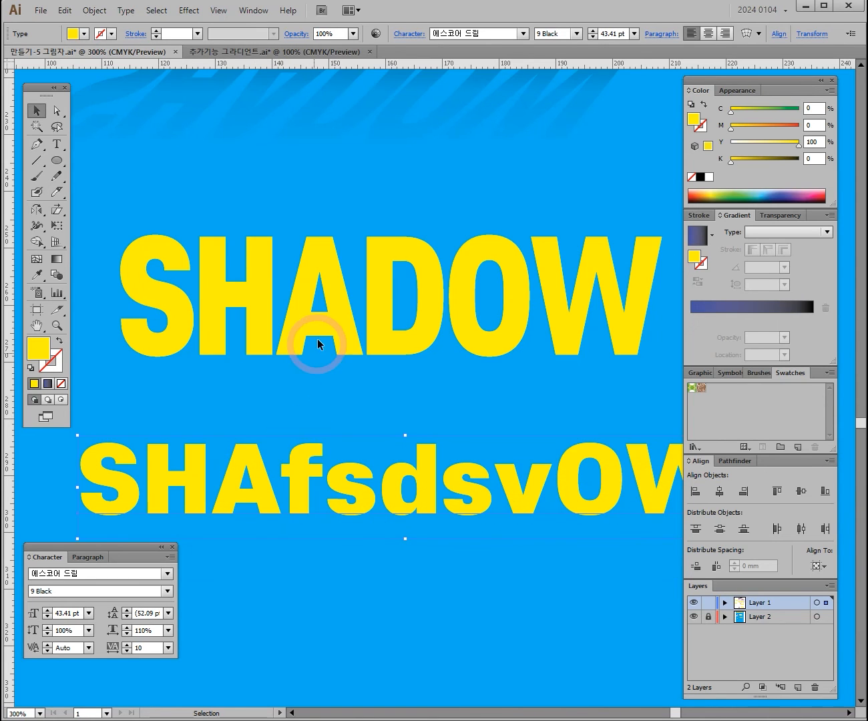
- Nudge the outlined SHADOW lettering slightly down and to the left, and shift the edited live text to the right
{"action": "left_click", "coordinate": [312, 333]}
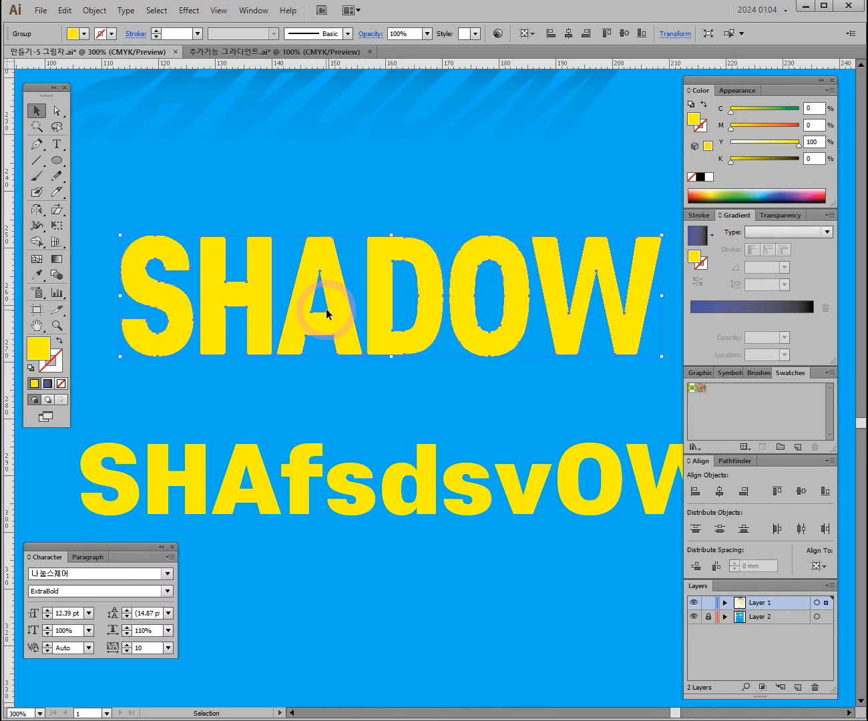
{"action": "mouse_move", "coordinate": [341, 315]}
{"action": "left_mouse_down"}
{"action": "mouse_move", "coordinate": [348, 352]}
{"action": "mouse_move", "coordinate": [337, 318]}
{"action": "left_mouse_up"}
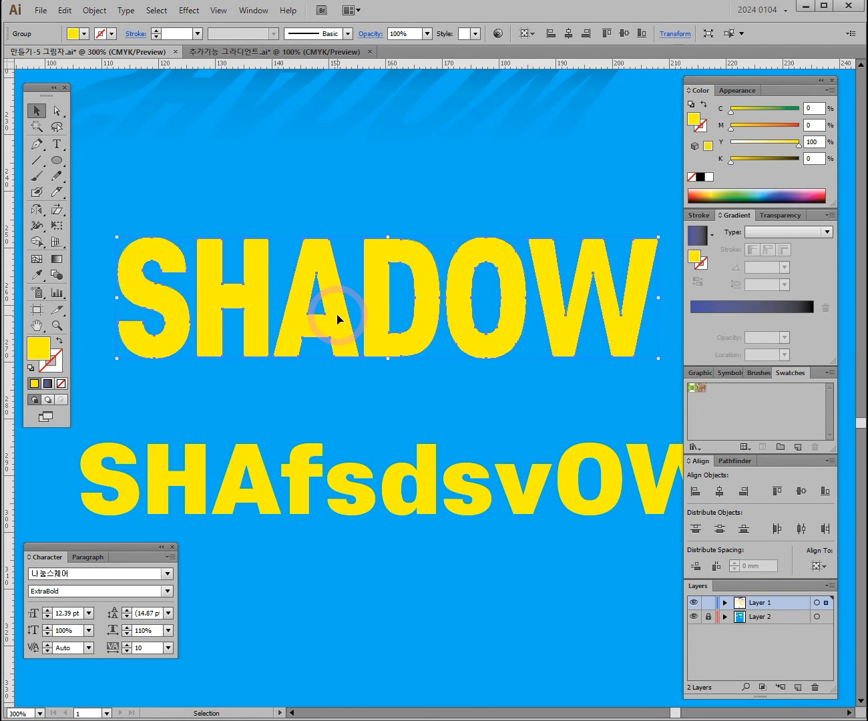
{"action": "left_click", "coordinate": [333, 498]}
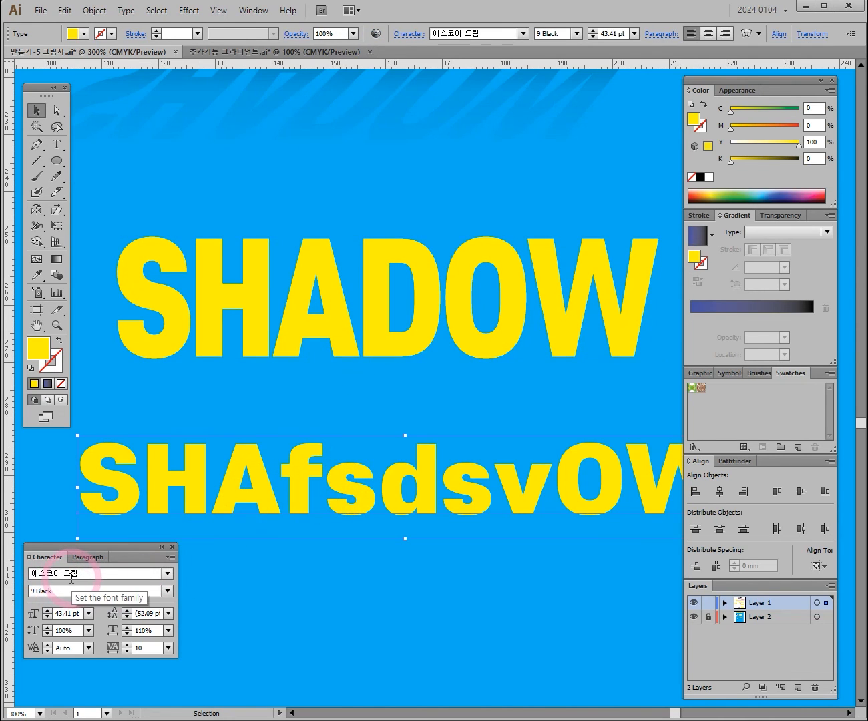
{"action": "left_click_drag", "start_coordinate": [379, 476], "coordinate": [435, 477]}
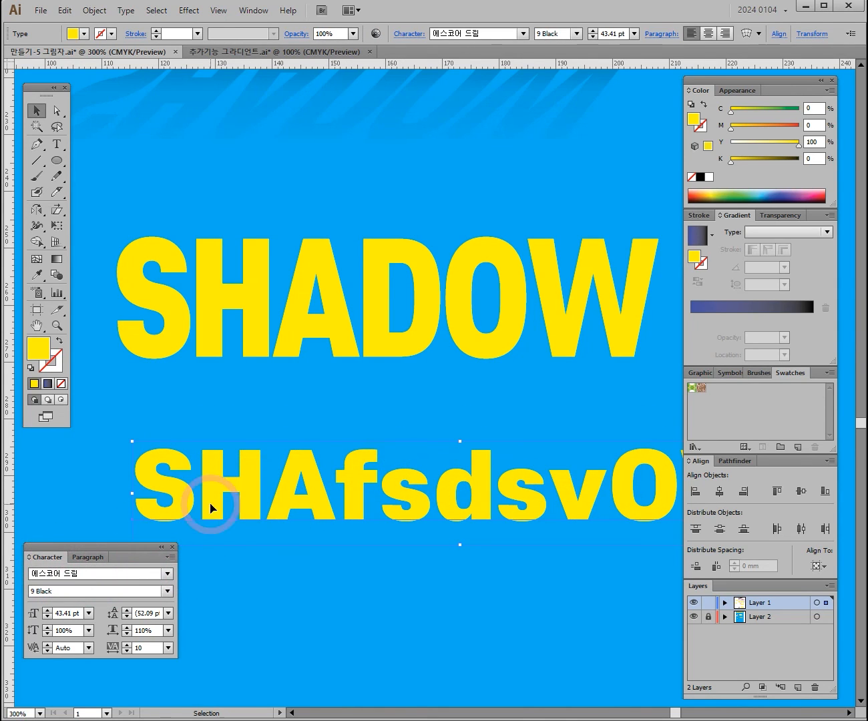
- Delete the edited live text and select the remaining outlined SHADOW lettering
{"action": "left_click", "coordinate": [430, 330]}
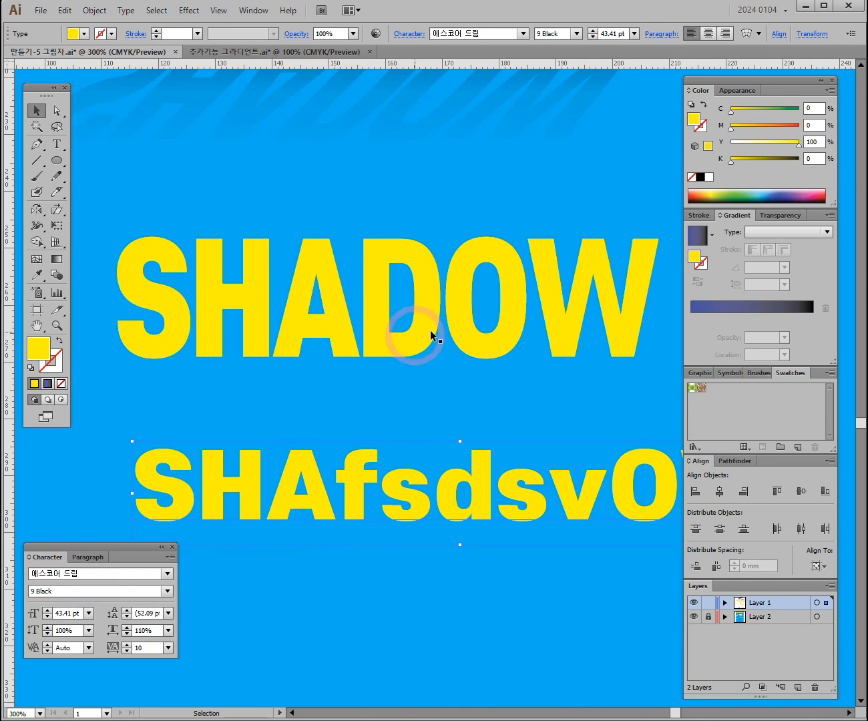
{"action": "key", "text": "ctrl+space"}
{"action": "left_click", "coordinate": [443, 375], "text": "ctrl+alt"}
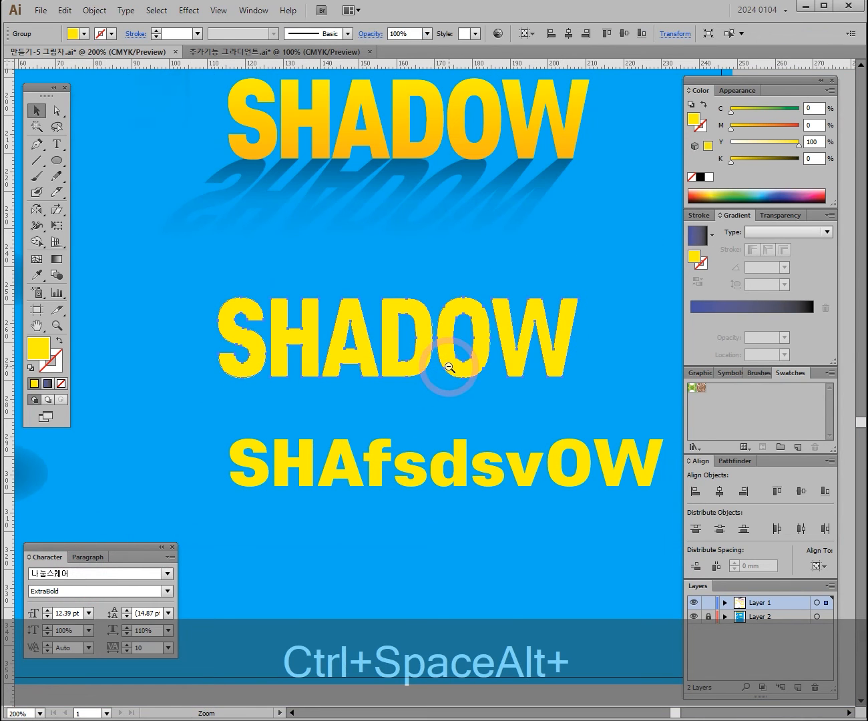
{"action": "left_click", "coordinate": [412, 468]}
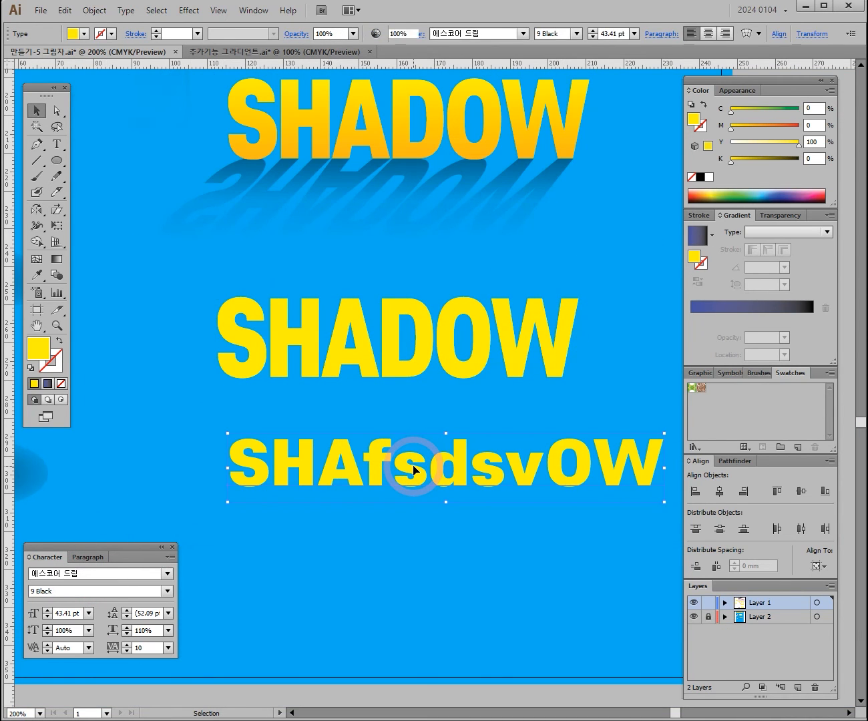
{"action": "key", "text": "Delete"}
{"action": "left_click", "coordinate": [365, 341]}
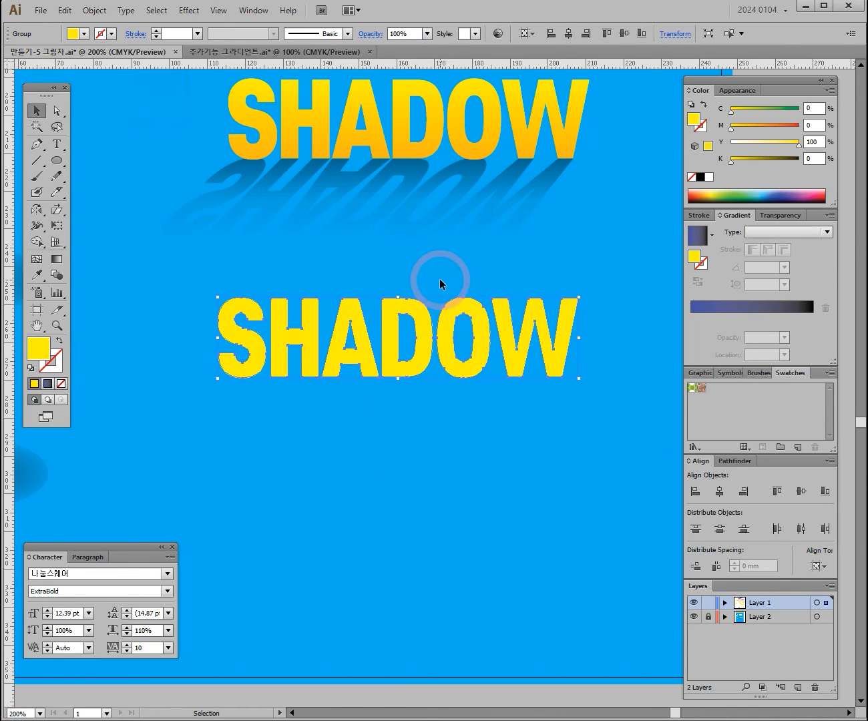
{"action": "left_click_drag", "start_coordinate": [439, 280], "coordinate": [407, 356]}
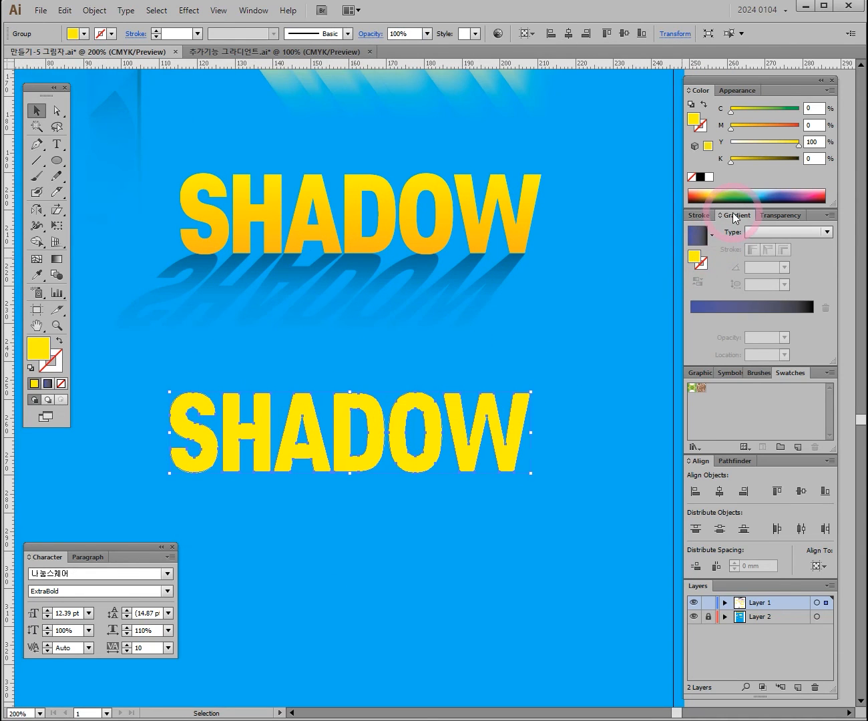
- Fill the outlined SHADOW lettering with the White, Black linear gradient at a 90° angle
{"action": "left_click", "coordinate": [710, 235]}
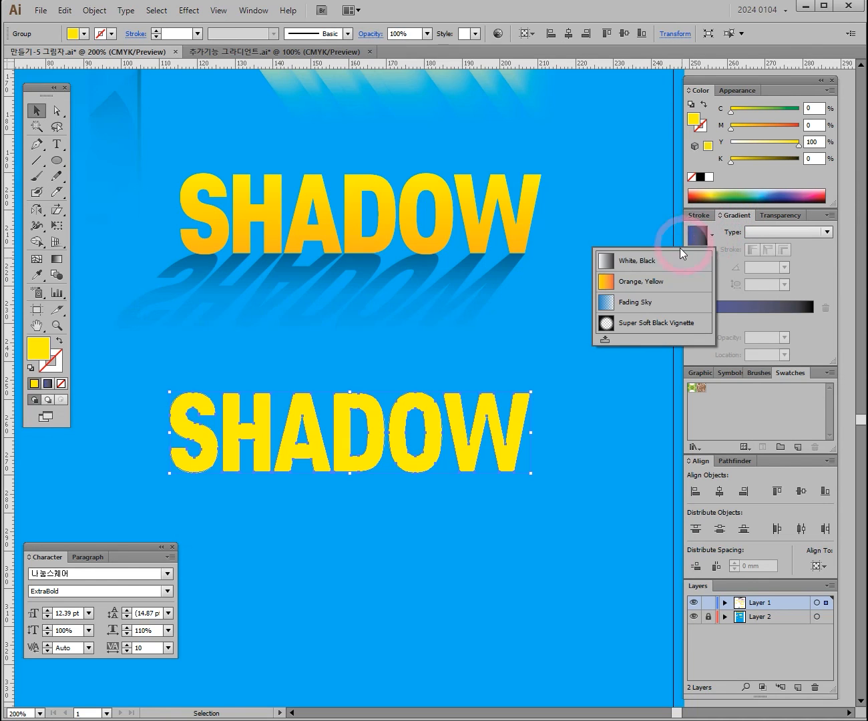
{"action": "left_click", "coordinate": [644, 261]}
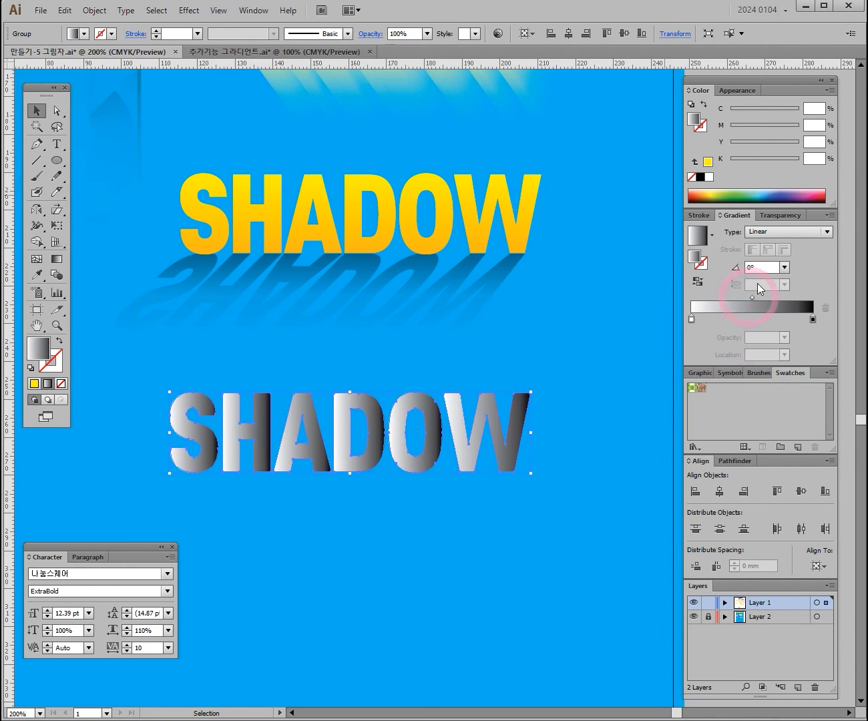
{"action": "left_click_drag", "start_coordinate": [760, 270], "coordinate": [749, 270]}
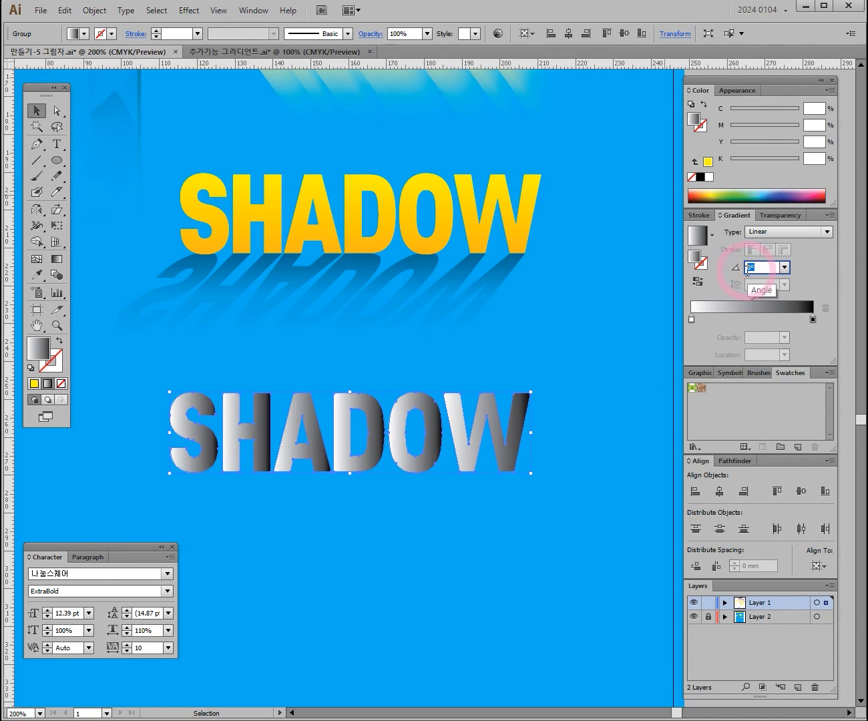
{"action": "key", "text": "Return"}
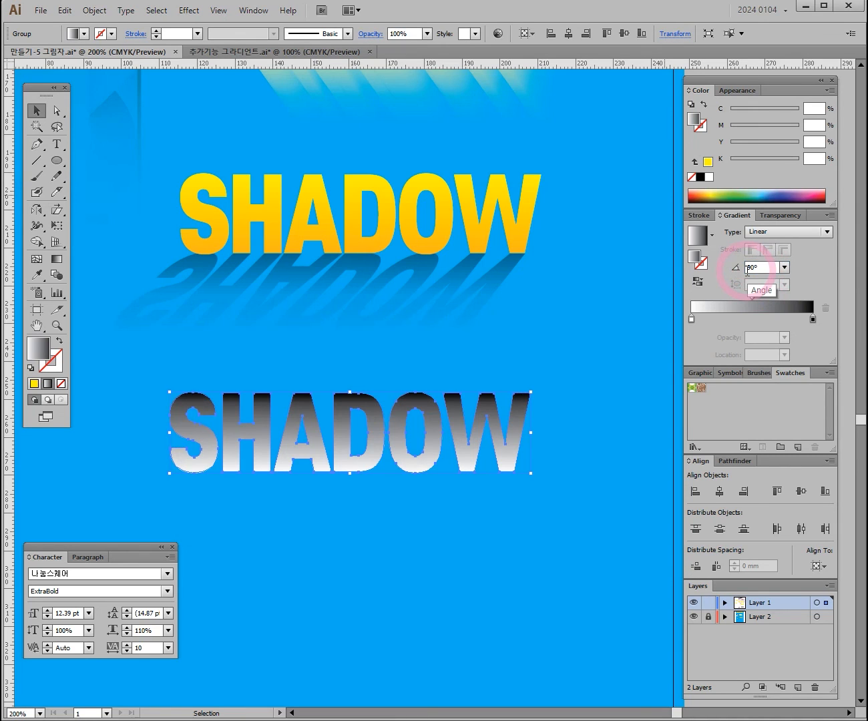
- Recolour the lettering's gradient from orange-yellow (M 21, Y 100) at the start to pure yellow (Y 100, K 0) at the end, and deselect
{"action": "left_click", "coordinate": [692, 318]}
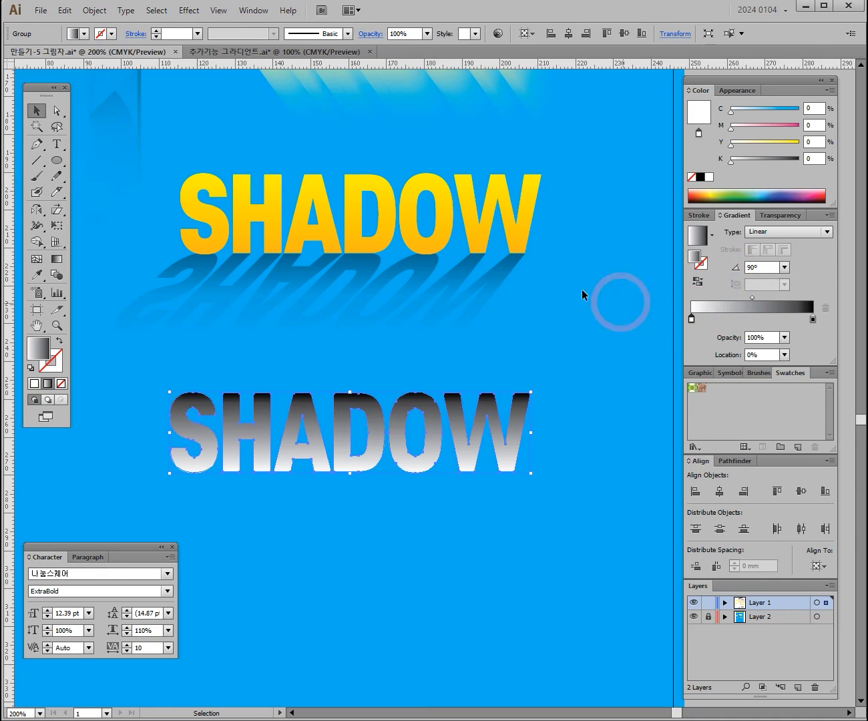
{"action": "left_click_drag", "start_coordinate": [779, 149], "coordinate": [804, 148]}
{"action": "left_click_drag", "start_coordinate": [731, 130], "coordinate": [746, 128]}
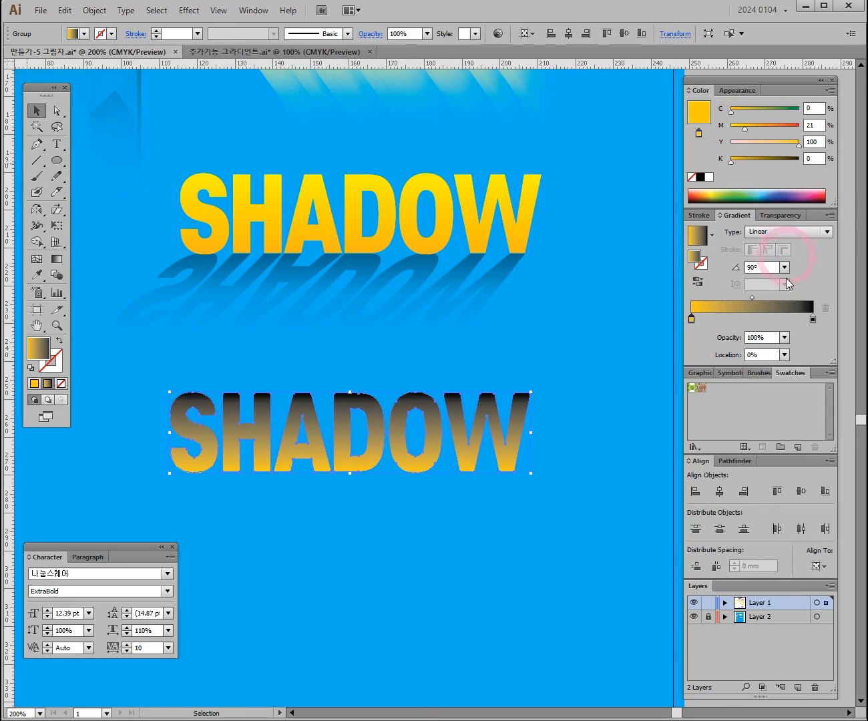
{"action": "left_click", "coordinate": [812, 321]}
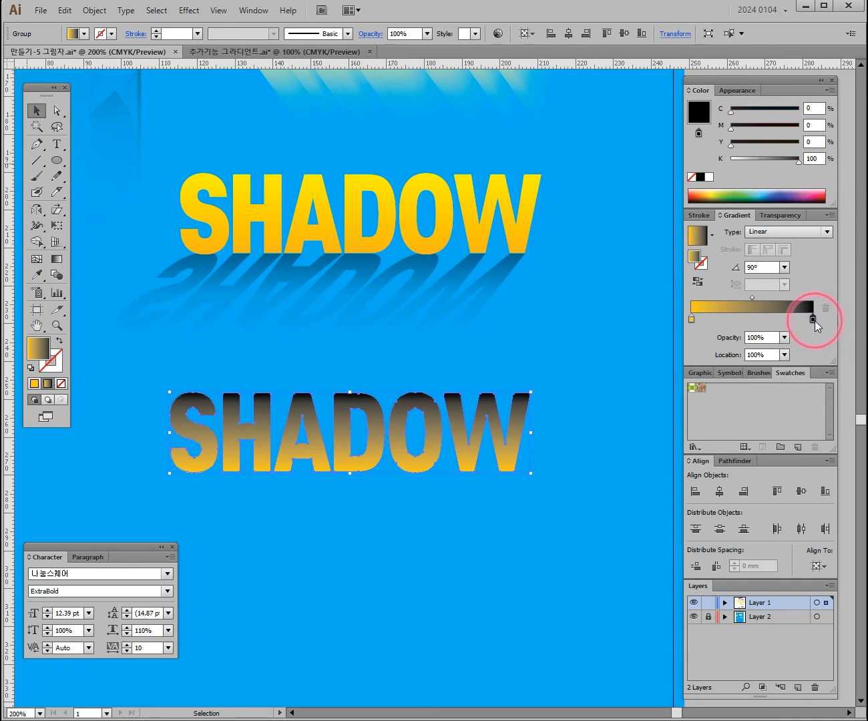
{"action": "left_click_drag", "start_coordinate": [786, 142], "coordinate": [726, 161]}
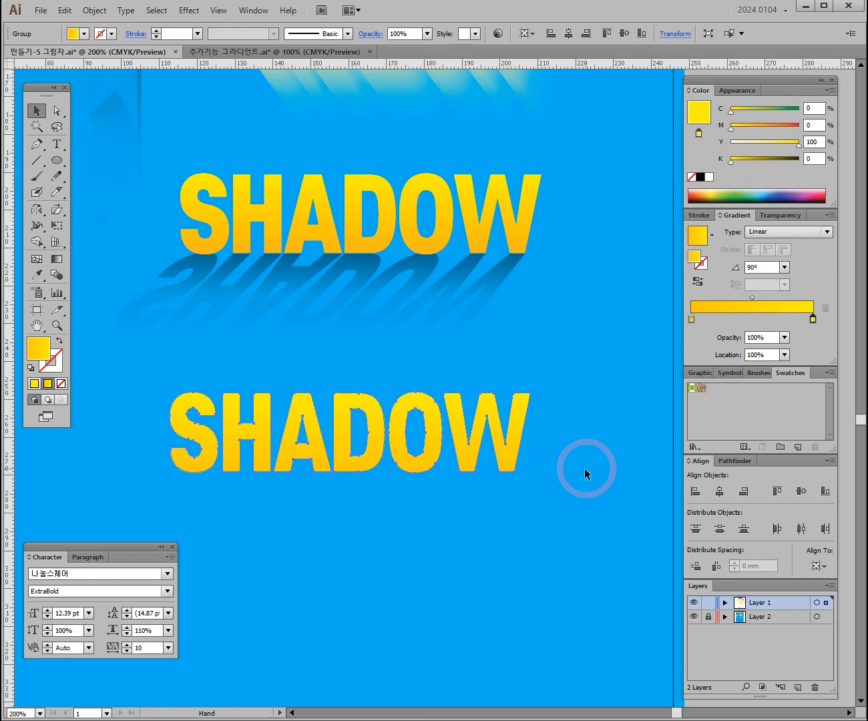
{"action": "left_click", "coordinate": [597, 417]}
{"action": "left_click_drag", "start_coordinate": [583, 465], "coordinate": [616, 360]}
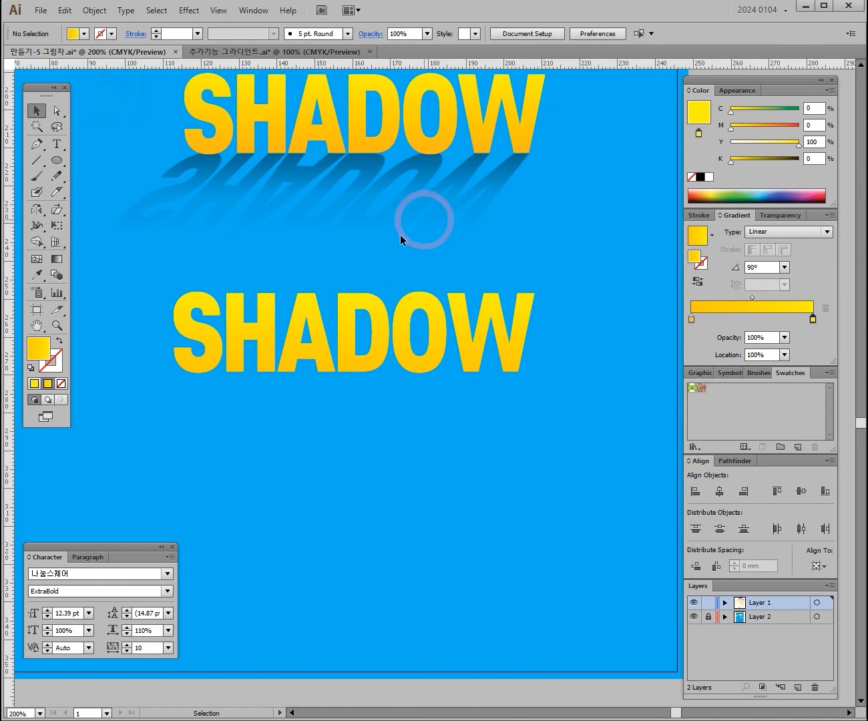
{"action": "left_click", "coordinate": [37, 111]}
{"action": "left_click_drag", "start_coordinate": [377, 308], "coordinate": [399, 428]}
{"action": "key", "text": "alt"}
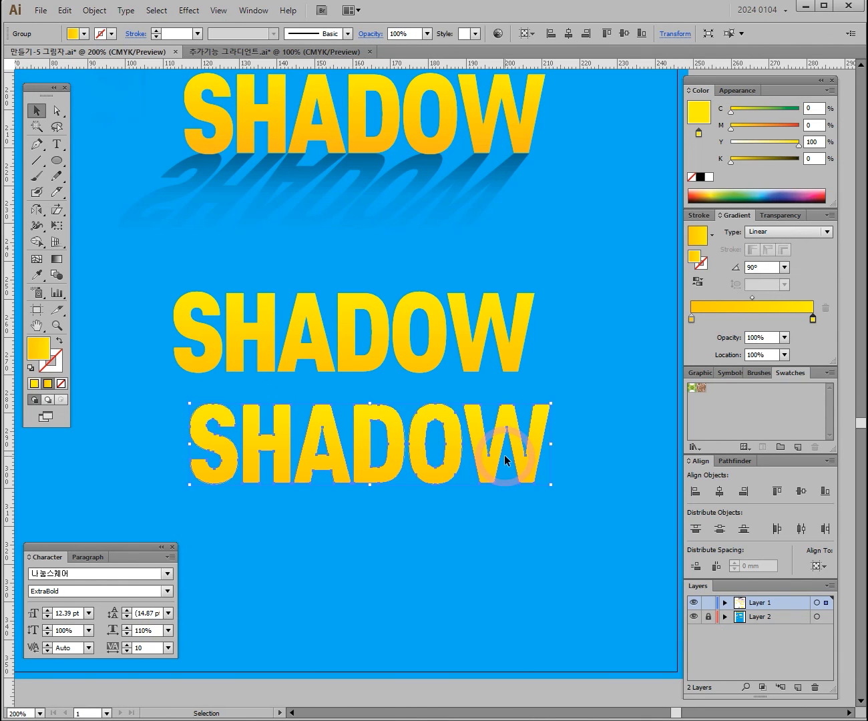
{"action": "key", "text": "ctrl"}
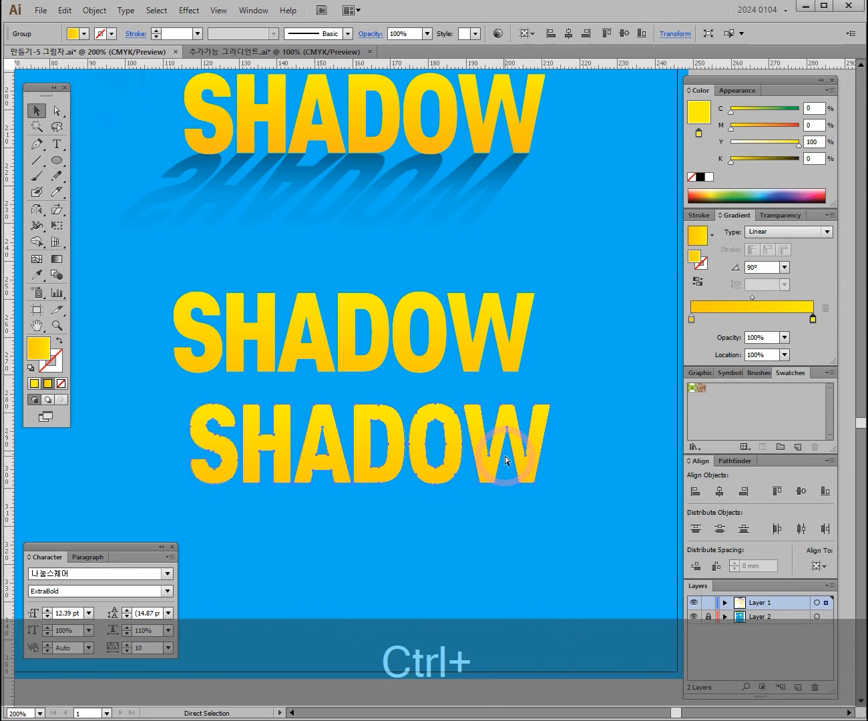
{"action": "key", "text": "ctrl+z"}
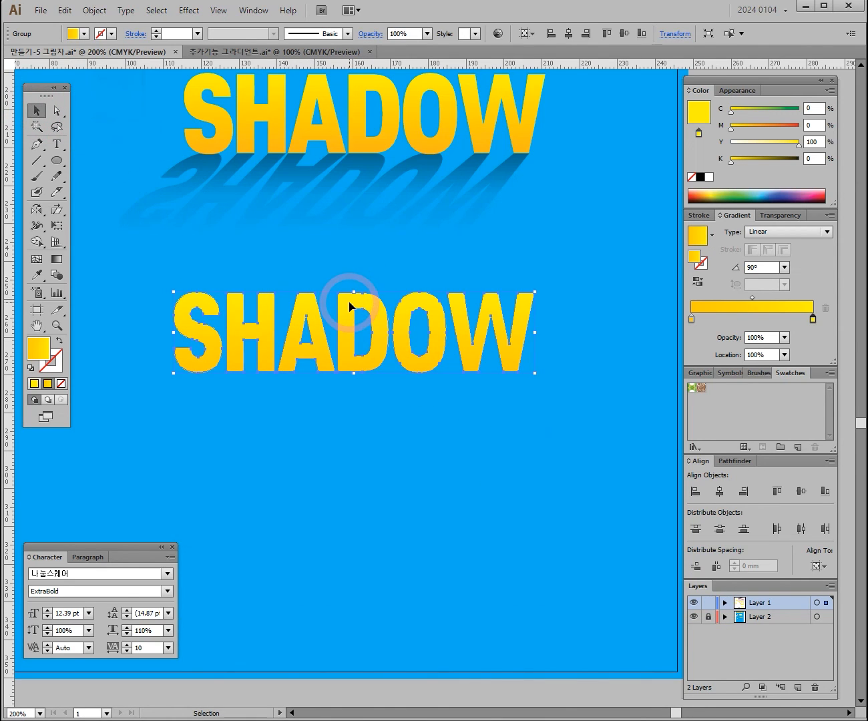
- Make a copy of the gradient SHADOW lettering reflected across the horizontal axis, and move the flipped copy below the original
{"action": "left_click", "coordinate": [34, 211]}
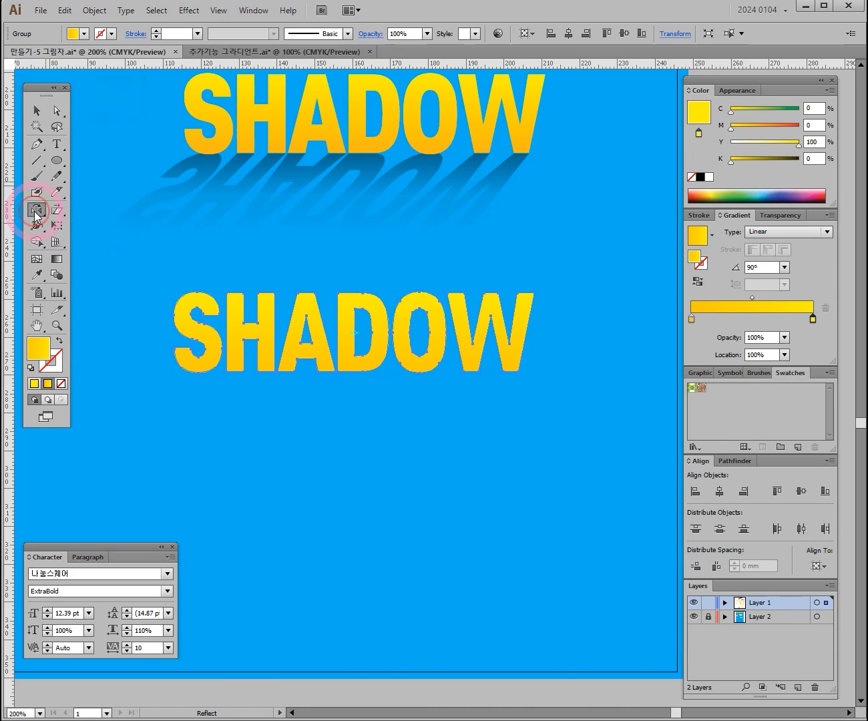
{"action": "left_click_drag", "start_coordinate": [34, 210], "coordinate": [74, 228]}
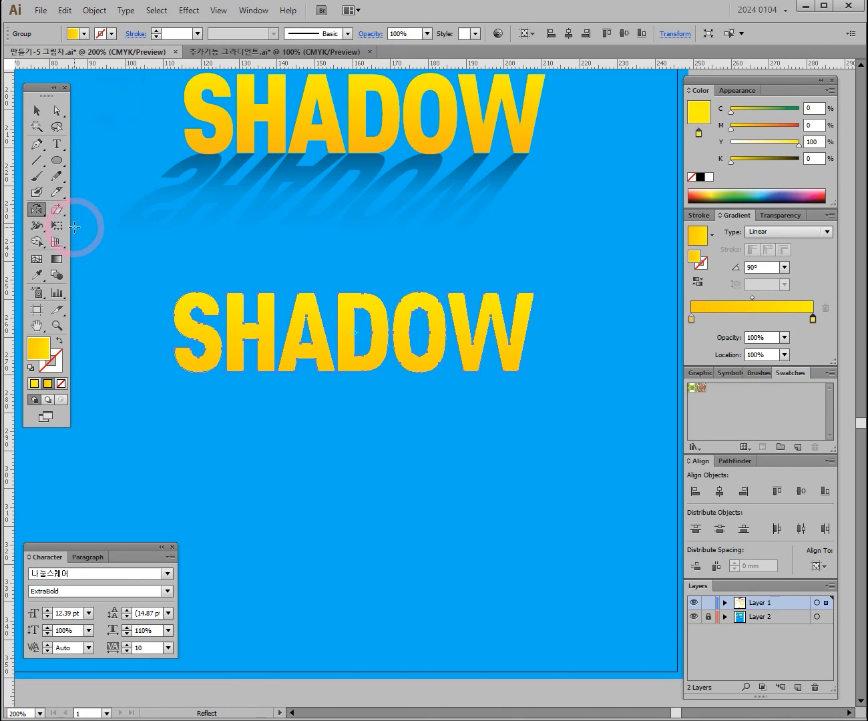
{"action": "double_click", "coordinate": [36, 210]}
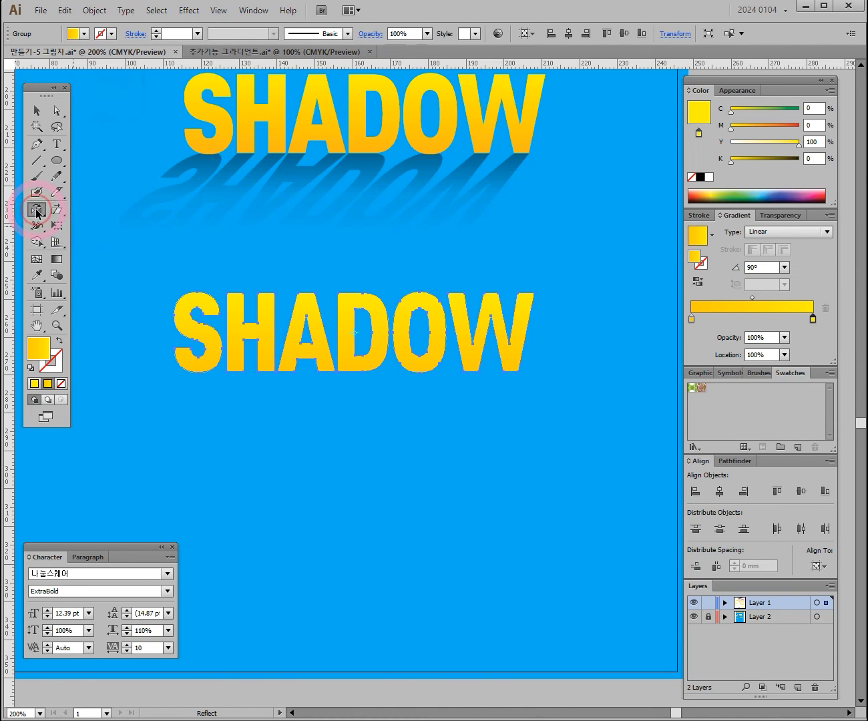
{"action": "left_click_drag", "start_coordinate": [546, 194], "coordinate": [635, 203]}
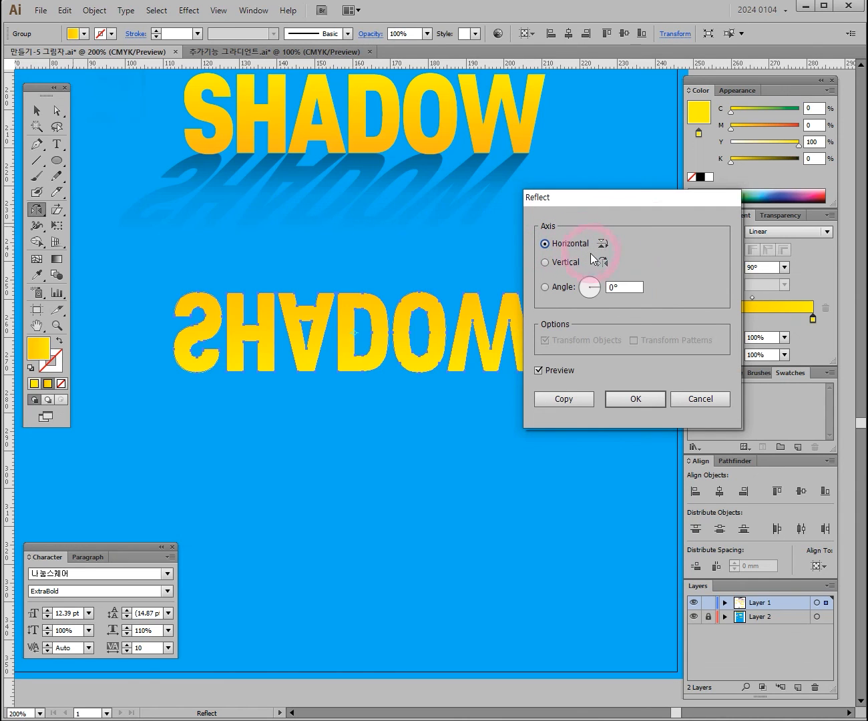
{"action": "left_click", "coordinate": [539, 369]}
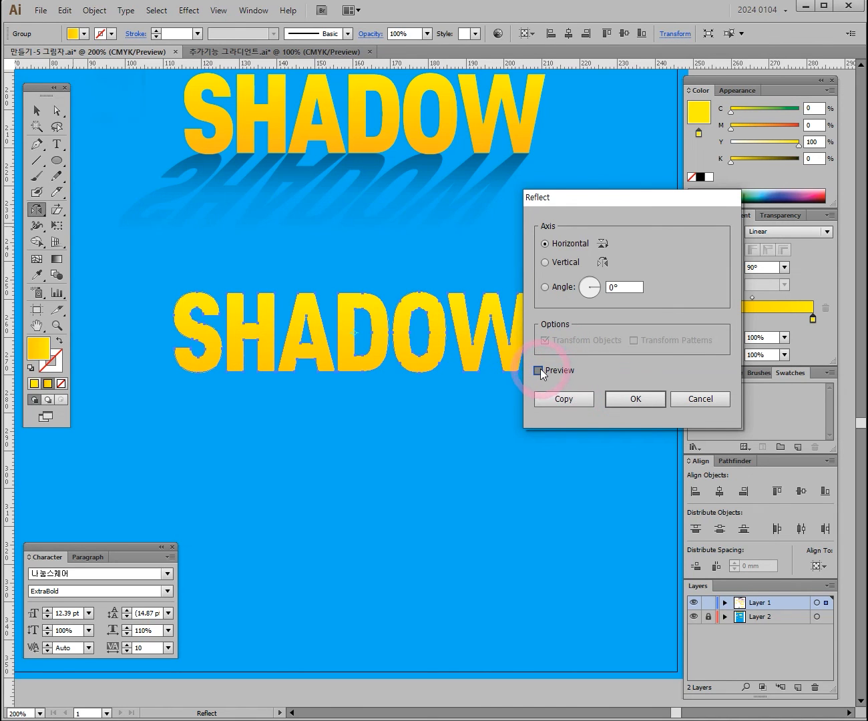
{"action": "left_click", "coordinate": [540, 368]}
{"action": "left_click", "coordinate": [568, 402]}
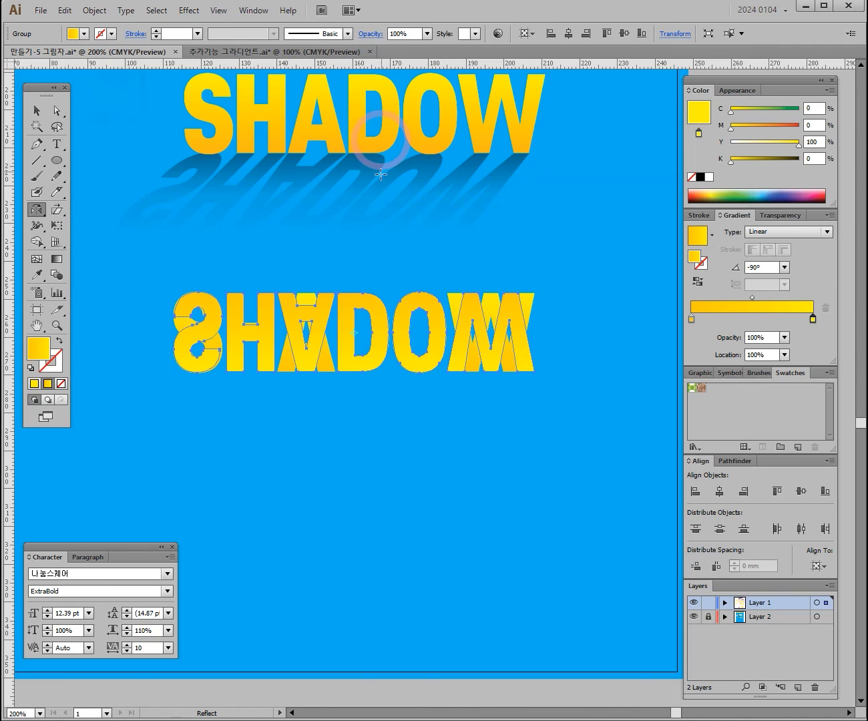
{"action": "left_click", "coordinate": [36, 109]}
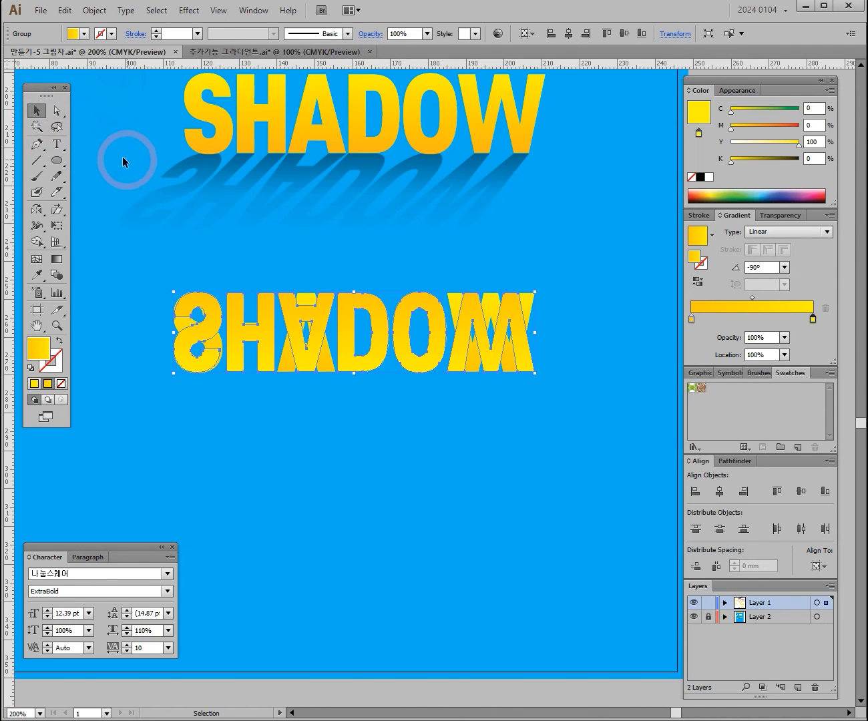
{"action": "left_click_drag", "start_coordinate": [370, 312], "coordinate": [400, 429]}
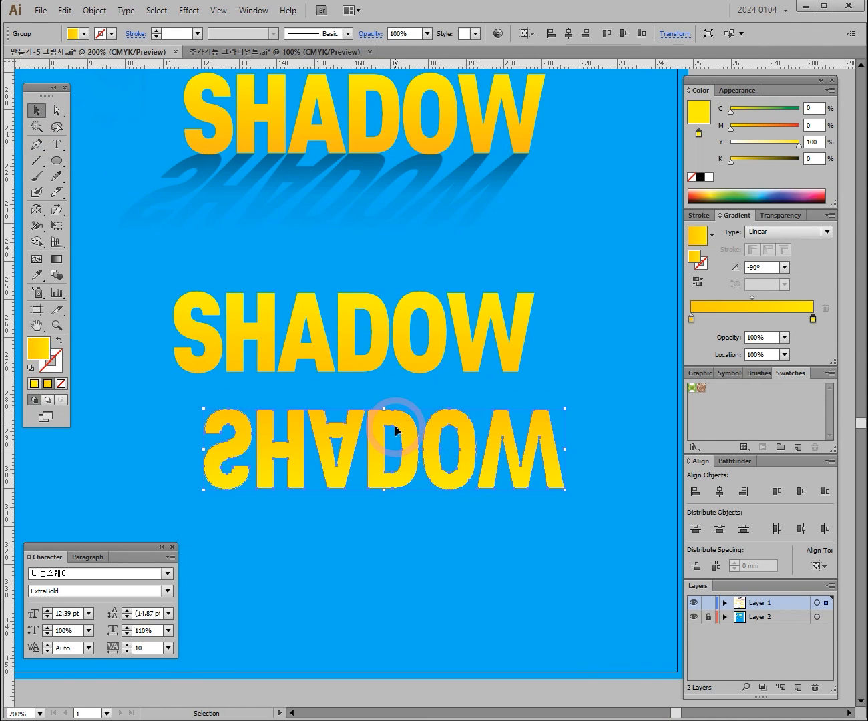
- Shear the flipped SHADOW copy along the horizontal axis with a shear angle of -150°
{"action": "left_click", "coordinate": [58, 214]}
{"action": "left_click_drag", "start_coordinate": [59, 213], "coordinate": [98, 227]}
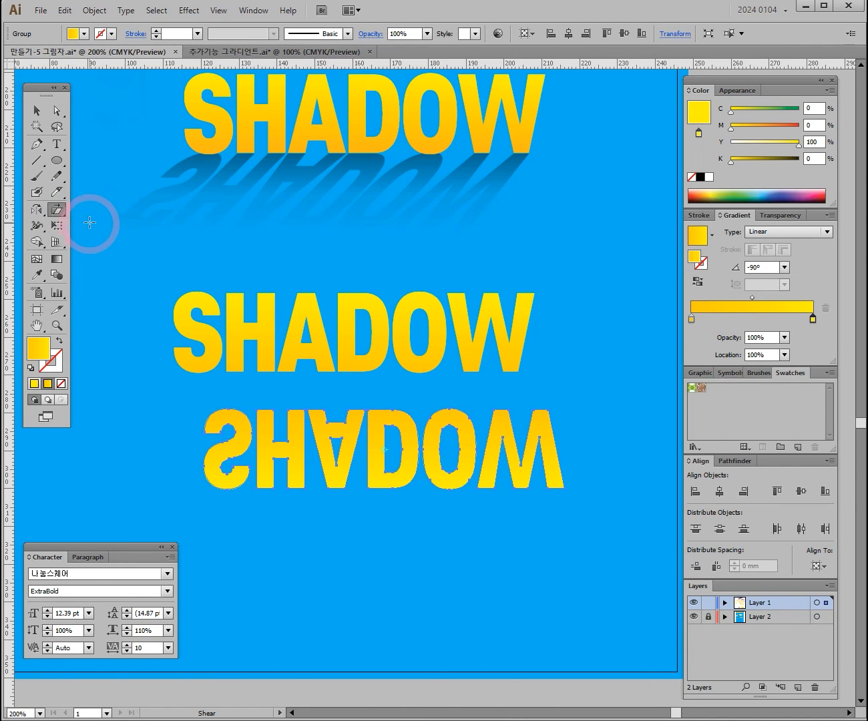
{"action": "double_click", "coordinate": [57, 211]}
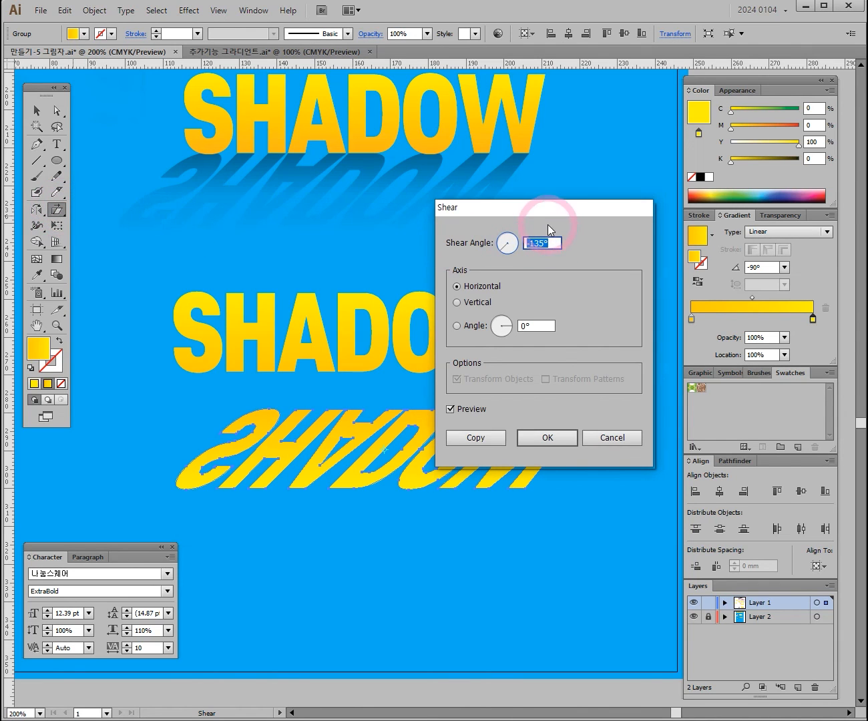
{"action": "left_click_drag", "start_coordinate": [544, 212], "coordinate": [474, 152]}
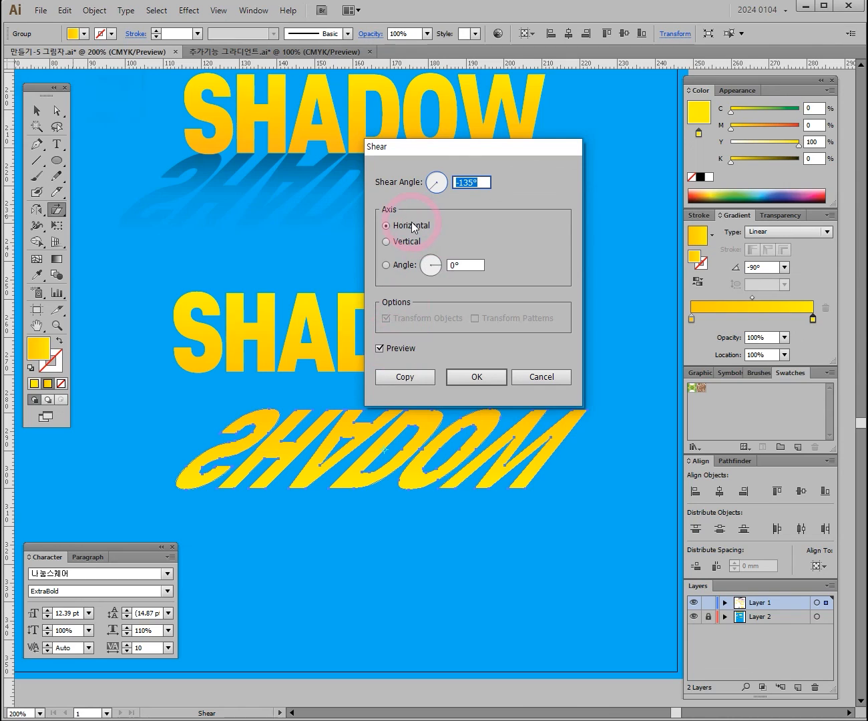
{"action": "left_click", "coordinate": [483, 182]}
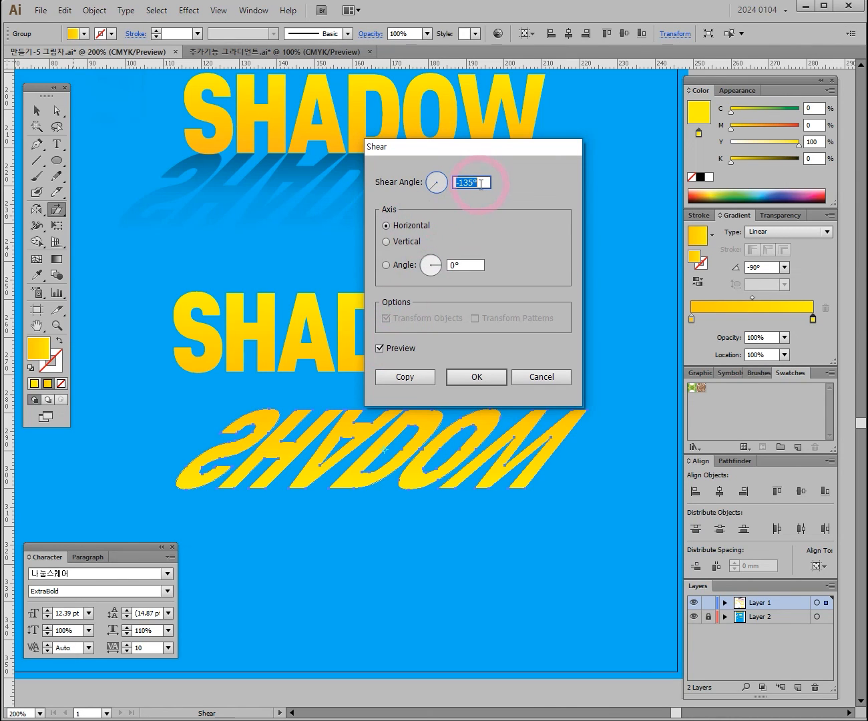
{"action": "left_click", "coordinate": [441, 186]}
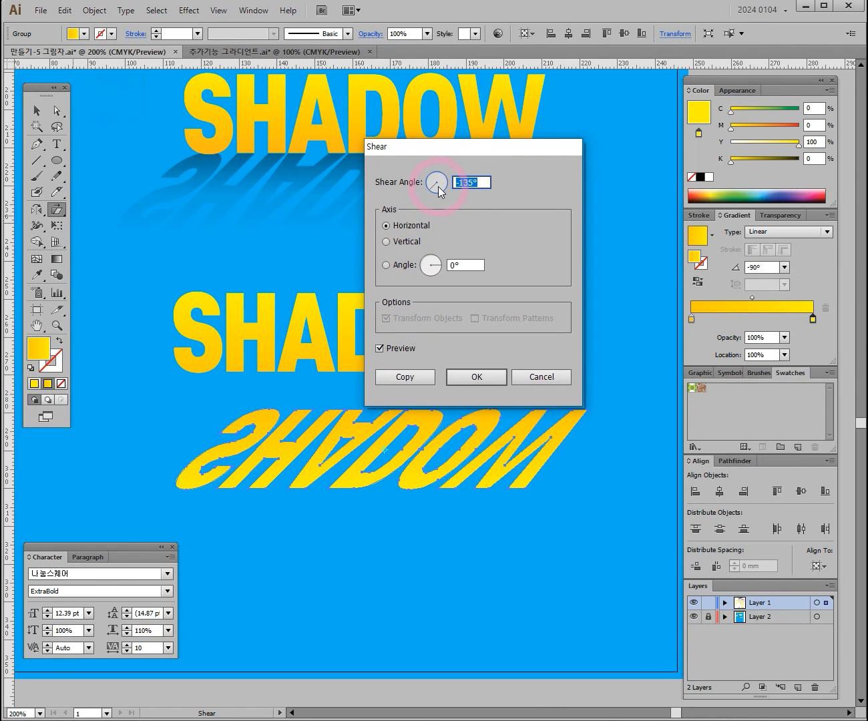
{"action": "left_click_drag", "start_coordinate": [438, 187], "coordinate": [438, 187]}
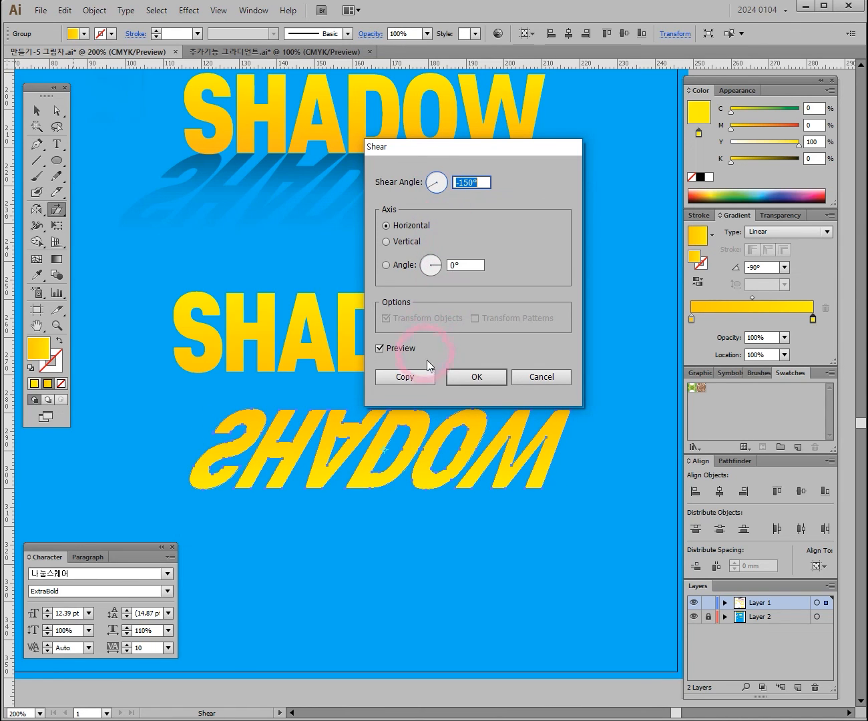
{"action": "left_click", "coordinate": [474, 375]}
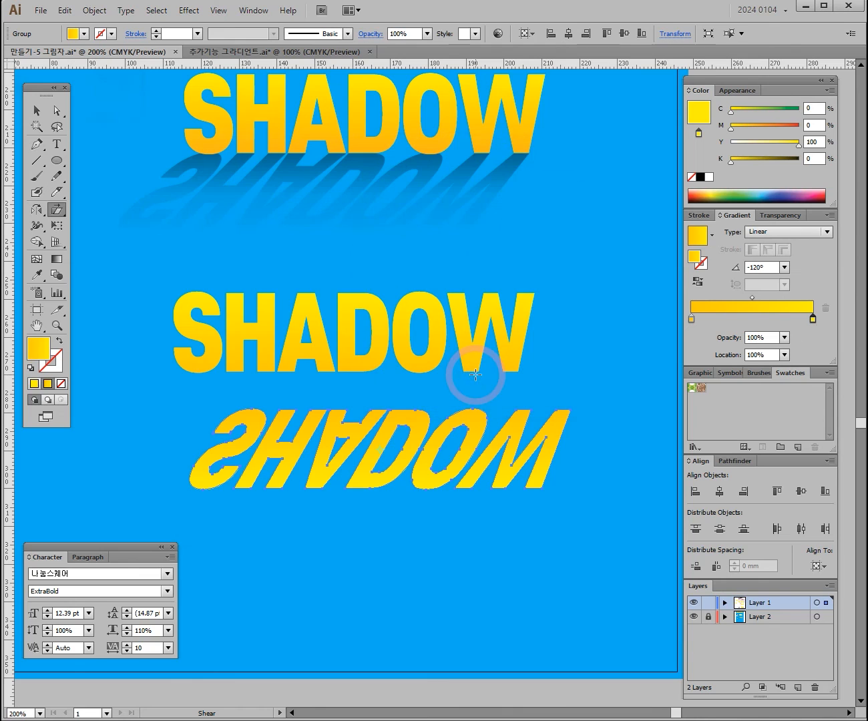
- Move the slanted copy up and to the left so its top edge meets the base of the upright SHADOW lettering
{"action": "left_click", "coordinate": [38, 111]}
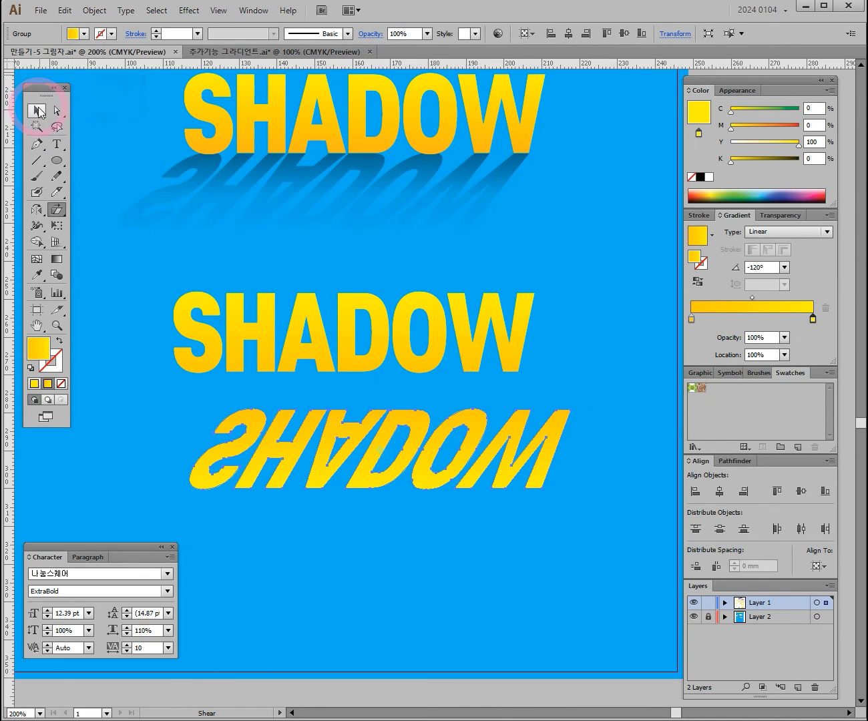
{"action": "left_click", "coordinate": [347, 405], "text": "ctrl"}
{"action": "left_click_drag", "start_coordinate": [415, 423], "coordinate": [336, 365]}
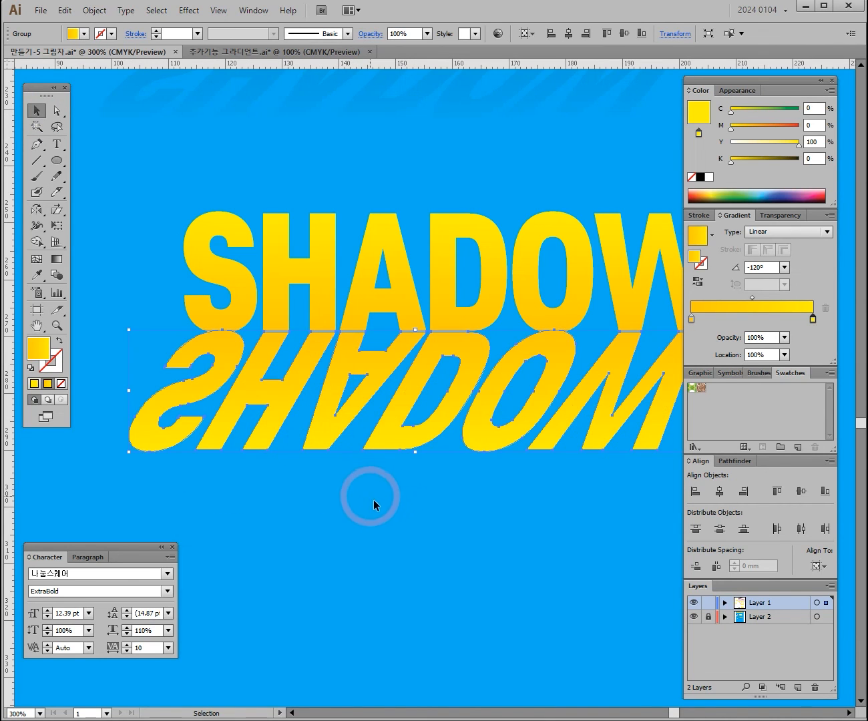
- Fill the slanted copy with the White, Black gradient and reverse it so black meets the lettering's base and white lies at the far edge
{"action": "left_click", "coordinate": [738, 221]}
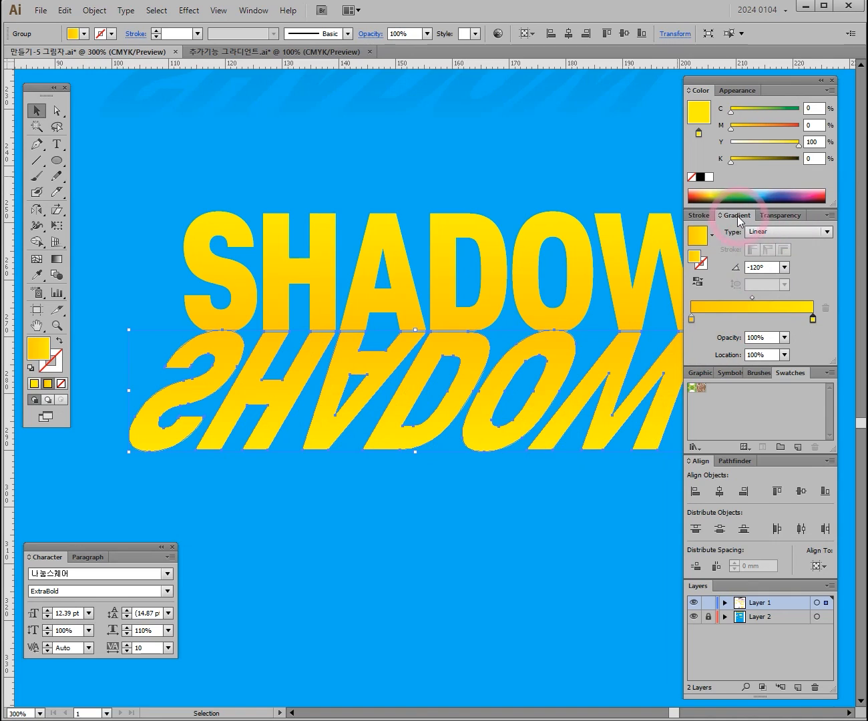
{"action": "left_click", "coordinate": [711, 235]}
{"action": "left_click", "coordinate": [644, 260]}
{"action": "left_click", "coordinate": [696, 282]}
{"action": "left_click", "coordinate": [696, 283]}
{"action": "left_click", "coordinate": [696, 282]}
{"action": "left_click", "coordinate": [502, 374], "text": "ctrl+alt"}
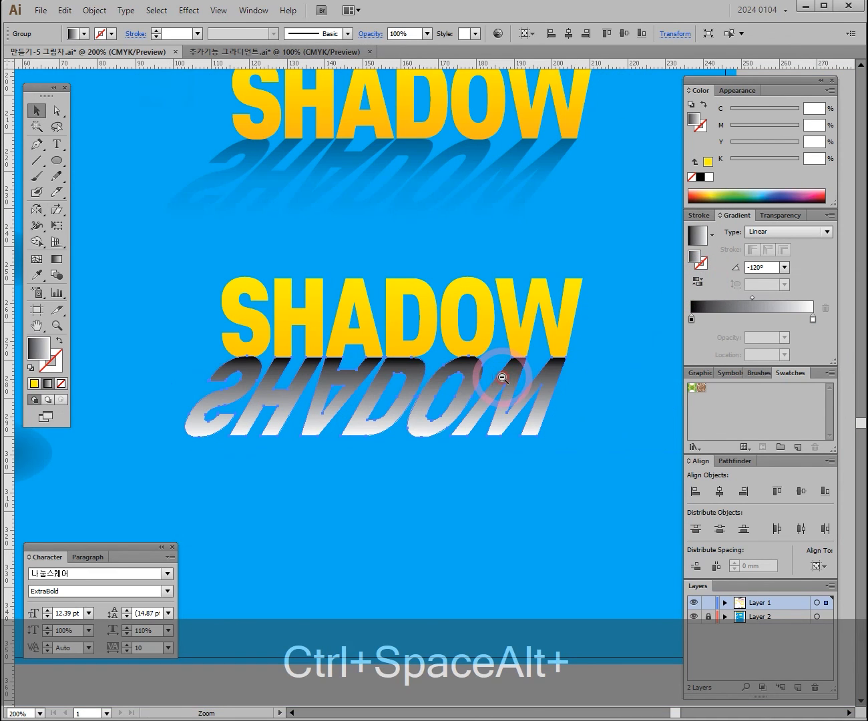
{"action": "left_click", "coordinate": [753, 297]}
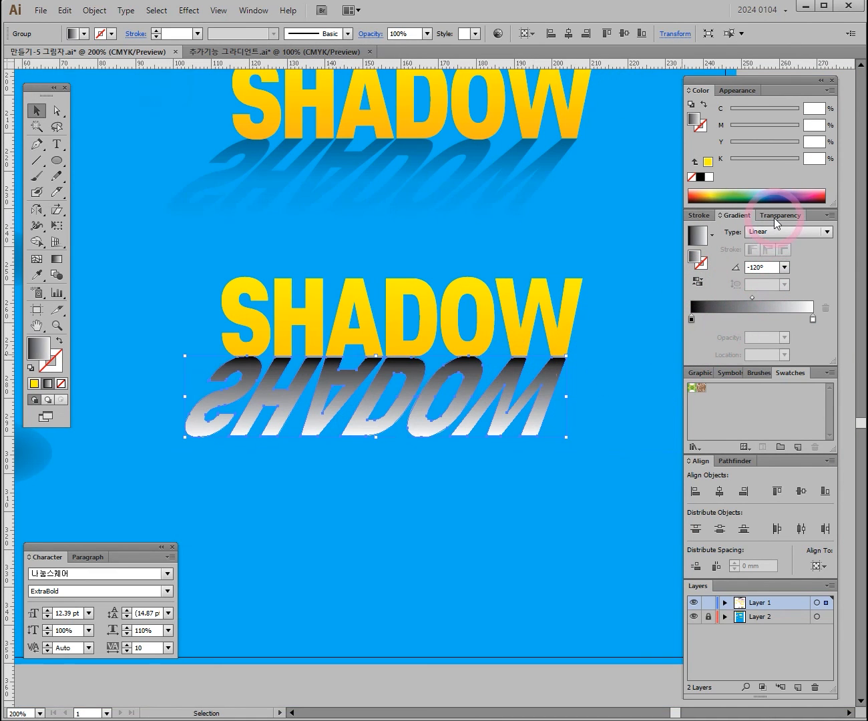
- Set the slanted shadow copy's blending mode to Multiply and its opacity to 40%
{"action": "left_click", "coordinate": [774, 218]}
{"action": "left_click", "coordinate": [745, 232]}
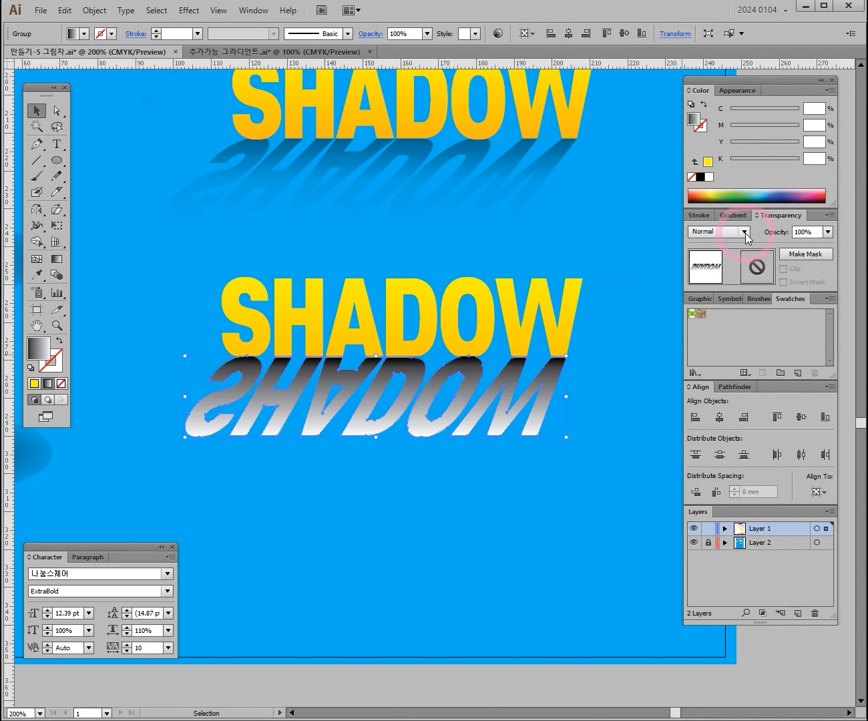
{"action": "left_click", "coordinate": [723, 276]}
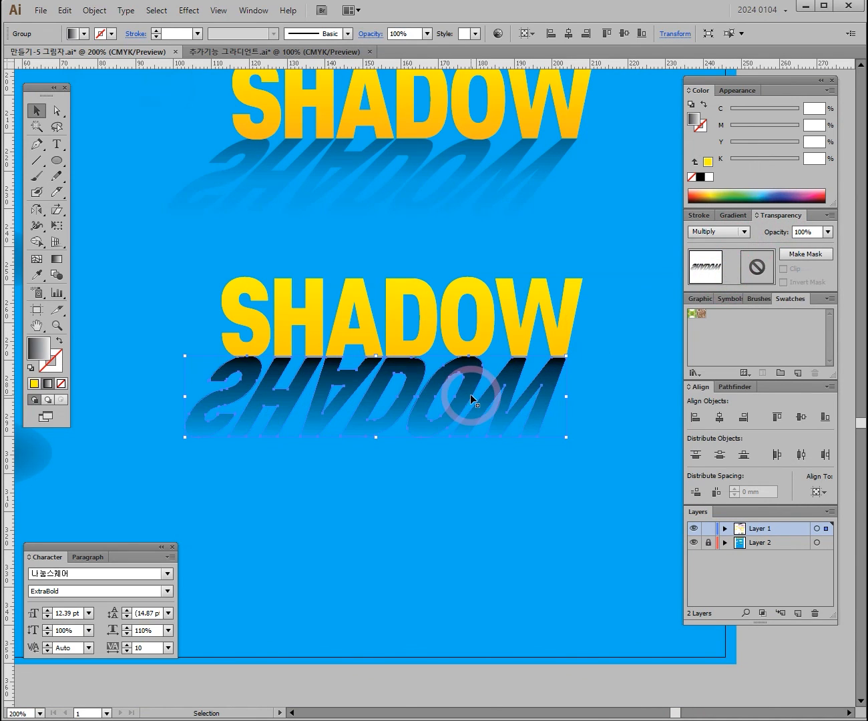
{"action": "left_click", "coordinate": [830, 239]}
{"action": "left_click", "coordinate": [842, 308]}
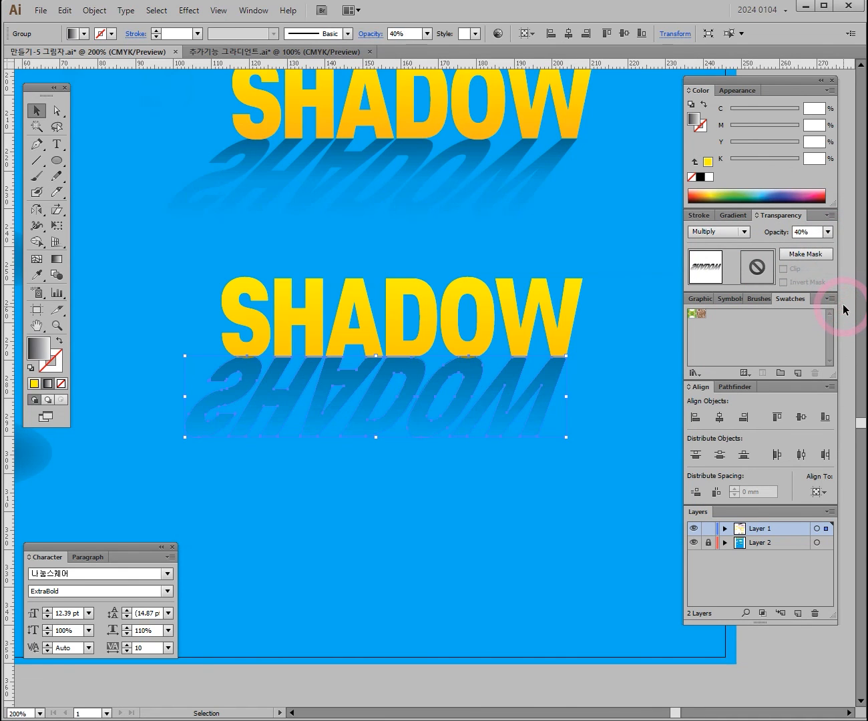
- Shift the midpoint of the slanted shadow copy's gradient toward the black end, to a location of about 40%
{"action": "left_click", "coordinate": [732, 215]}
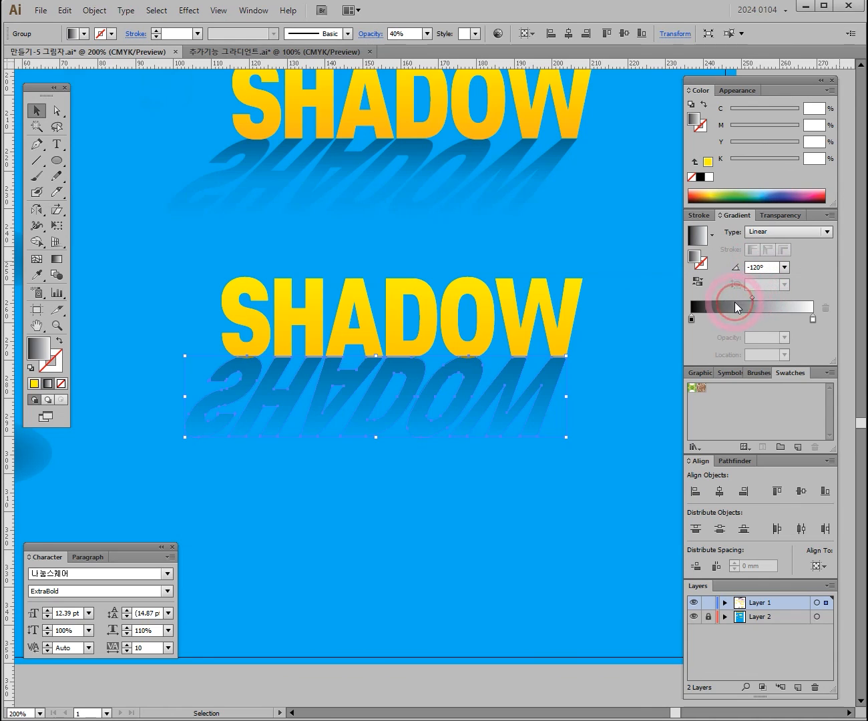
{"action": "mouse_move", "coordinate": [750, 295]}
{"action": "left_mouse_down"}
{"action": "mouse_move", "coordinate": [715, 299]}
{"action": "mouse_move", "coordinate": [785, 300]}
{"action": "mouse_move", "coordinate": [740, 300]}
{"action": "left_mouse_up"}
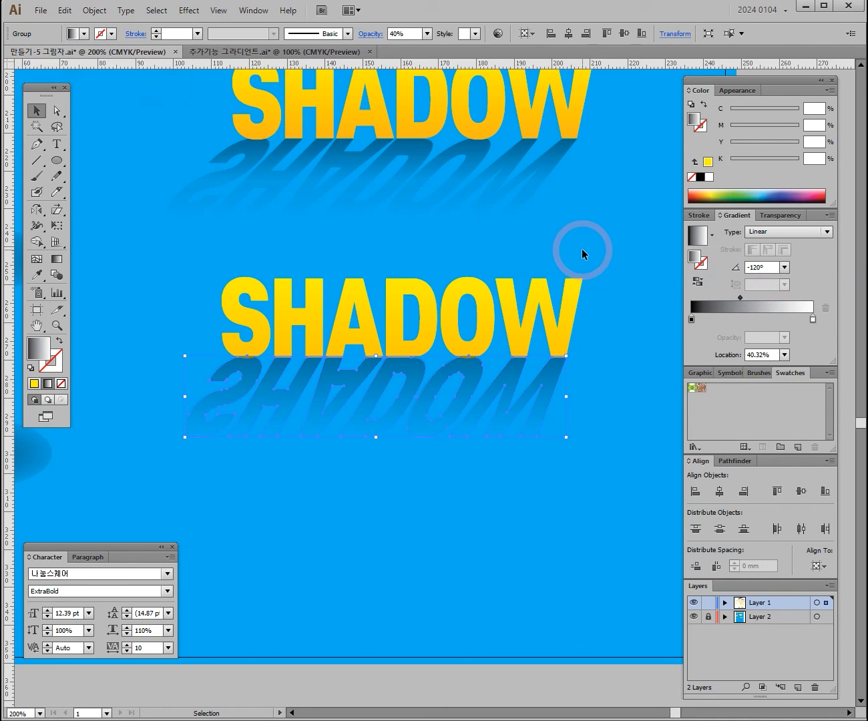
{"action": "left_click", "coordinate": [581, 248]}
- Bring the upright lower SHADOW lettering to the front, above the slanted shadow copy that overlaps the base of its letters
{"action": "key", "text": "ctrl+space"}
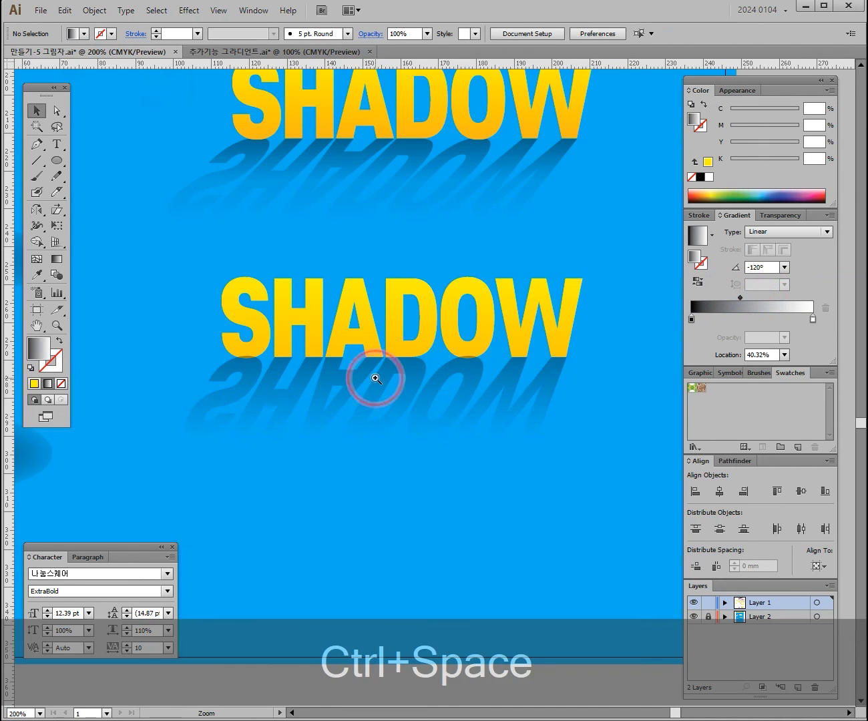
{"action": "left_click", "coordinate": [375, 378]}
{"action": "key", "text": "ctrl+space"}
{"action": "left_click", "coordinate": [459, 417]}
{"action": "key", "text": "ctrl+space"}
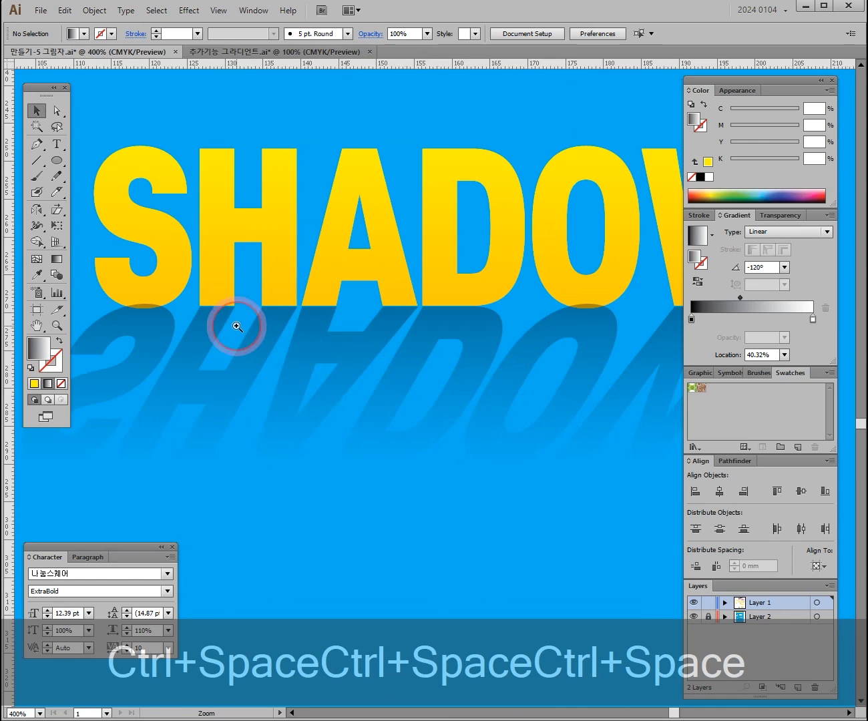
{"action": "left_click", "coordinate": [236, 325]}
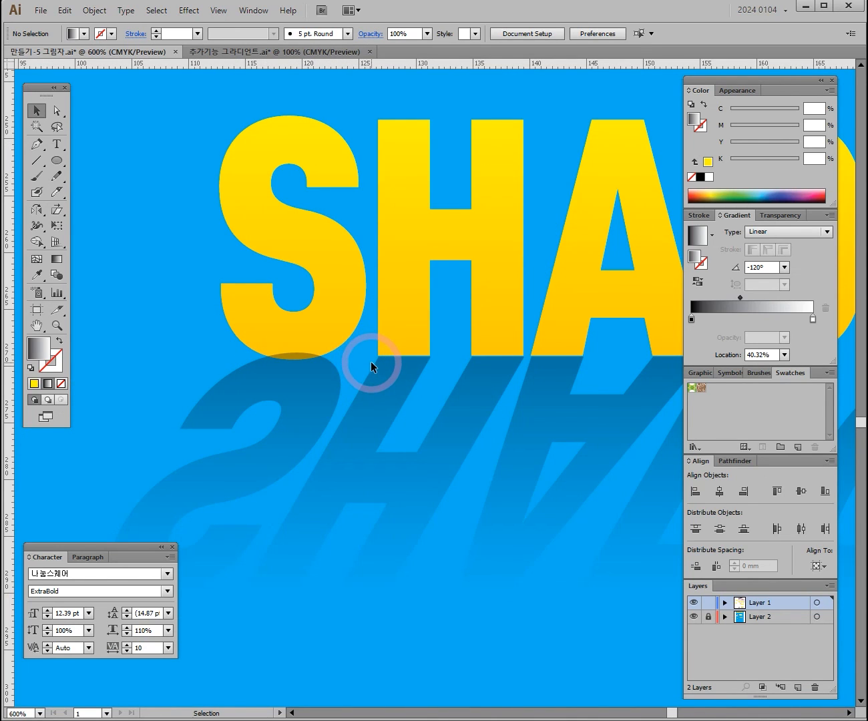
{"action": "left_click", "coordinate": [341, 319]}
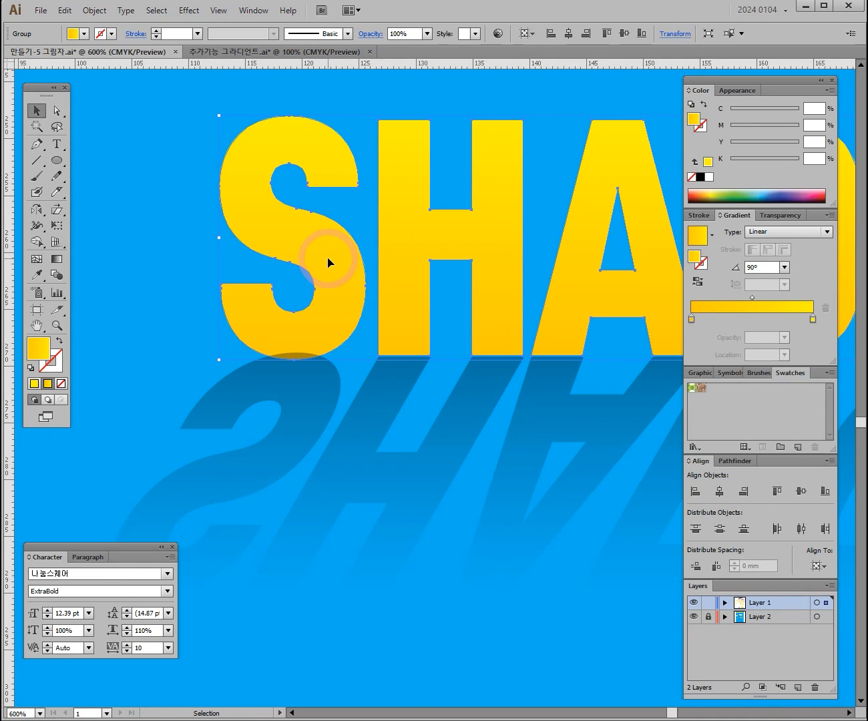
{"action": "right_click", "coordinate": [328, 262]}
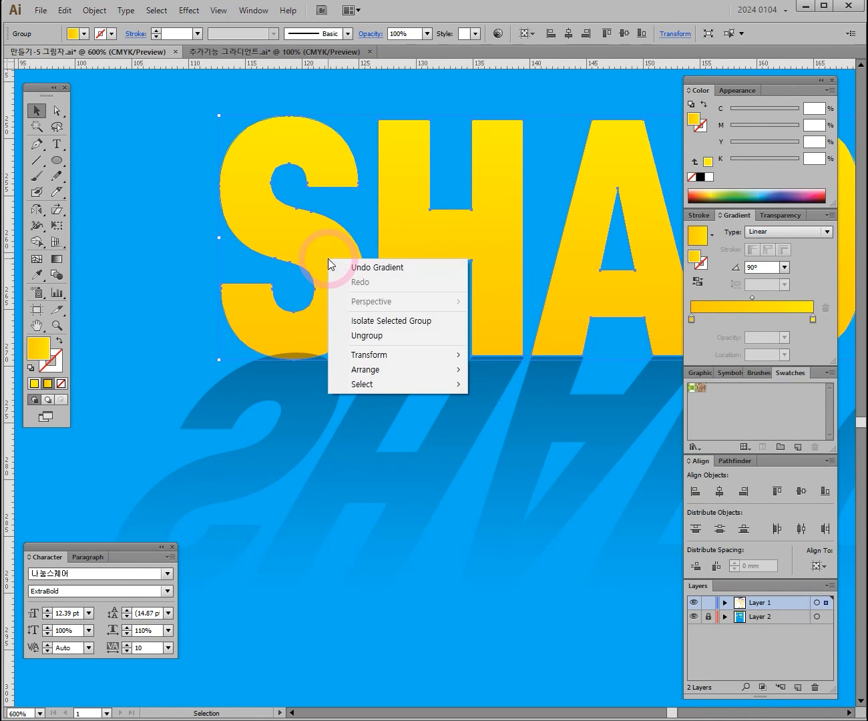
{"action": "mouse_move", "coordinate": [452, 365]}
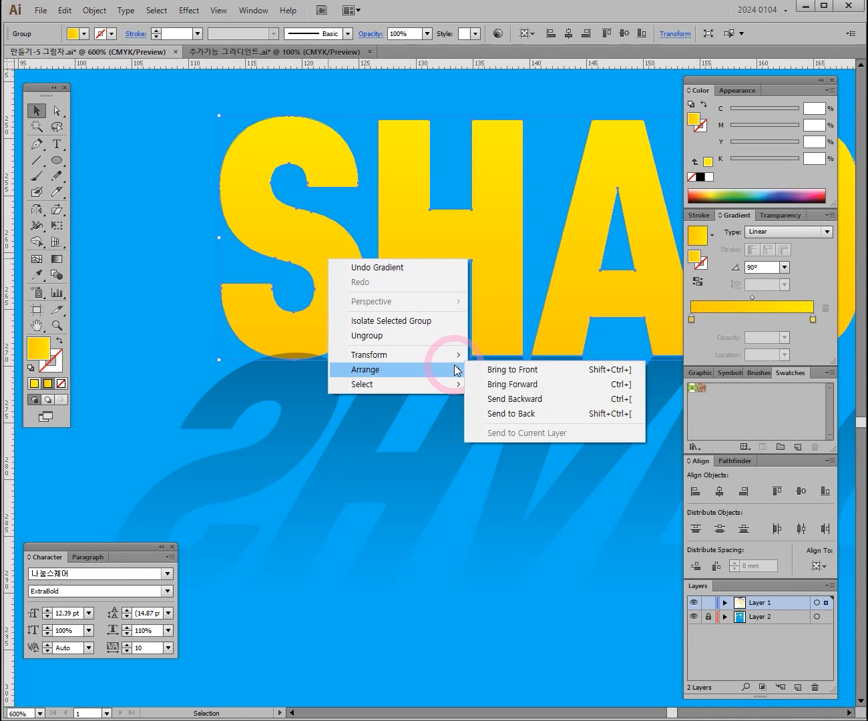
{"action": "left_click", "coordinate": [549, 369]}
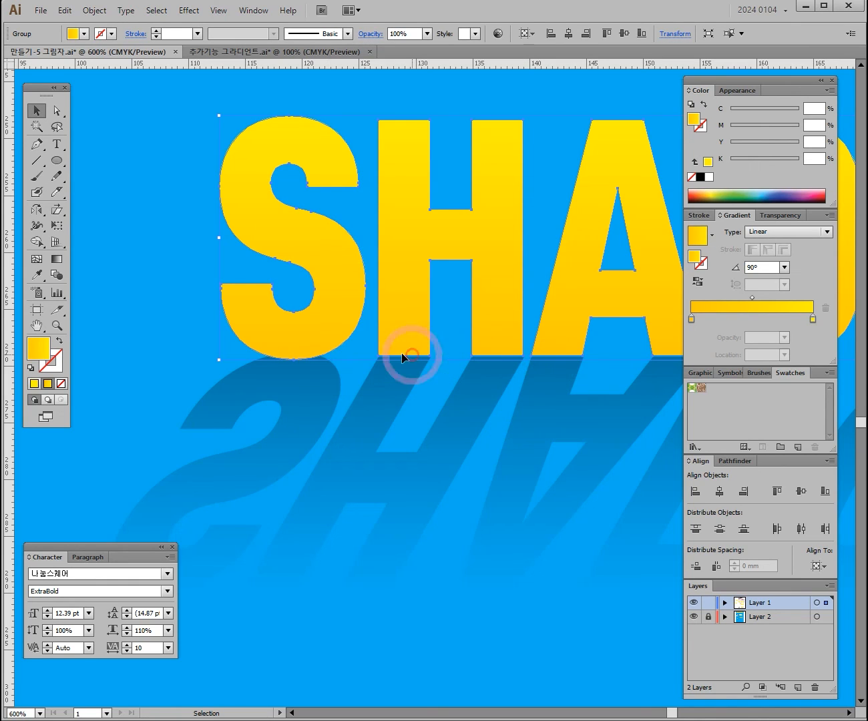
- Undo and reapply the bring-to-front change on the upright SHADOW lettering twice, leaving it in front and deselected
{"action": "key", "text": "ctrl+z"}
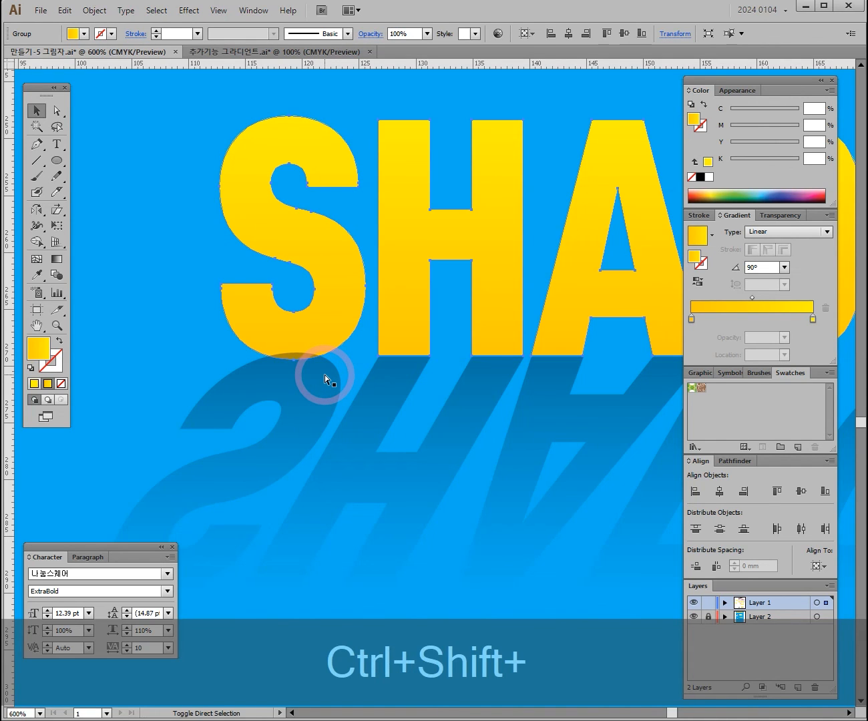
{"action": "key", "text": "ctrl+shift+z"}
{"action": "key", "text": "ctrl+z"}
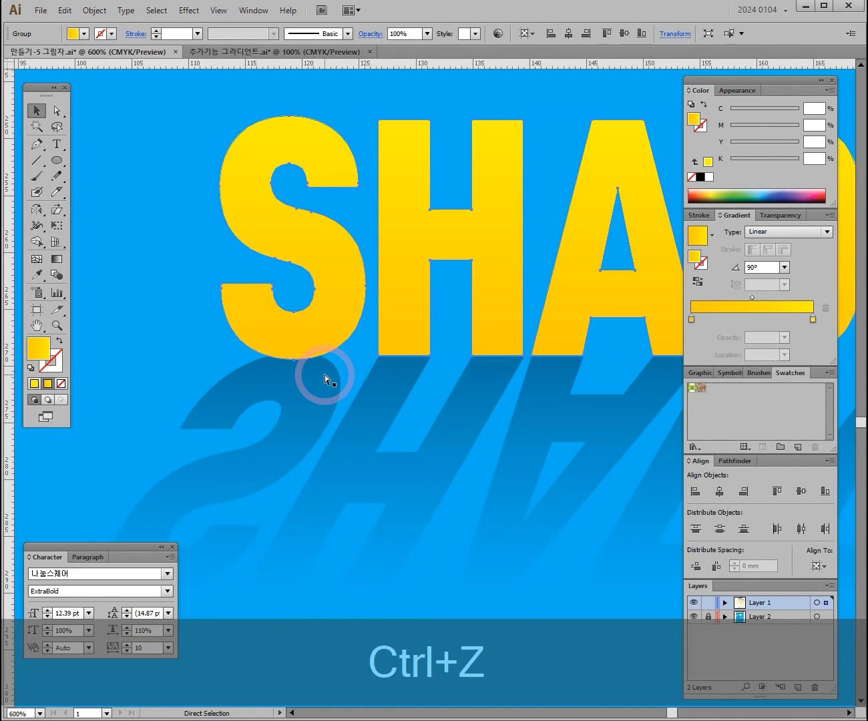
{"action": "key", "text": "ctrl+shift+z"}
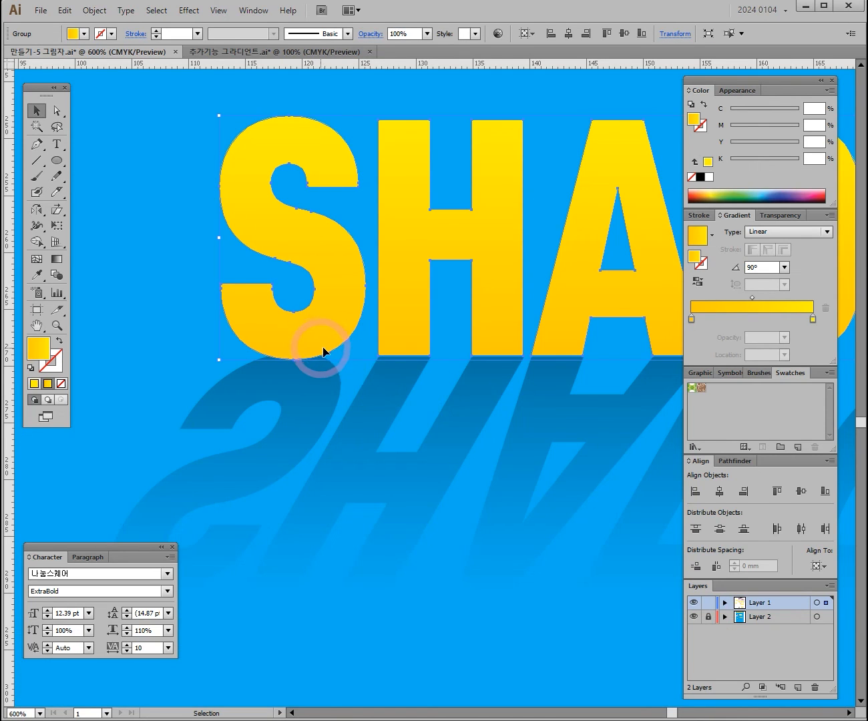
{"action": "left_click", "coordinate": [164, 287]}
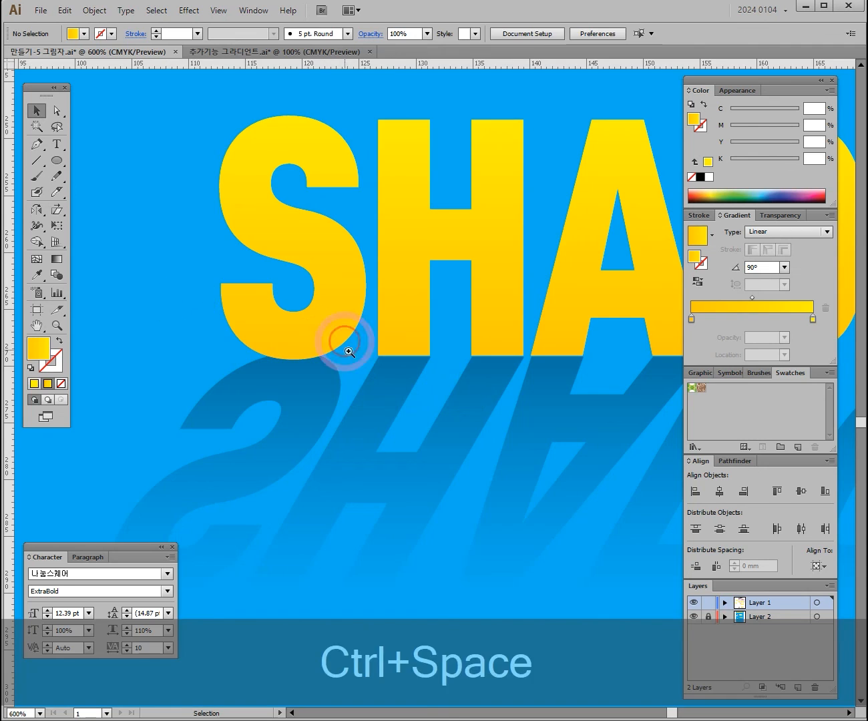
- Review the finished shadow effects across the artboard, from the 그림자 lettering and phone reflections to the spheres and slanted SHADOW shadows
{"action": "left_click", "coordinate": [493, 382], "text": "ctrl+alt"}
{"action": "left_click", "coordinate": [493, 381], "text": "ctrl+alt"}
{"action": "left_click", "coordinate": [493, 381], "text": "ctrl+alt"}
{"action": "left_click", "coordinate": [509, 494], "text": "ctrl+alt"}
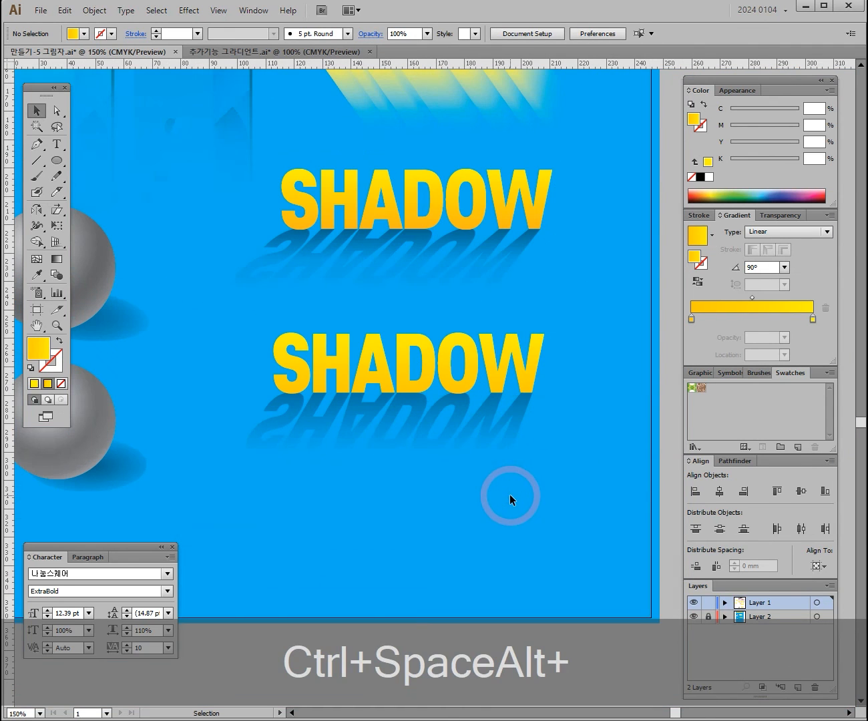
{"action": "left_click", "coordinate": [352, 298], "text": "ctrl+alt"}
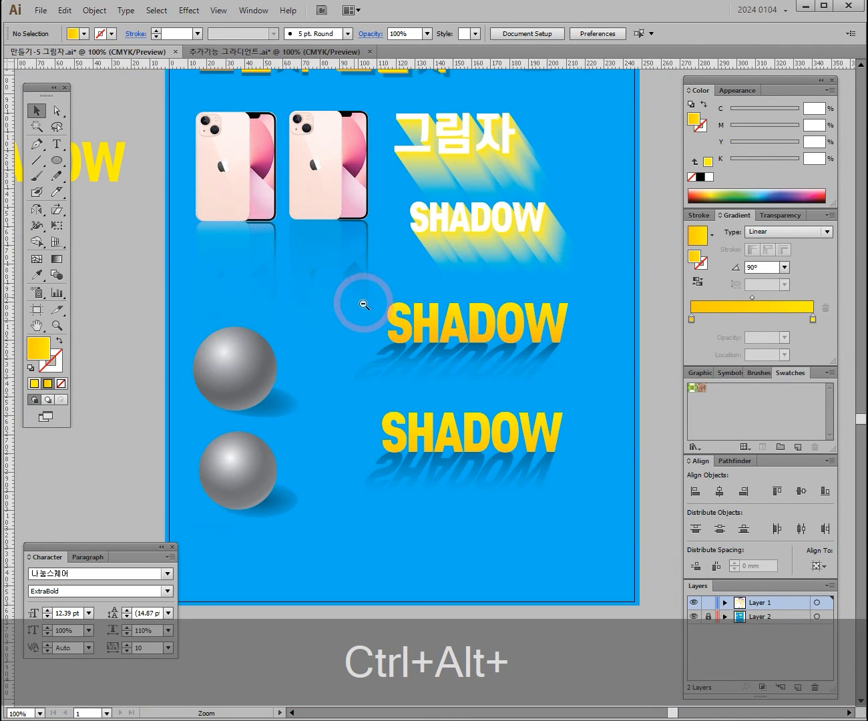
{"action": "left_click", "coordinate": [385, 312], "text": "ctrl+alt"}
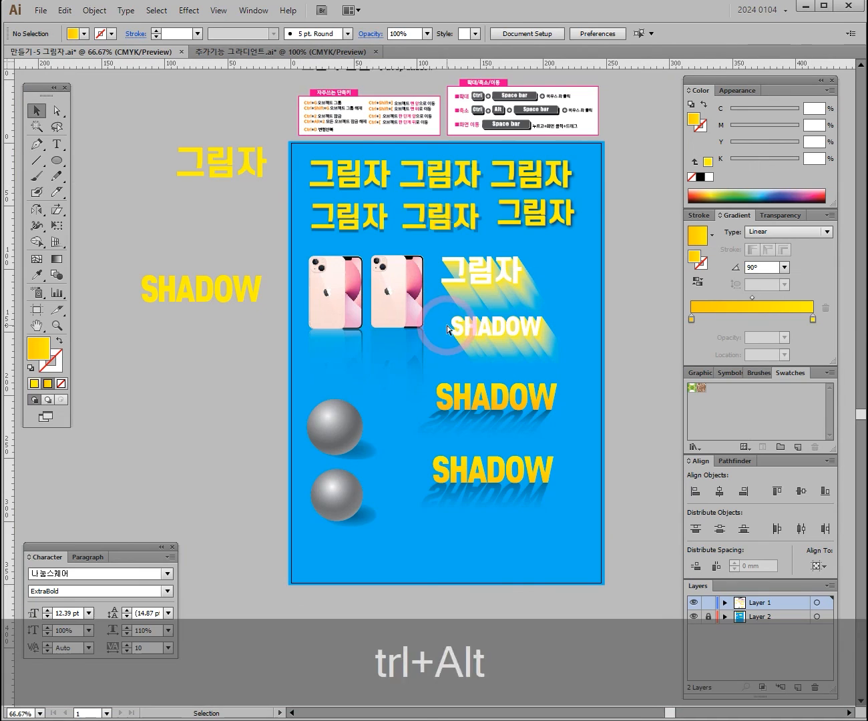
{"action": "left_click", "coordinate": [448, 325], "text": "ctrl"}
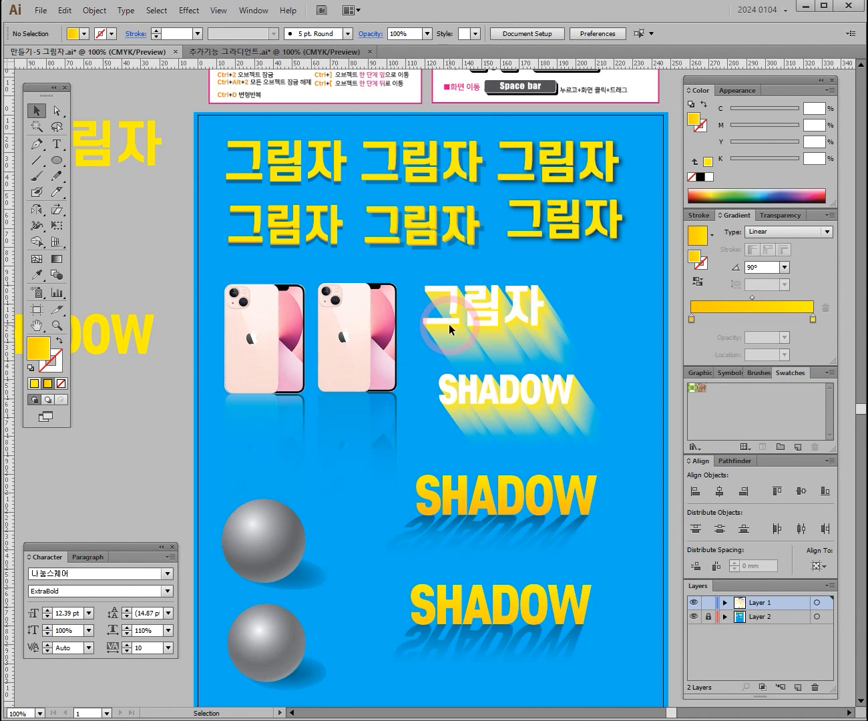
{"action": "left_click", "coordinate": [430, 302], "text": "ctrl"}
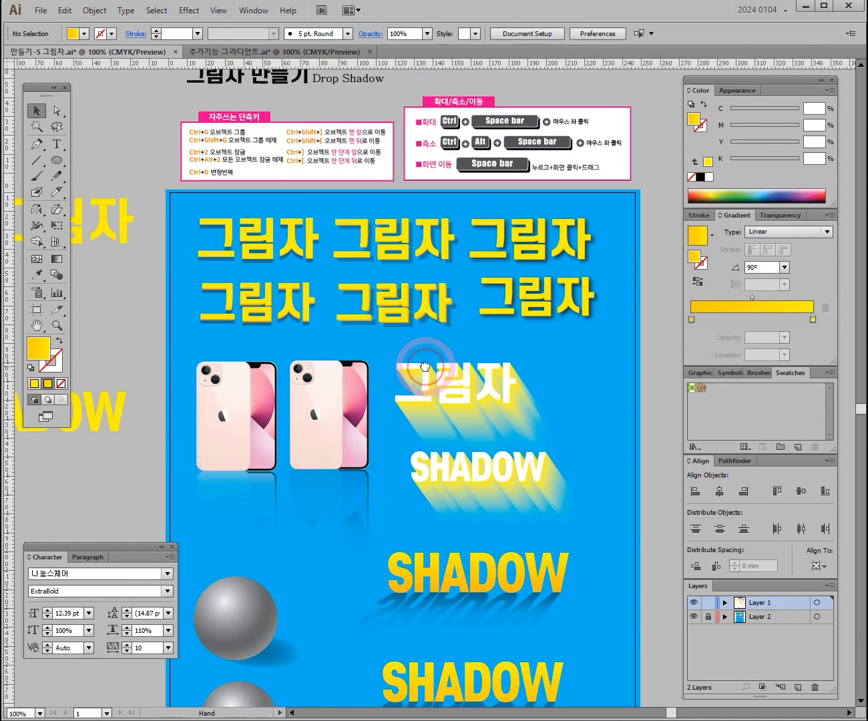
{"action": "left_click", "coordinate": [417, 348], "text": "ctrl"}
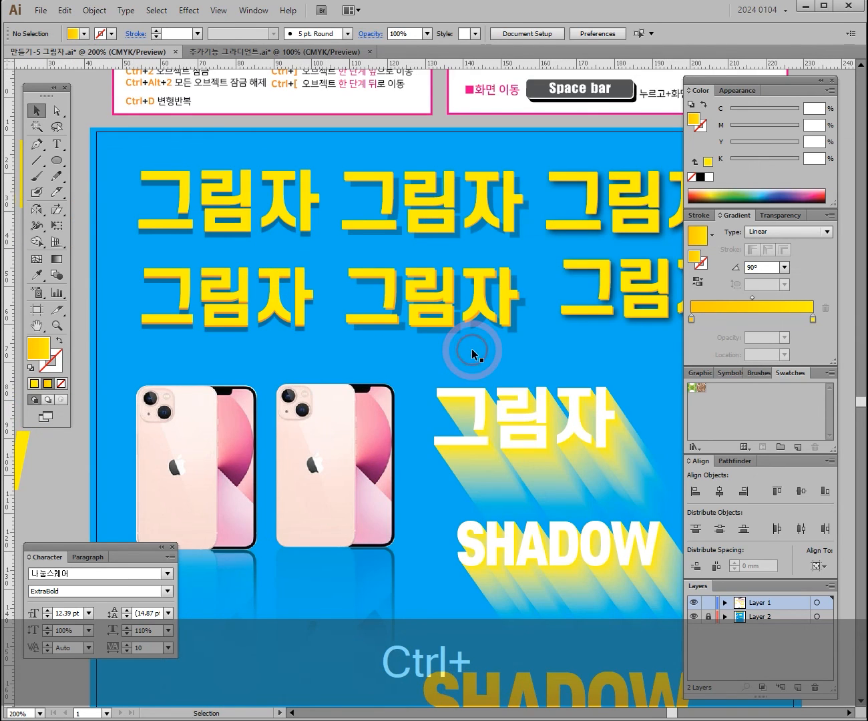
{"action": "left_click", "coordinate": [472, 348], "text": "ctrl"}
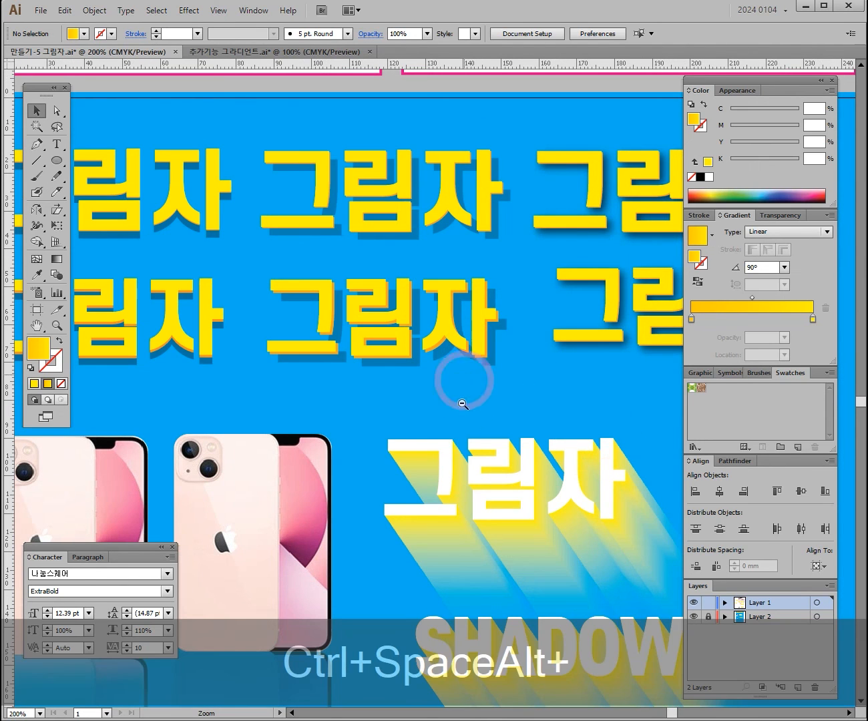
{"action": "left_click", "coordinate": [456, 424], "text": "ctrl+alt"}
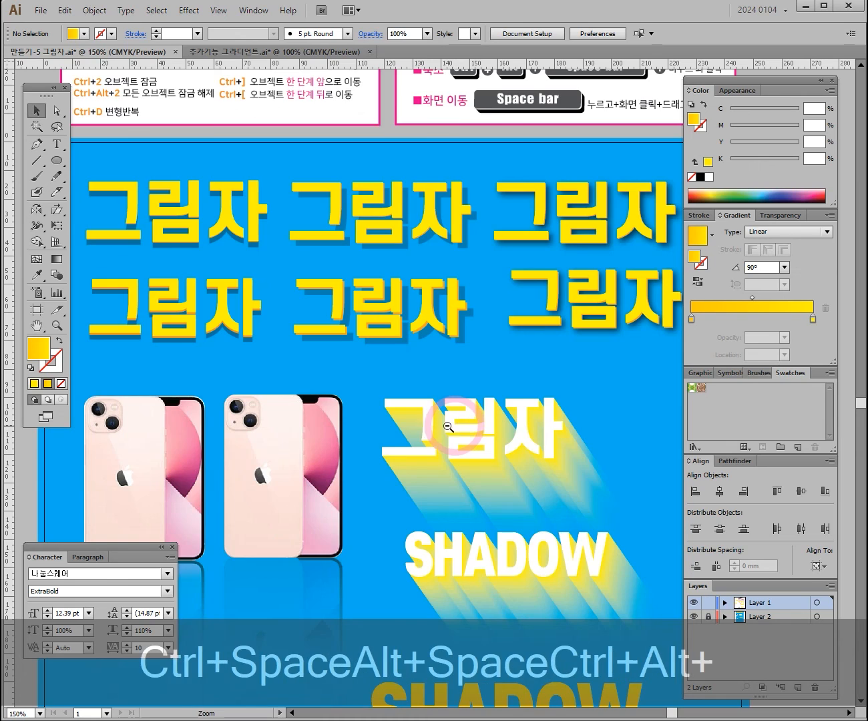
{"action": "left_click", "coordinate": [411, 432], "text": "ctrl+alt"}
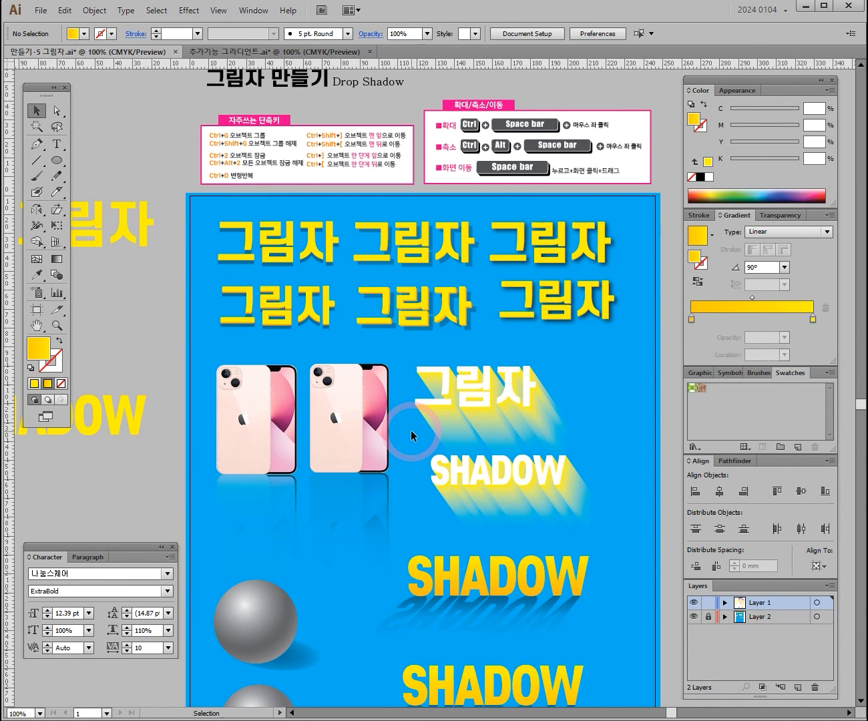
{"action": "left_click_drag", "start_coordinate": [426, 497], "coordinate": [446, 299]}
{"action": "left_click_drag", "start_coordinate": [439, 214], "coordinate": [437, 480]}
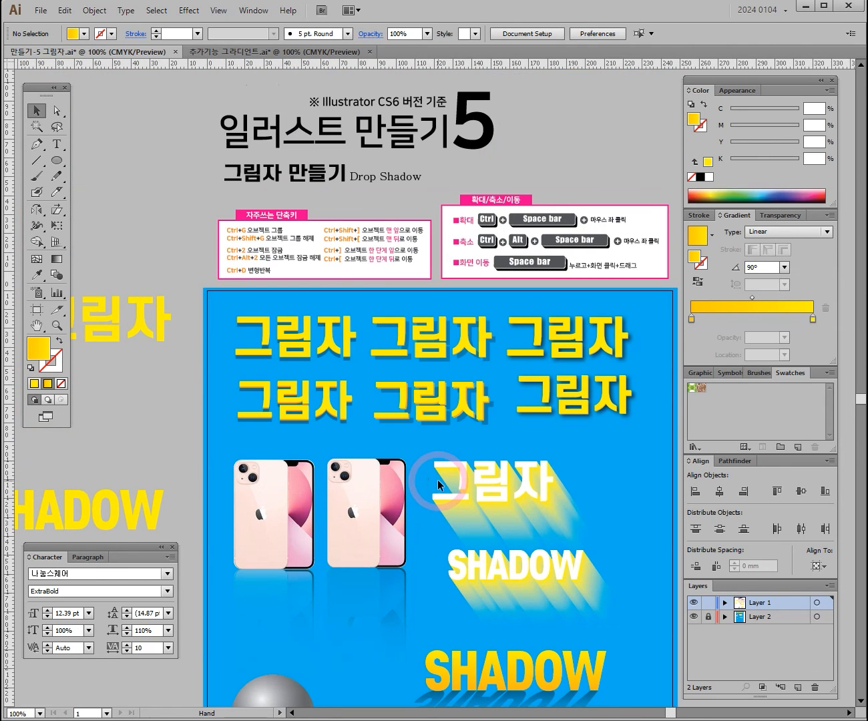
{"action": "key", "text": "space"}
{"action": "left_click_drag", "start_coordinate": [437, 479], "coordinate": [382, 520]}
{"action": "key", "text": "space"}
{"action": "left_click_drag", "start_coordinate": [279, 396], "coordinate": [455, 403]}
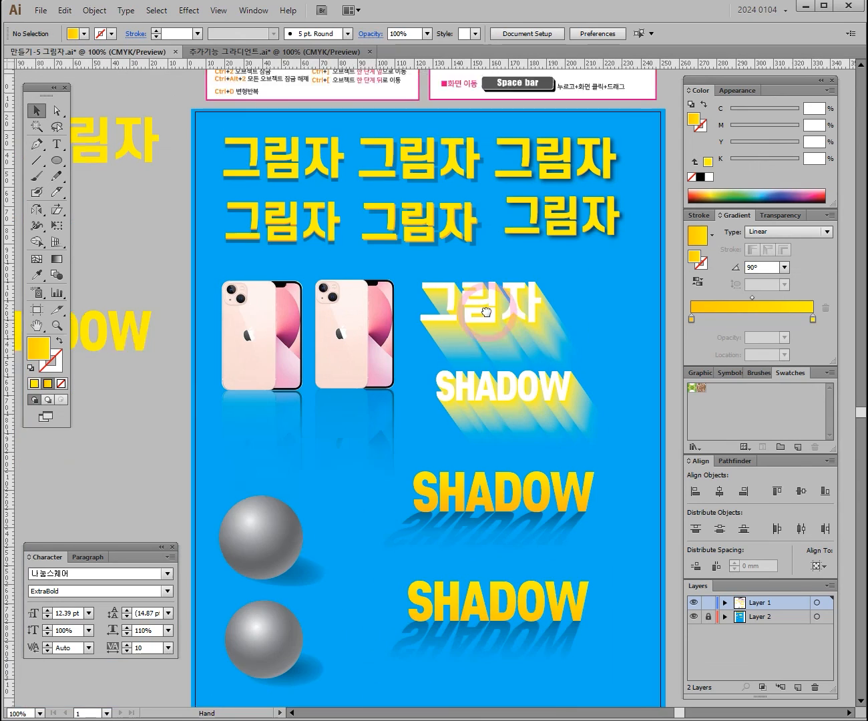